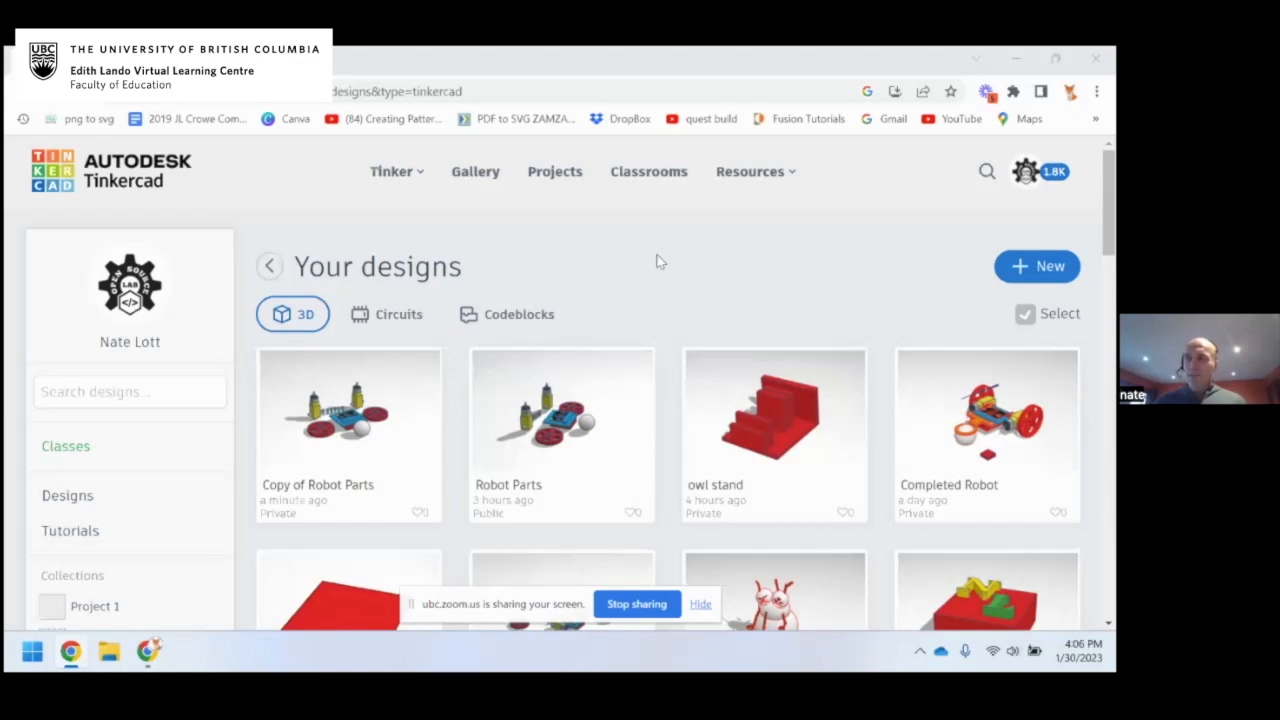
Search the web for "tinkercad" in a new browser tab, view the Tinkercad website and close that tab
key(ctrl+t)
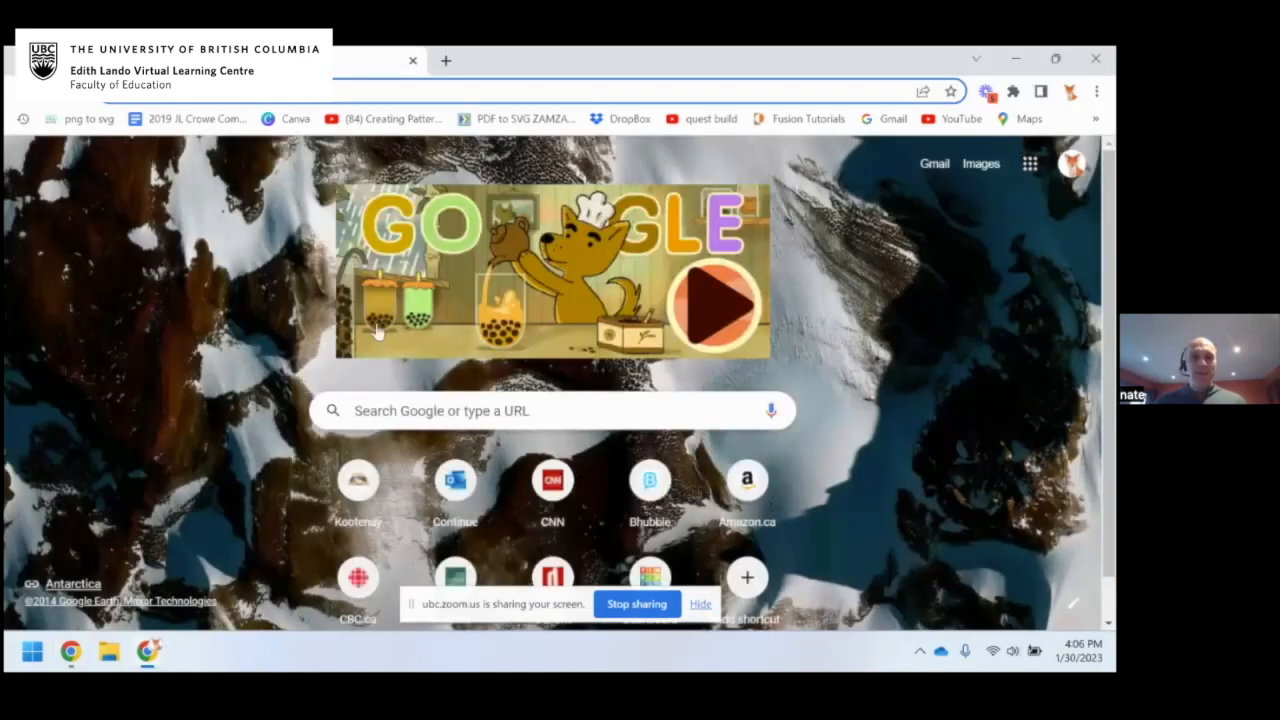
click(397, 420)
text(tinkercad)
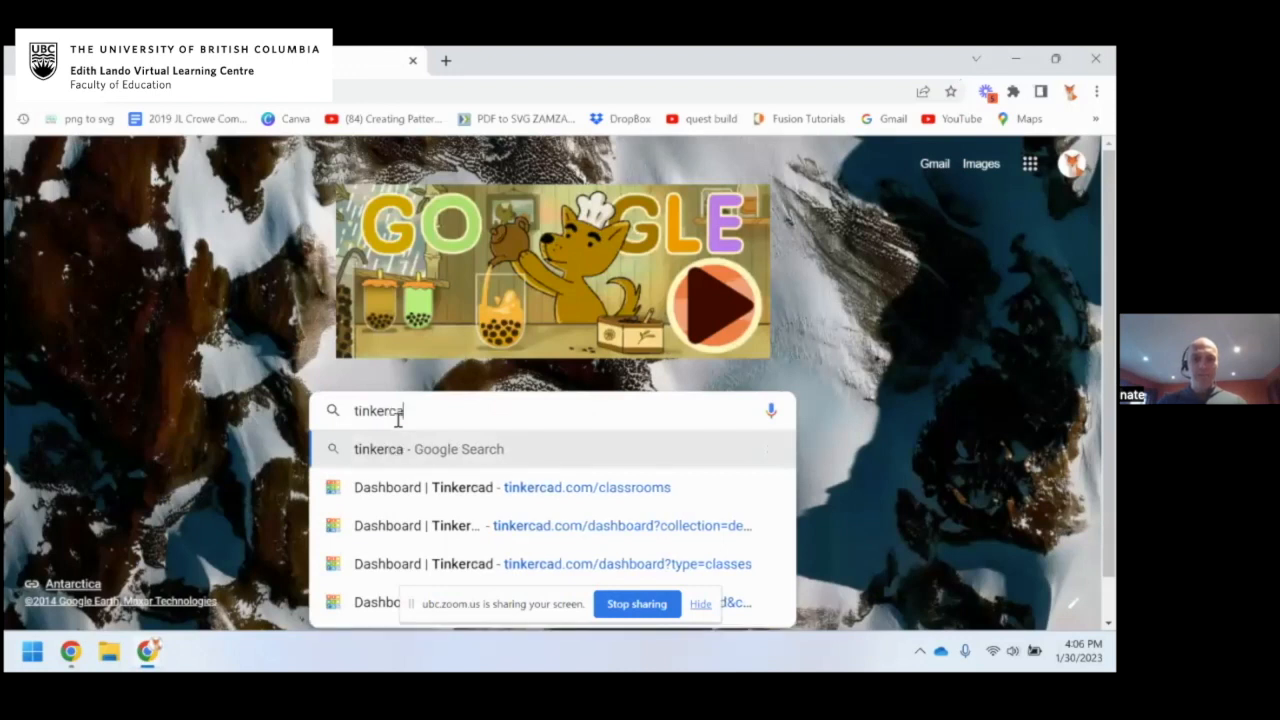
key(Return)
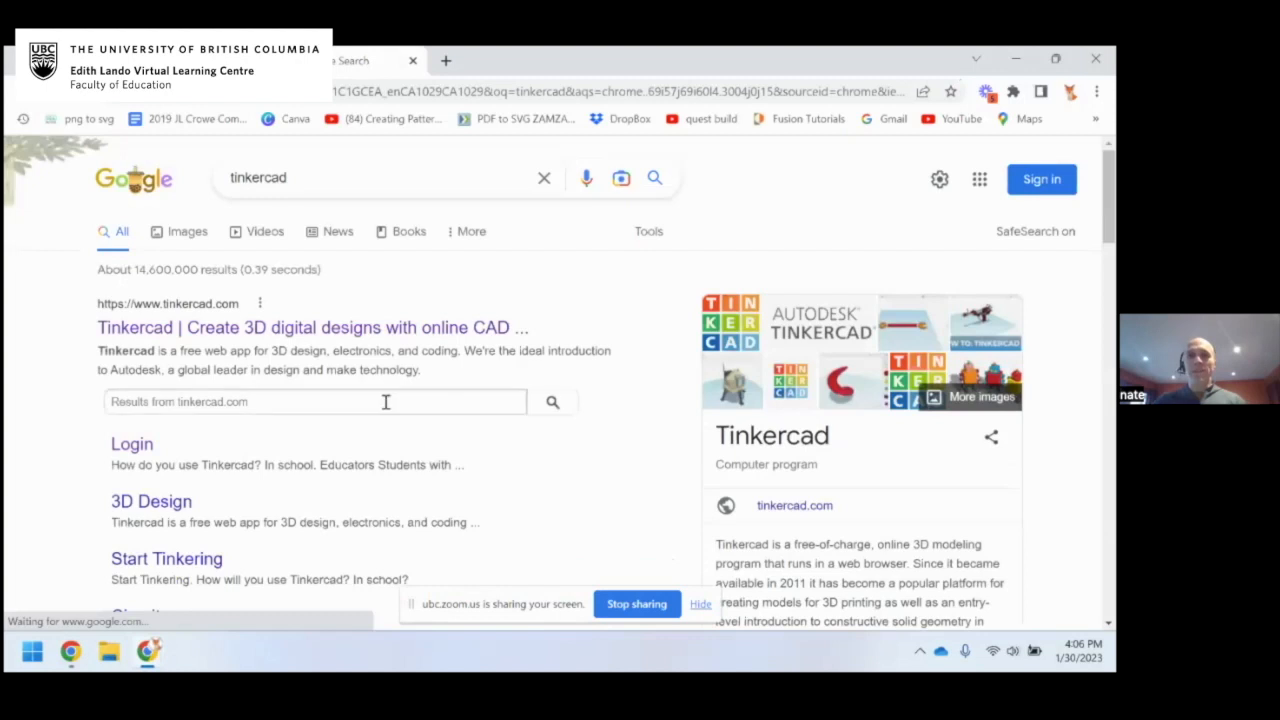
click(346, 323)
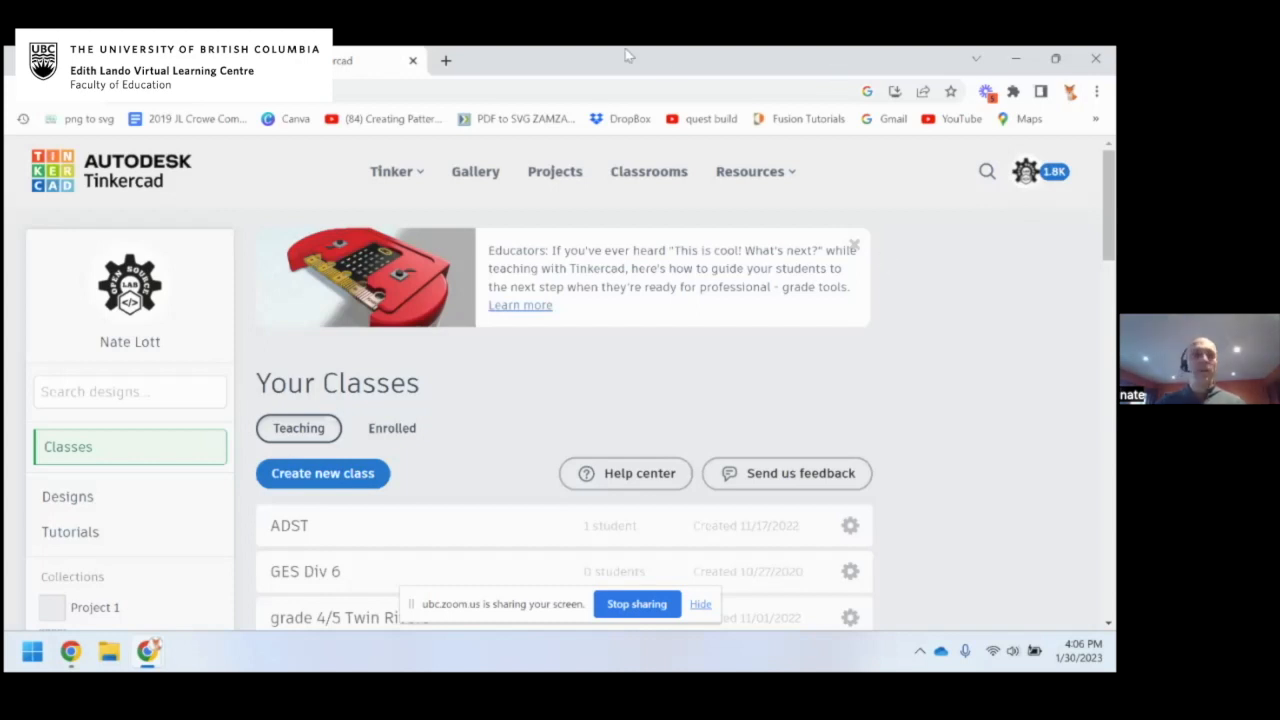
click(412, 62)
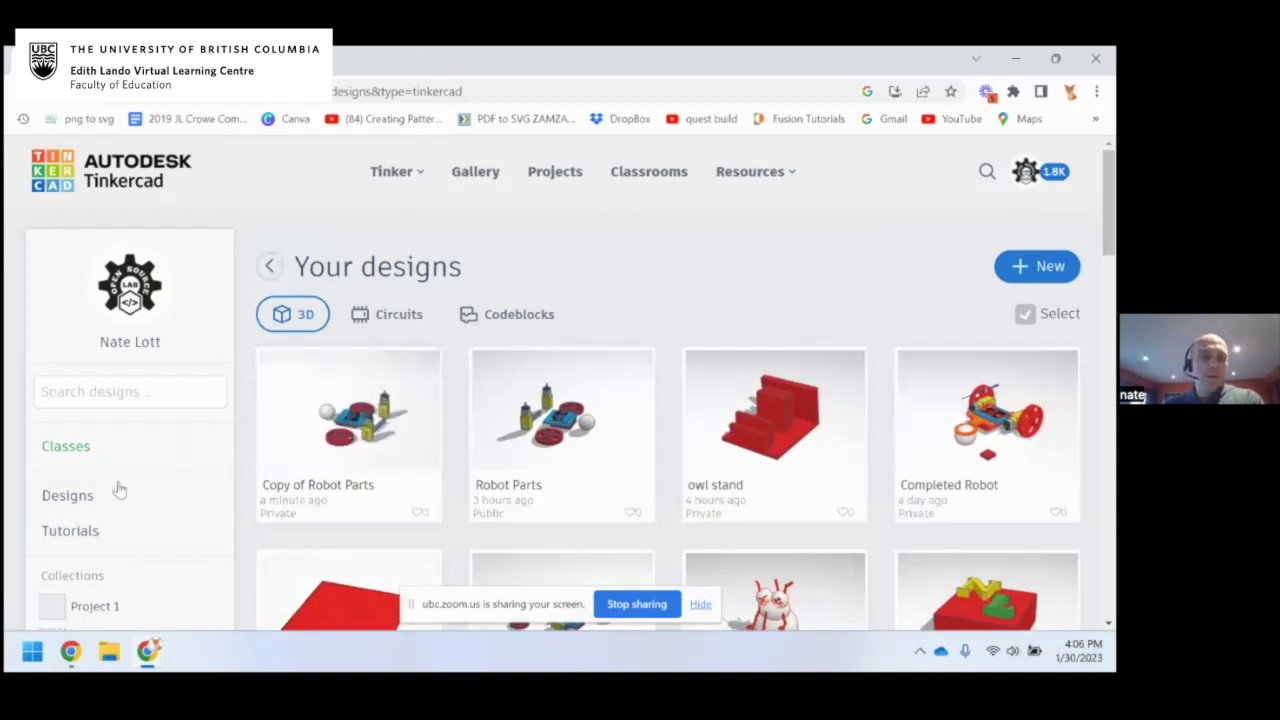
Go to the classes page and look through the list of classes being taught
click(98, 452)
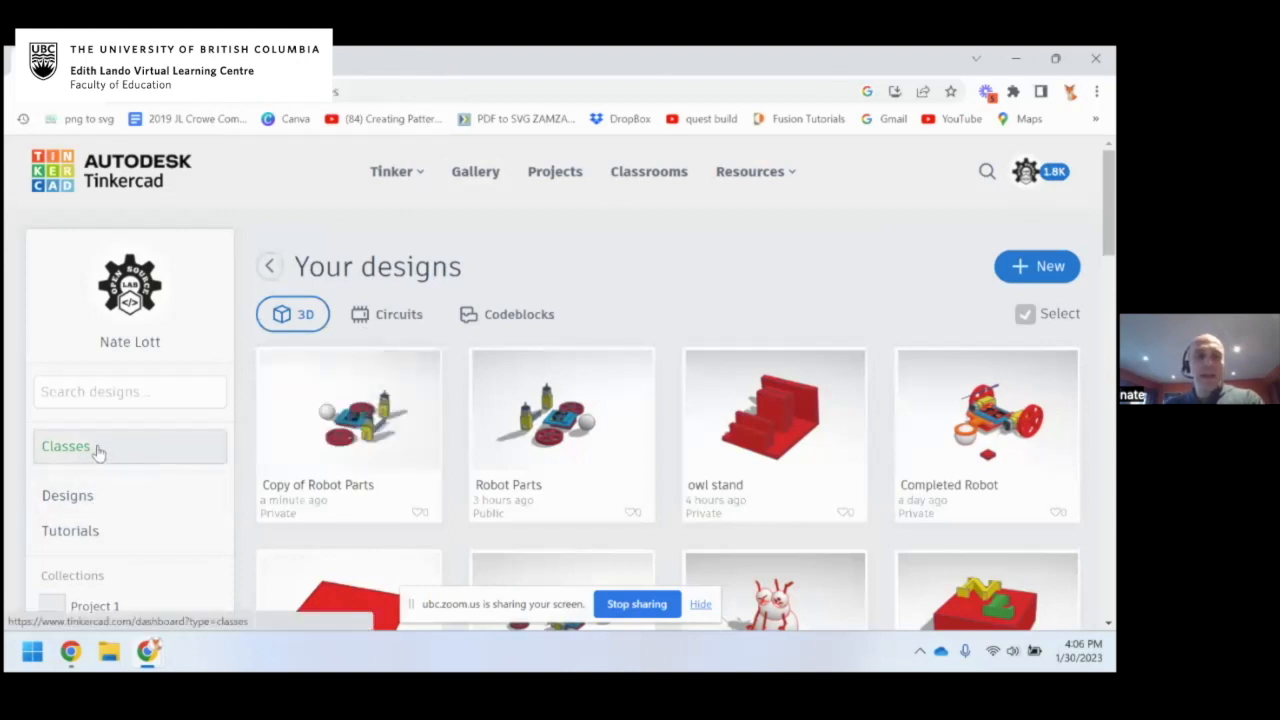
scroll(485, 420, down, 3)
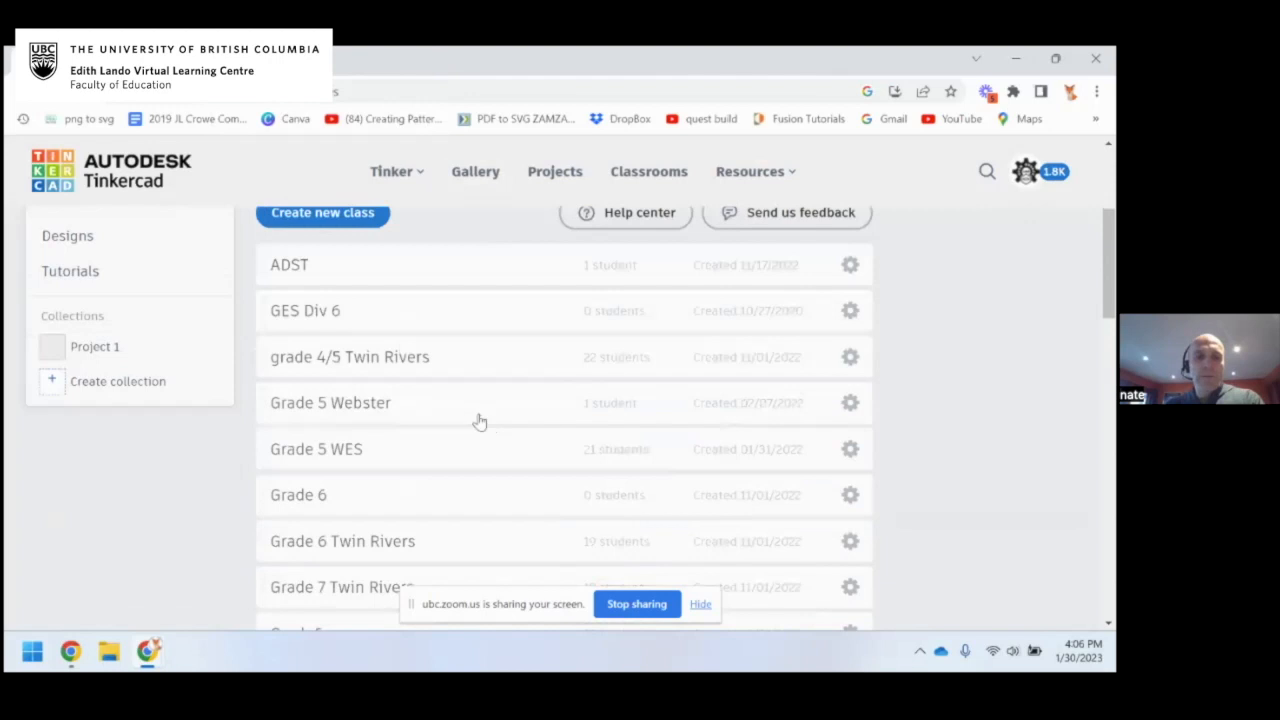
scroll(480, 421, down, 2)
scroll(477, 420, up, 2)
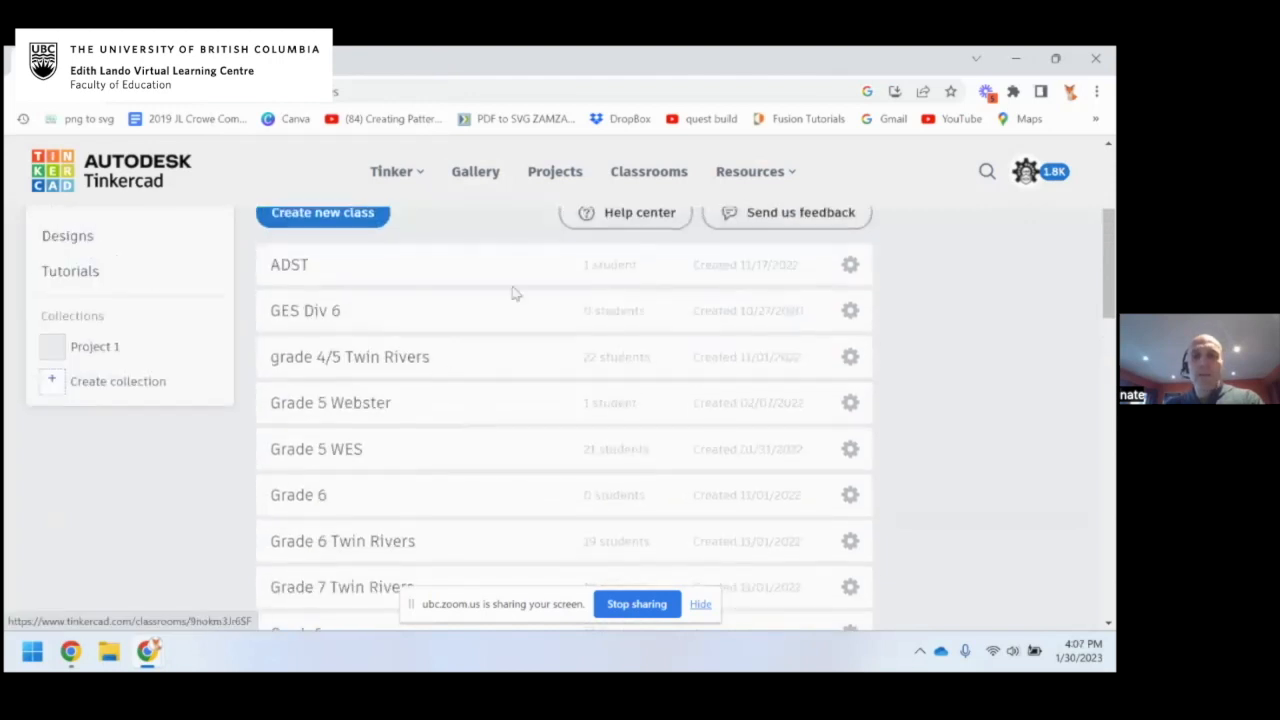
scroll(429, 317, down, 2)
scroll(429, 317, up, 2)
scroll(433, 318, down, 2)
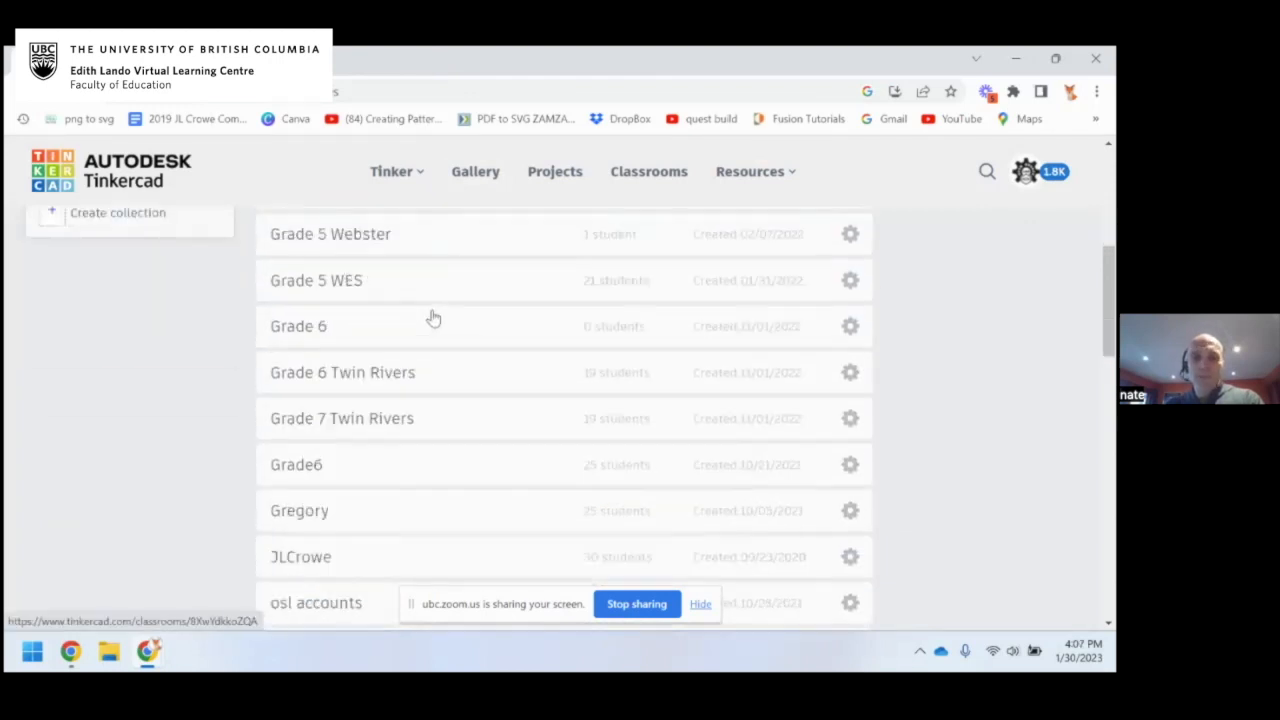
scroll(585, 325, up, 1)
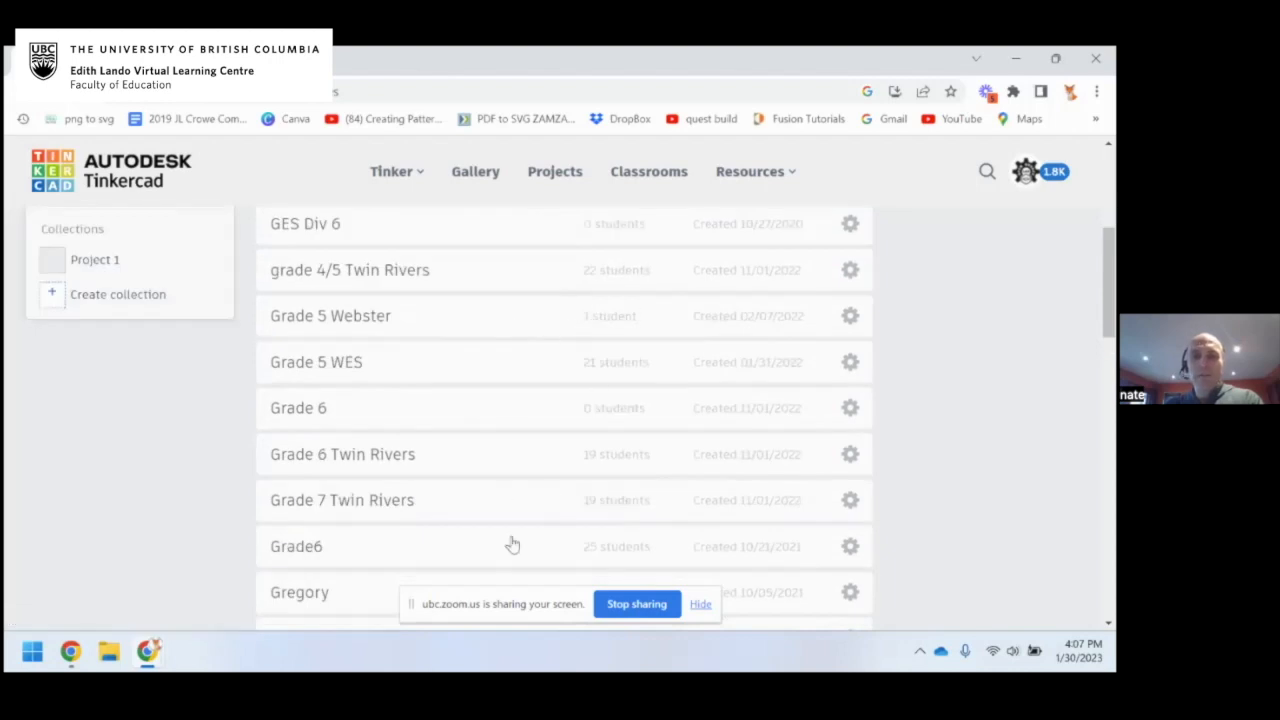
scroll(512, 540, down, 1)
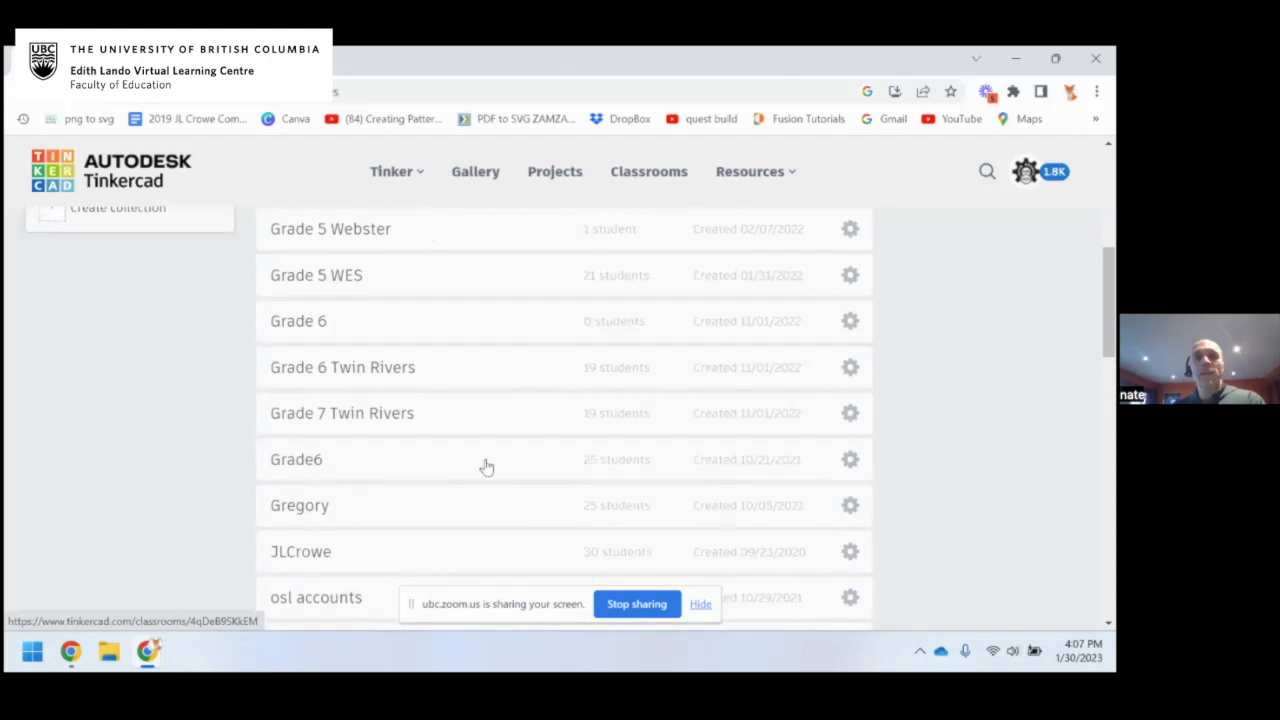
scroll(480, 480, up, 5)
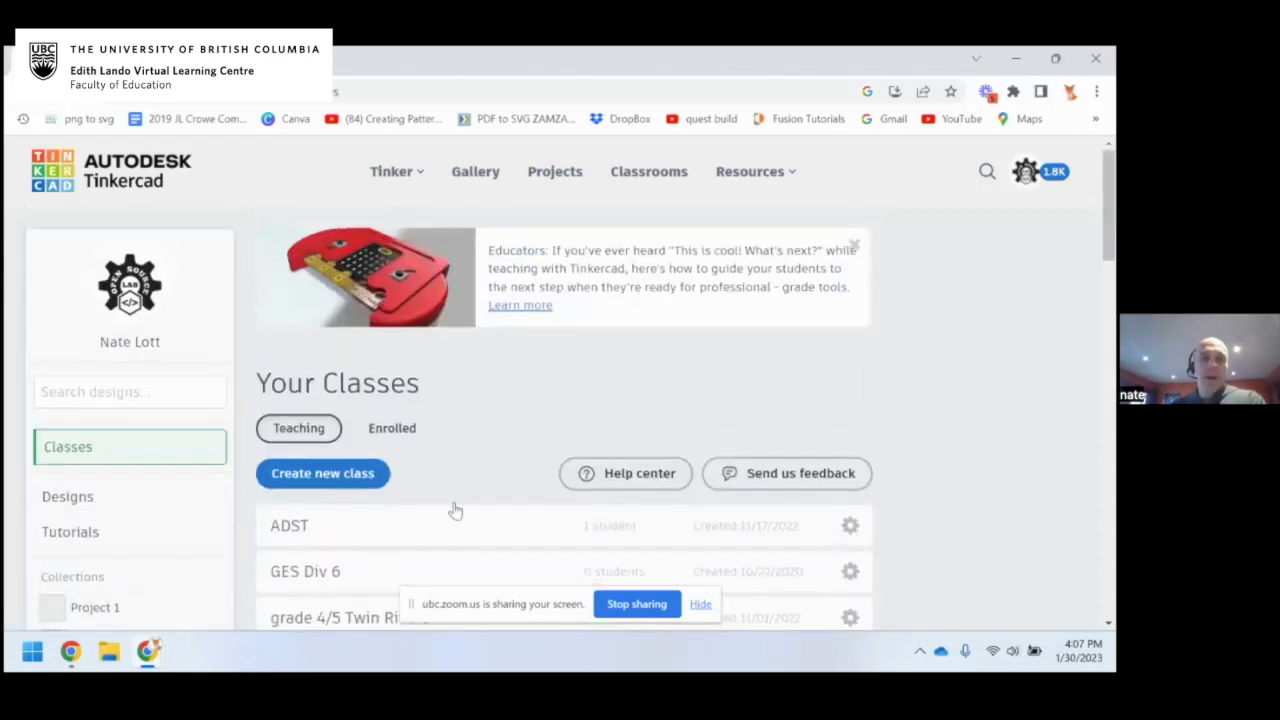
Open the Robot Parts design from the account's own designs and hide the shape library
click(1025, 172)
click(945, 345)
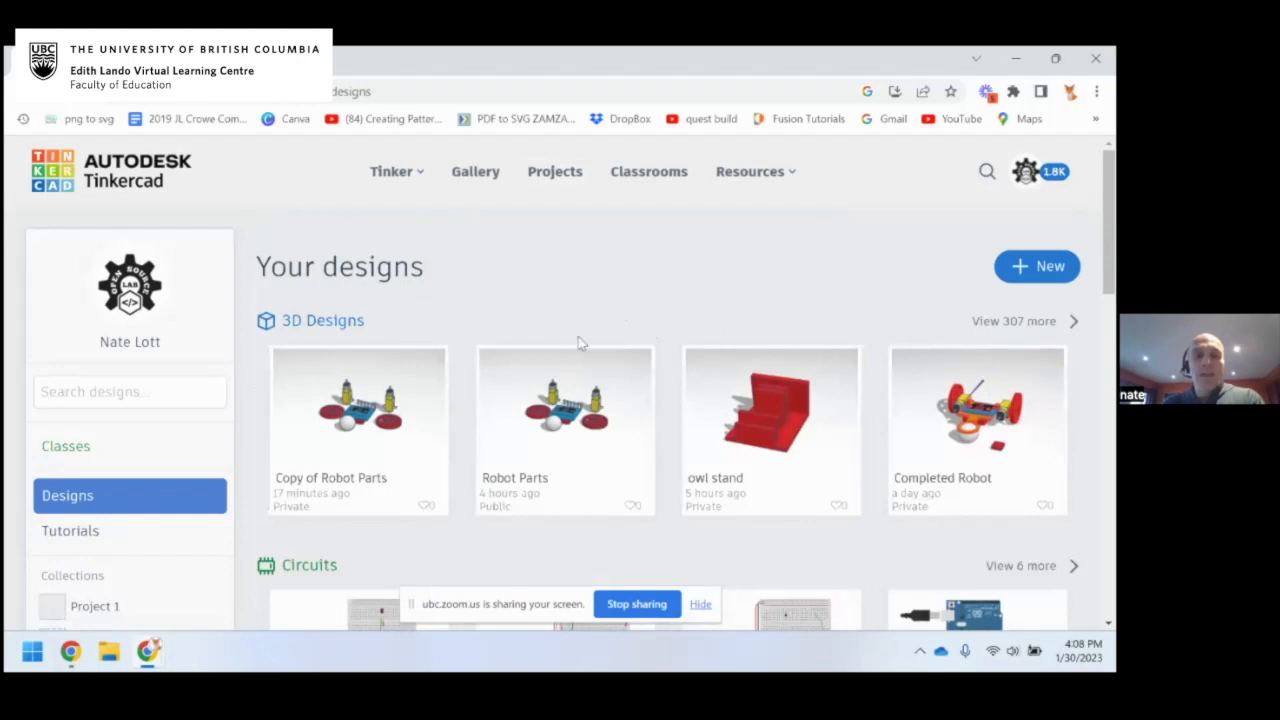
scroll(577, 338, down, 1)
scroll(566, 248, up, 1)
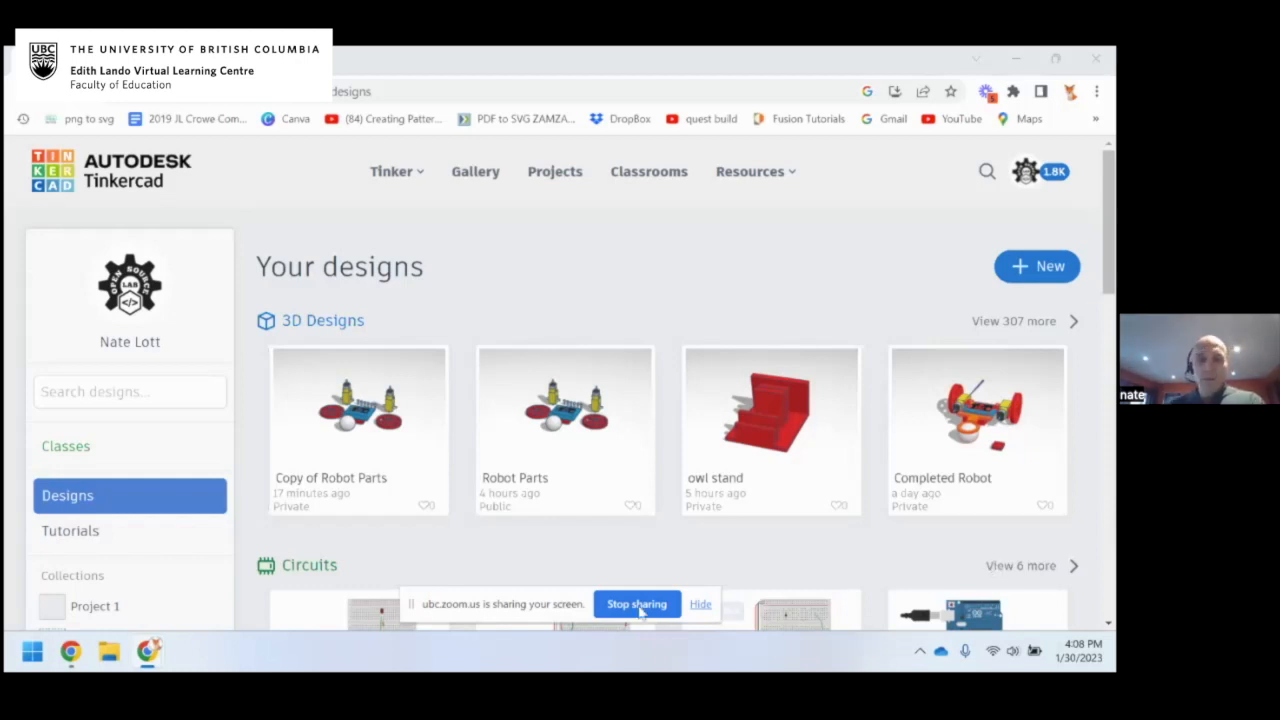
click(523, 367)
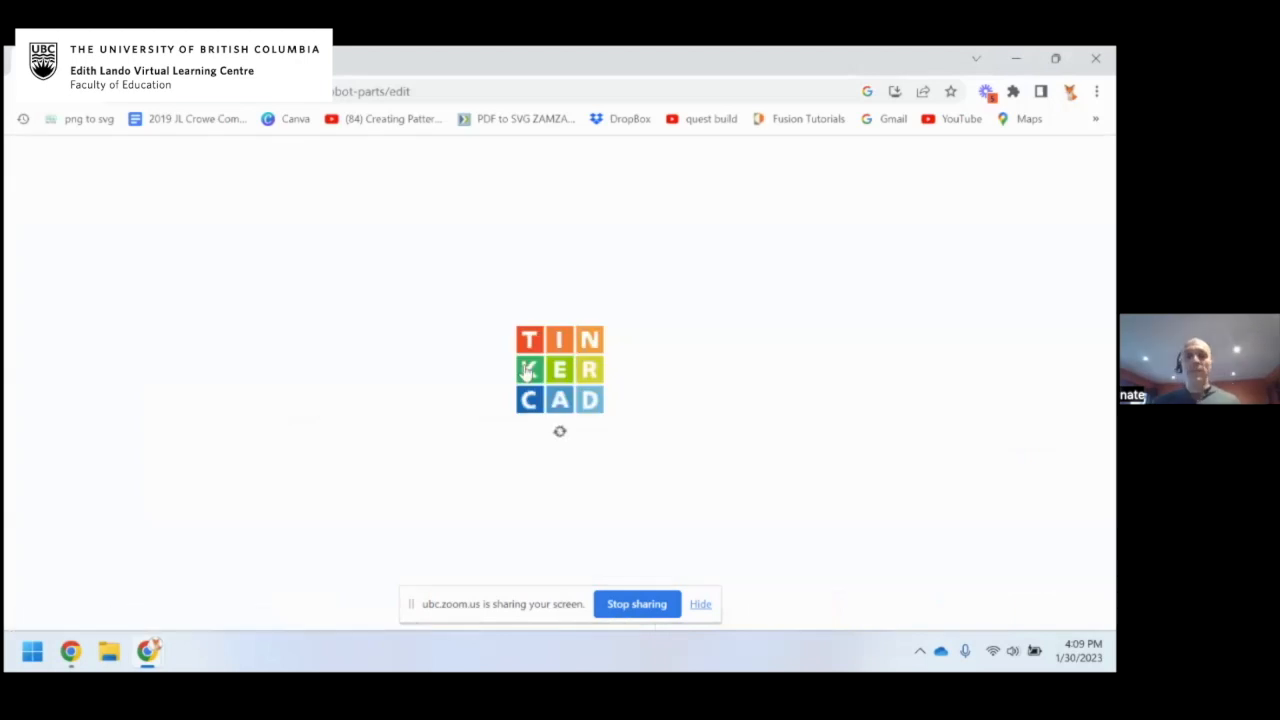
click(701, 605)
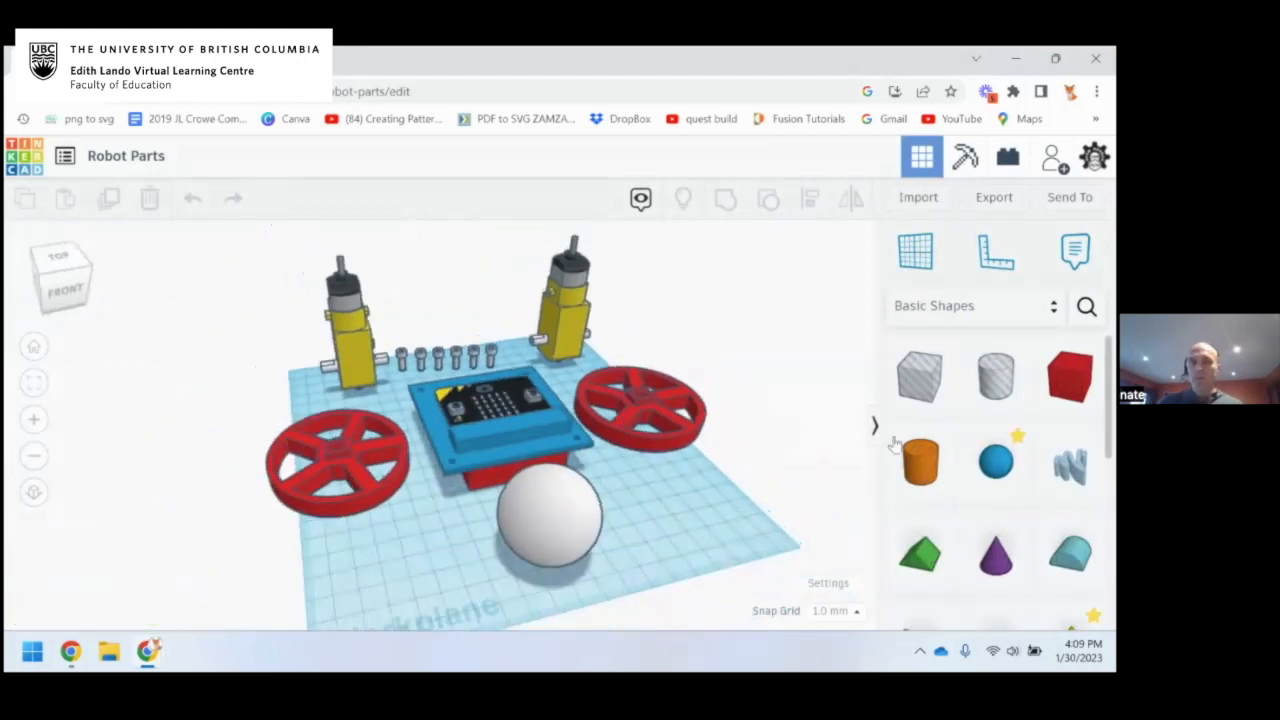
click(874, 425)
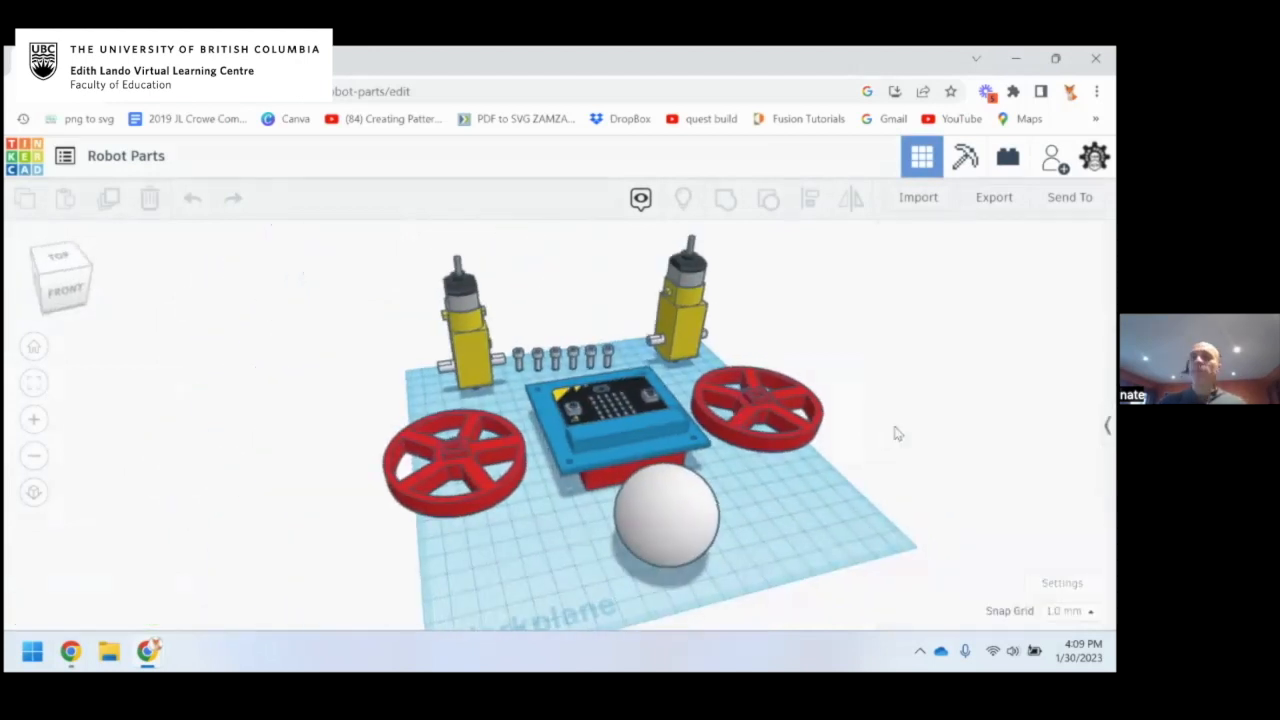
Examine the robot parts on the workplane from several angles
mouse_move(909, 434)
right_down()
mouse_move(779, 425)
mouse_move(884, 431)
right_up()
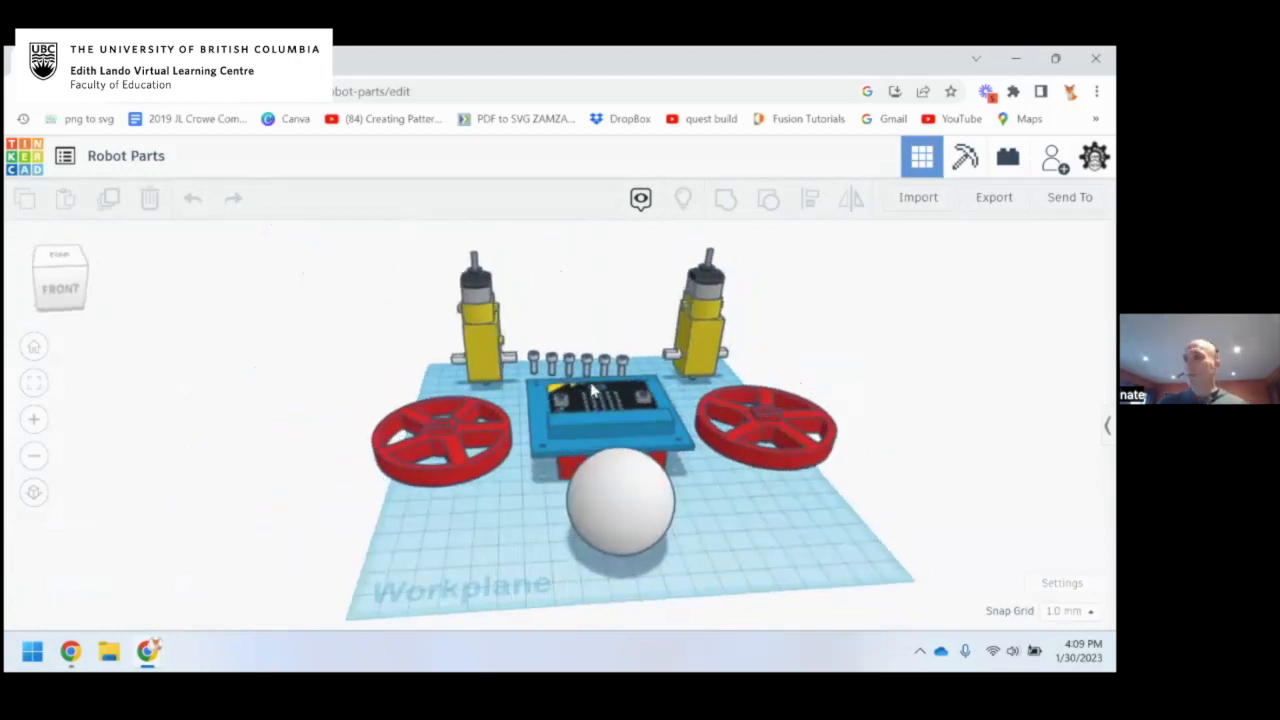
right_drag(688, 490, 740, 505)
middle_drag(741, 499, 710, 432)
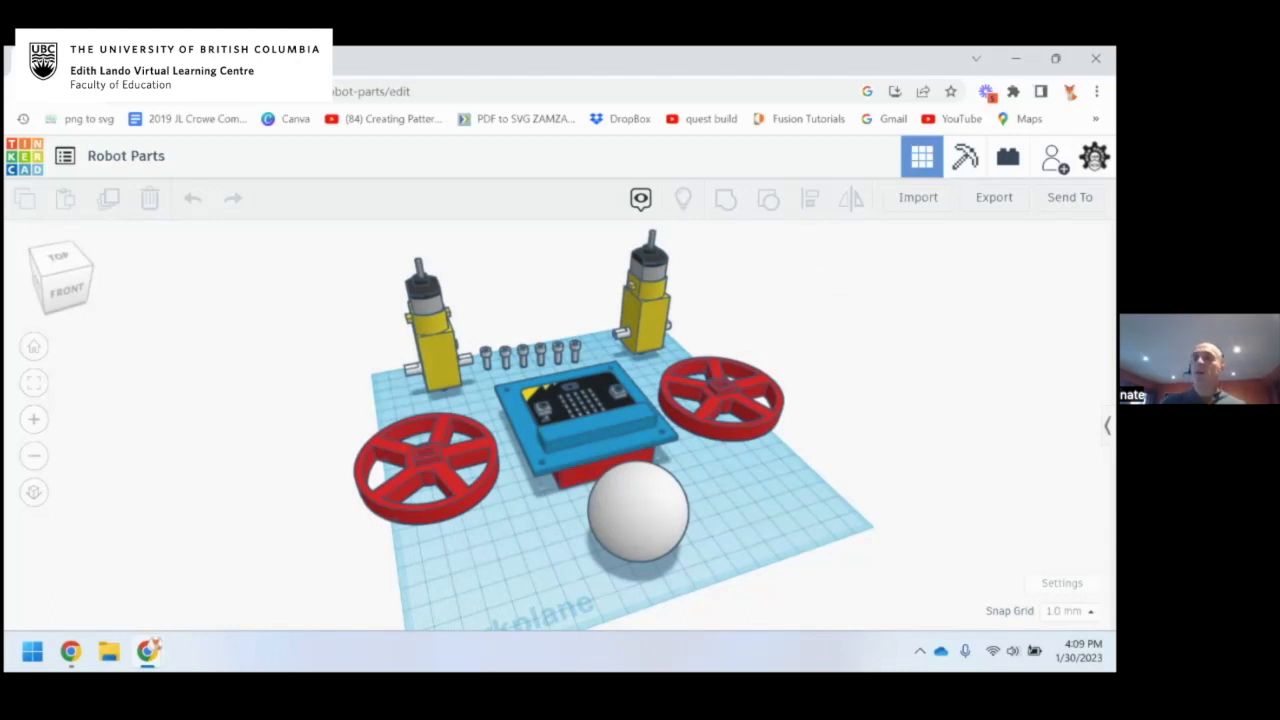
right_drag(777, 514, 584, 340)
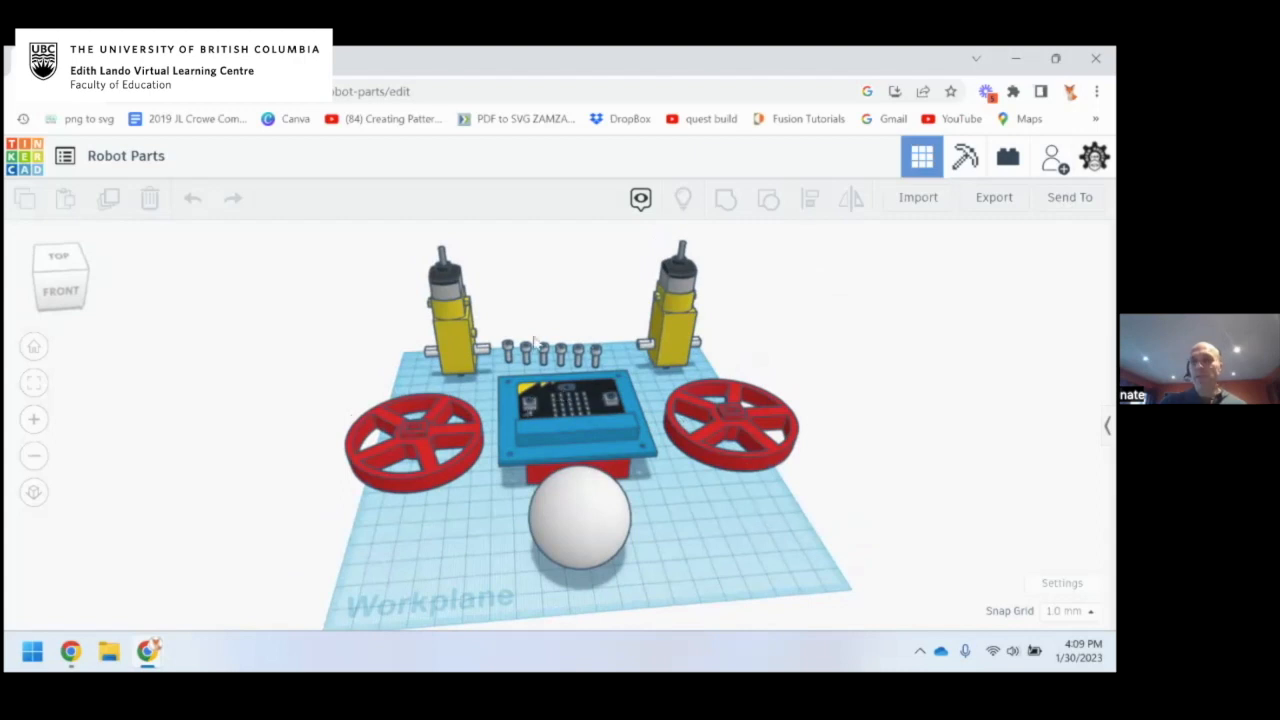
mouse_move(576, 415)
right_down()
mouse_move(658, 425)
mouse_move(598, 425)
right_up()
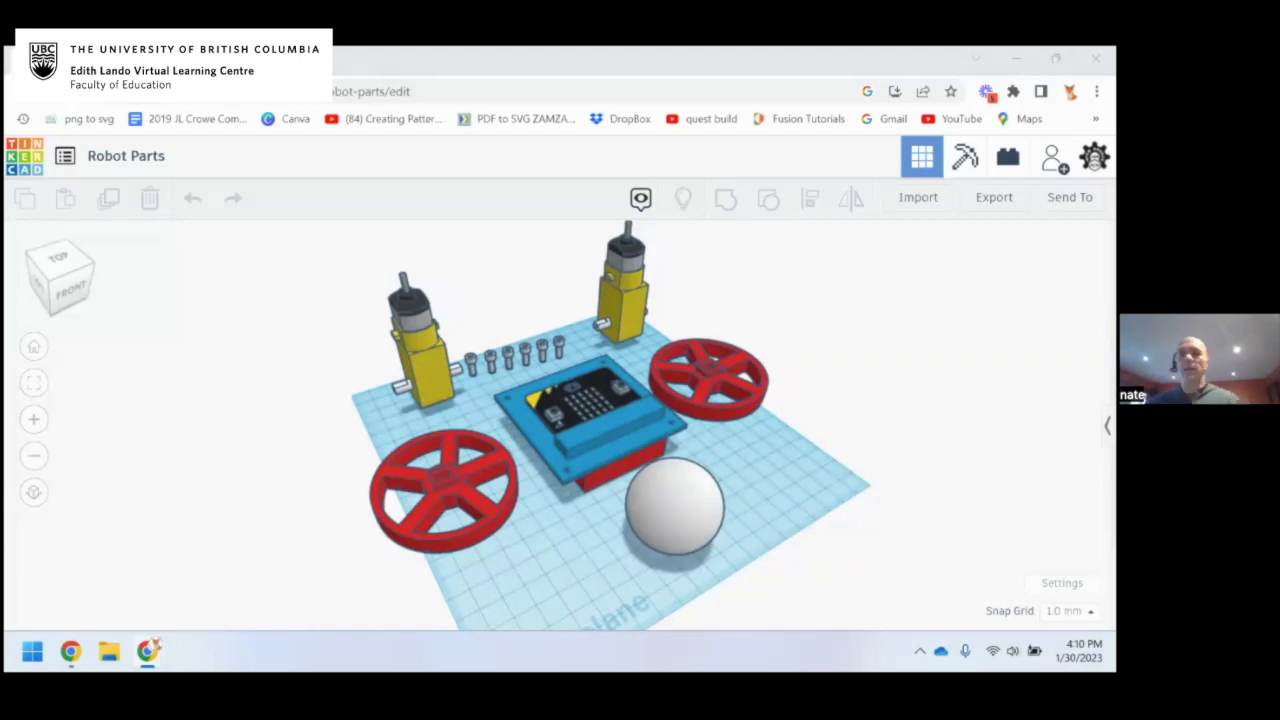
View the robot parts from the front, the right and an angled corner, and restore the home view
click(160, 158)
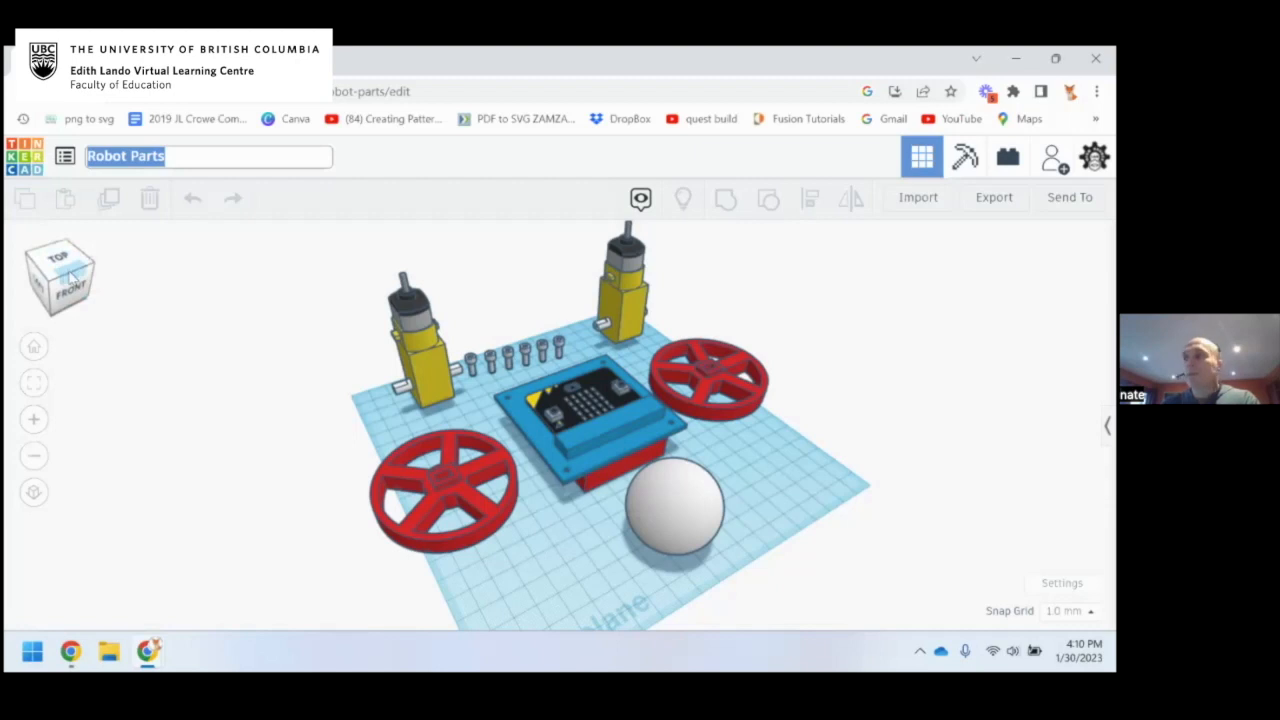
mouse_move(72, 278)
mouse_down()
mouse_move(74, 264)
mouse_move(73, 290)
mouse_up()
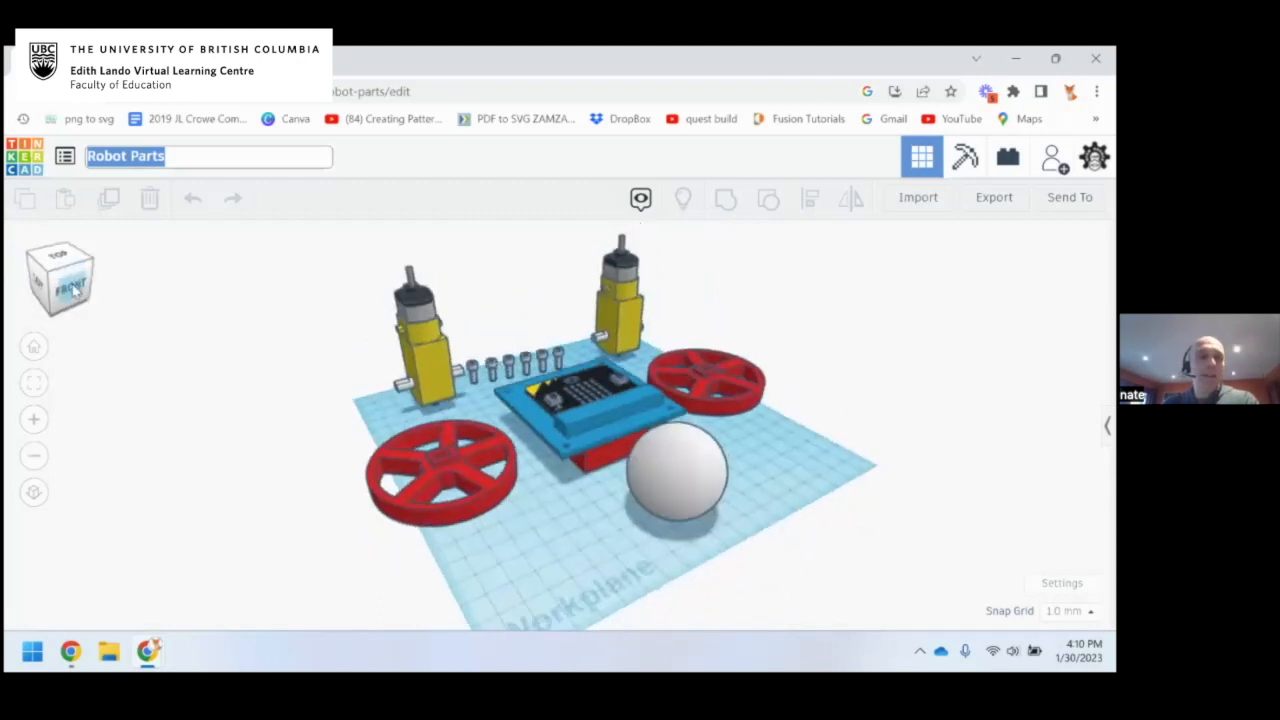
click(73, 290)
click(95, 279)
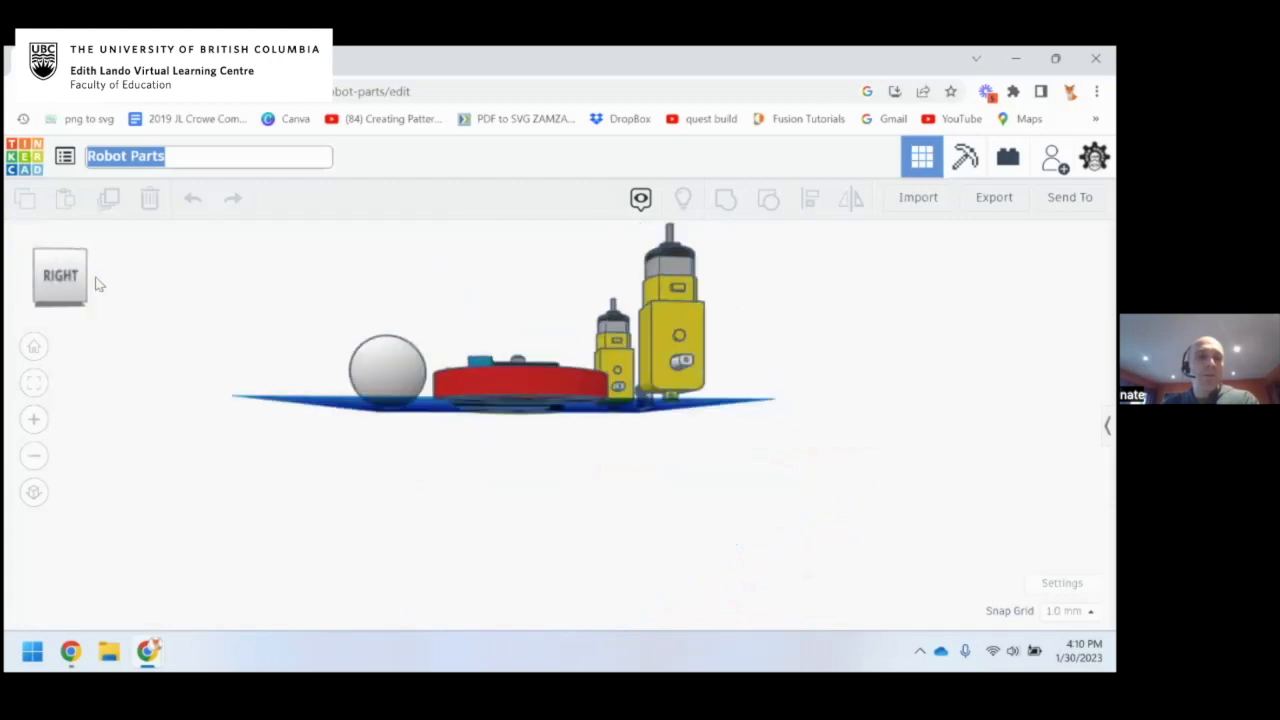
click(61, 246)
click(86, 282)
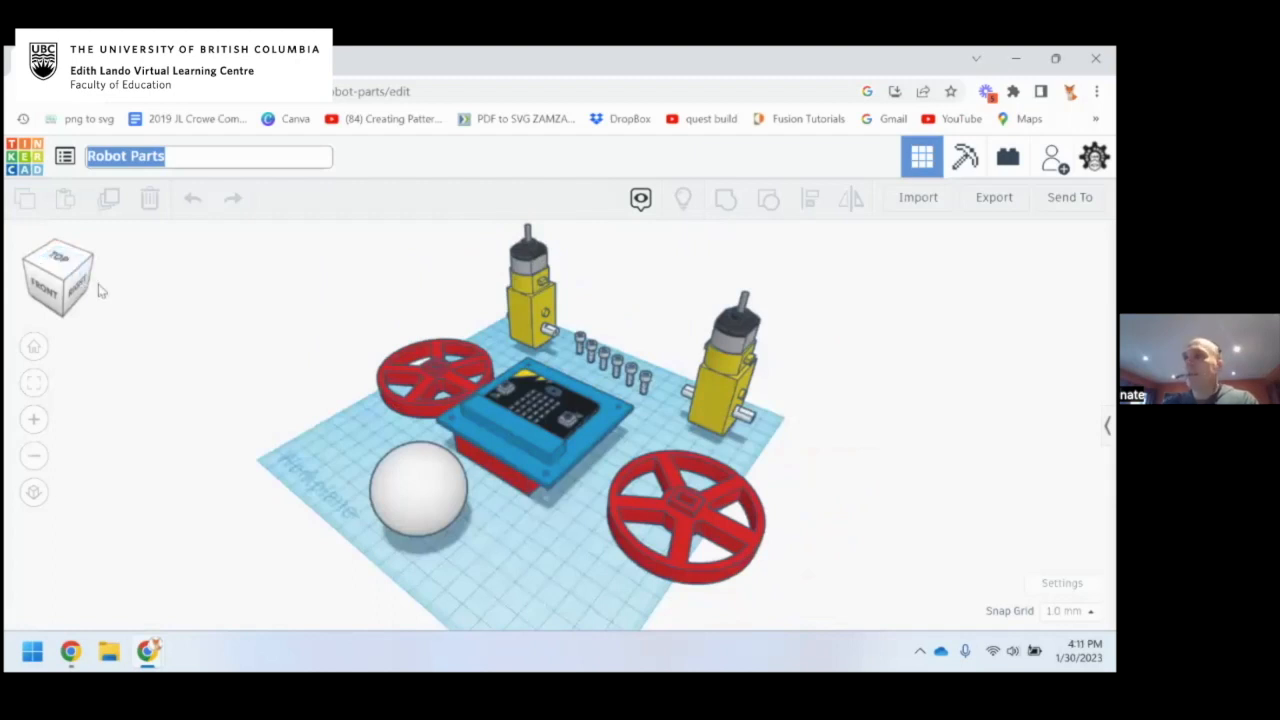
click(35, 349)
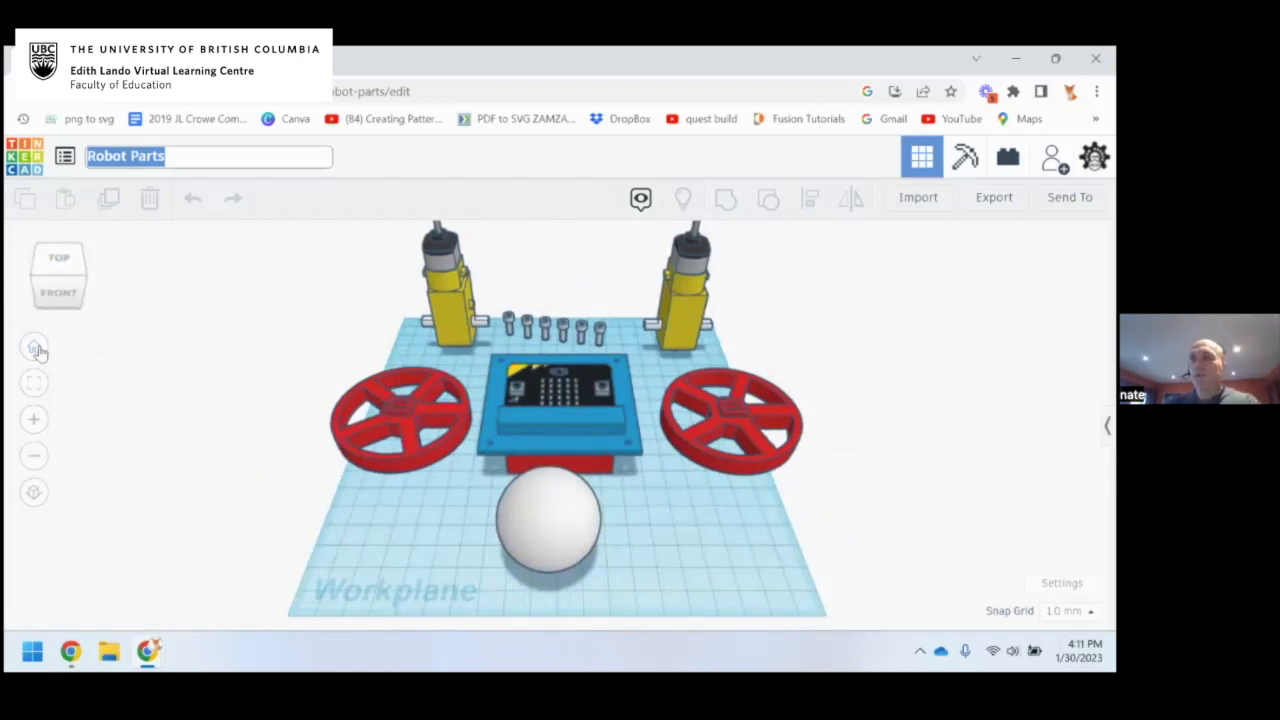
Pan the workplane out of sight, restore the home view and zoom in and out on the robot parts
middle_drag(232, 386, 1006, 317)
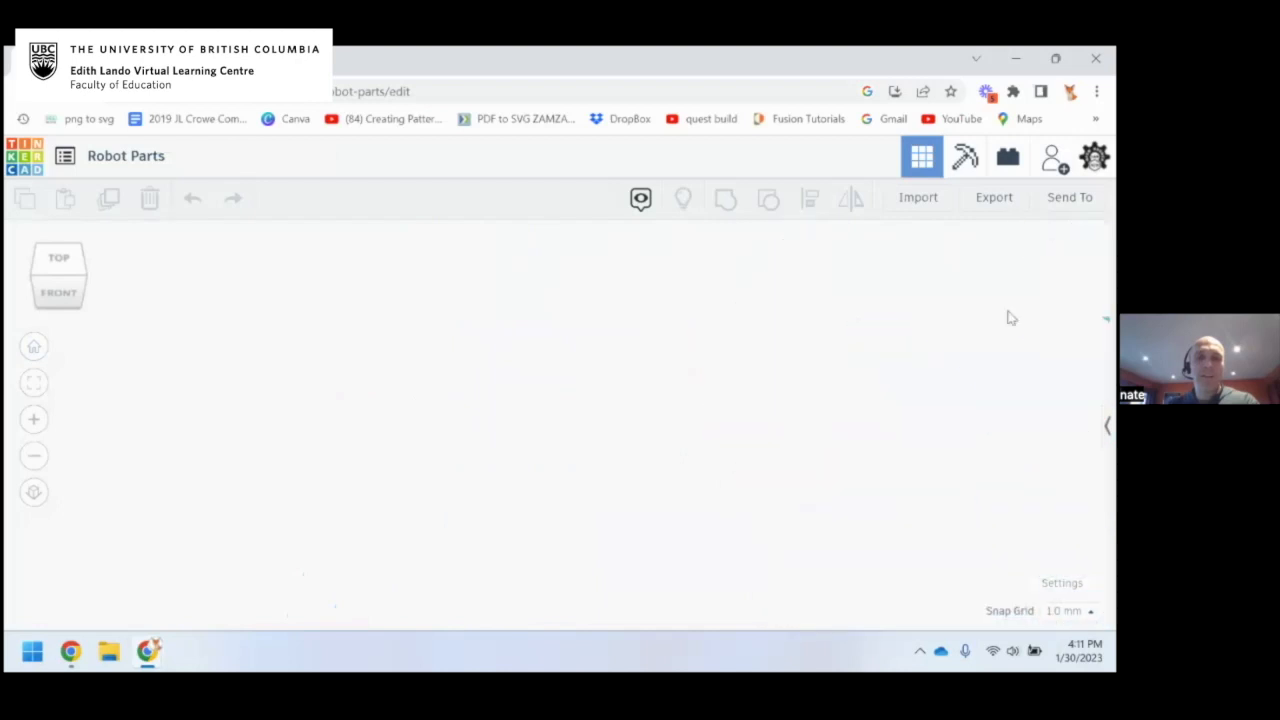
click(36, 349)
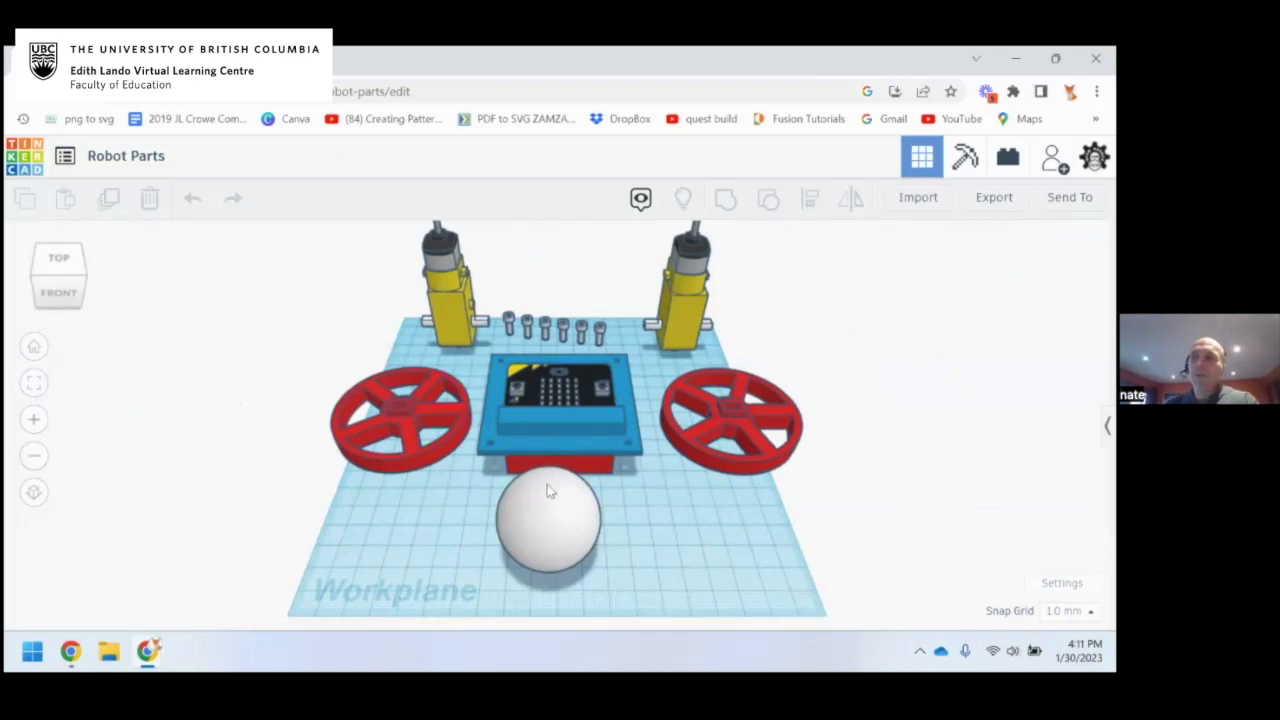
scroll(559, 433, up, 5)
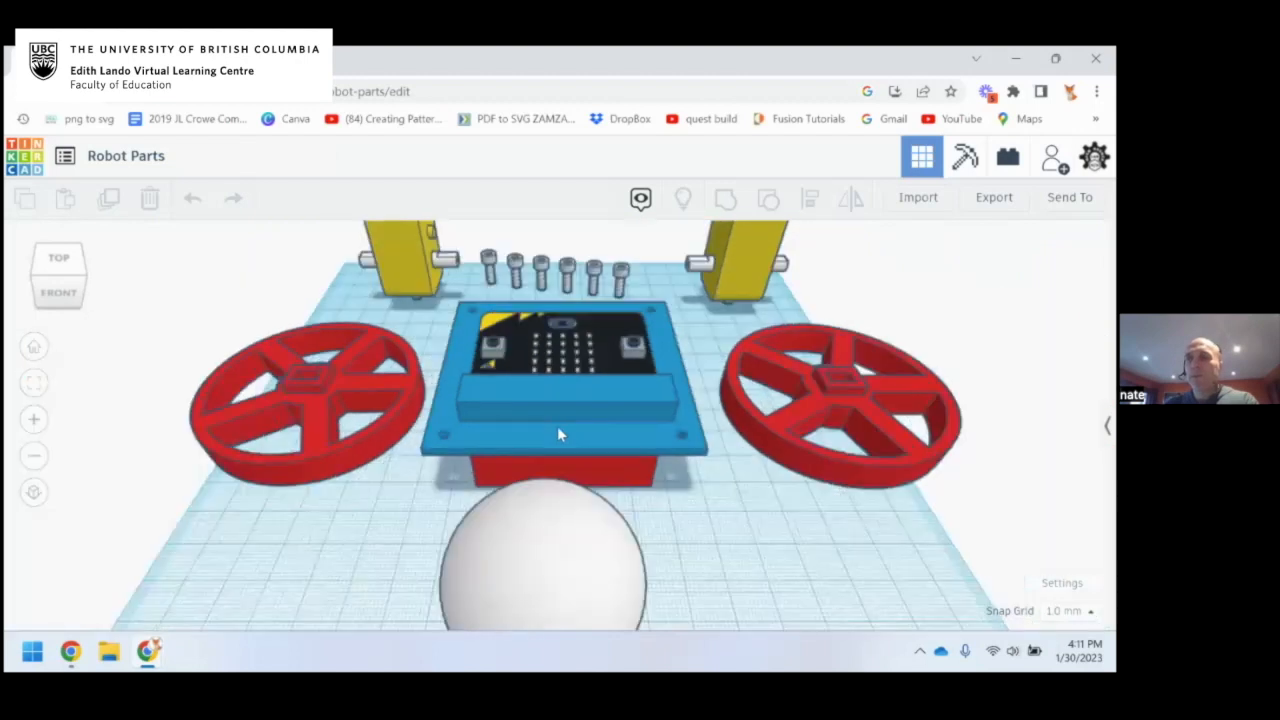
scroll(559, 433, down, 5)
scroll(562, 436, up, 2)
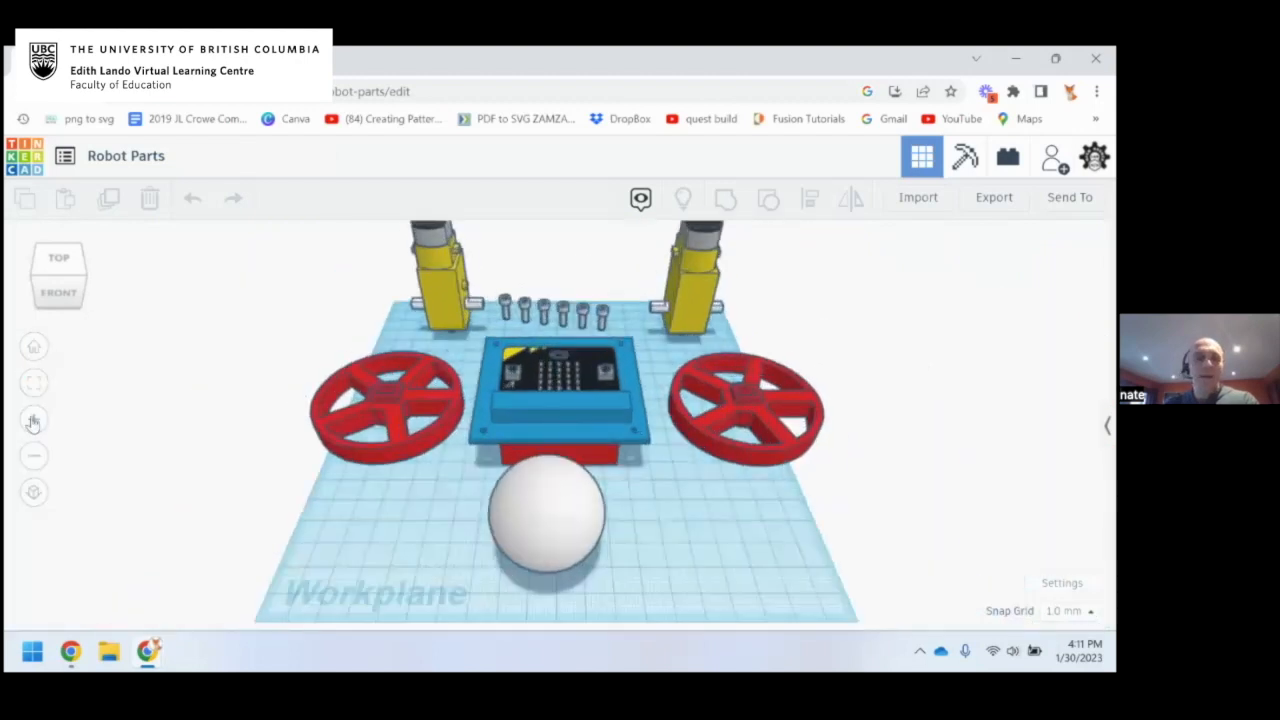
Switch to orthographic projection and view the robot parts from the top
click(34, 496)
right_drag(412, 480, 475, 461)
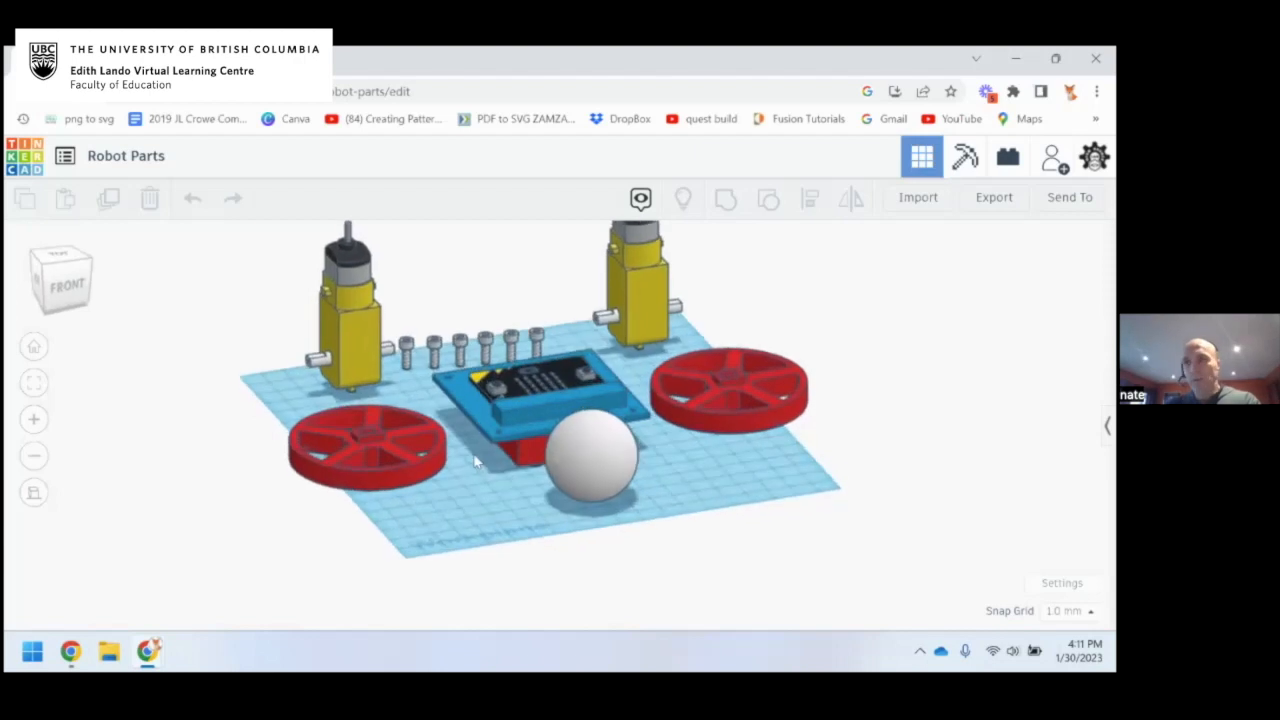
click(62, 260)
middle_drag(236, 305, 203, 329)
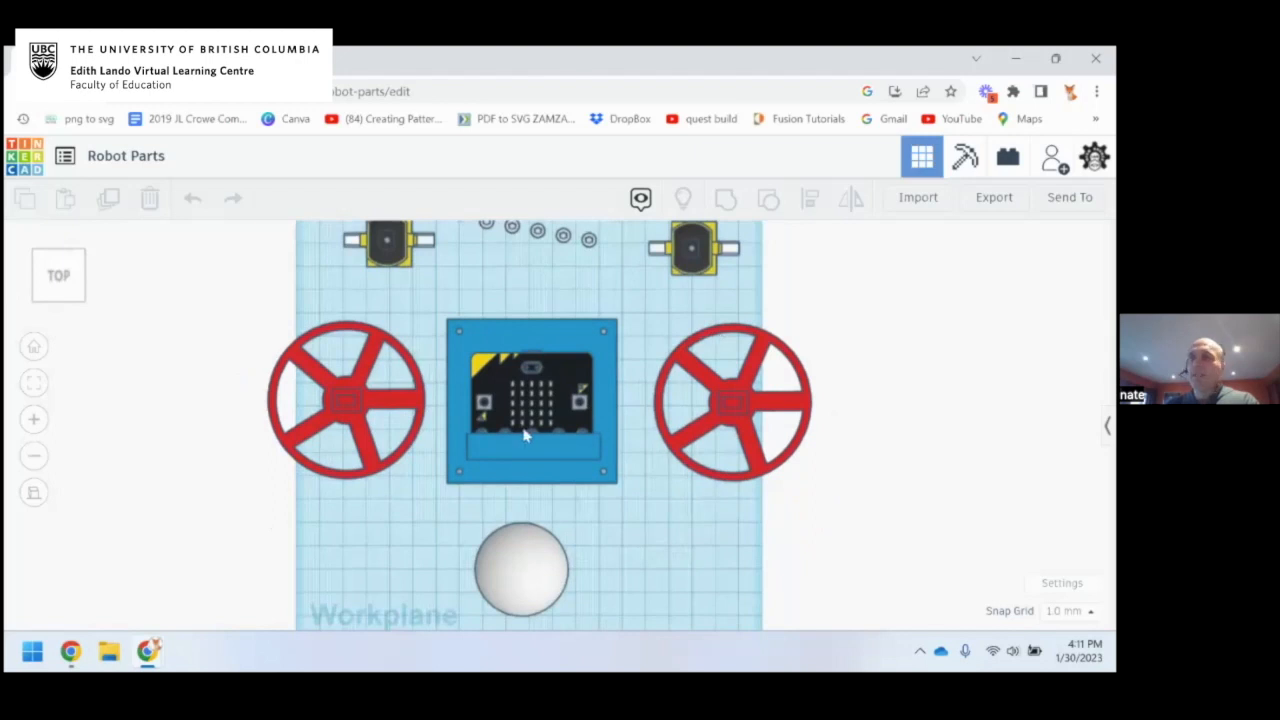
Switch back to perspective projection and view the robot parts from an angle above the front
click(33, 492)
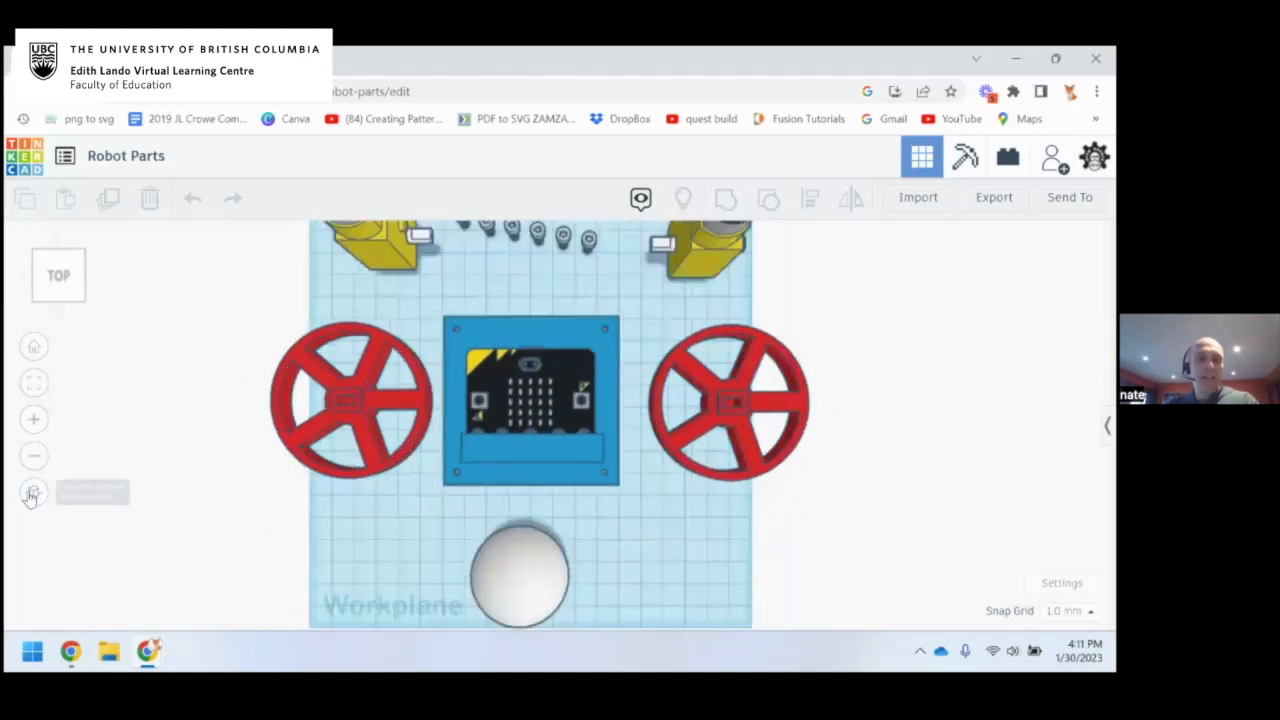
right_drag(308, 503, 367, 440)
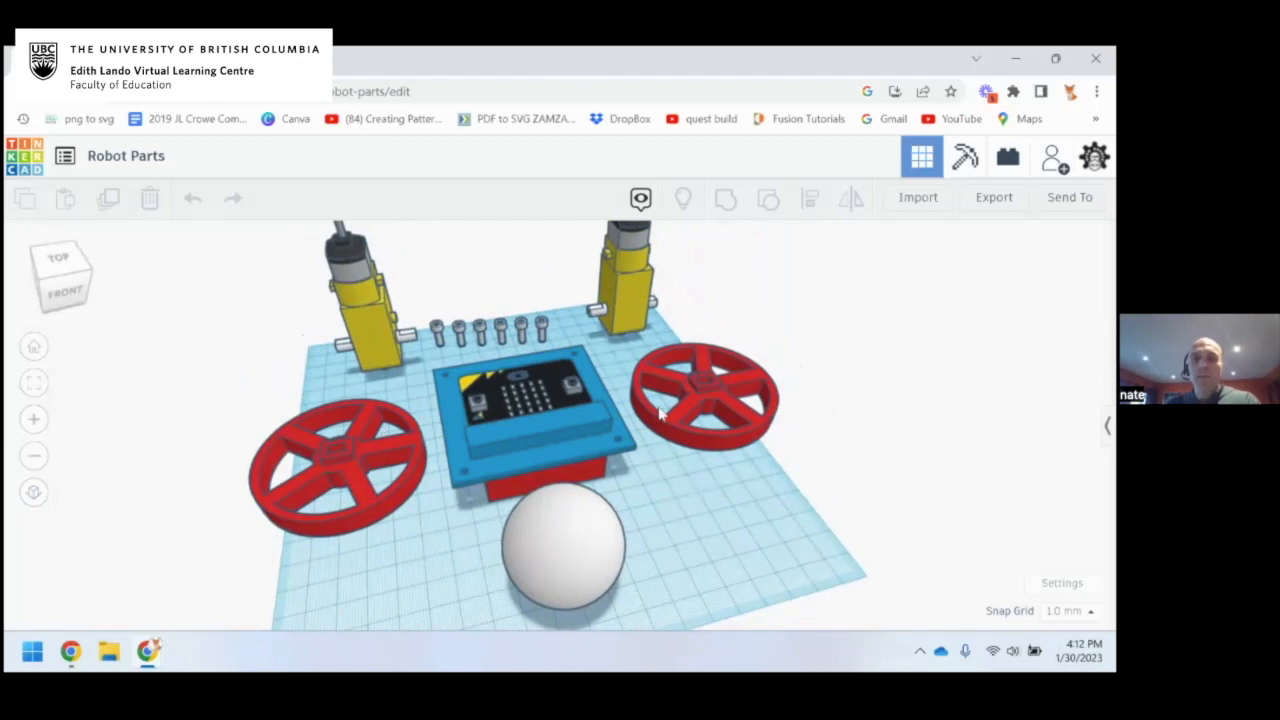
drag(820, 532, 810, 457)
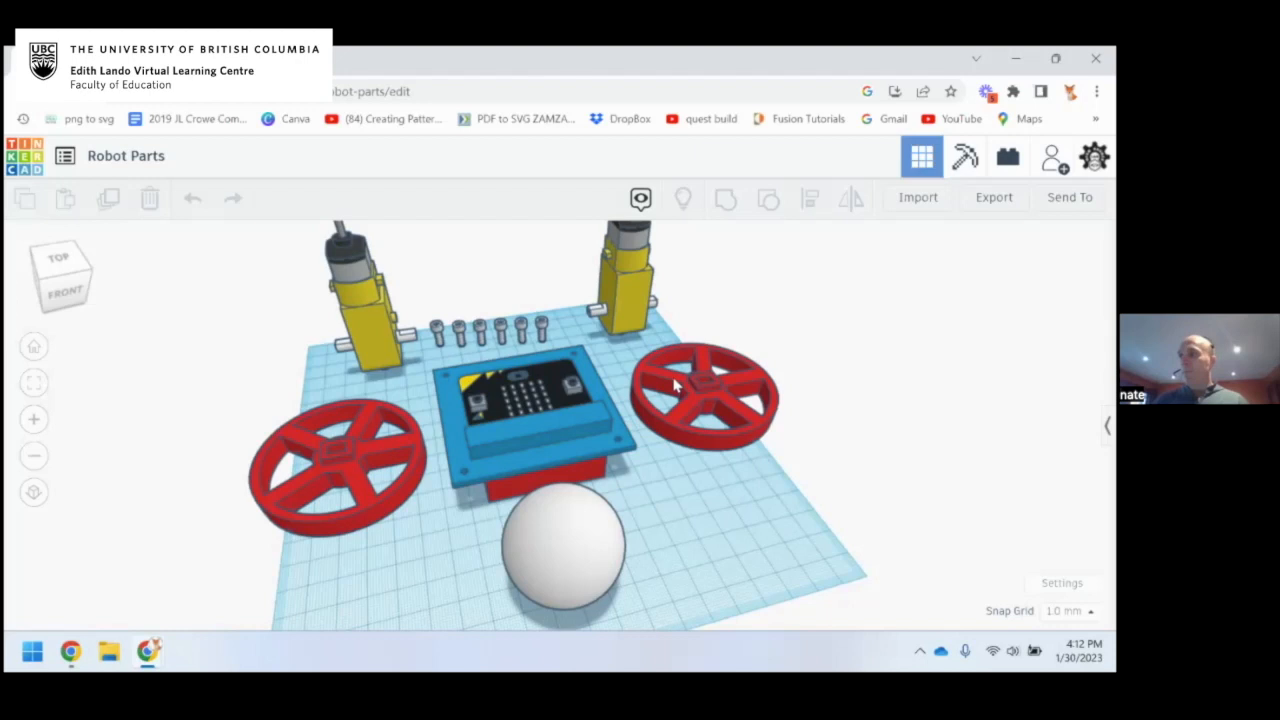
Orbit around the robot parts to view them from several angles including the right side, and restore the home view
drag(819, 524, 285, 280)
click(786, 531)
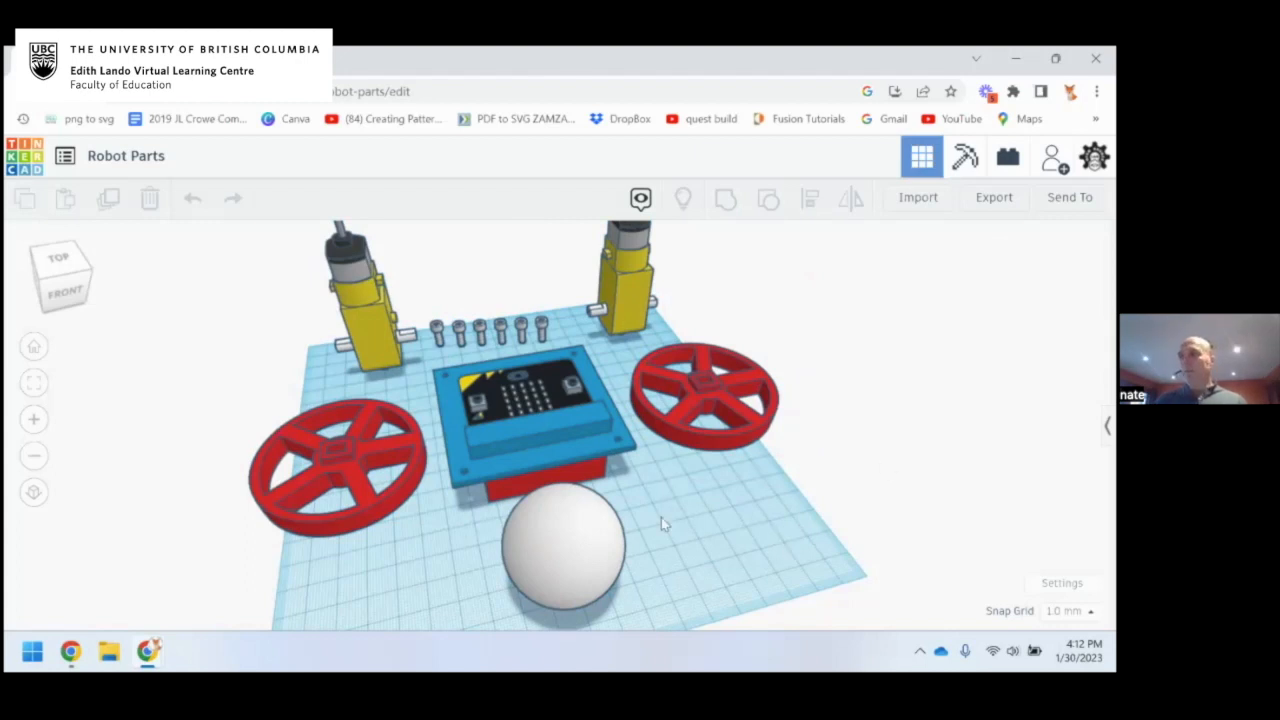
right_drag(733, 512, 565, 565)
mouse_move(697, 484)
right_down()
mouse_move(701, 513)
mouse_move(758, 493)
mouse_move(747, 466)
mouse_move(731, 493)
mouse_move(679, 497)
mouse_move(710, 490)
mouse_move(696, 490)
right_up()
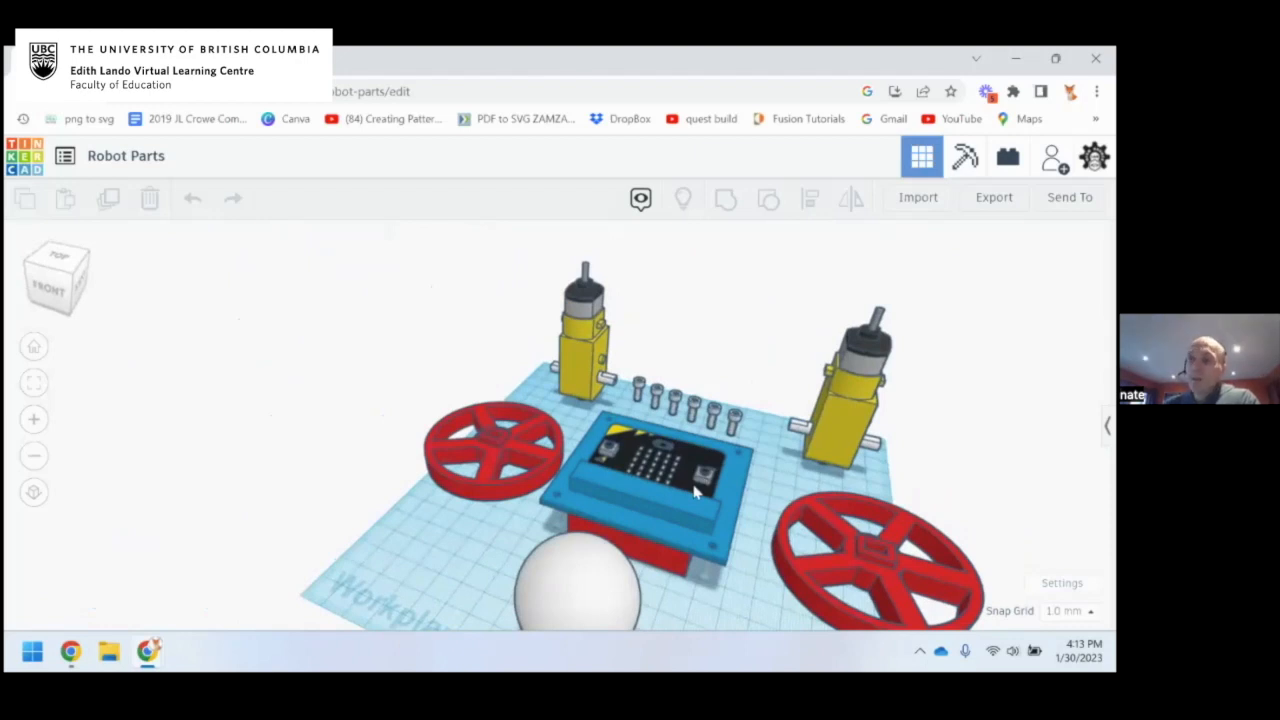
right_drag(697, 490, 507, 413)
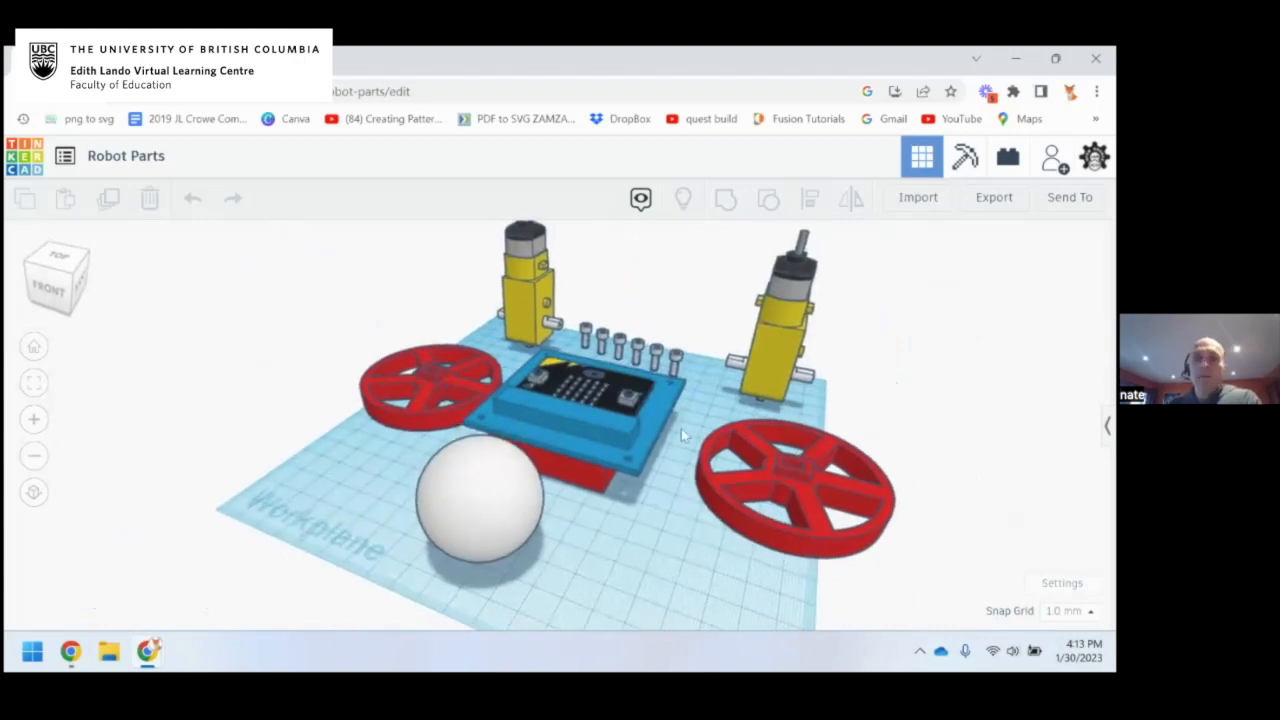
right_drag(714, 441, 620, 462)
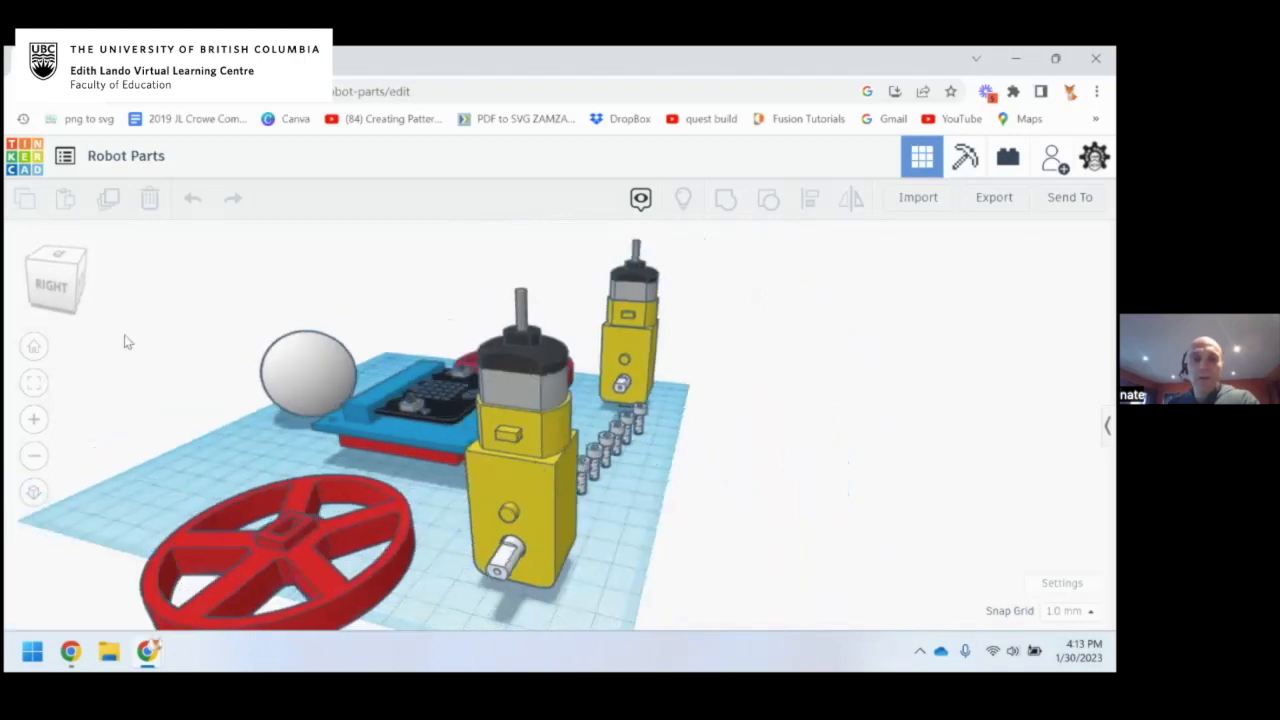
click(34, 346)
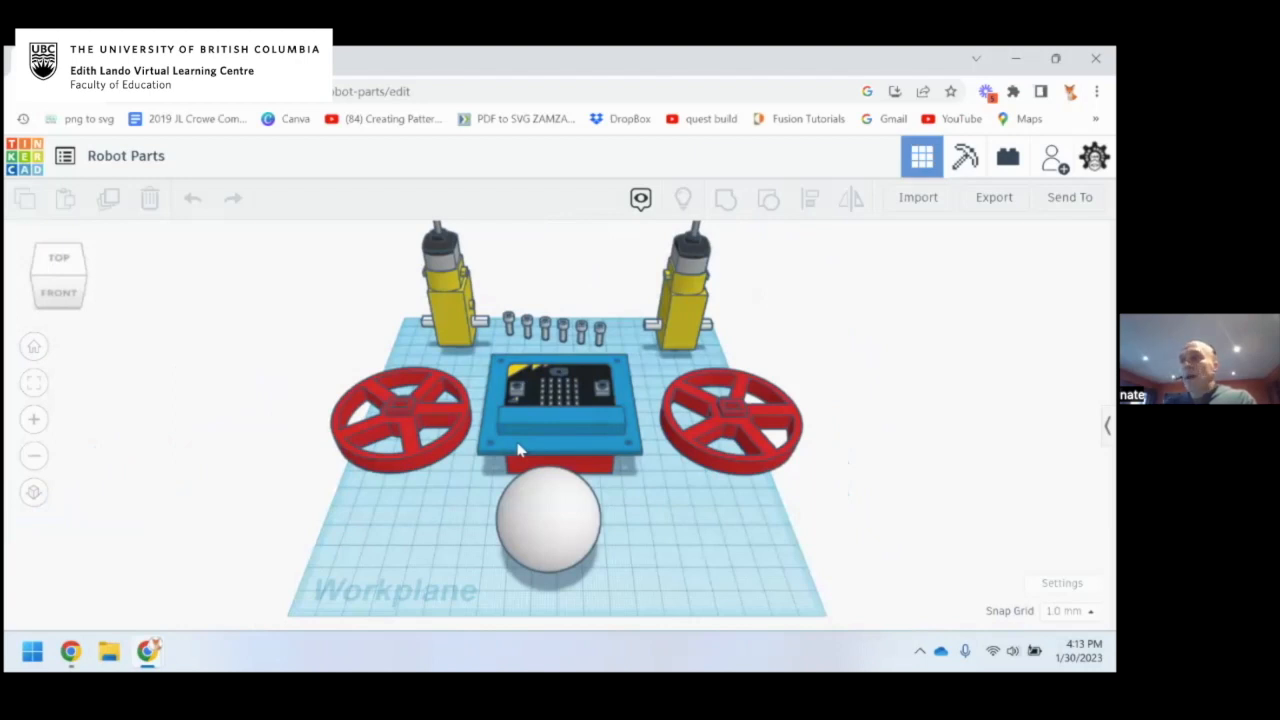
Nudge the red wheel beside the blue board slightly on the workplane, deselect it and orbit to the front and right-side views
right_drag(781, 537, 743, 519)
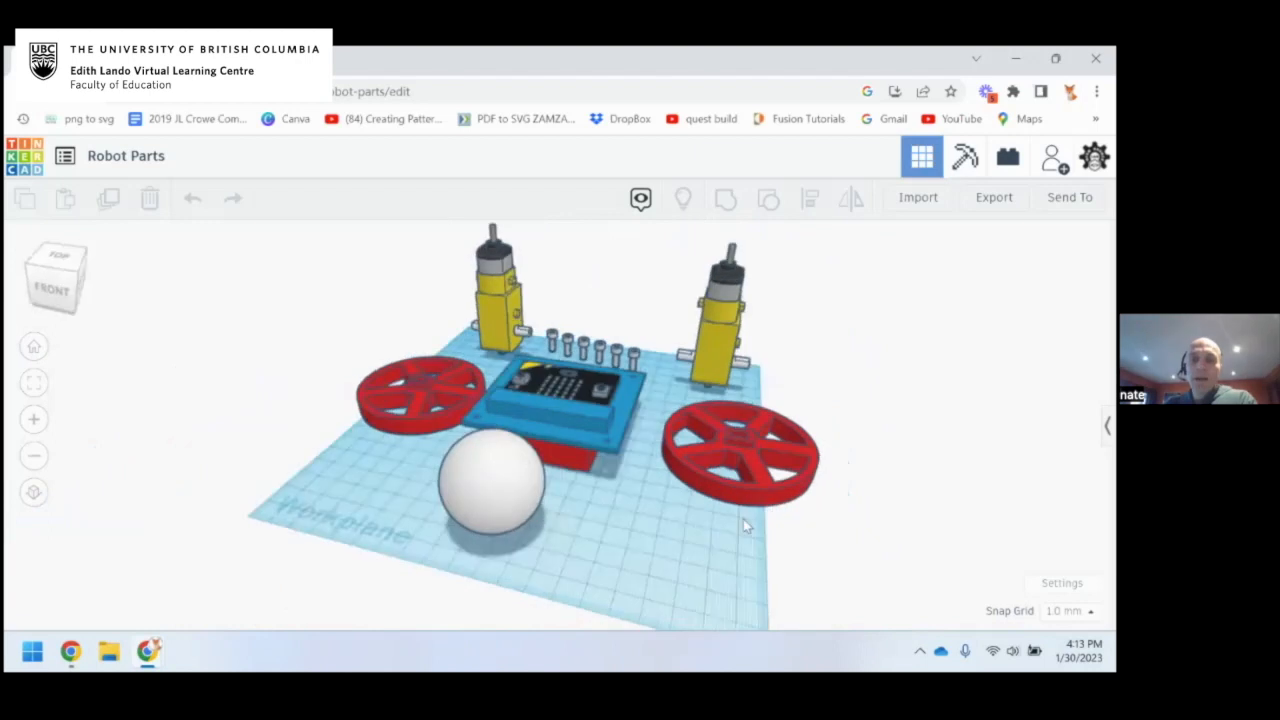
mouse_move(757, 491)
mouse_down()
mouse_move(680, 530)
mouse_move(755, 496)
mouse_up()
mouse_move(594, 563)
right_down()
mouse_move(566, 591)
mouse_move(571, 545)
mouse_move(583, 566)
mouse_move(553, 567)
mouse_move(537, 534)
mouse_move(540, 549)
mouse_move(451, 569)
mouse_move(560, 500)
mouse_move(560, 560)
mouse_move(572, 518)
mouse_move(574, 574)
mouse_move(578, 563)
right_up()
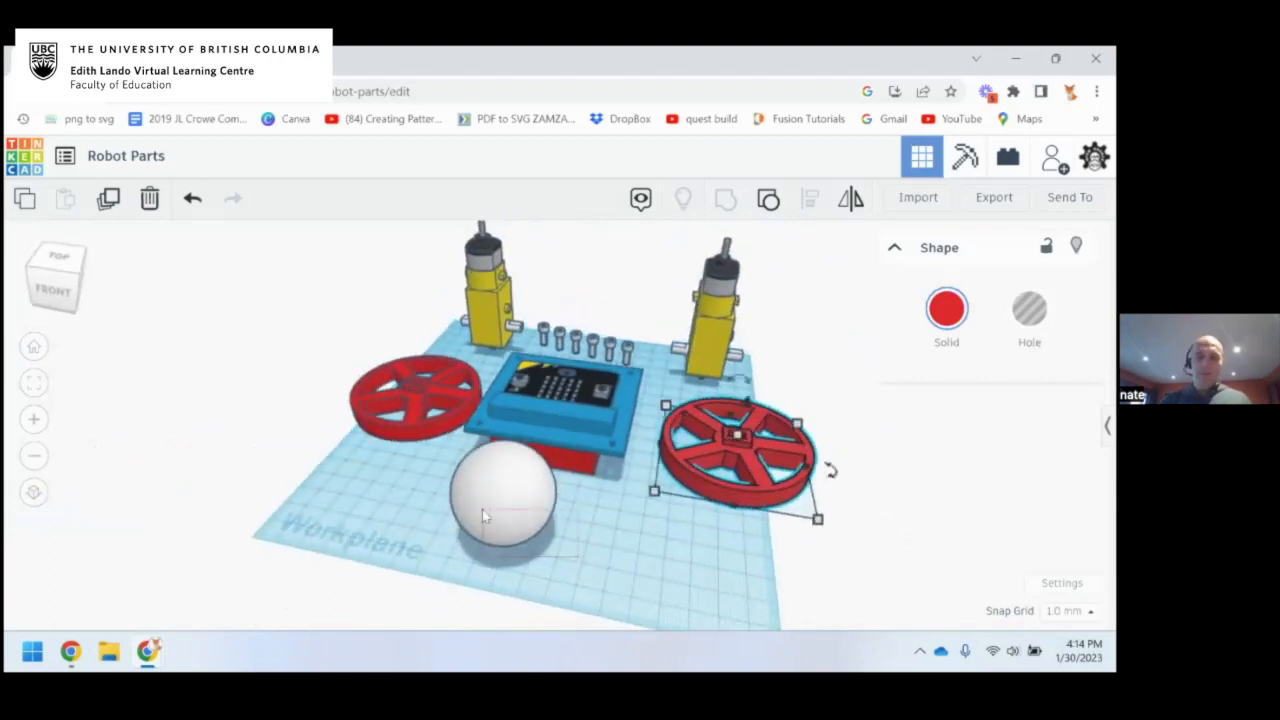
drag(482, 510, 615, 532)
right_drag(624, 527, 655, 513)
mouse_move(655, 513)
mouse_down()
mouse_move(438, 458)
mouse_move(451, 443)
mouse_move(658, 516)
mouse_move(637, 502)
mouse_up()
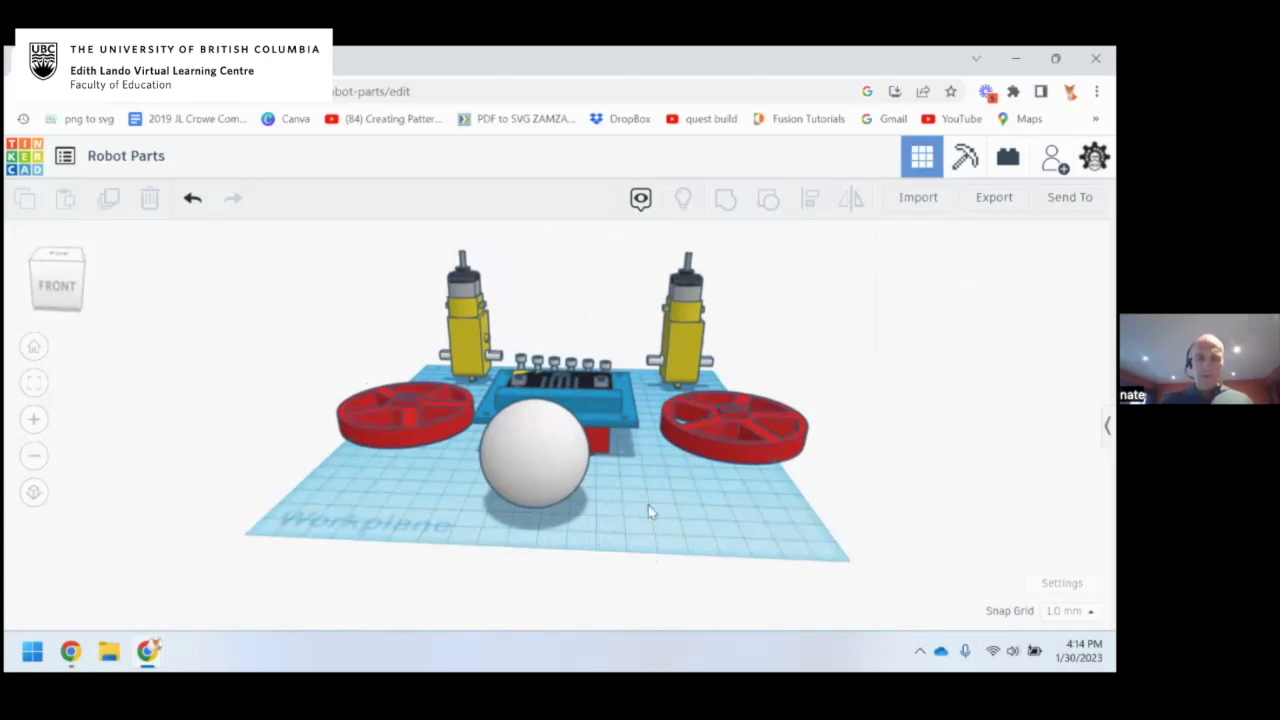
drag(649, 485, 609, 480)
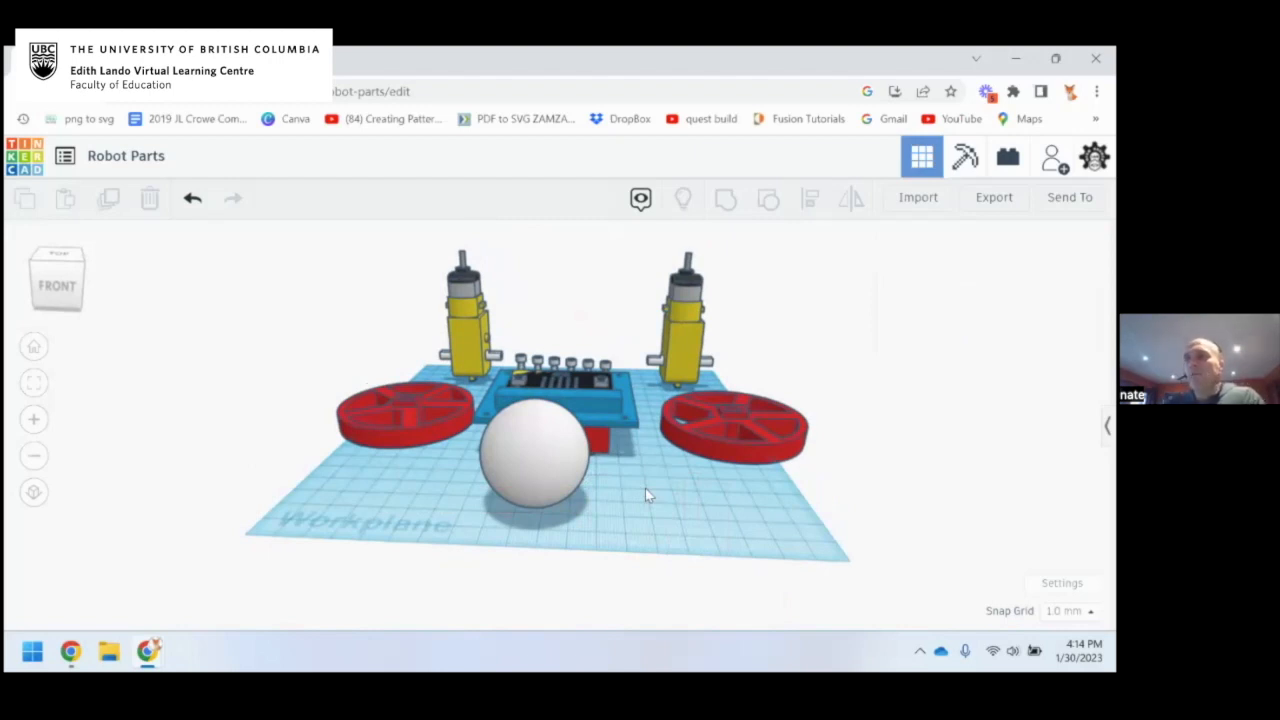
right_drag(727, 479, 799, 474)
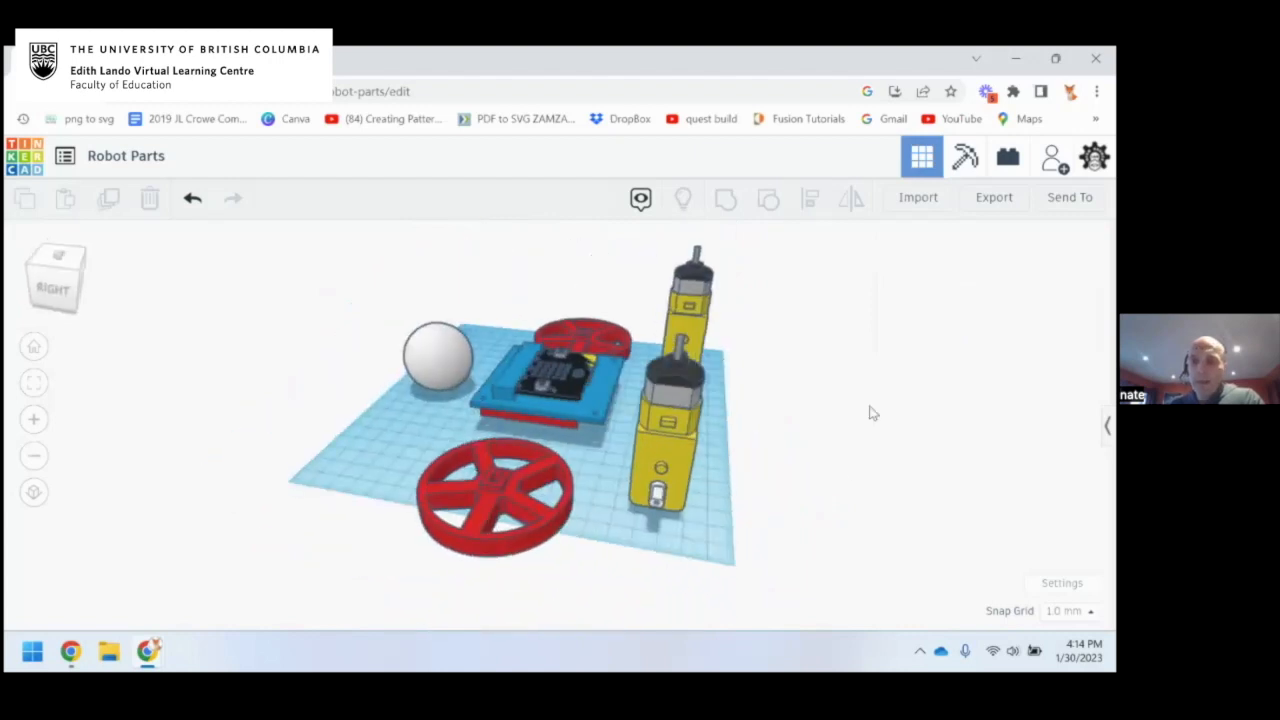
Open the workspace settings and examine the available units, leaving millimeters selected
click(1060, 586)
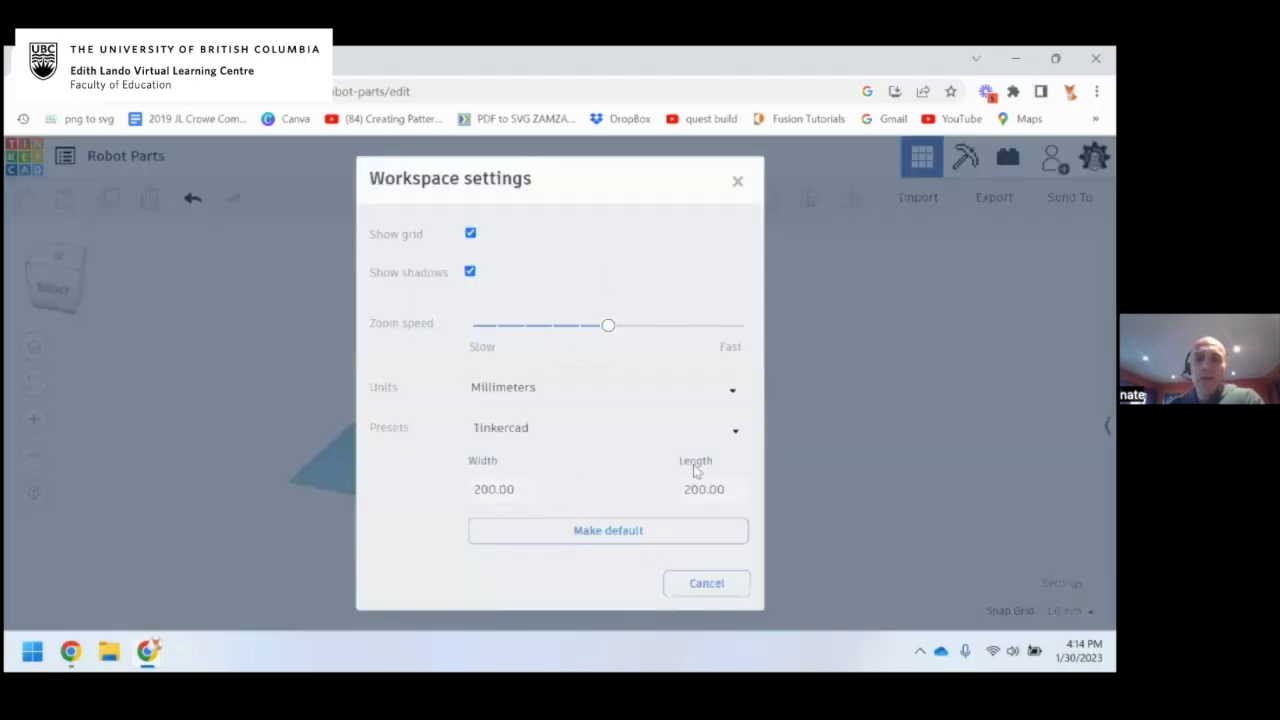
click(735, 390)
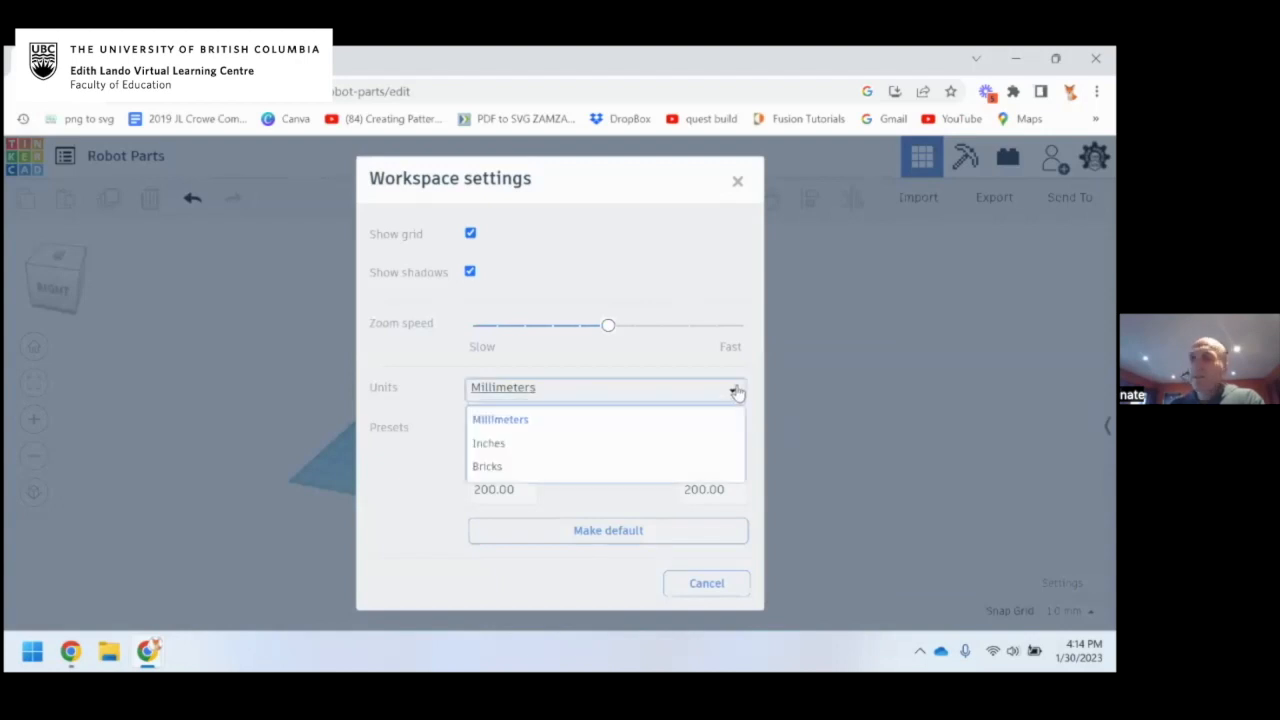
click(737, 390)
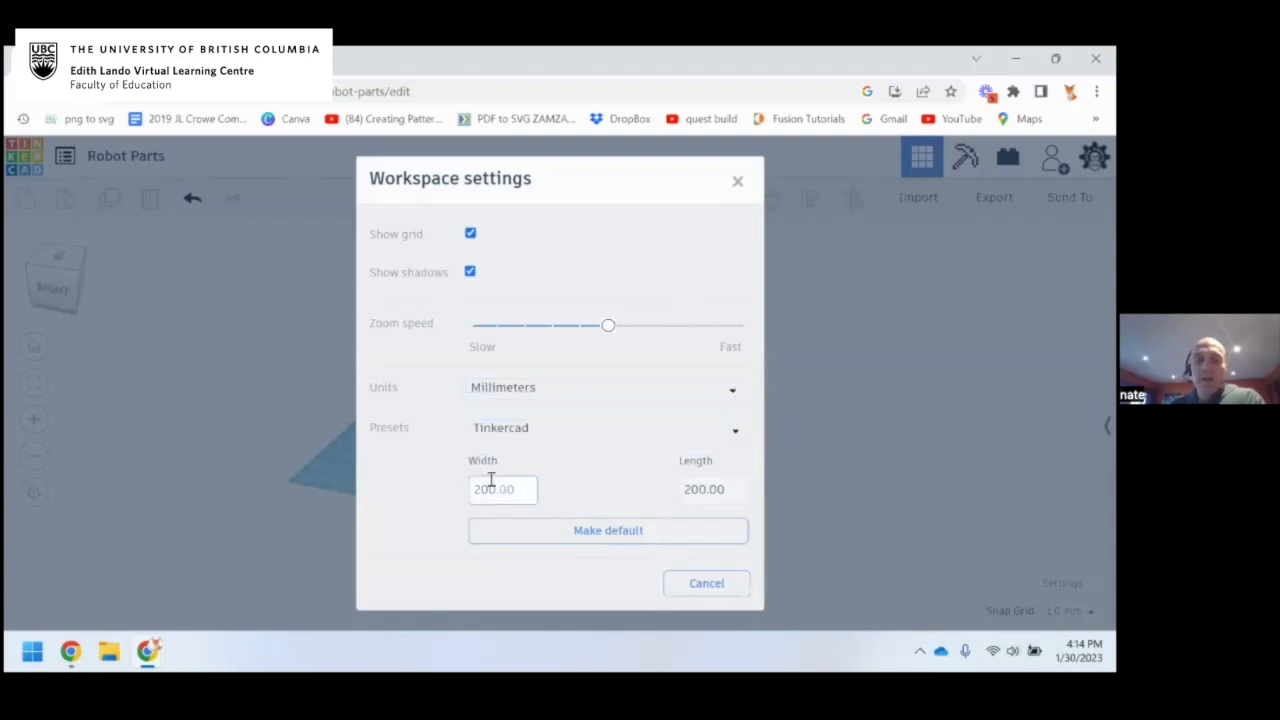
Set the workplane width to 500 mm and make these workspace settings the default
click(523, 489)
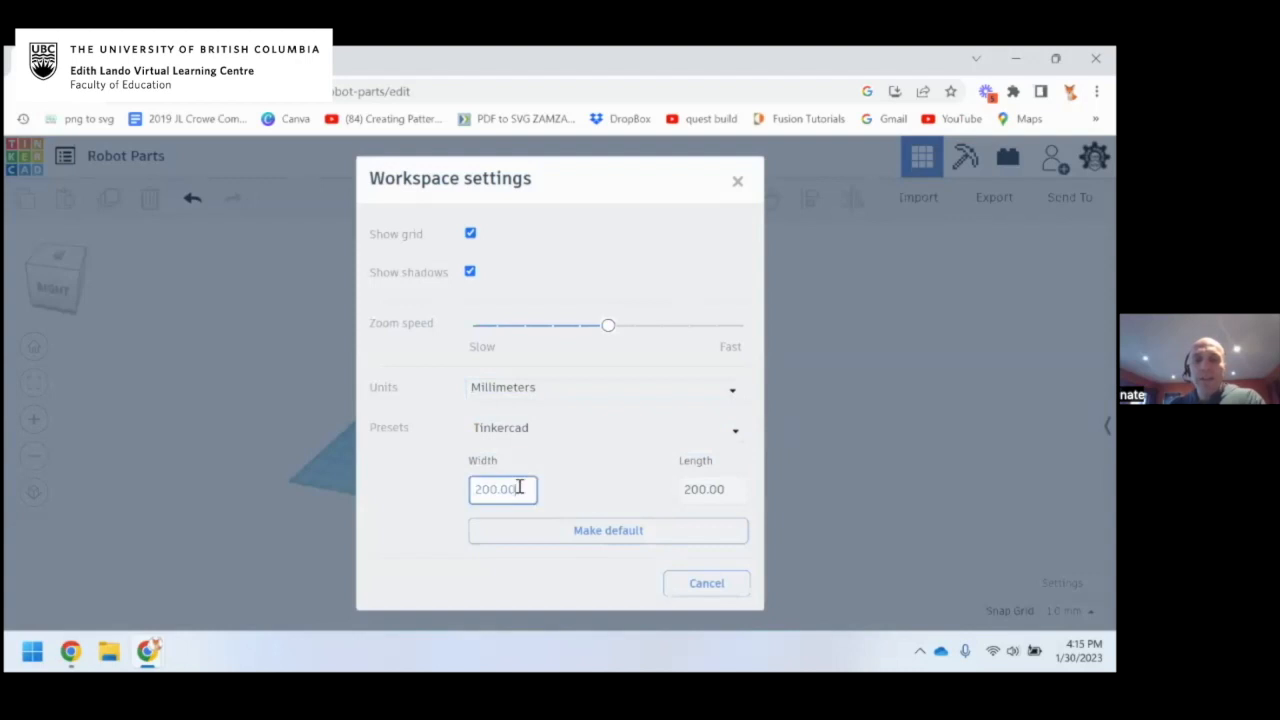
drag(523, 489, 436, 500)
click(436, 500)
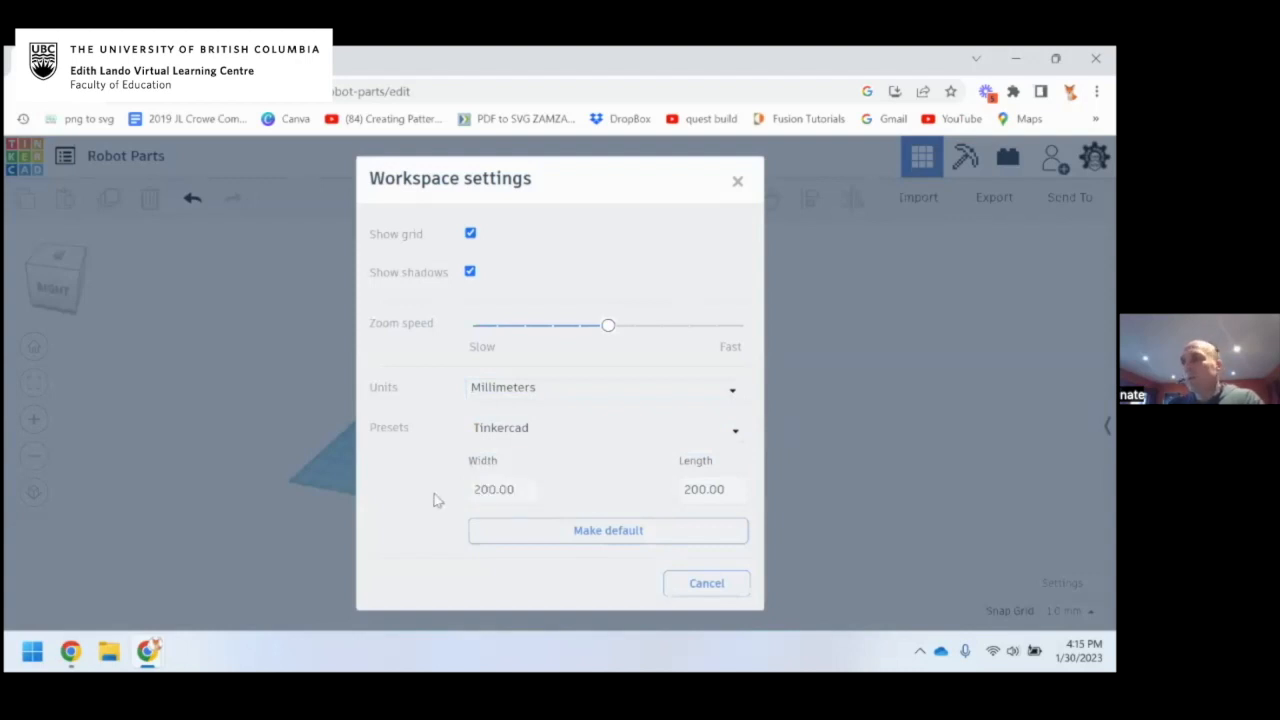
click(523, 490)
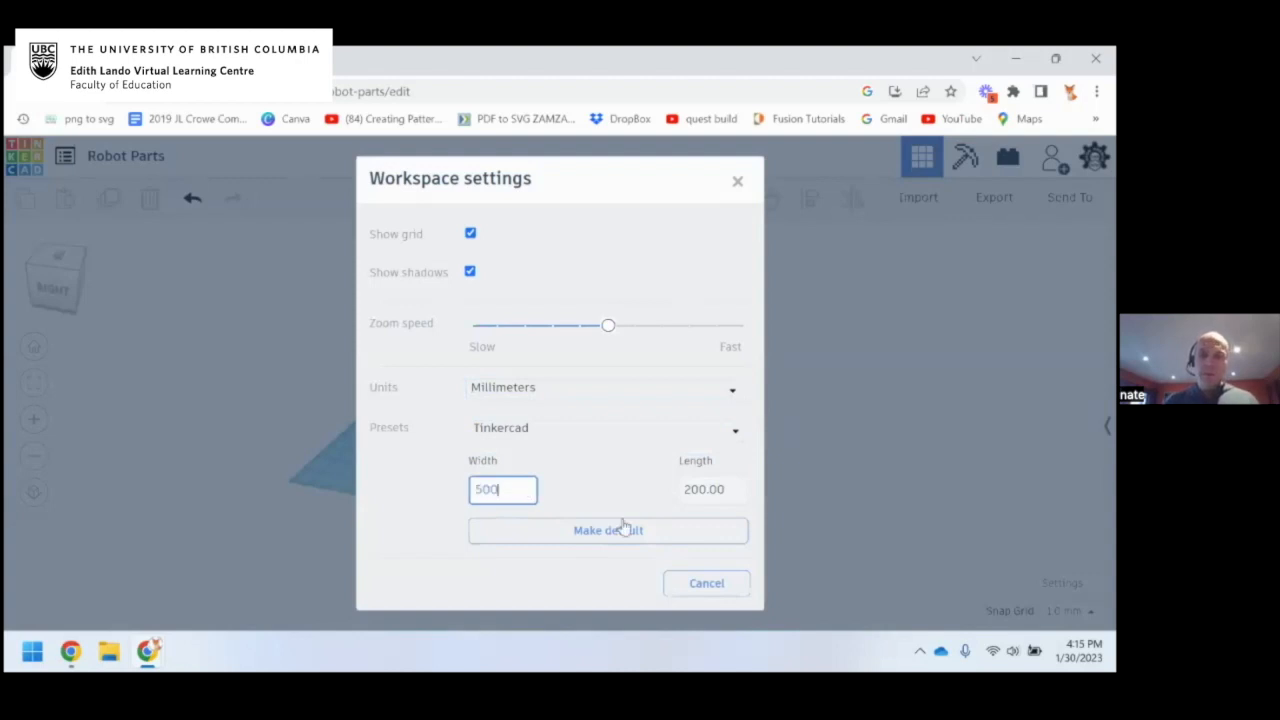
text(500)
click(650, 538)
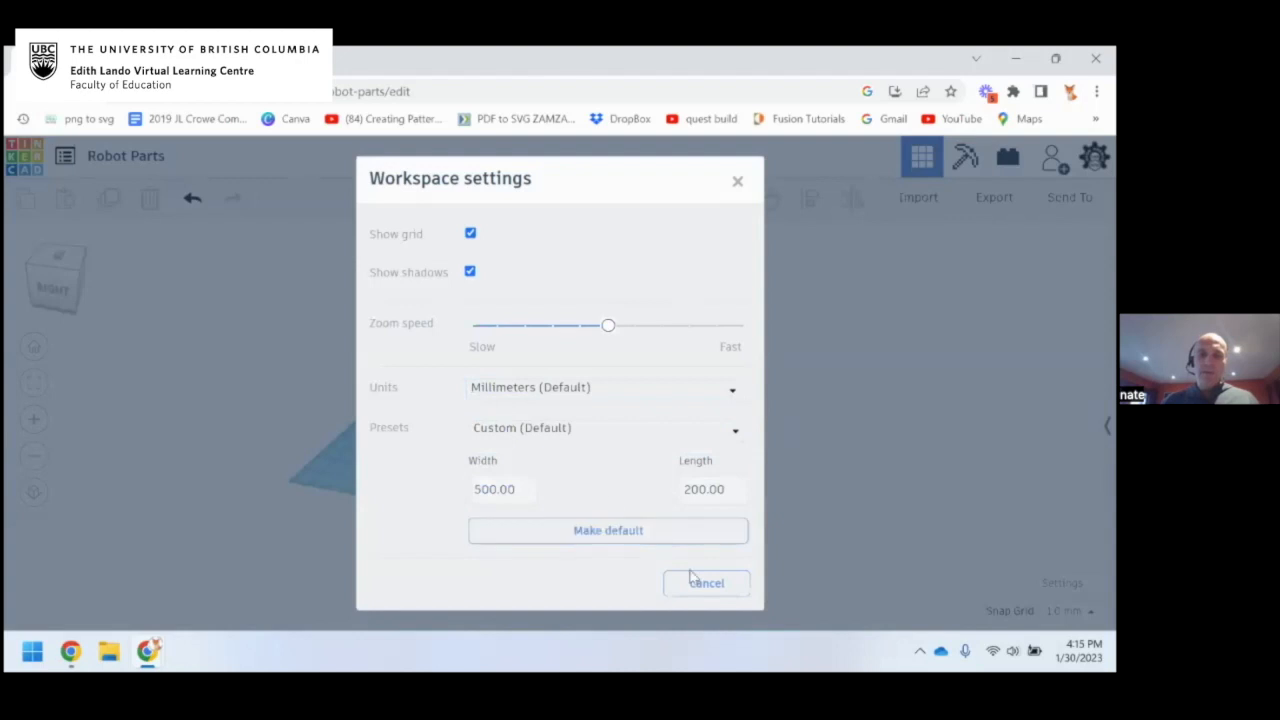
Set the workplane length to 1000 mm, close the workspace settings and view the enlarged workplane
drag(731, 490, 674, 492)
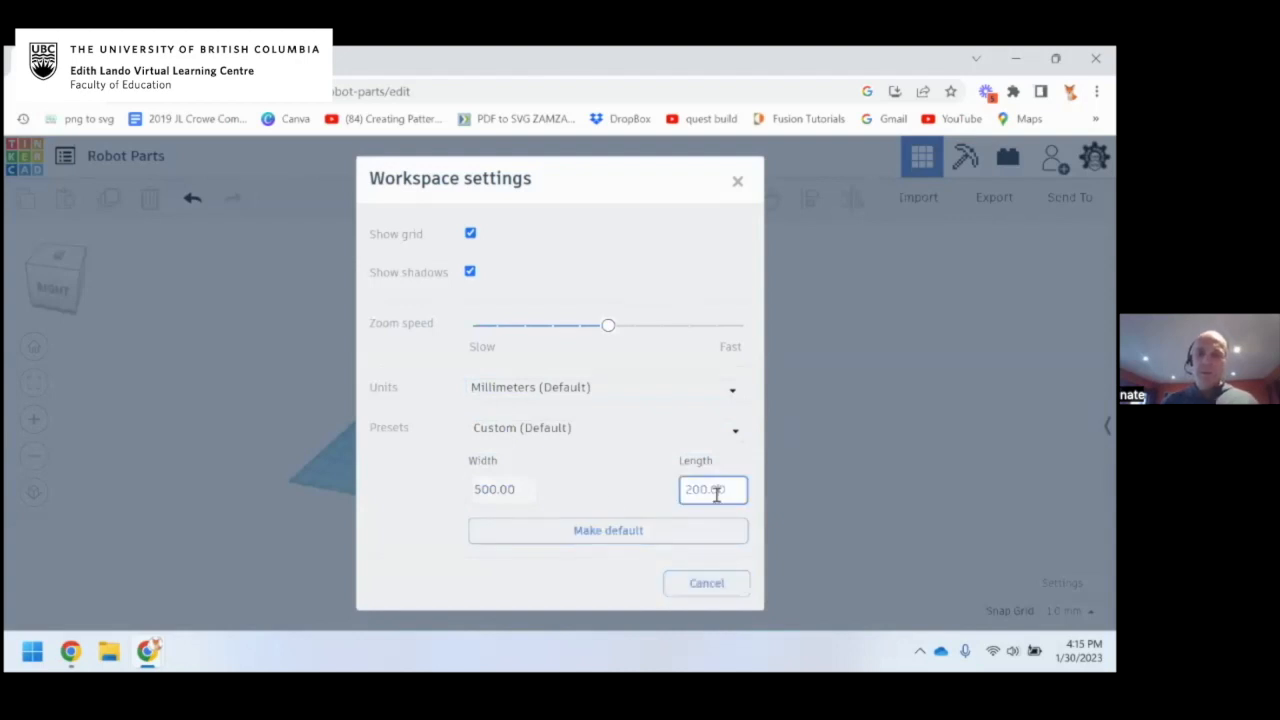
drag(731, 490, 686, 489)
key(BackSpace)
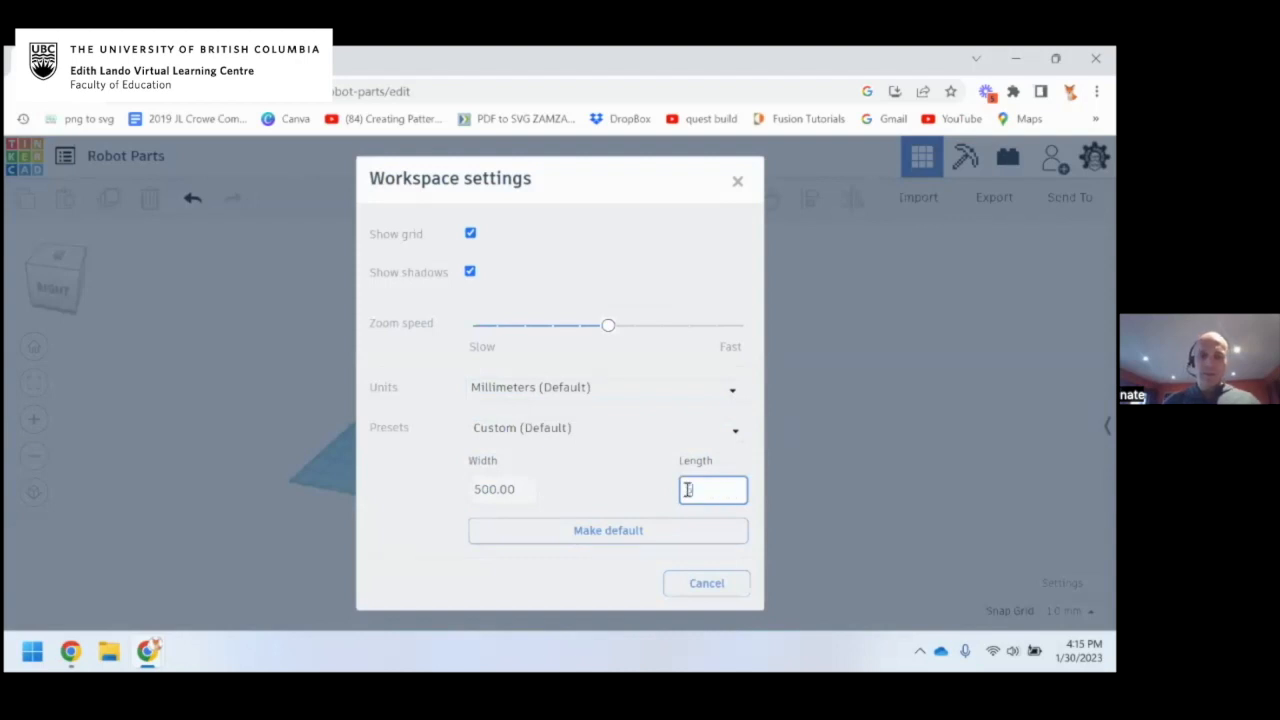
key(Return)
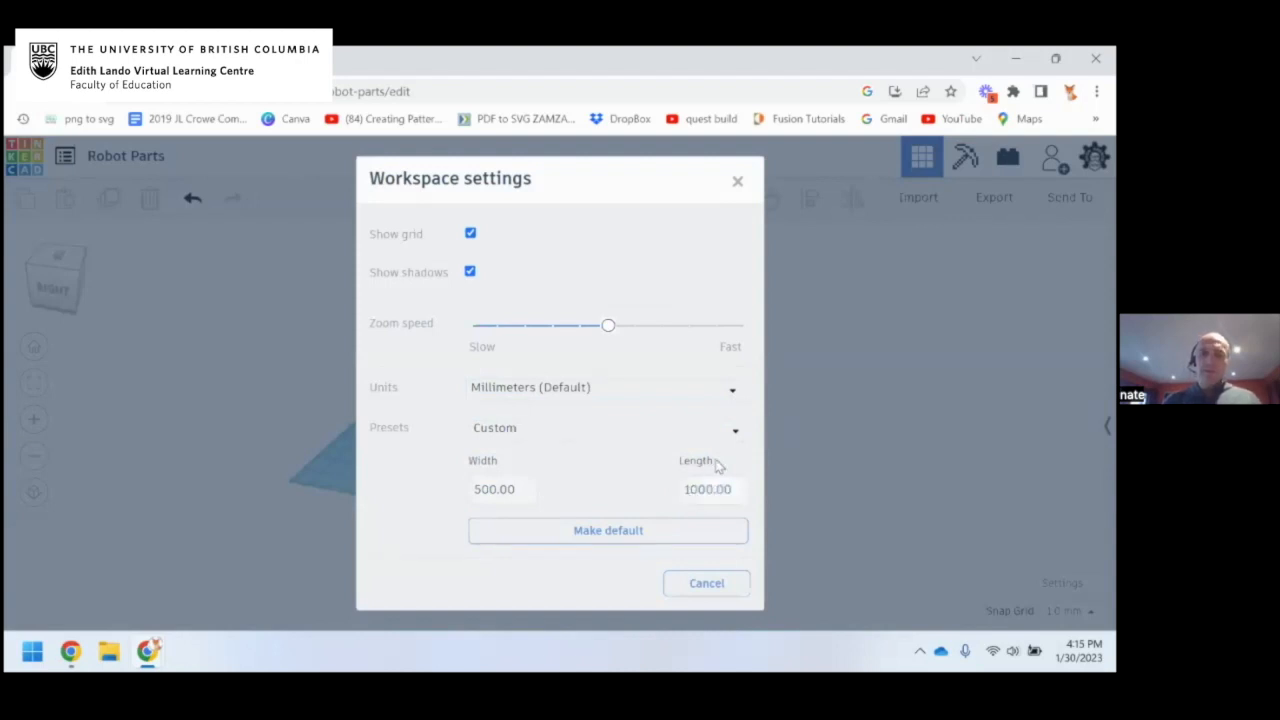
click(712, 490)
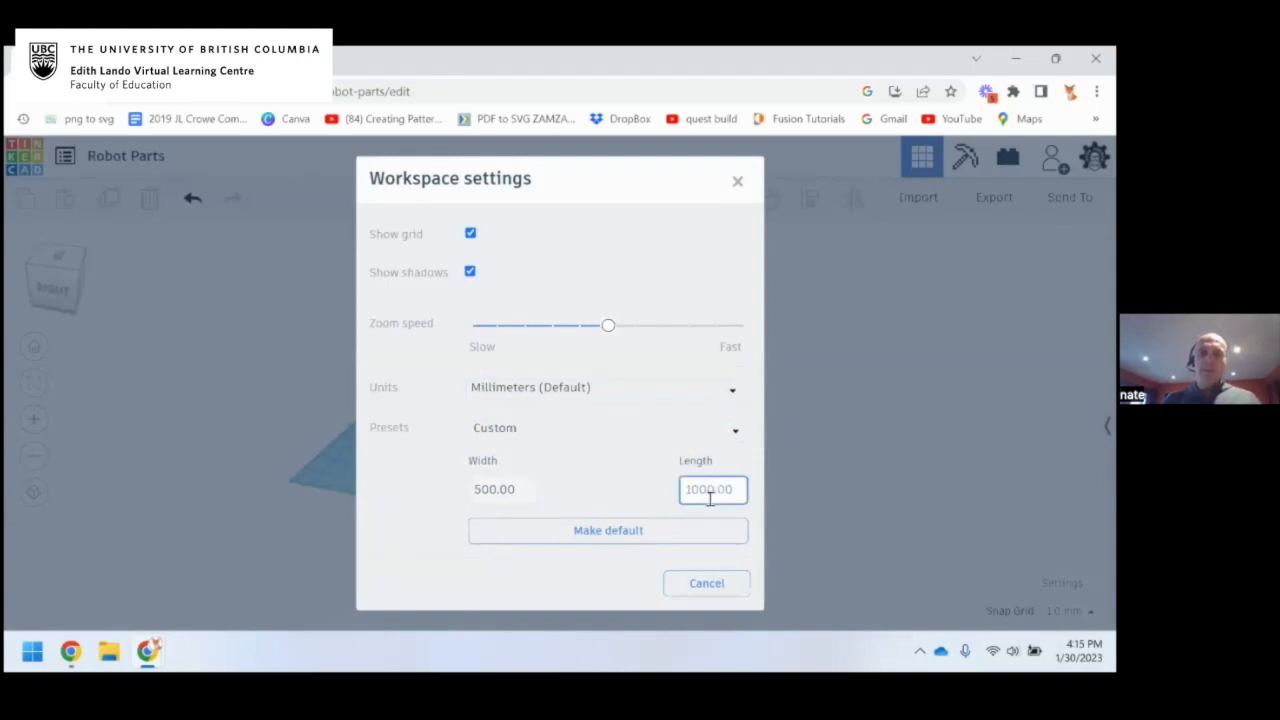
click(737, 181)
right_drag(838, 423, 686, 486)
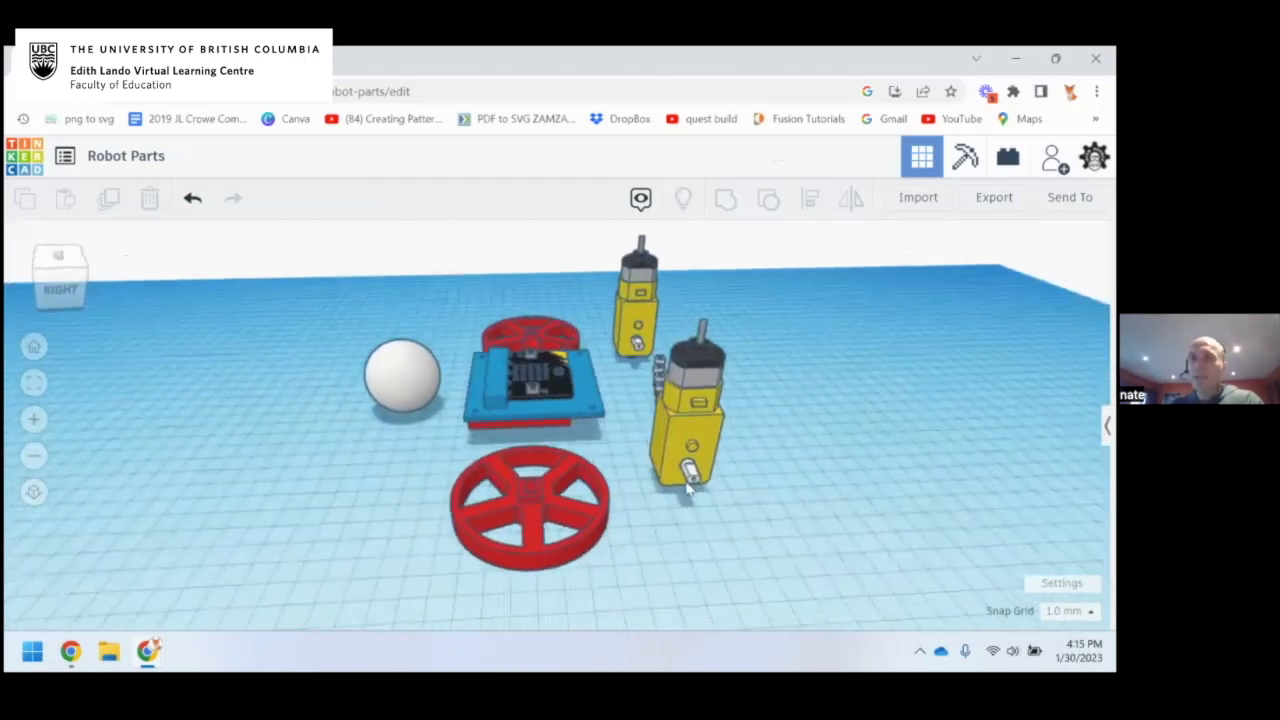
Set the workplane width and length to 200 mm in the workspace settings, and view the resized workplane
click(1062, 583)
click(508, 489)
drag(508, 490, 472, 492)
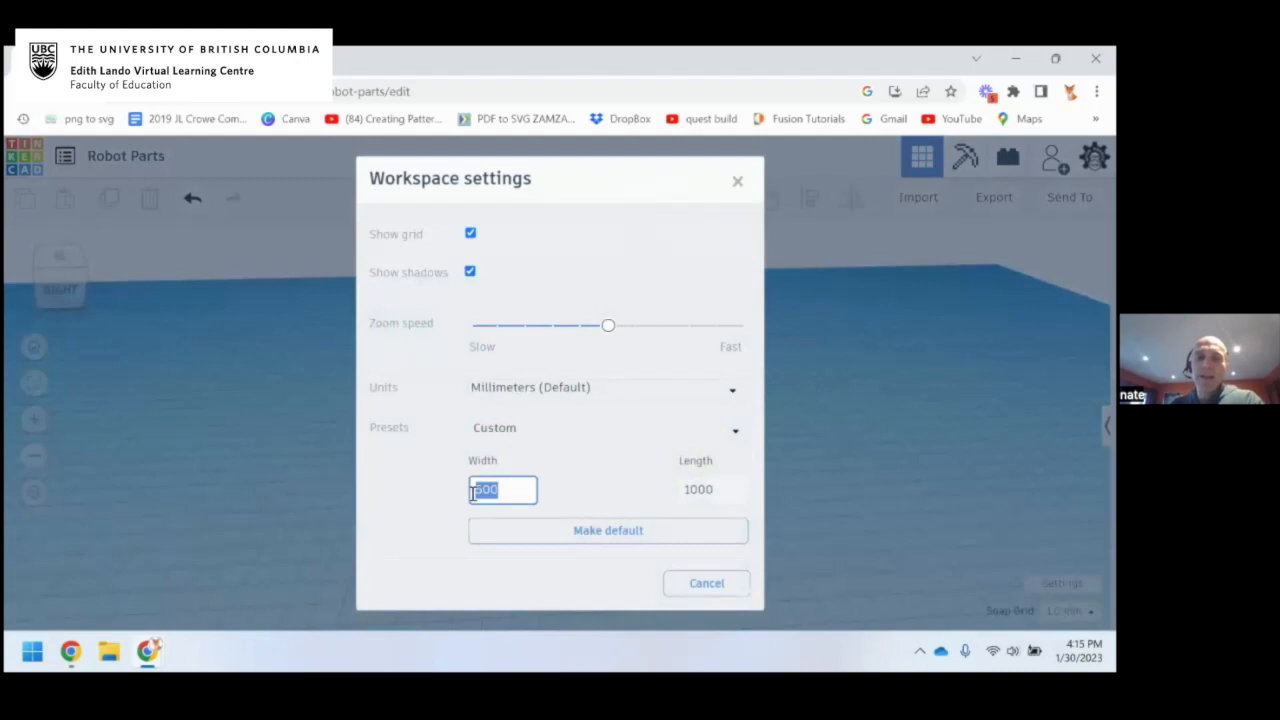
text(200)
drag(728, 491, 670, 496)
click(705, 489)
double_click(705, 489)
text(200)
click(764, 356)
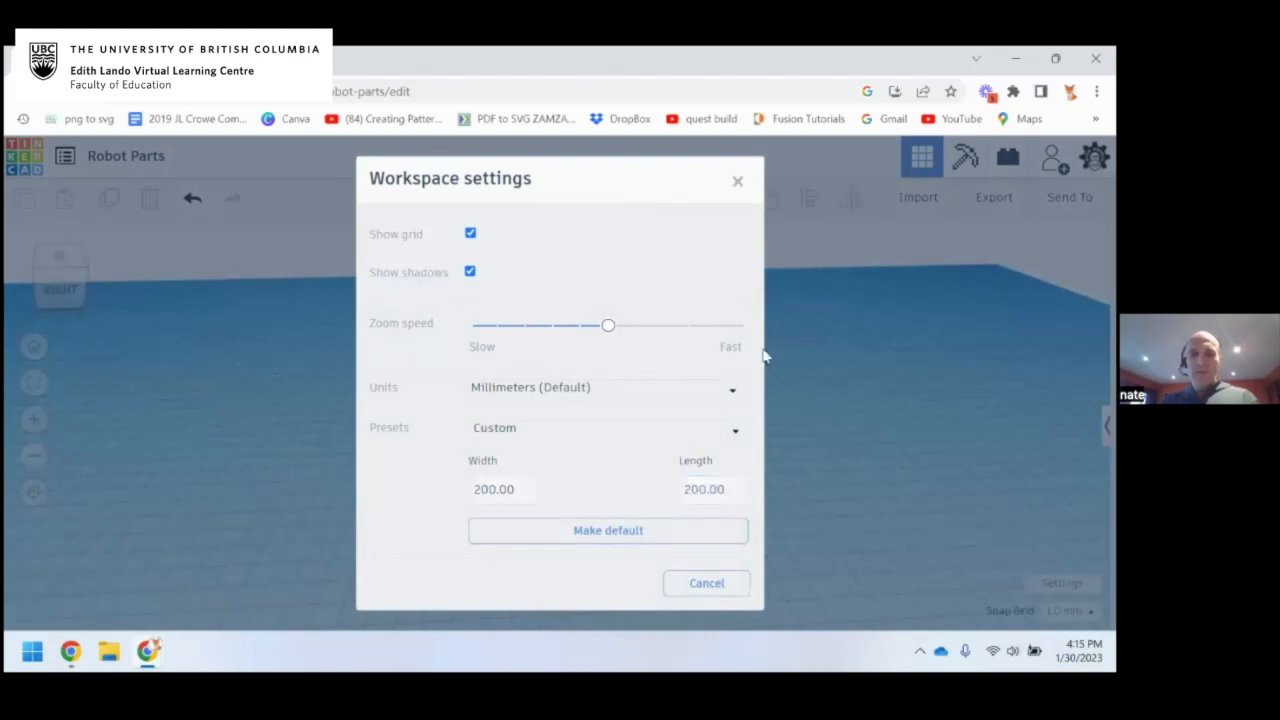
click(738, 186)
right_drag(811, 426, 866, 423)
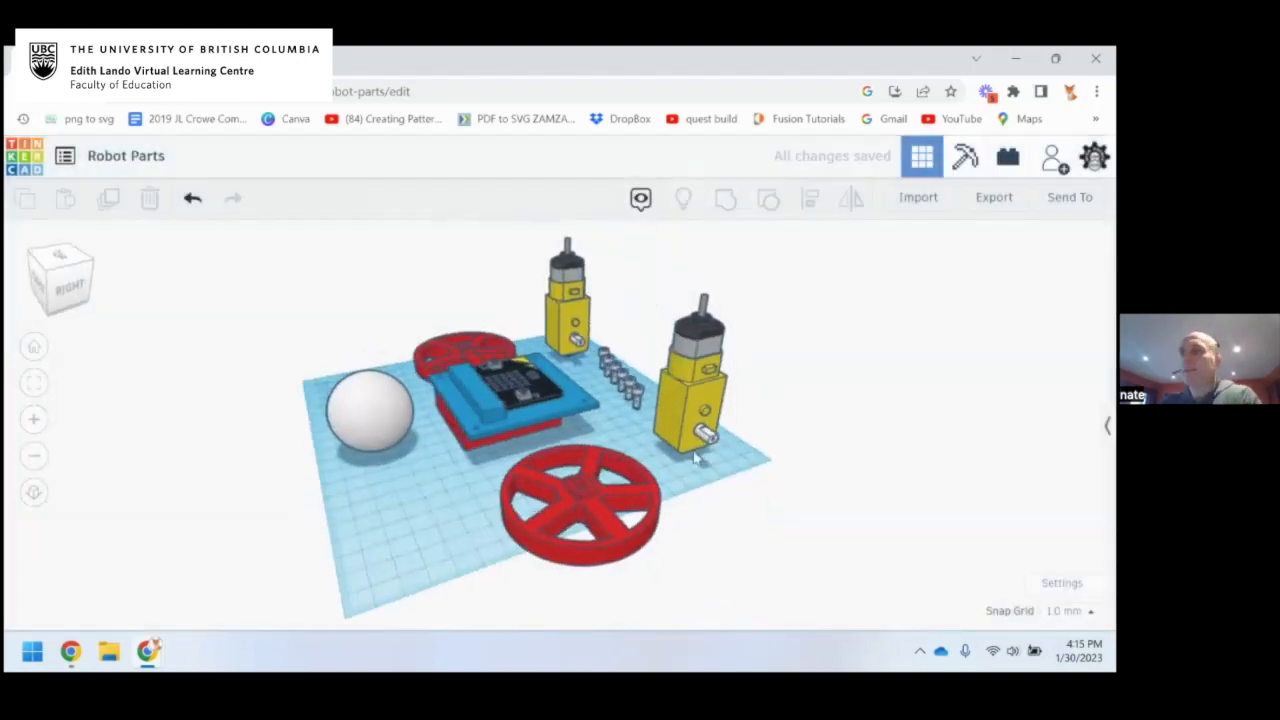
Look at the snap grid options, keep 1.0 mm, and move the nearest red wheel across the workplane in those increments
click(1067, 611)
click(757, 522)
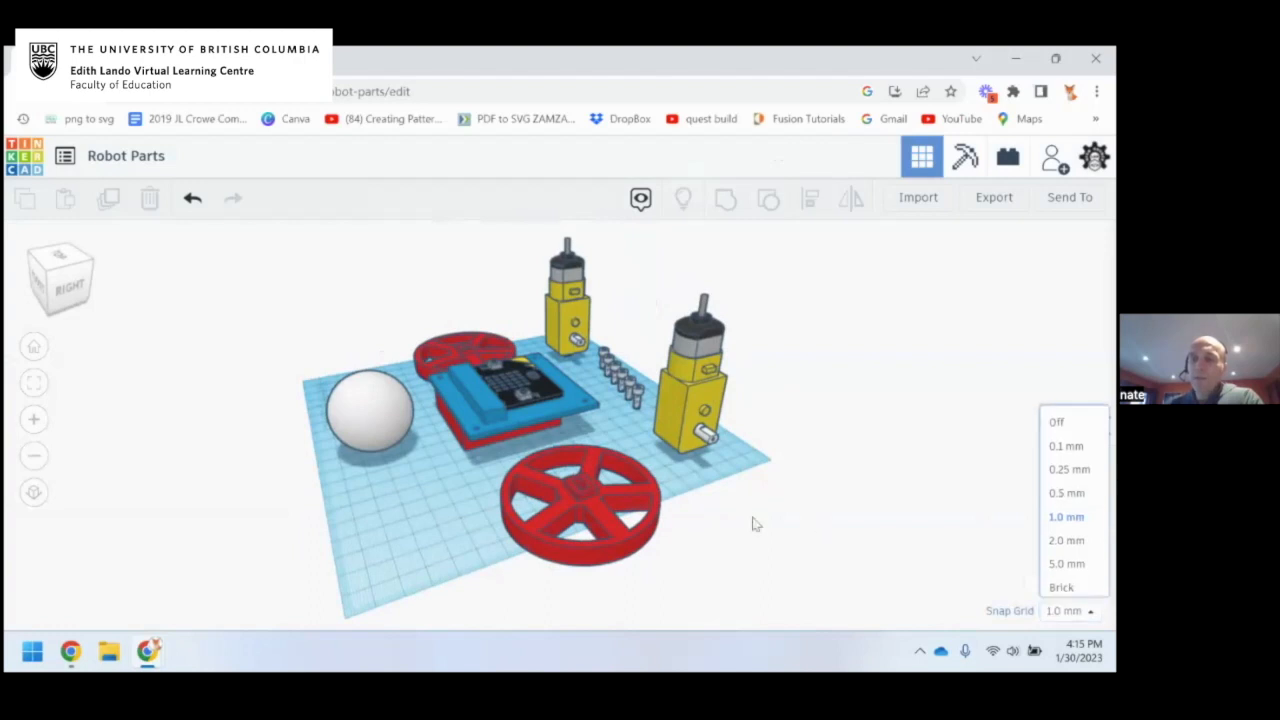
drag(618, 530, 675, 550)
scroll(640, 548, up, 2)
scroll(640, 548, up, 5)
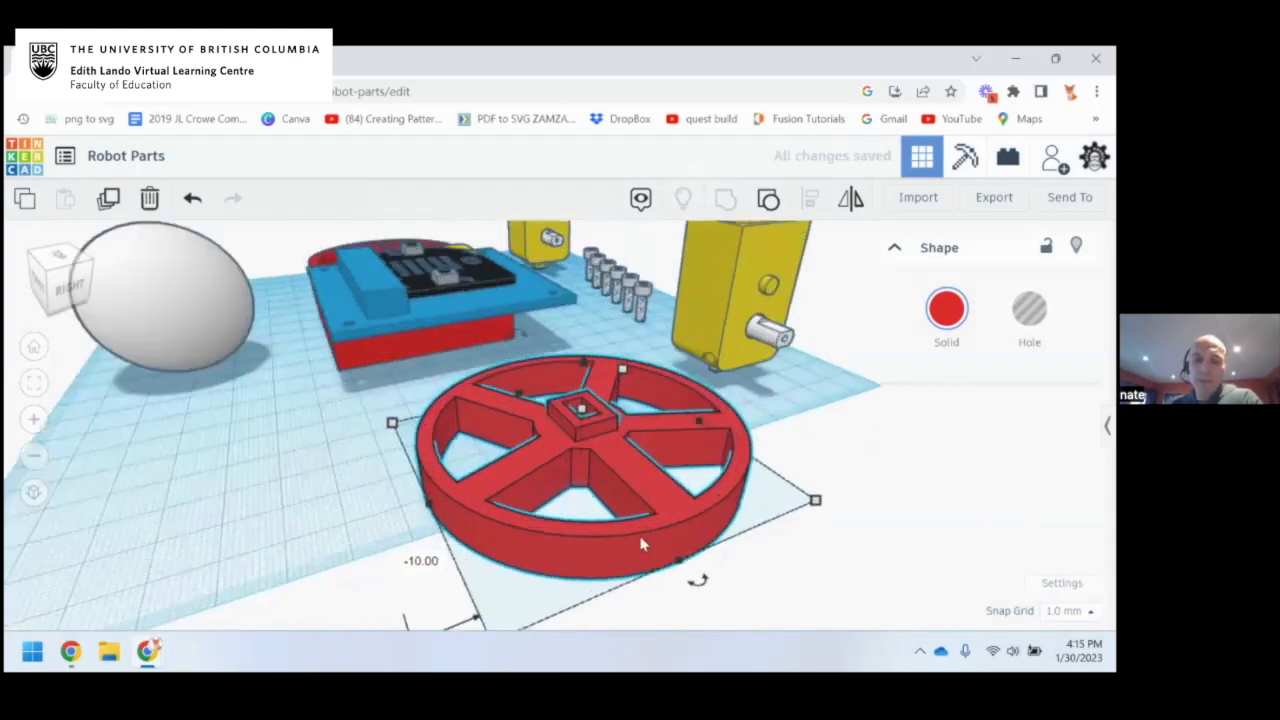
drag(632, 432, 565, 412)
Turn the snap grid off and move the red wheel freely, ending with a shift of about 6.4 mm by 5.6 mm
click(1065, 610)
click(1057, 412)
drag(650, 436, 617, 428)
drag(608, 419, 583, 431)
Set the snap grid to 1.0 mm, deselect the wheel and look over the snap grid options again
click(1068, 611)
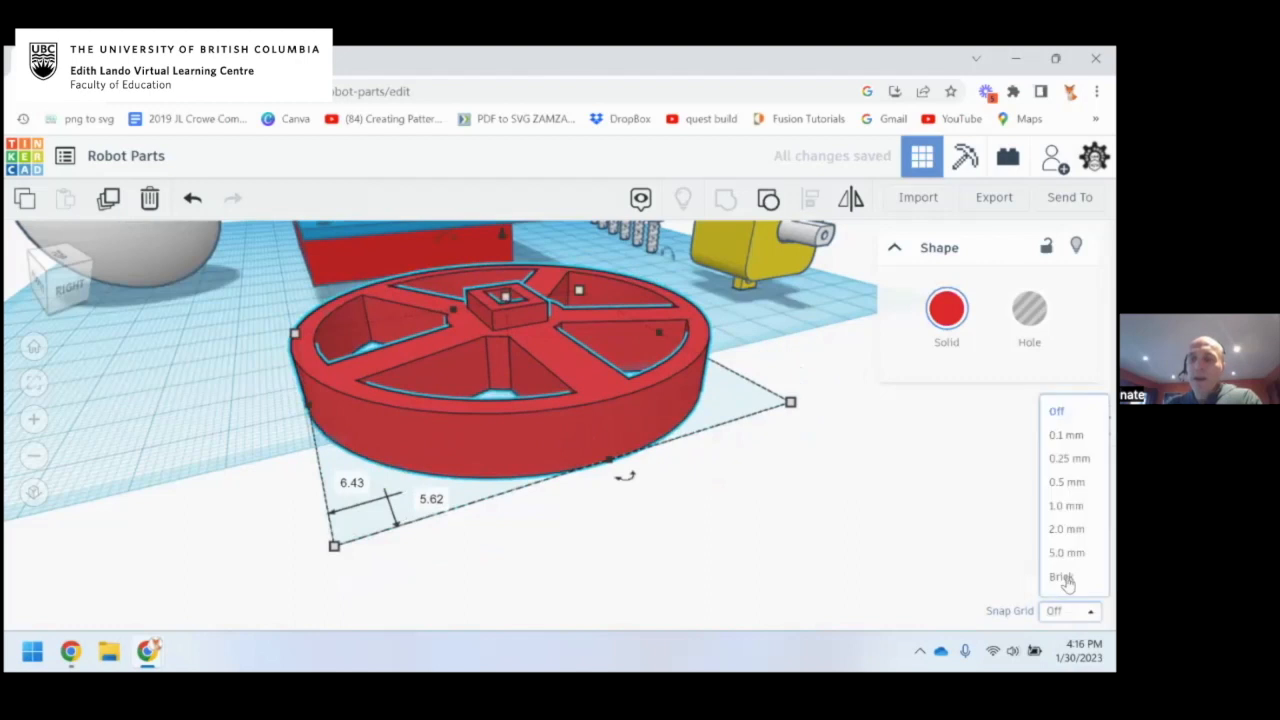
click(1068, 506)
click(730, 512)
scroll(706, 506, down, 5)
right_drag(654, 486, 697, 507)
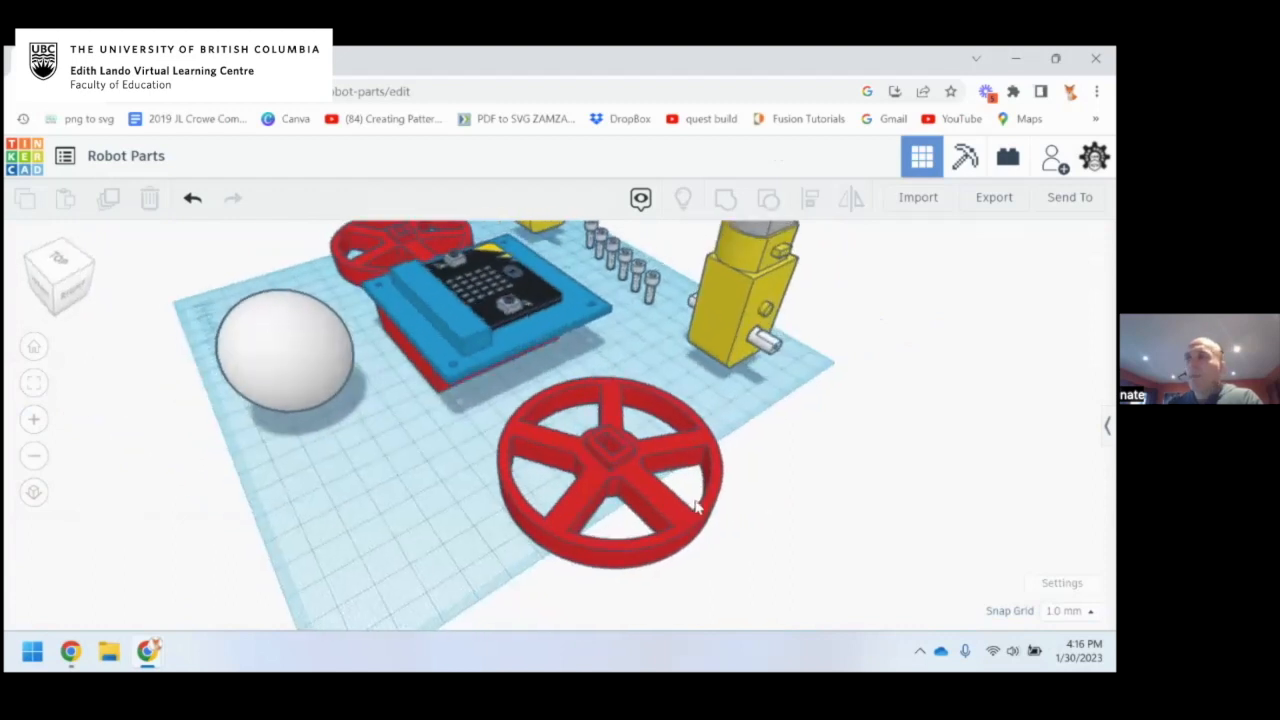
click(1085, 610)
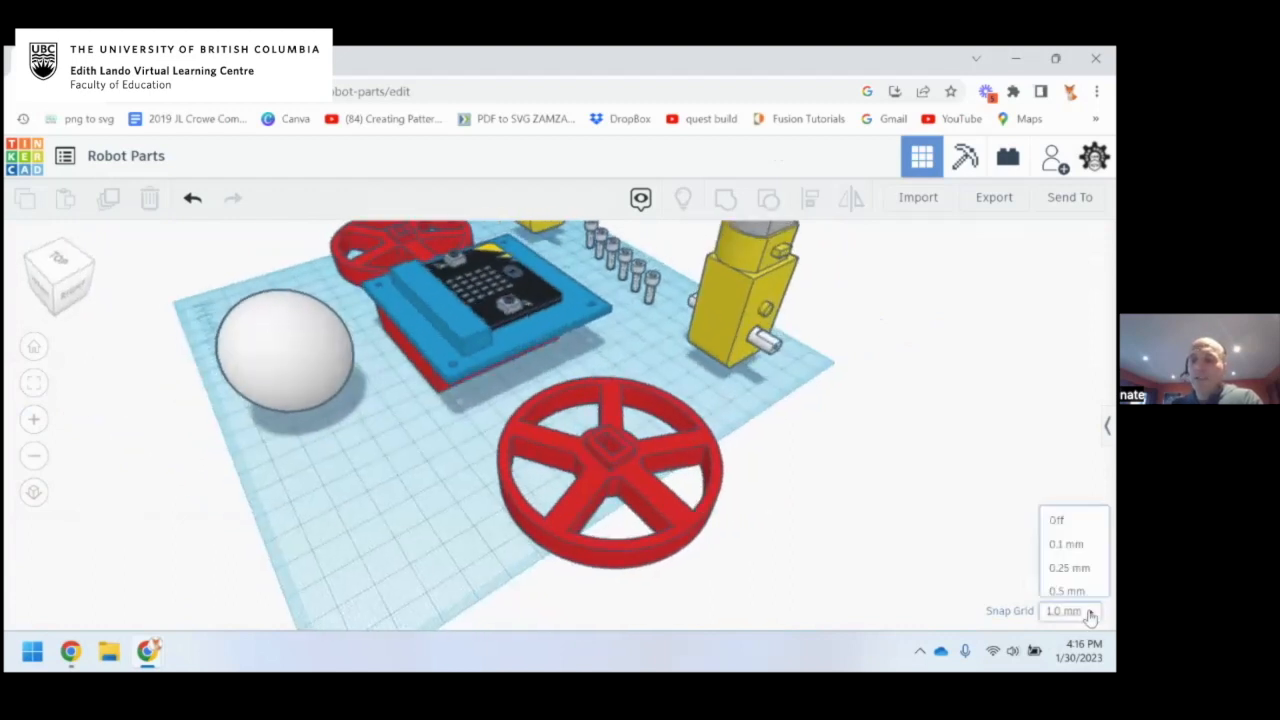
click(870, 480)
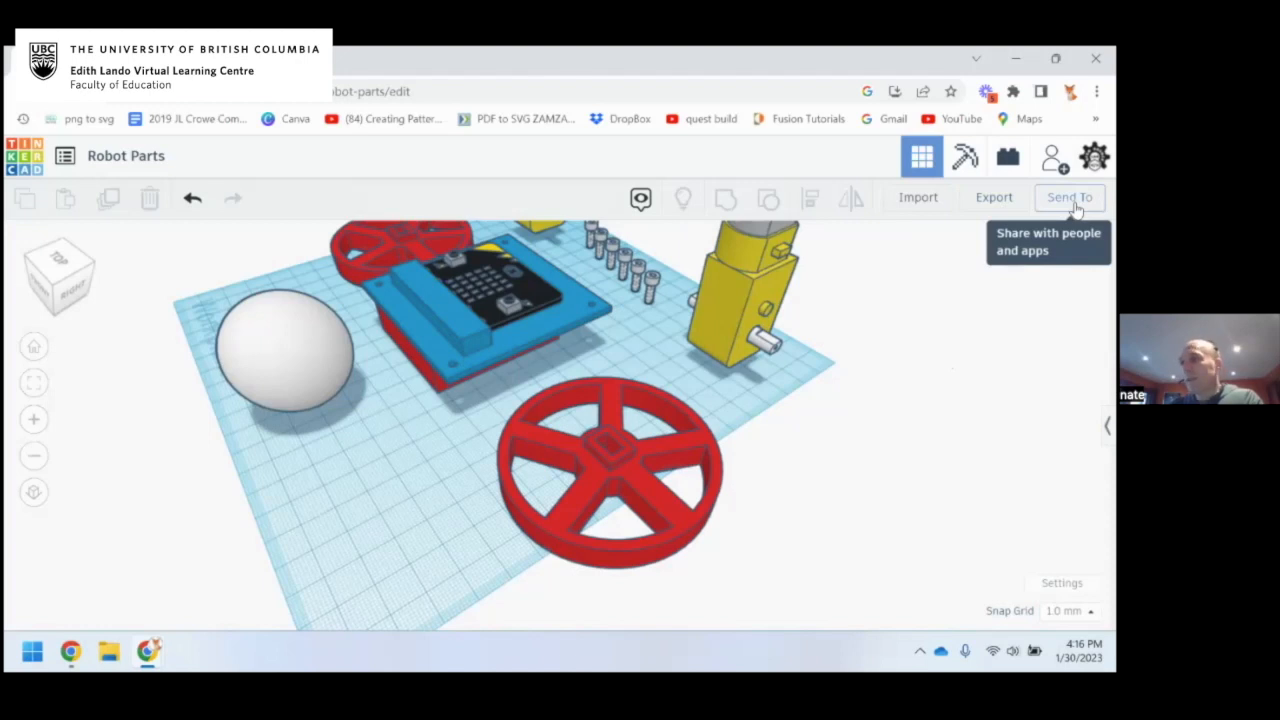
Show the robot parts as Minecraft-style blocks and as toy bricks, each at the finest detail level
click(965, 162)
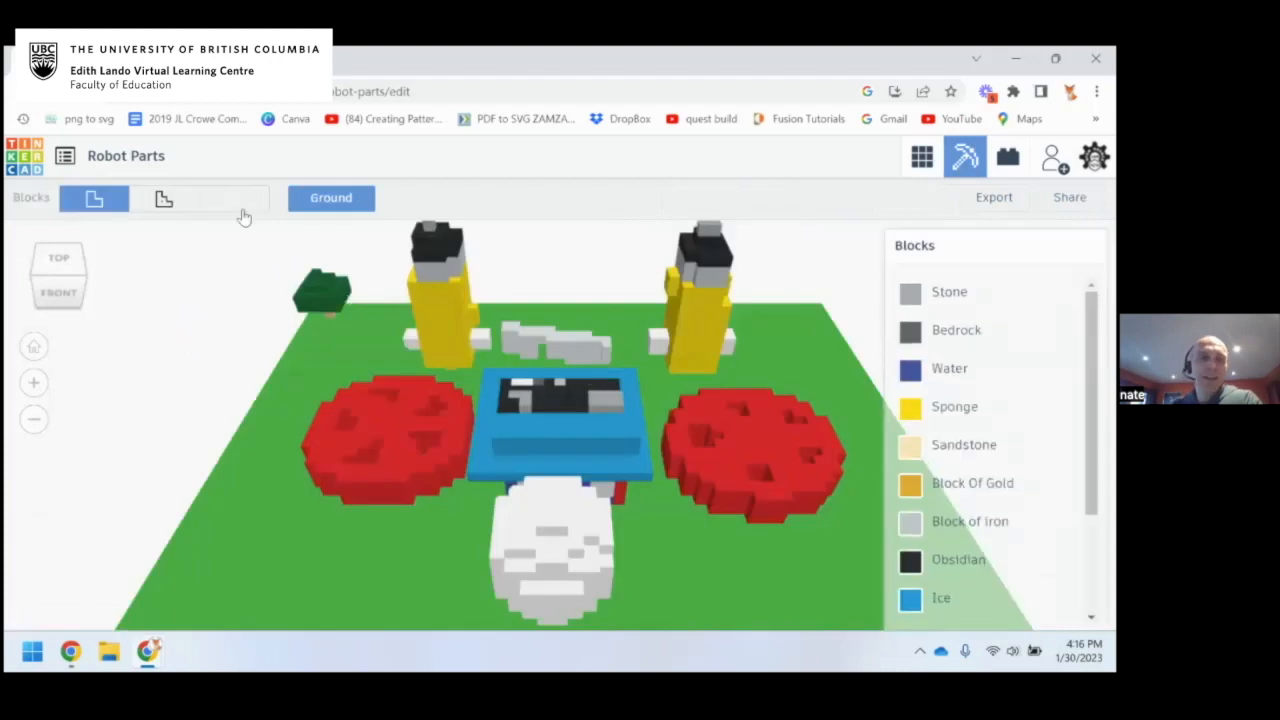
click(236, 202)
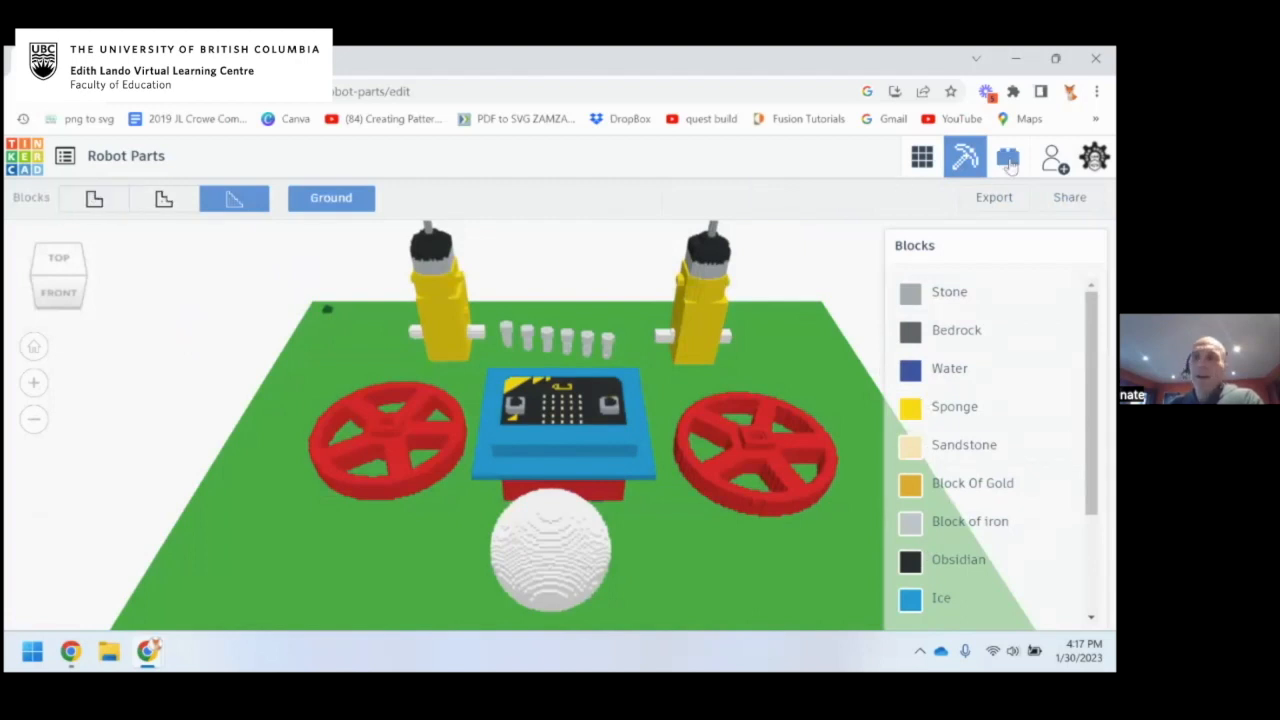
click(1008, 160)
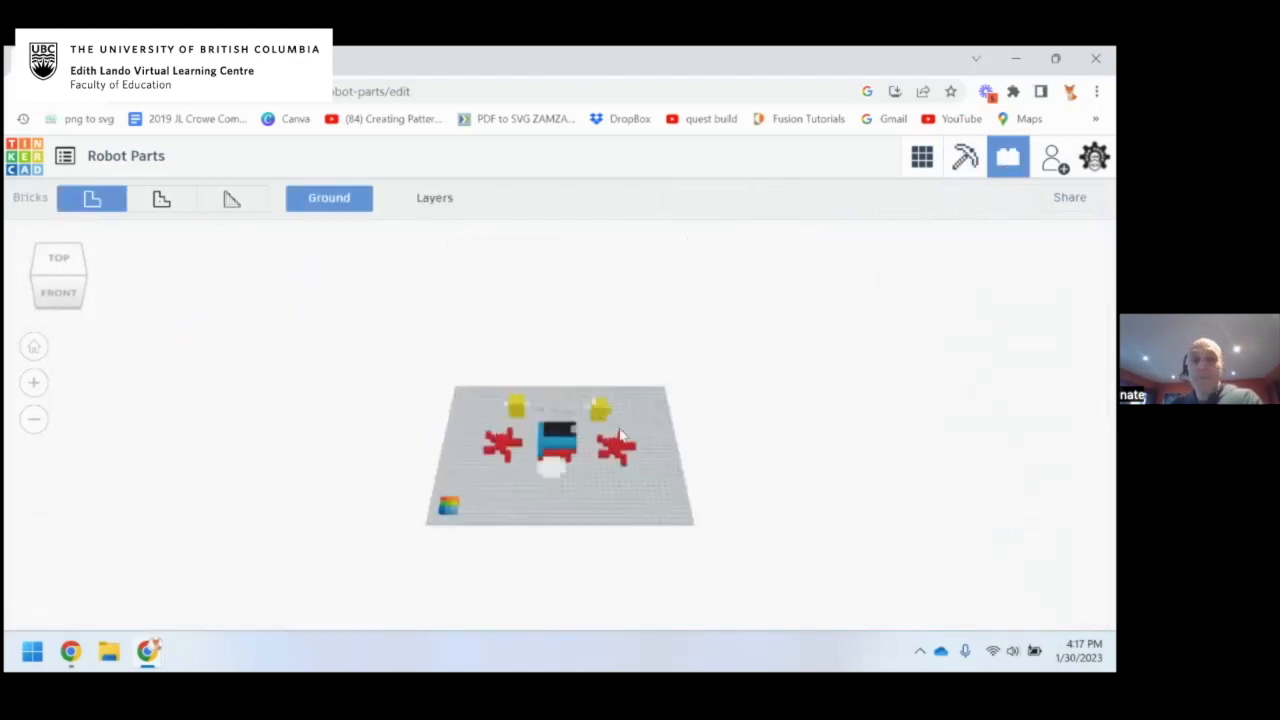
click(231, 200)
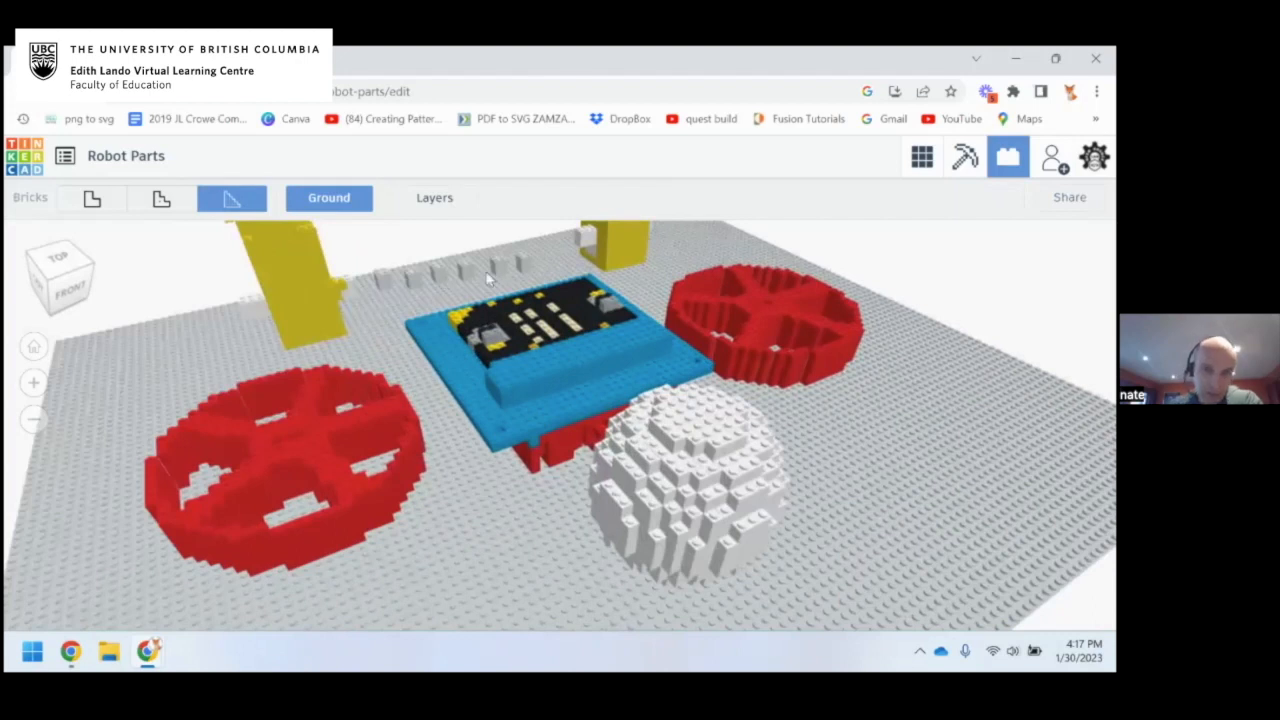
Show the brick version of the robot parts layer by layer, advancing from layer 1 to layer 18
scroll(518, 382, down, 3)
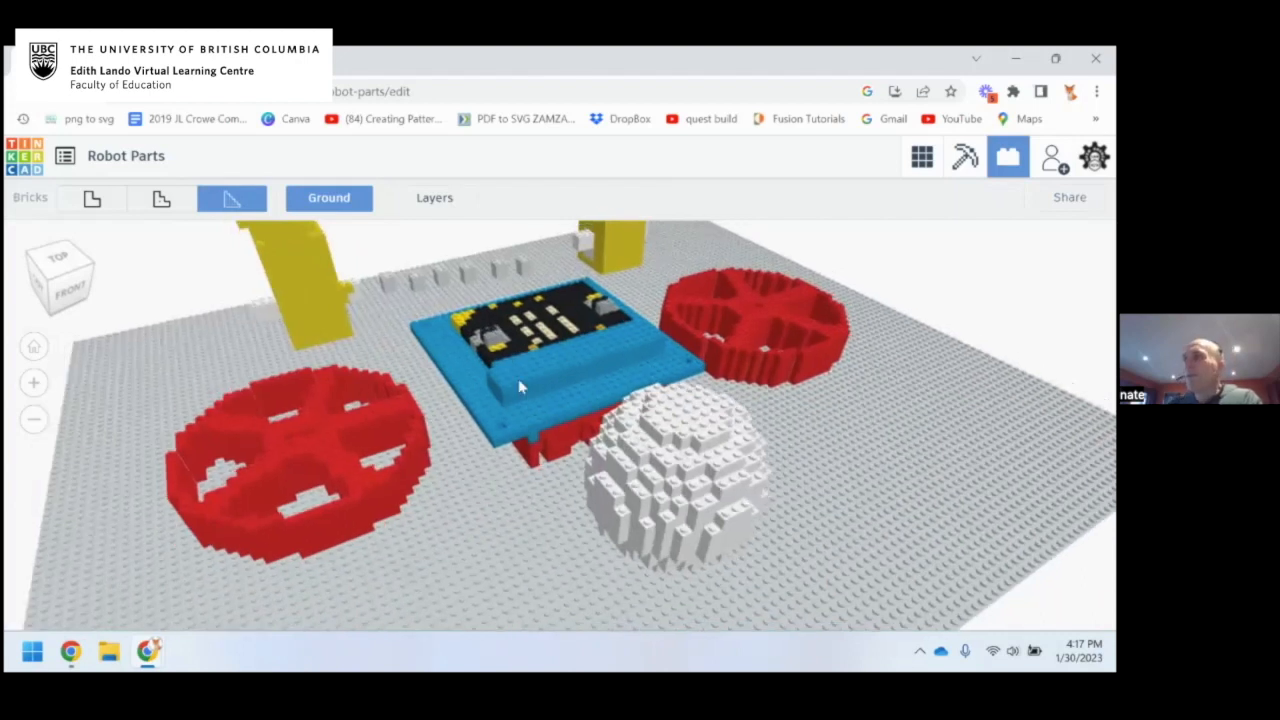
scroll(530, 425, down, 2)
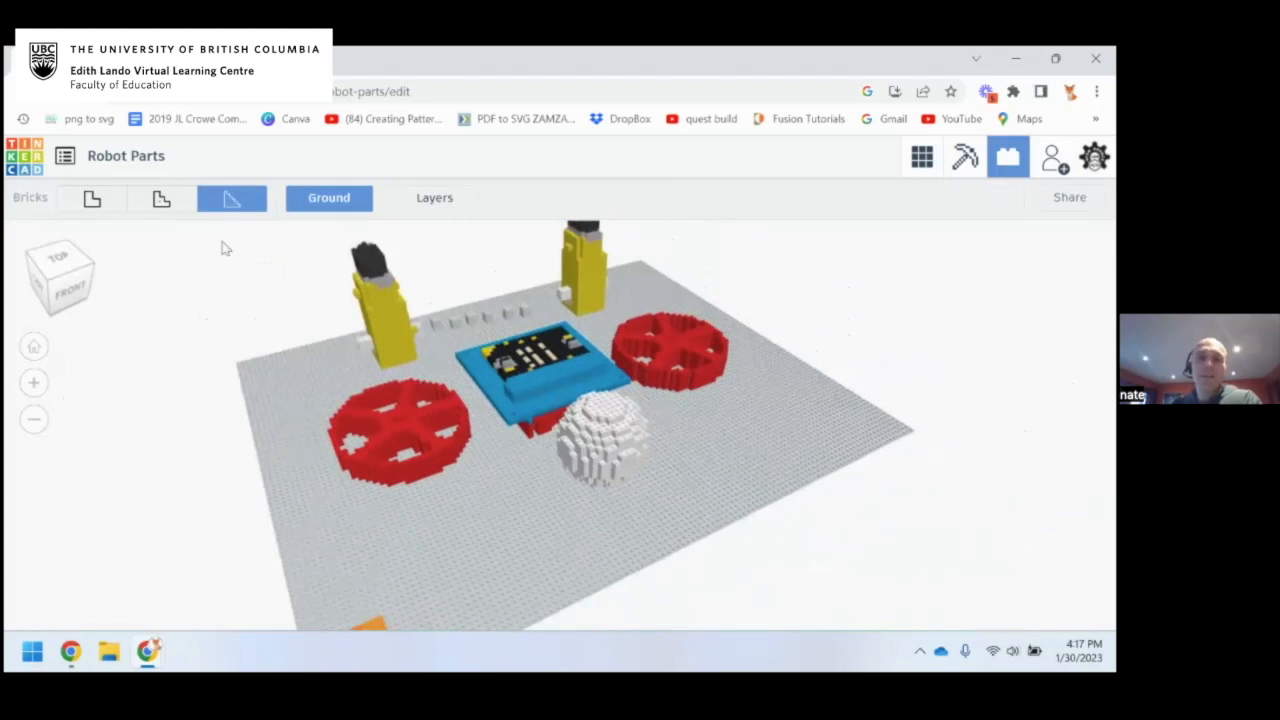
click(427, 199)
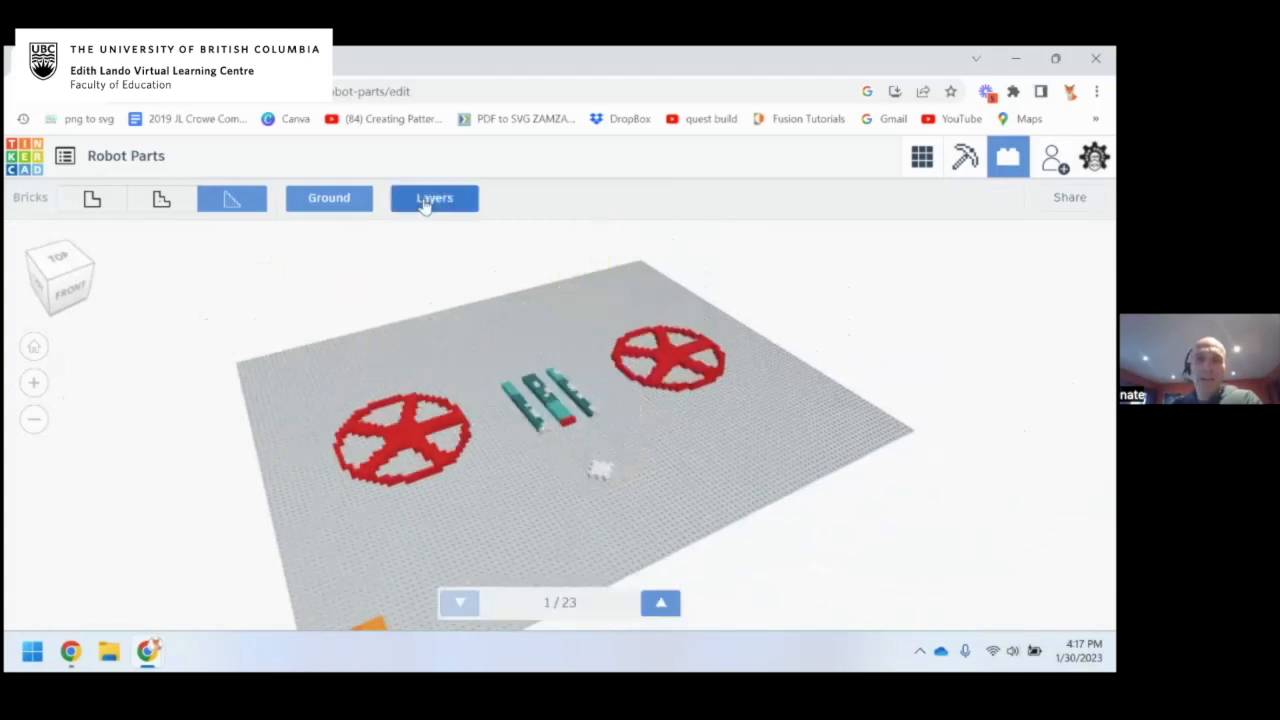
click(660, 603)
click(660, 603)
click(660, 603)
click(660, 603)
click(660, 603)
click(660, 603)
click(660, 603)
click(660, 603)
click(660, 603)
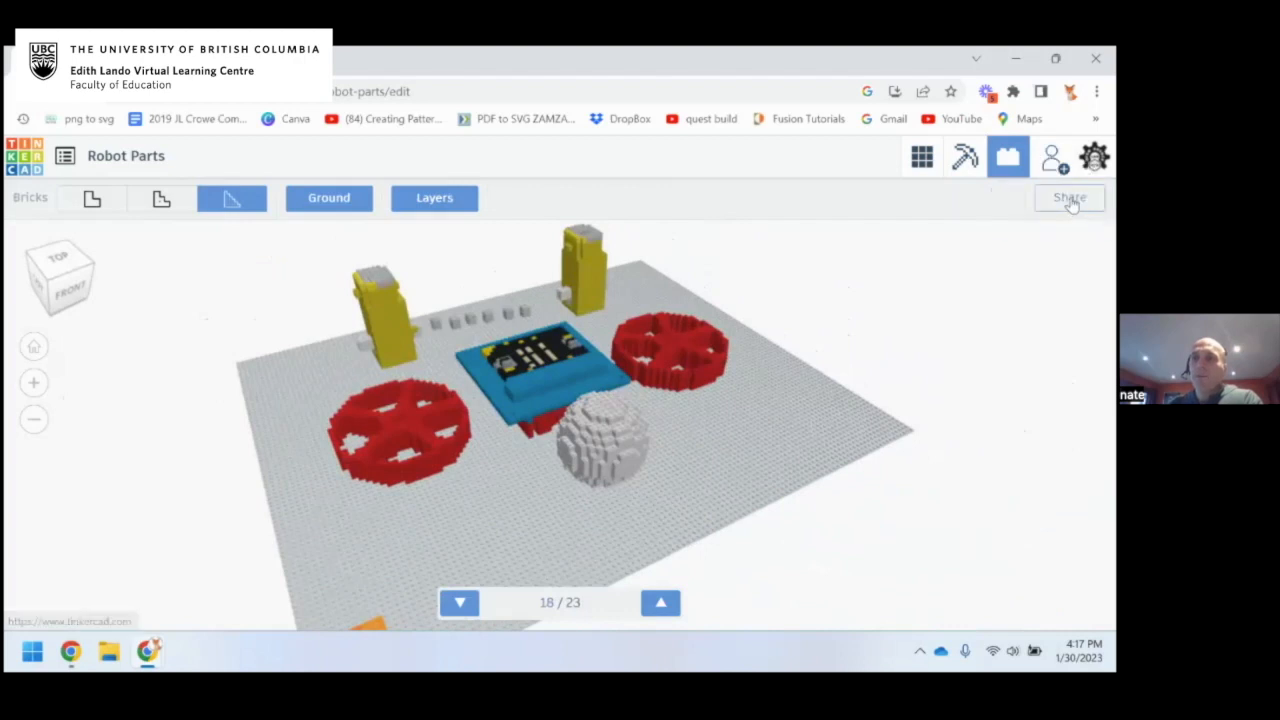
Return to the 3D design view and look at the robot parts from the right and front sides
click(922, 157)
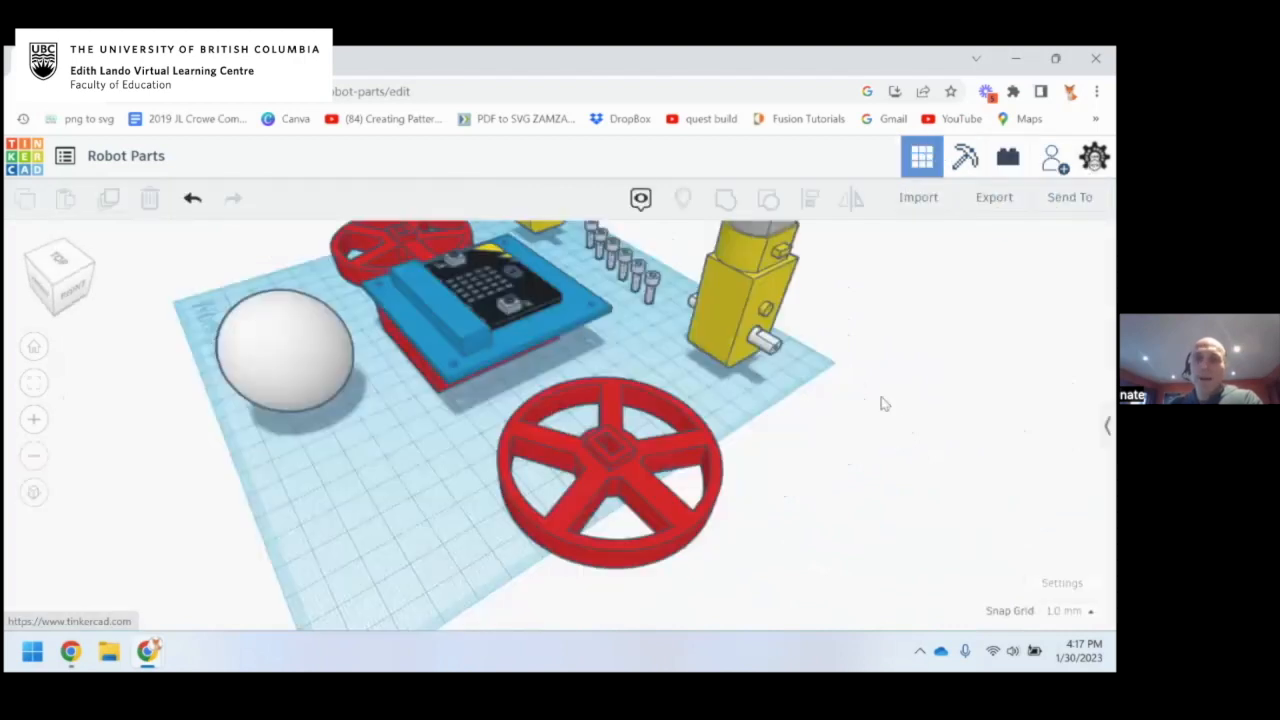
right_drag(874, 409, 718, 414)
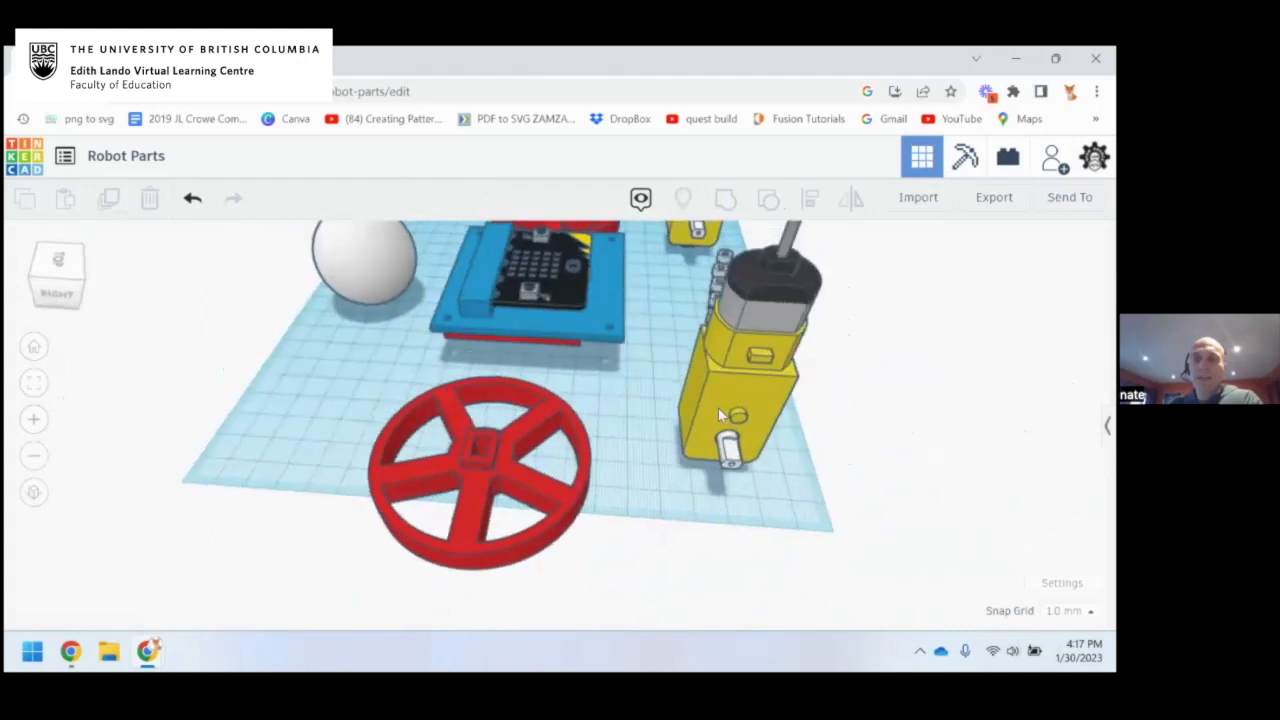
middle_drag(616, 344, 647, 430)
right_drag(647, 430, 738, 374)
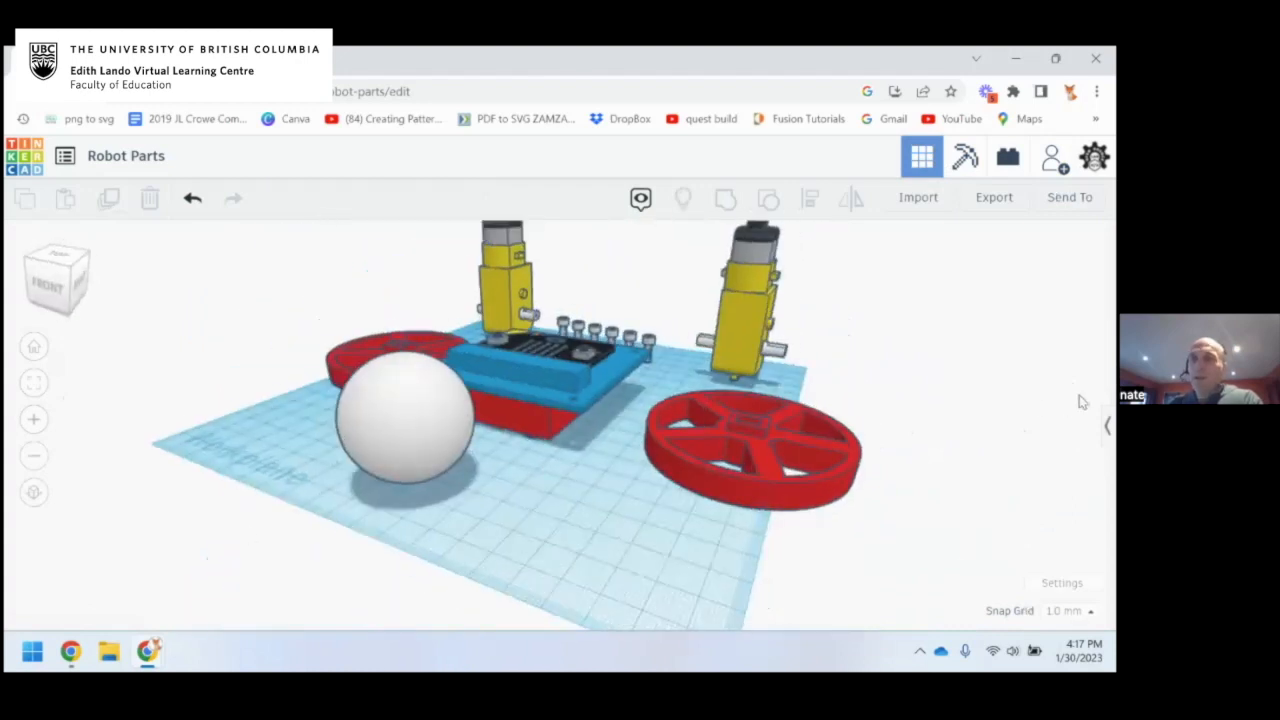
Reveal the shapes library and look through the Basic Shapes and Design Starters collections
click(1107, 428)
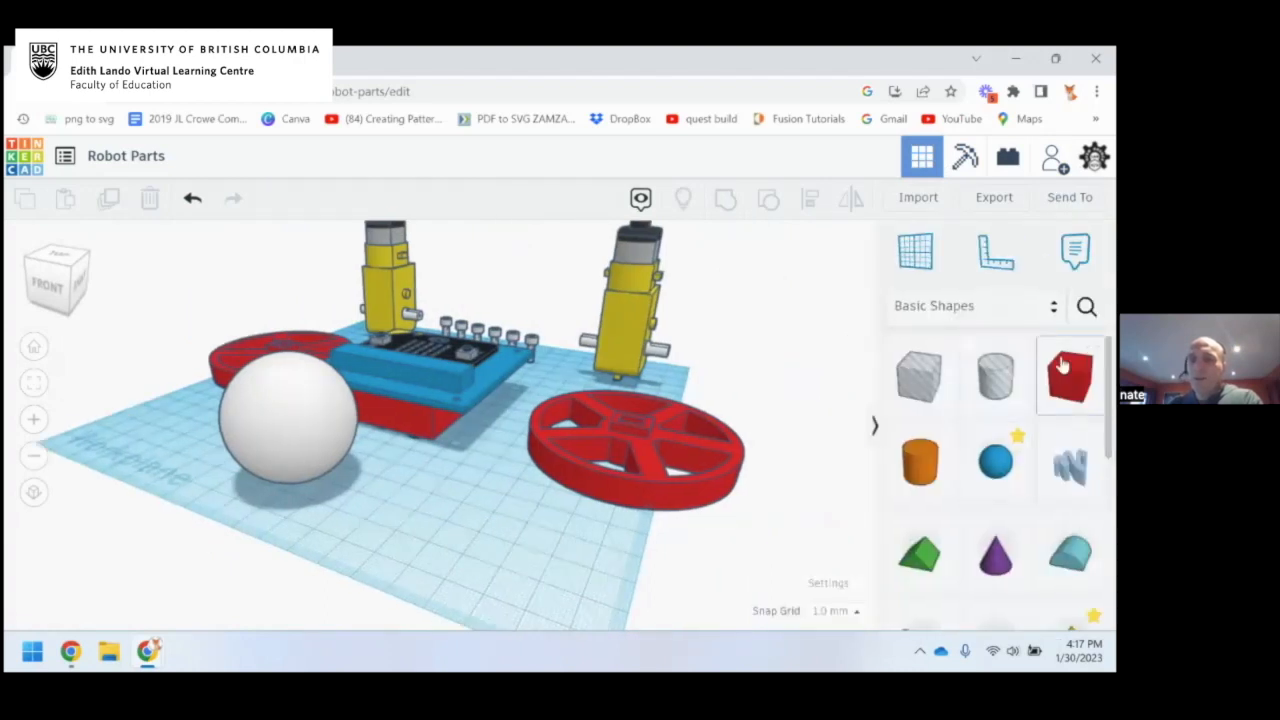
drag(1108, 388, 1108, 345)
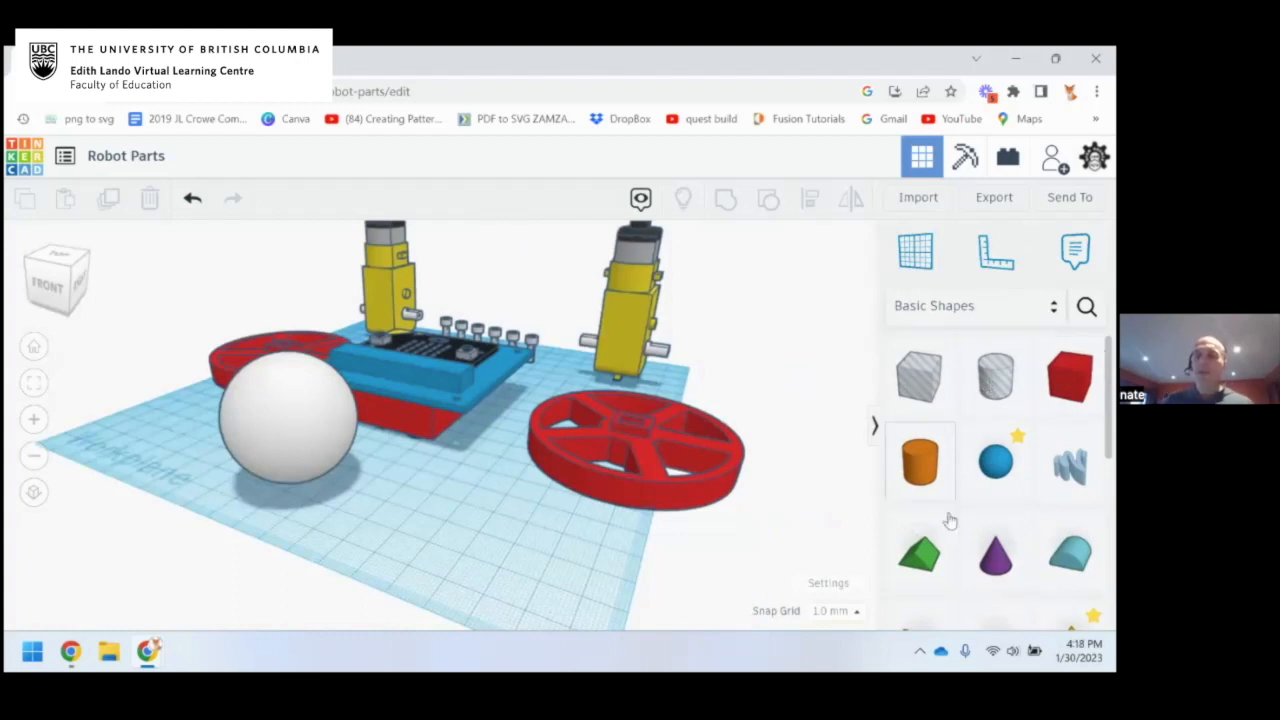
click(1054, 309)
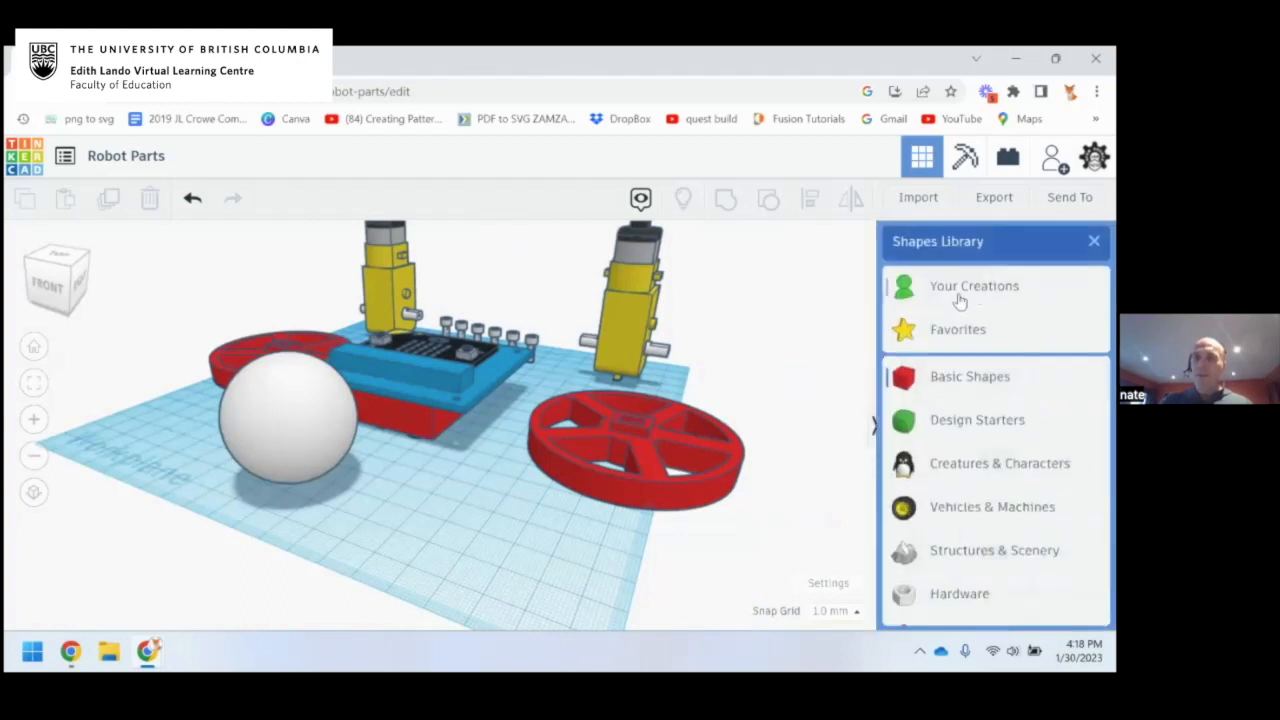
click(958, 423)
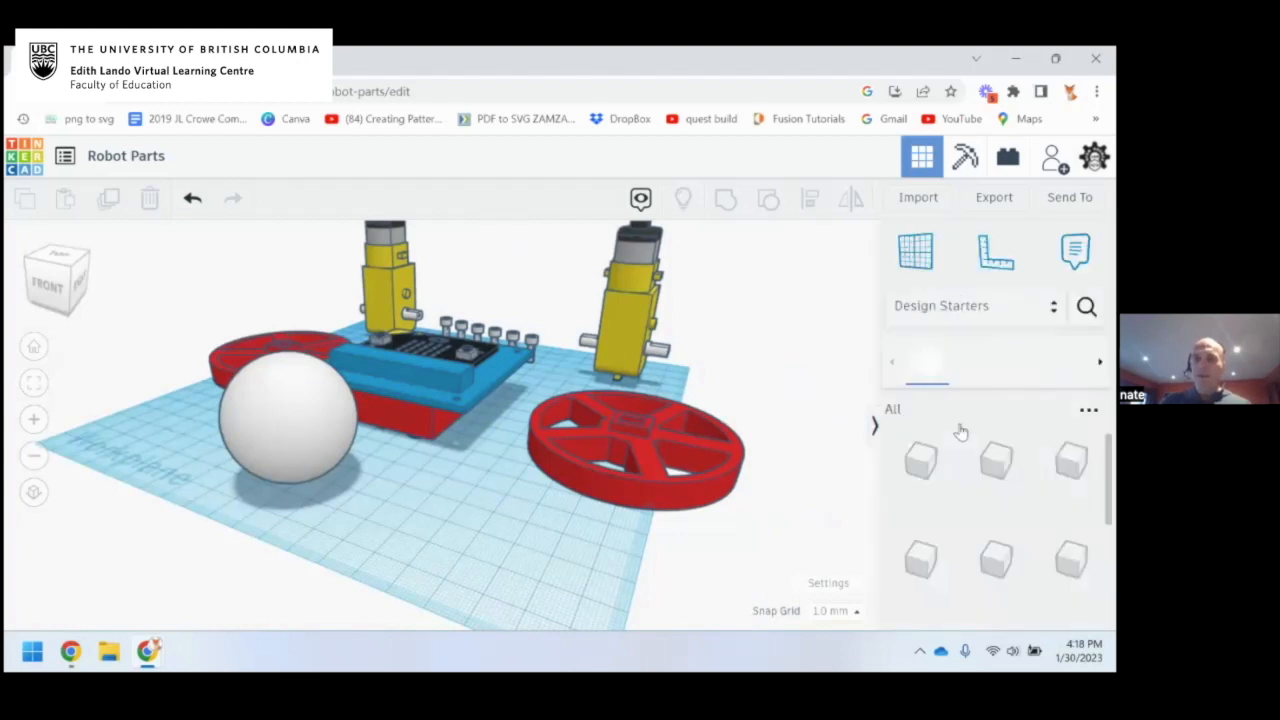
scroll(1030, 483, down, 2)
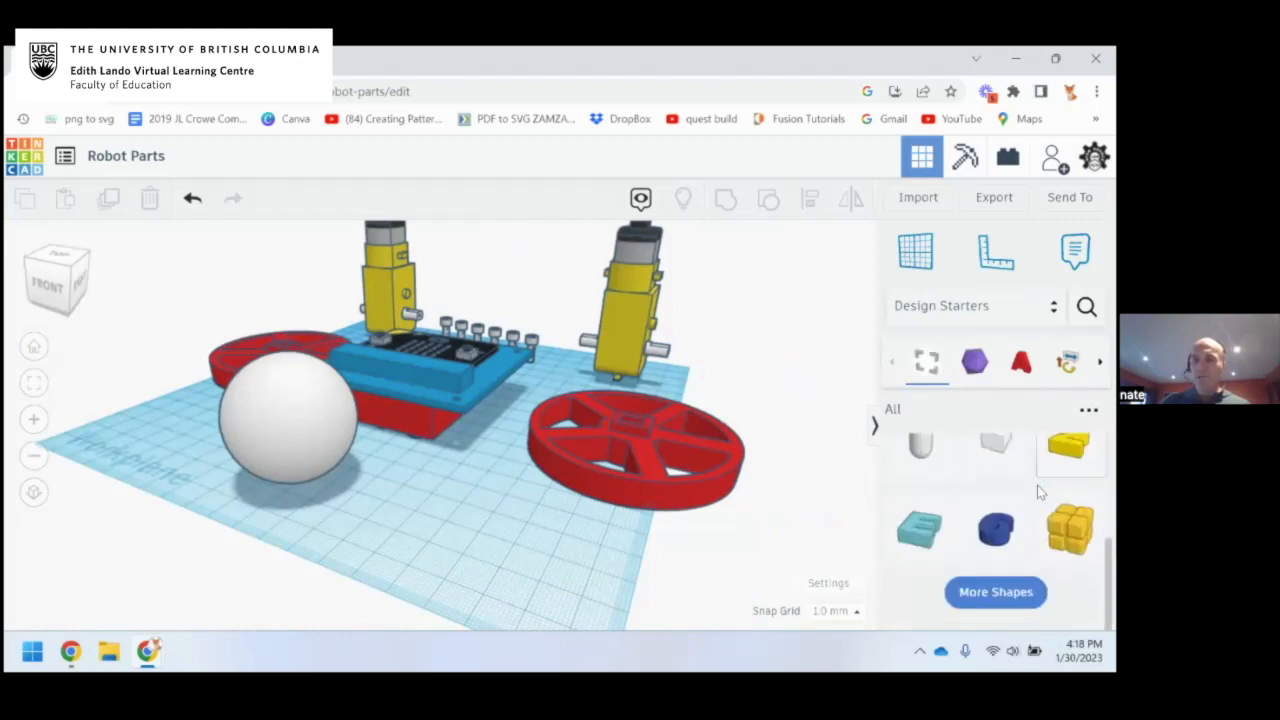
scroll(1030, 480, up, 2)
Browse the Creatures & Characters shapes, loading more shapes once, and return to the start of the collection
click(990, 306)
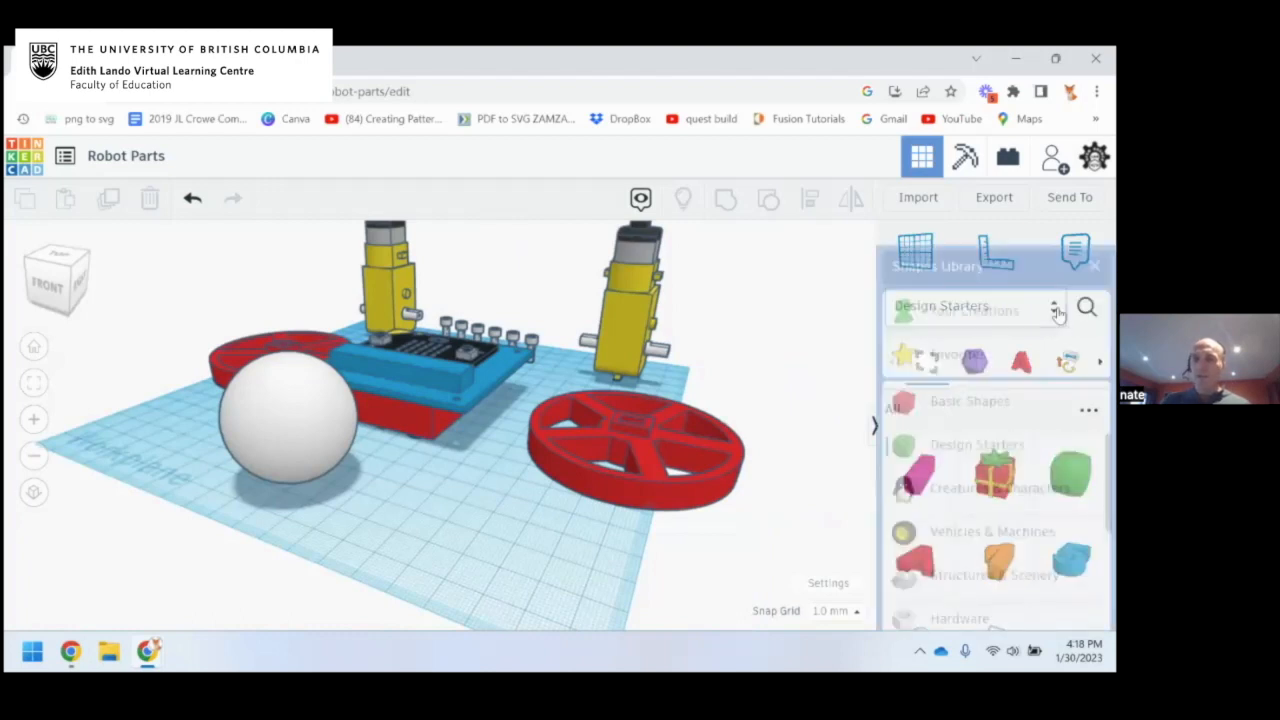
click(968, 478)
scroll(1000, 476, down, 3)
scroll(1022, 476, down, 2)
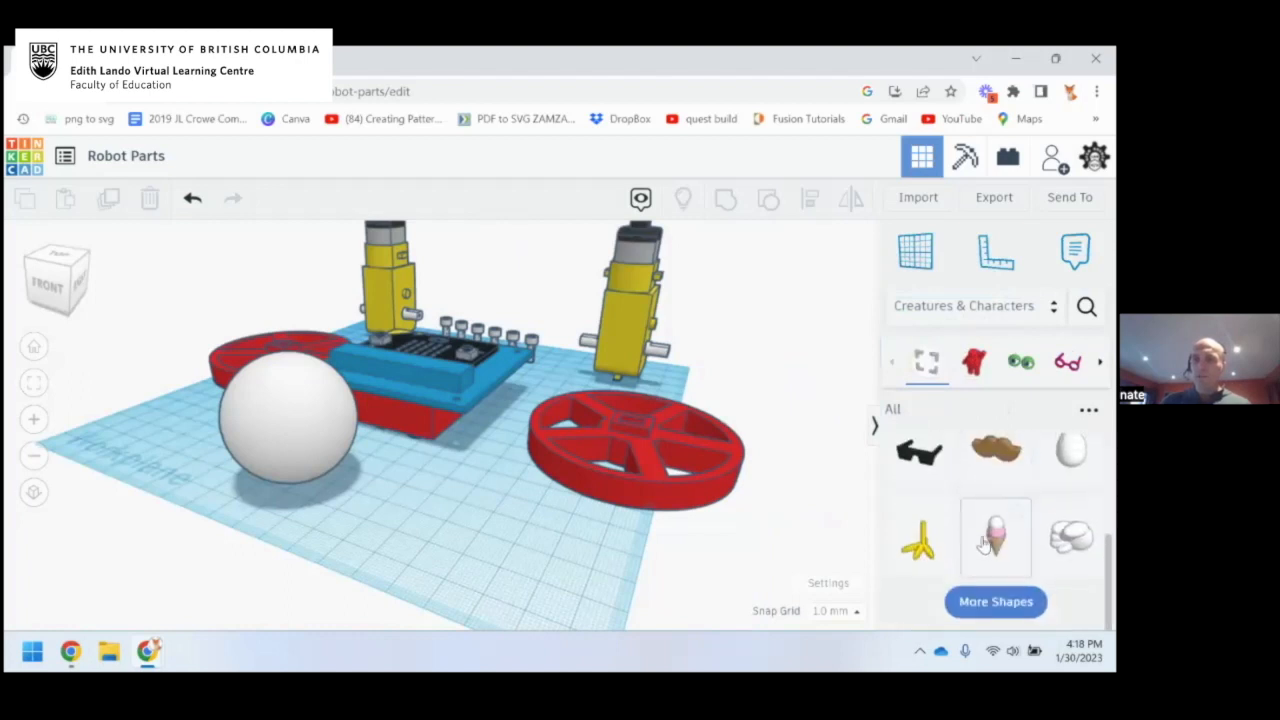
click(1003, 600)
scroll(1016, 525, down, 2)
scroll(1016, 522, down, 2)
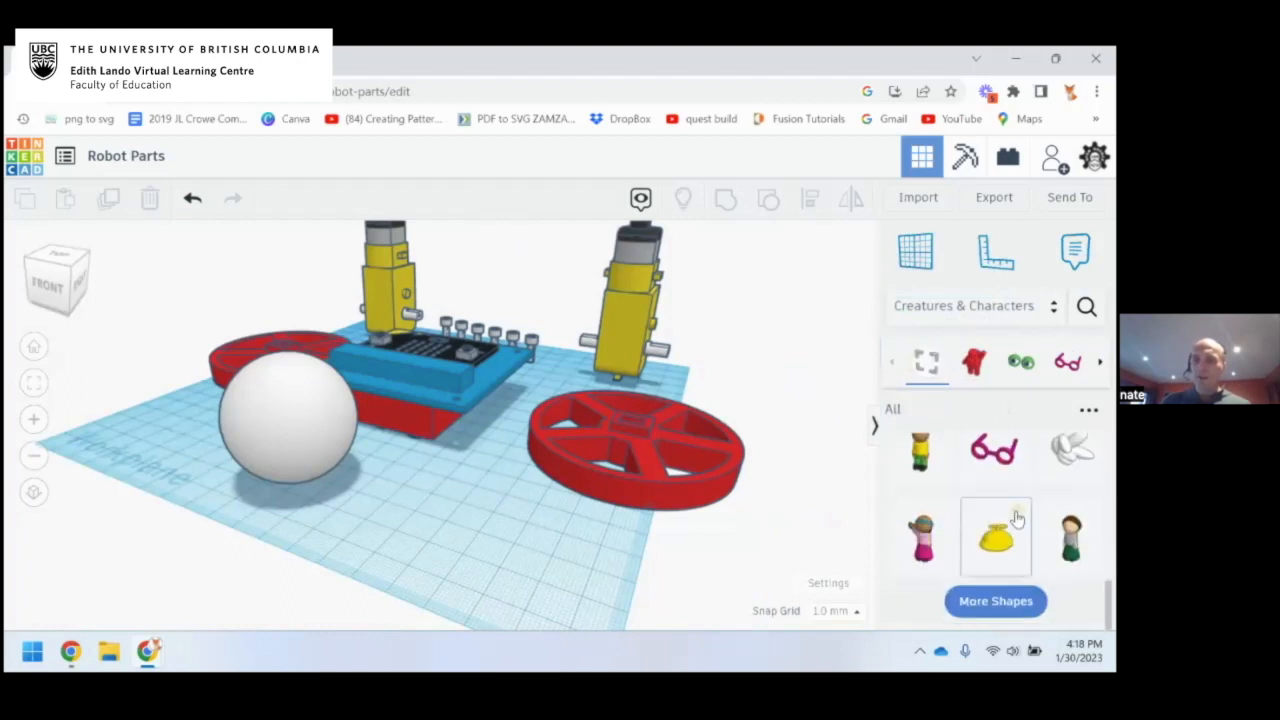
scroll(1030, 500, up, 7)
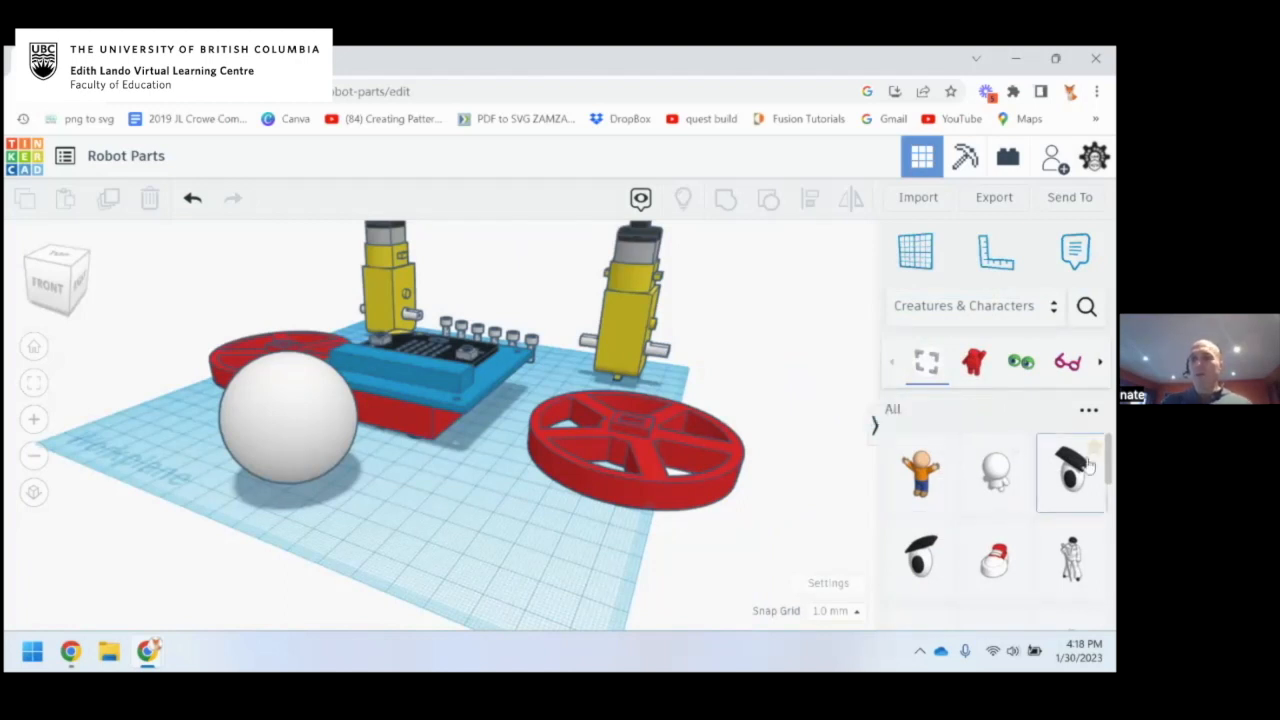
Look through the Hardware shapes from start to end and back
click(1040, 307)
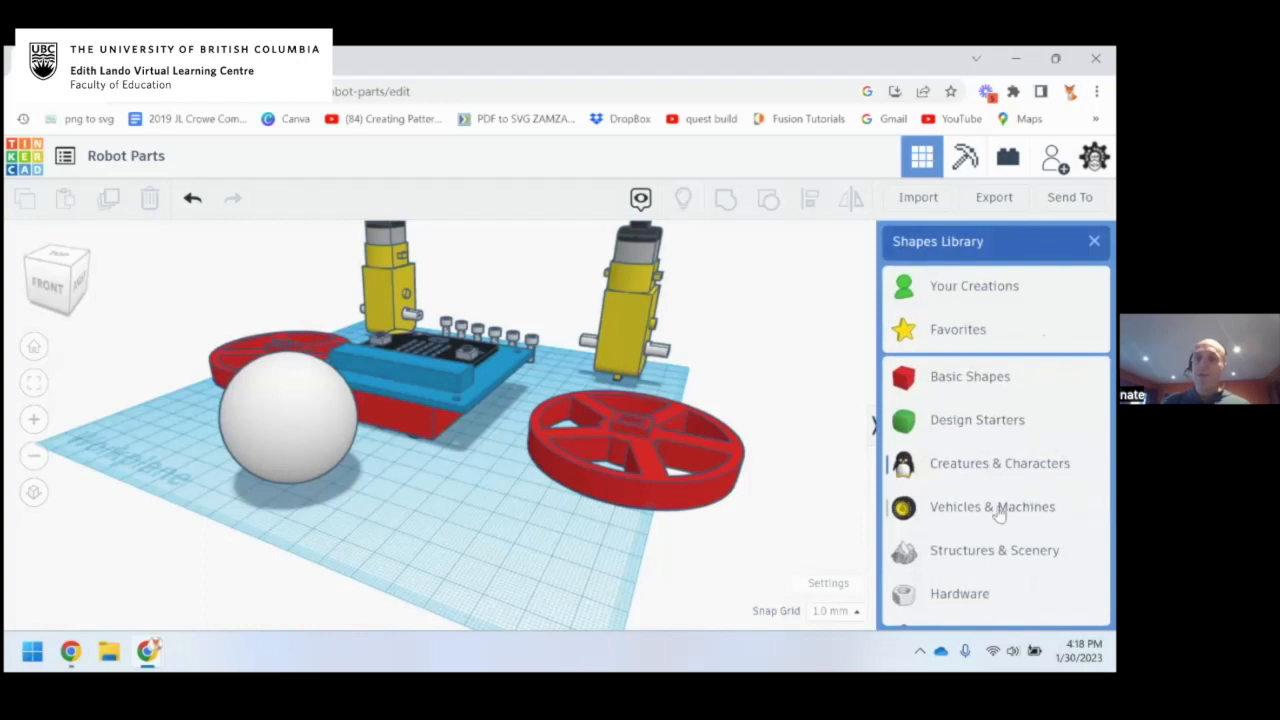
click(968, 594)
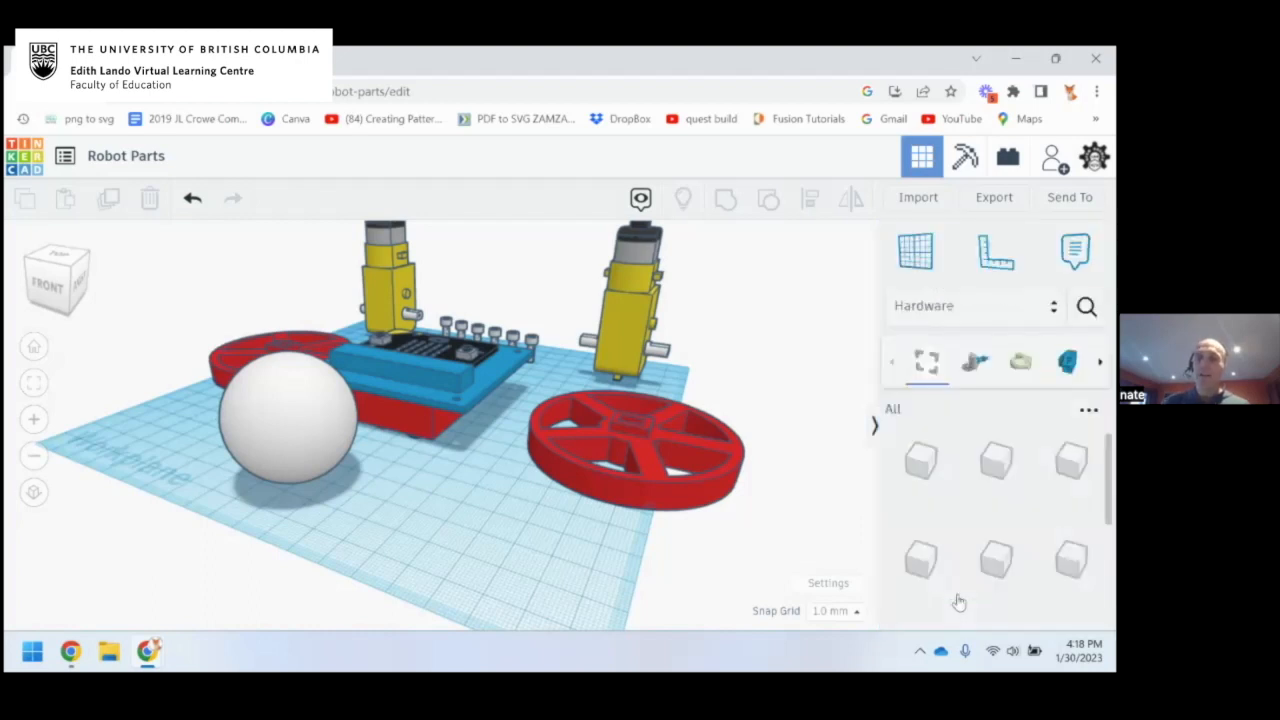
scroll(1018, 548, down, 5)
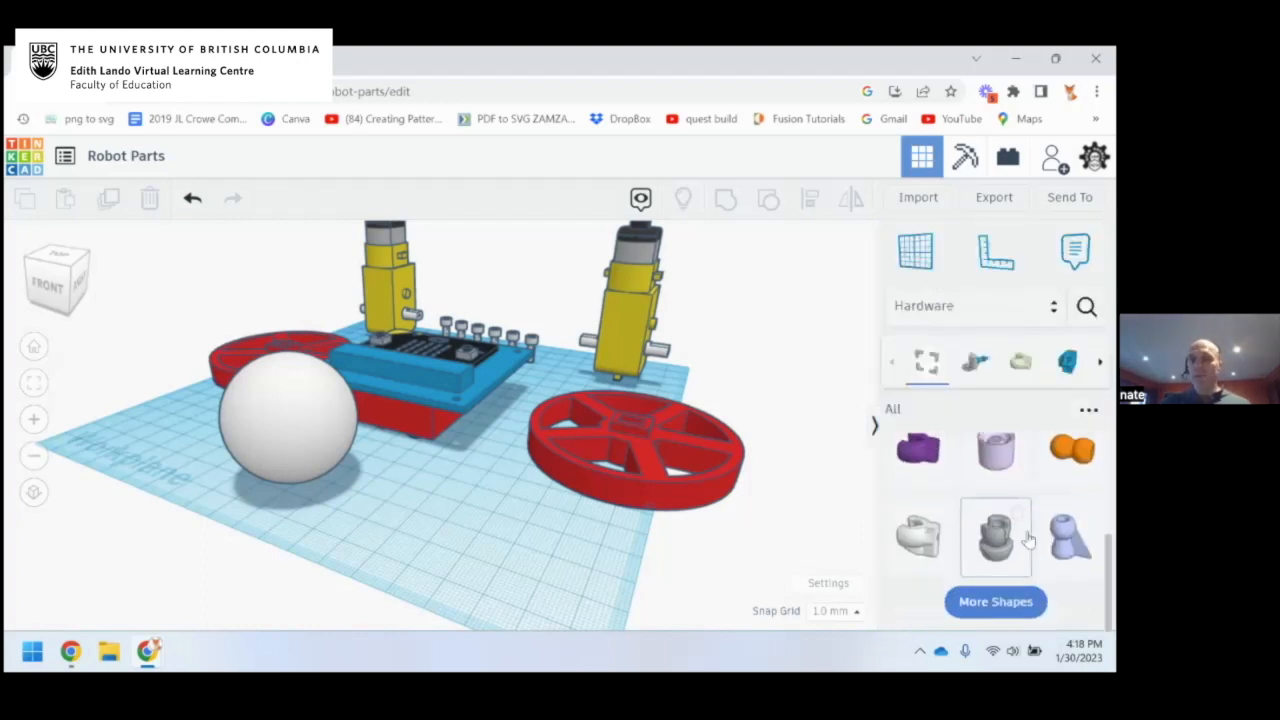
scroll(1012, 538, up, 5)
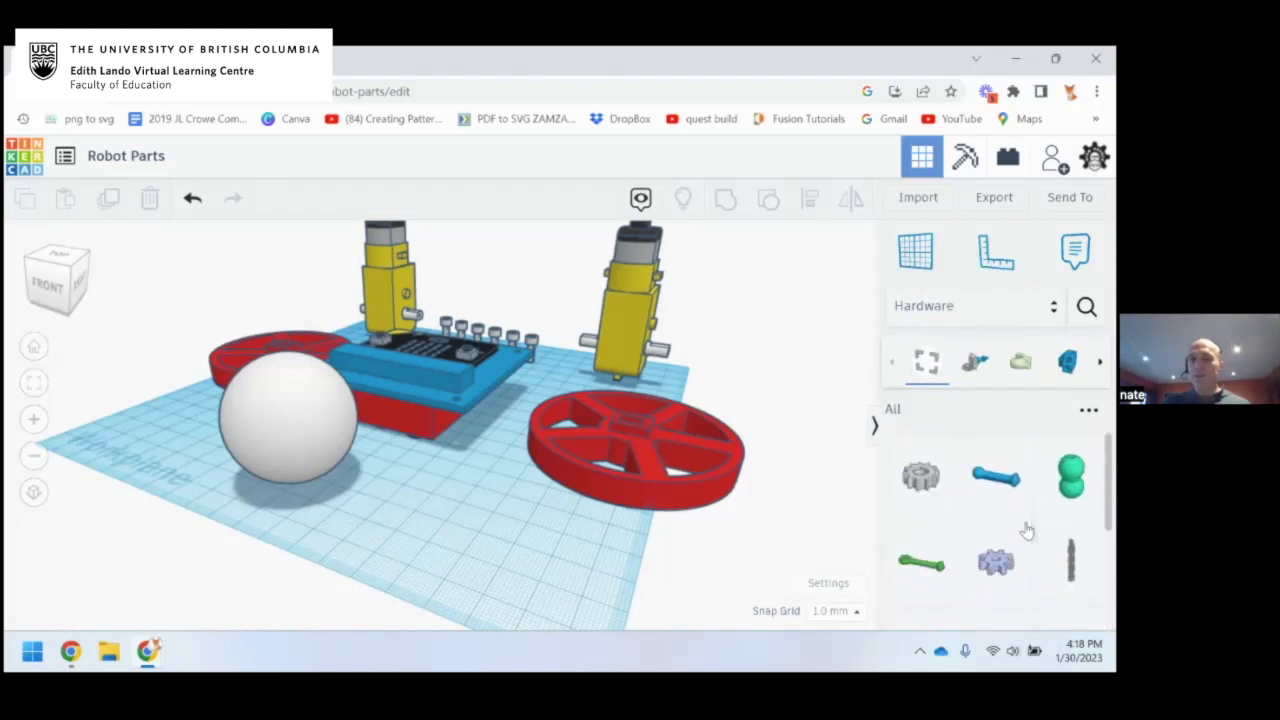
Look through the Electronics shapes and locate the micro:bit board among them
click(1040, 308)
scroll(1020, 453, down, 3)
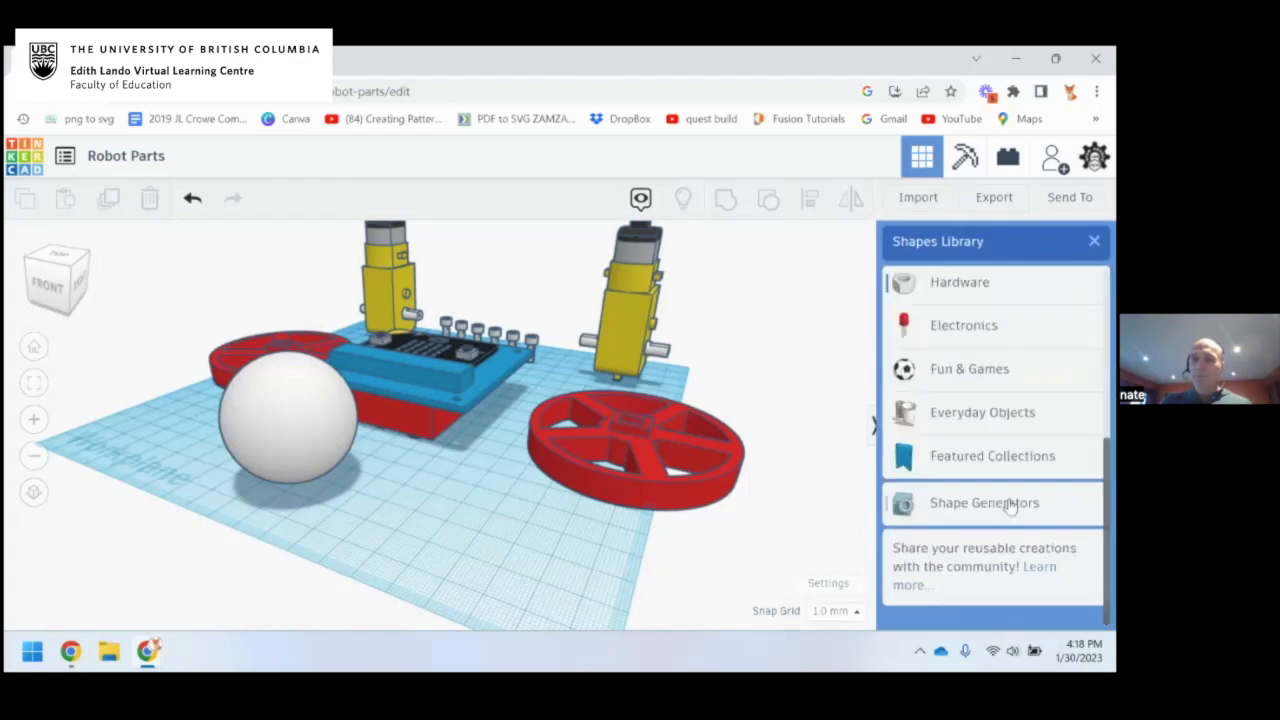
click(958, 346)
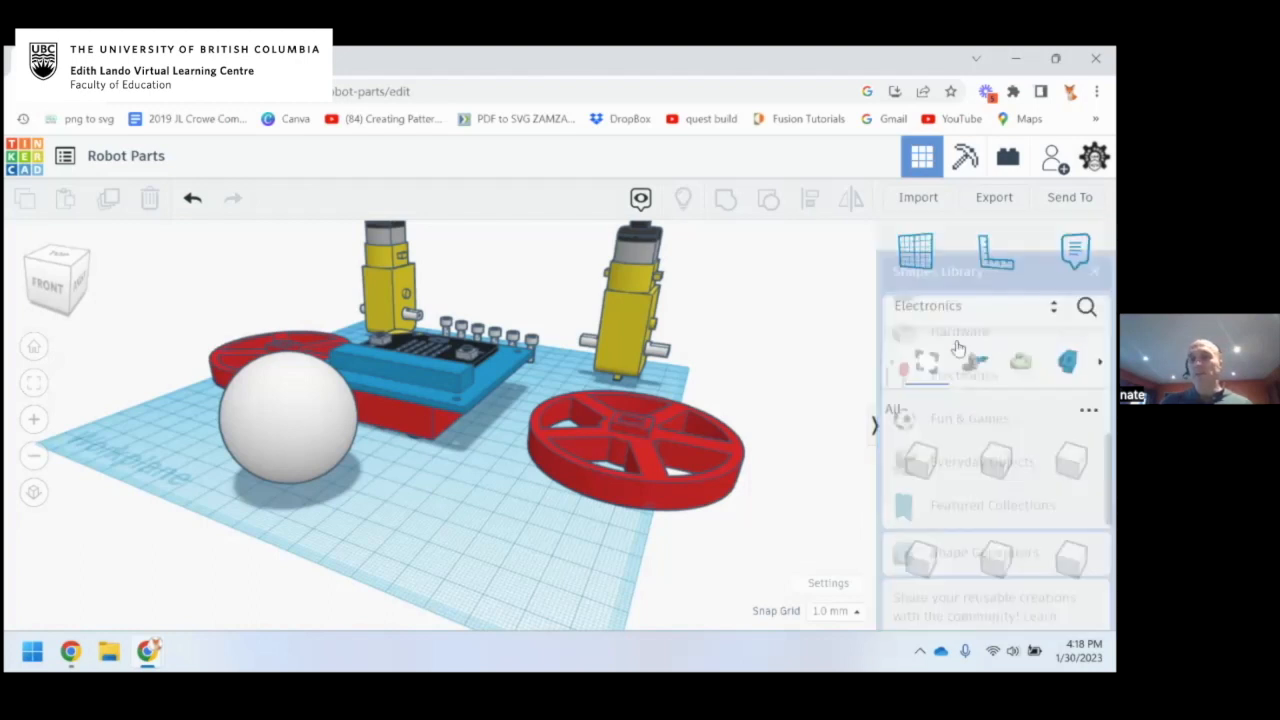
scroll(1043, 497, down, 2)
scroll(1043, 497, down, 2)
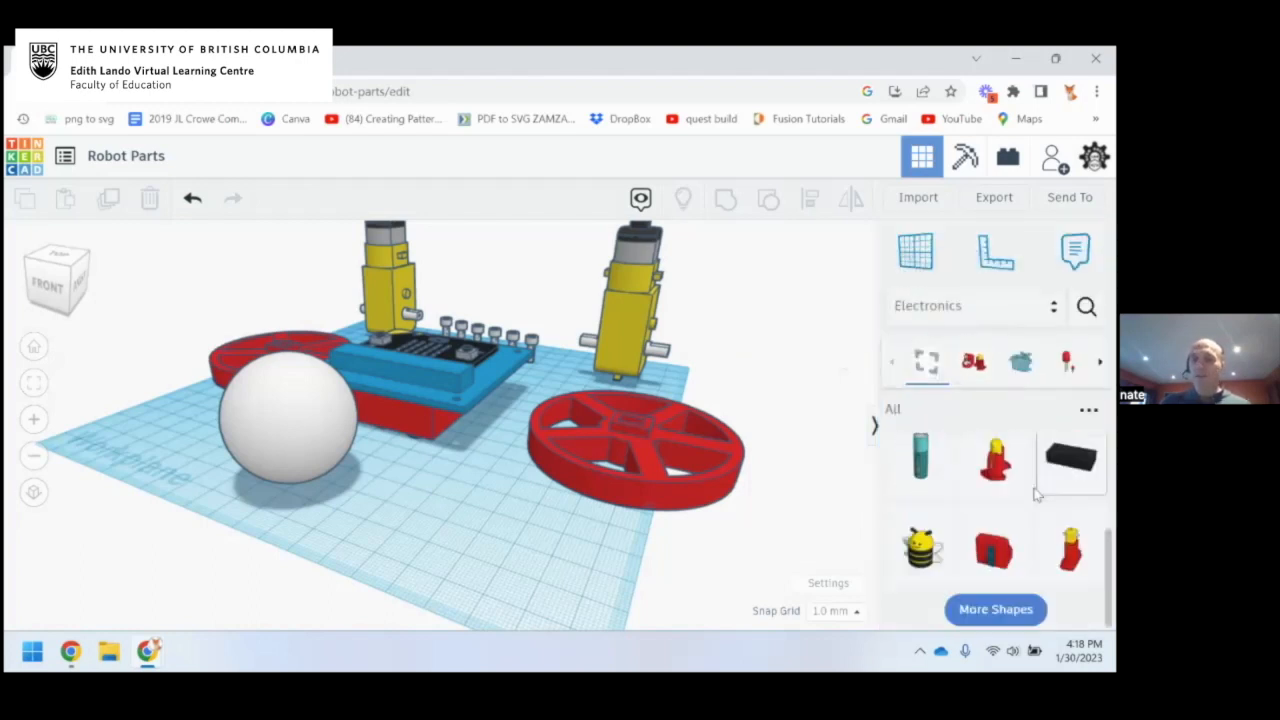
scroll(1034, 491, up, 3)
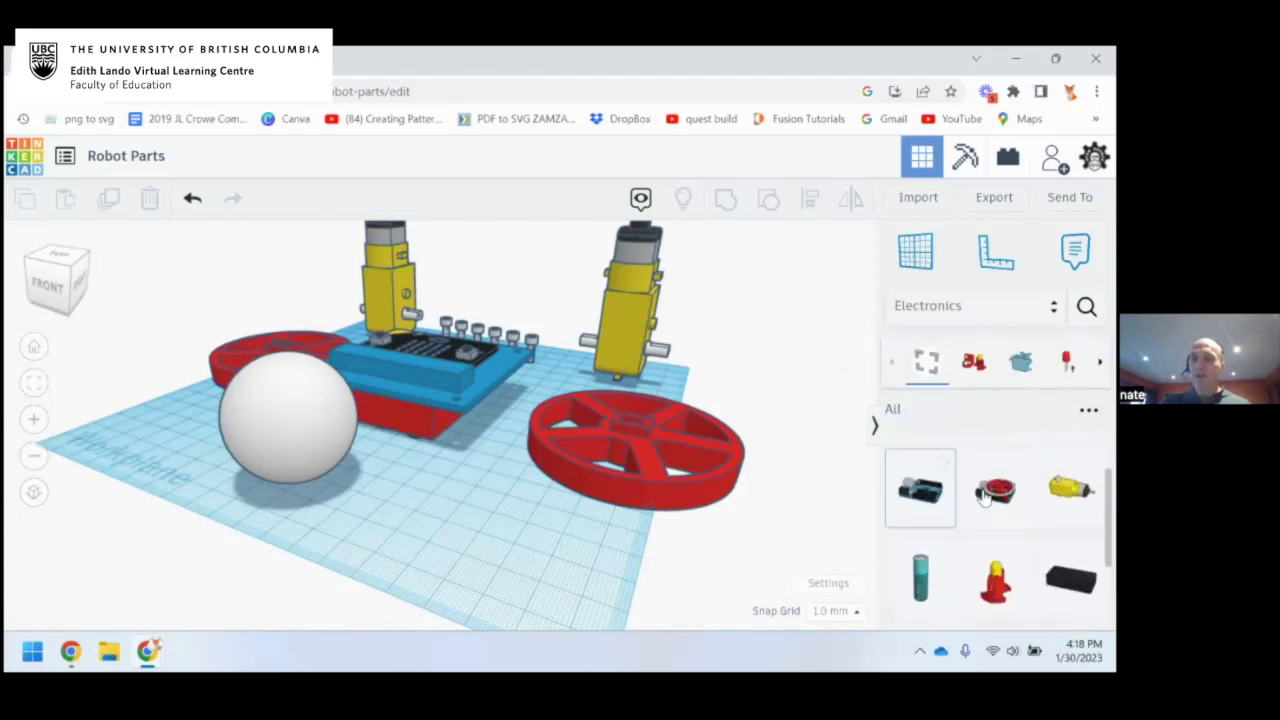
scroll(1000, 540, down, 1)
scroll(1038, 577, down, 2)
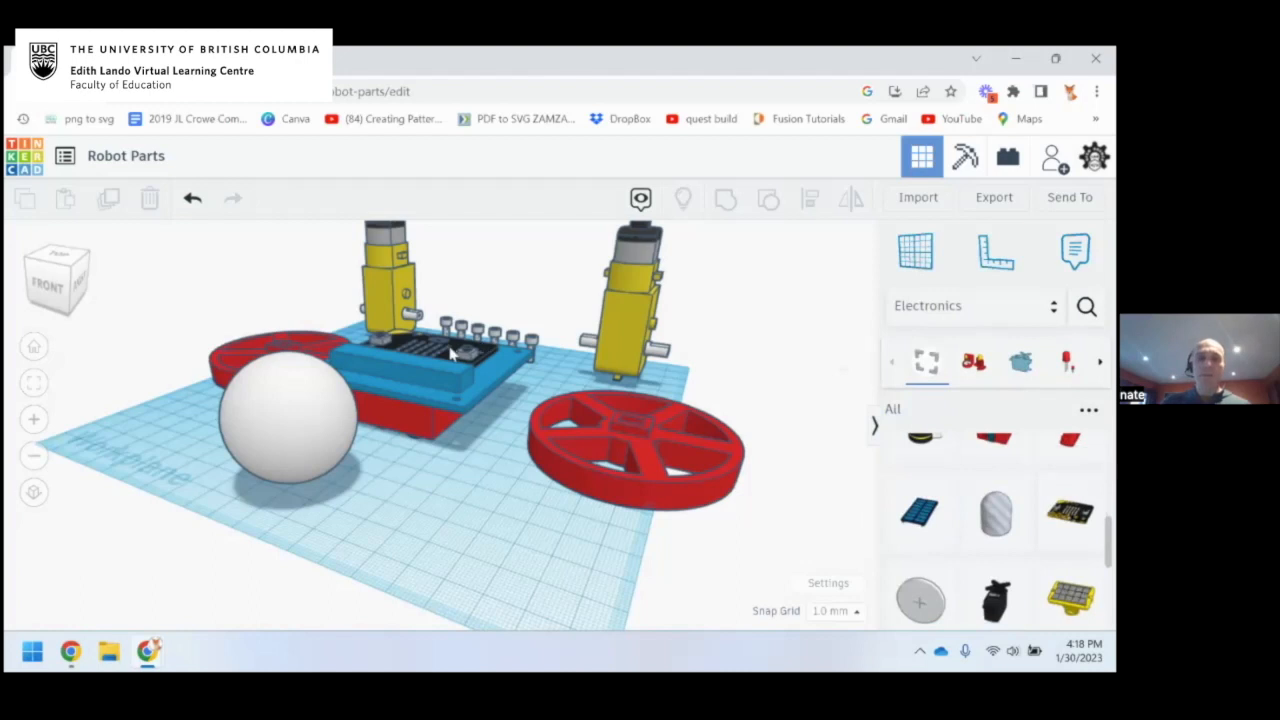
scroll(971, 537, down, 3)
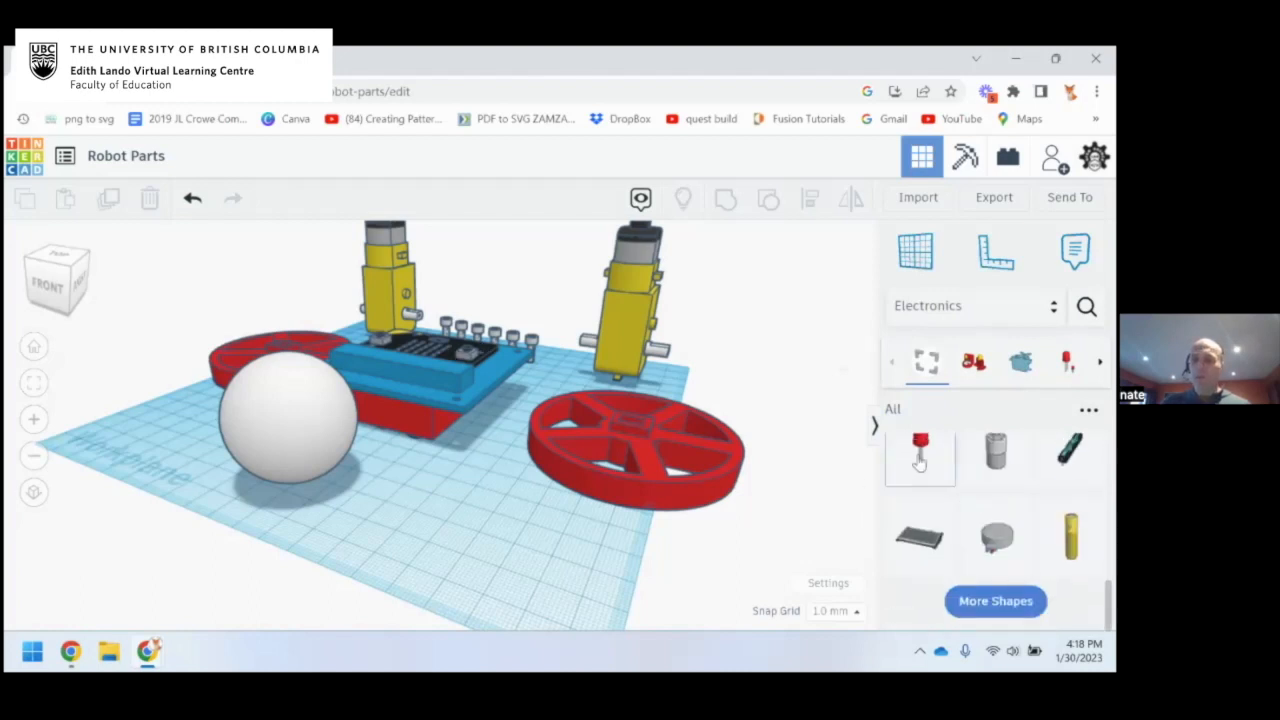
scroll(993, 540, up, 3)
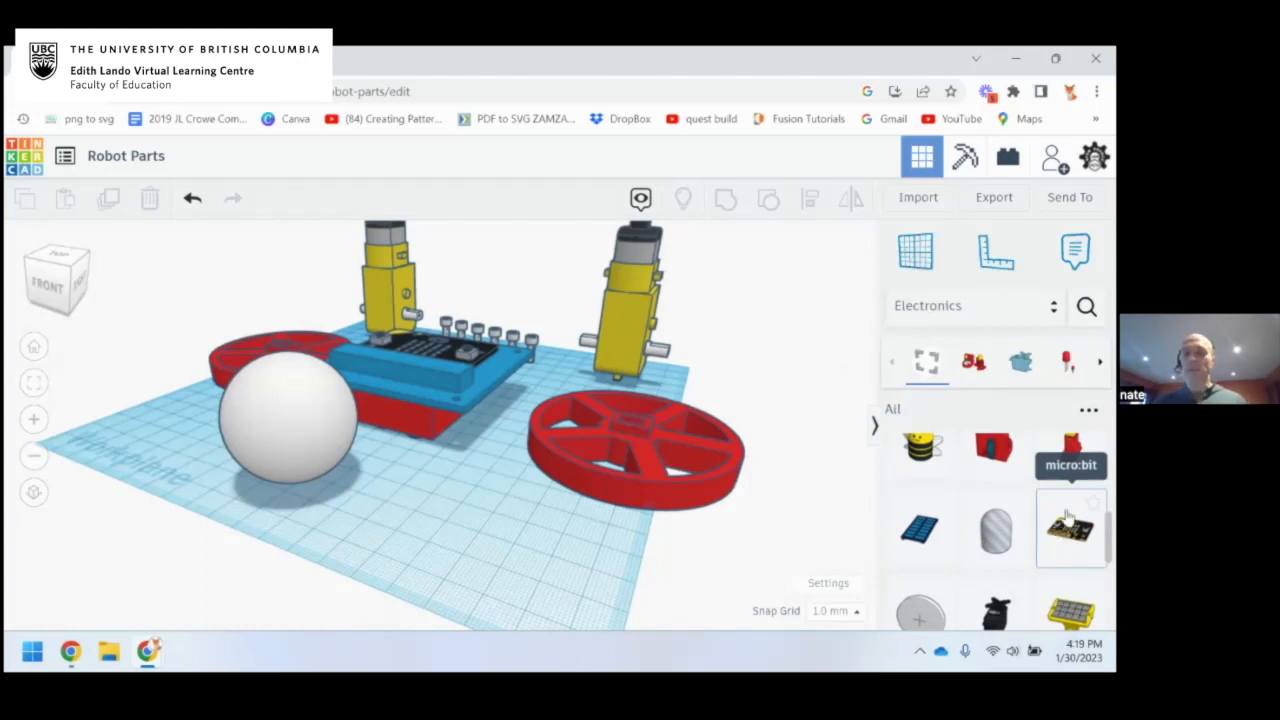
Switch the shapes library back to Basic Shapes and collapse it to free the workplane view
click(1050, 308)
scroll(979, 345, up, 3)
scroll(979, 345, down, 1)
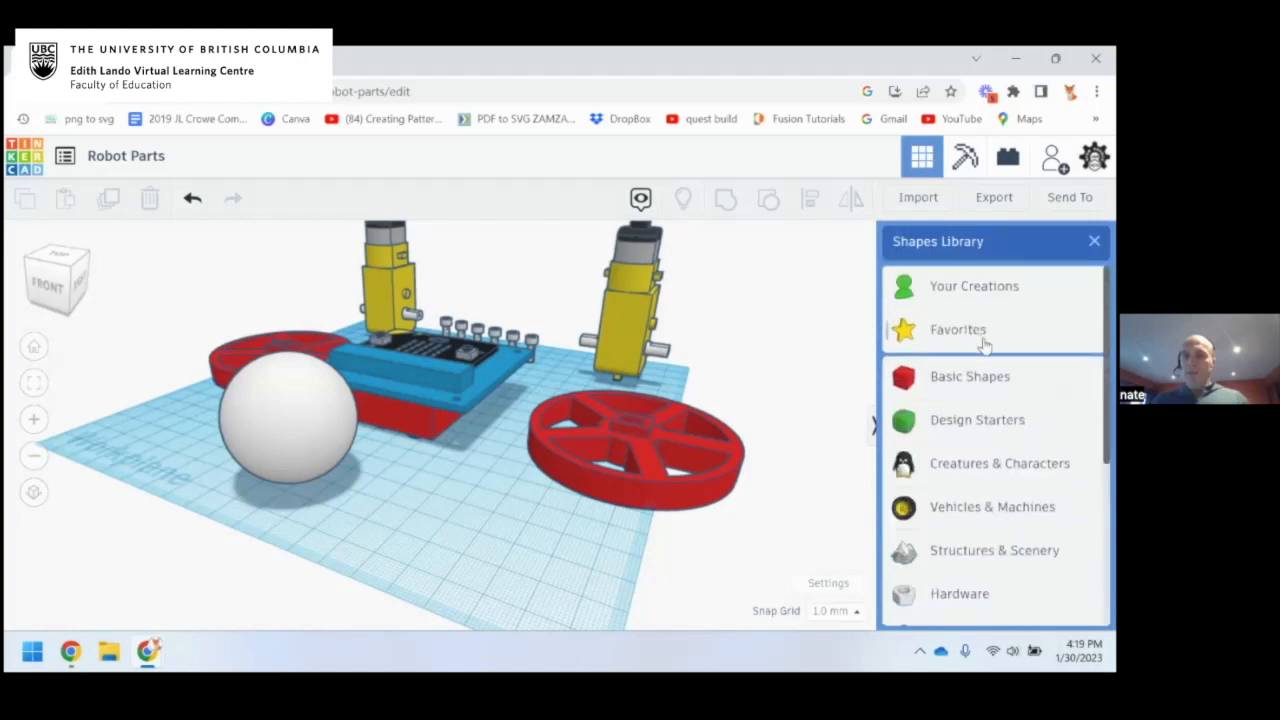
click(986, 383)
scroll(1060, 430, up, 3)
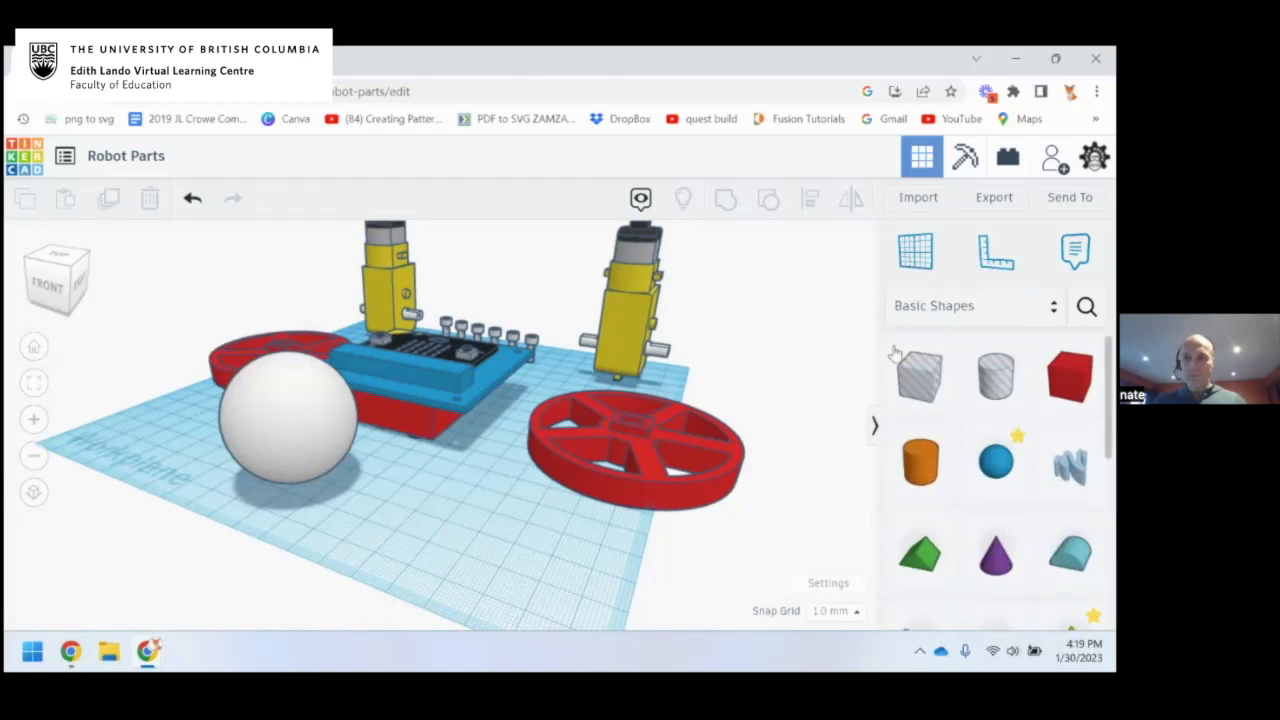
click(872, 427)
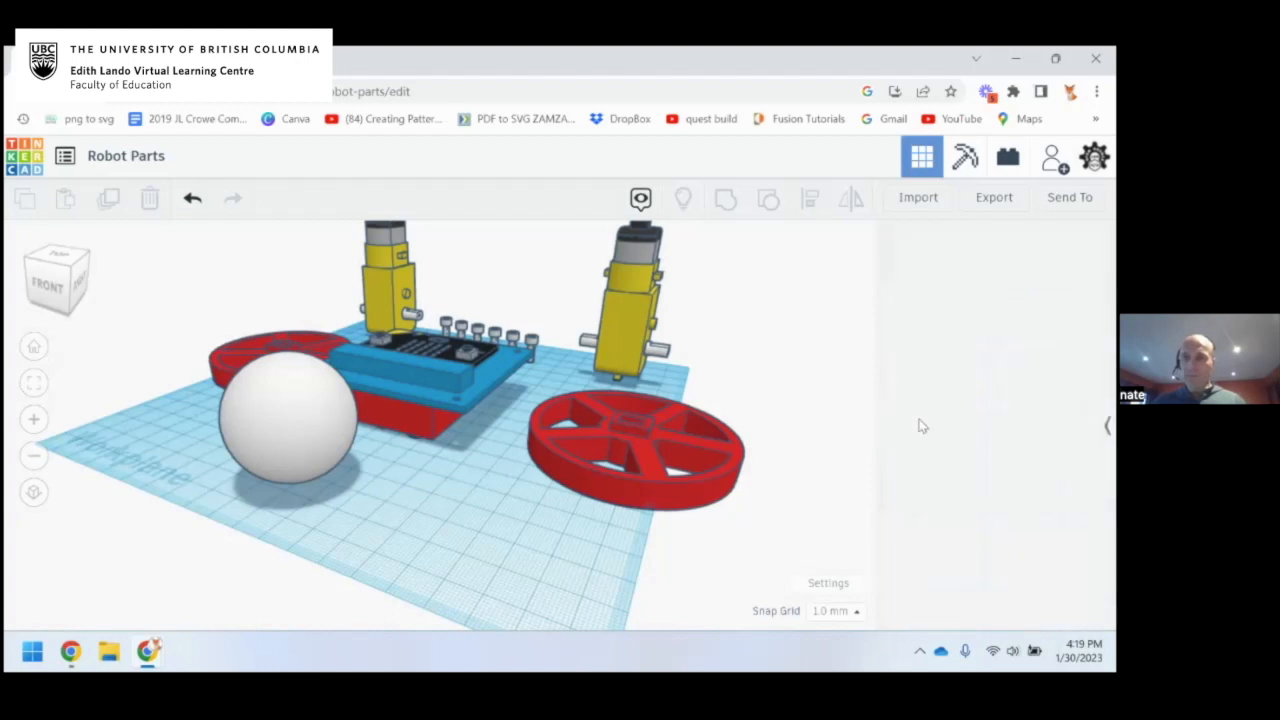
Select each yellow motor and the blue micro:bit holder in turn, and examine the holder from above
right_drag(860, 357, 631, 476)
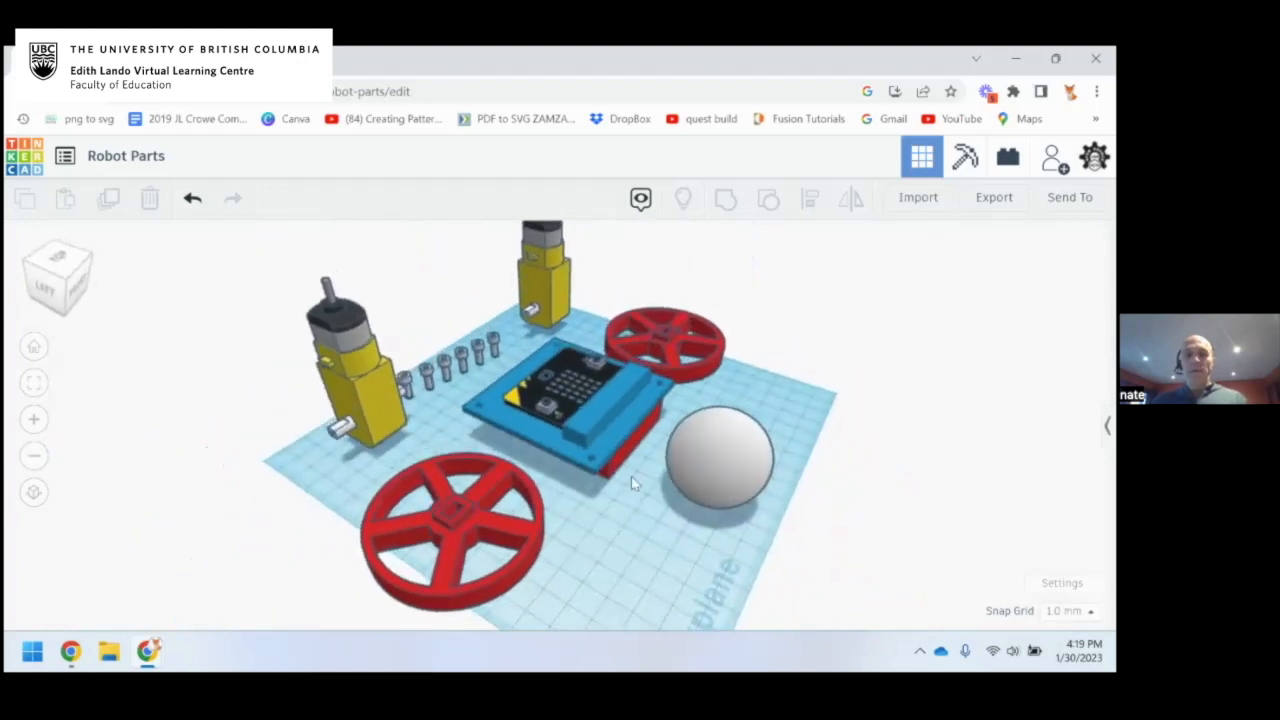
mouse_move(814, 349)
right_down()
mouse_move(803, 364)
mouse_move(805, 349)
right_up()
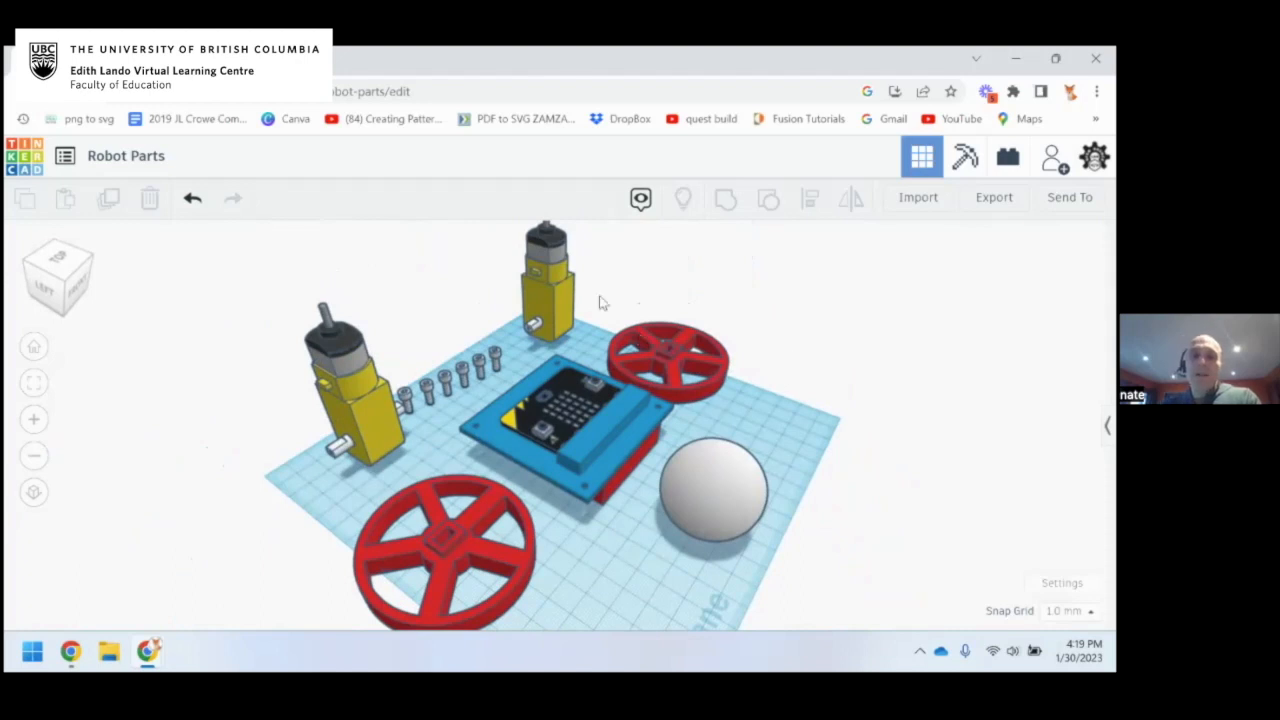
click(560, 288)
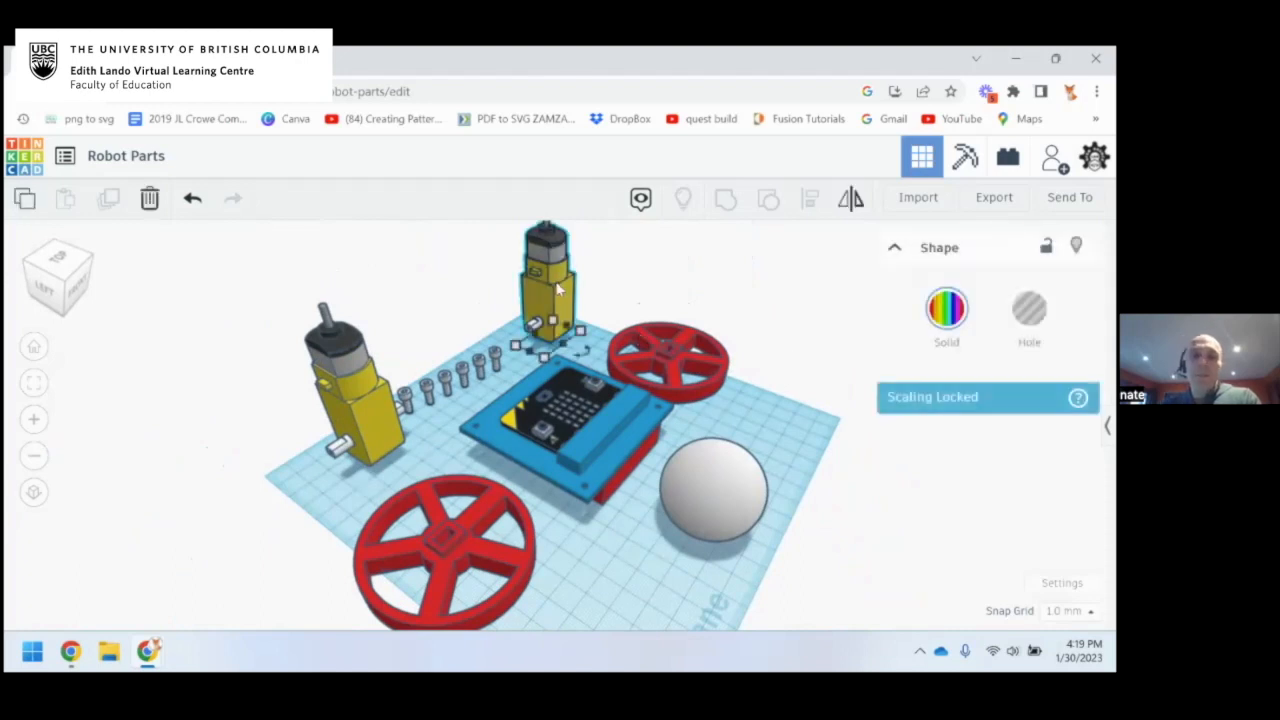
click(380, 388)
click(558, 413)
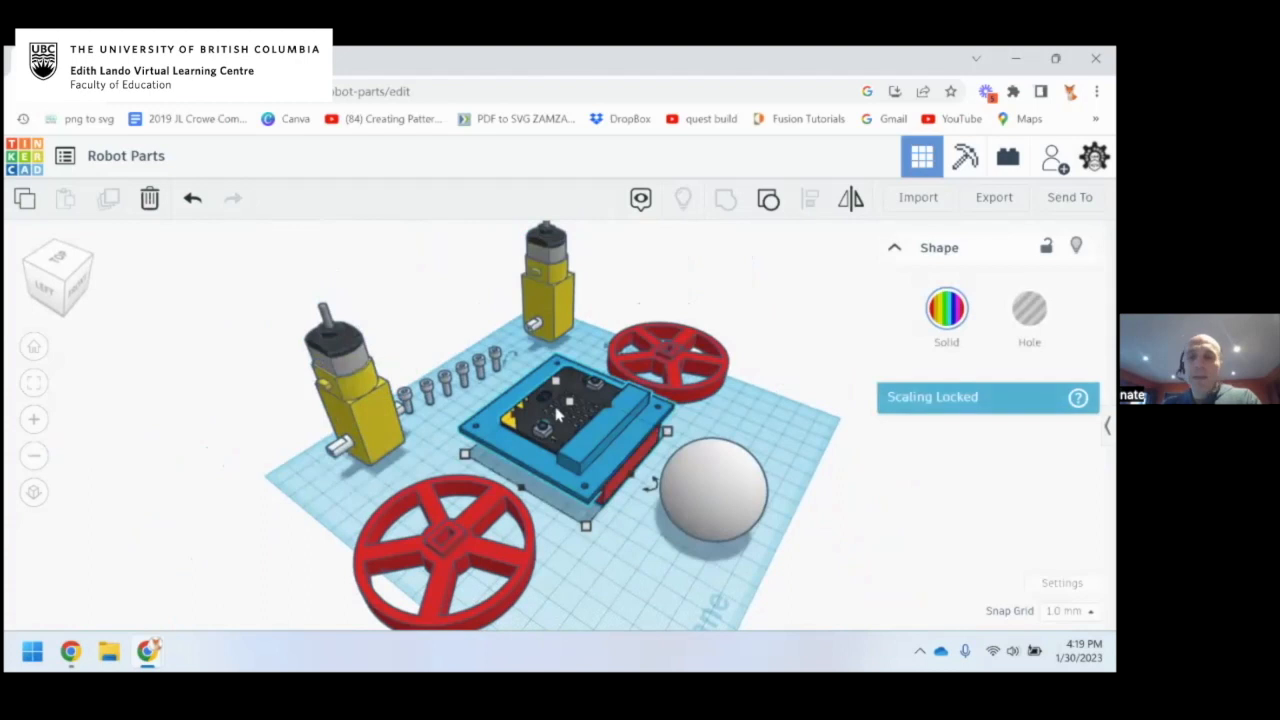
mouse_move(599, 436)
right_down()
mouse_move(608, 288)
mouse_move(614, 453)
right_up()
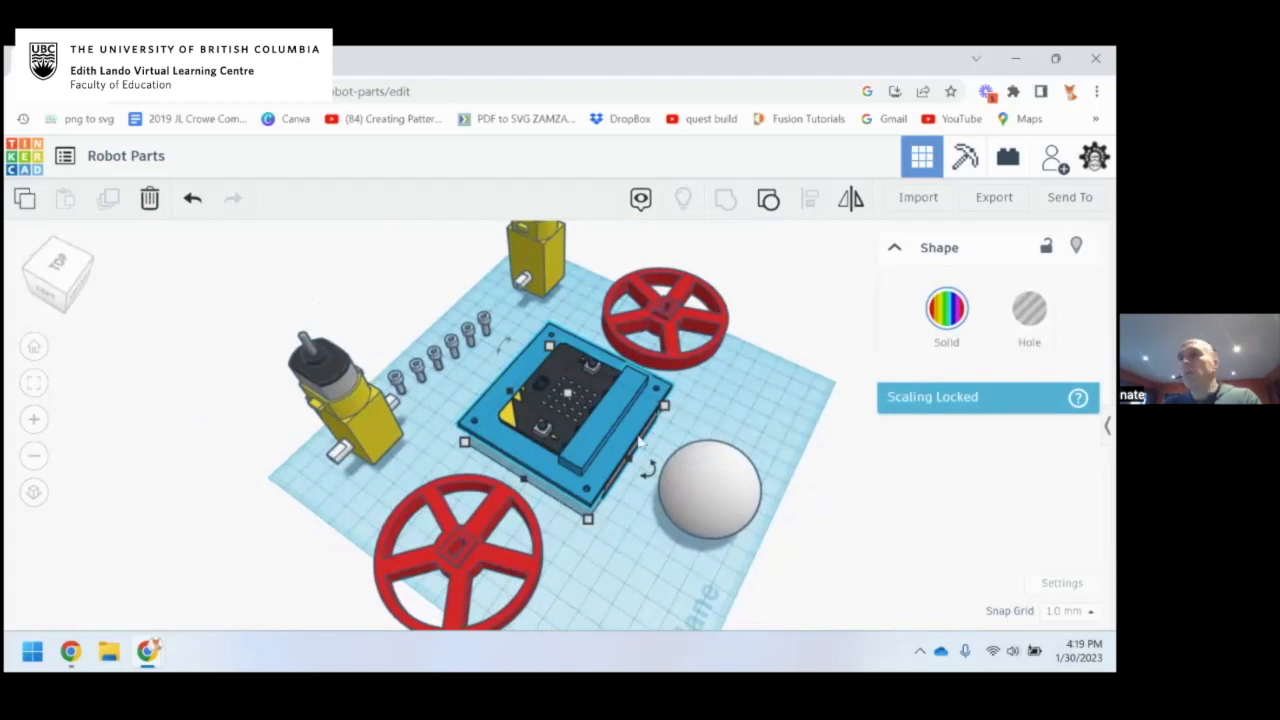
Select the white sphere, both yellow motors and the front red wheel in turn, examining the robot parts from lower and higher angles
click(741, 502)
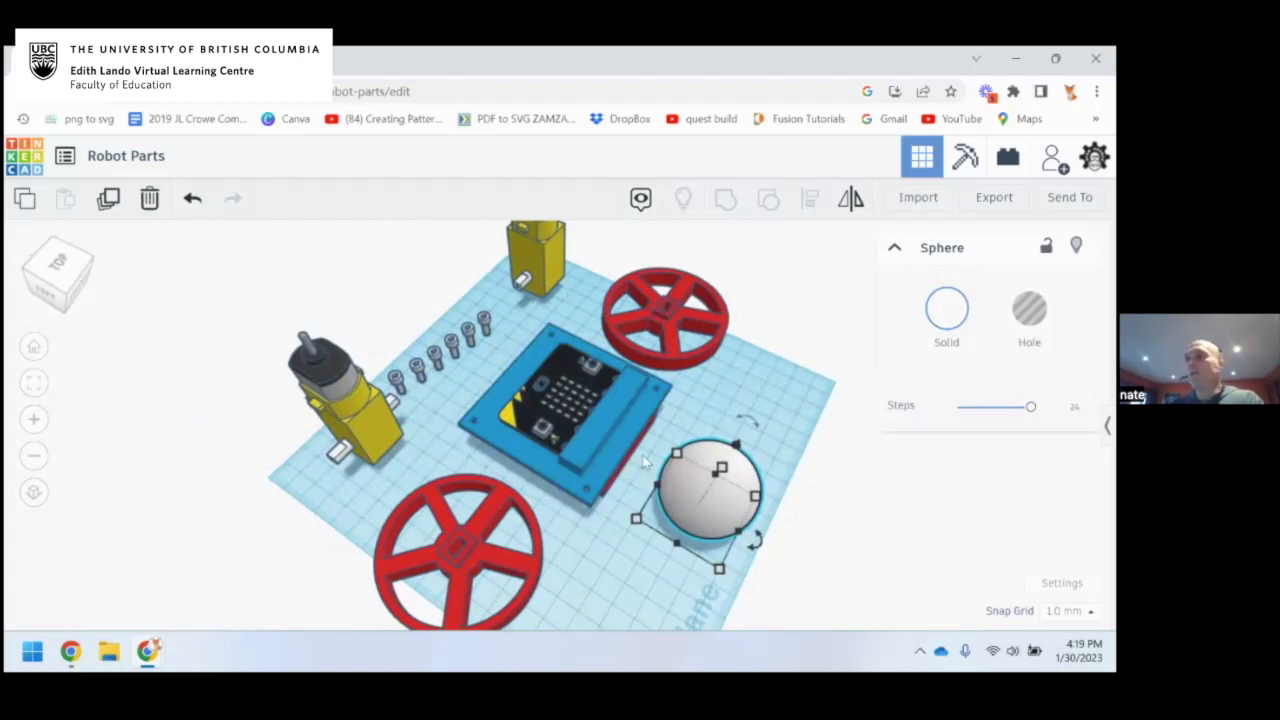
right_drag(609, 434, 569, 428)
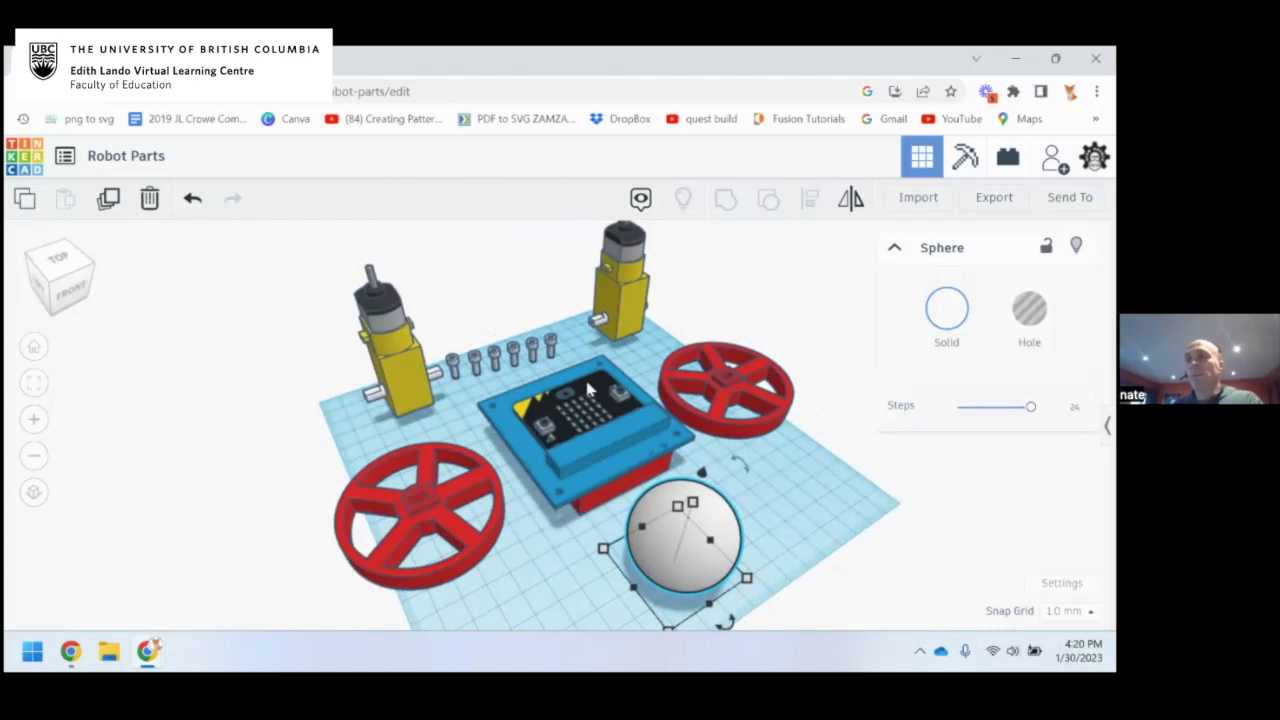
right_drag(593, 438, 466, 496)
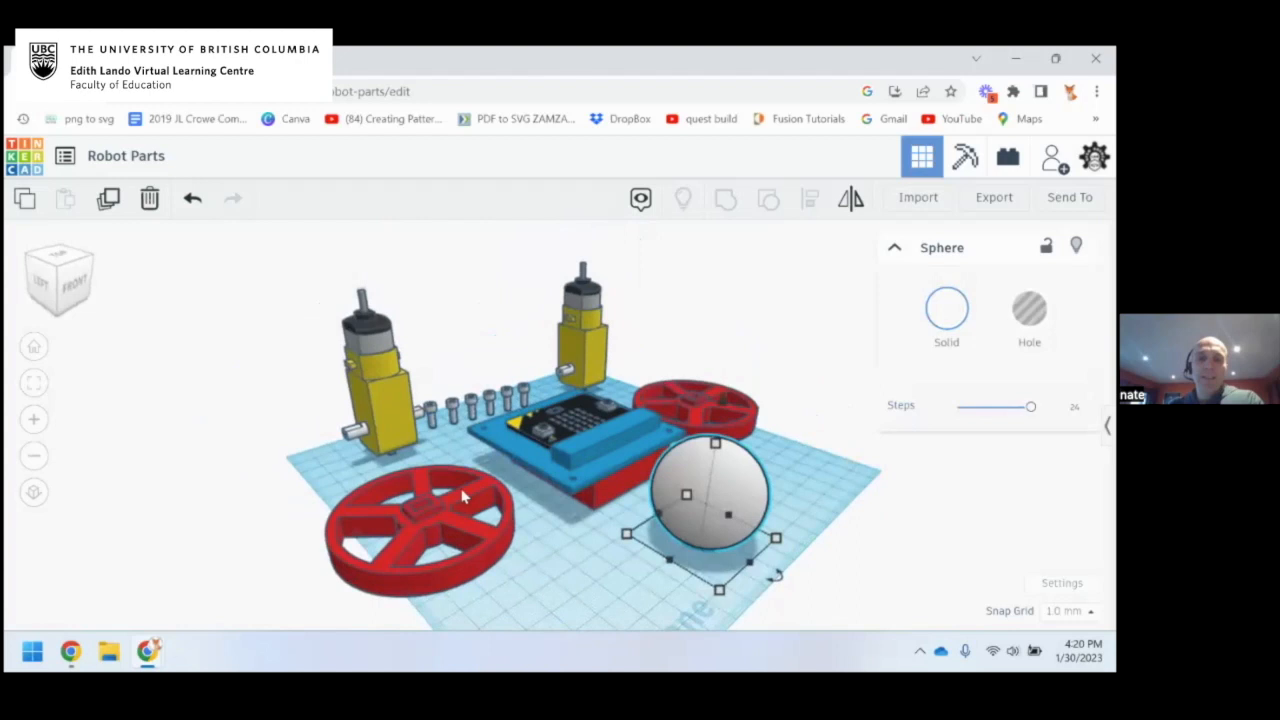
click(400, 373)
click(586, 346)
click(715, 476)
click(432, 514)
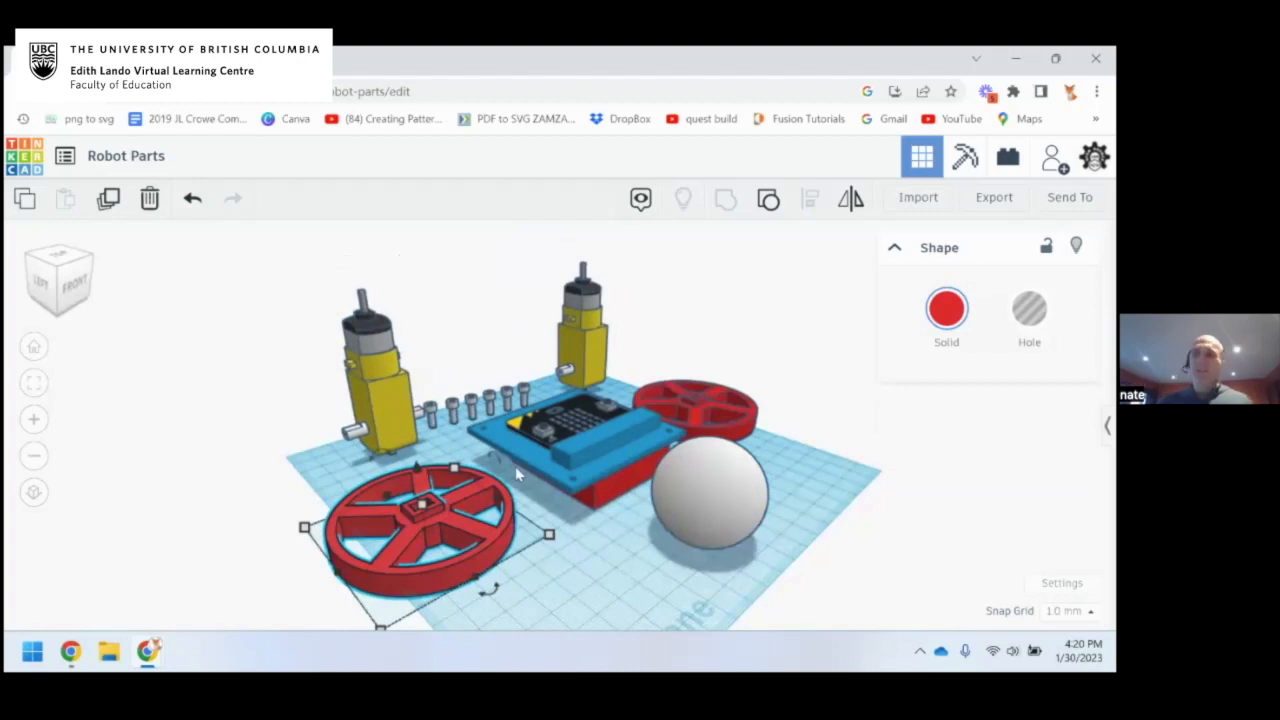
right_drag(580, 459, 667, 414)
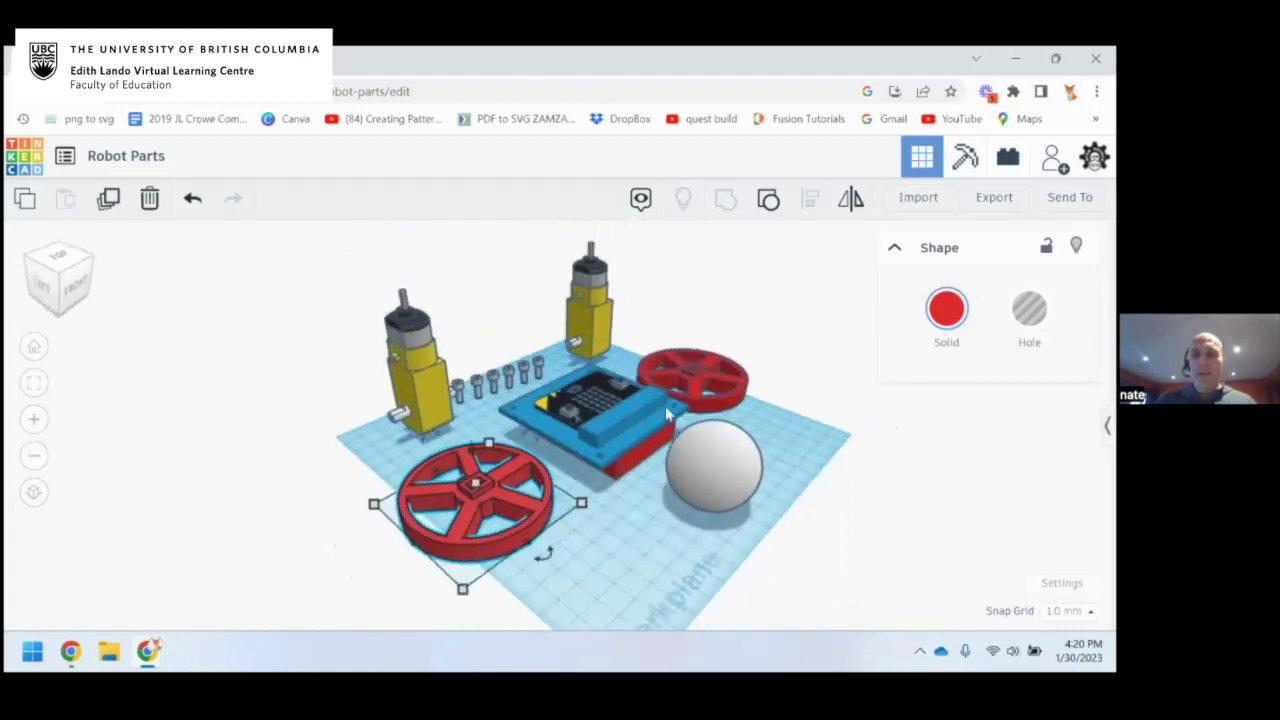
Expand the shapes library again, minimize the shape properties and keep the front red wheel selected
click(1106, 425)
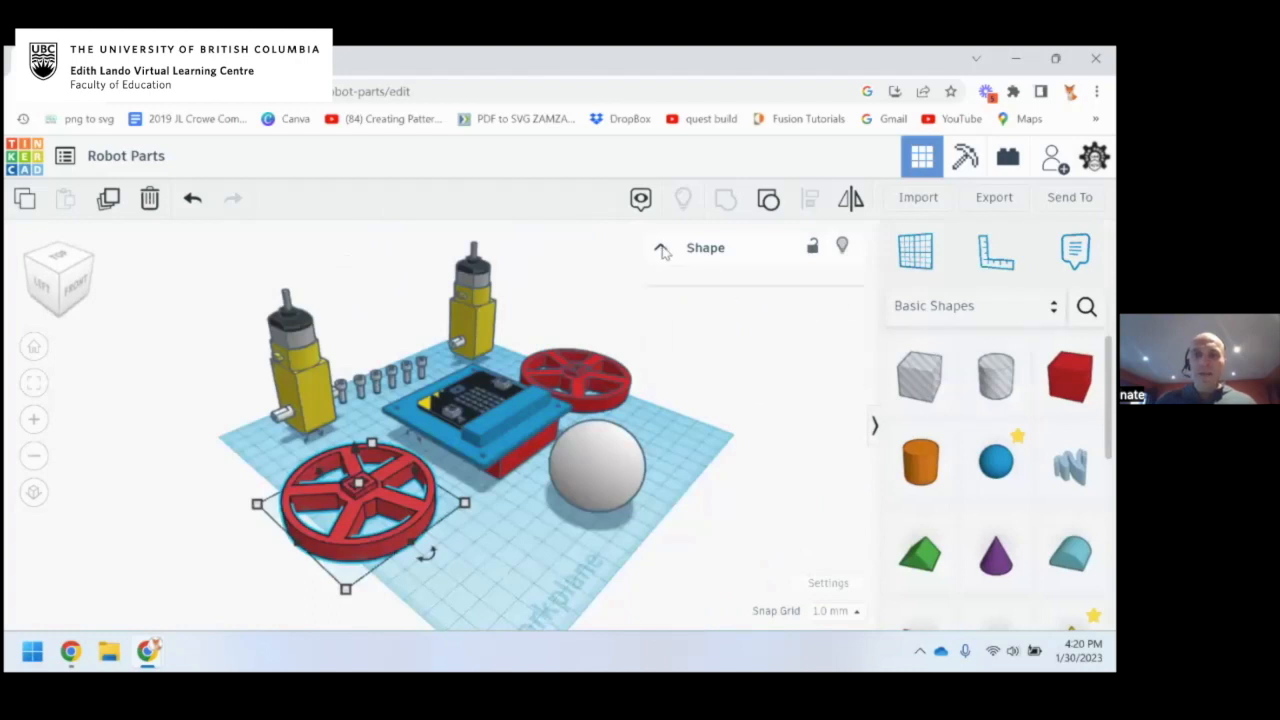
click(662, 251)
click(492, 548)
click(413, 512)
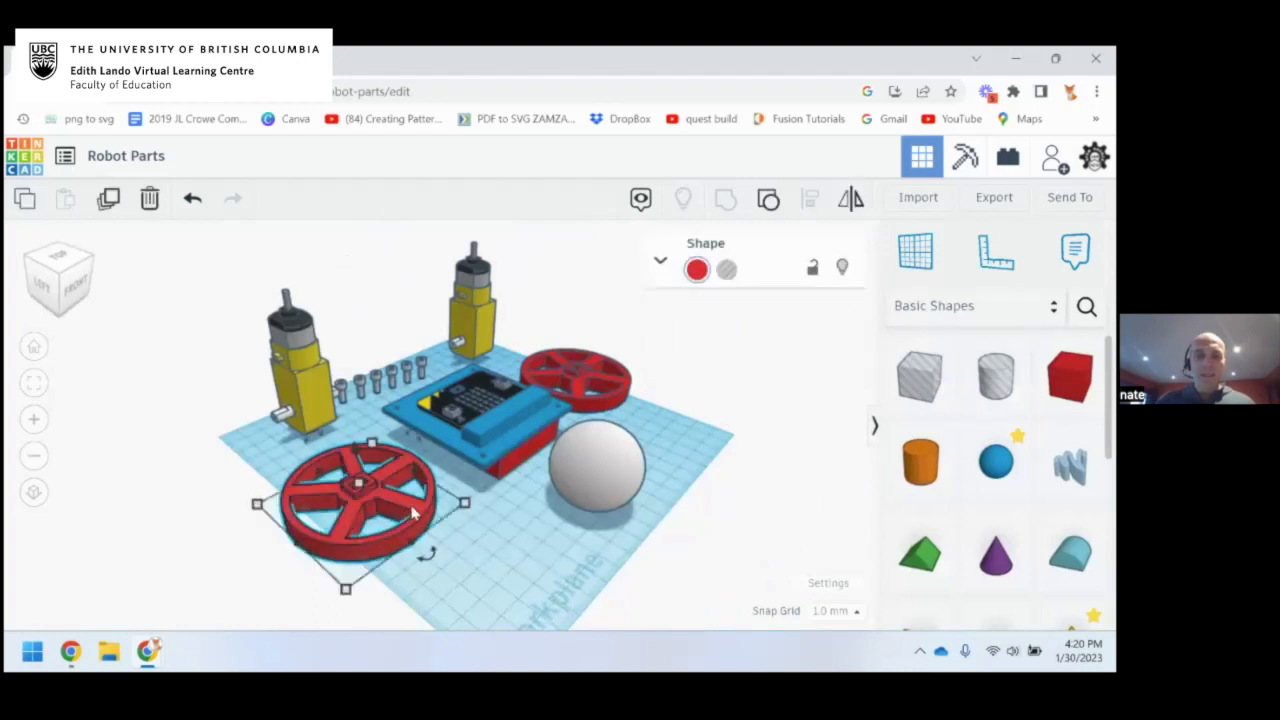
Try yellow, light teal and dark blue preset colours on the front wheel
click(697, 270)
click(768, 385)
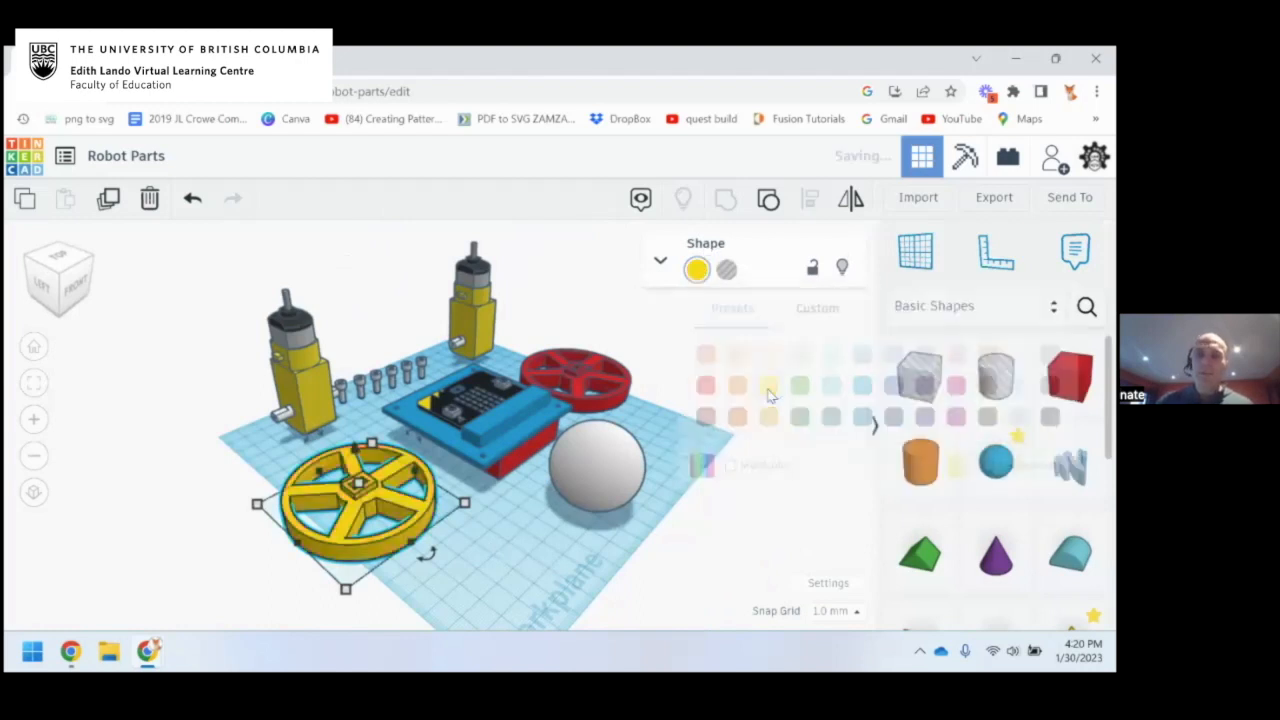
click(697, 270)
click(831, 385)
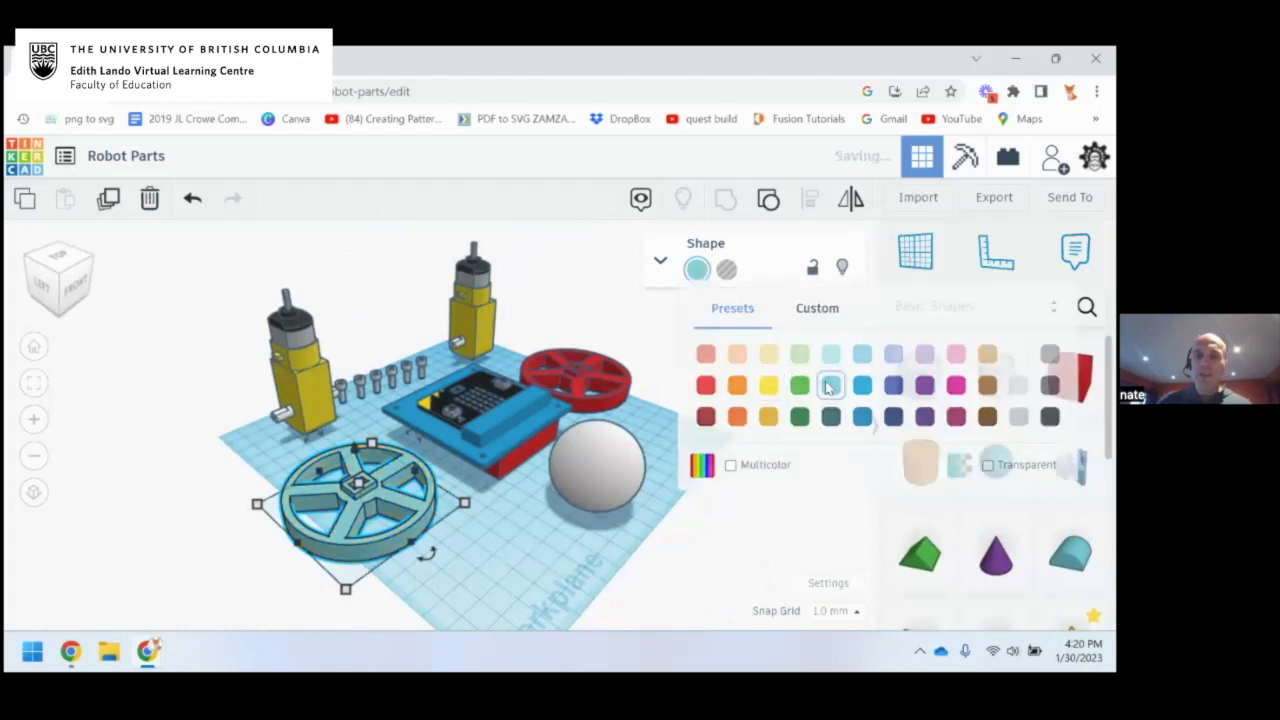
click(697, 270)
click(893, 385)
Give the front wheel a custom orange colour with hex value d08d21
click(697, 270)
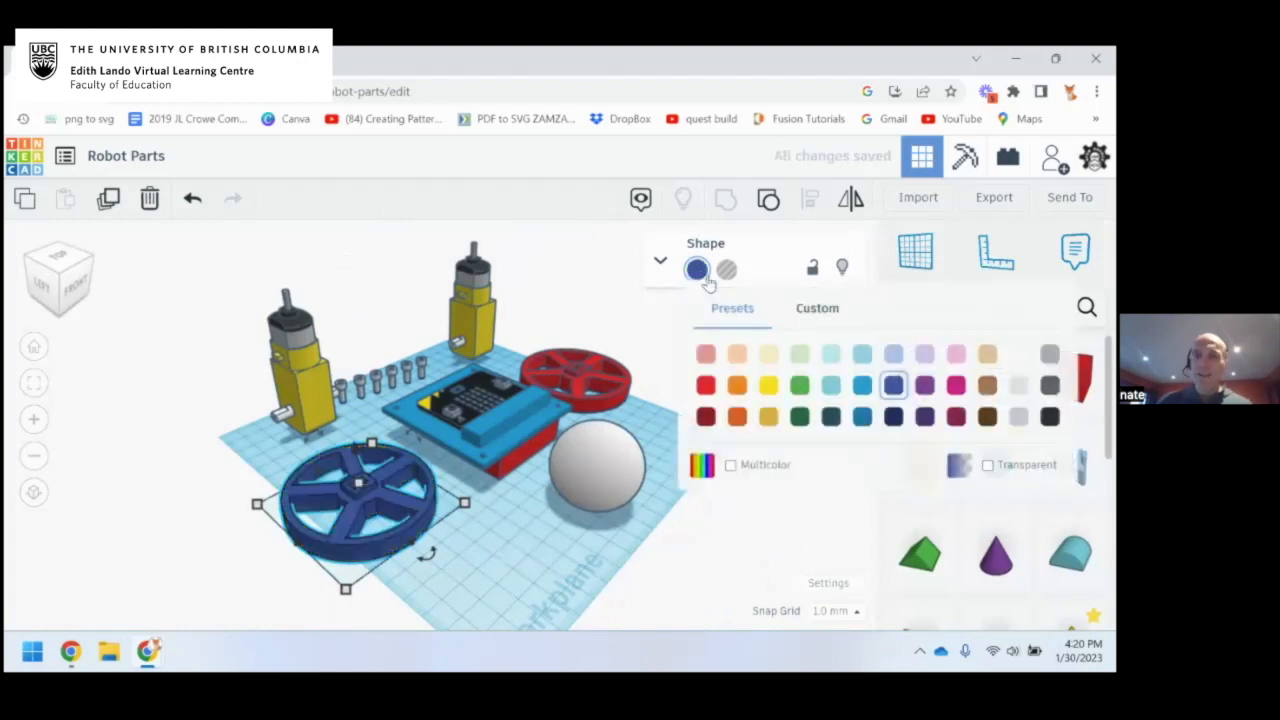
click(702, 467)
click(704, 471)
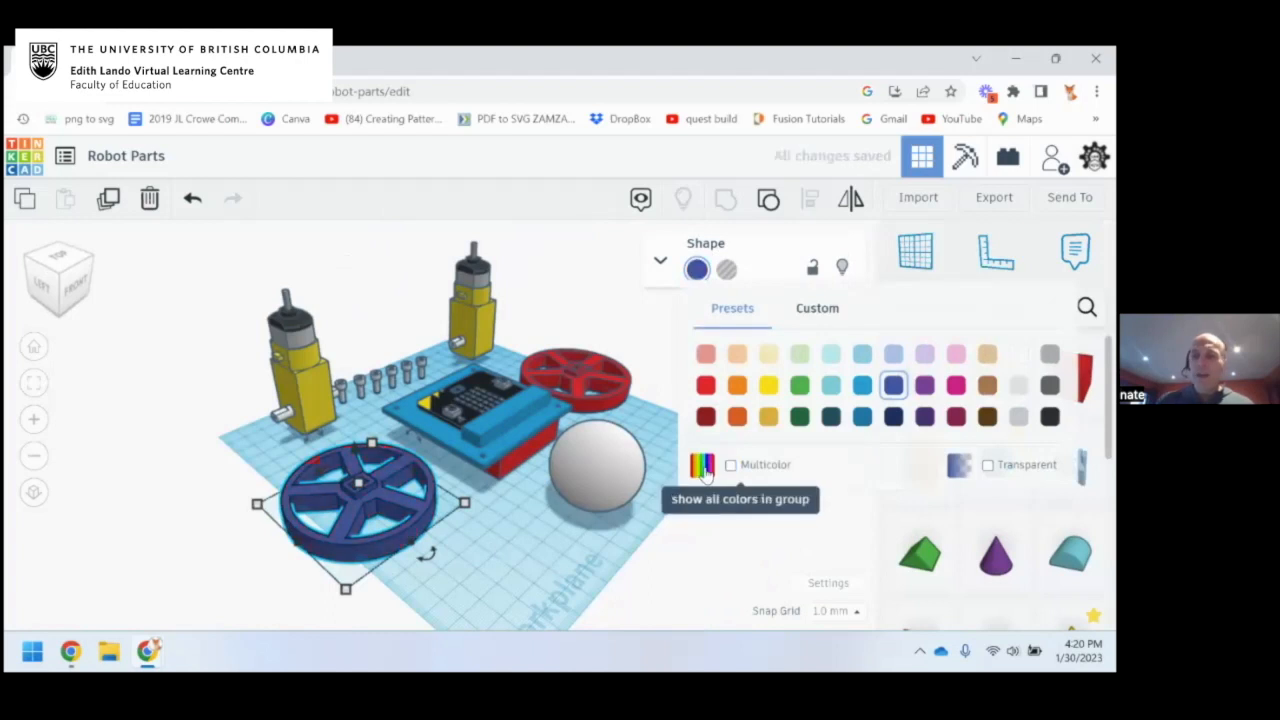
click(817, 309)
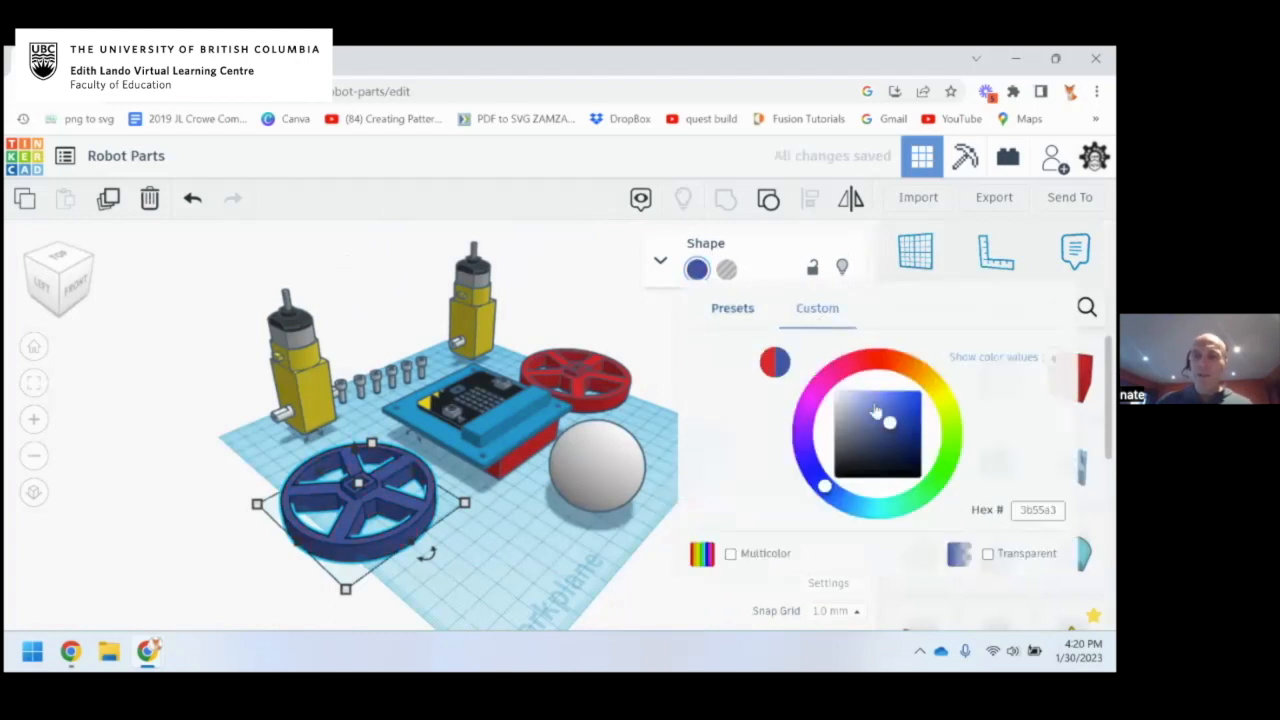
drag(874, 363, 920, 368)
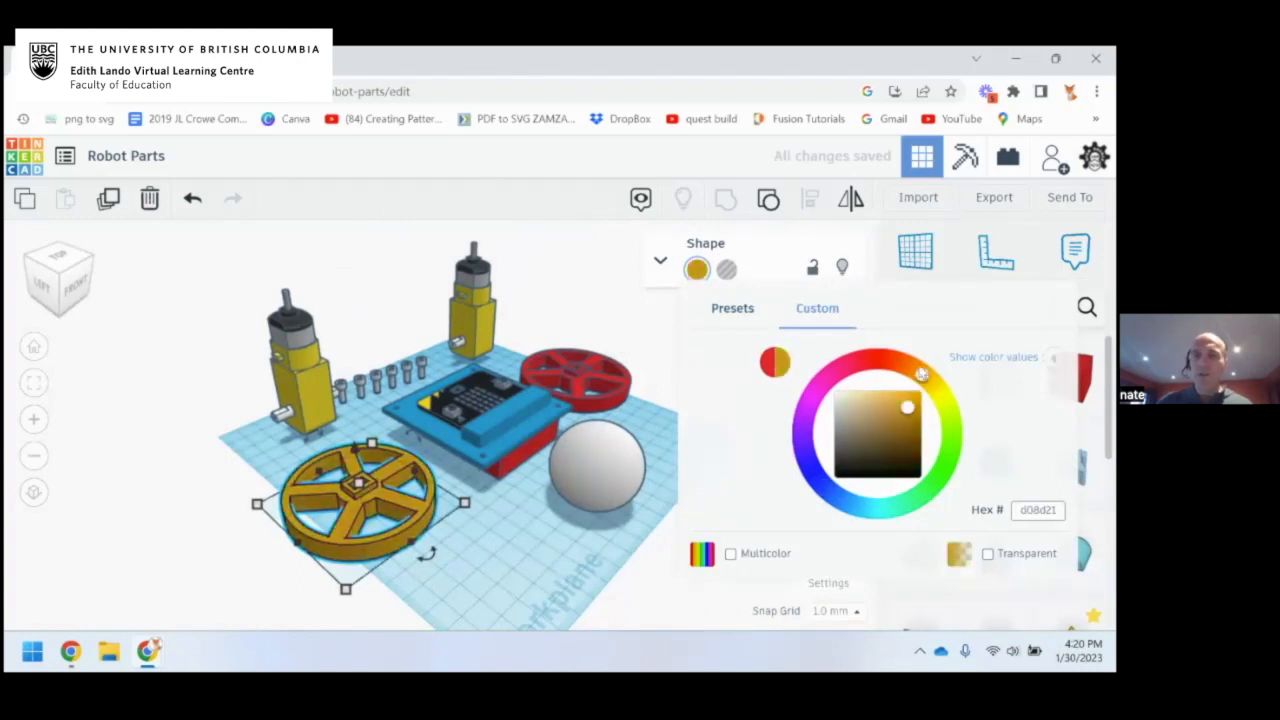
click(733, 308)
Select the remaining red wheel and the white sphere, and examine the parts around the micro:bit holder up close
click(585, 380)
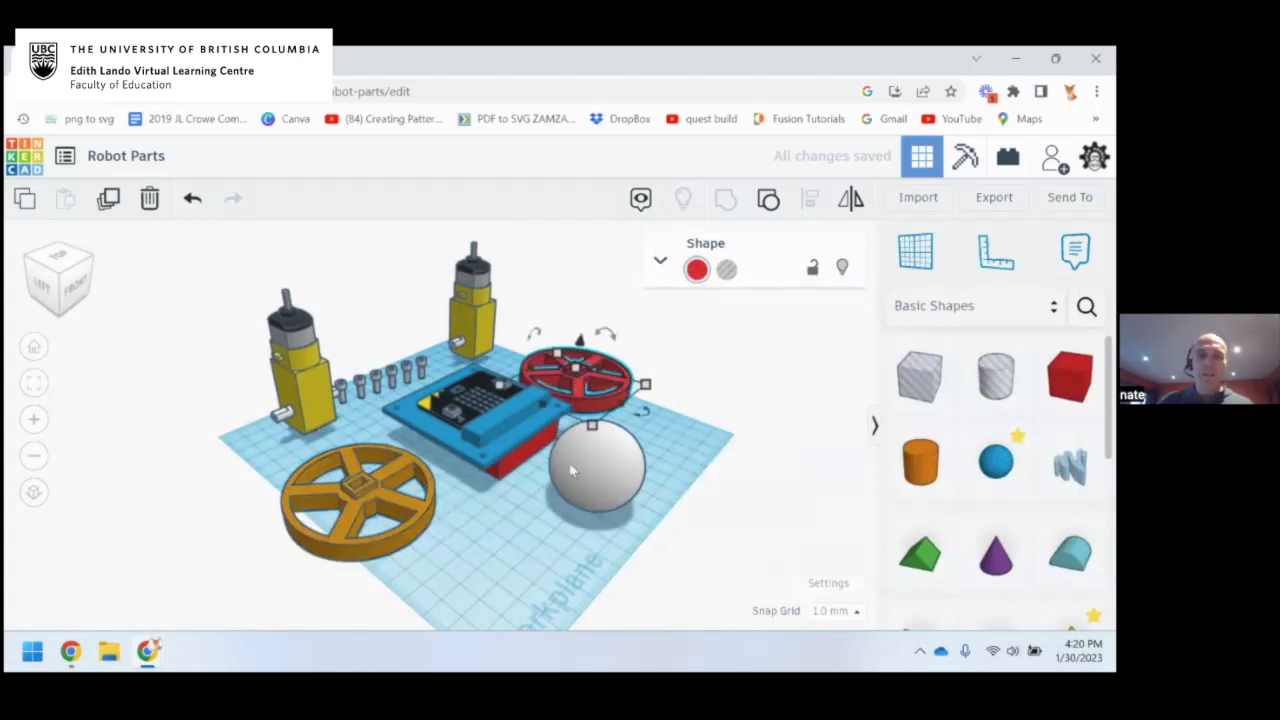
click(607, 472)
right_drag(680, 478, 643, 479)
scroll(495, 501, up, 1)
middle_drag(555, 497, 619, 439)
scroll(515, 402, up, 1)
scroll(515, 402, up, 2)
scroll(555, 452, up, 2)
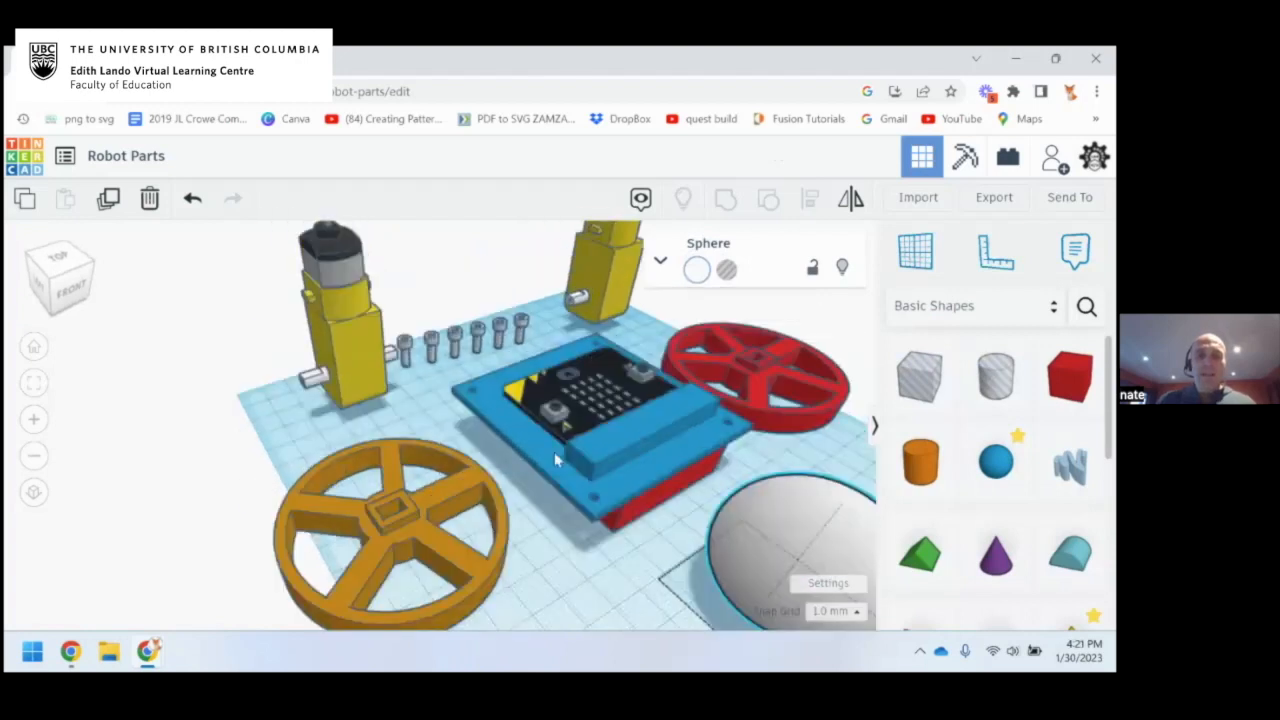
mouse_move(557, 459)
right_down()
mouse_move(586, 444)
mouse_move(566, 451)
right_up()
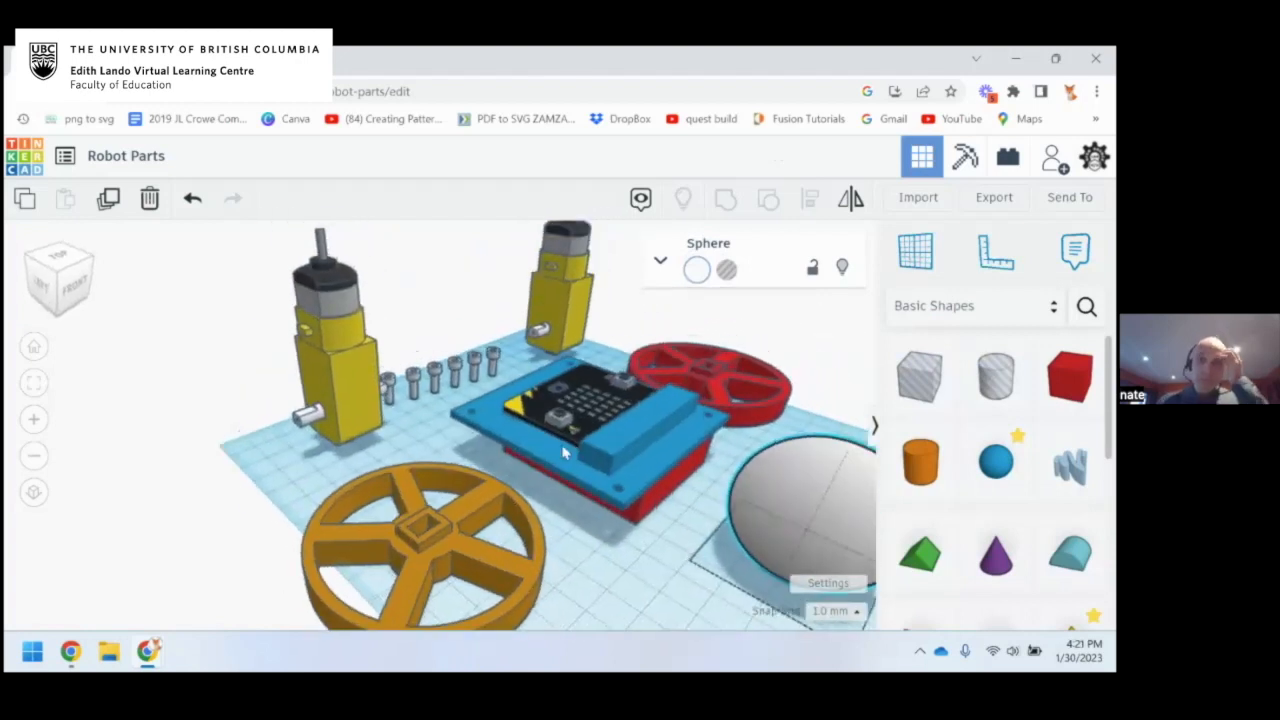
Collapse the shapes library, then compare the nearest motor with the orange wheel and examine the micro:bit holder from several angles
click(873, 425)
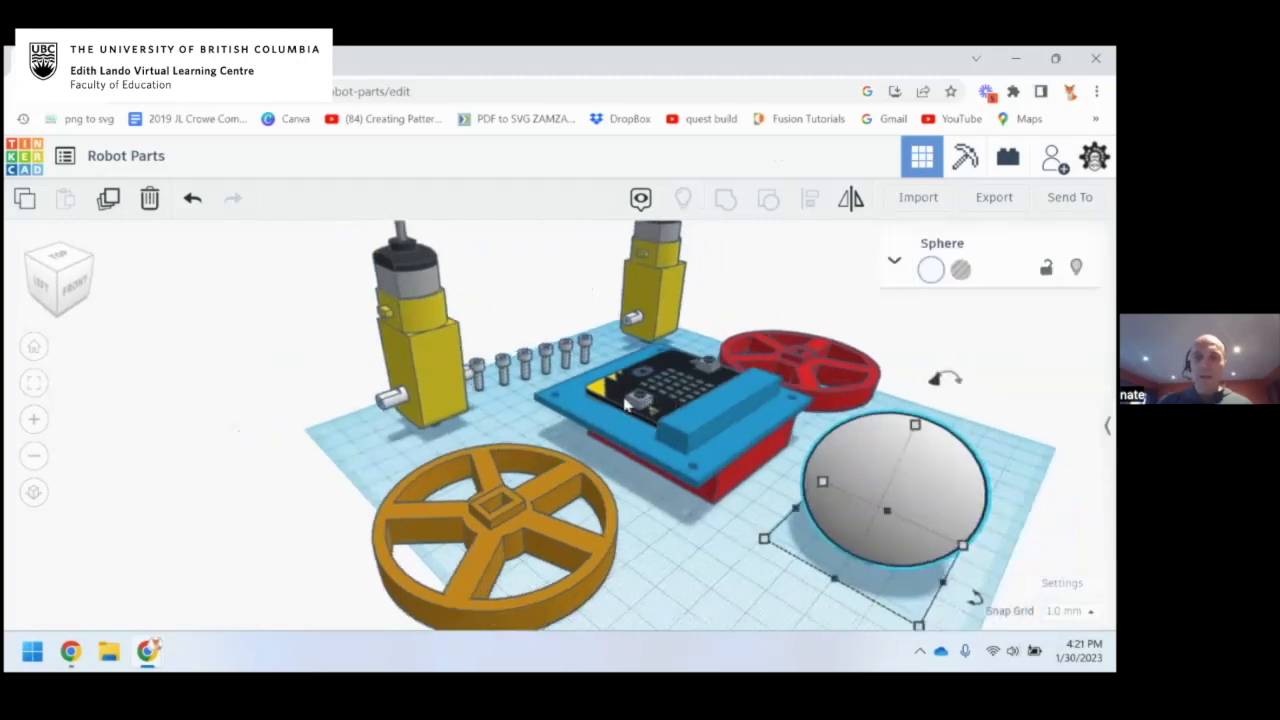
click(472, 394)
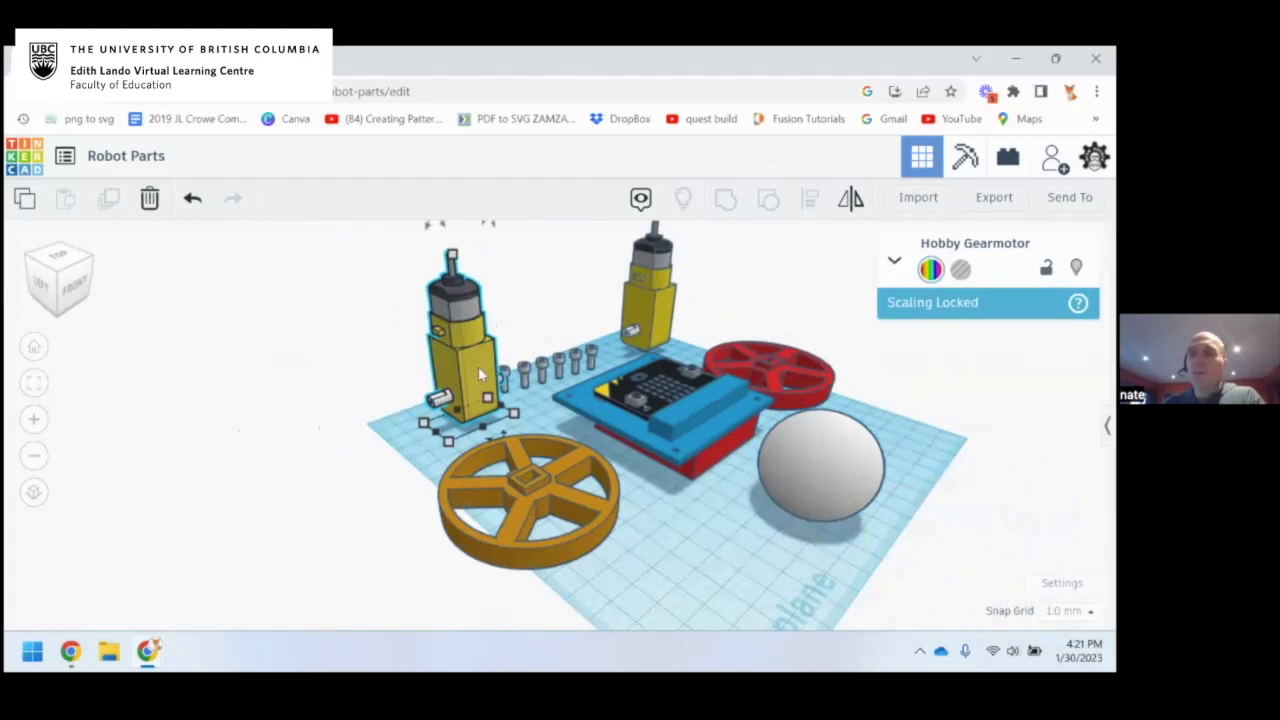
click(527, 494)
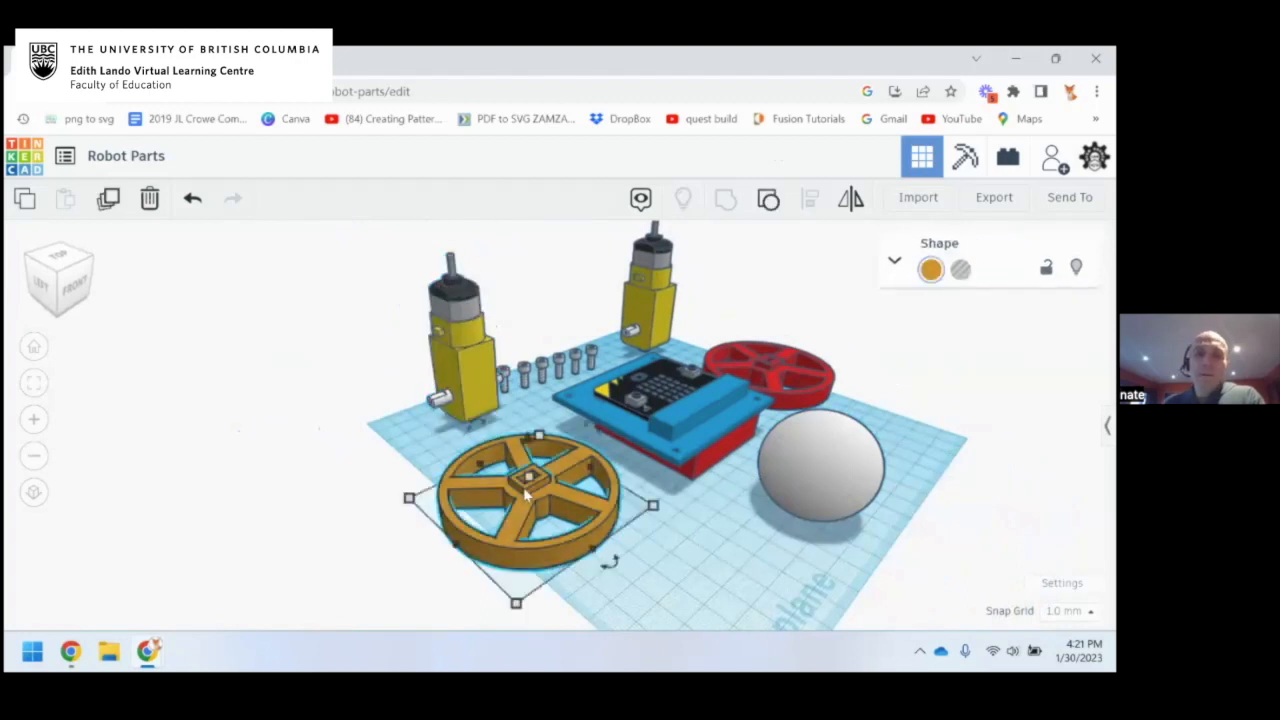
click(450, 398)
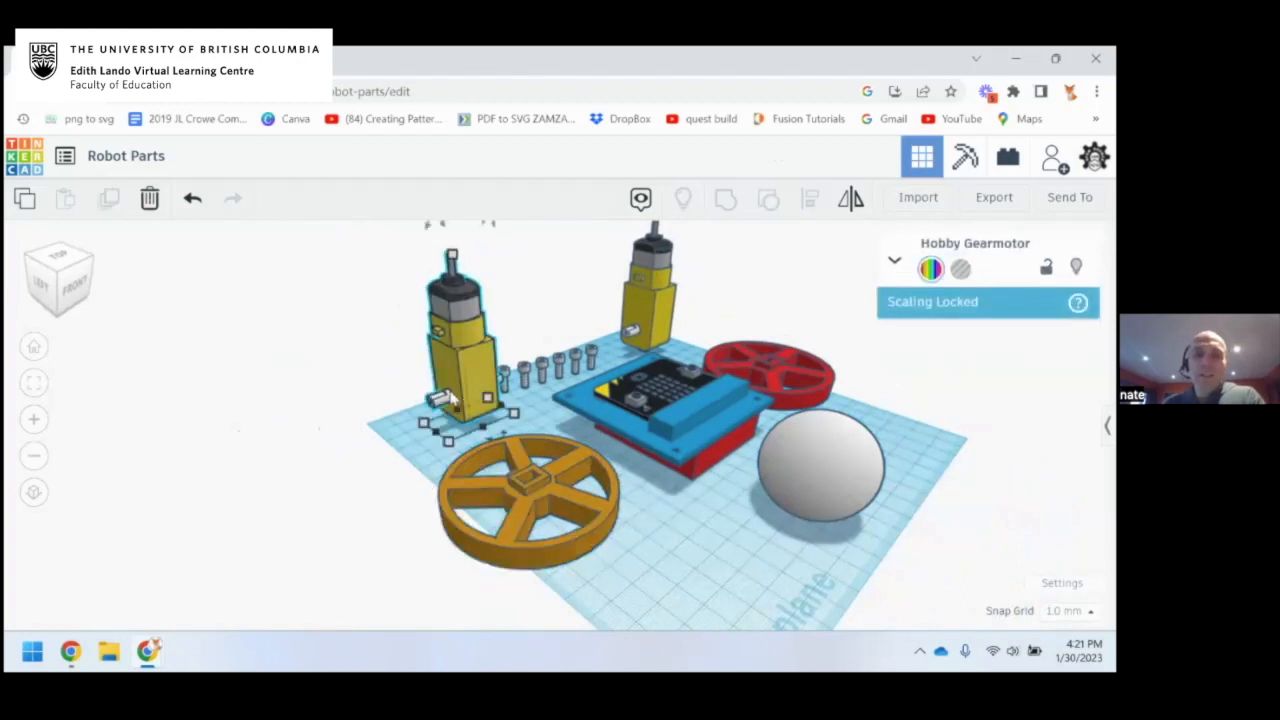
click(540, 477)
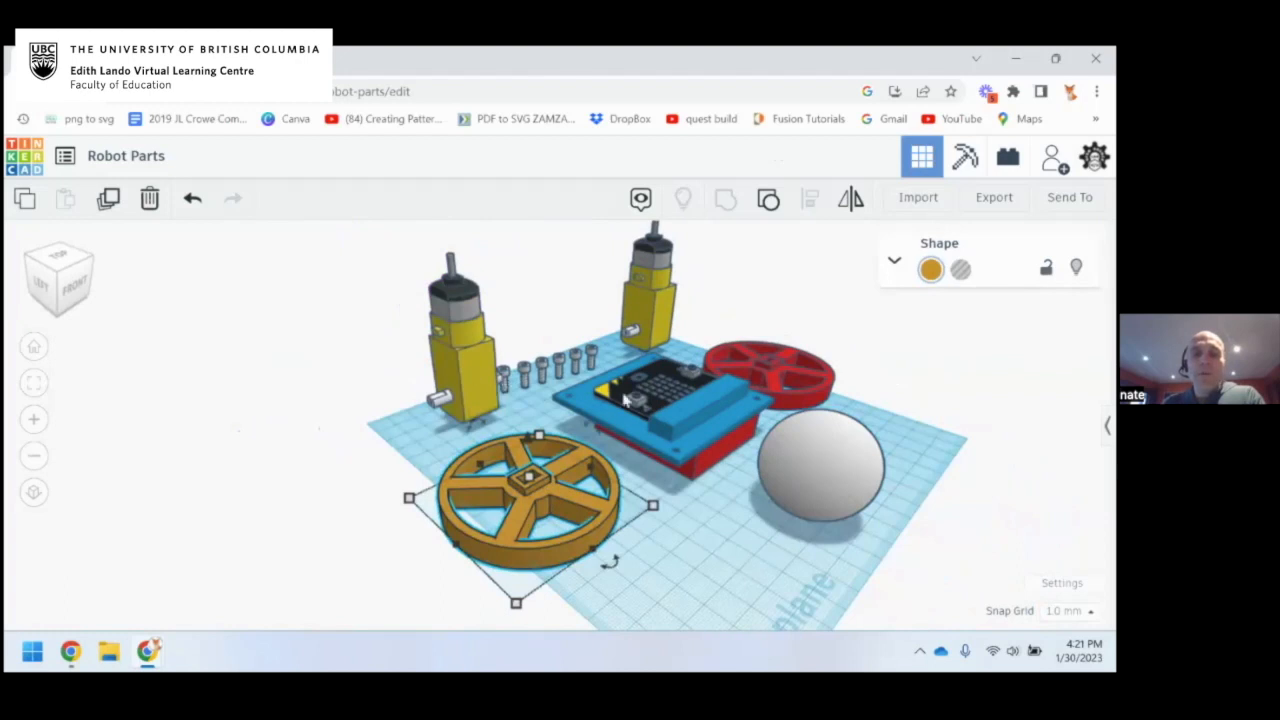
scroll(686, 447, up, 5)
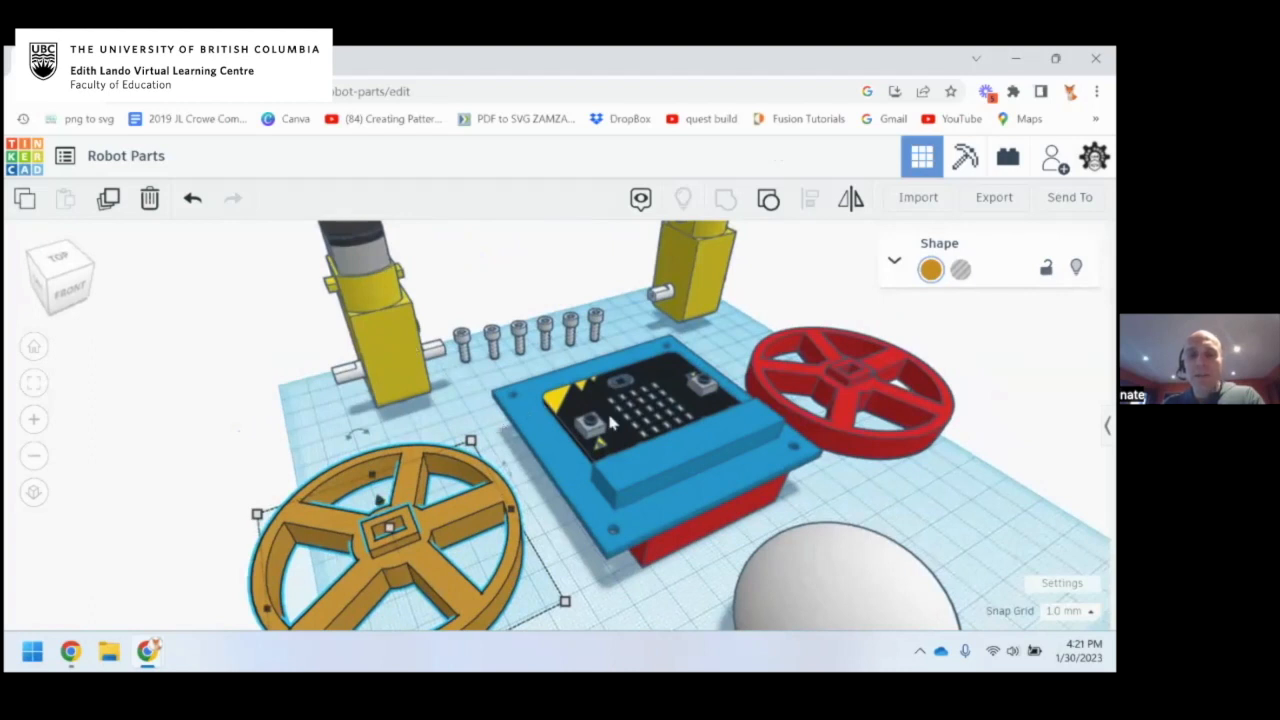
scroll(640, 478, down, 5)
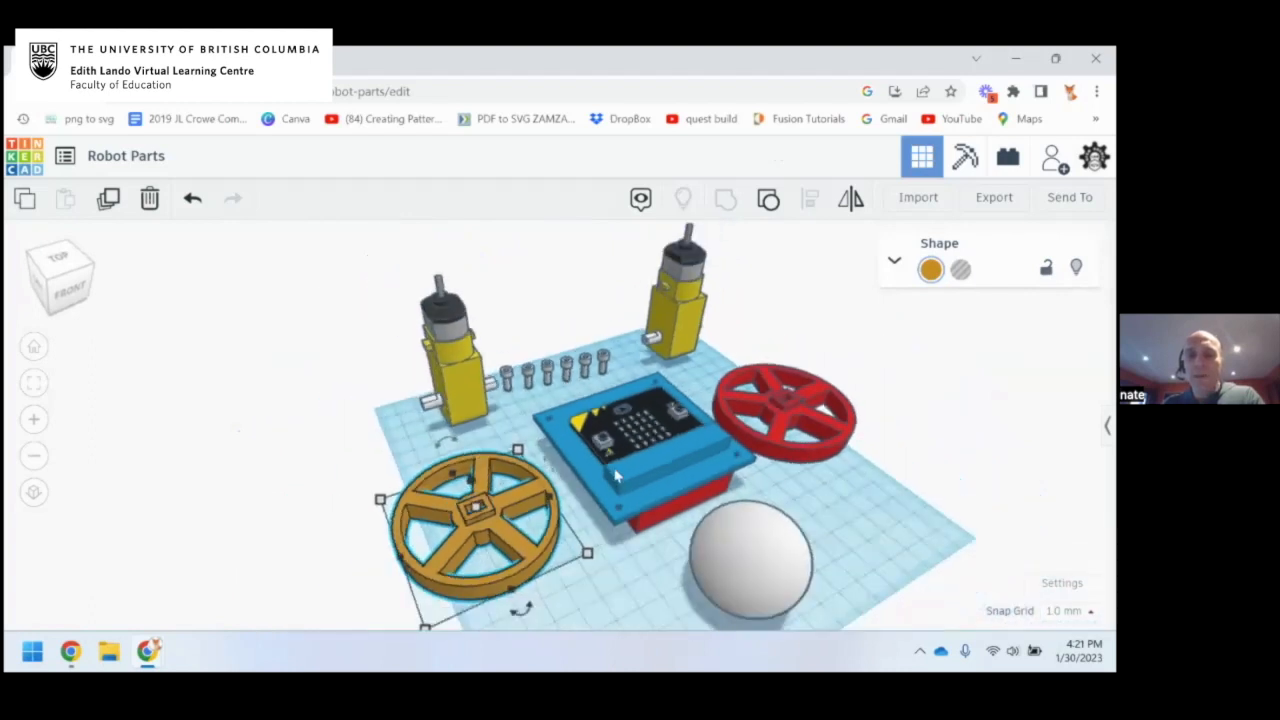
right_drag(636, 428, 660, 428)
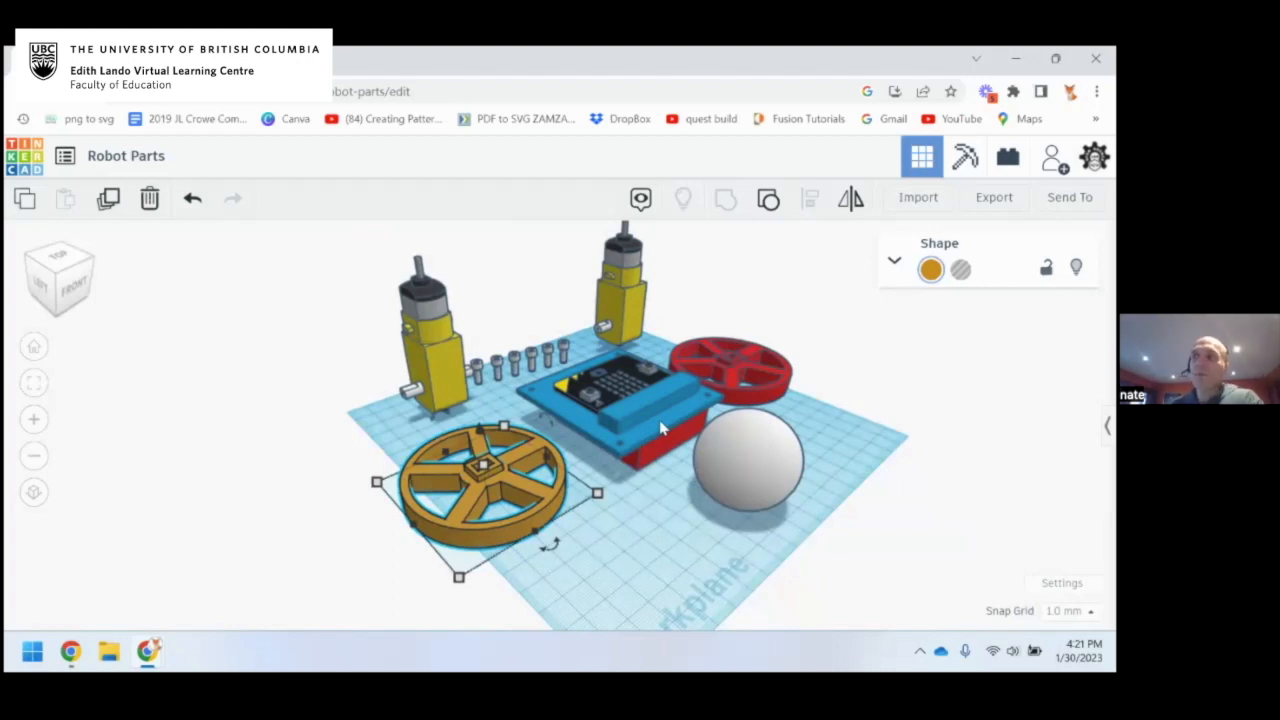
right_drag(662, 428, 573, 455)
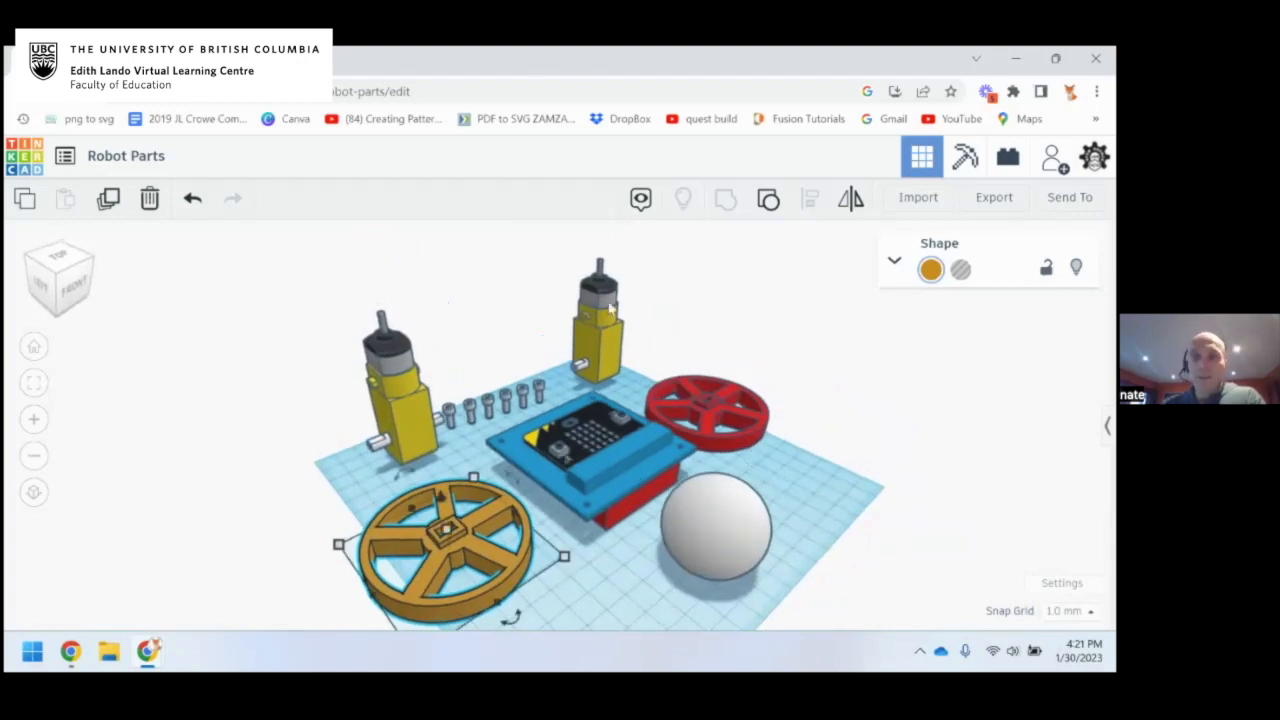
Shift the white sphere slightly on the workplane, try stretching its base from a corner, and undo the stretch
click(703, 410)
click(729, 548)
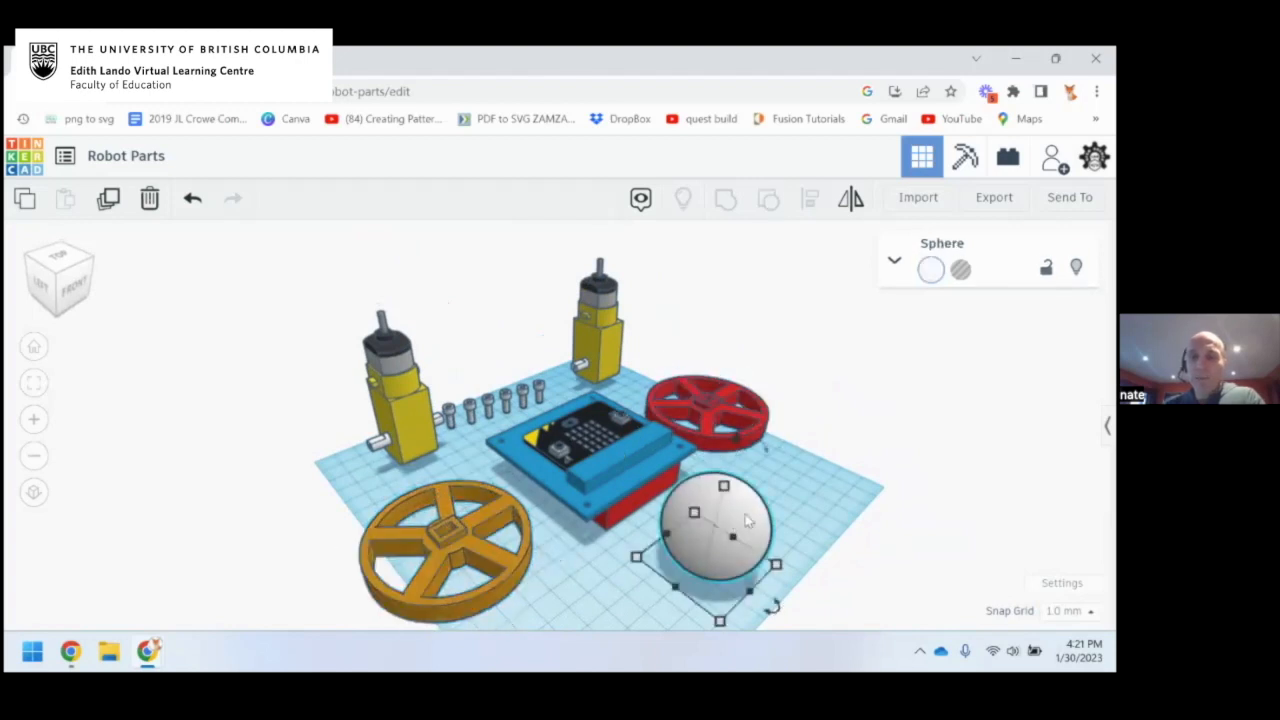
drag(735, 520, 704, 522)
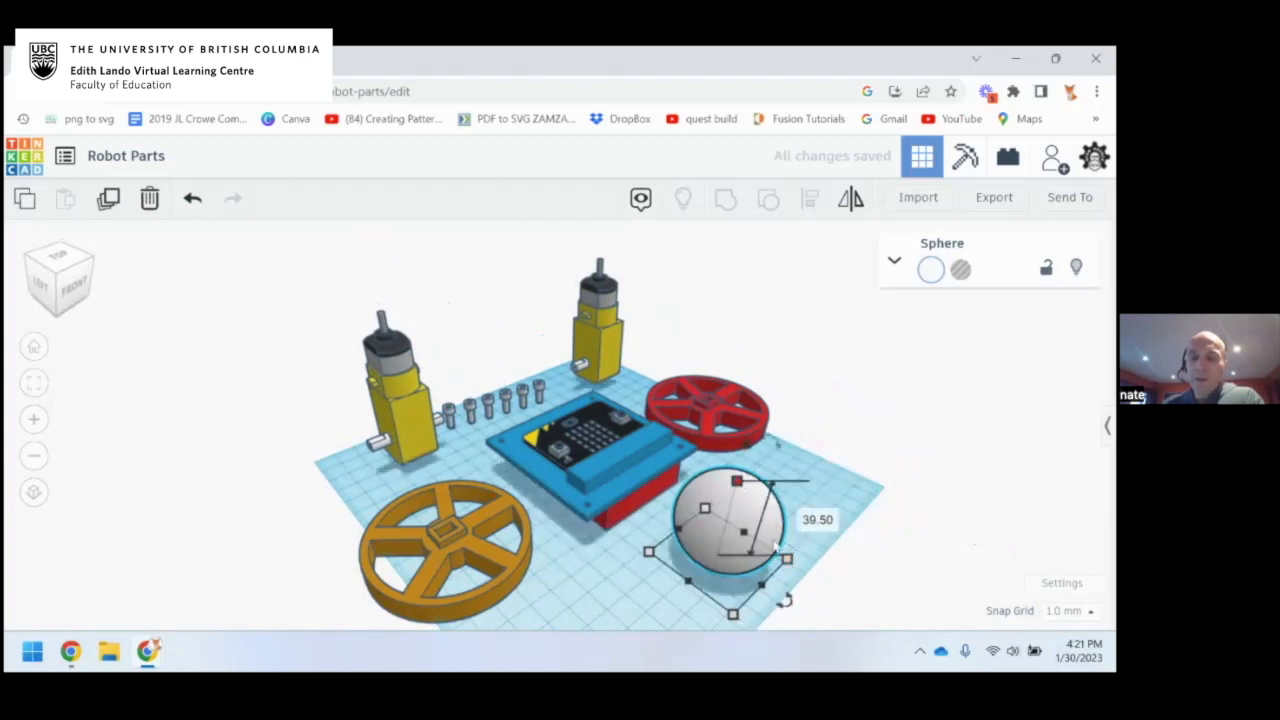
drag(788, 565, 990, 537)
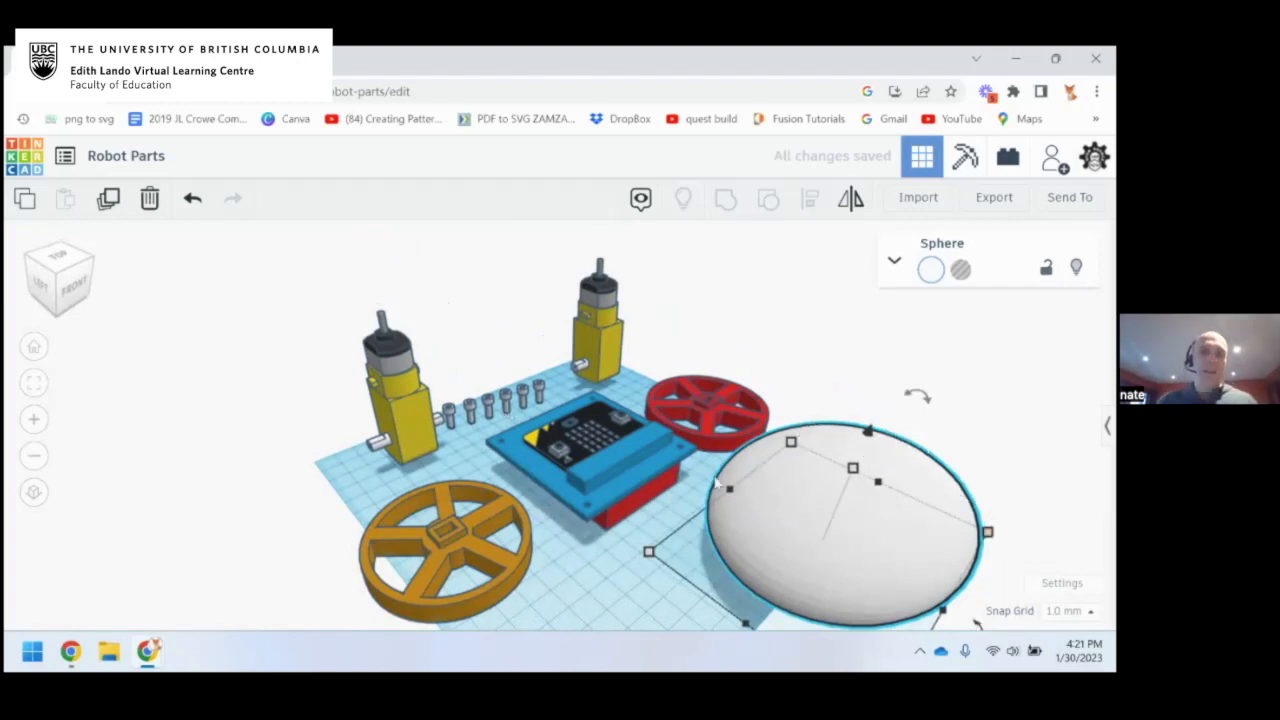
click(192, 198)
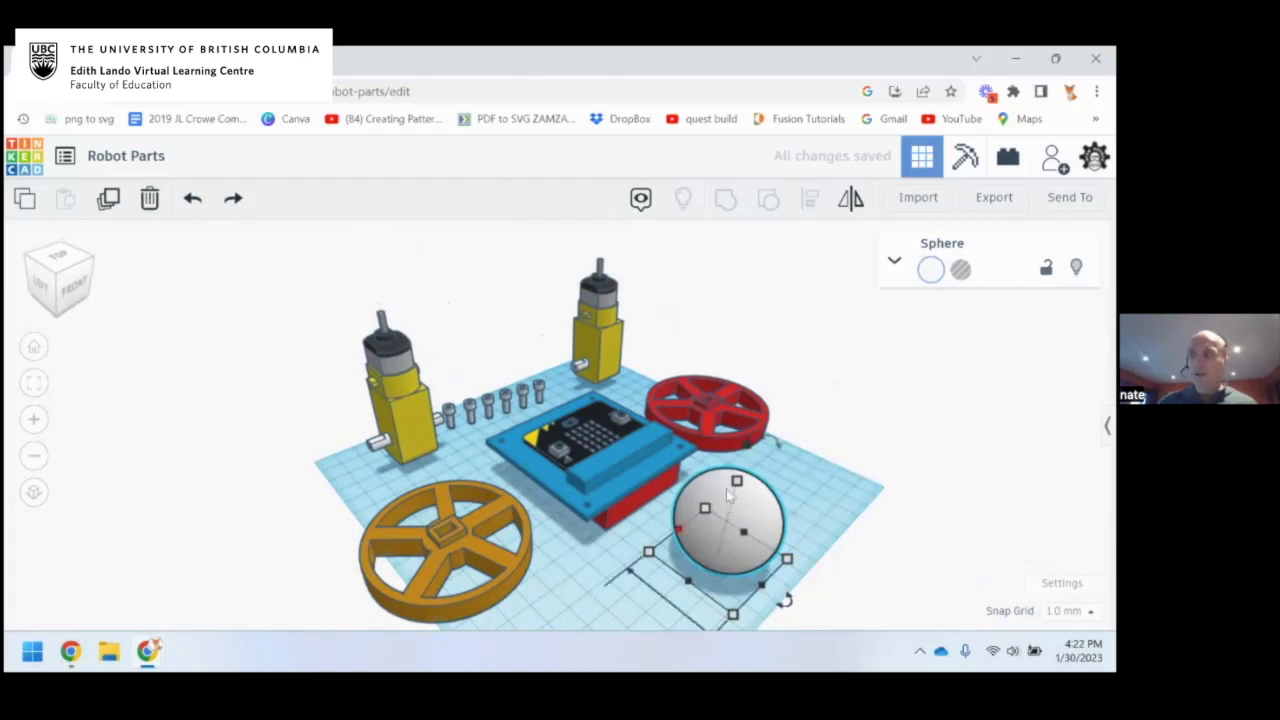
Move the white sphere, the red wheel and the rear yellow motor off the workplane
drag(757, 517, 1045, 447)
click(762, 428)
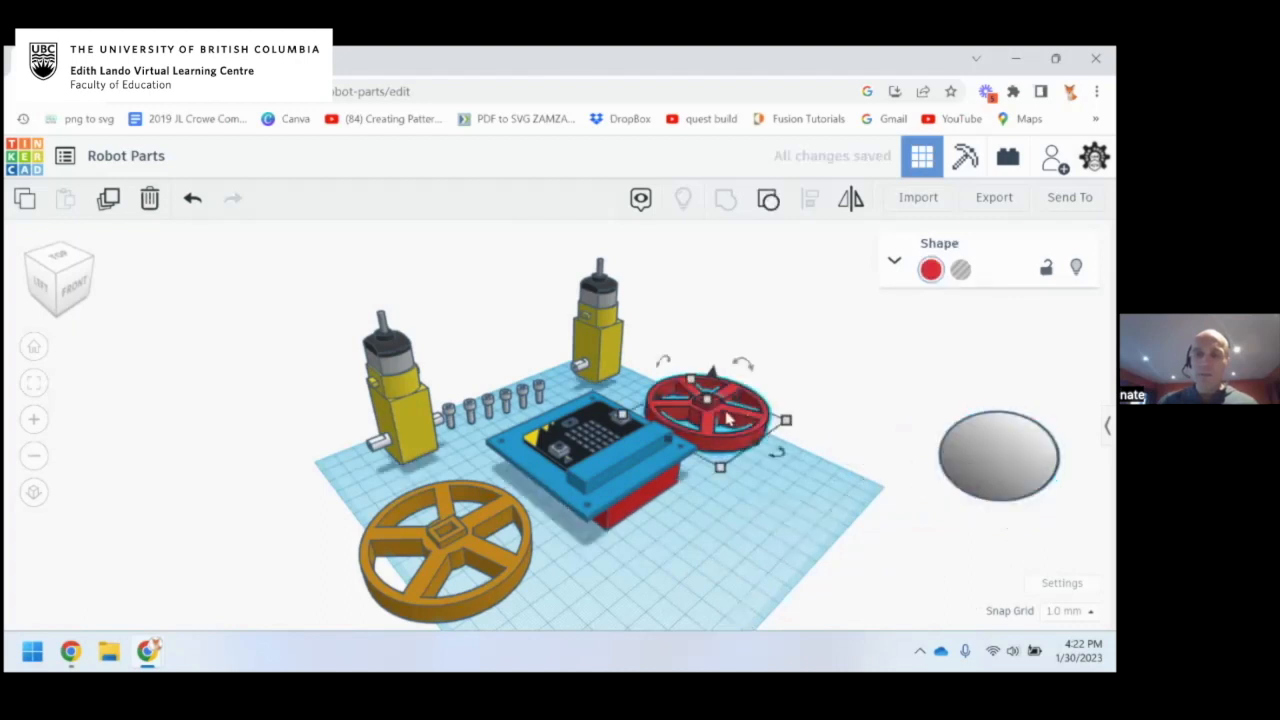
drag(733, 418, 927, 404)
click(698, 350)
drag(698, 350, 714, 348)
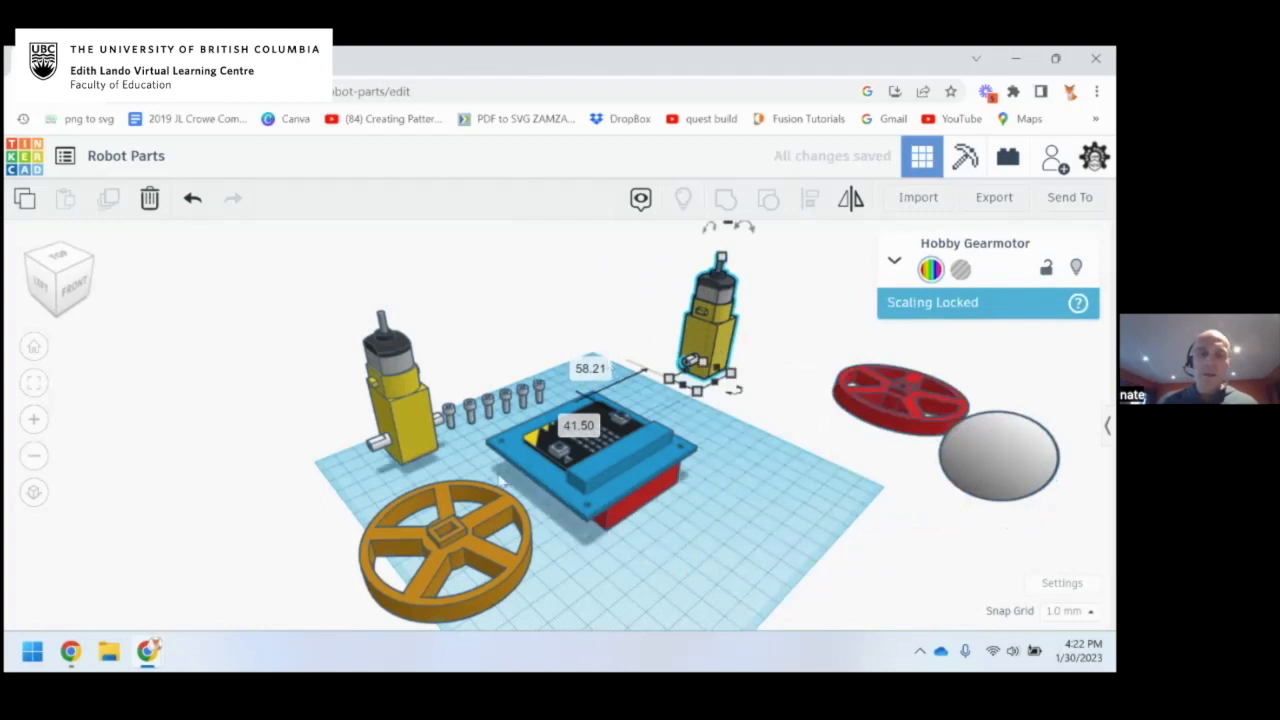
Move the orange wheel off the workplane, about 70 mm along each horizontal axis, and deselect it
right_drag(687, 516, 714, 452)
middle_drag(697, 416, 726, 431)
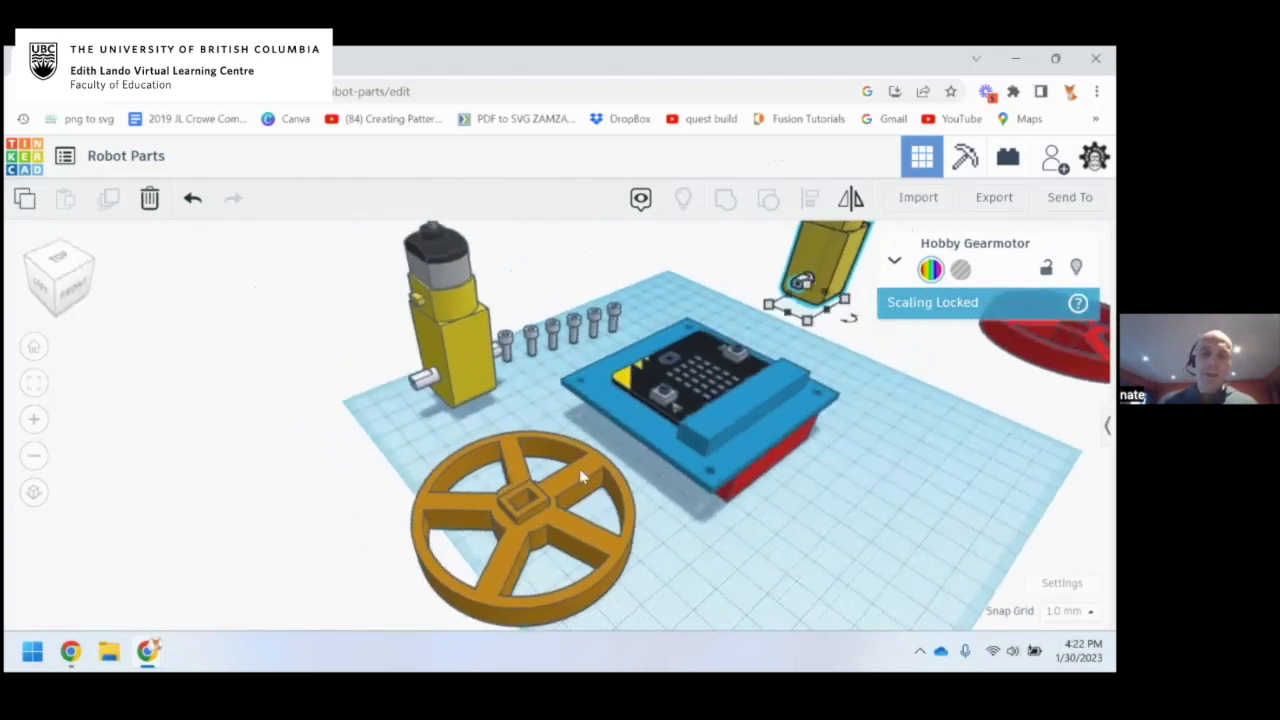
click(583, 478)
drag(573, 483, 278, 454)
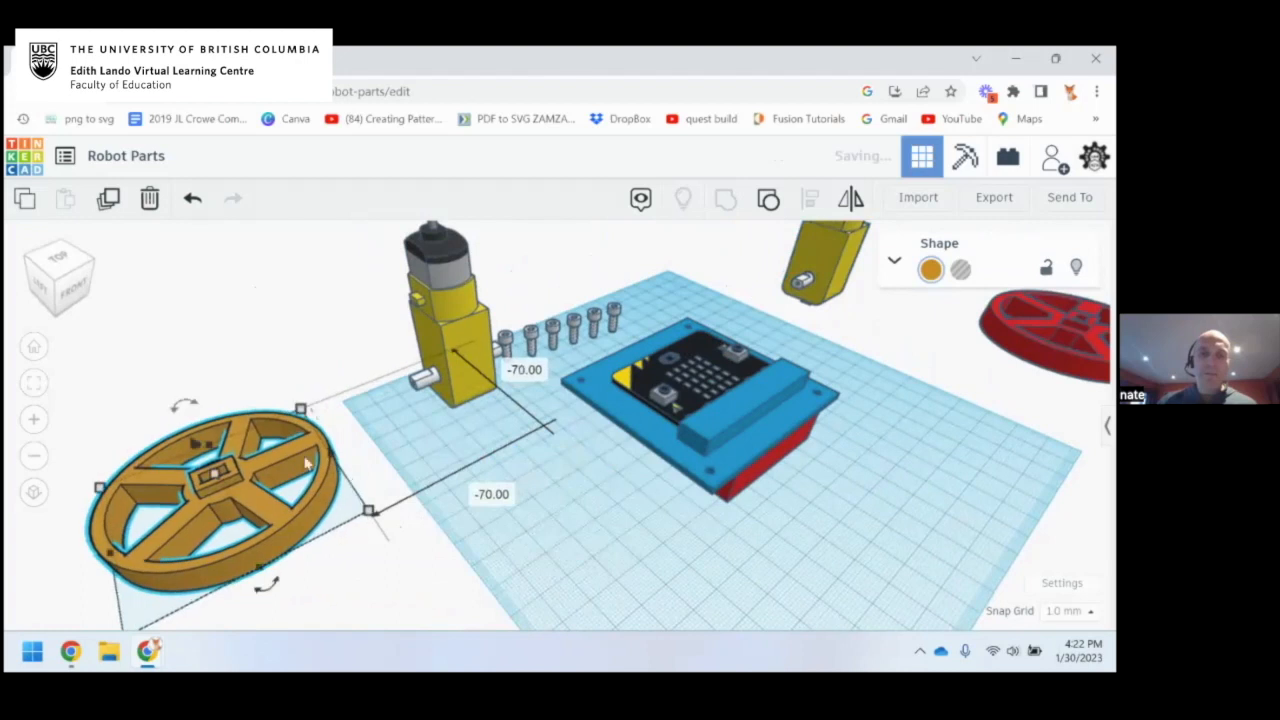
click(583, 502)
Examine the nearest gearmotor, the micro:bit holder and the orange wheel from several angles, selecting each part in turn
right_drag(587, 461, 603, 488)
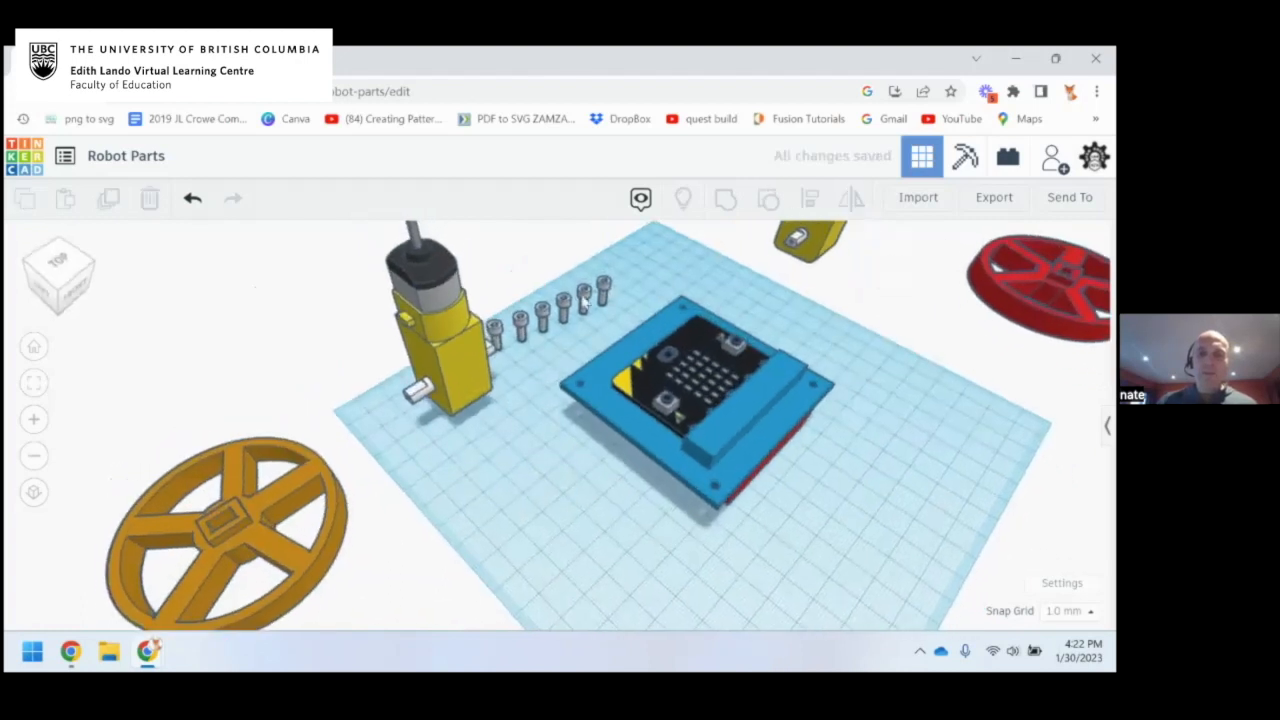
click(468, 350)
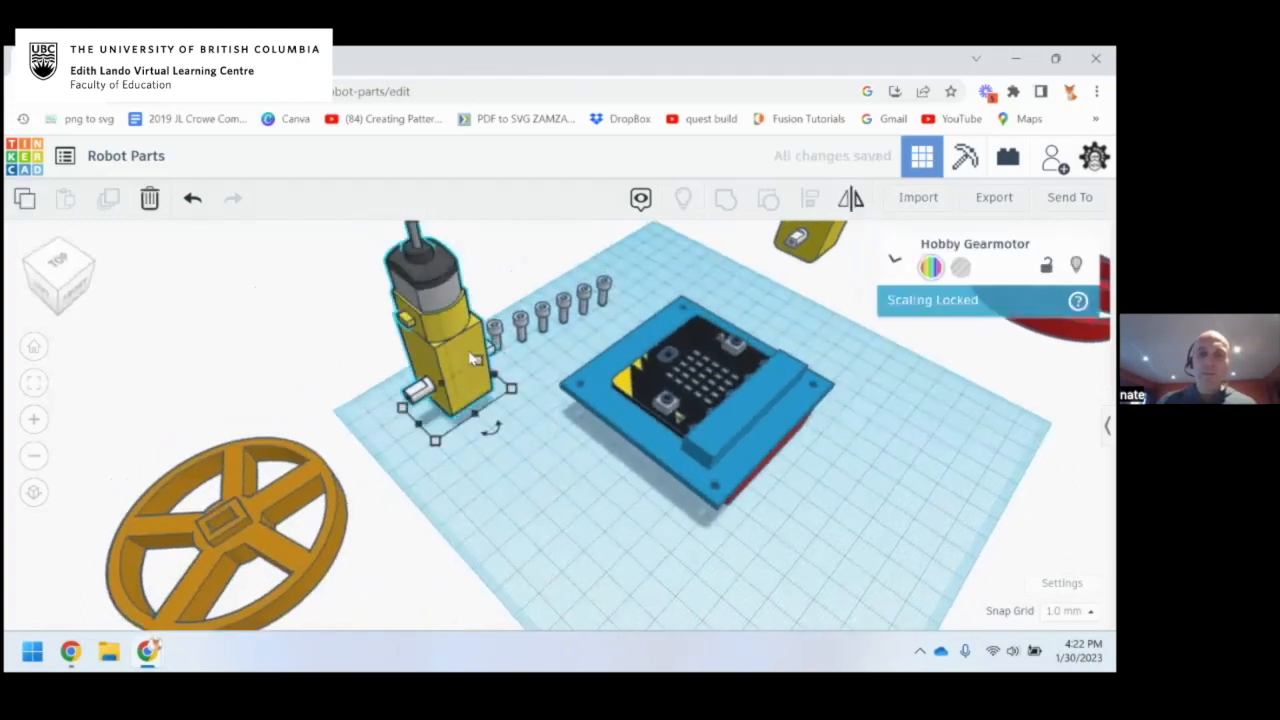
click(615, 424)
right_drag(659, 547, 550, 527)
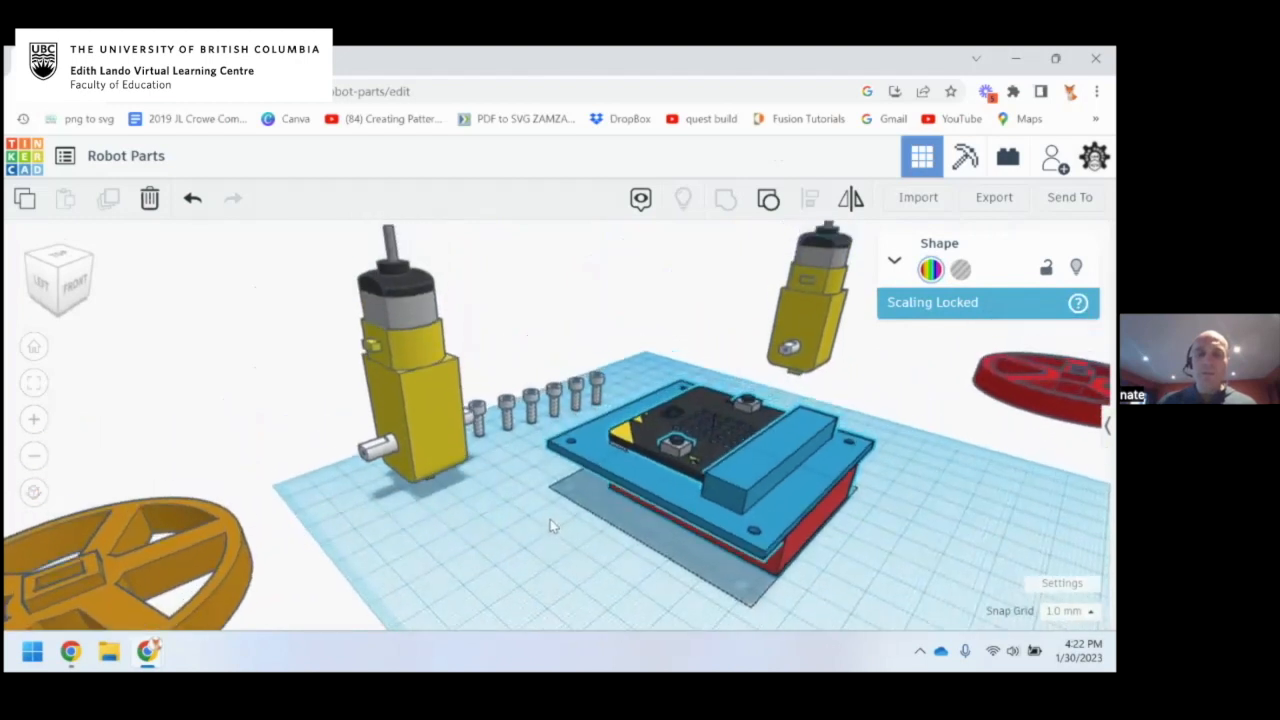
scroll(550, 525, down, 2)
middle_drag(550, 530, 551, 491)
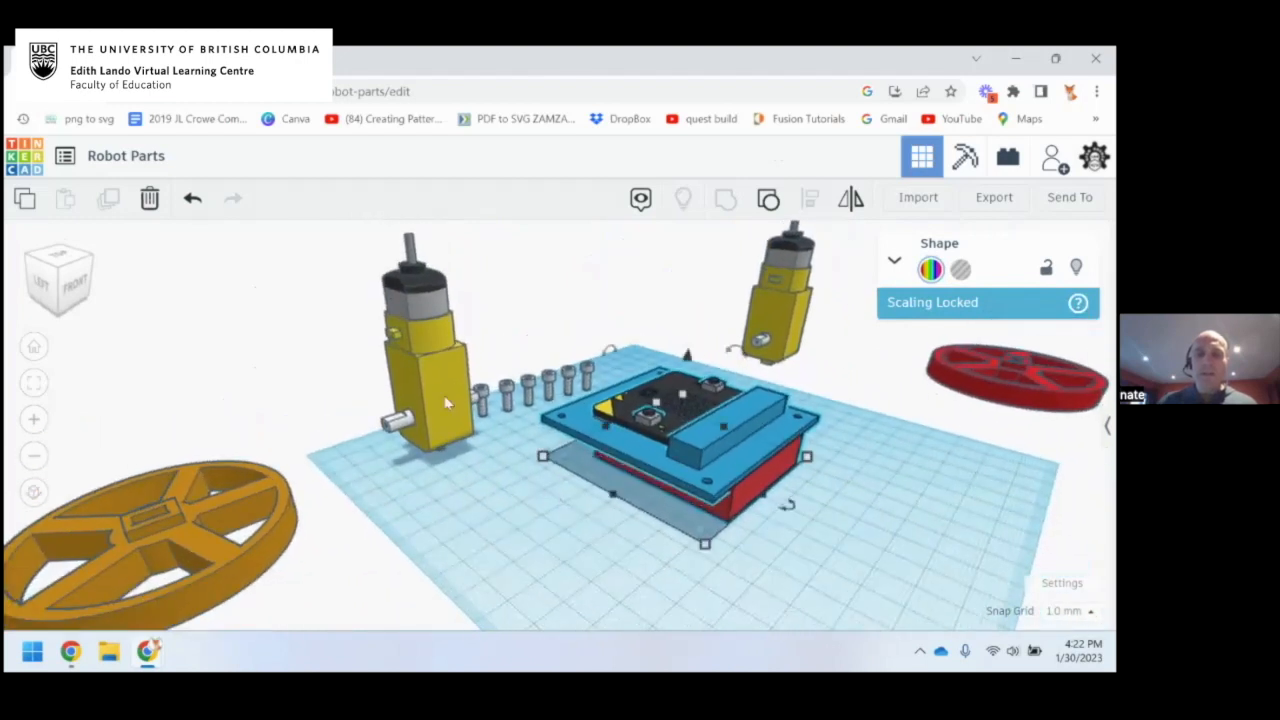
click(518, 458)
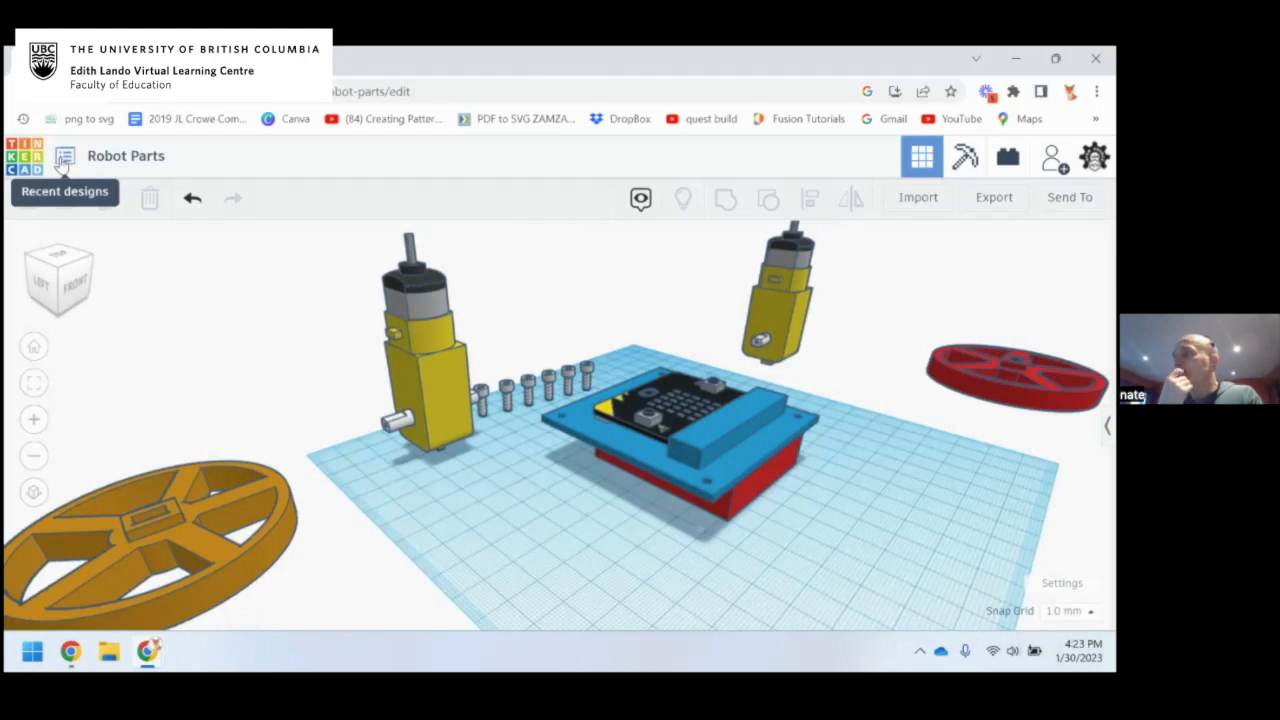
mouse_move(522, 427)
right_down()
mouse_move(533, 474)
mouse_move(506, 418)
right_up()
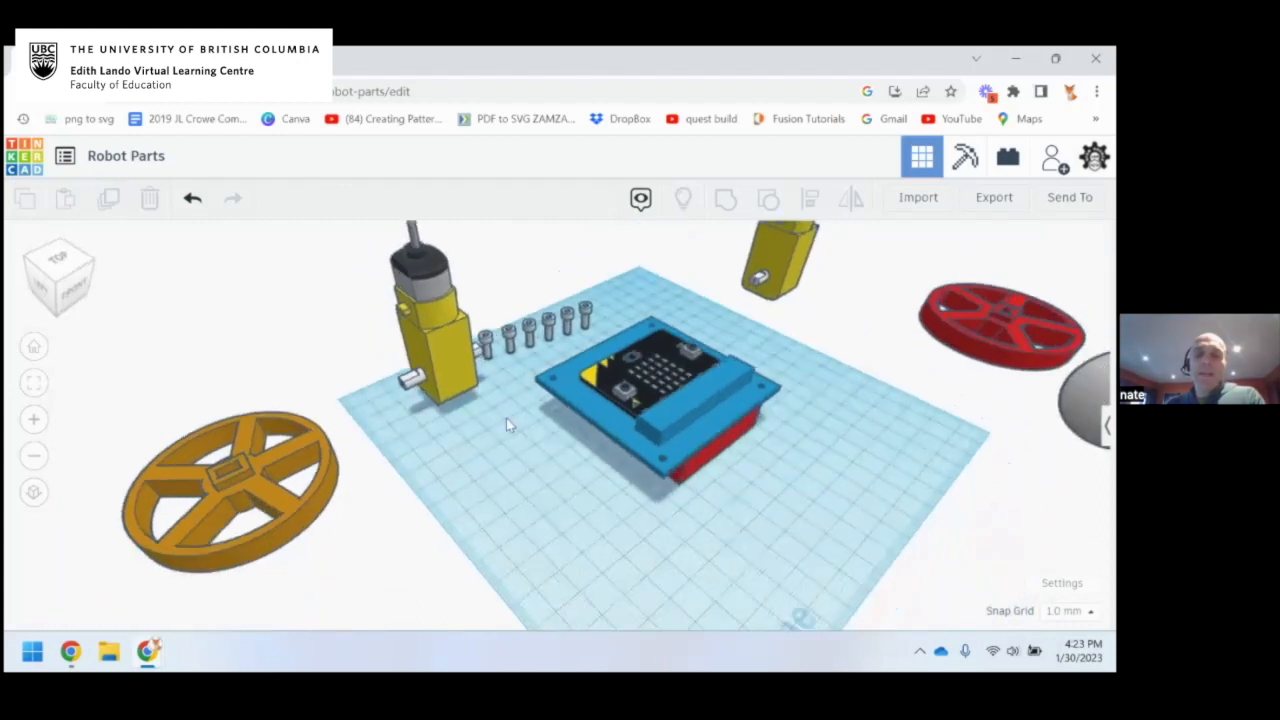
click(450, 330)
click(236, 463)
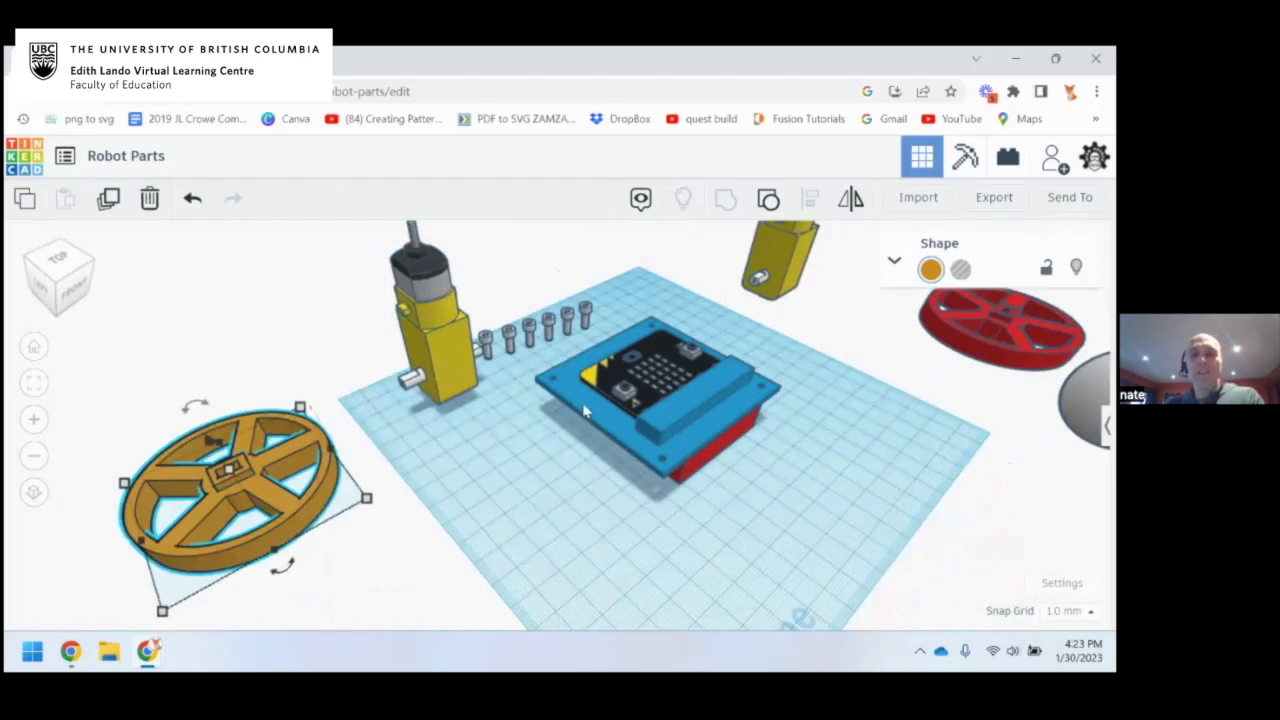
Move the white sphere slightly nearer the front, keeping it off the workplane beside the red wheel
right_drag(586, 416, 467, 421)
click(1045, 400)
drag(1059, 399, 1020, 437)
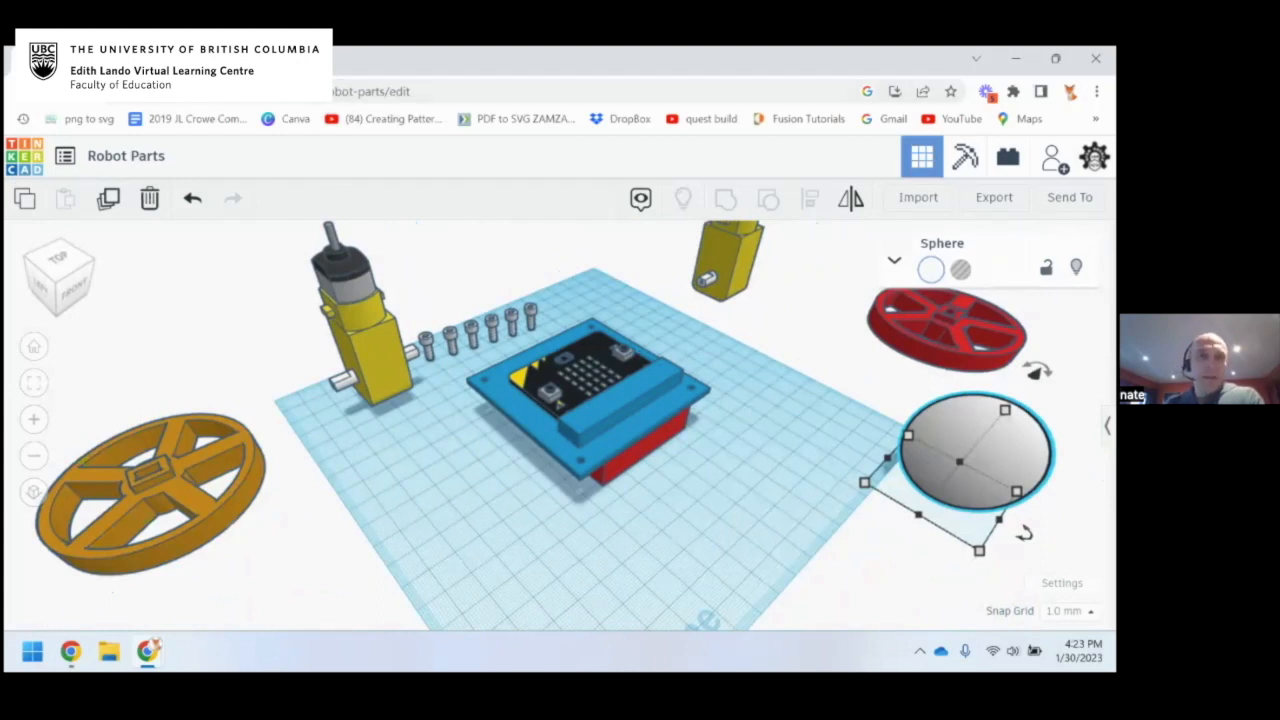
Open the Tinkercad Robot design presentation from Google Drive in a new browser tab and show its Design a Robot chassis slide
click(237, 59)
drag(260, 59, 1114, 110)
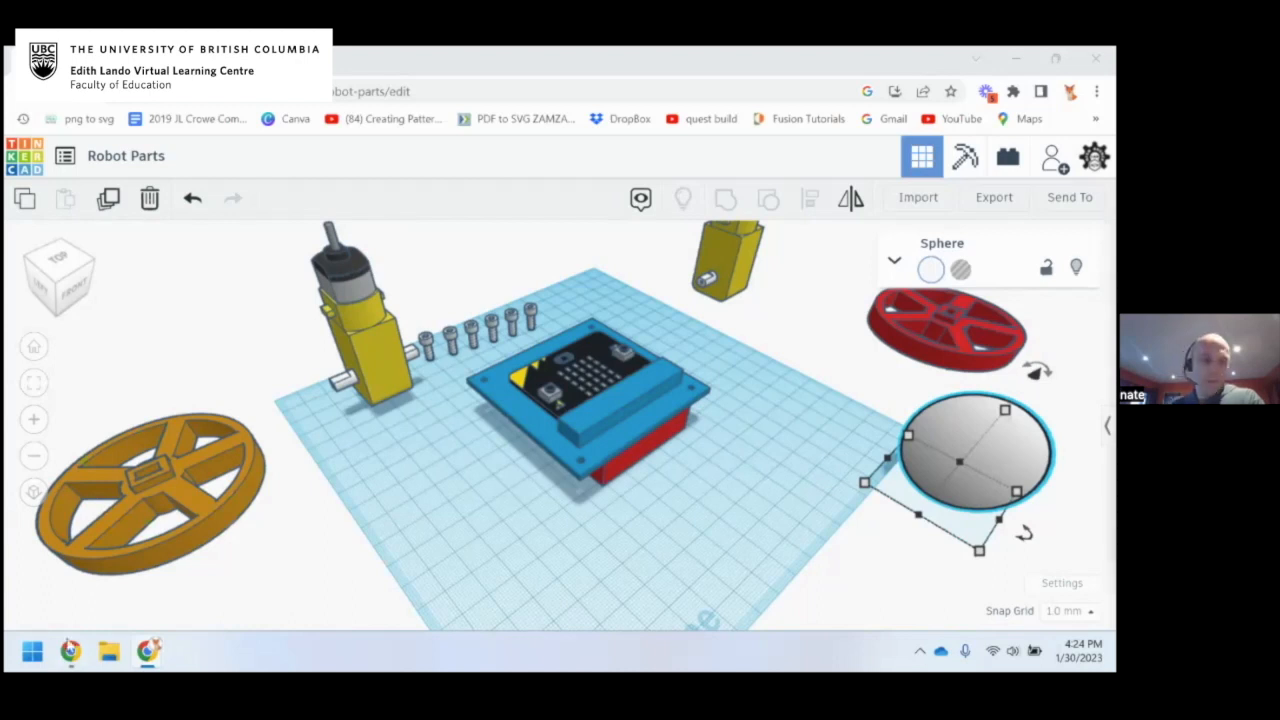
mouse_move(148, 651)
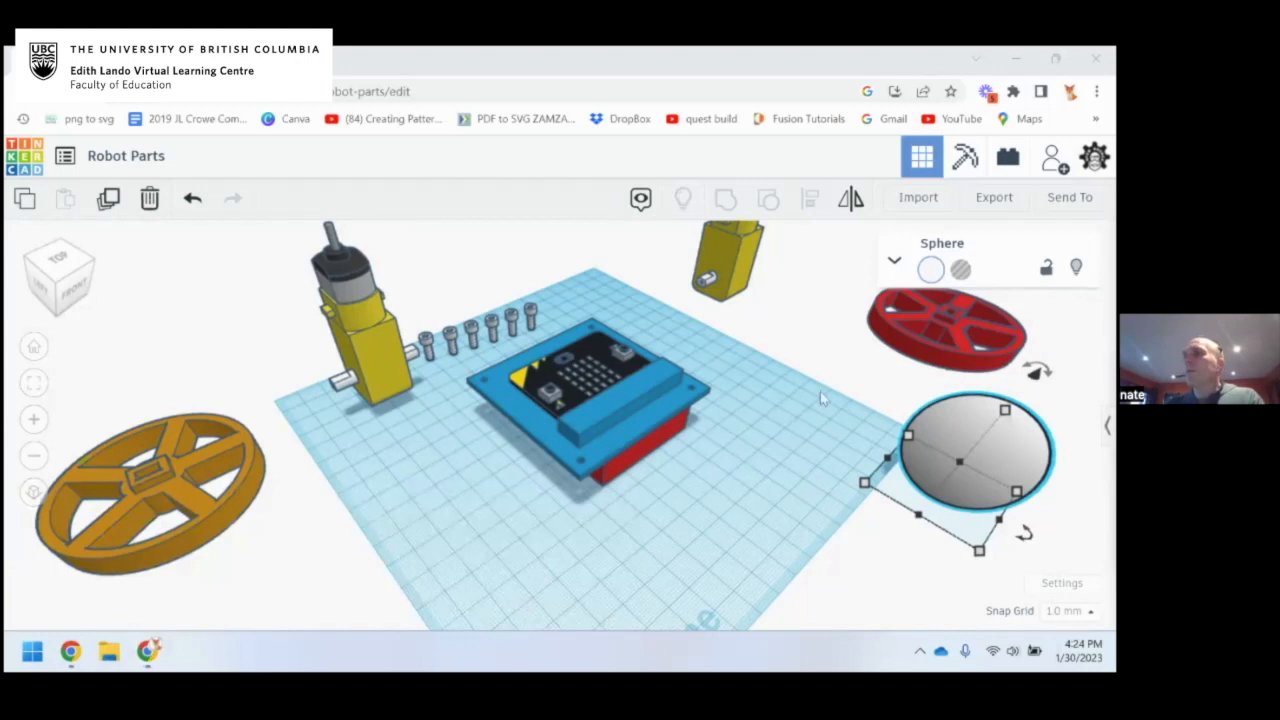
key(ctrl+t)
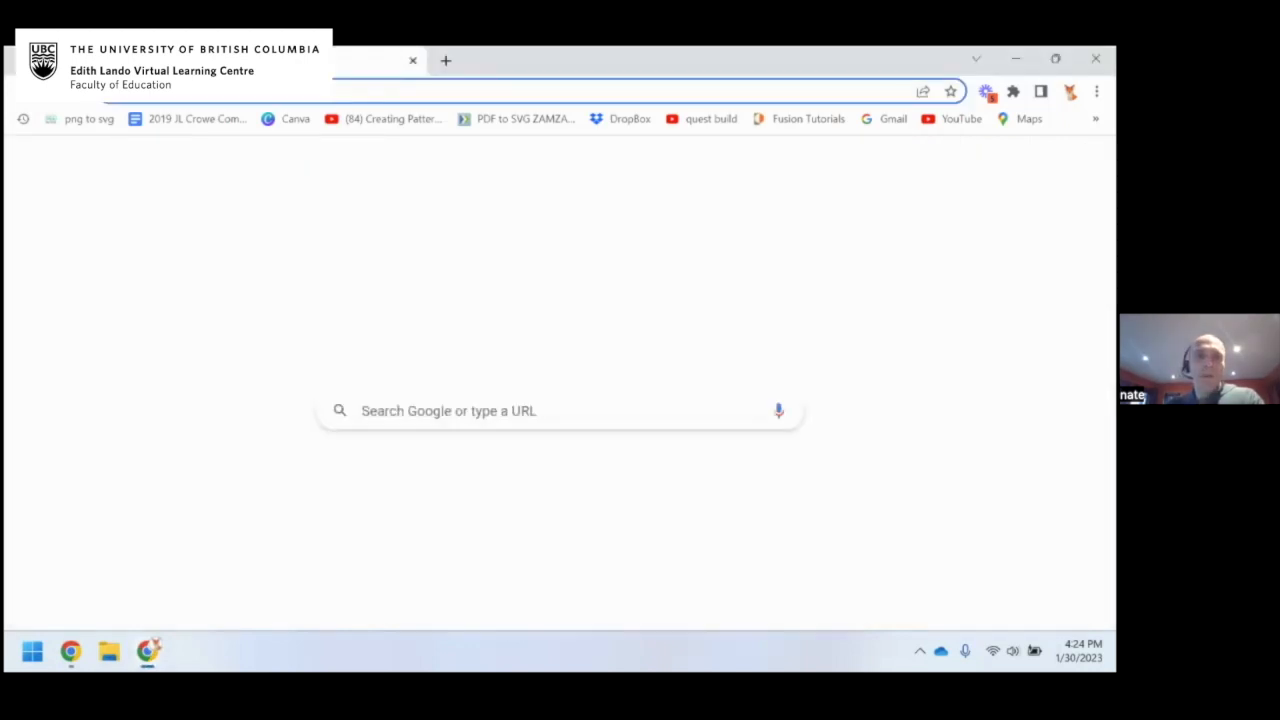
click(1032, 165)
click(880, 333)
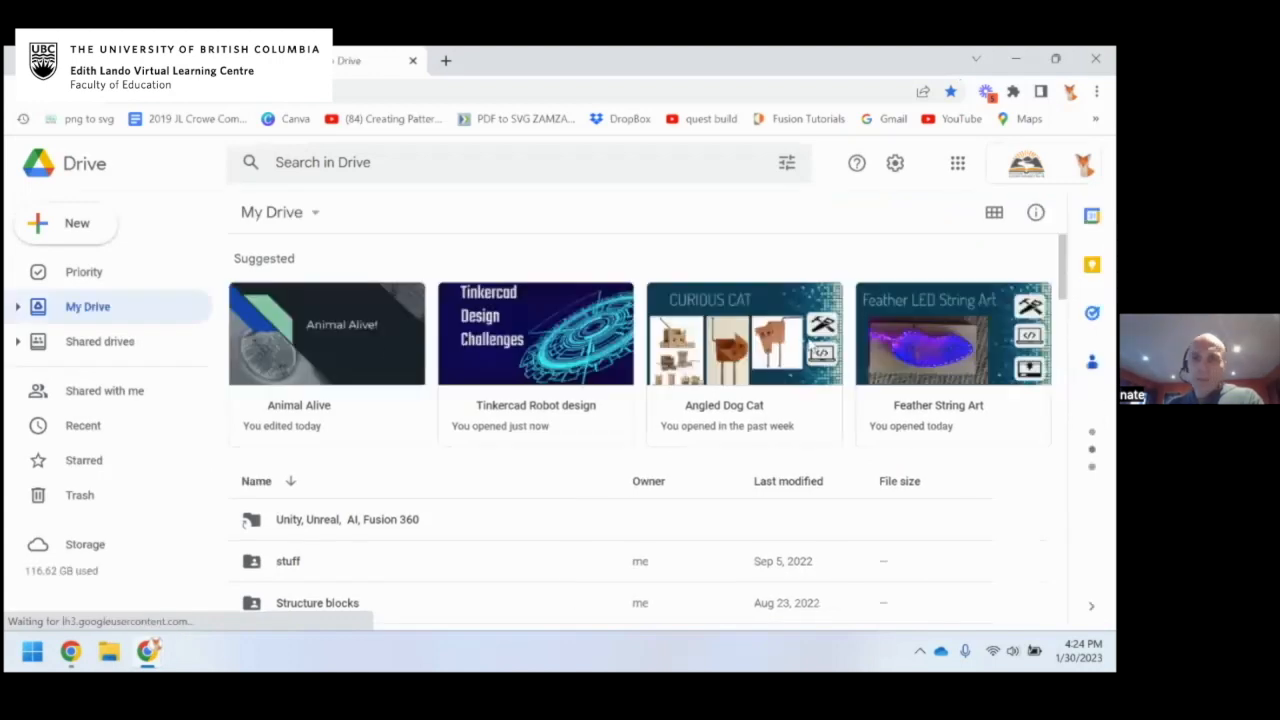
click(553, 345)
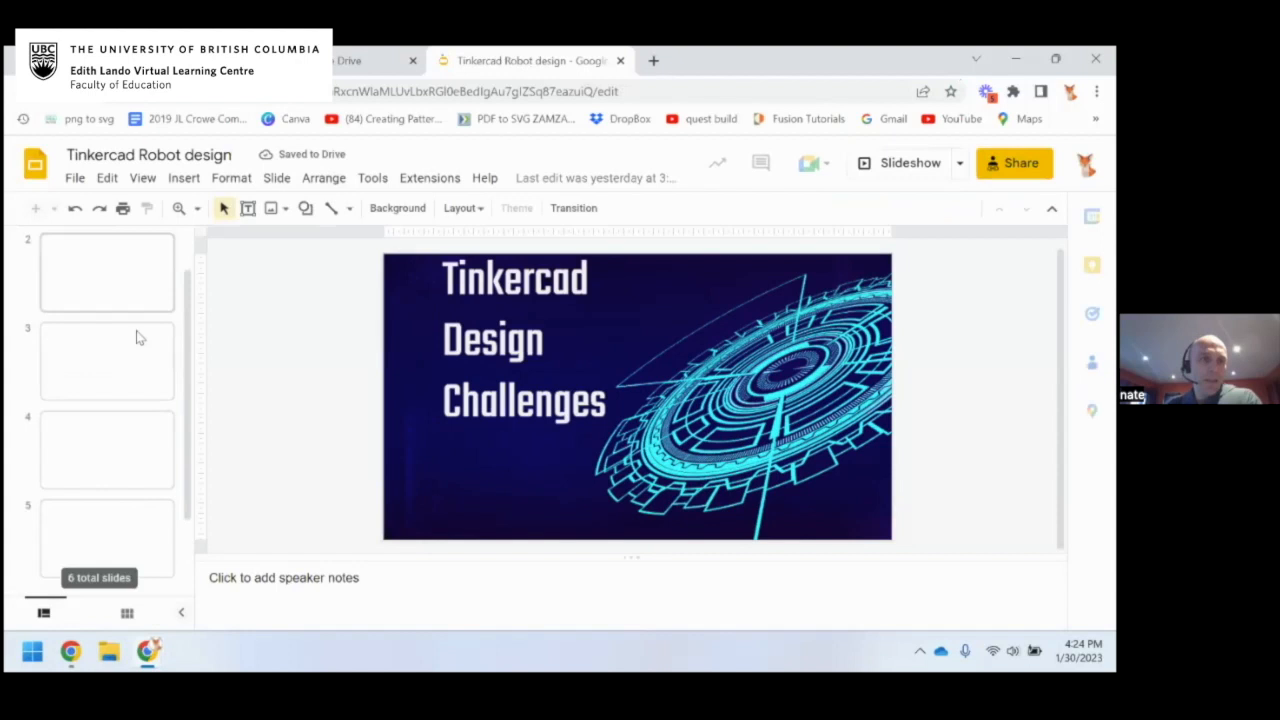
click(145, 357)
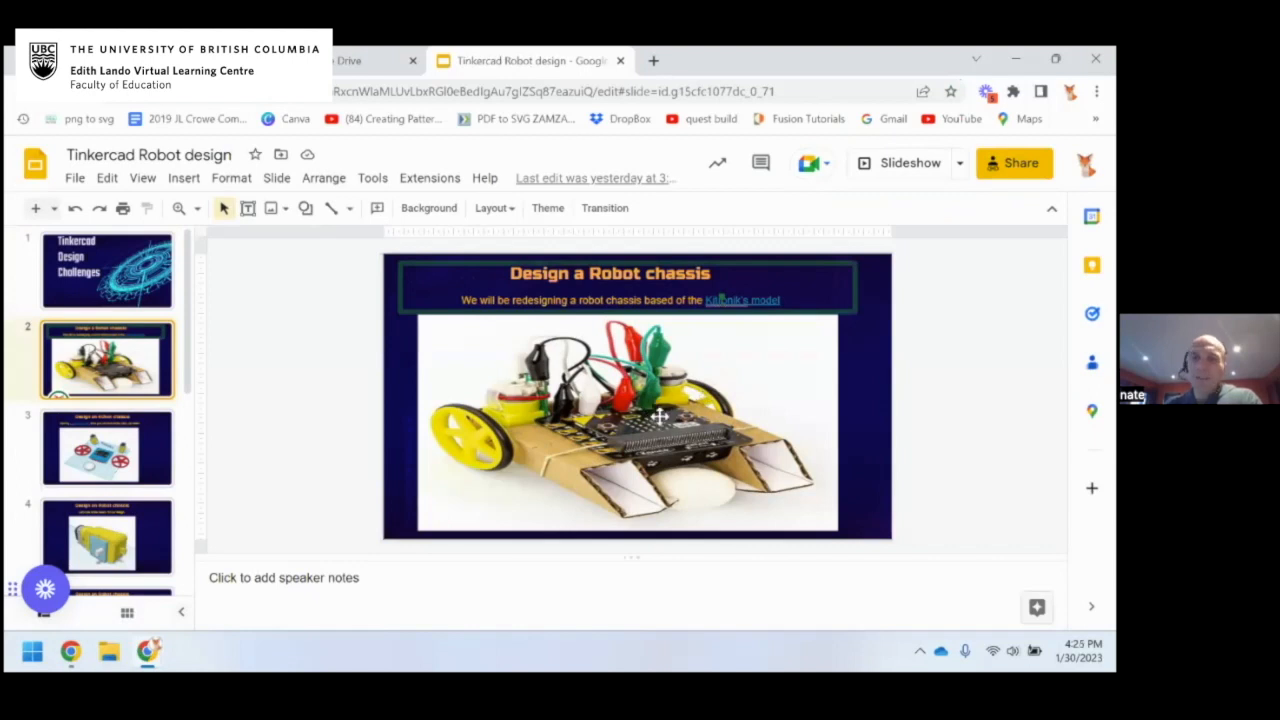
Switch back to the Robot Parts design in Tinkercad and select the nearest gearmotor
click(118, 61)
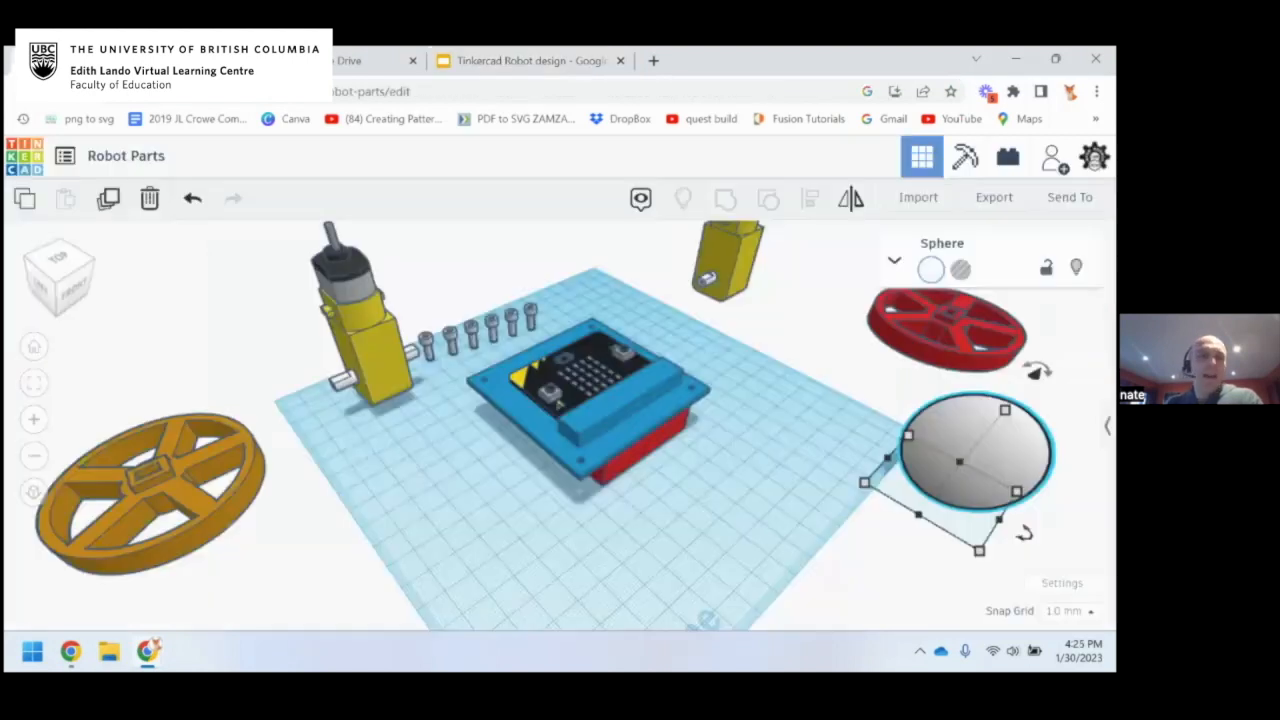
right_drag(398, 448, 505, 442)
scroll(500, 445, up, 4)
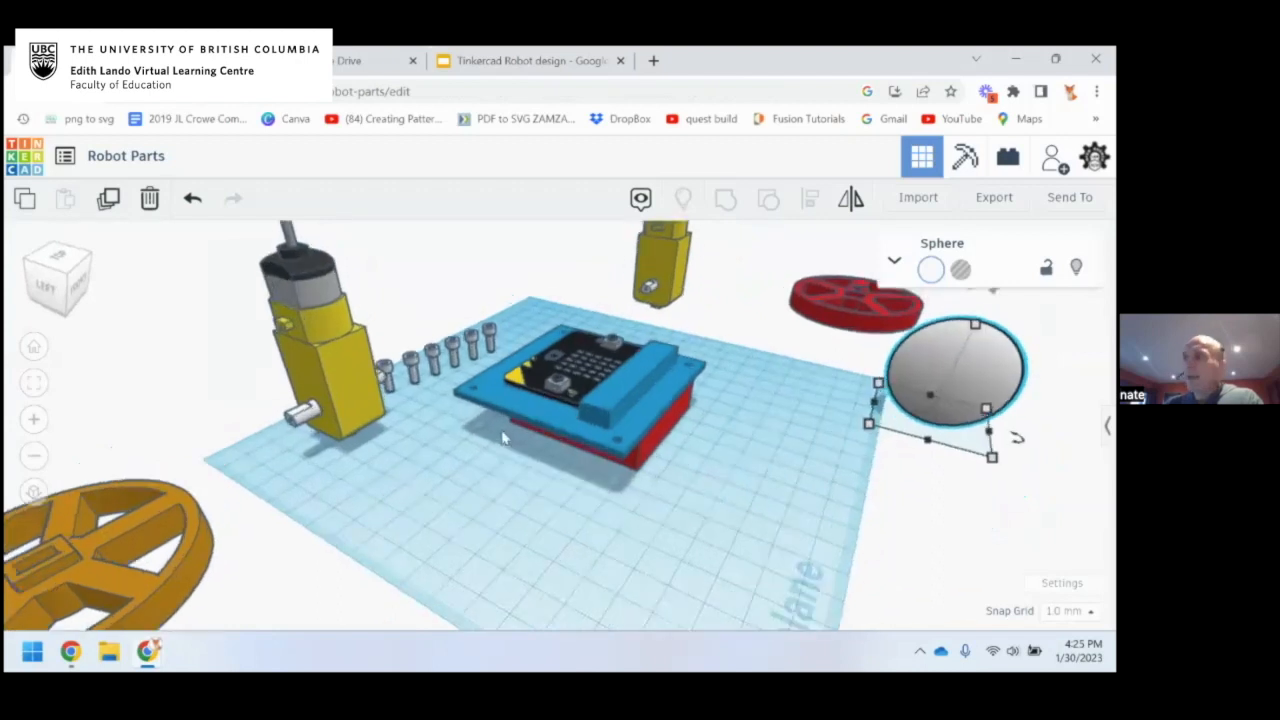
scroll(427, 441, down, 3)
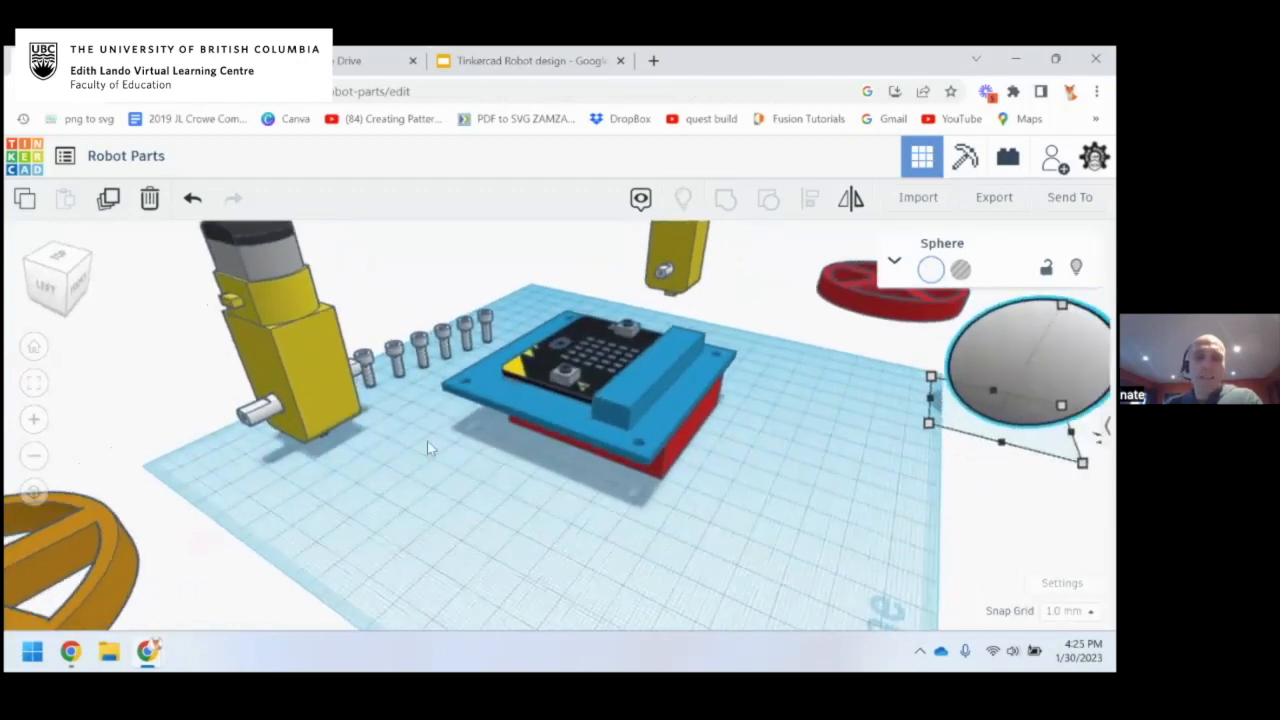
click(311, 358)
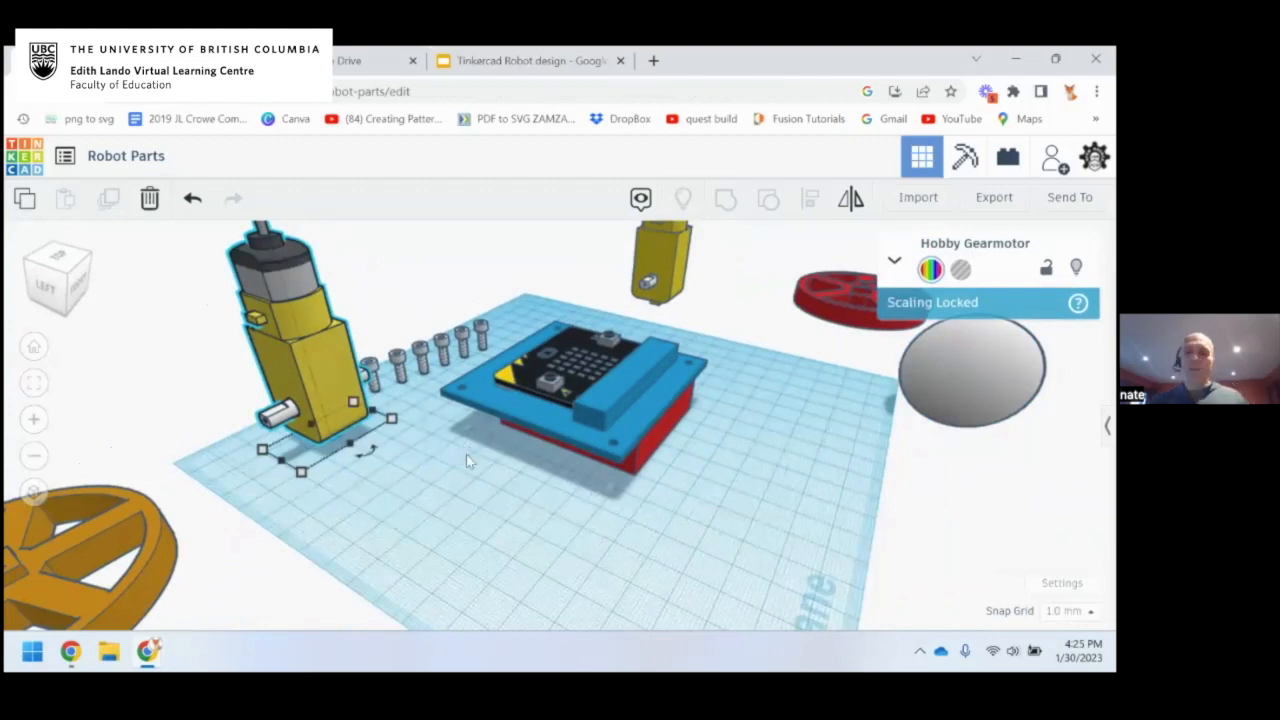
Expand the shapes library and place a red box on the workplane between the nearest gearmotor and the micro:bit holder
click(1107, 426)
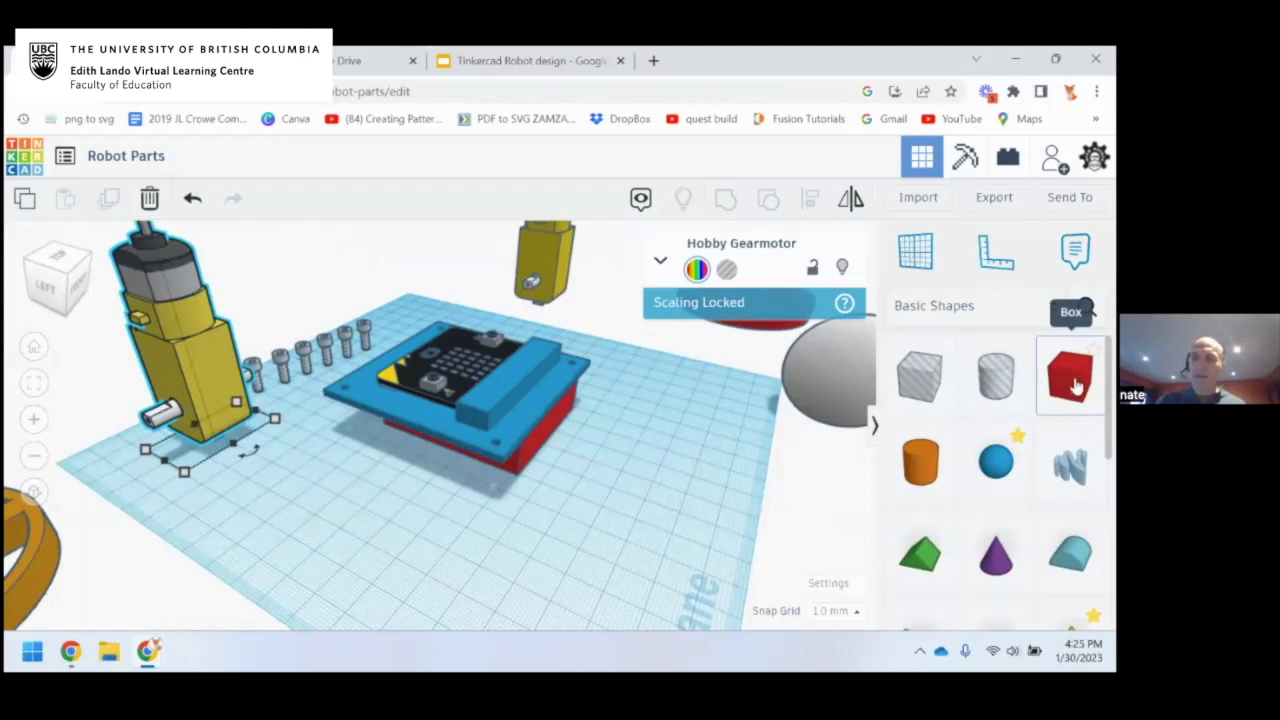
drag(1077, 383, 340, 479)
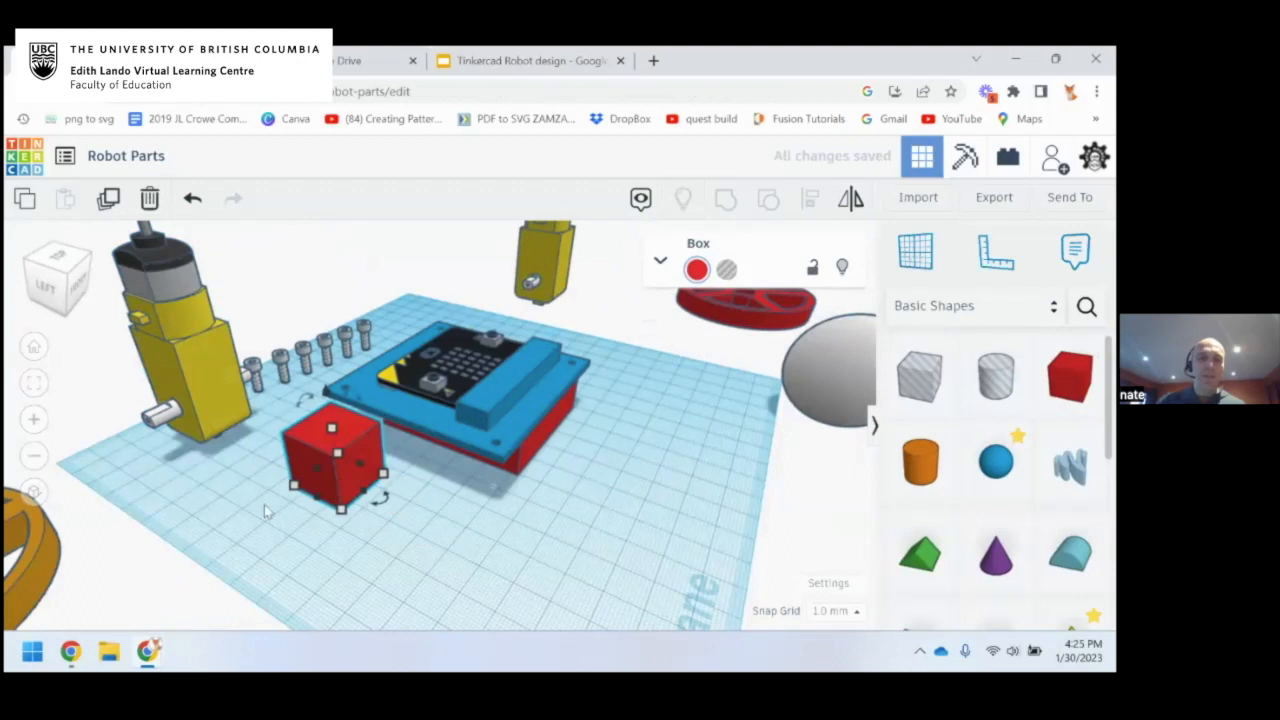
mouse_move(368, 455)
mouse_down()
mouse_move(680, 480)
mouse_move(640, 470)
mouse_move(680, 405)
mouse_move(607, 437)
mouse_move(362, 447)
mouse_move(378, 449)
mouse_up()
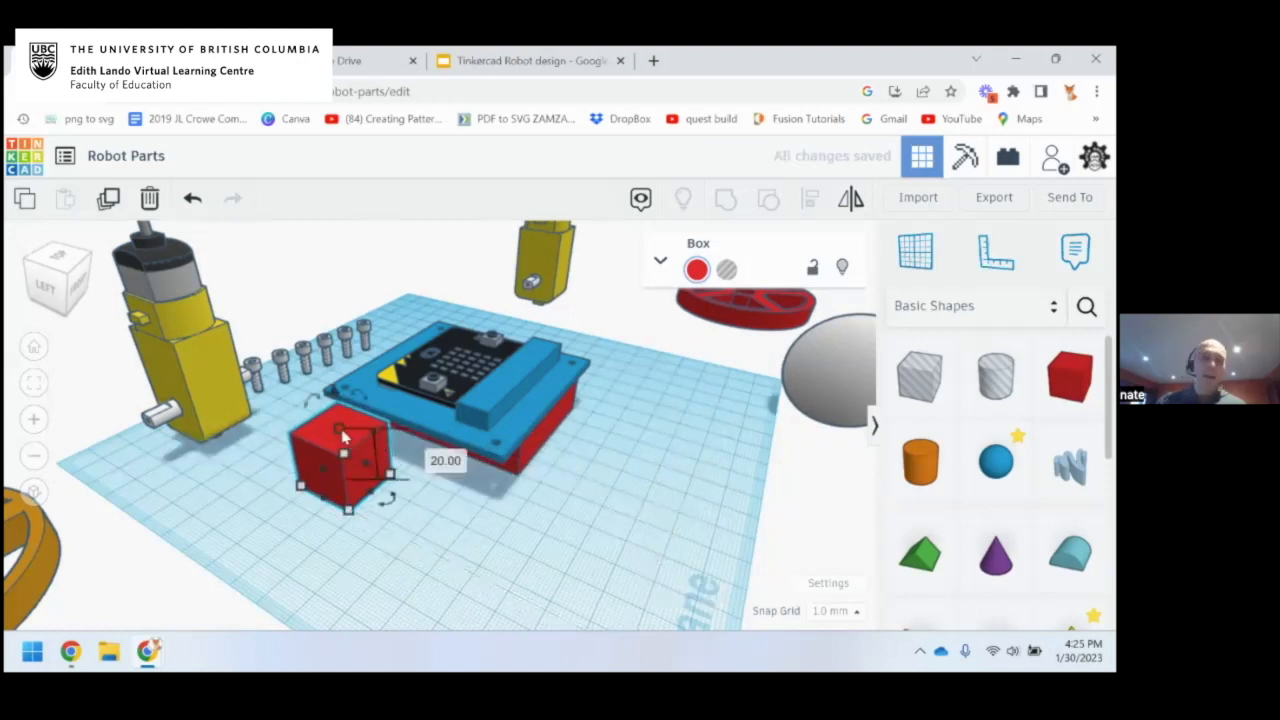
Stretch the red box's base to 22 by 24 mm, try raising its height to 31 mm, and undo the height change
mouse_move(348, 509)
mouse_down()
mouse_move(356, 572)
mouse_move(343, 520)
mouse_up()
drag(338, 437, 335, 400)
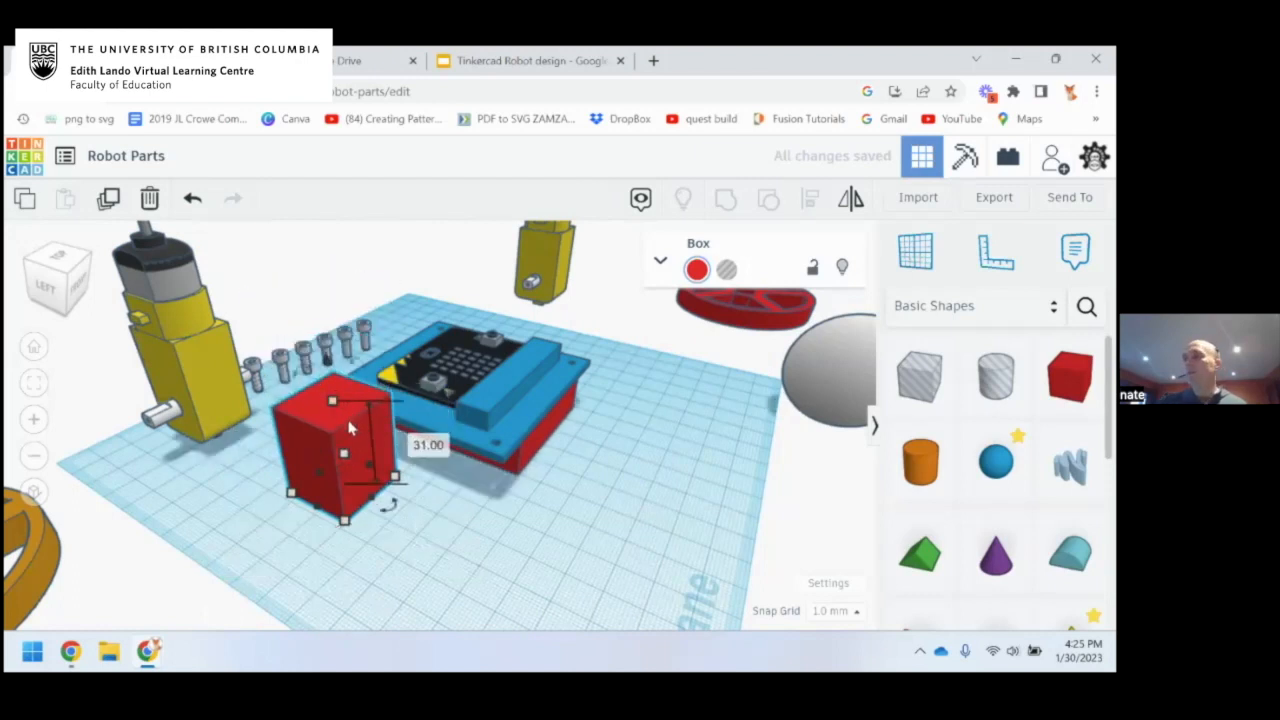
key(ctrl+z)
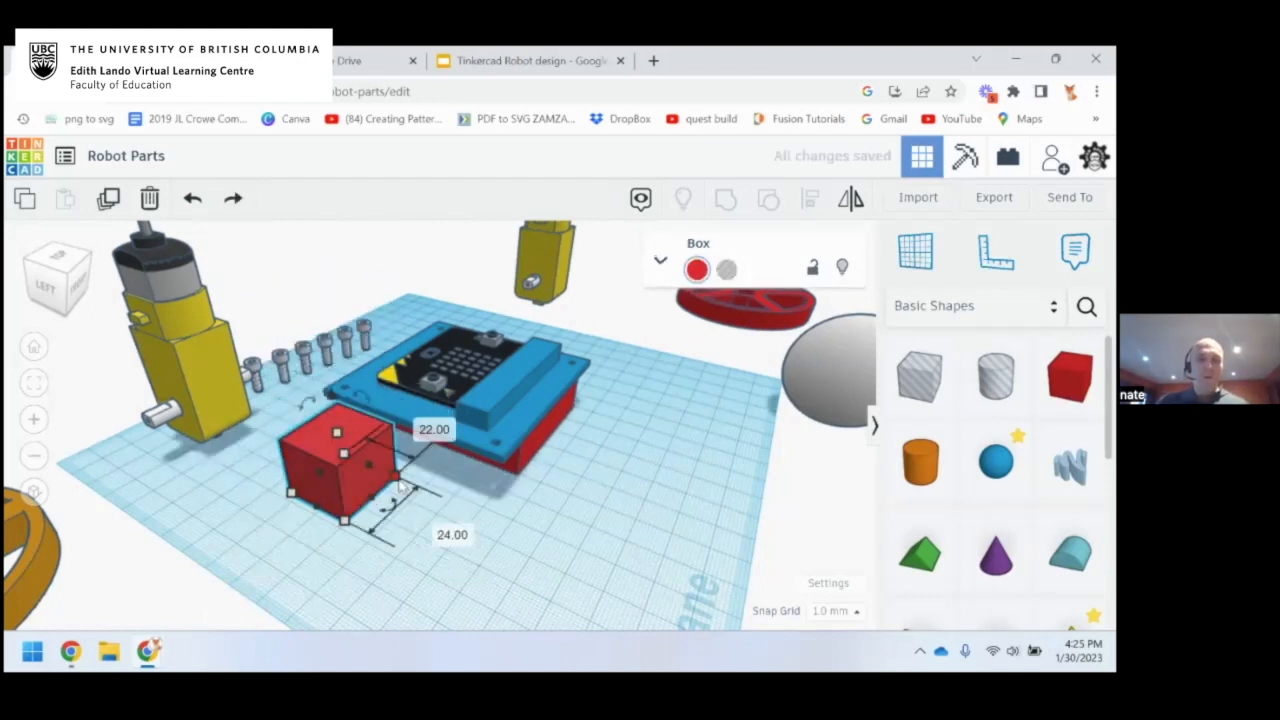
Set both base dimensions of the red box to exactly 30 mm
scroll(397, 486, up, 4)
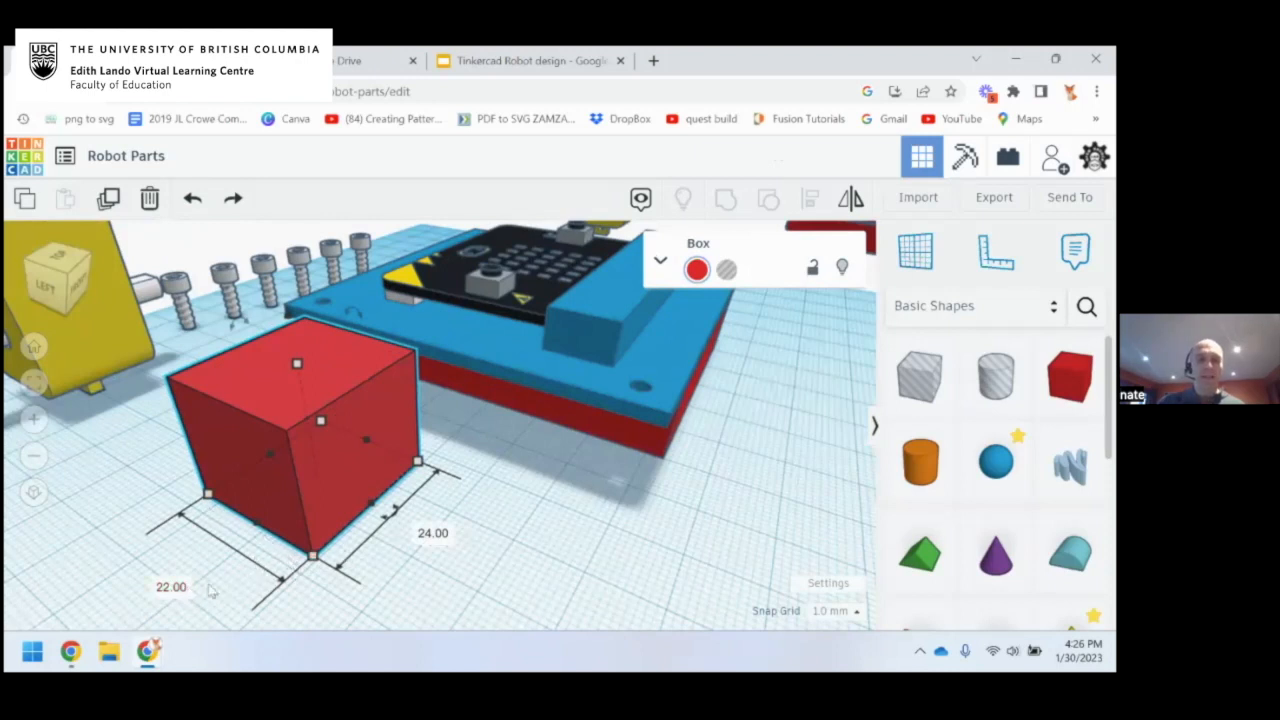
click(174, 587)
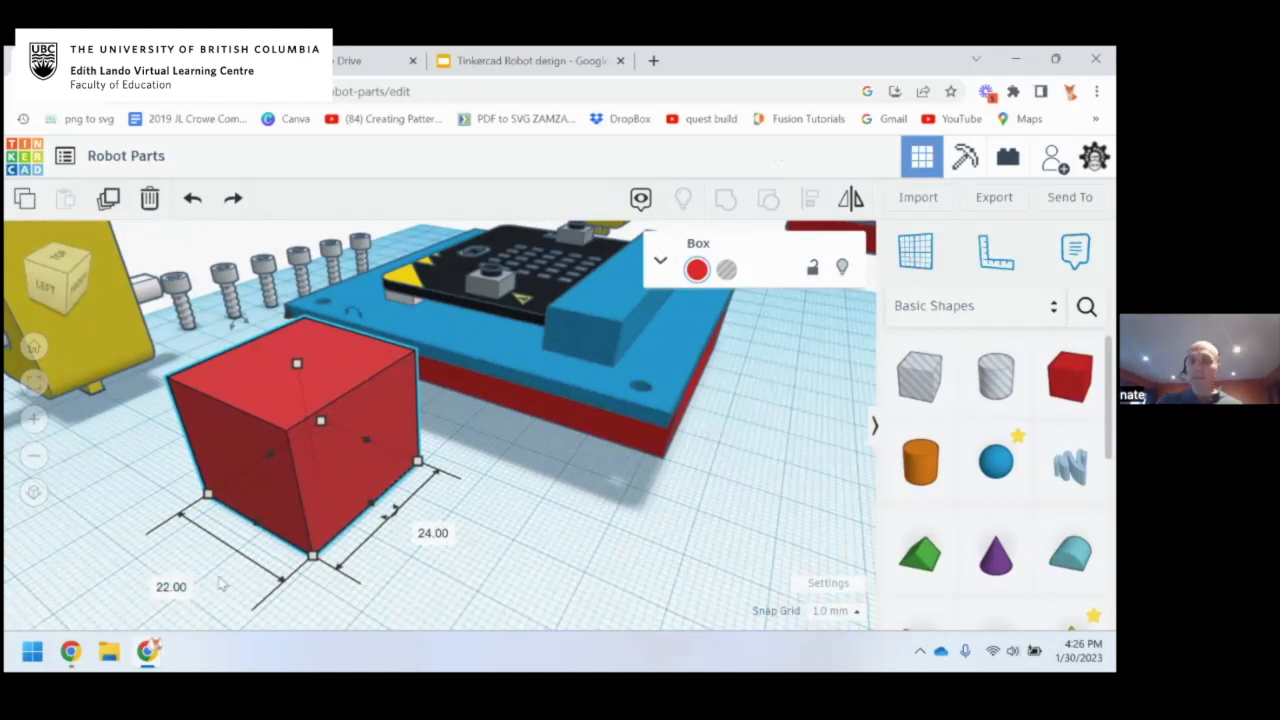
text(3)
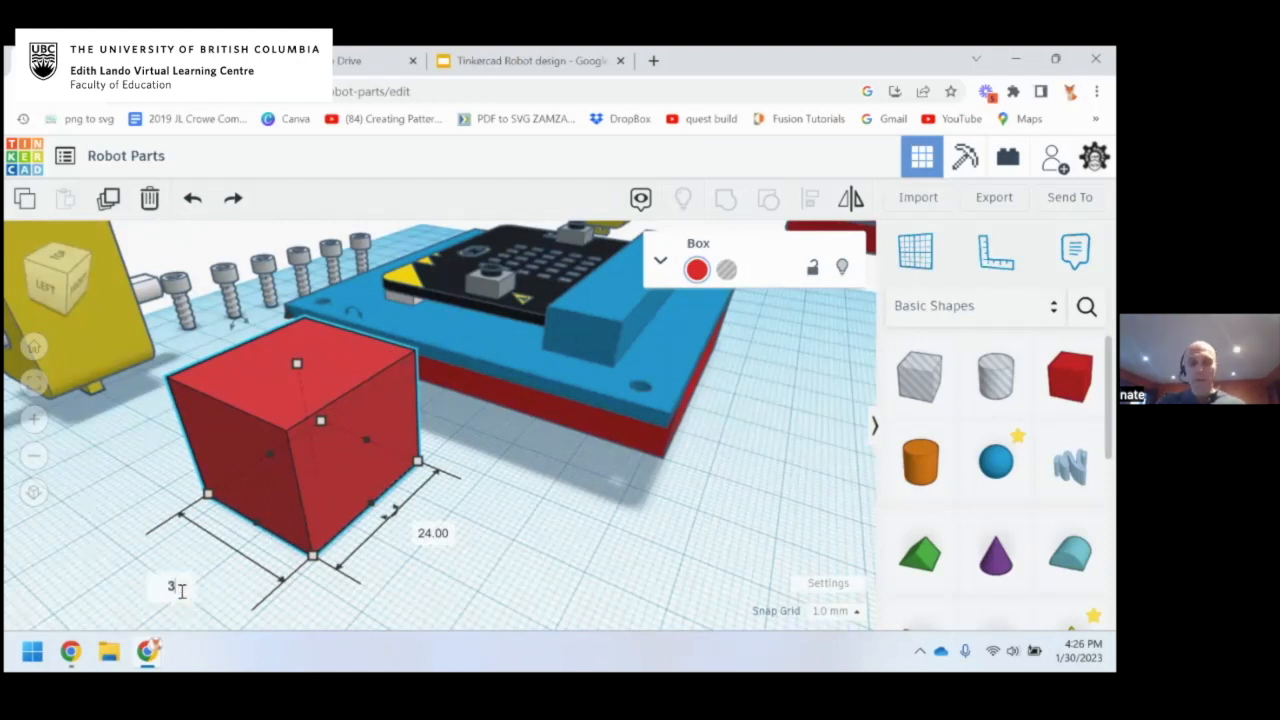
text(0)
key(Return)
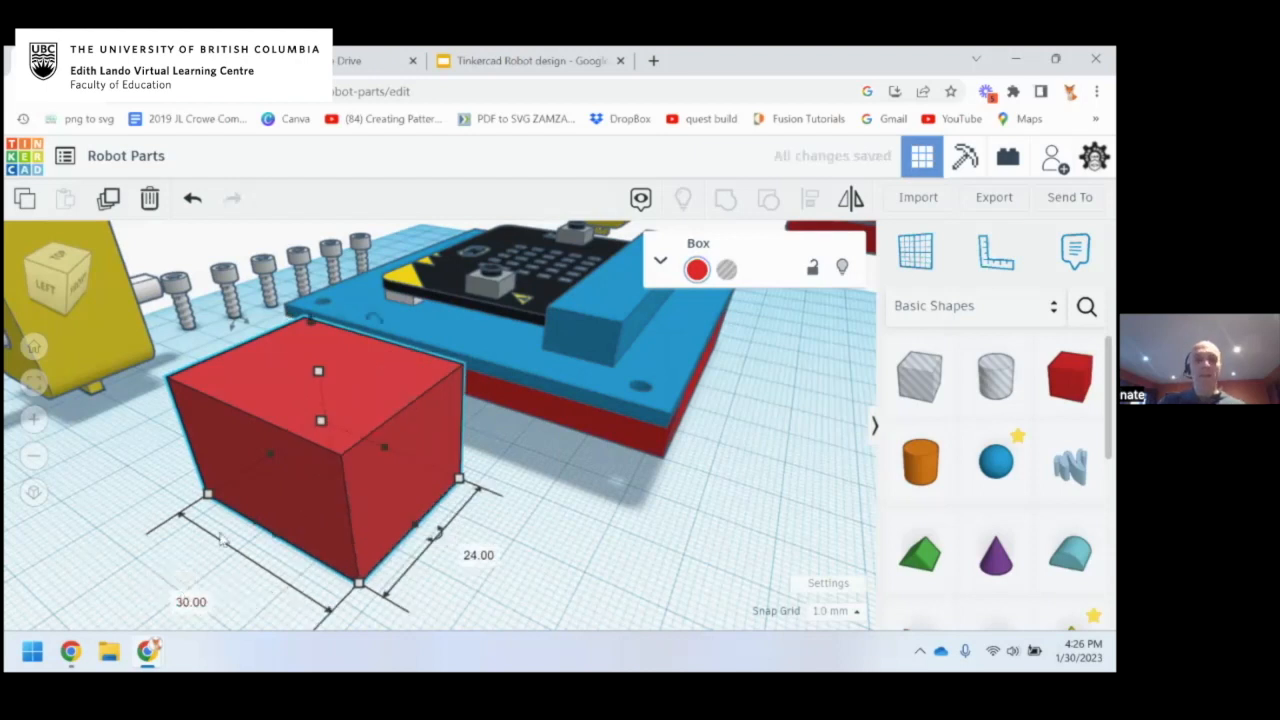
click(478, 555)
key(BackSpace)
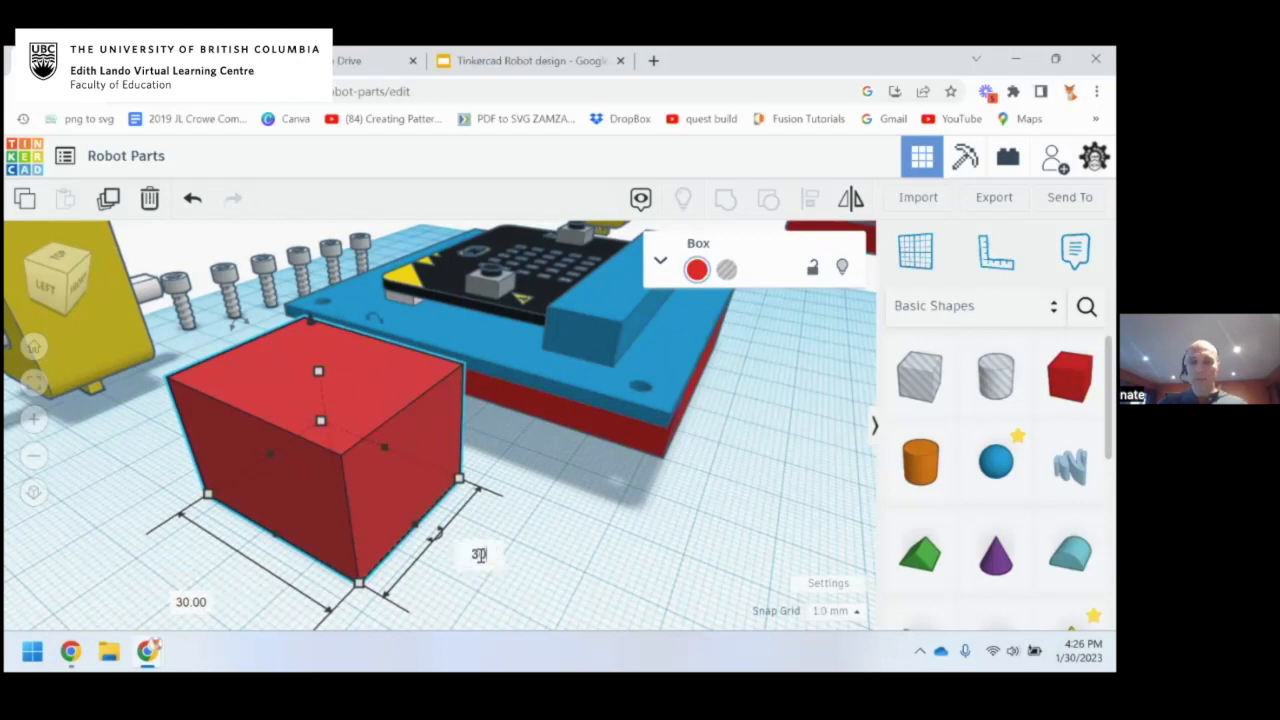
text(30)
key(Return)
Set the red box's height to 30 mm
right_drag(486, 543, 524, 549)
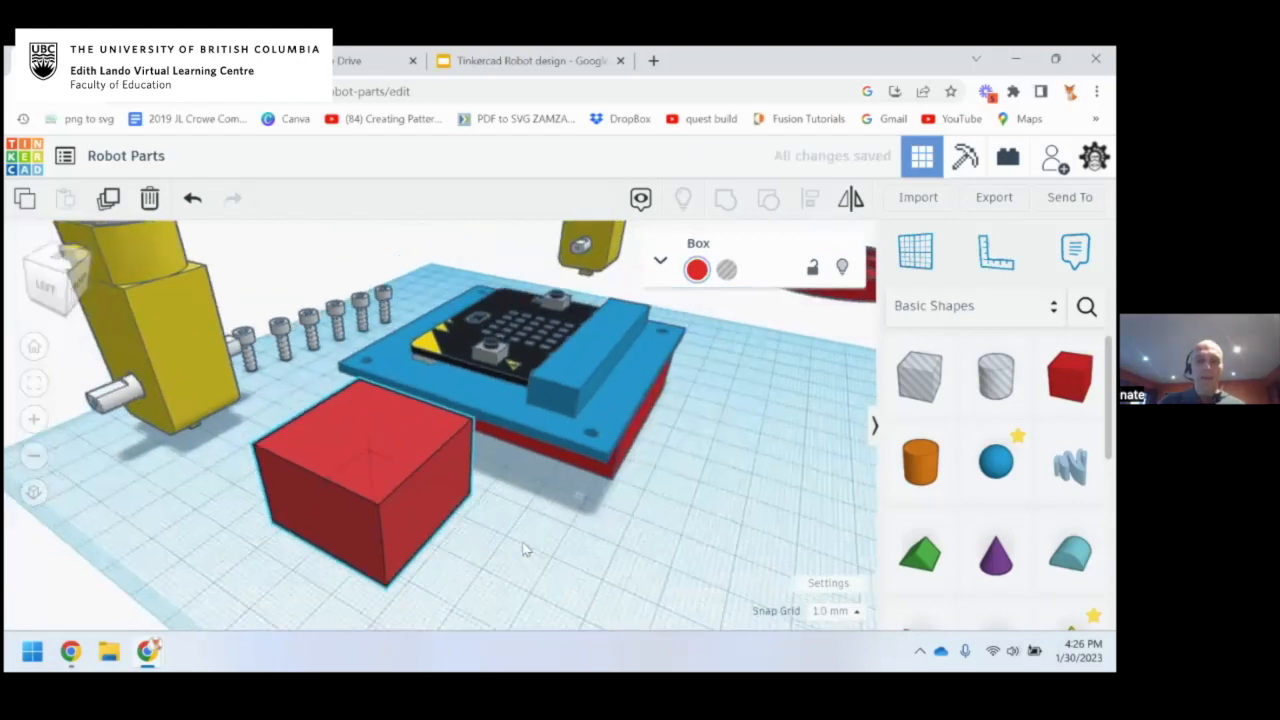
middle_drag(524, 549, 528, 474)
click(391, 472)
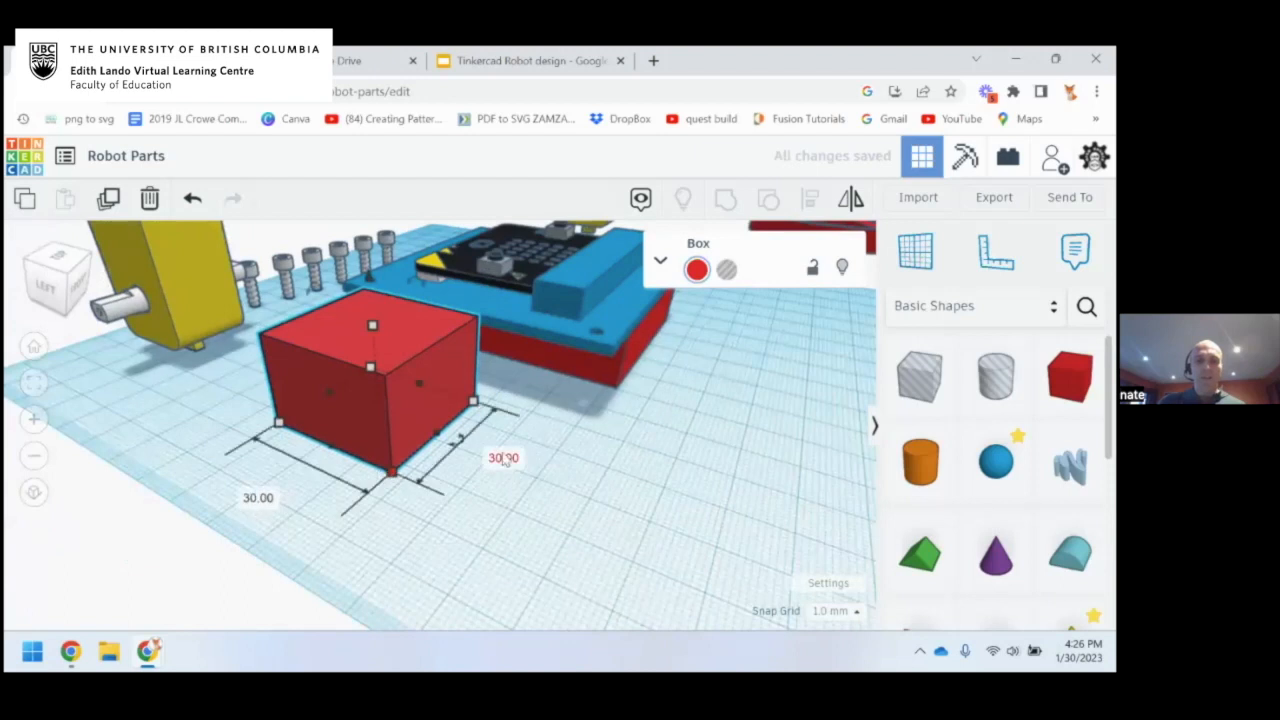
click(373, 326)
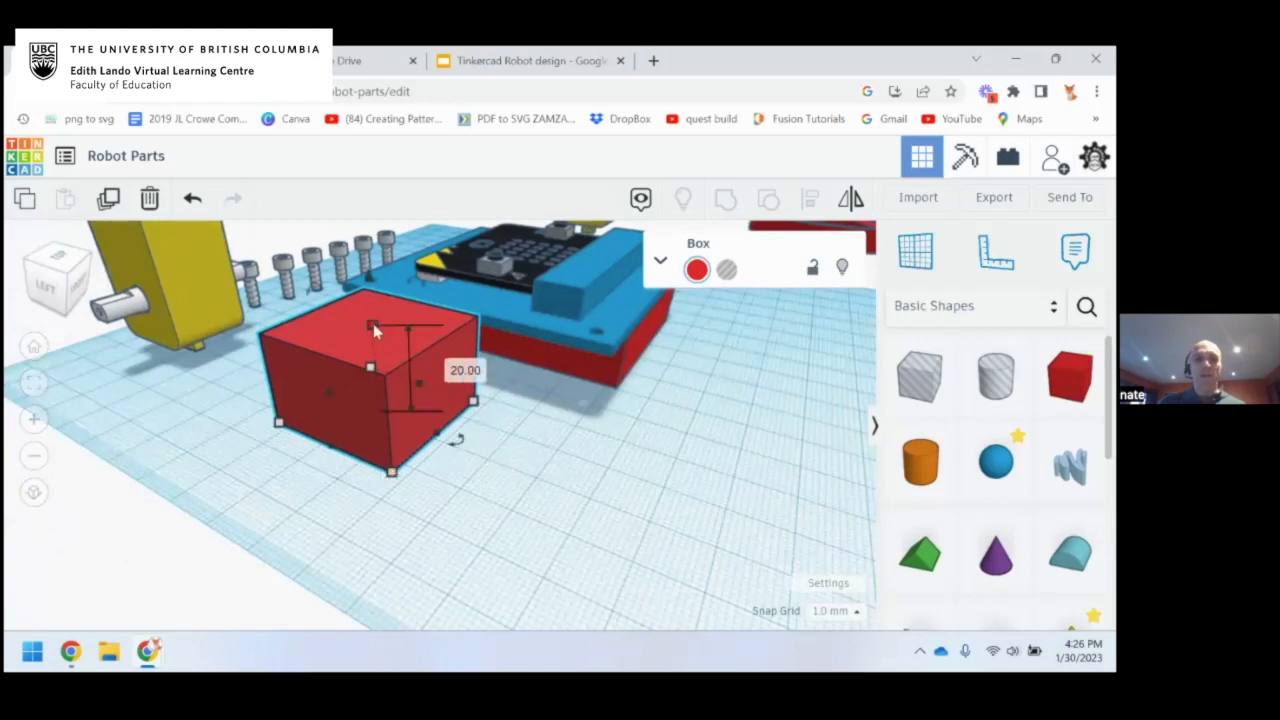
click(466, 370)
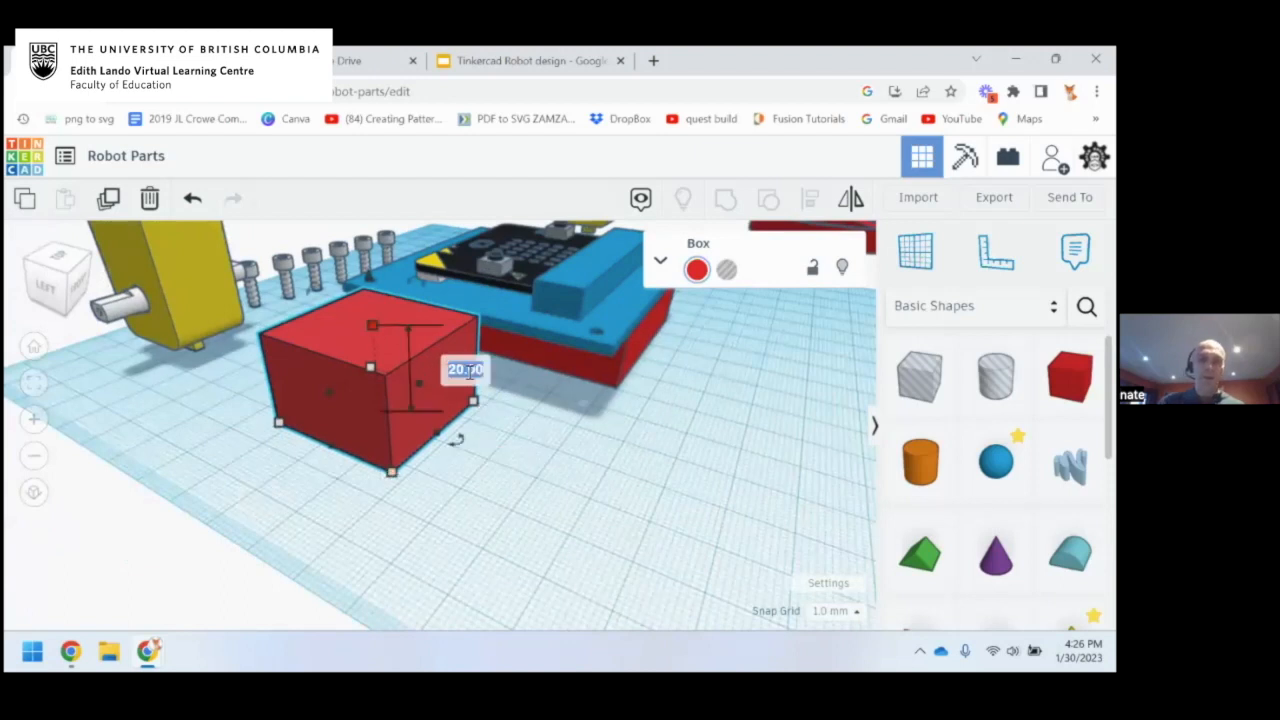
text(30)
key(Return)
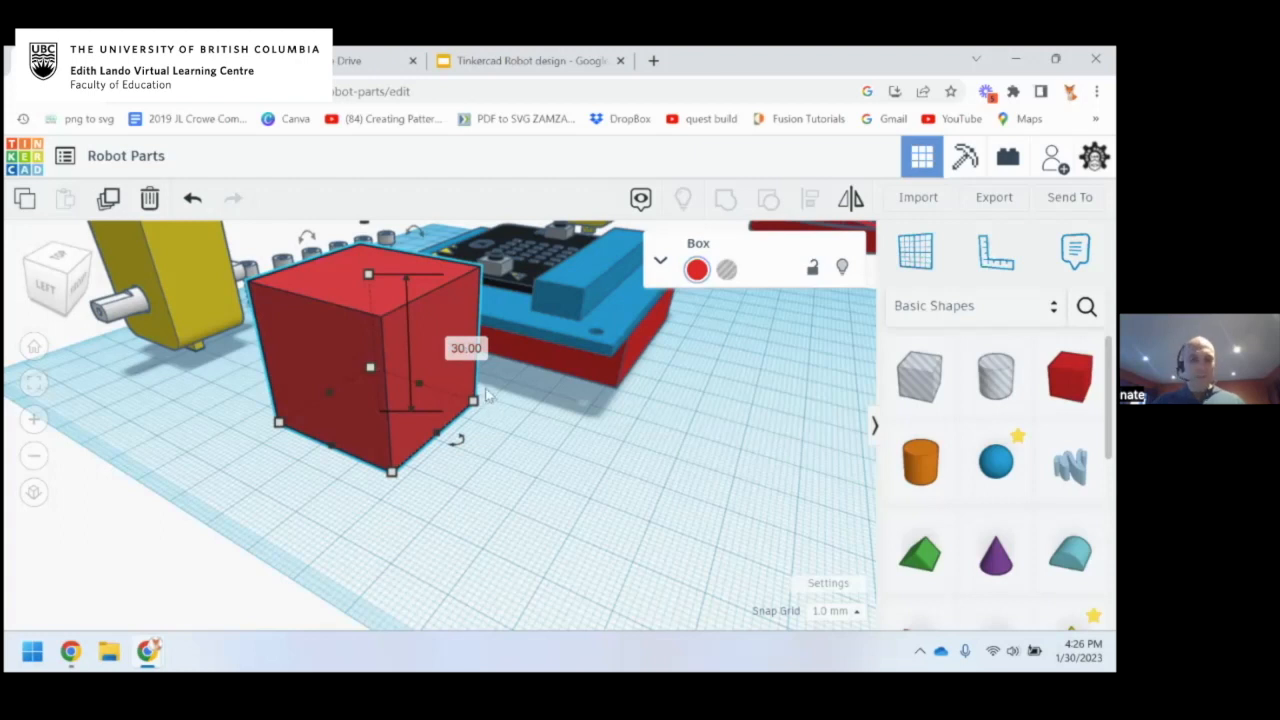
Undo the typed height and base size changes on the red box
click(193, 199)
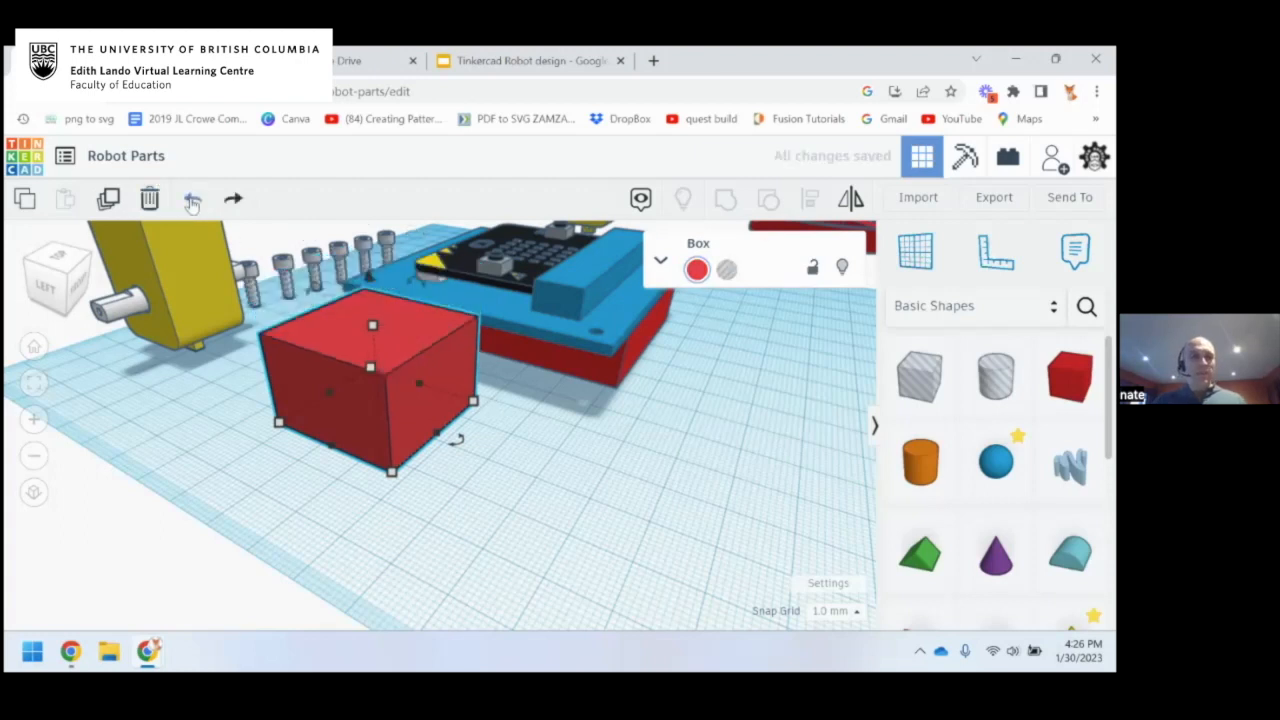
click(193, 199)
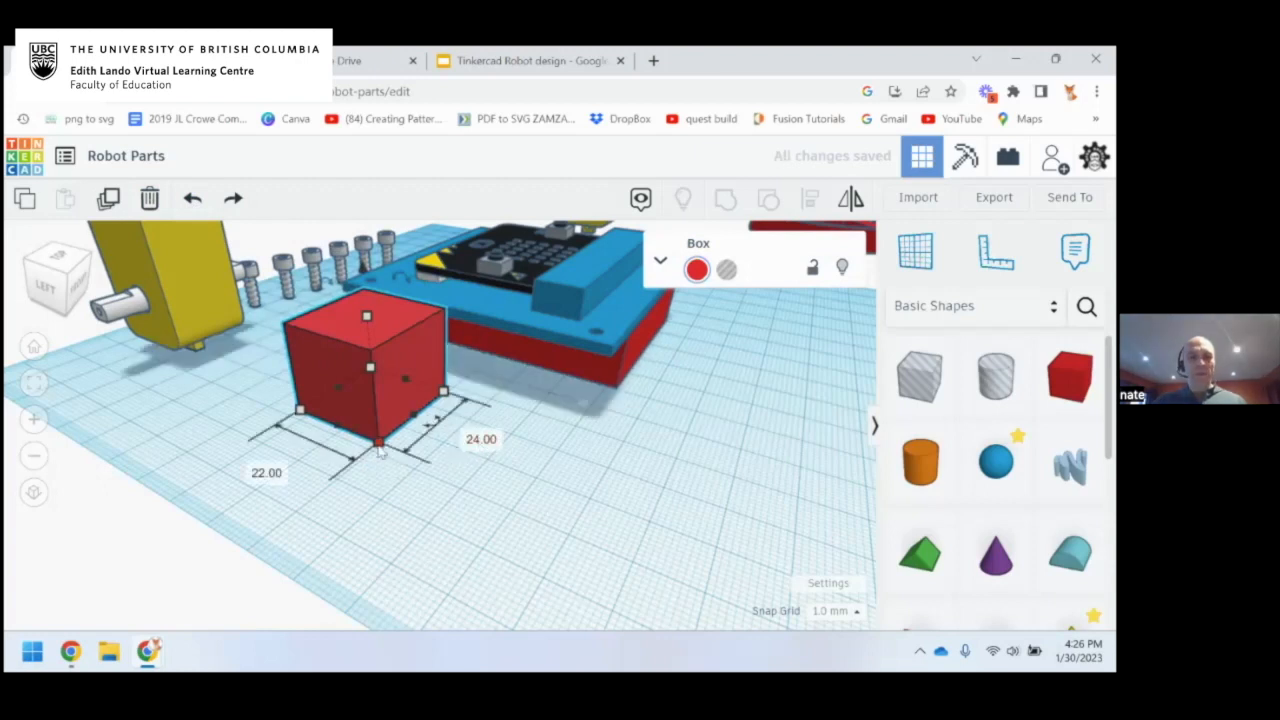
Move the red box a short distance across the workplane in front of the circuit board
drag(350, 380, 334, 354)
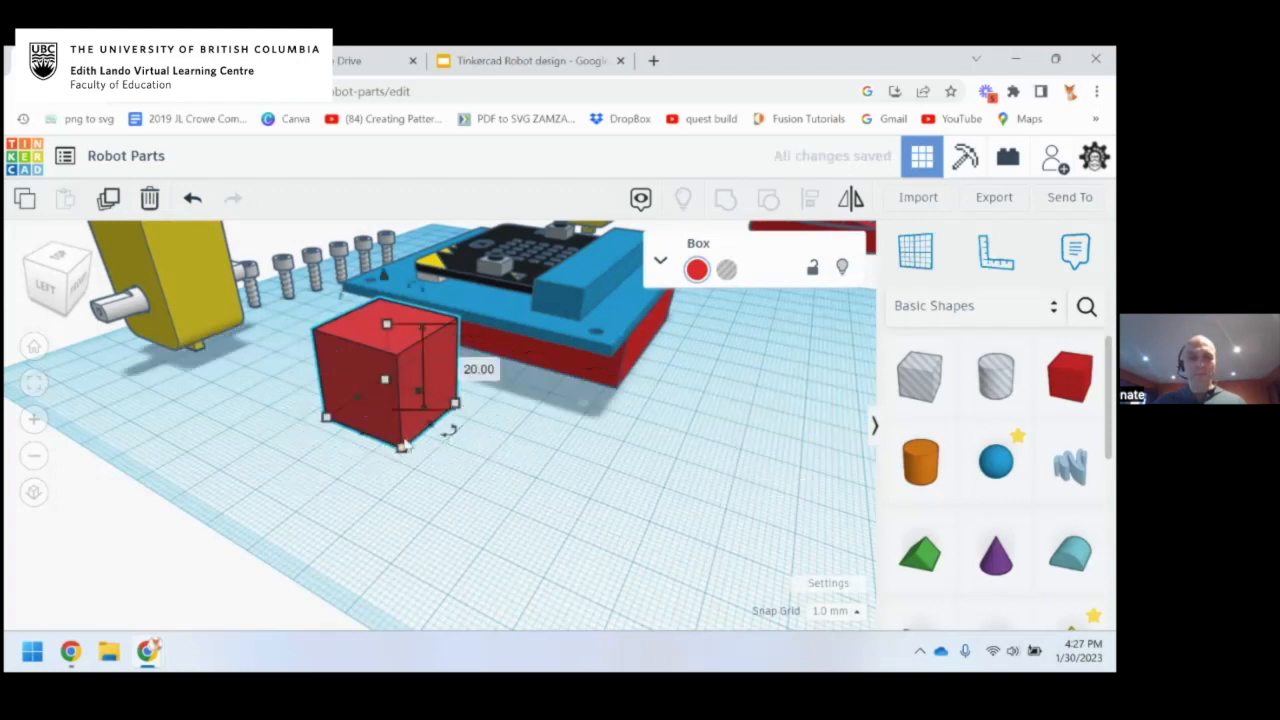
right_drag(490, 403, 373, 421)
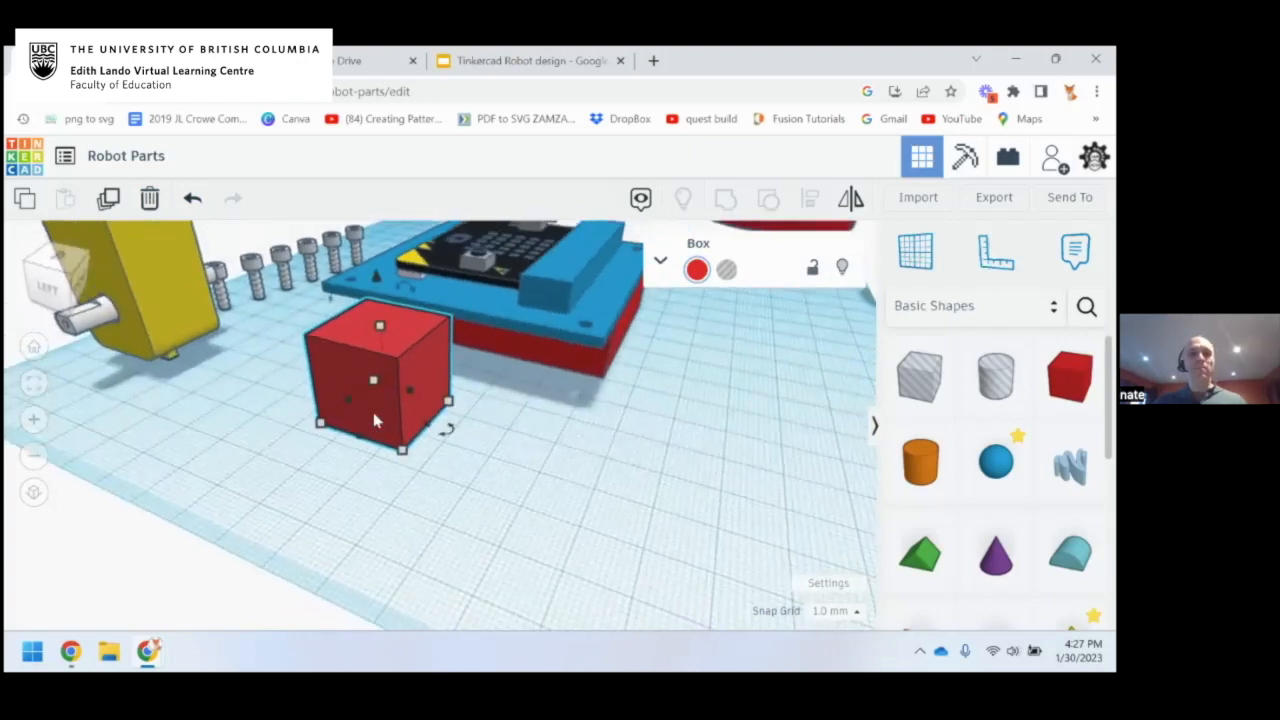
scroll(231, 334, down, 4)
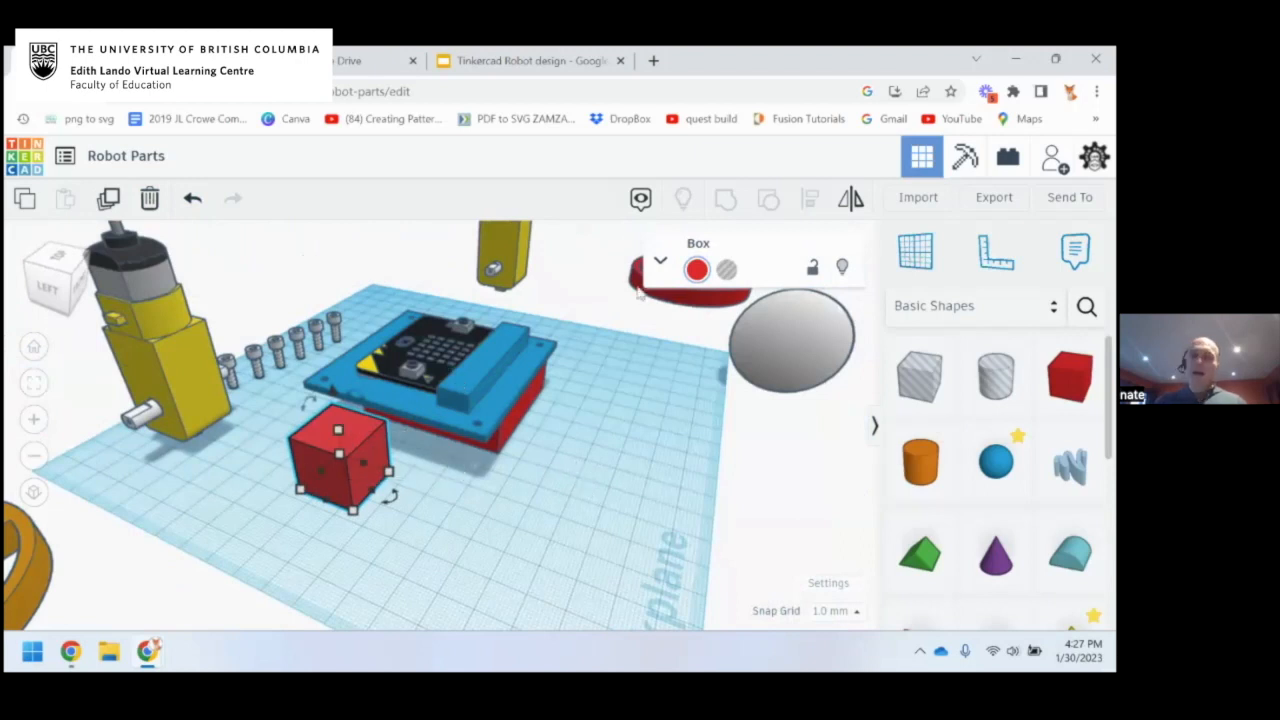
Open the red box's shape properties, try an edge radius of about 8.85, and return the radius to 0
click(660, 262)
mouse_move(750, 452)
mouse_down()
mouse_move(791, 443)
mouse_move(760, 441)
mouse_move(748, 445)
mouse_move(817, 449)
mouse_move(705, 420)
mouse_move(751, 408)
mouse_move(692, 420)
mouse_move(766, 449)
mouse_up()
scroll(360, 494, up, 5)
drag(721, 406, 719, 450)
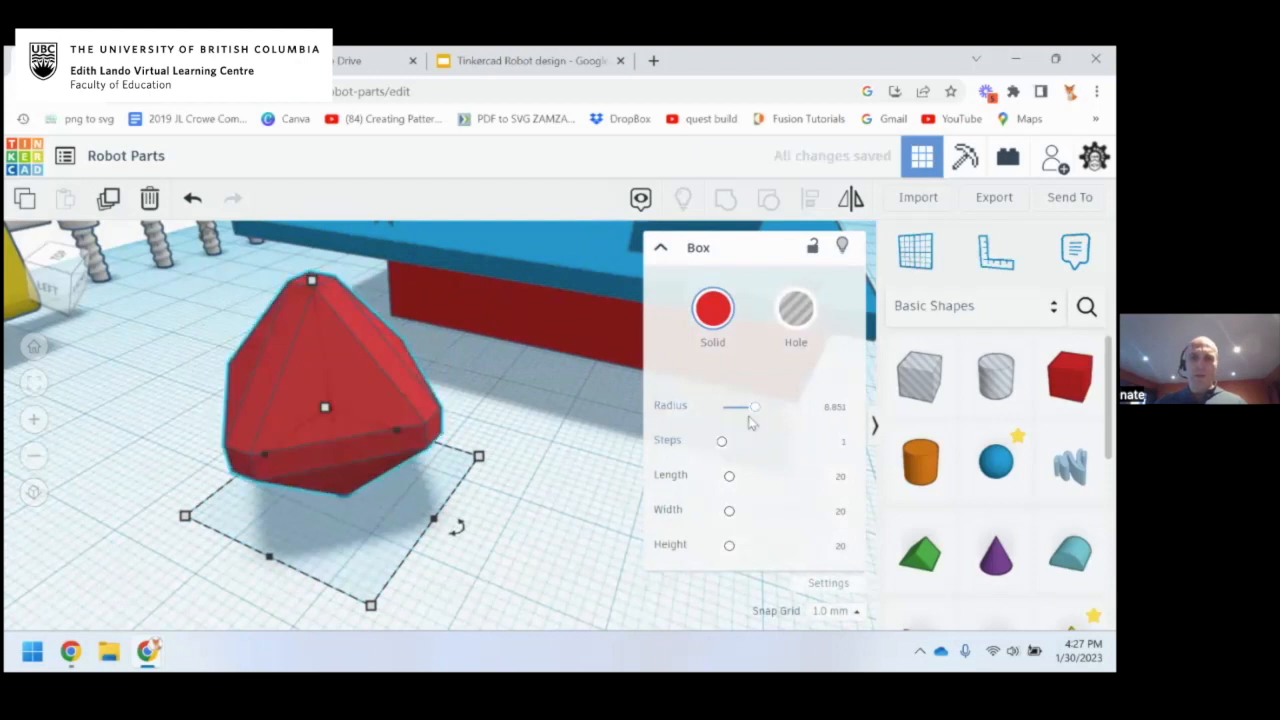
drag(750, 418, 722, 407)
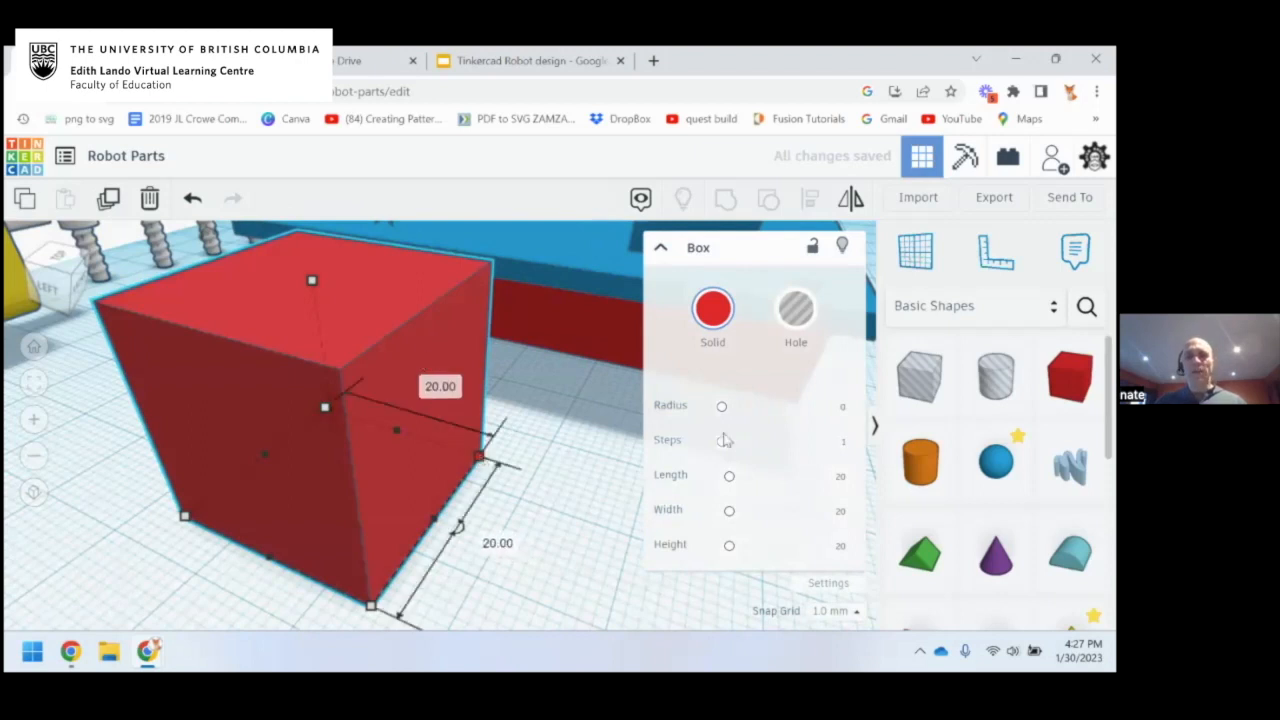
Stretch one base side of the red box to about 24 mm, keeping the other at 20 mm
click(443, 387)
key(Tab)
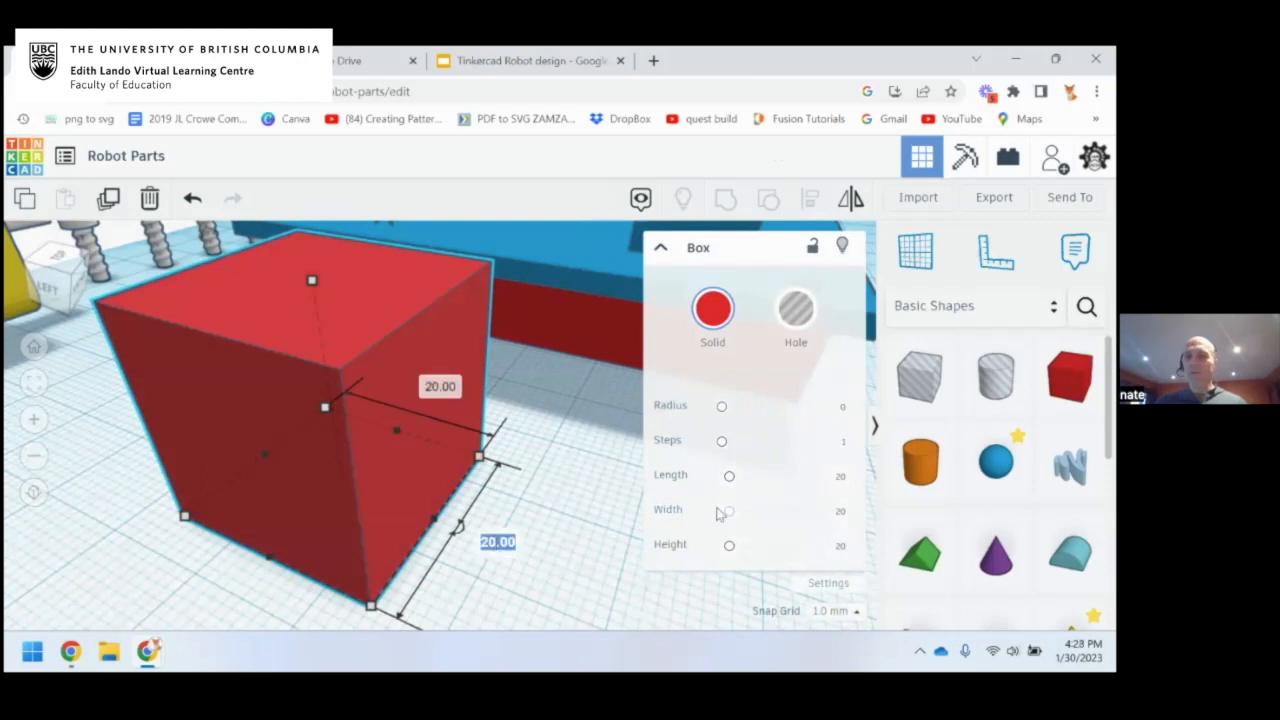
drag(728, 511, 728, 512)
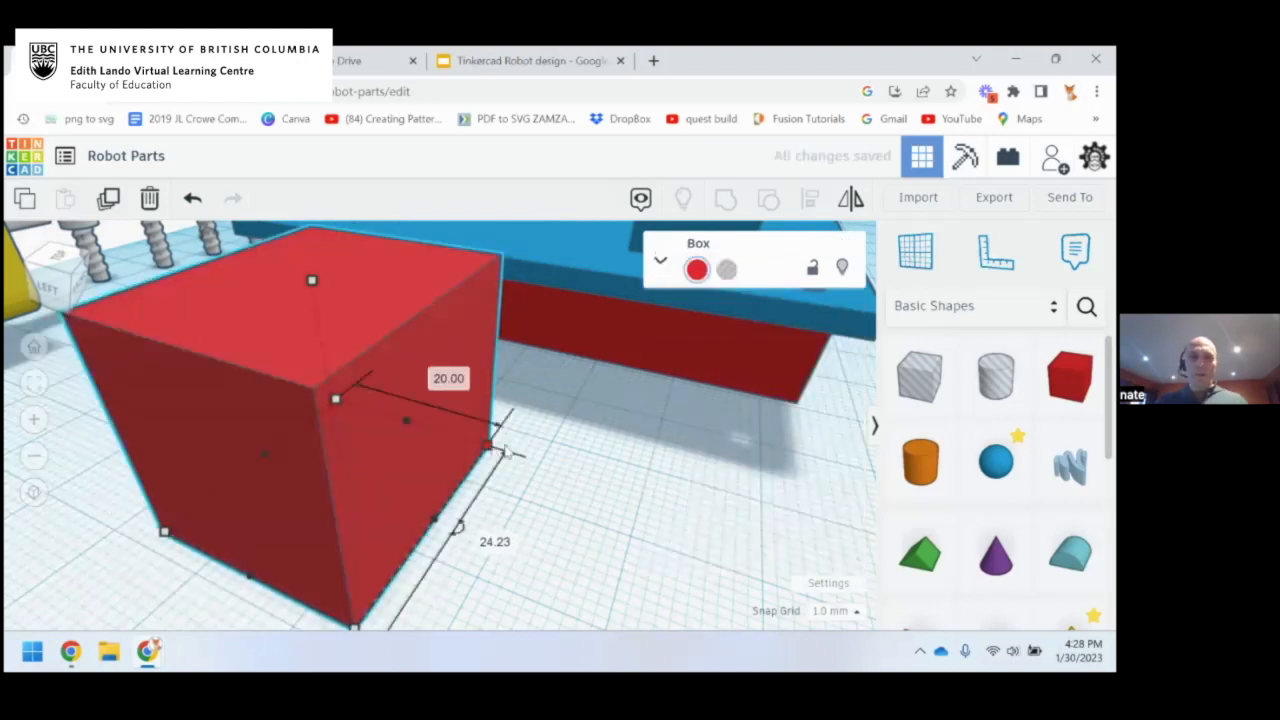
Try flattening the red box to a height of 3 mm by its top handle, and restore it to 20 mm
scroll(503, 430, down, 5)
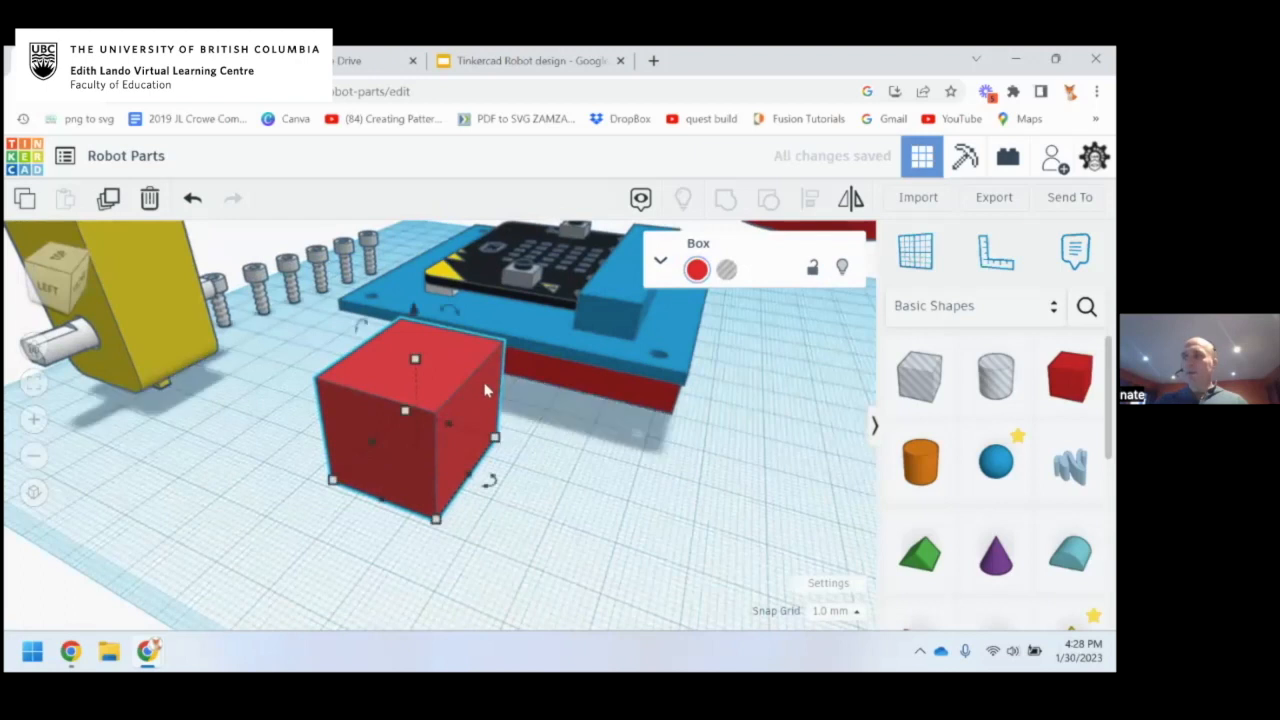
mouse_move(415, 362)
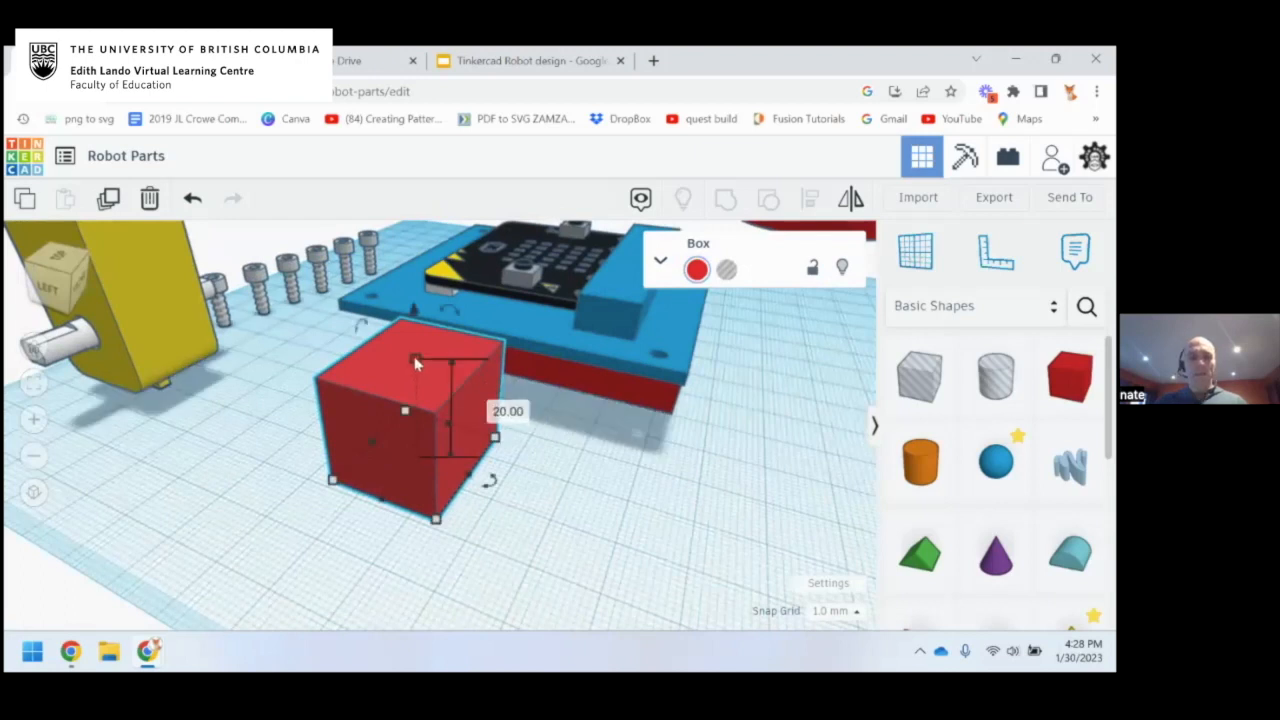
drag(415, 362, 417, 447)
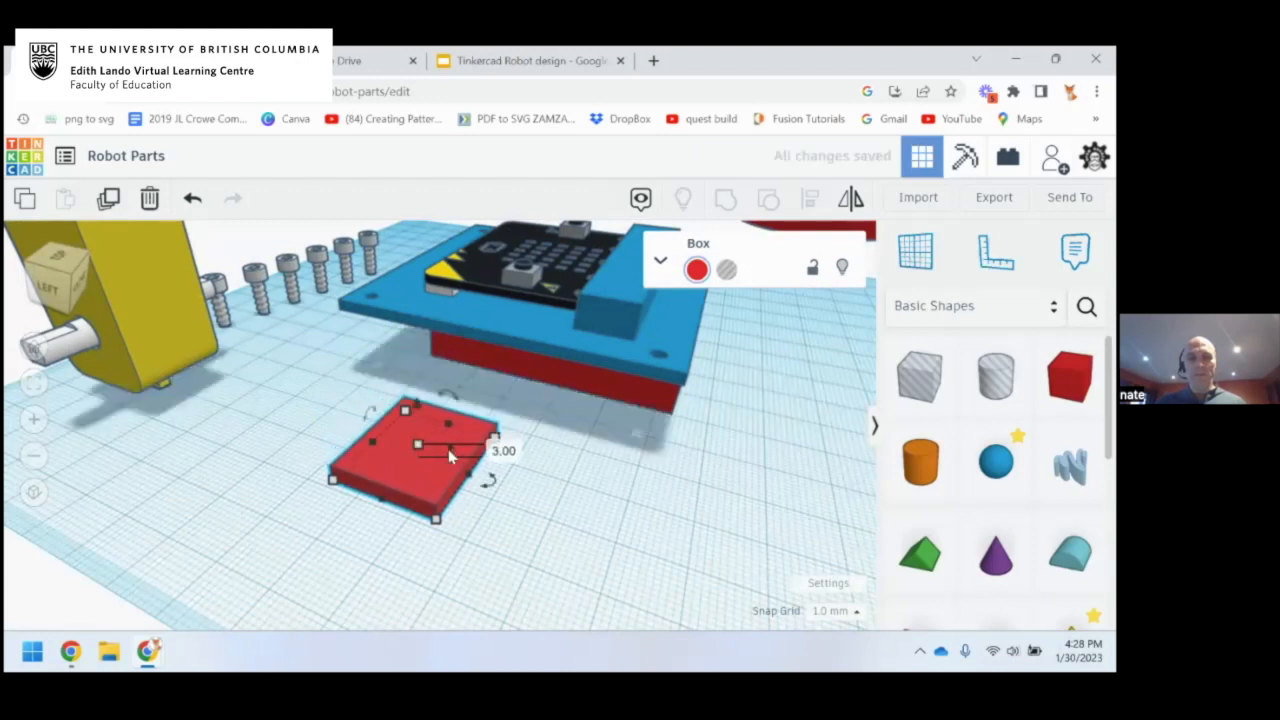
scroll(425, 458, up, 5)
drag(405, 362, 402, 228)
scroll(410, 328, down, 5)
scroll(443, 286, up, 3)
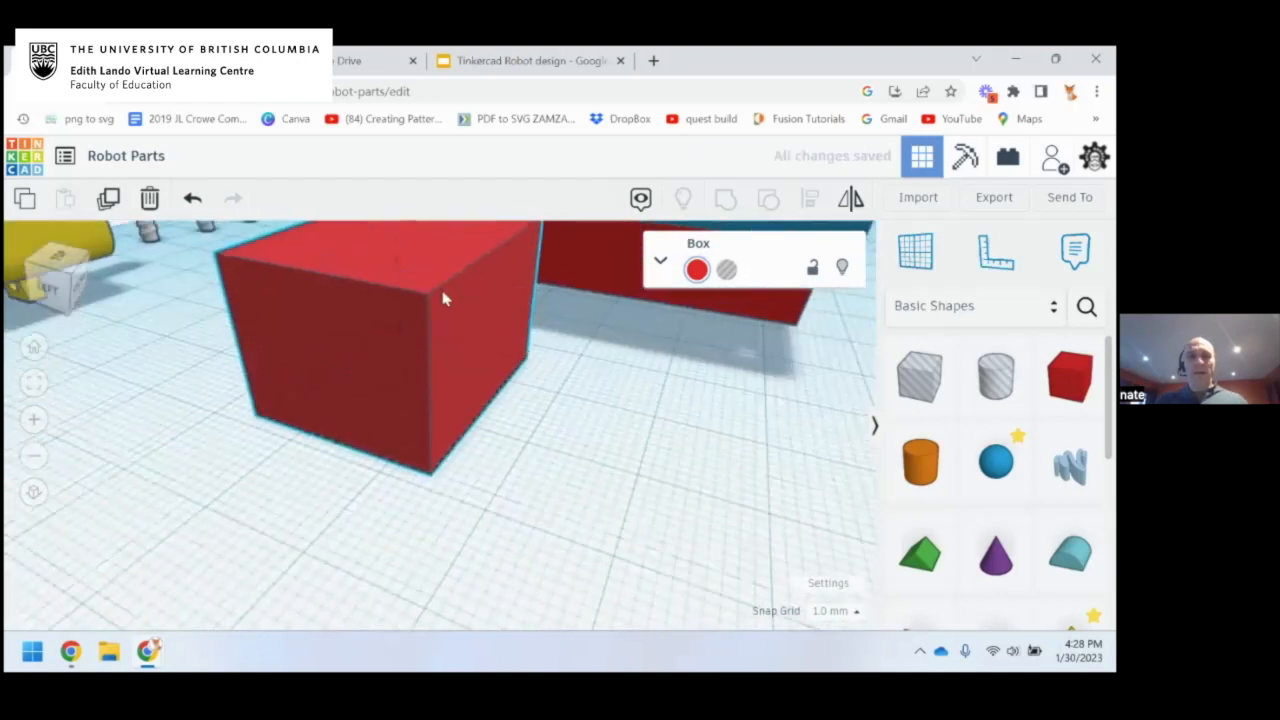
middle_drag(443, 297, 433, 435)
drag(388, 369, 389, 344)
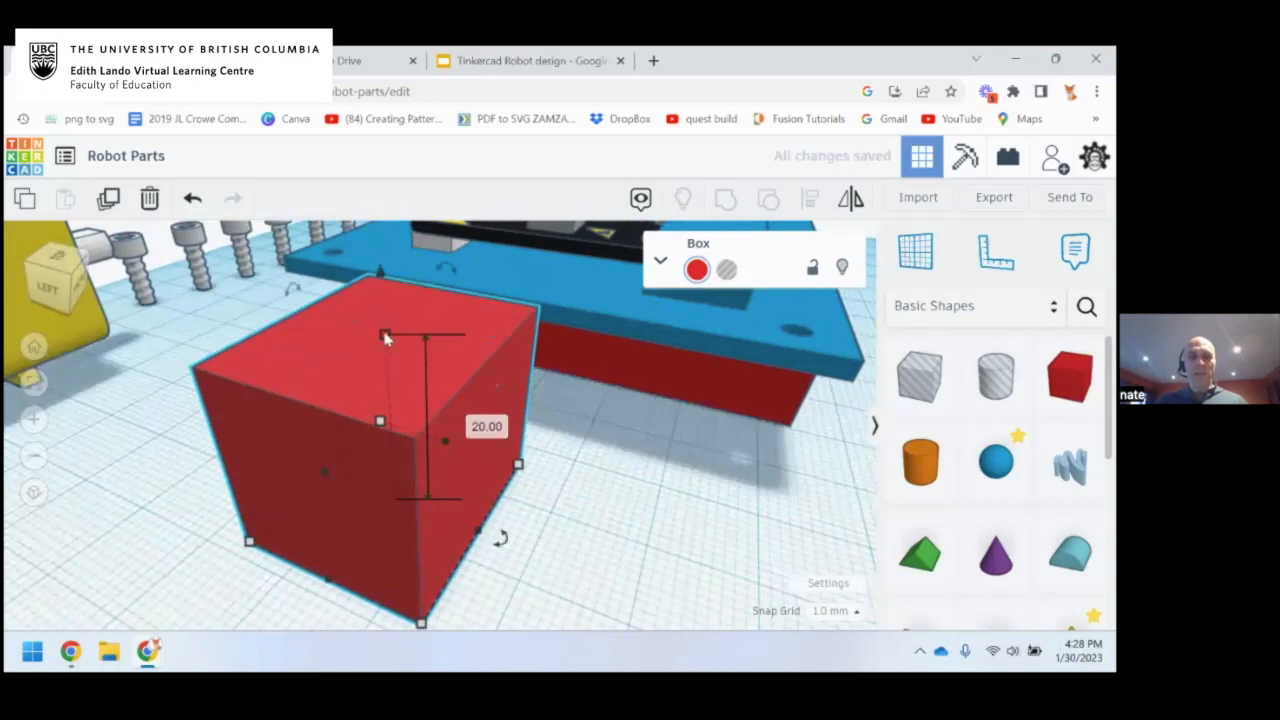
Set the red box's height to exactly 3 mm
click(484, 426)
text(3)
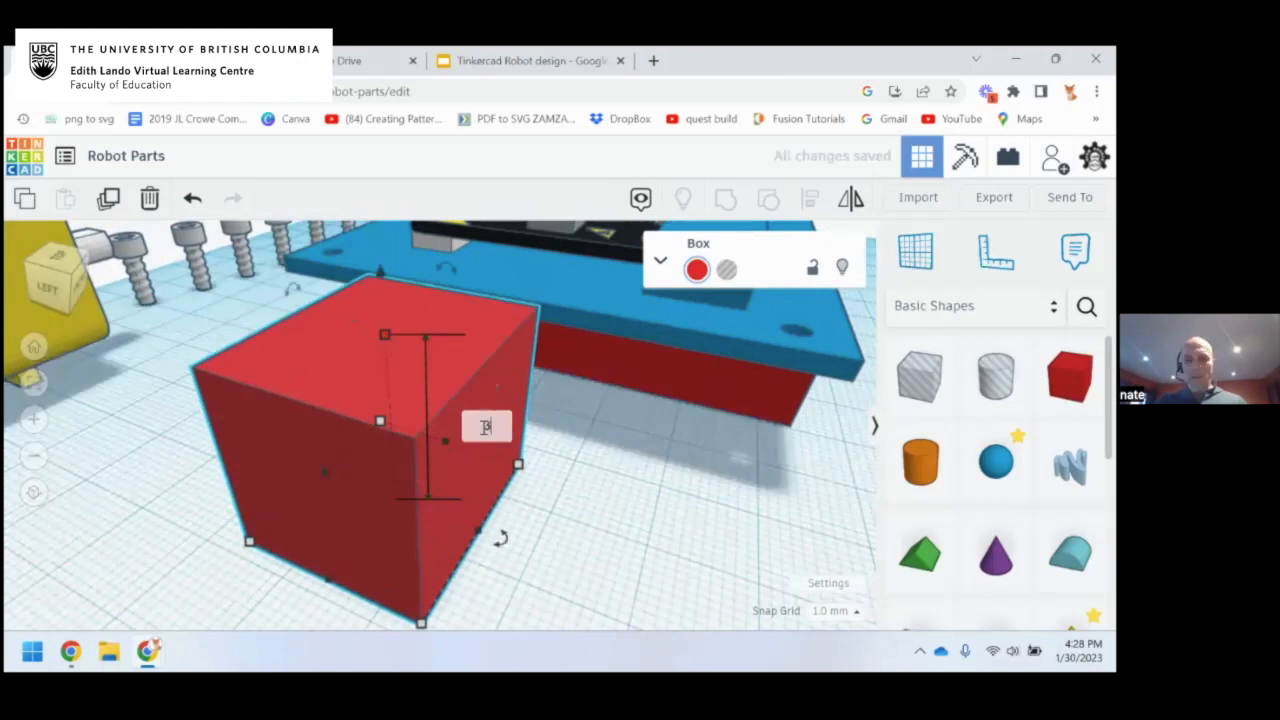
key(Return)
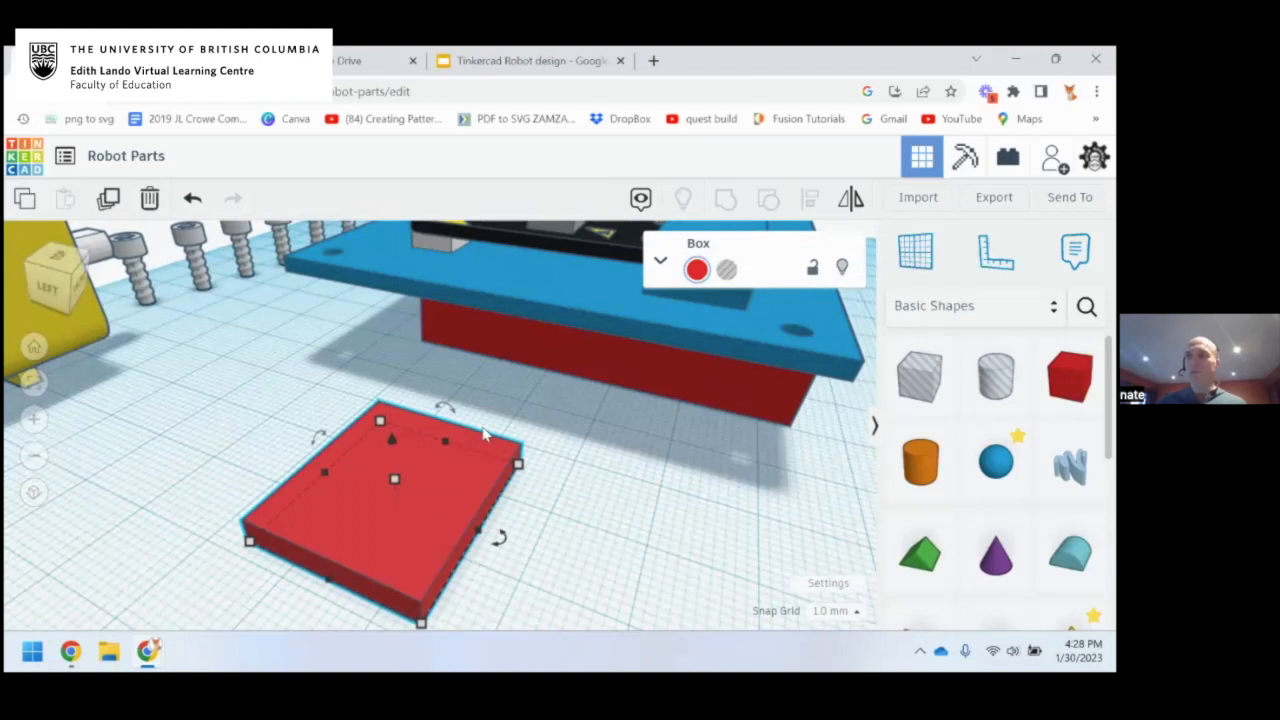
mouse_move(398, 484)
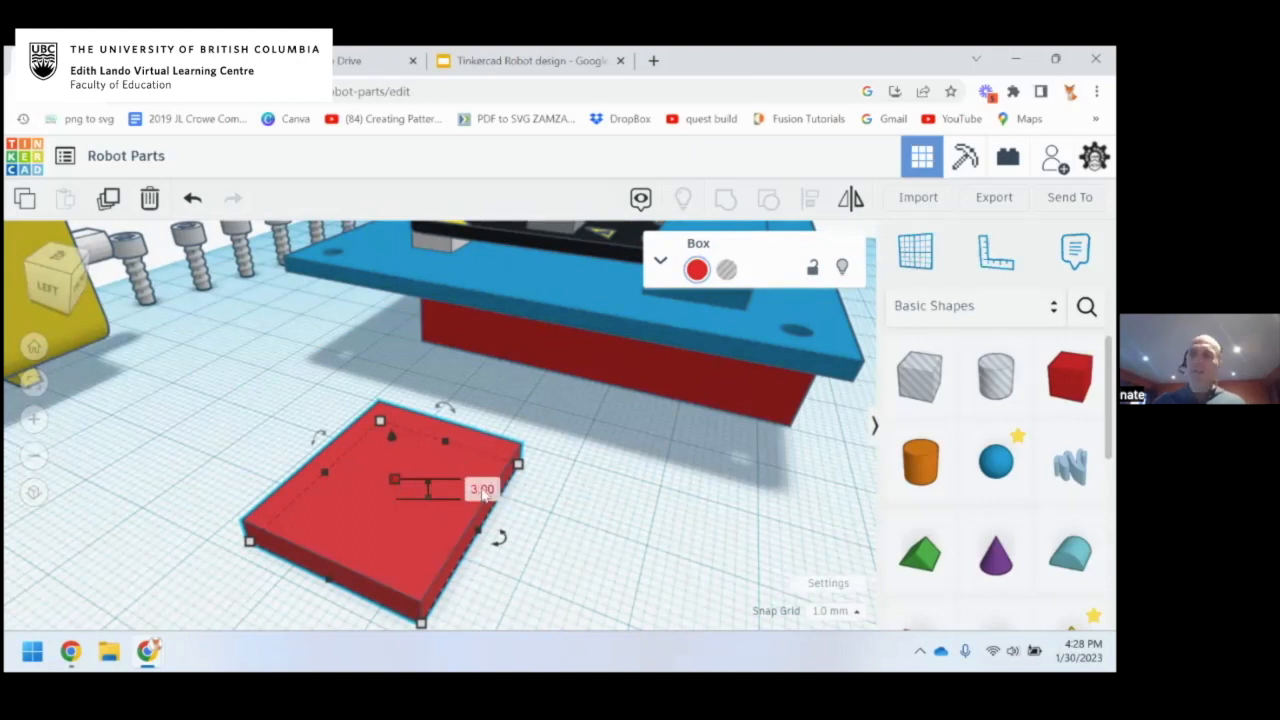
Shift the flattened red box about 2 mm and 1 mm along the workplane and deselect it
scroll(514, 484, down, 2)
scroll(514, 484, down, 2)
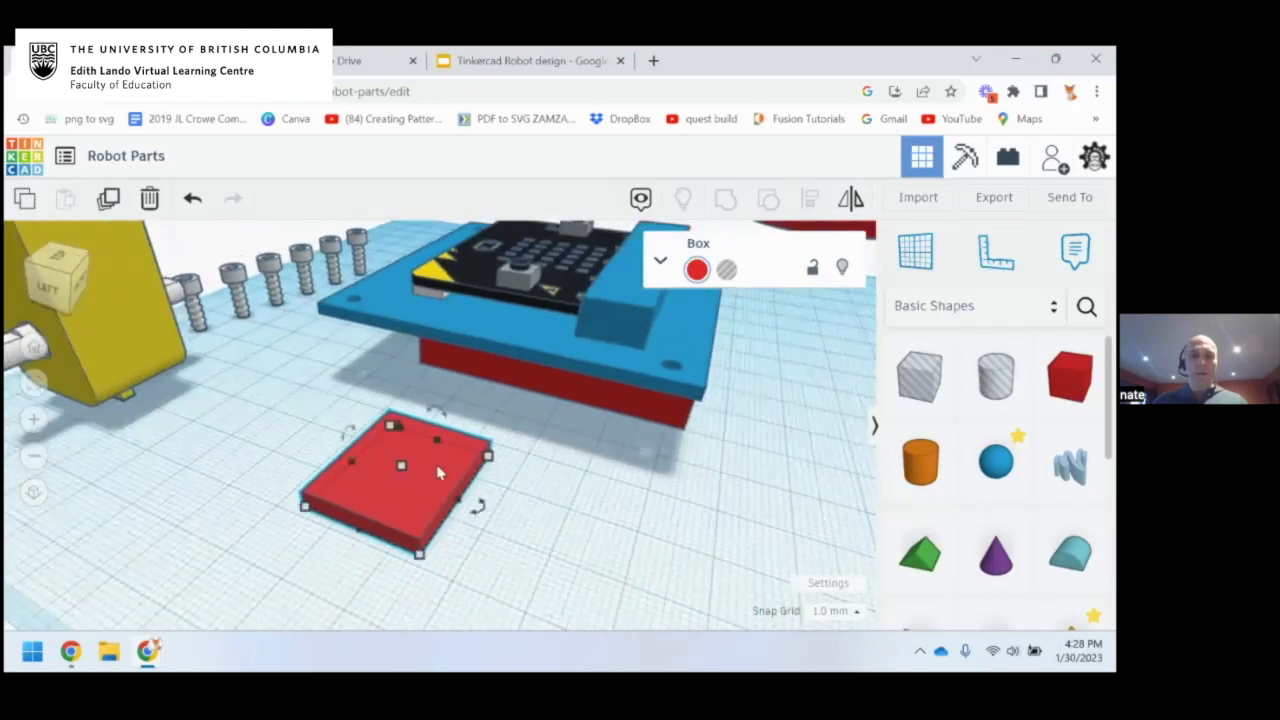
mouse_move(433, 474)
mouse_down()
mouse_move(400, 491)
mouse_move(434, 449)
mouse_move(440, 484)
mouse_up()
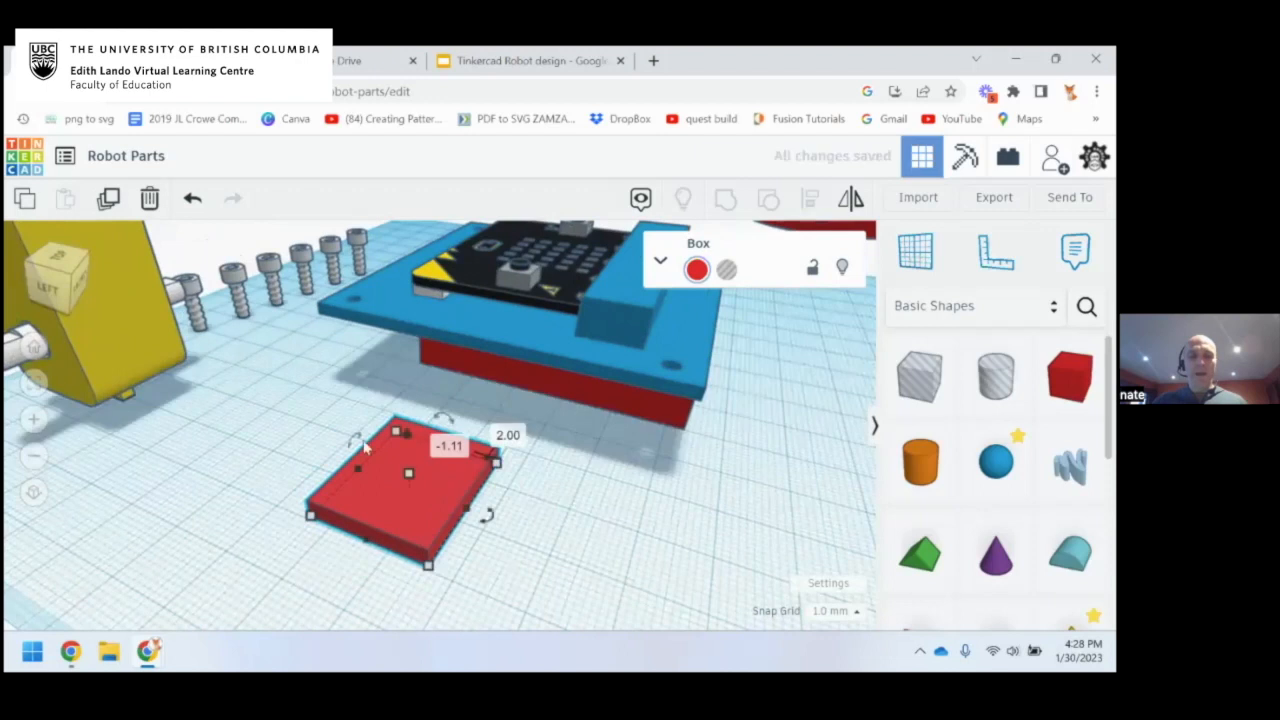
click(310, 401)
Select the yellow hobby gearmotor nearest the screws and examine its rotation handles around the different axes
scroll(310, 401, down, 2)
scroll(310, 400, down, 3)
right_drag(310, 402, 251, 394)
middle_drag(251, 394, 338, 482)
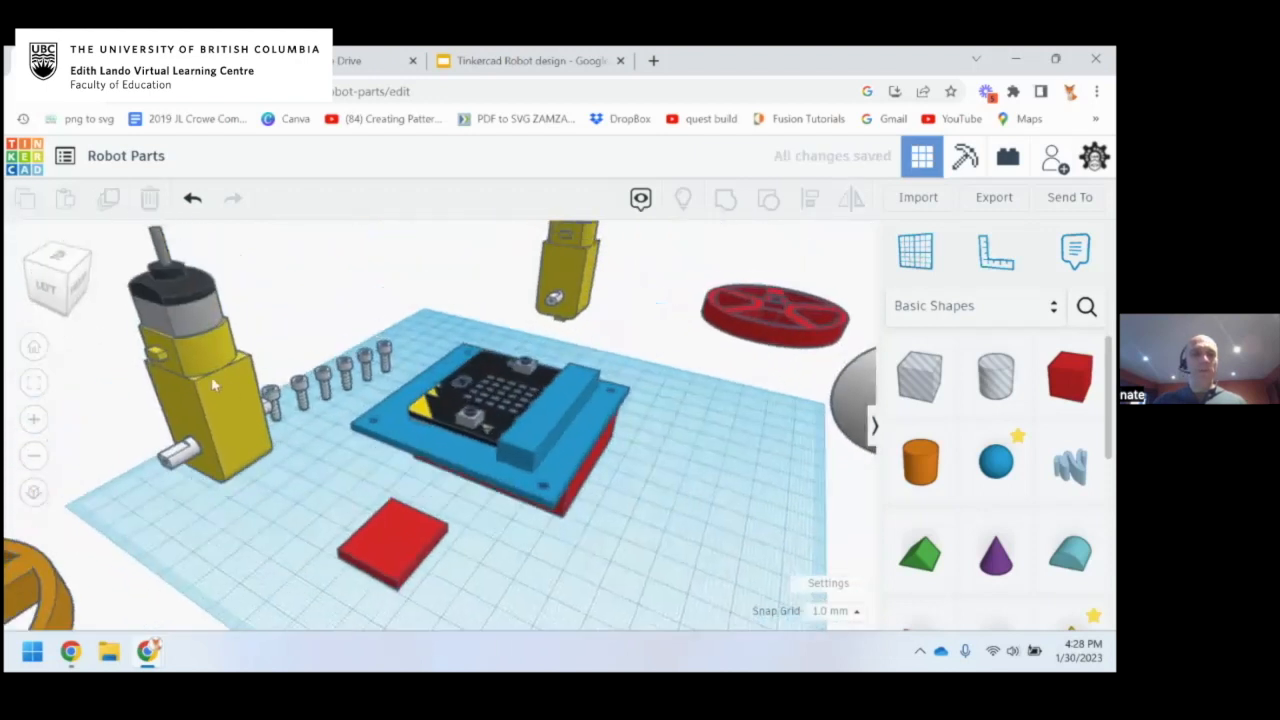
click(215, 372)
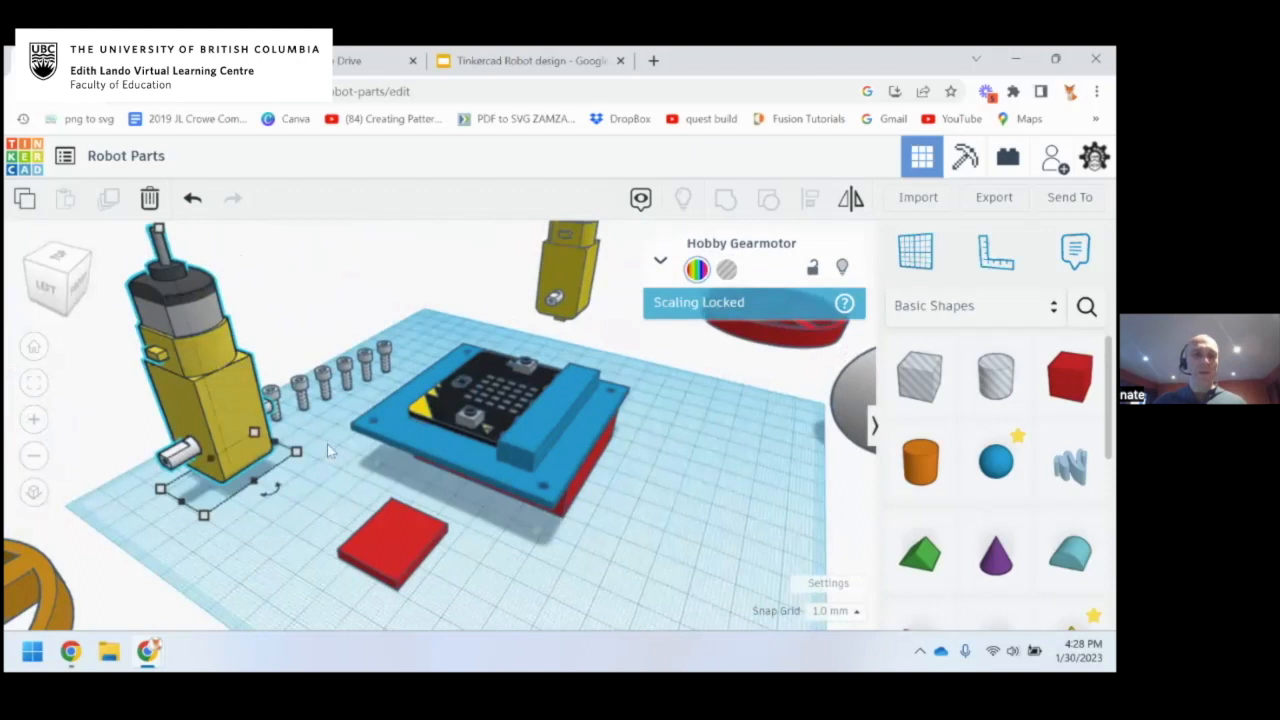
right_drag(314, 411, 248, 409)
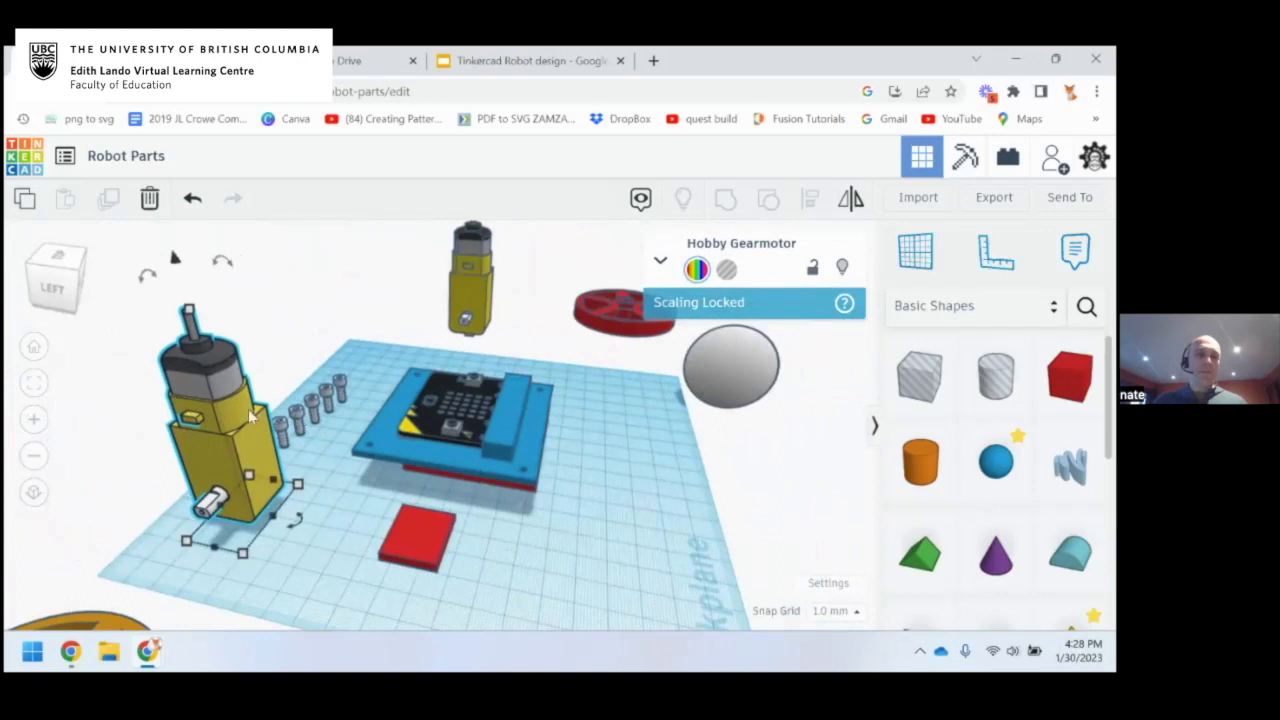
right_drag(305, 455, 254, 422)
middle_drag(301, 333, 397, 360)
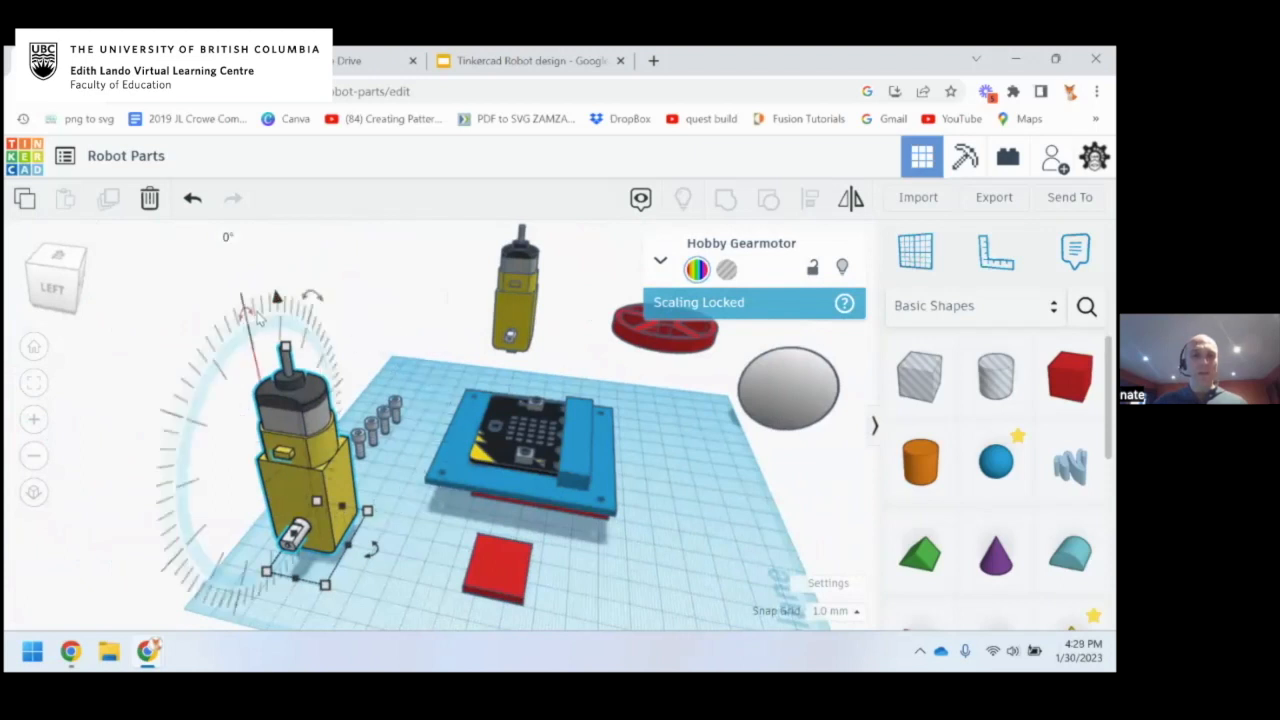
mouse_move(307, 302)
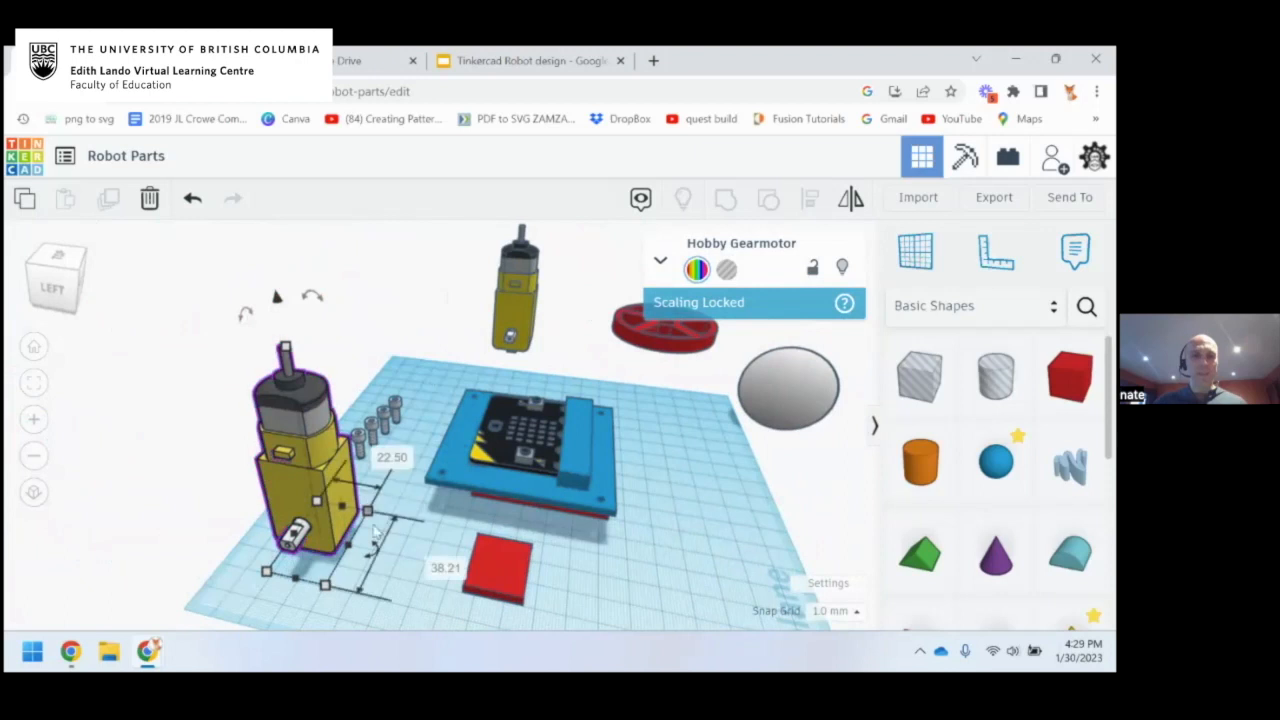
mouse_move(245, 313)
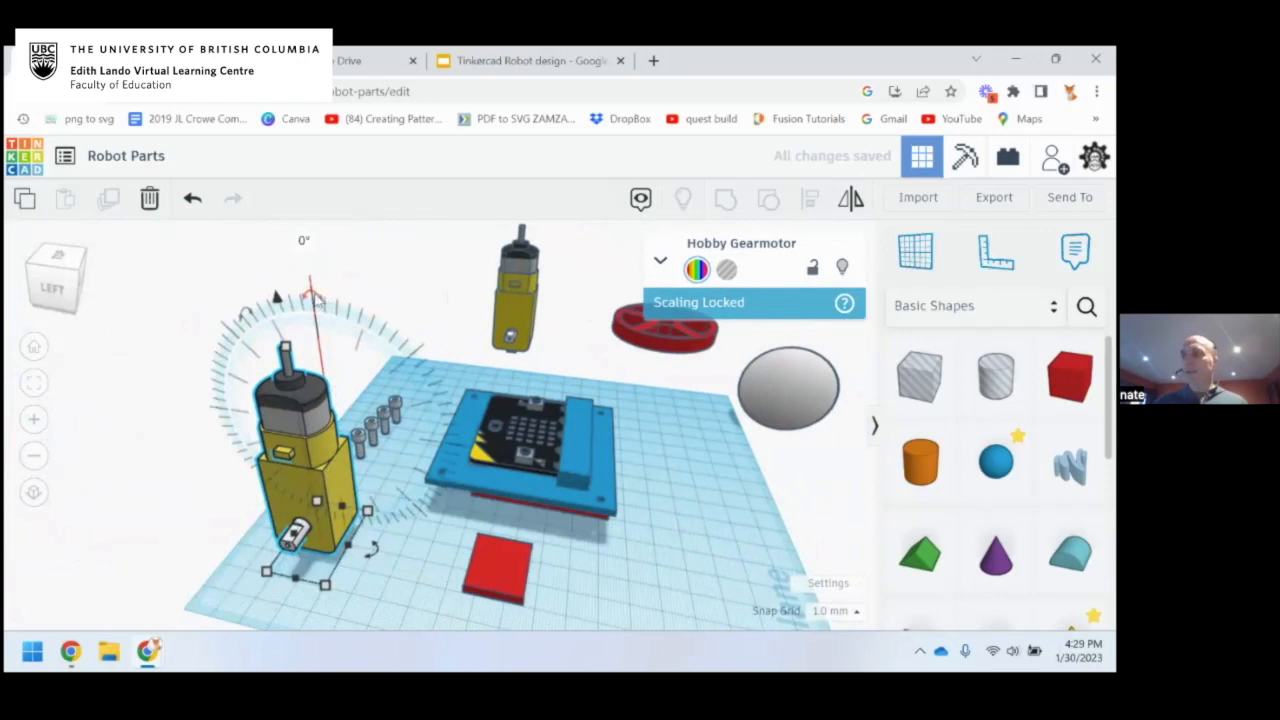
mouse_move(316, 299)
mouse_down()
mouse_move(372, 314)
mouse_move(415, 370)
mouse_move(425, 465)
mouse_move(385, 540)
mouse_move(300, 535)
mouse_move(245, 490)
mouse_move(278, 383)
mouse_move(318, 318)
mouse_up()
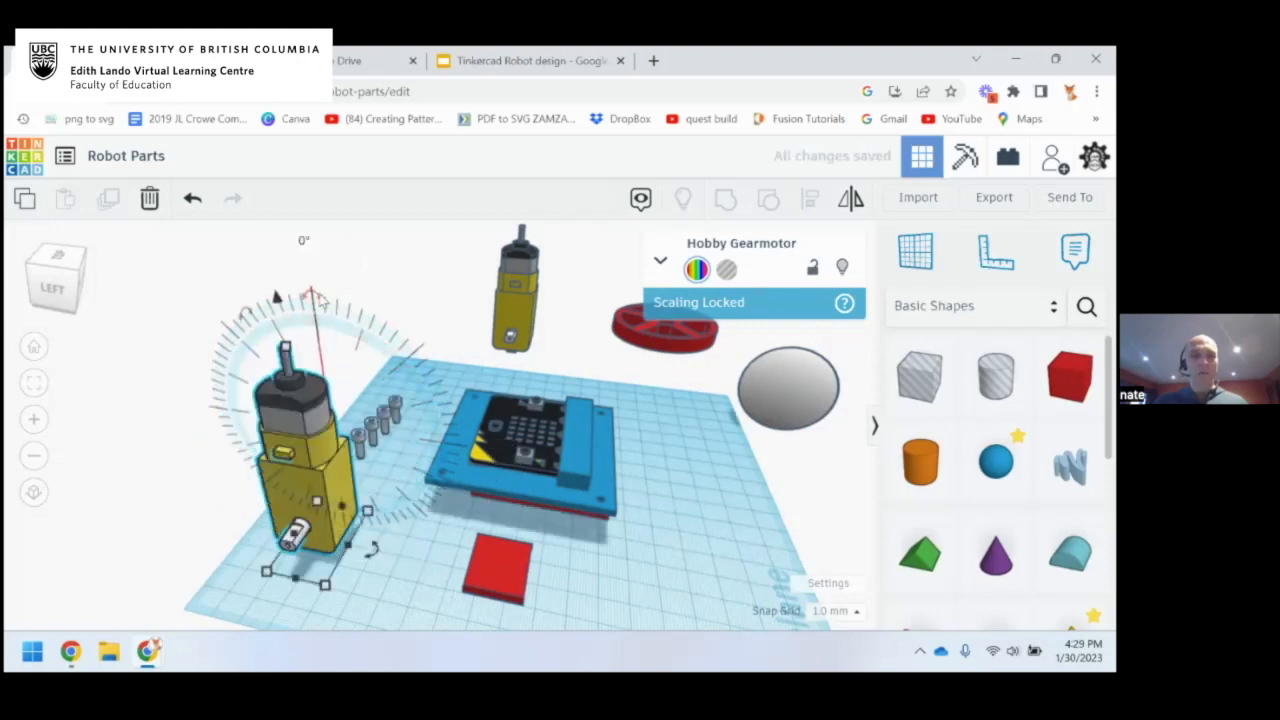
click(344, 280)
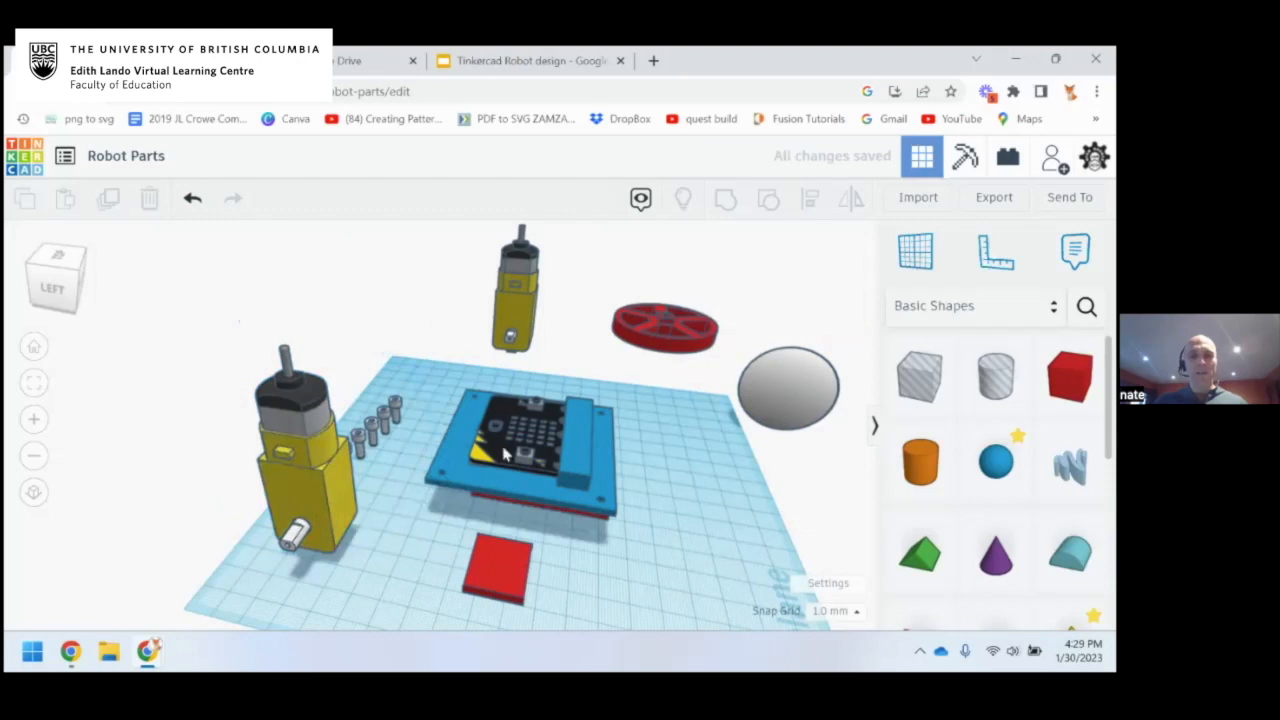
Try the rotation handles for each axis on the nearest gearmotor, leaving it at its original upright orientation
click(287, 386)
drag(245, 315, 256, 393)
mouse_move(372, 560)
mouse_down()
mouse_move(334, 480)
mouse_move(225, 570)
mouse_move(345, 600)
mouse_move(355, 562)
mouse_up()
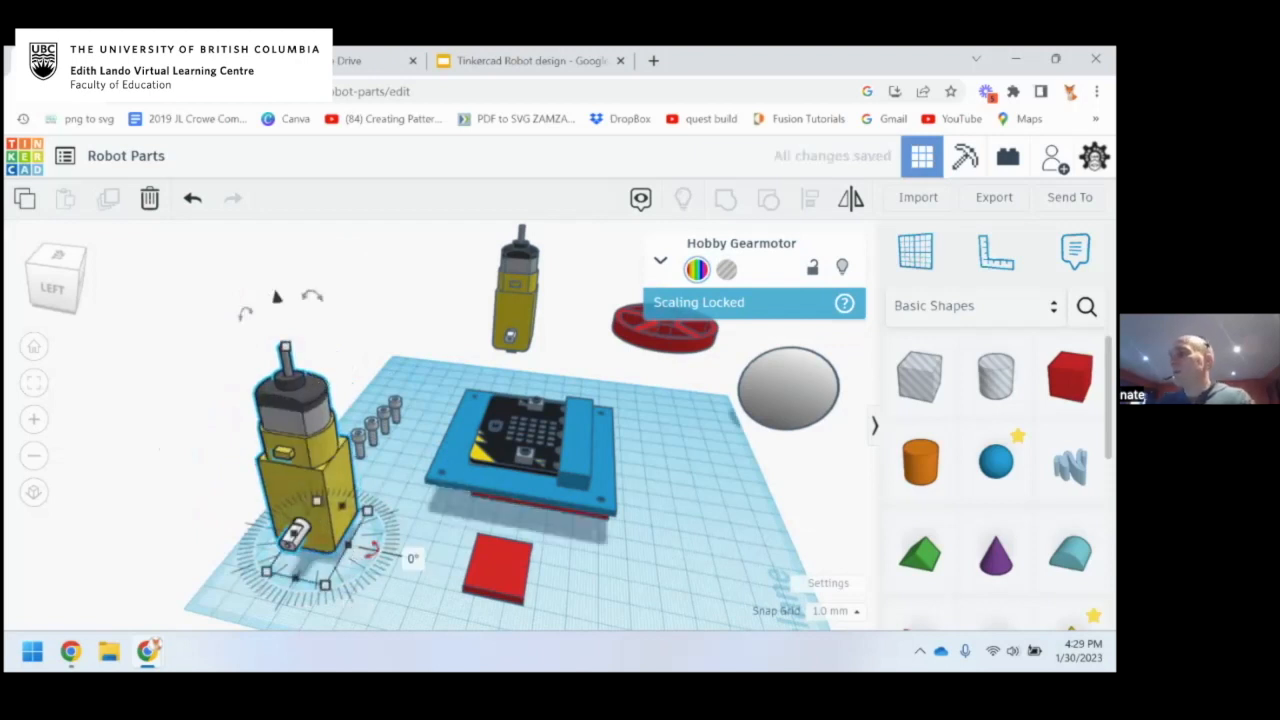
drag(313, 297, 330, 306)
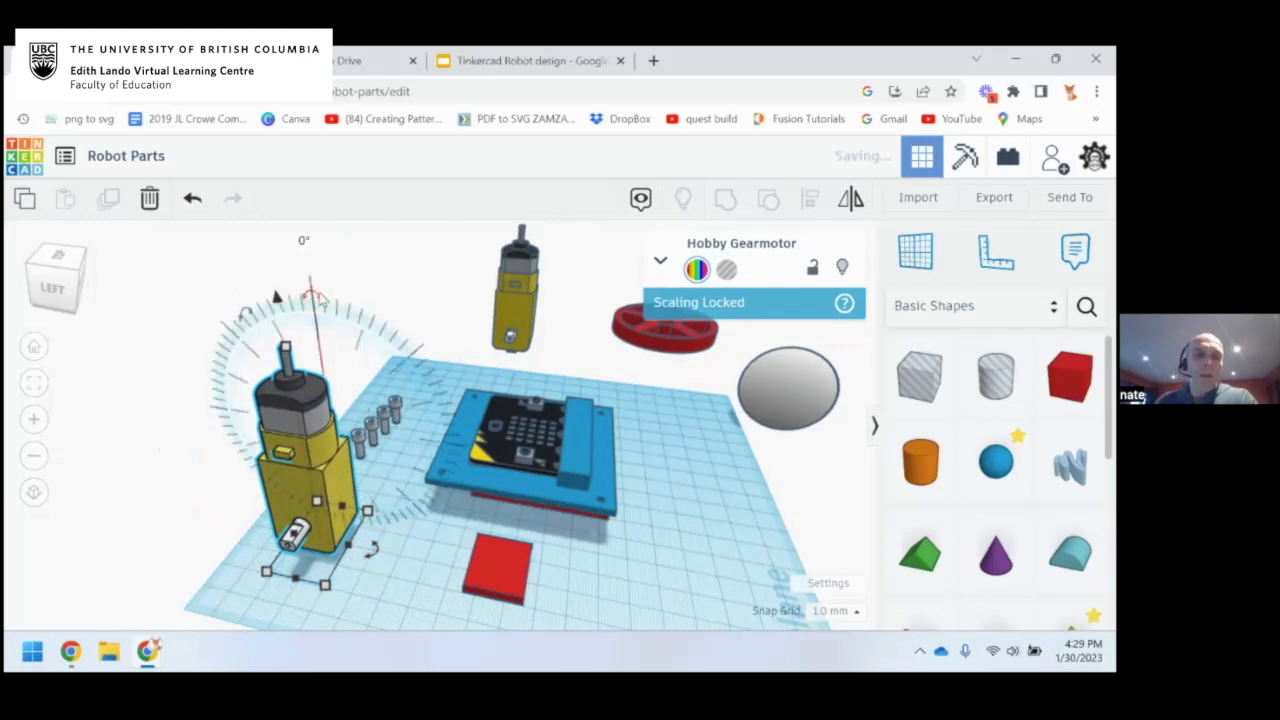
Rotate the upright gearmotor onto its side so its motor end points towards the circuit board
scroll(297, 352, up, 1)
middle_drag(327, 340, 331, 316)
drag(328, 258, 329, 257)
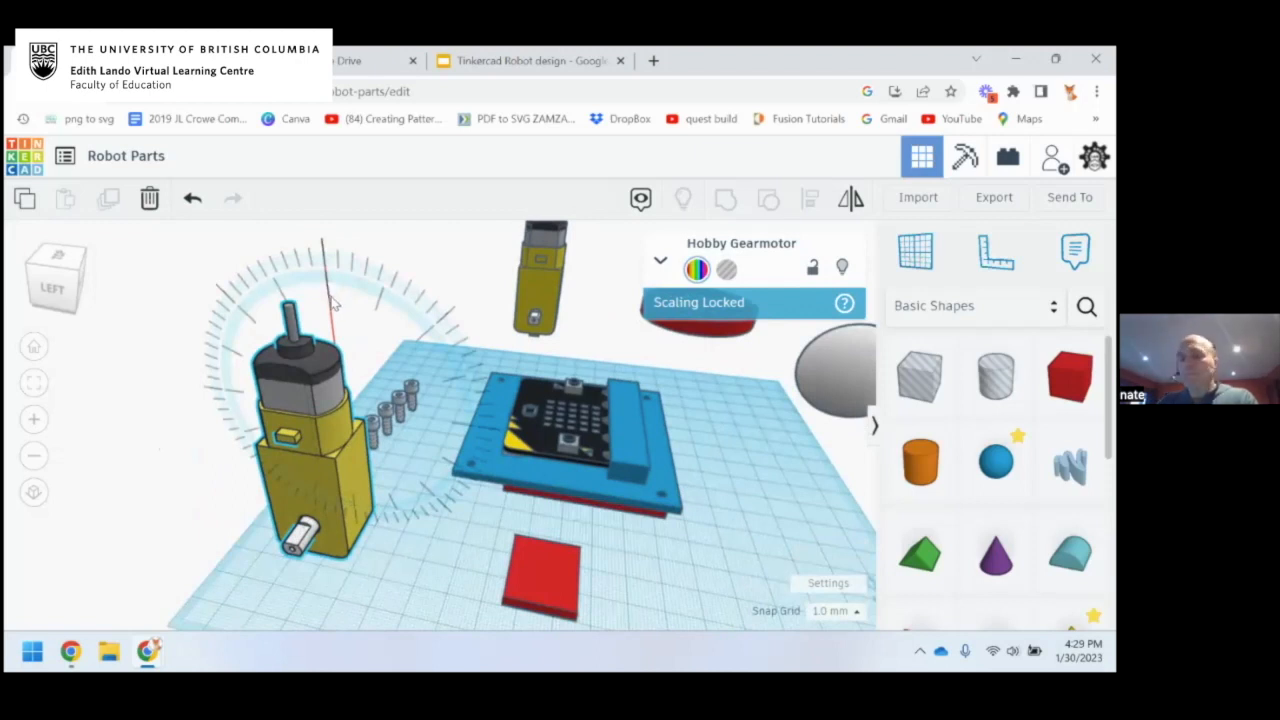
drag(359, 311, 395, 305)
drag(411, 247, 458, 430)
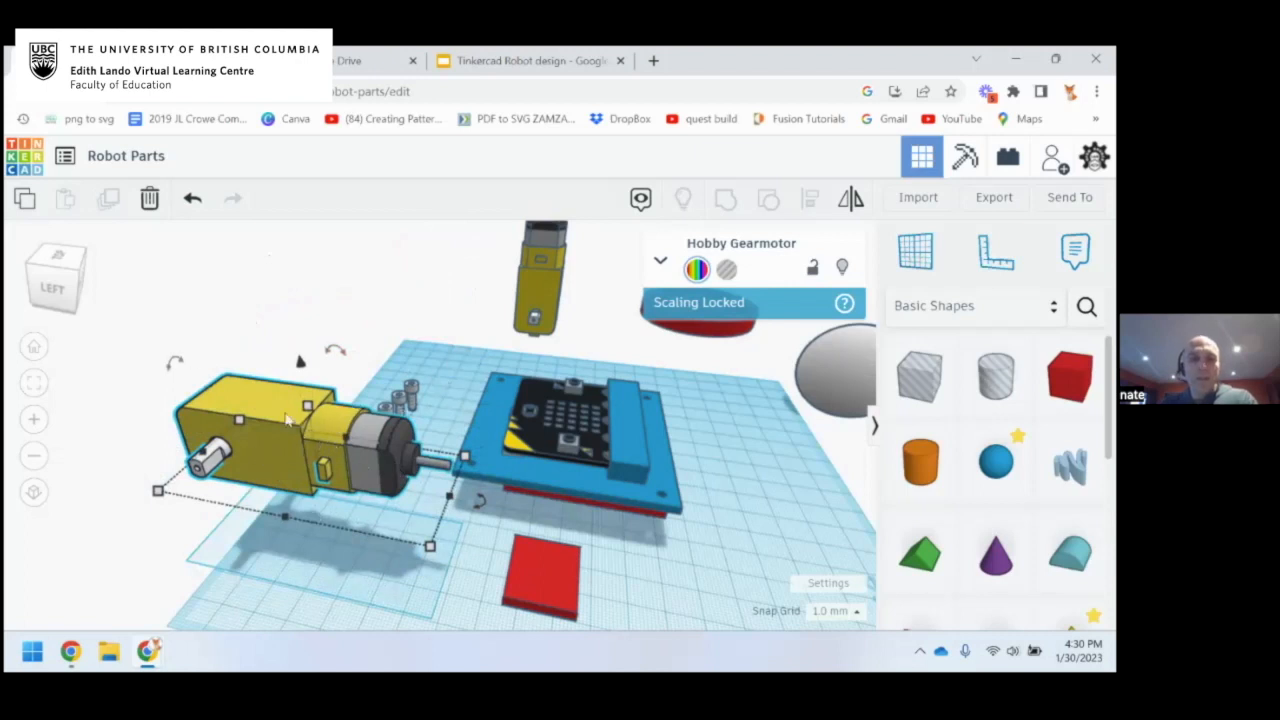
Move the laid-down gearmotor over the flat red box and adjust its height above the workplane
drag(270, 418, 468, 424)
right_drag(760, 460, 417, 325)
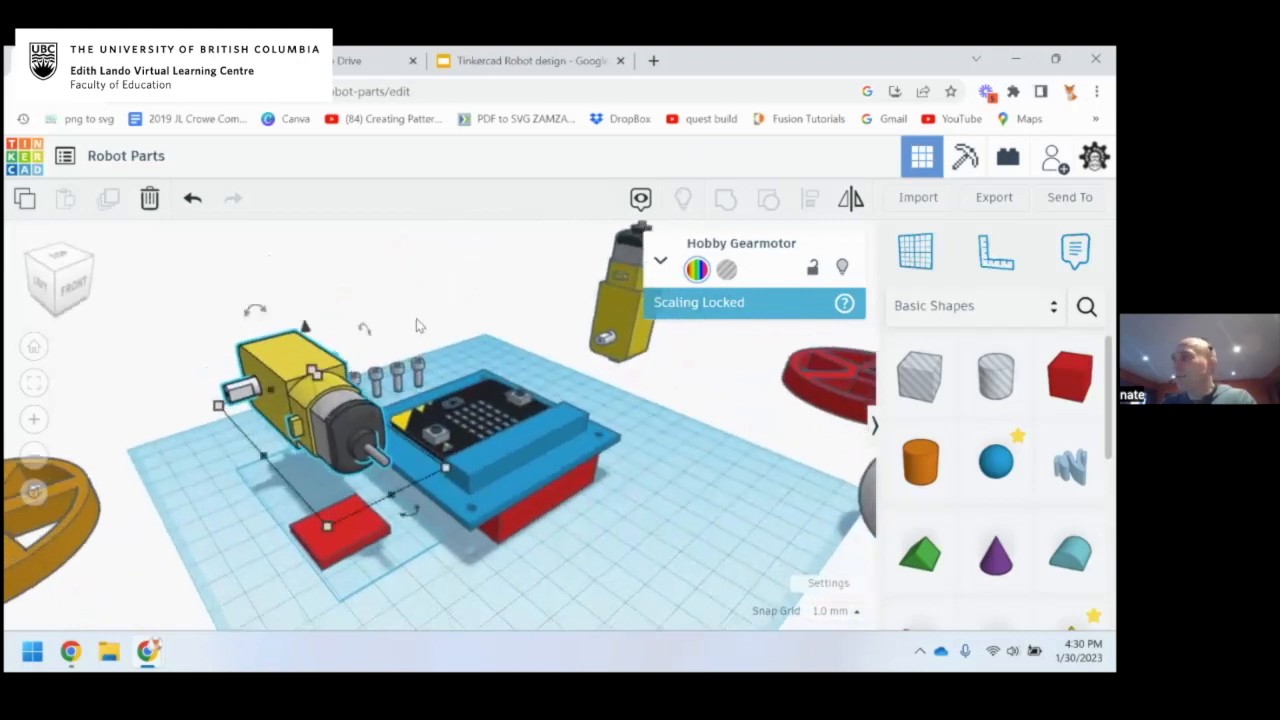
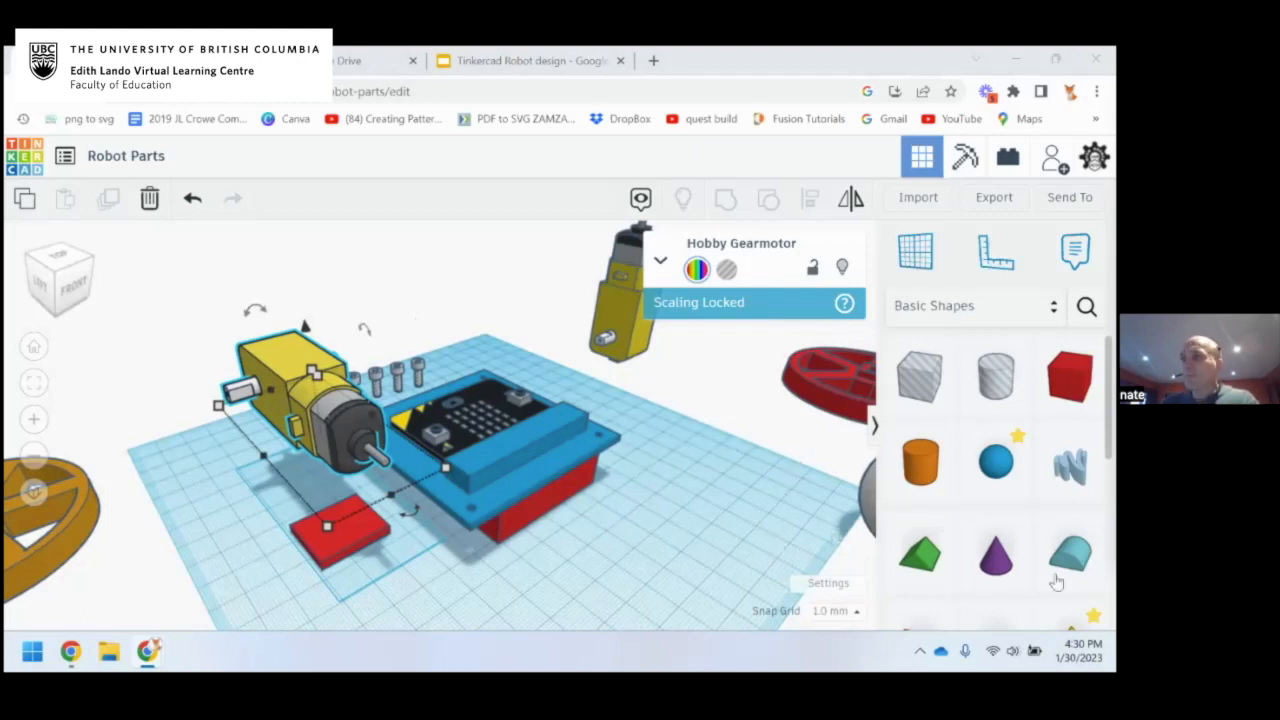
mouse_move(273, 352)
mouse_down()
mouse_move(272, 380)
mouse_move(295, 374)
mouse_move(272, 355)
mouse_up()
right_drag(392, 390, 460, 348)
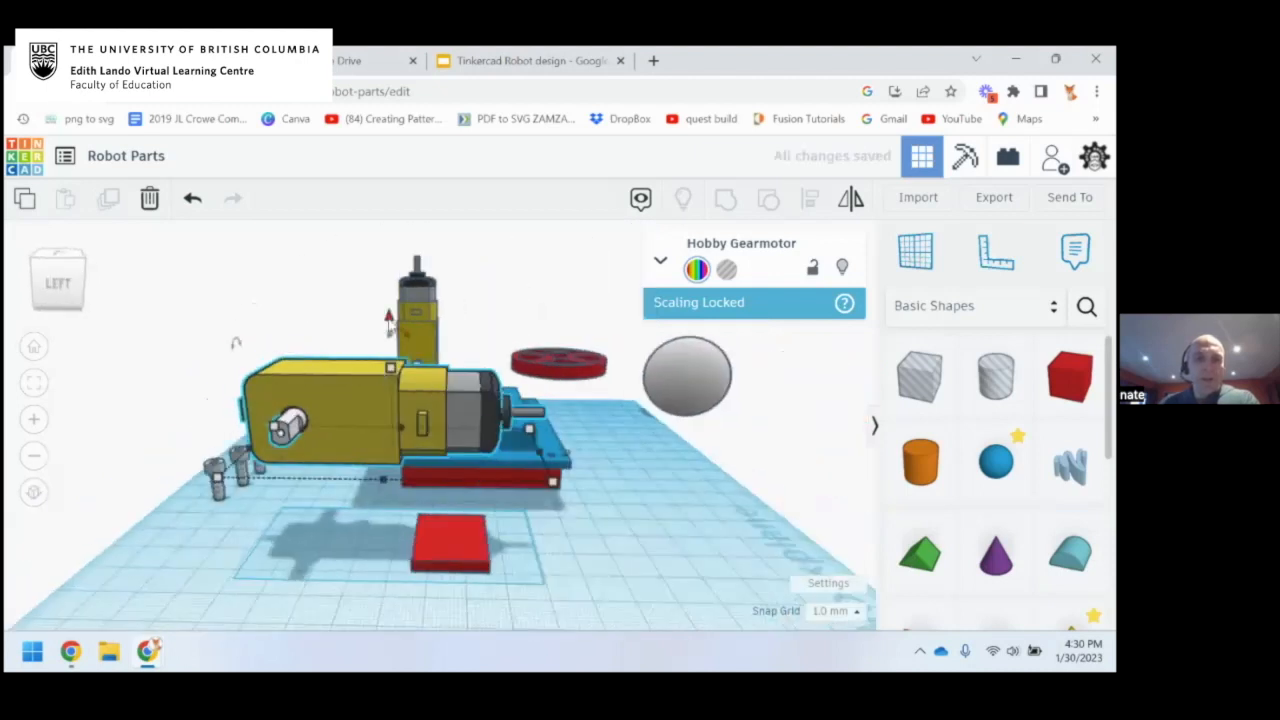
right_drag(365, 374, 283, 390)
mouse_move(336, 325)
mouse_down()
mouse_move(332, 246)
mouse_move(329, 350)
mouse_move(323, 275)
mouse_move(350, 344)
mouse_move(346, 223)
mouse_move(366, 616)
mouse_move(343, 52)
mouse_move(352, 432)
mouse_move(360, 400)
mouse_move(358, 425)
mouse_move(340, 295)
mouse_move(338, 320)
mouse_up()
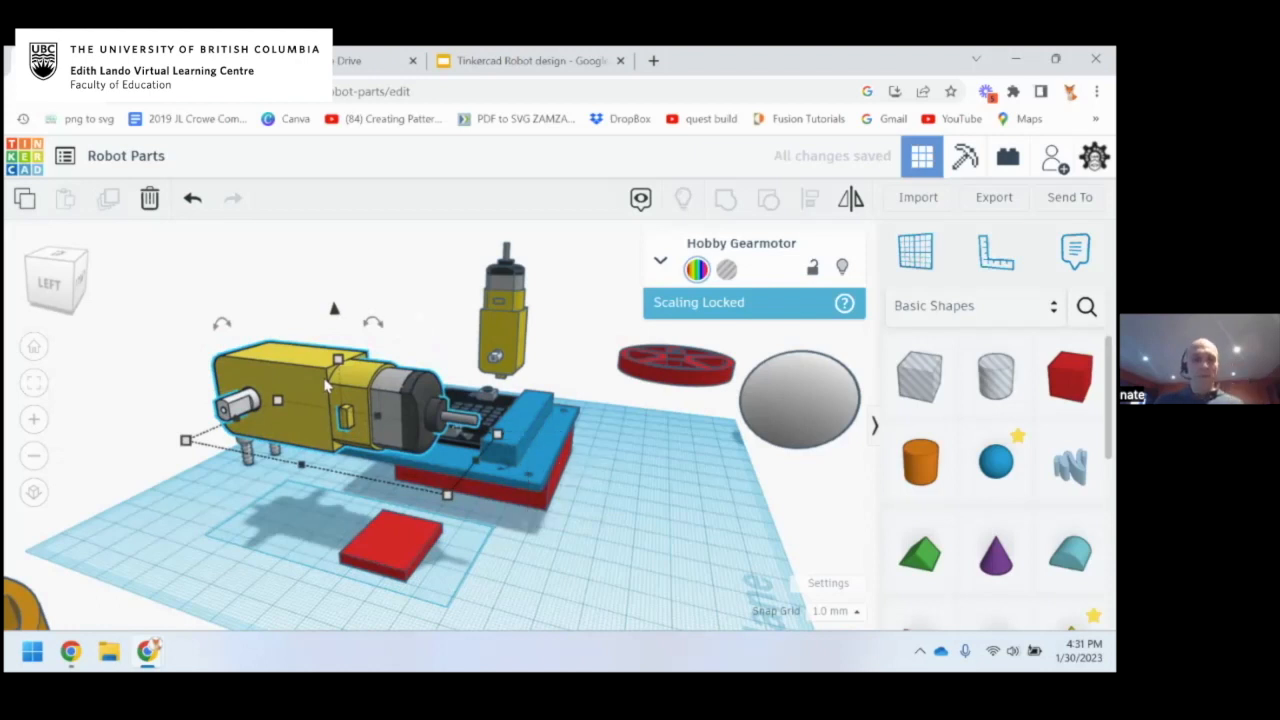
Focus the view on the laid-down gearmotor, and then select and focus on the flat red box
key(f)
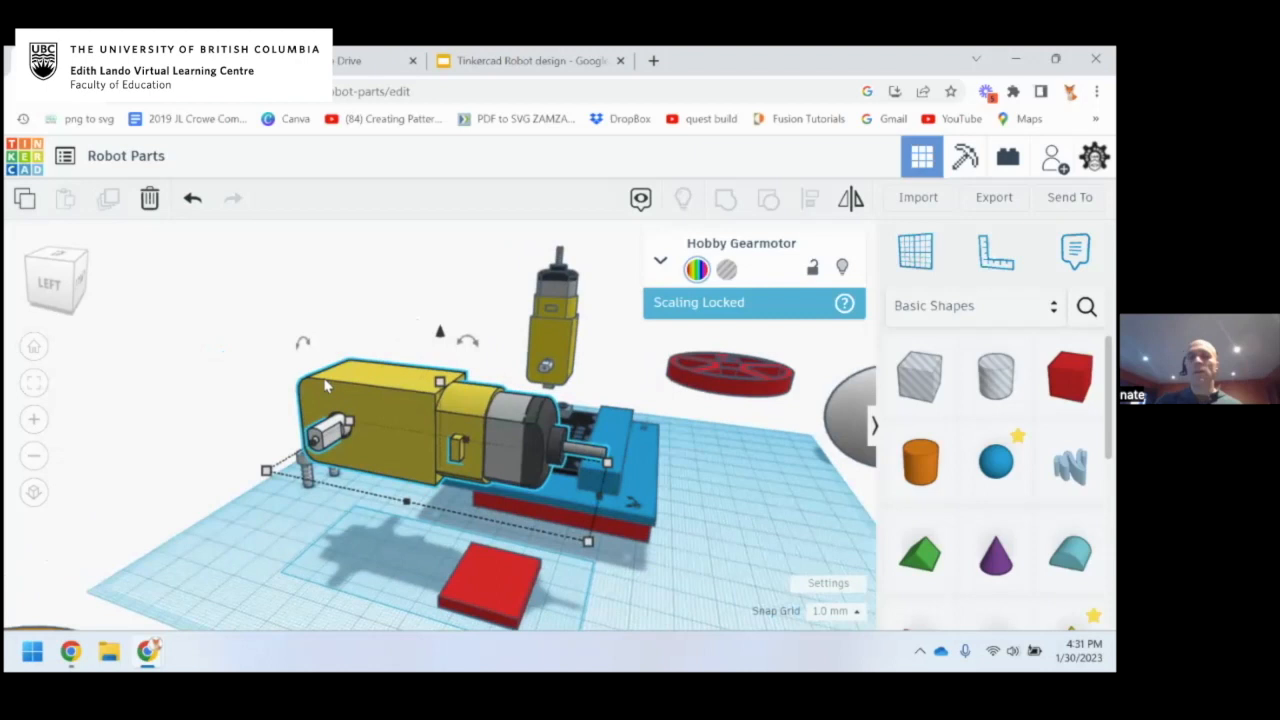
click(492, 590)
key(f)
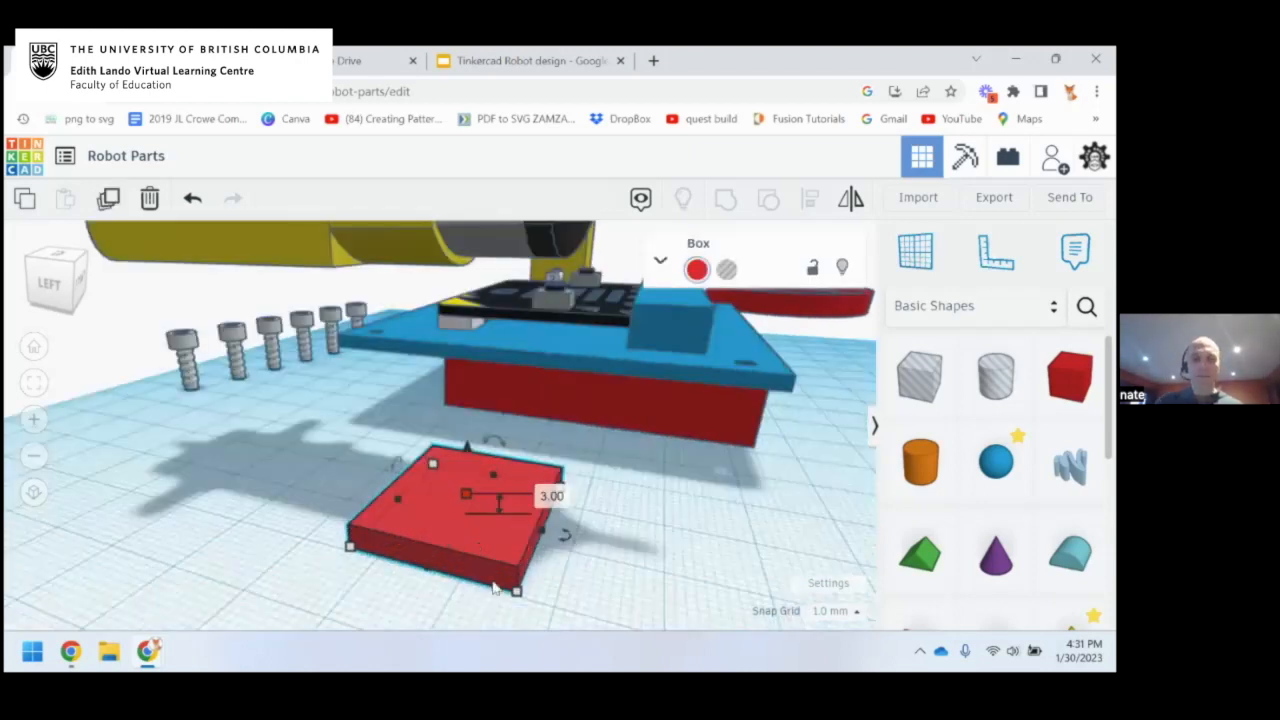
Lower the laid-down gearmotor by 31 mm so it comes down onto the flat red box
scroll(465, 458, down, 3)
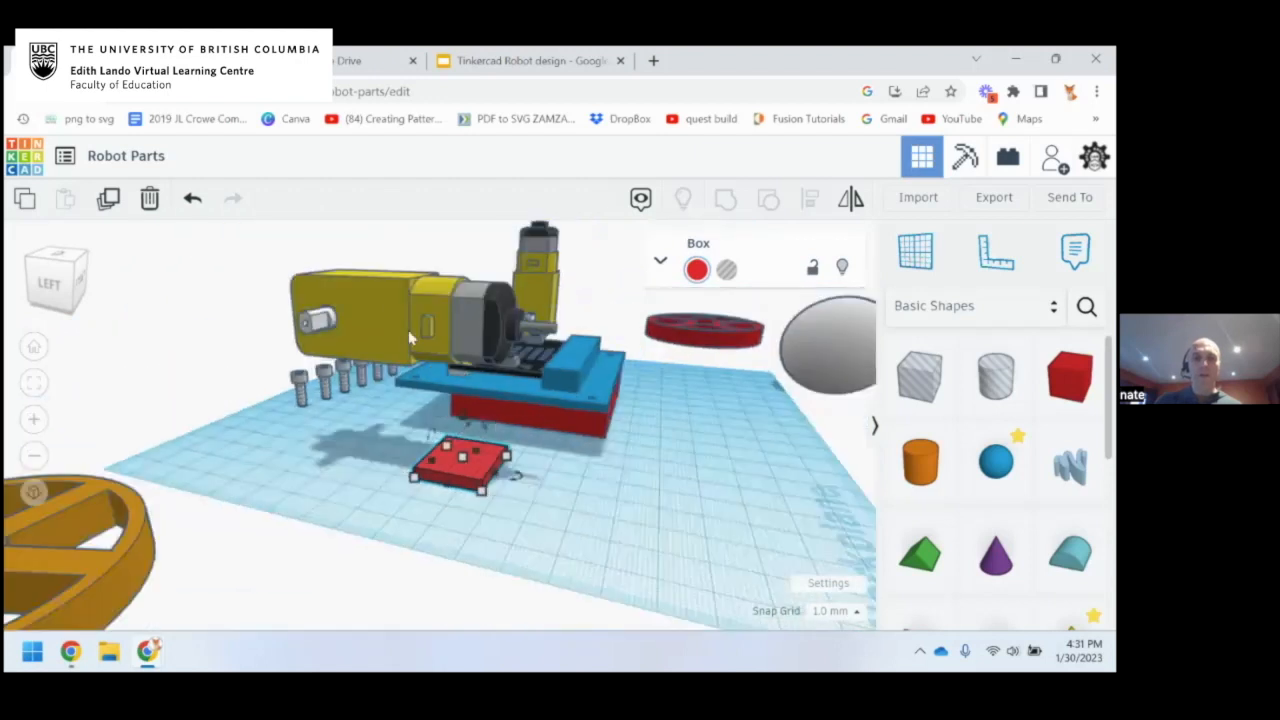
click(407, 329)
scroll(407, 329, up, 3)
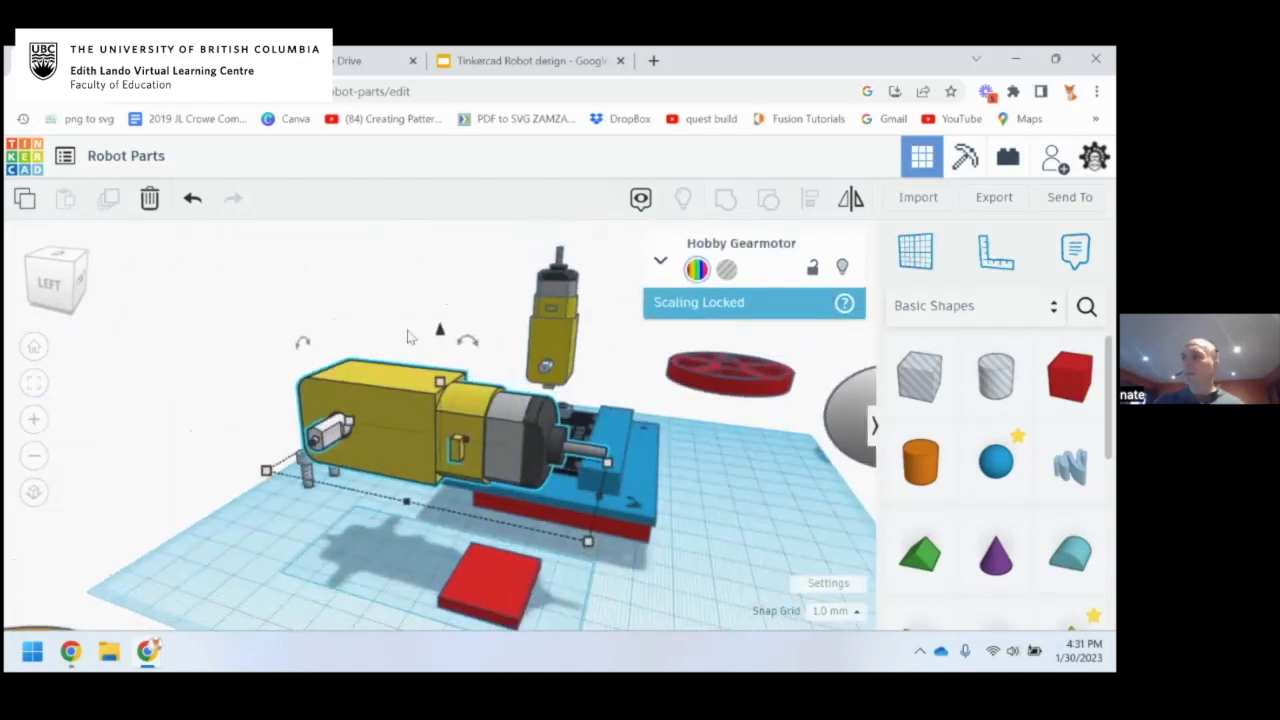
drag(440, 335, 446, 463)
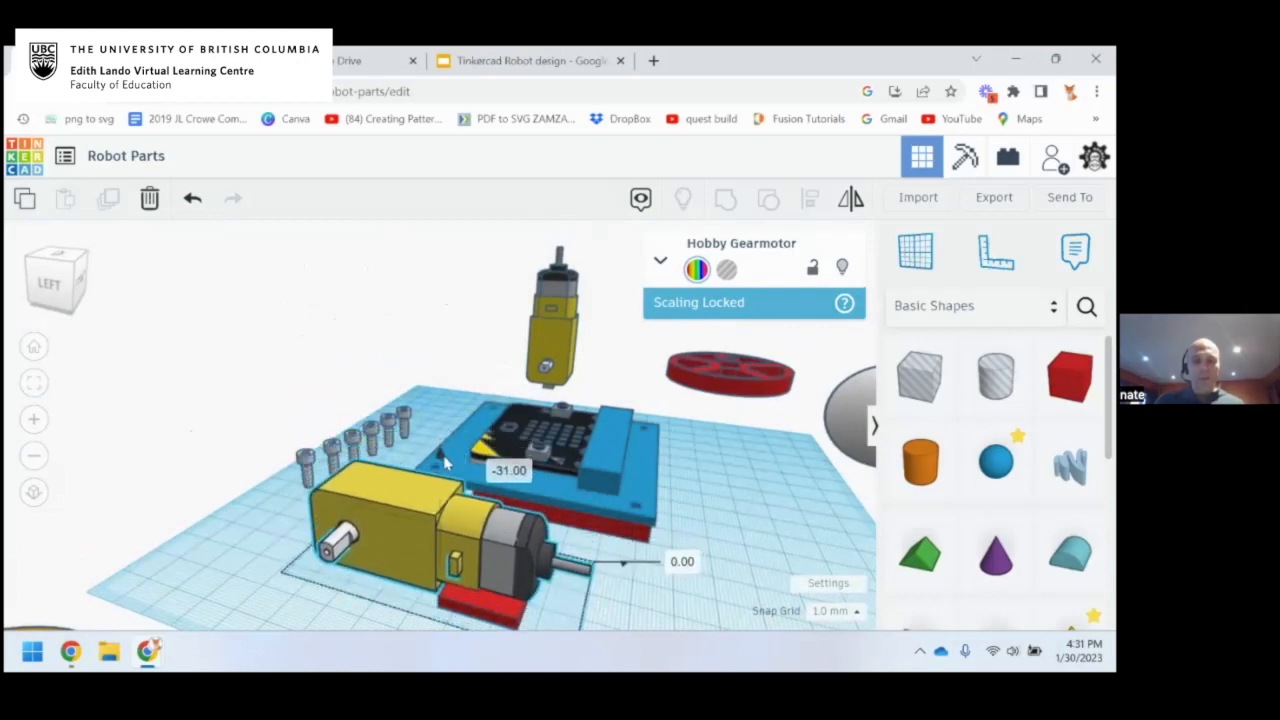
Slide the lowered gearmotor about 4 mm across the red box towards its motor-shaft end
middle_drag(471, 568, 411, 489)
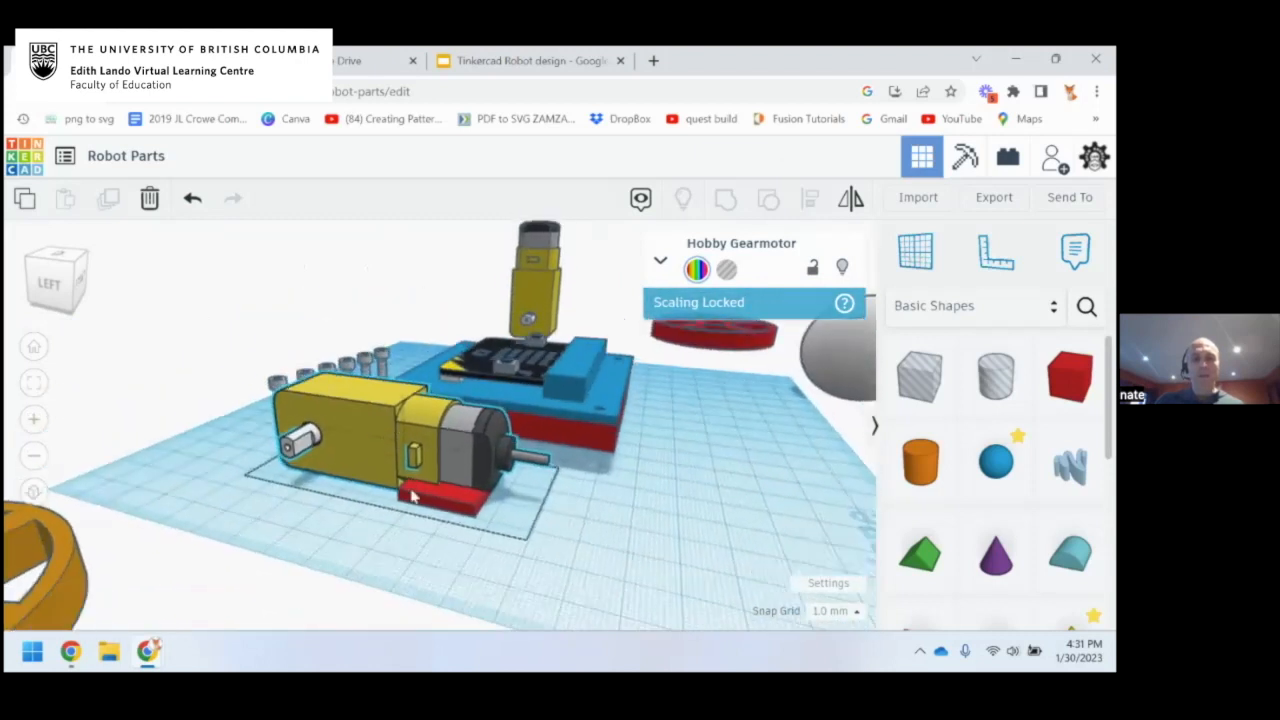
scroll(411, 489, up, 5)
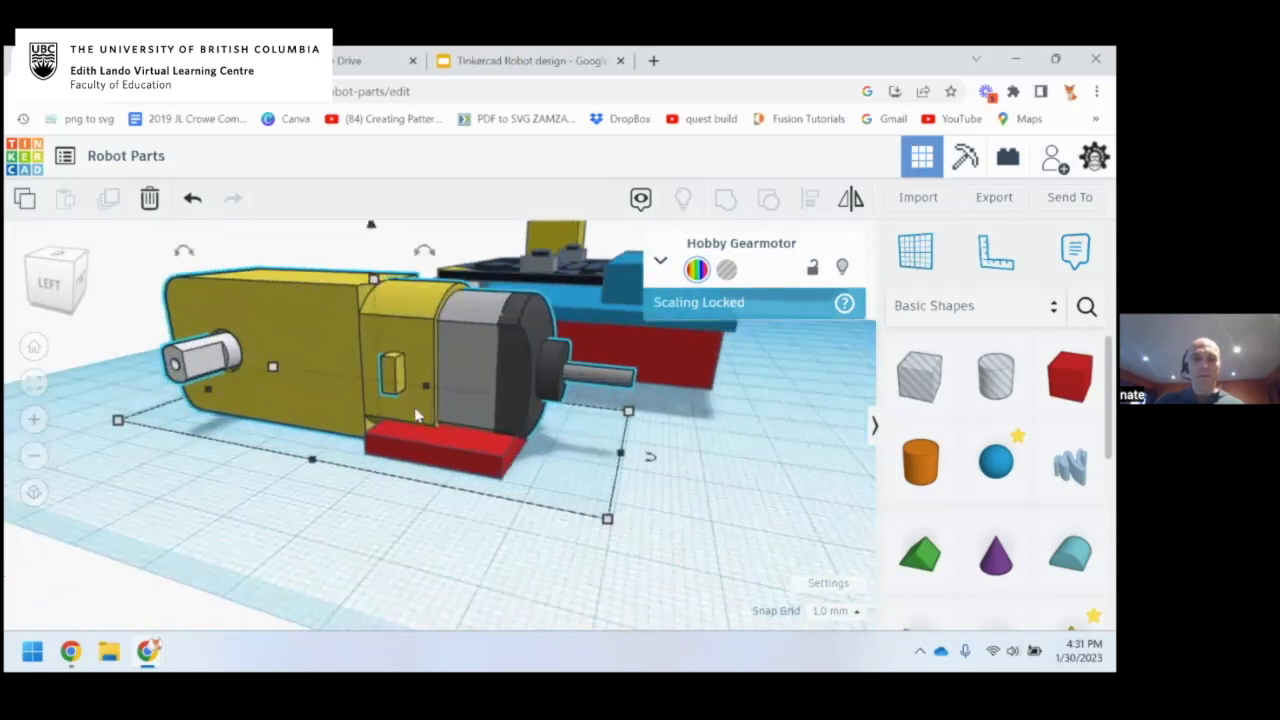
scroll(418, 416, up, 3)
right_drag(398, 453, 349, 469)
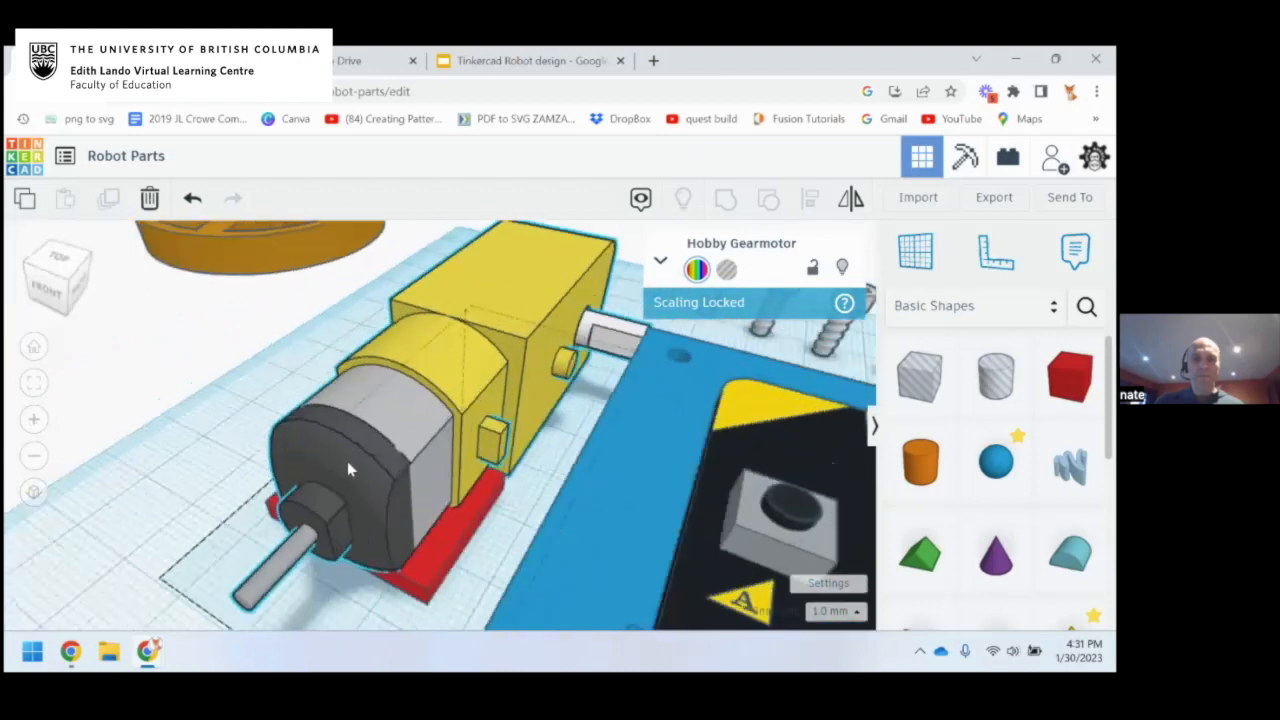
scroll(400, 450, down, 4)
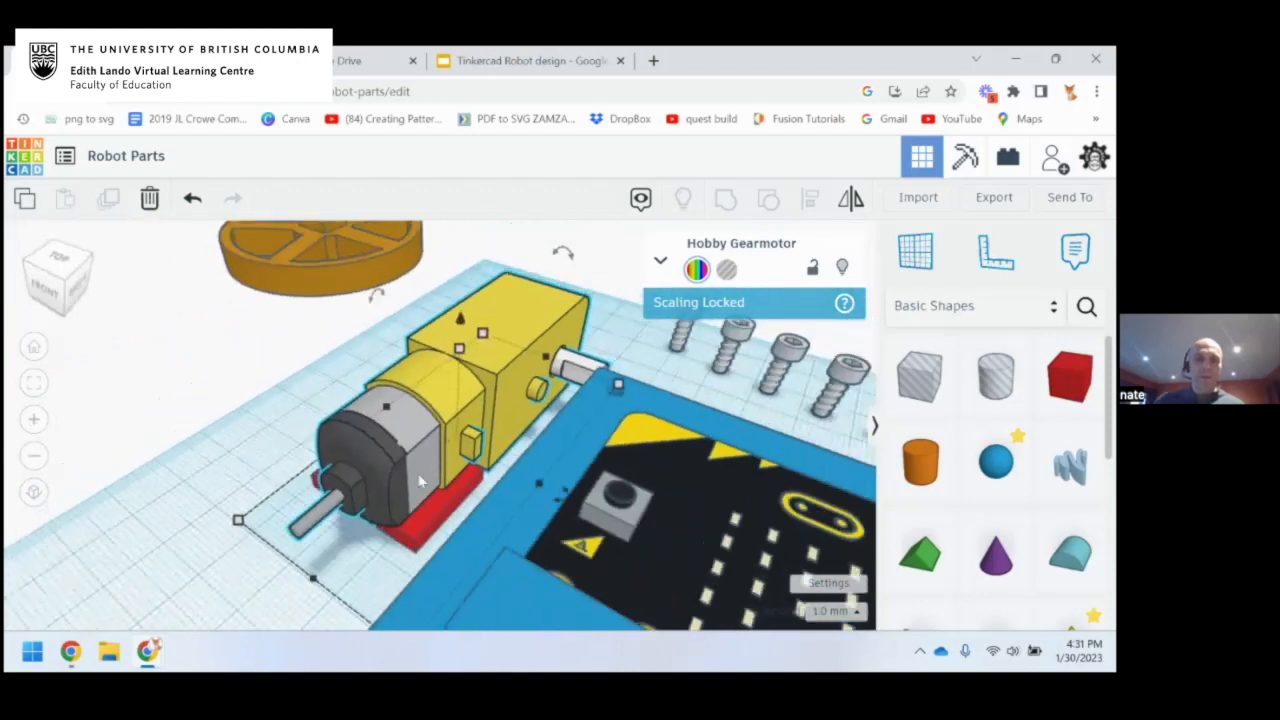
right_drag(528, 434, 468, 388)
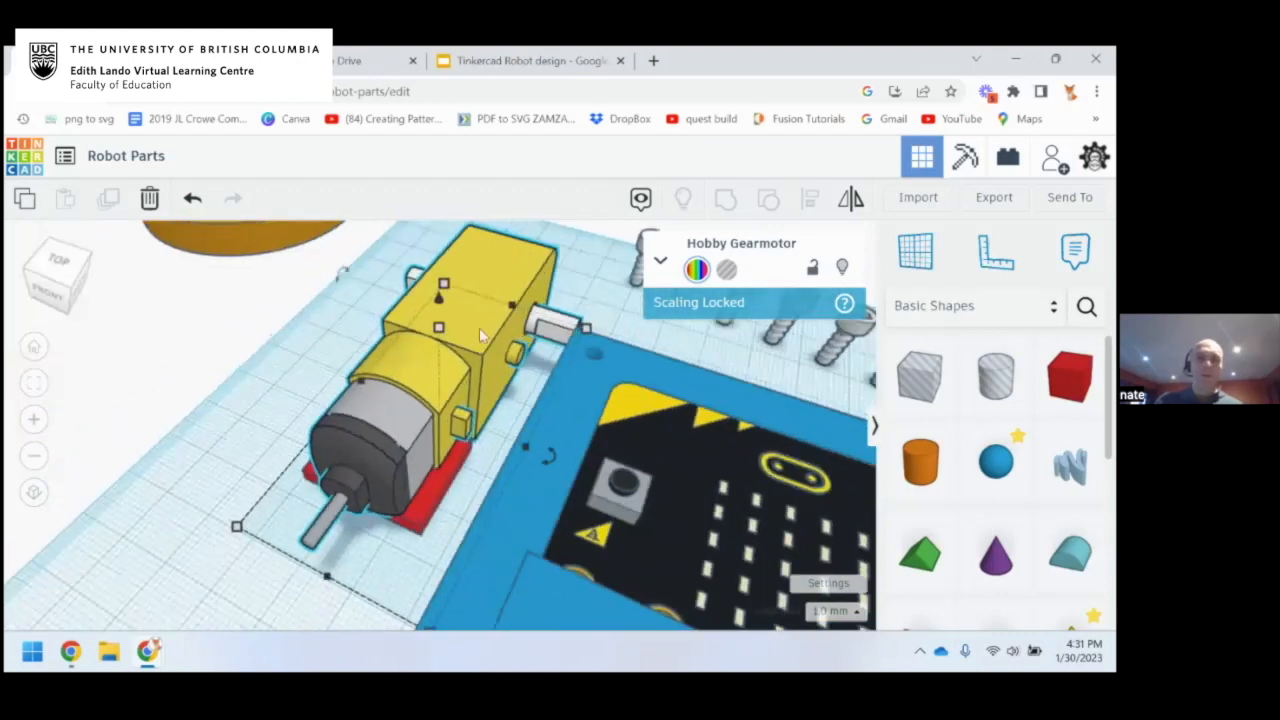
mouse_move(480, 322)
mouse_down()
mouse_move(434, 378)
mouse_move(475, 325)
mouse_move(491, 338)
mouse_move(445, 360)
mouse_move(437, 343)
mouse_move(466, 329)
mouse_up()
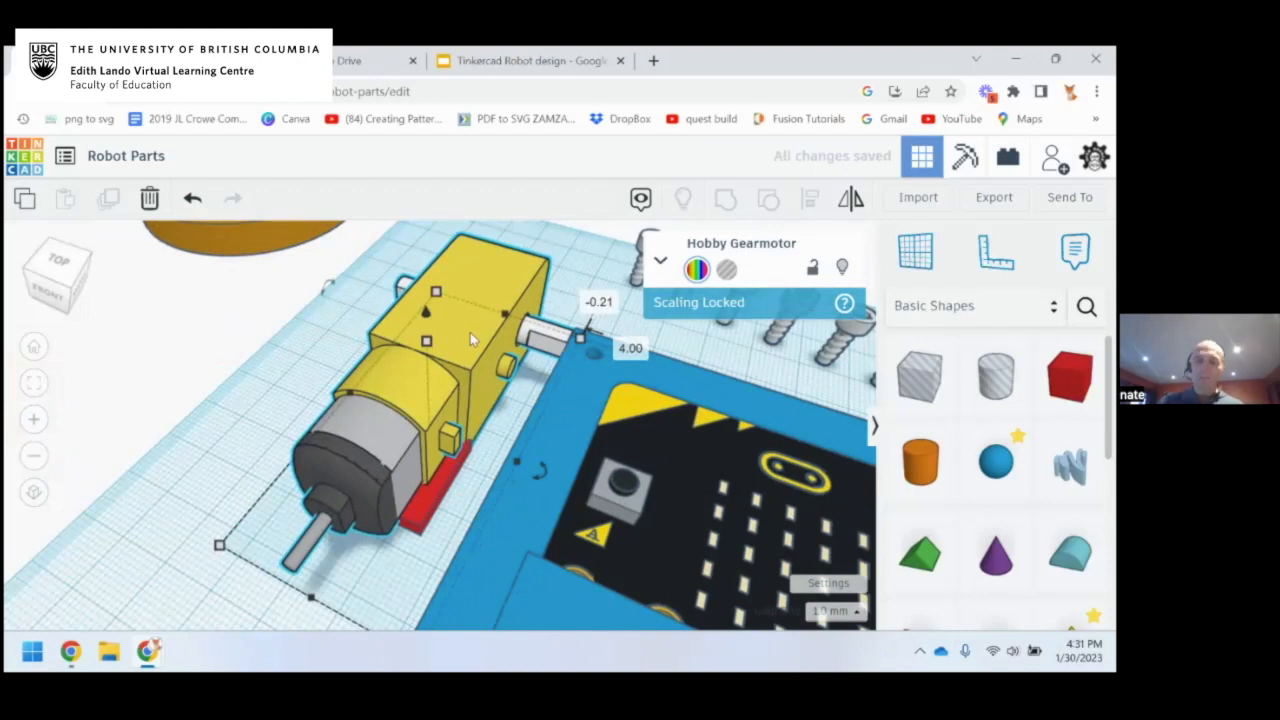
Nudge the gearmotor in small grid steps further past the red box, keeping it parallel to the blue plate
key(Down)
key(Down)
key(Down)
key(Down)
key(Down)
key(Down)
key(Down)
key(Down)
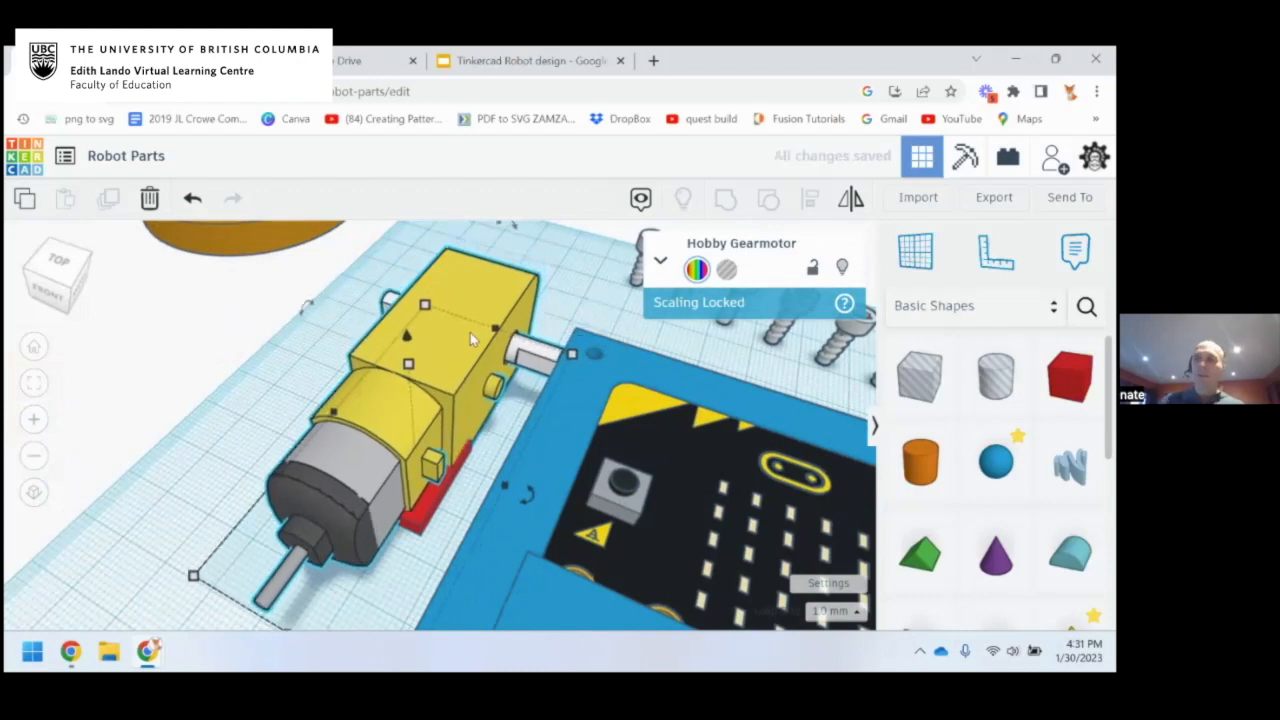
key(Up)
key(Up)
key(Up)
key(Up)
key(Up)
key(Up)
key(Up)
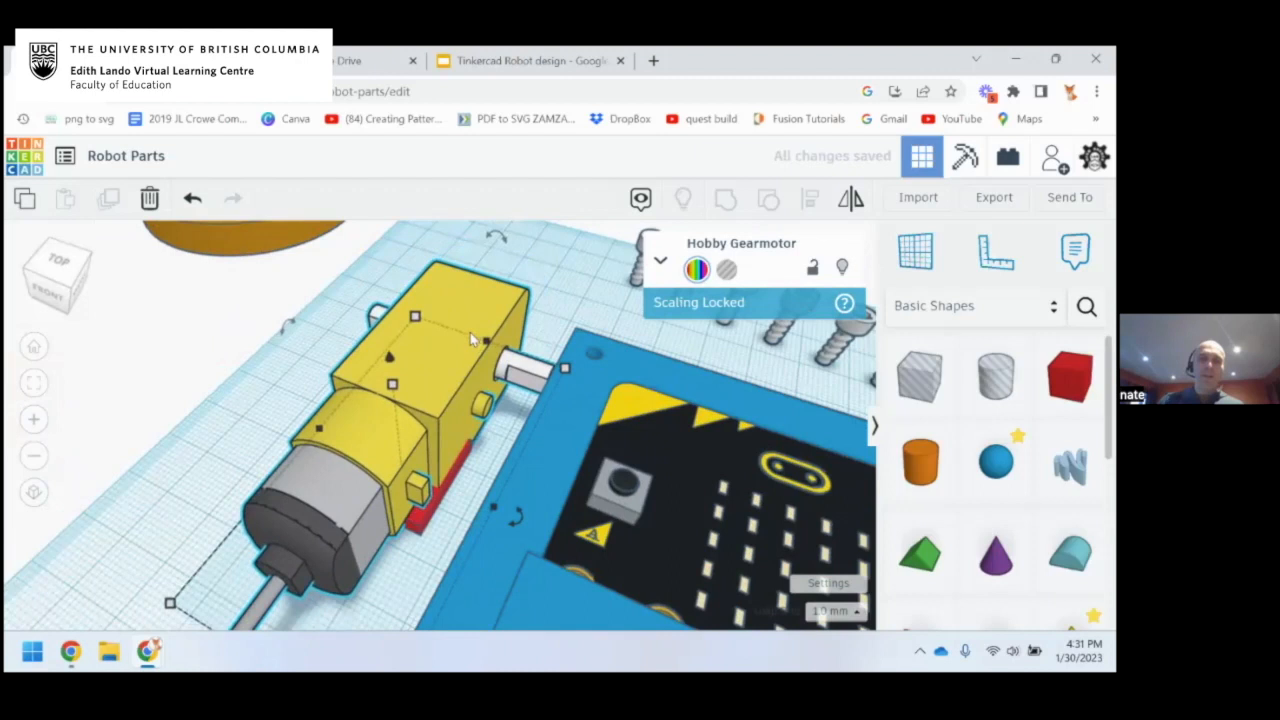
Nudge the gearmotor back and forth, bringing it off the red box and up against the blue plate's edge
key(Left)
key(Left)
key(Right)
key(Right)
key(Right)
key(Right)
key(Right)
key(Left)
key(Left)
key(Left)
key(Left)
key(Down)
key(Down)
key(Right)
key(Right)
key(Right)
key(Down)
key(Down)
key(Left)
key(Left)
key(Down)
key(Right)
key(Right)
key(Right)
key(Down)
key(Down)
key(Down)
key(Right)
key(Right)
key(Right)
key(Right)
key(Right)
key(Right)
key(Down)
key(Right)
key(Right)
key(Down)
key(Down)
key(Down)
key(Down)
key(Right)
key(Down)
key(Down)
key(Down)
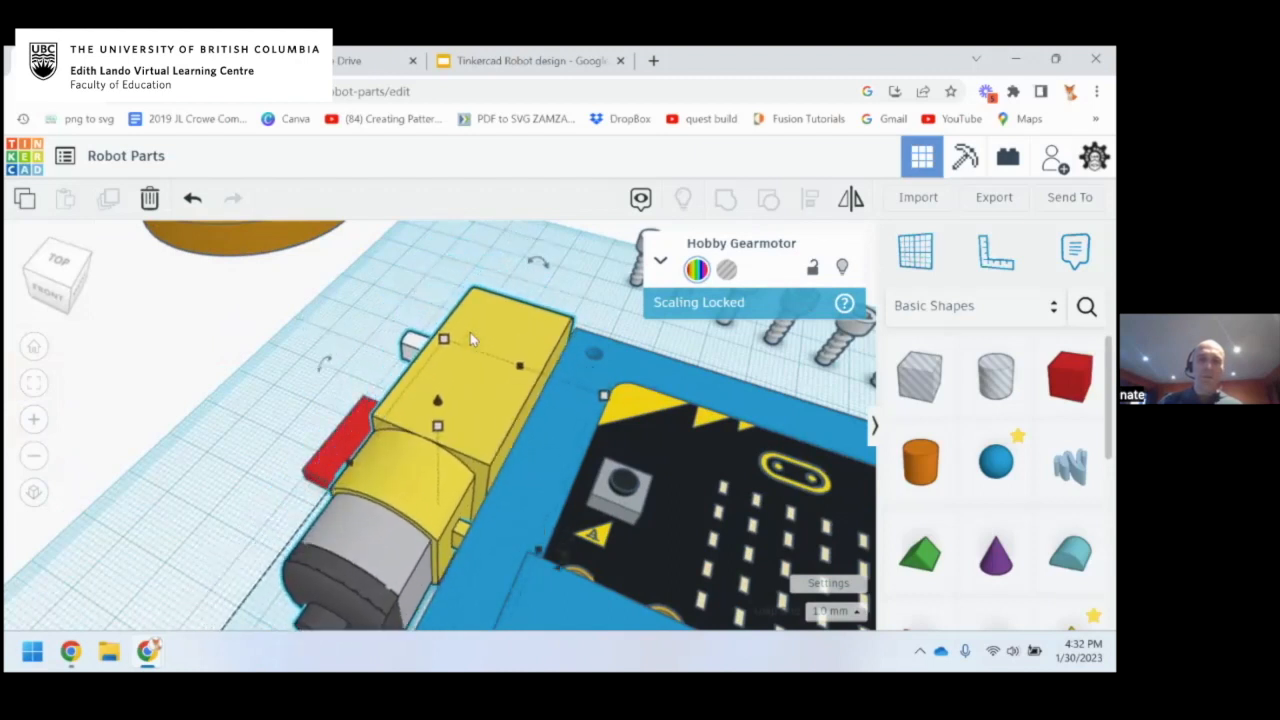
key(Down)
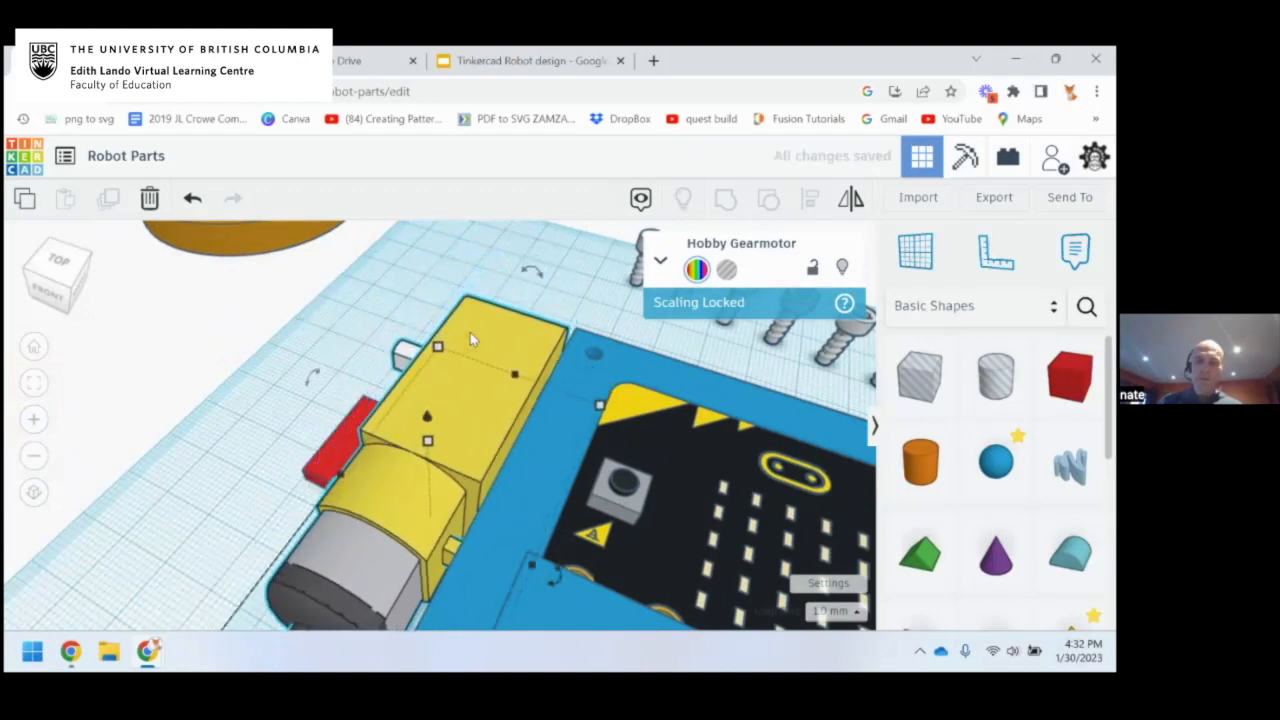
right_drag(470, 332, 418, 403)
key(Right)
key(Right)
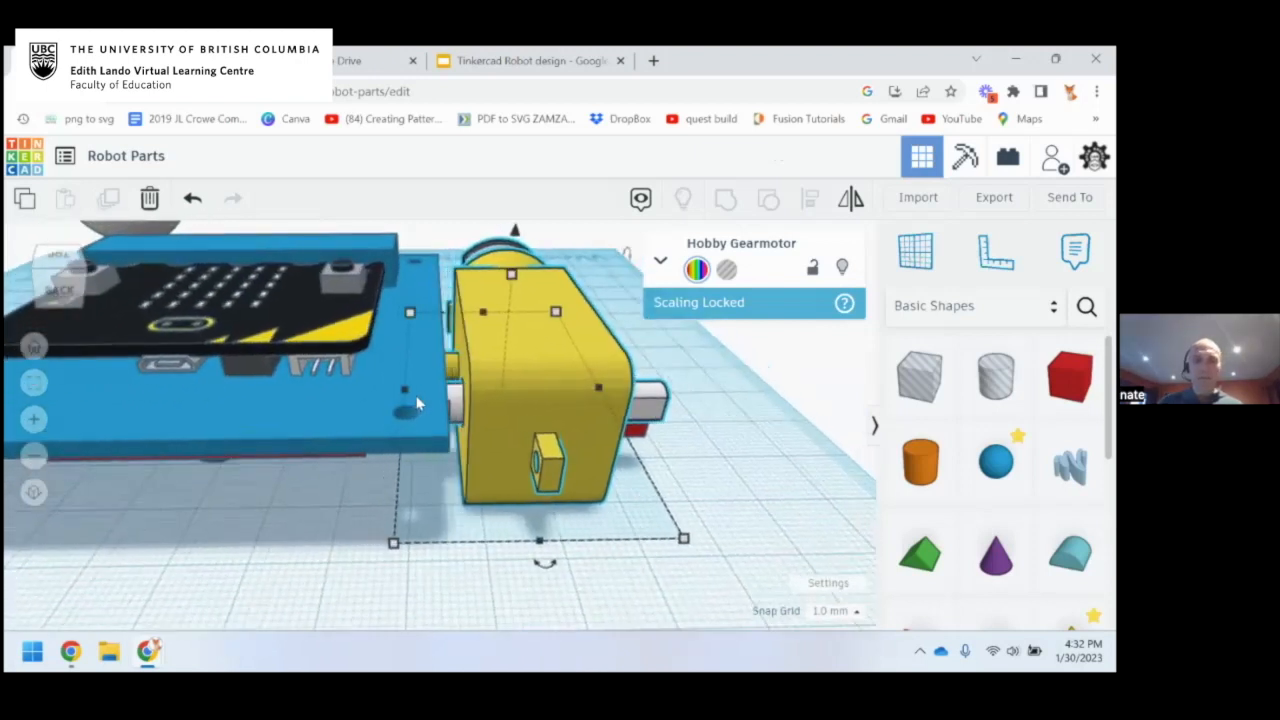
Check the gap between the red box, gearmotor and blue plate, and fine-tune the gearmotor's position beside the plate
mouse_move(432, 404)
right_down()
mouse_move(334, 392)
mouse_move(400, 389)
mouse_move(426, 402)
mouse_move(418, 418)
right_up()
scroll(554, 370, down, 2)
middle_drag(554, 370, 505, 456)
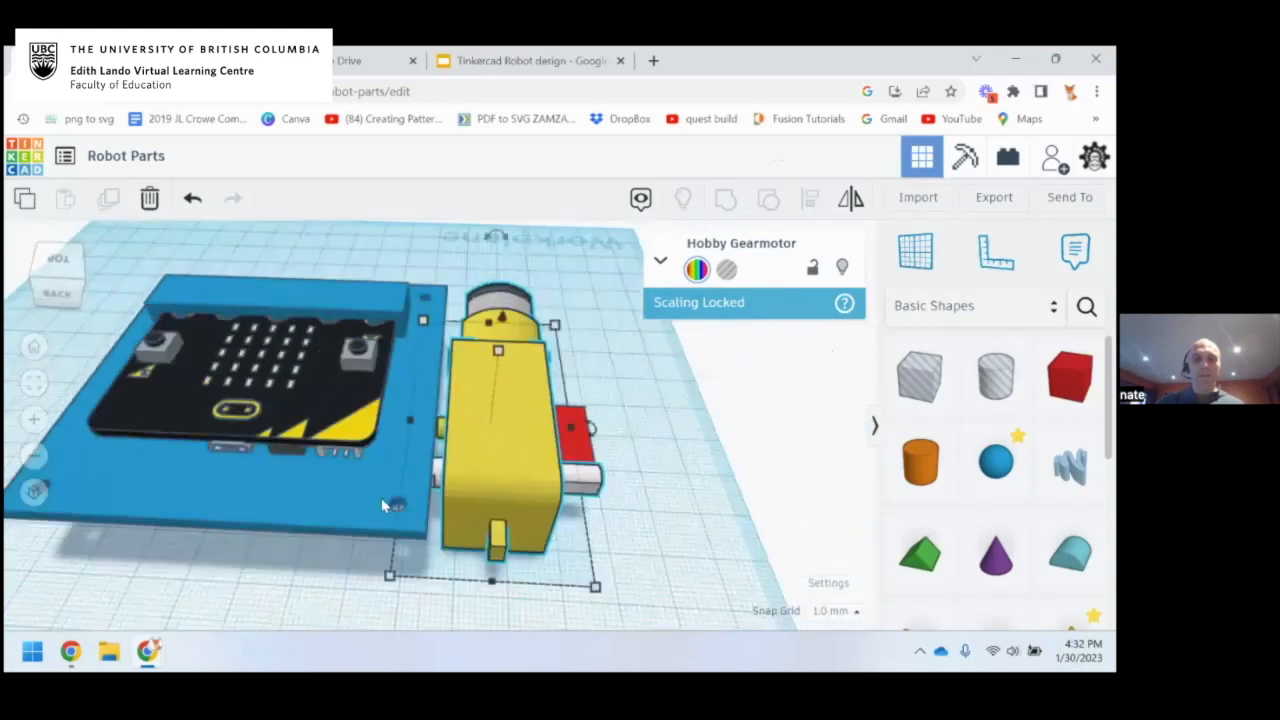
click(577, 455)
right_drag(622, 436, 564, 427)
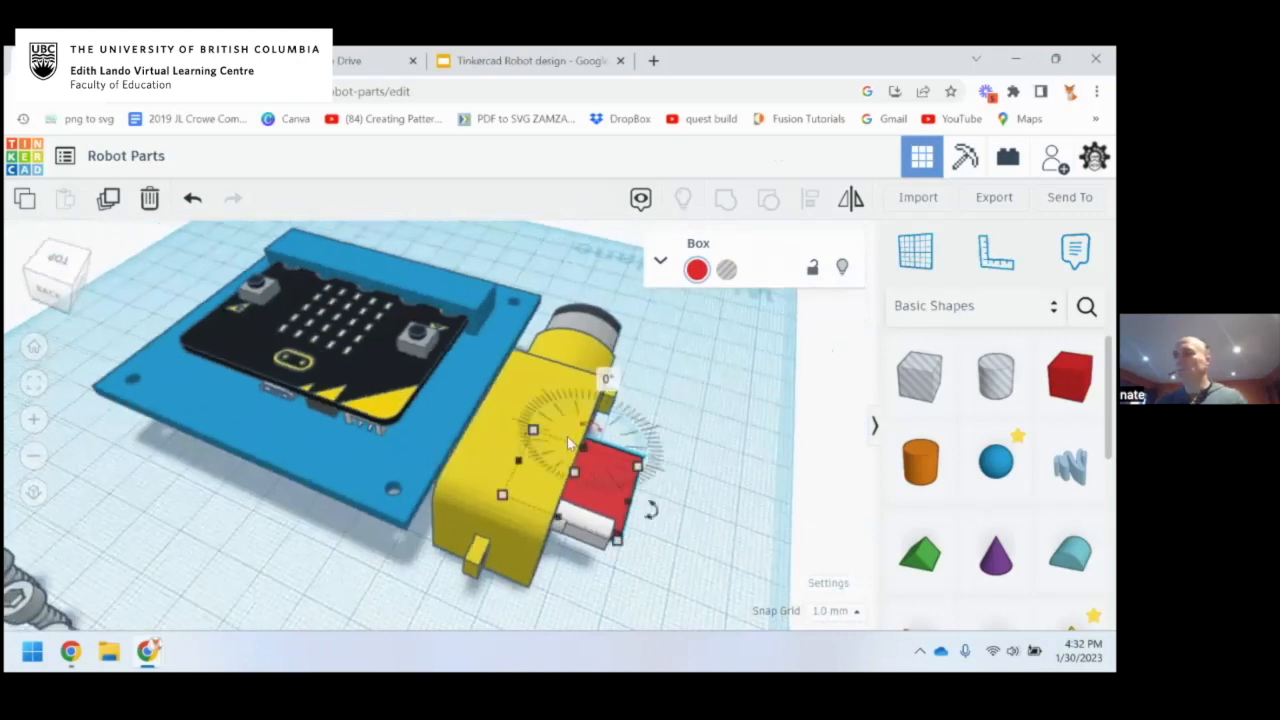
click(507, 471)
key(Down)
key(Down)
key(Down)
key(Down)
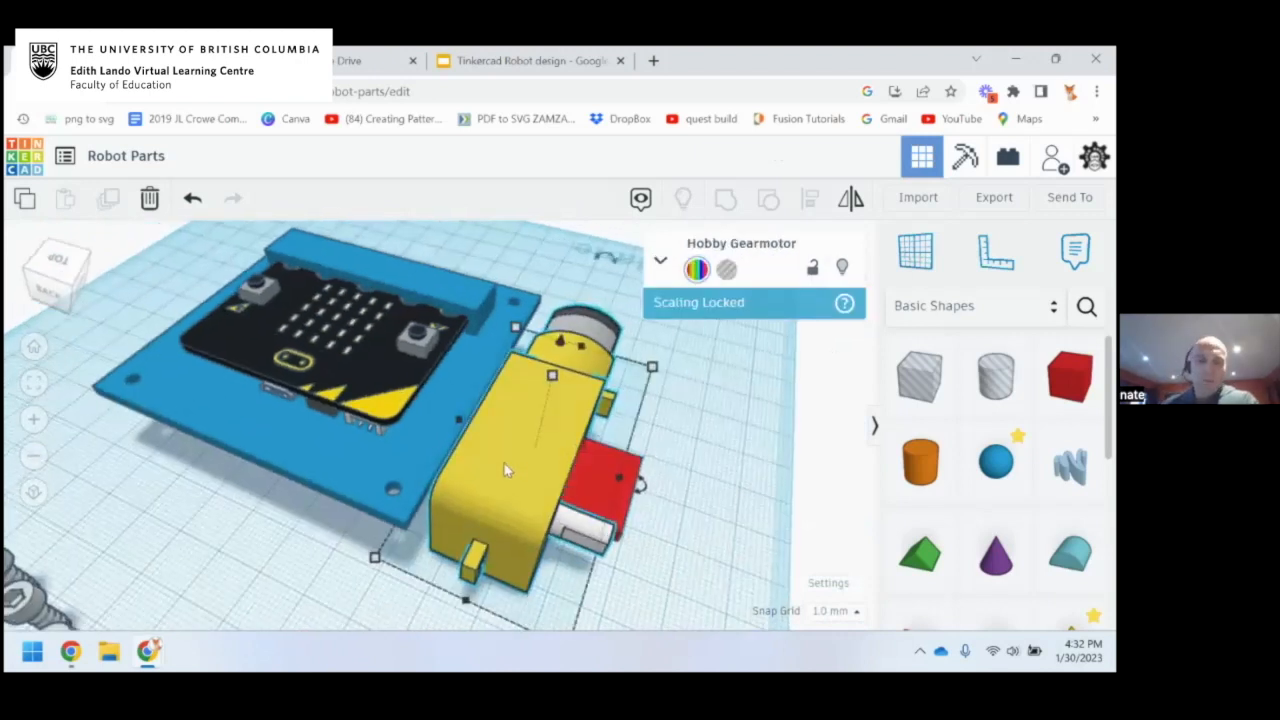
Raise the gearmotor 4 mm above the workplane
right_drag(510, 470, 407, 428)
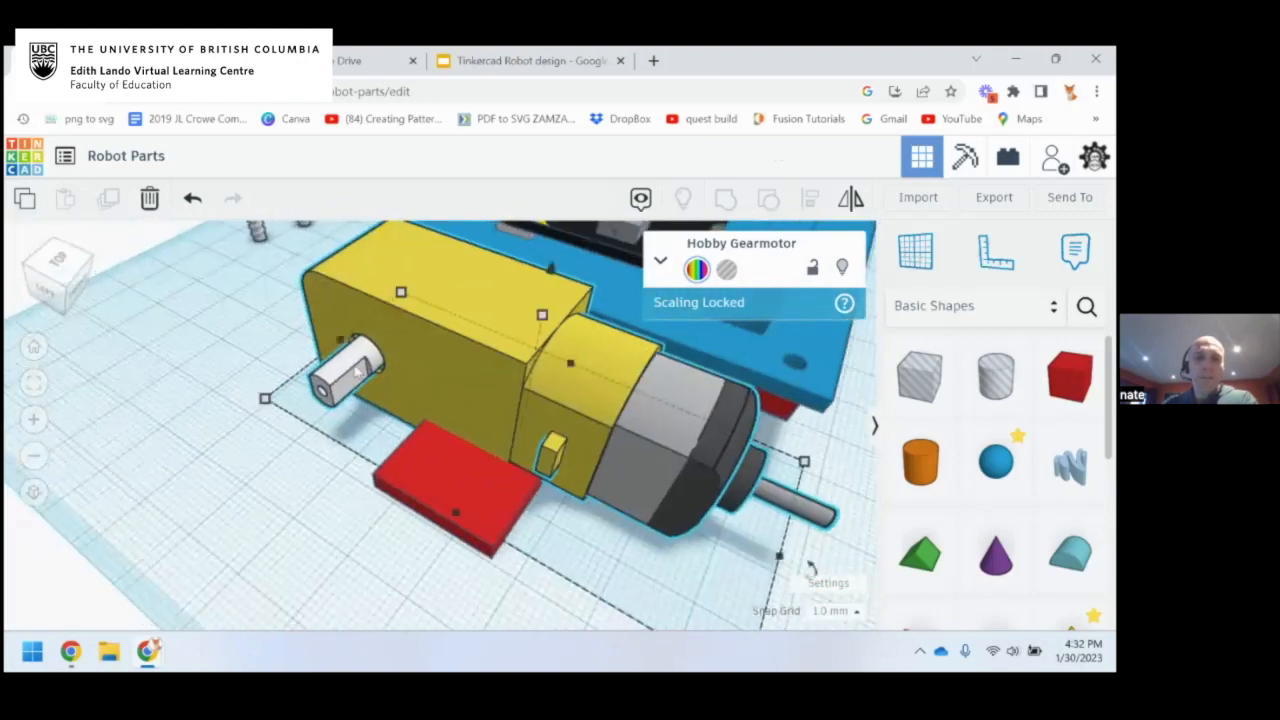
right_drag(342, 385, 367, 404)
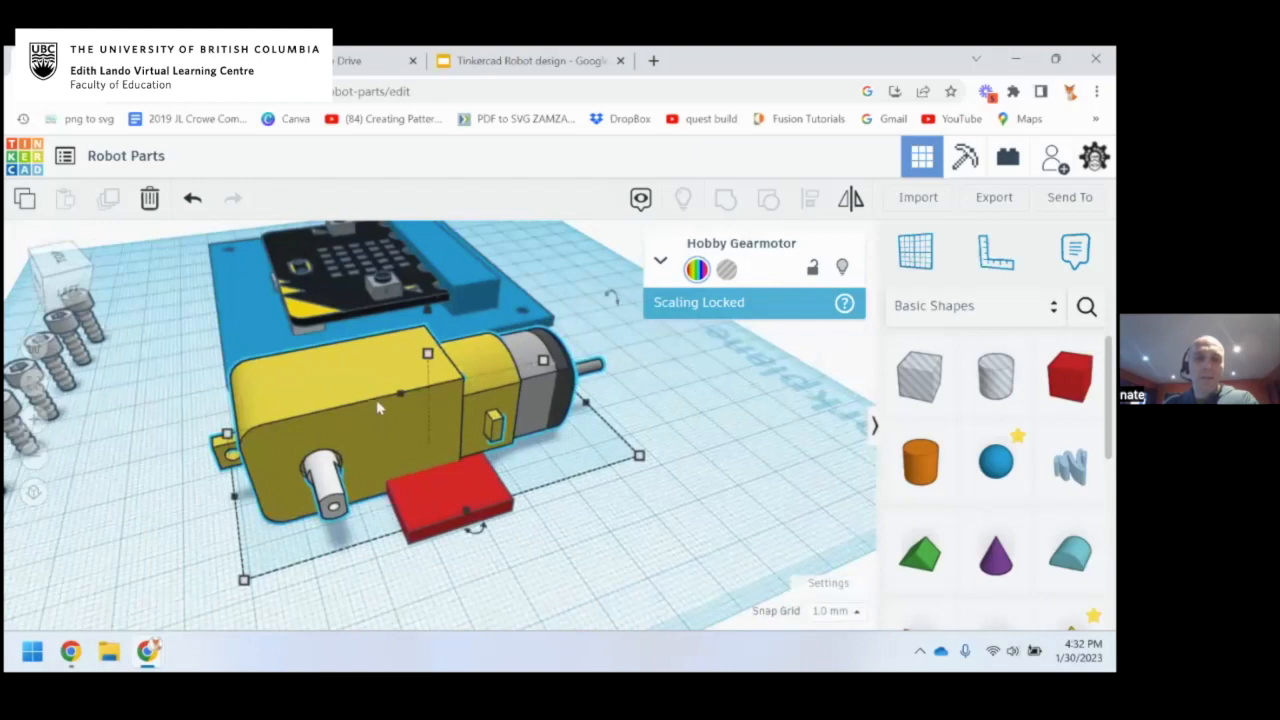
right_drag(381, 402, 418, 366)
drag(398, 342, 399, 320)
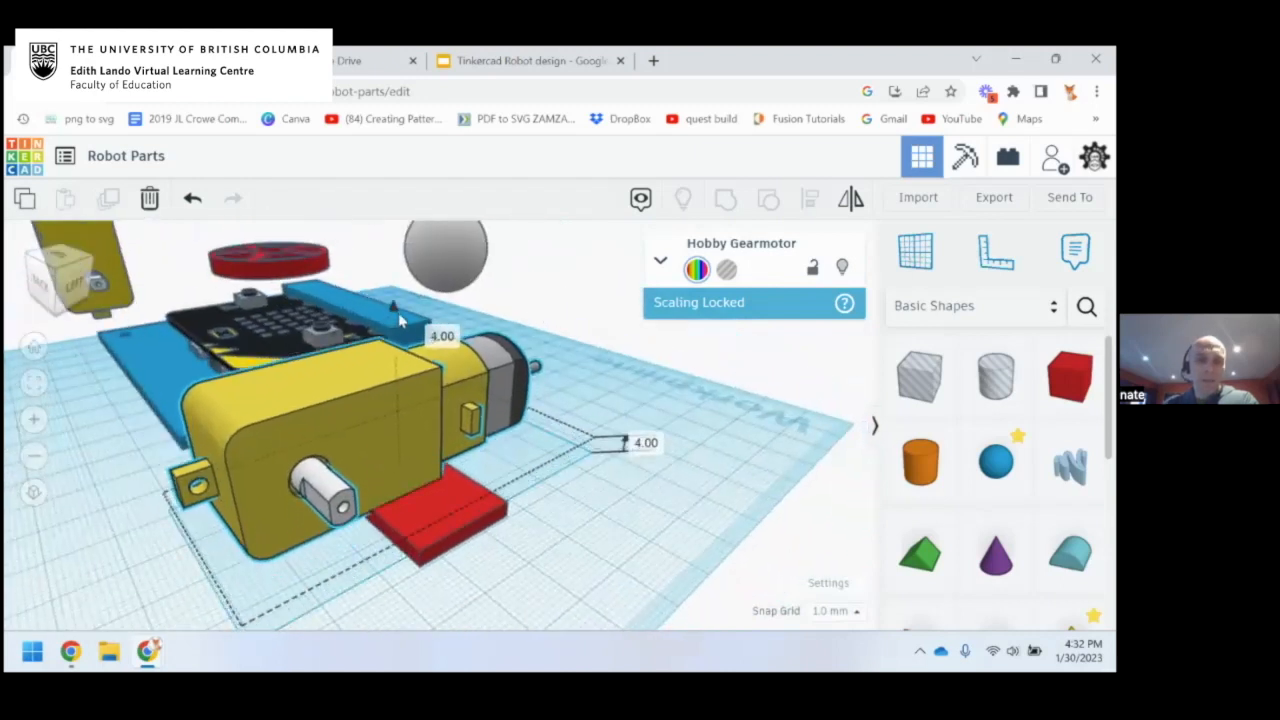
right_drag(398, 326, 285, 522)
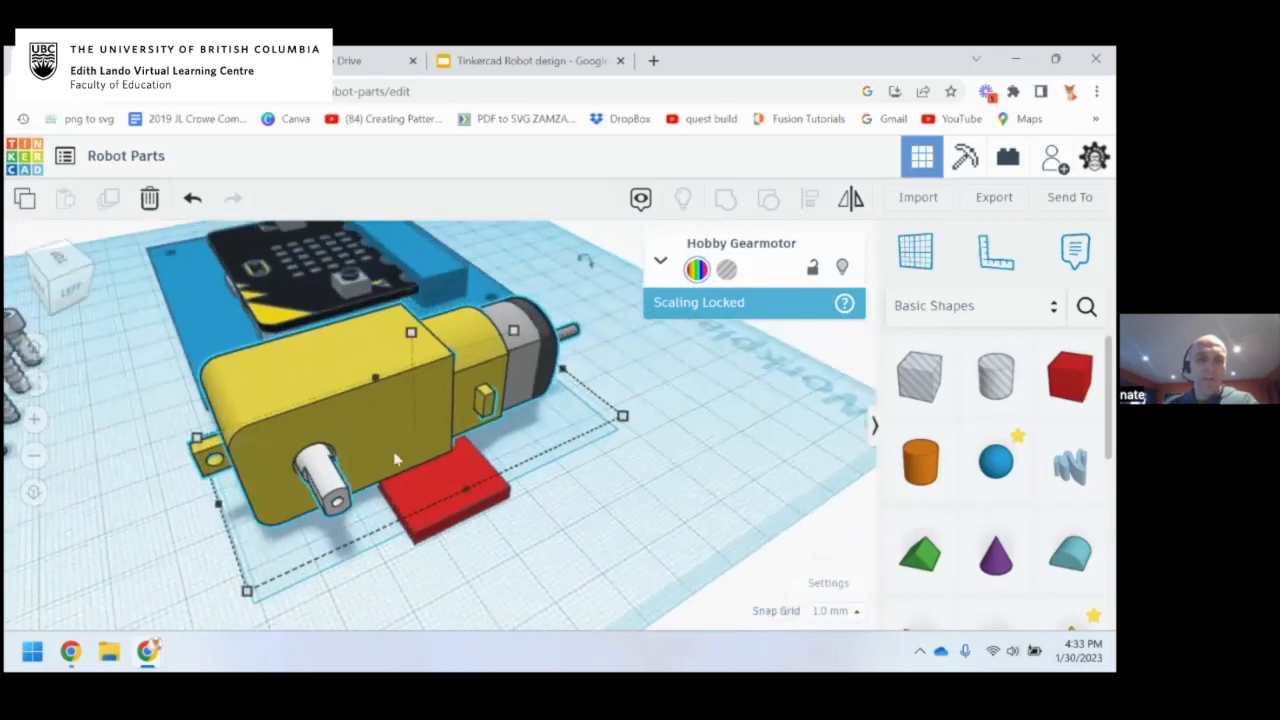
Nudge the flat red box underneath the axle end of the raised gearmotor
click(455, 493)
right_drag(533, 475, 601, 396)
right_drag(415, 463, 549, 429)
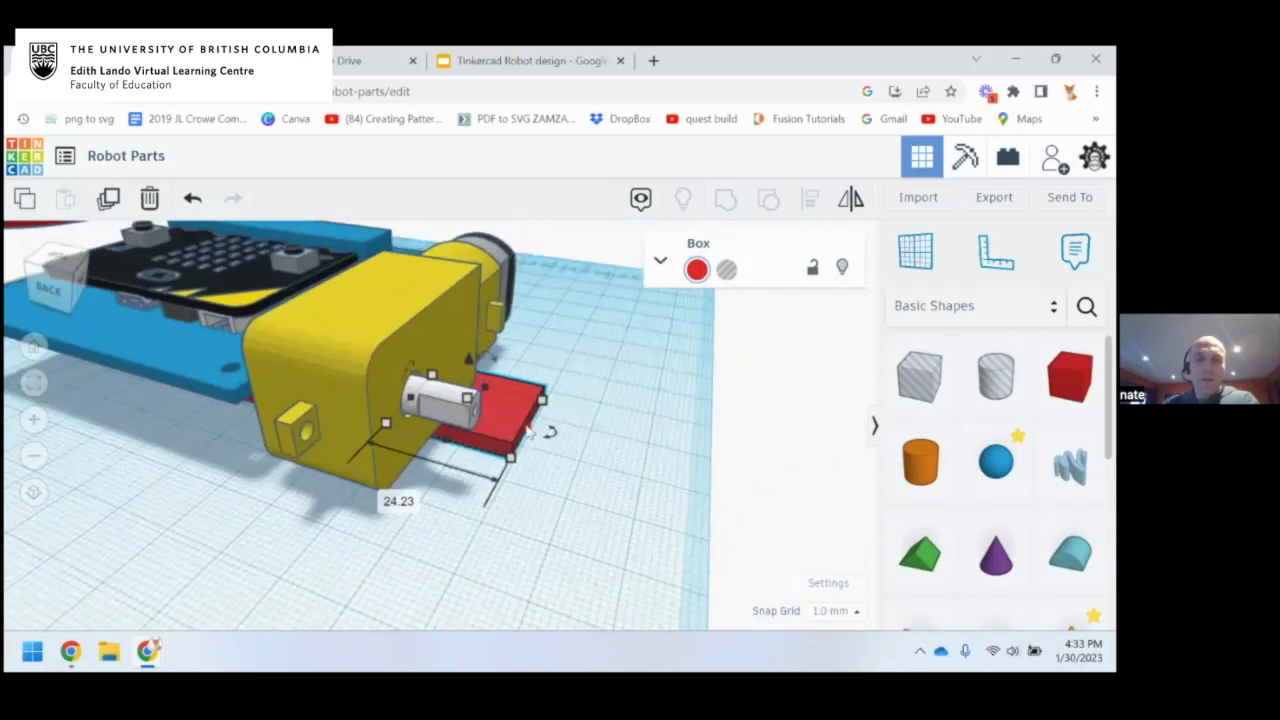
key(Down)
key(Down)
key(Down)
key(Down)
key(Down)
key(Down)
key(Down)
key(Down)
key(Left)
key(Left)
key(Left)
key(Left)
key(Left)
key(Left)
key(Left)
key(Left)
key(Down)
key(Down)
key(Down)
key(Down)
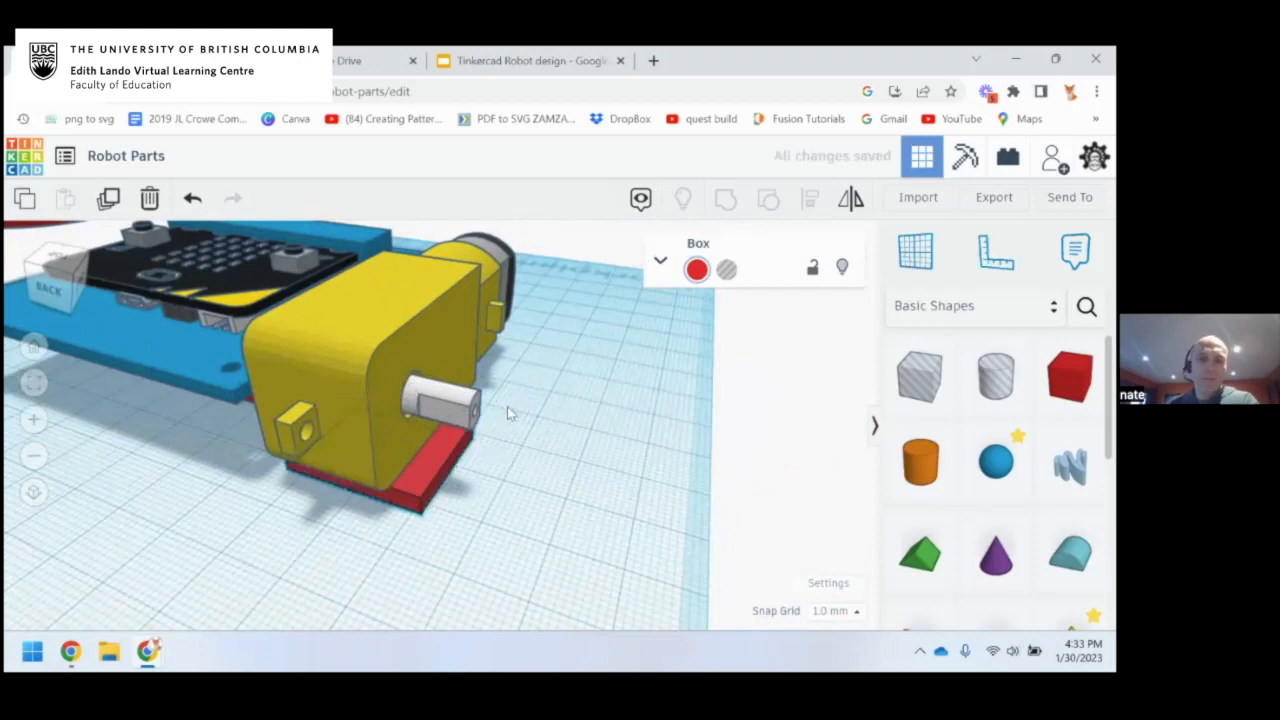
right_drag(507, 406, 658, 402)
key(Down)
key(Down)
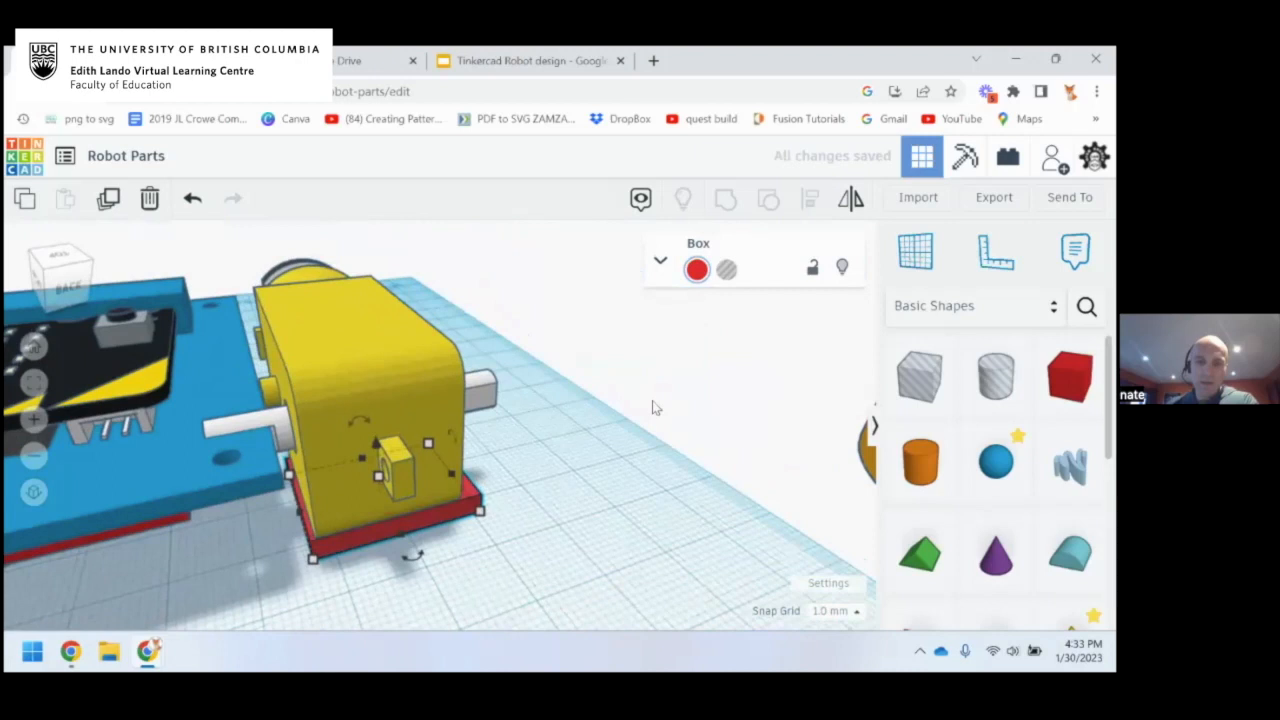
right_drag(573, 428, 537, 443)
right_drag(386, 475, 328, 470)
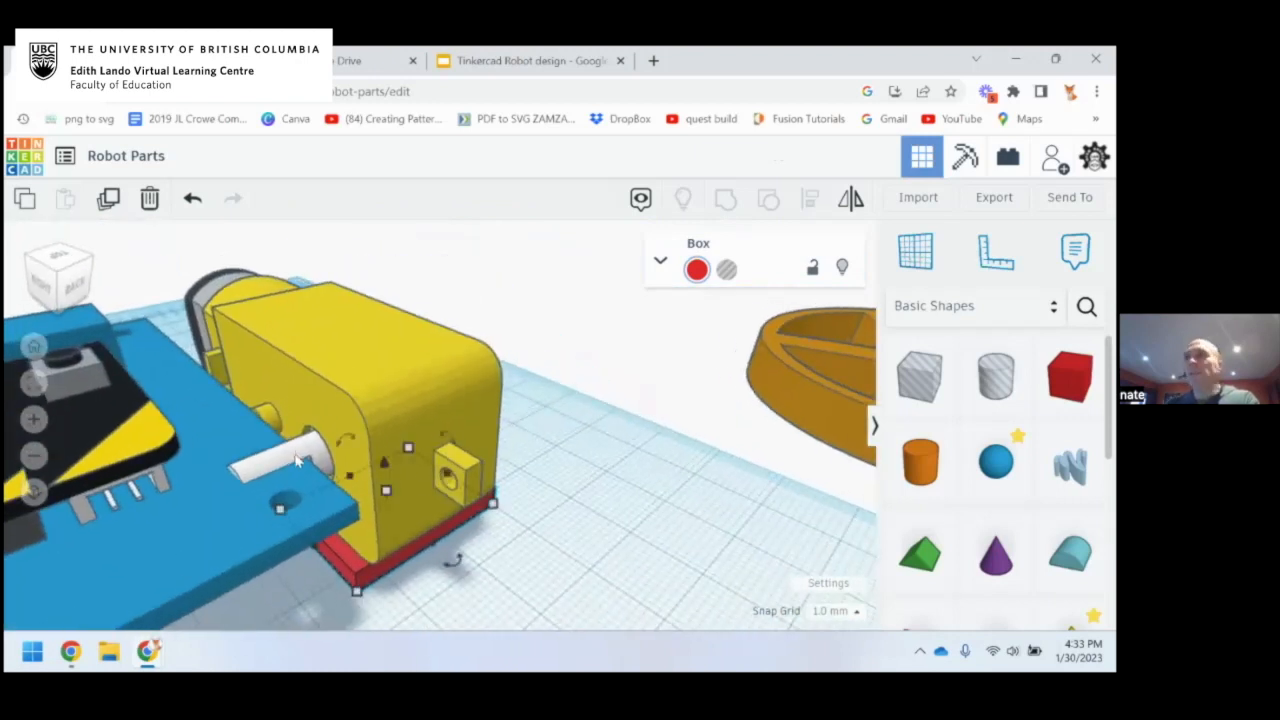
Look at the chassis photo in the Tinkercad Robot design slides, and return to Tinkercad to compare the gearmotor's axle side
click(530, 63)
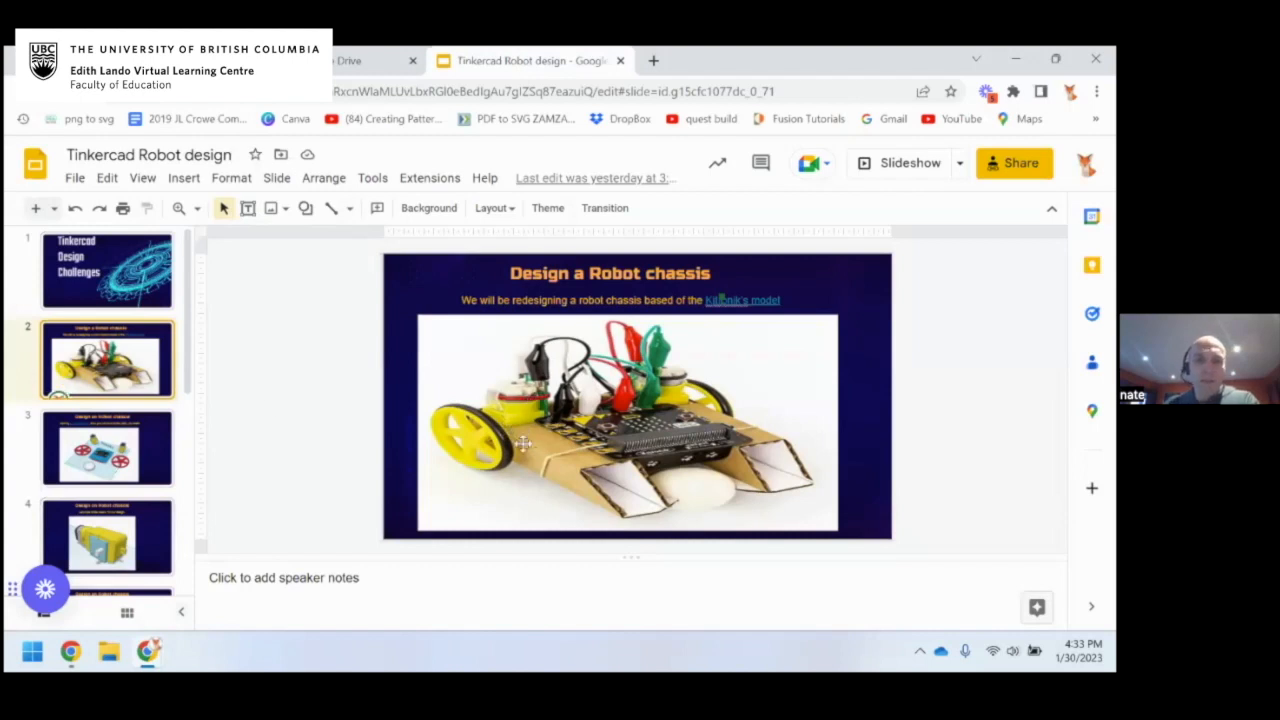
click(172, 64)
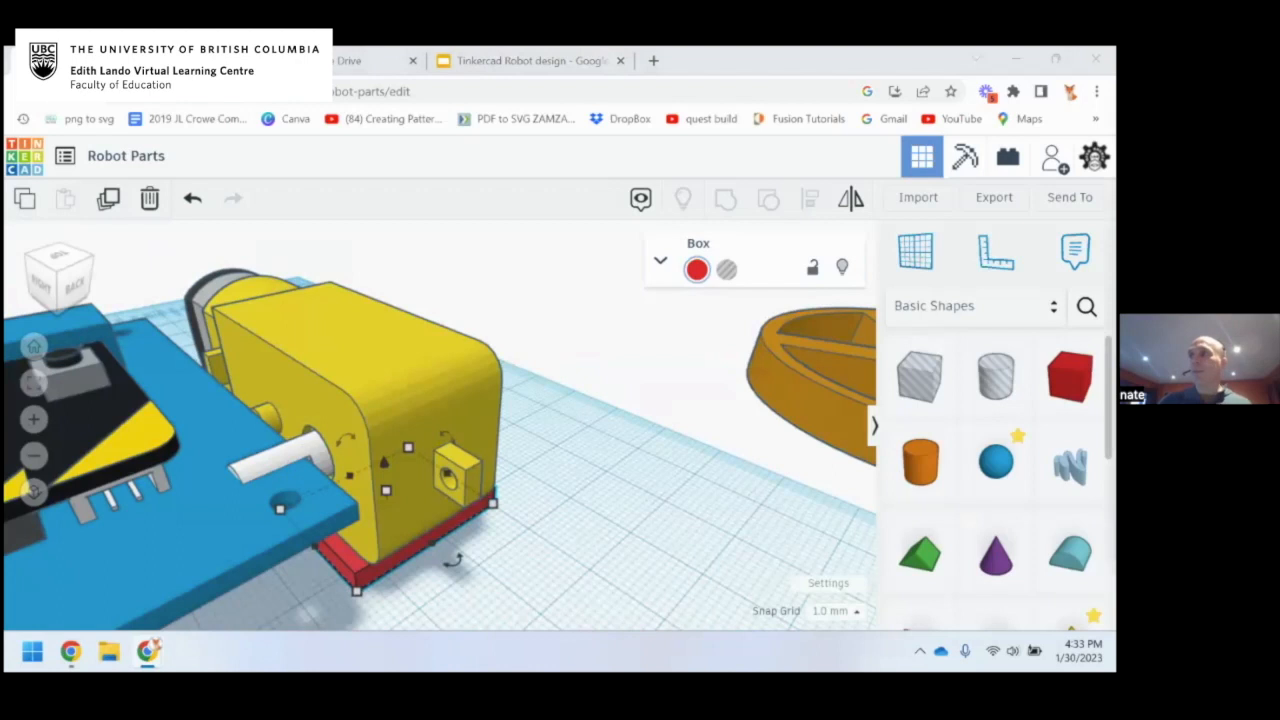
right_drag(512, 462, 383, 458)
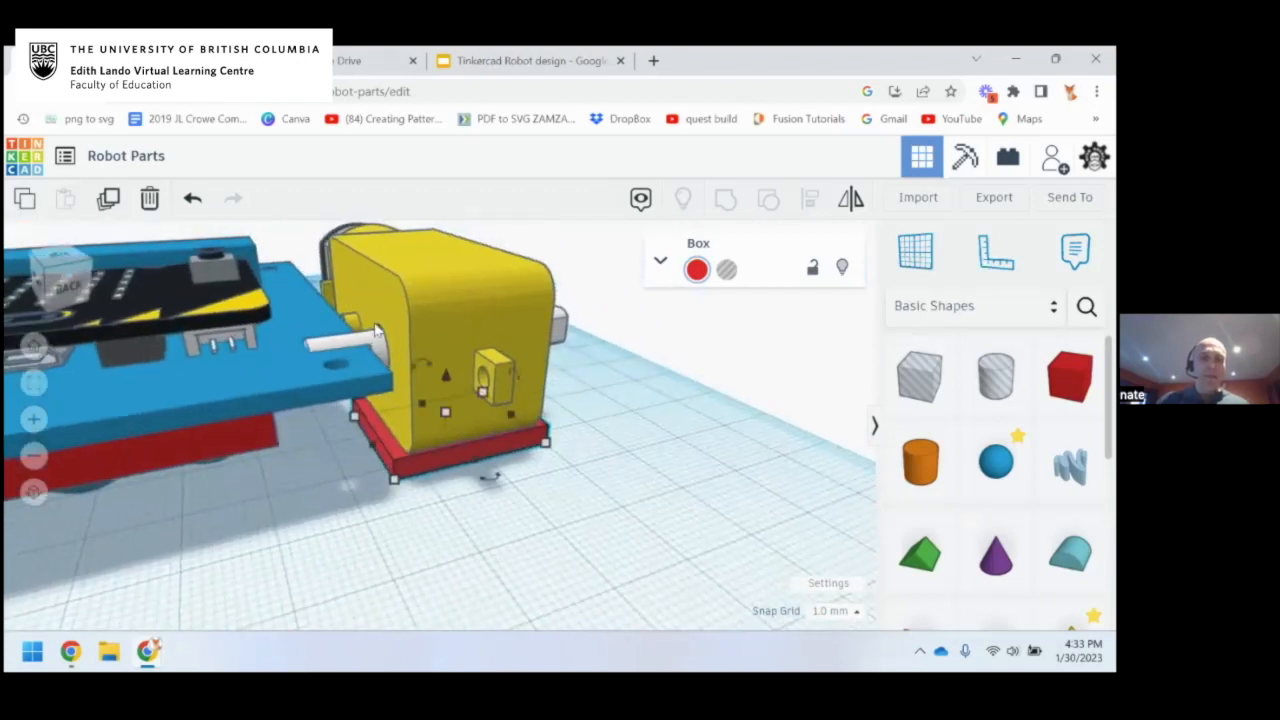
right_drag(503, 448, 345, 428)
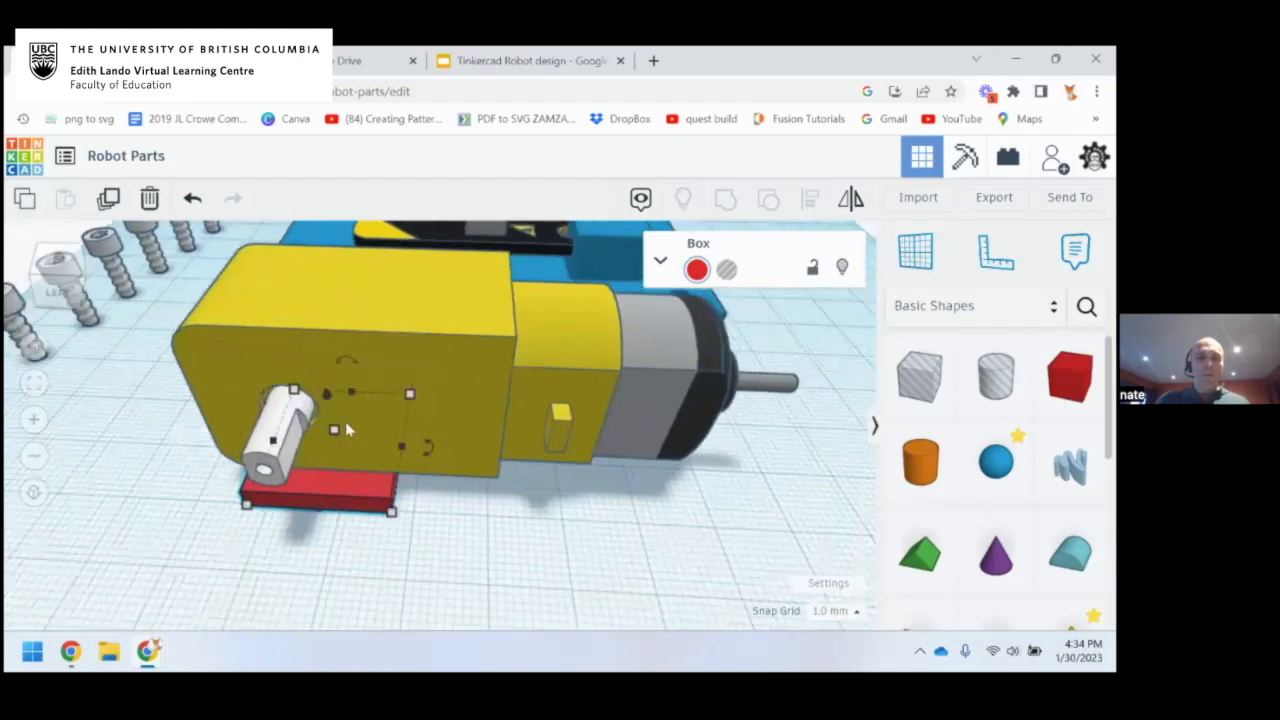
Nudge the gearmotor over the flat red box, away from its motor-shaft end, so the box sits under the gearbox's inner part
click(368, 350)
middle_drag(357, 357, 500, 357)
scroll(498, 368, down, 2)
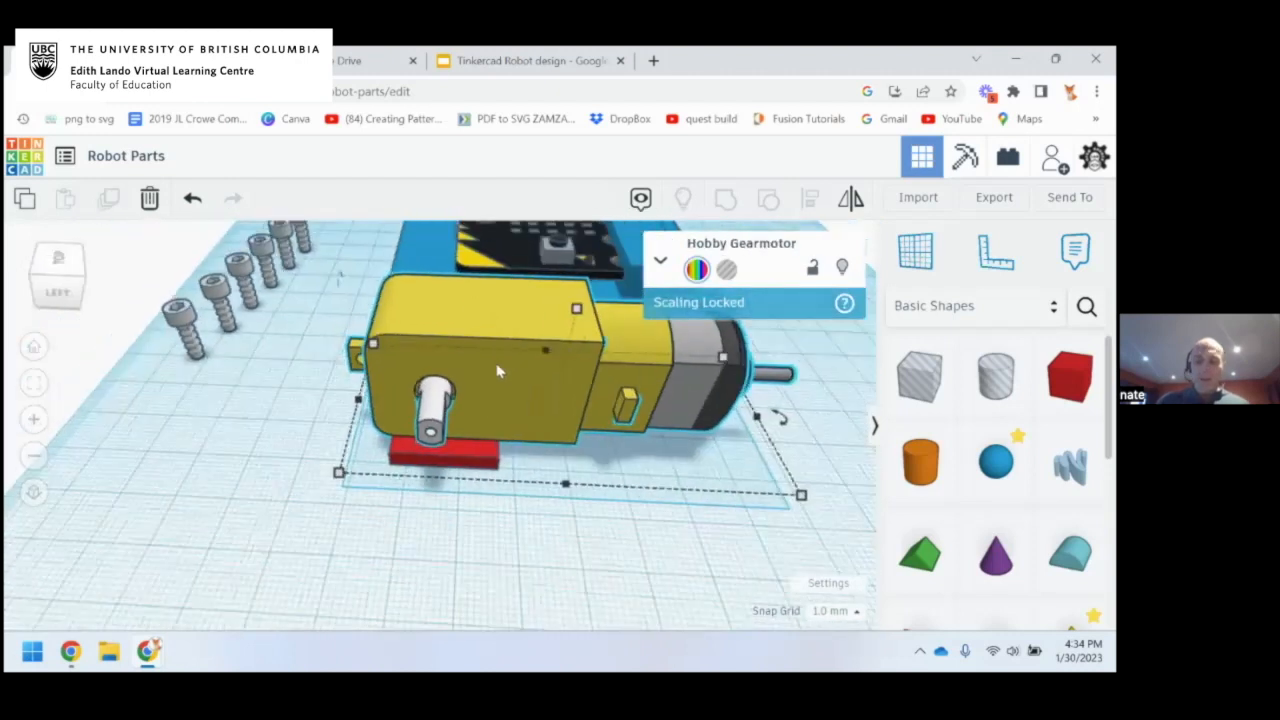
key(Left)
key(Left)
key(Left)
key(Left)
key(Left)
key(Left)
key(Left)
key(Left)
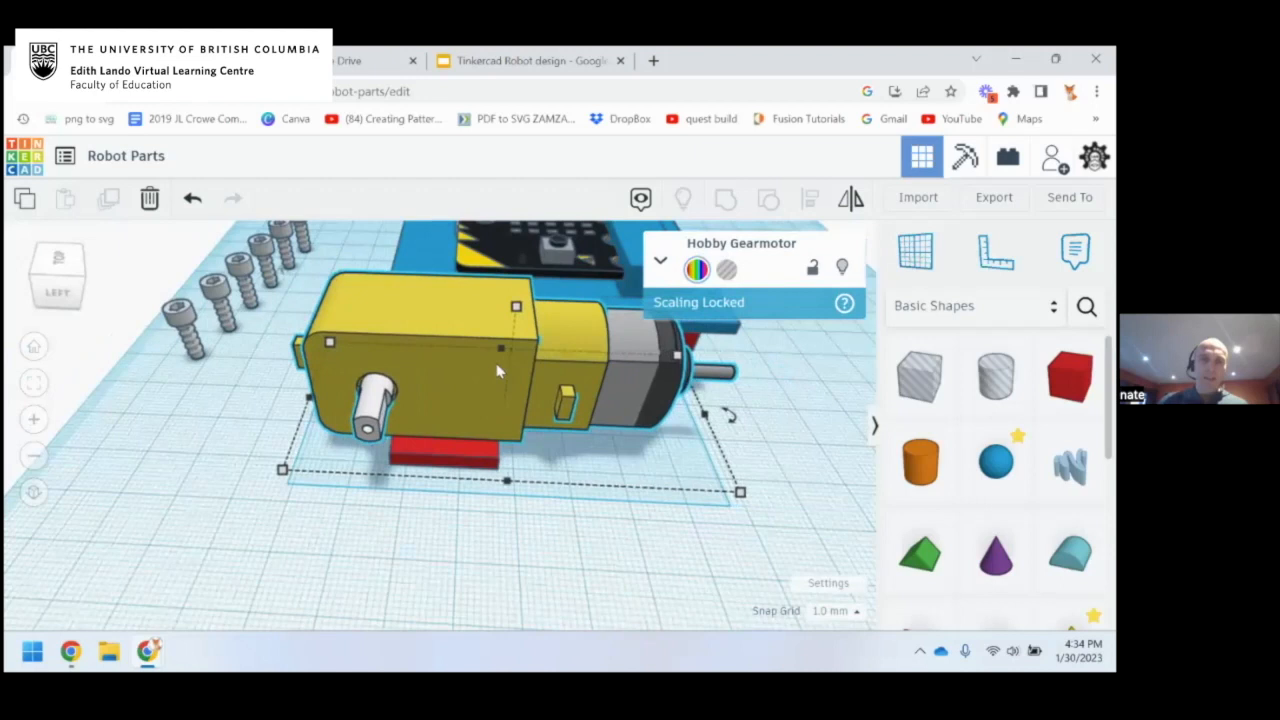
key(Left)
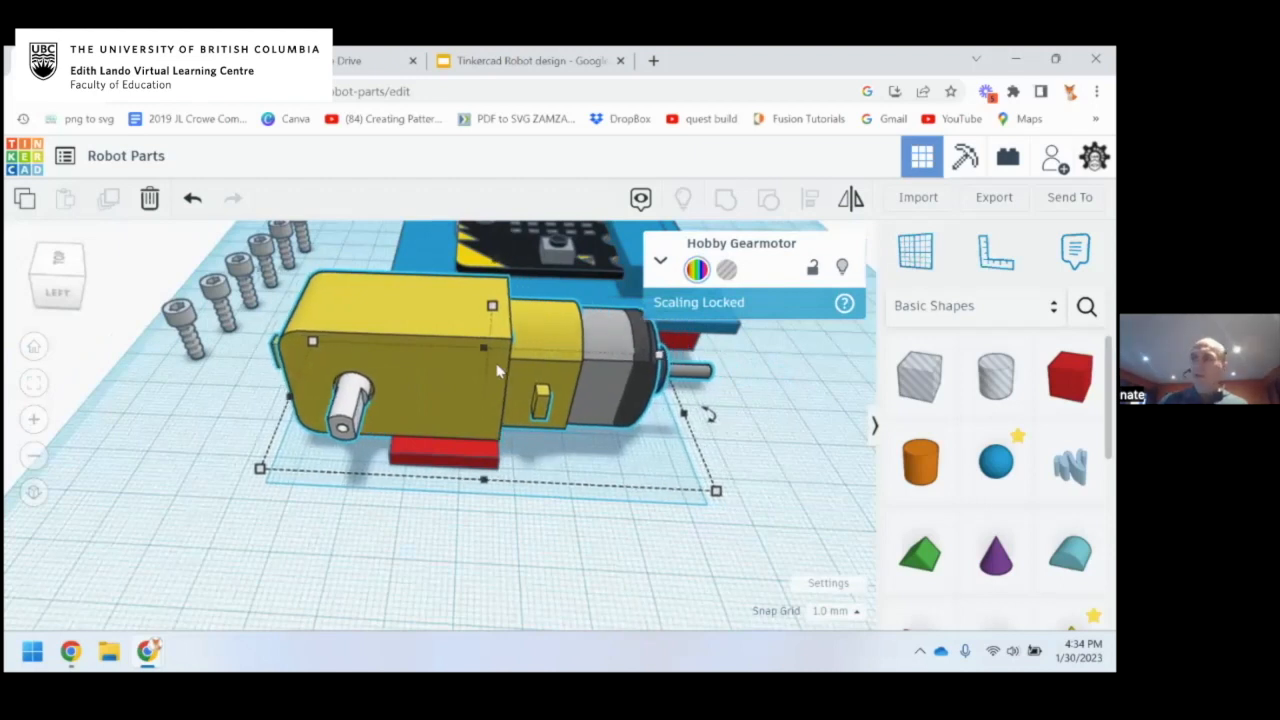
Add a new box beside the gearmotor and delete it again
right_drag(491, 392, 432, 460)
click(432, 460)
right_drag(539, 466, 481, 470)
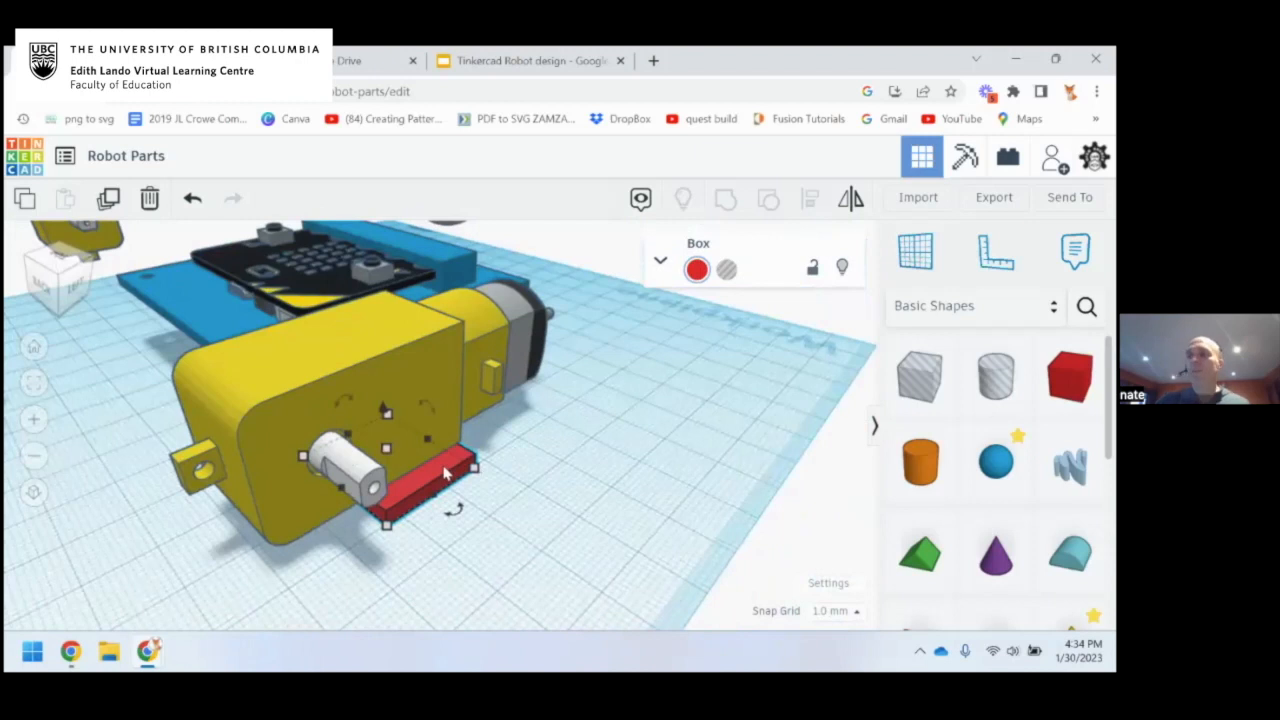
drag(1090, 385, 494, 457)
key(Delete)
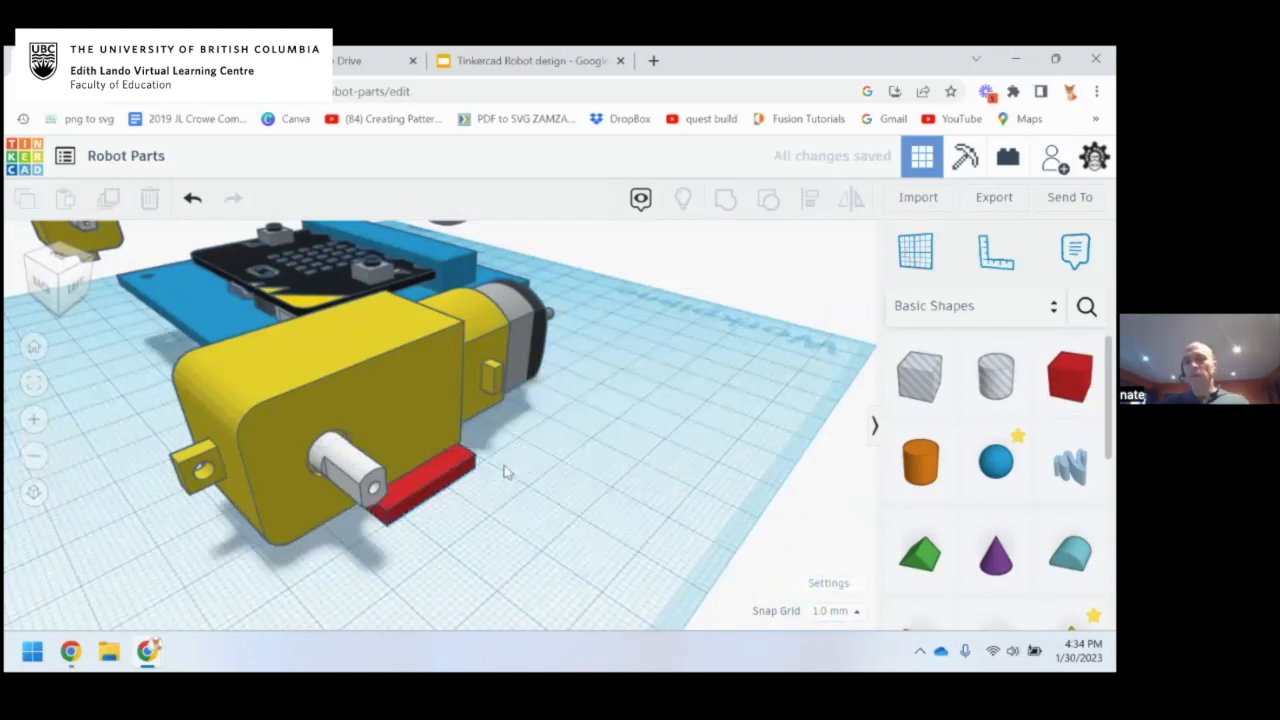
Duplicate the flat red box under the gearmotor and nudge the copy out beyond the gearbox's outer side
click(444, 484)
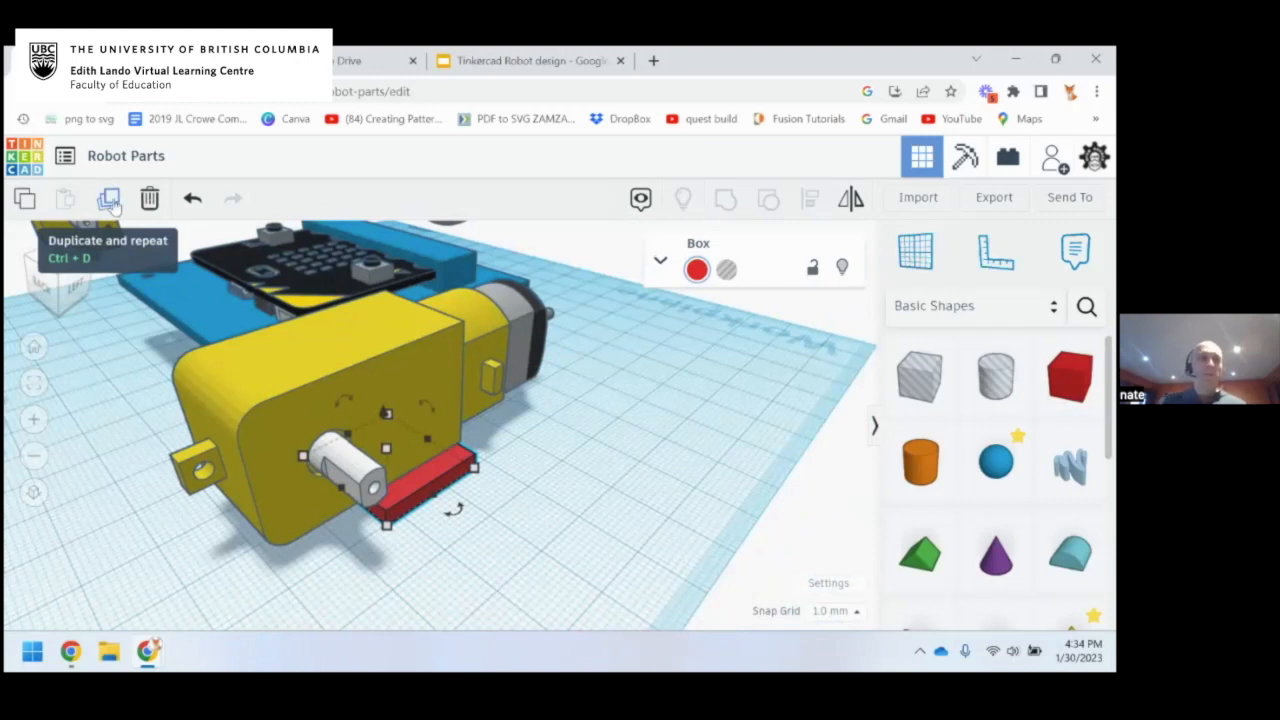
click(110, 200)
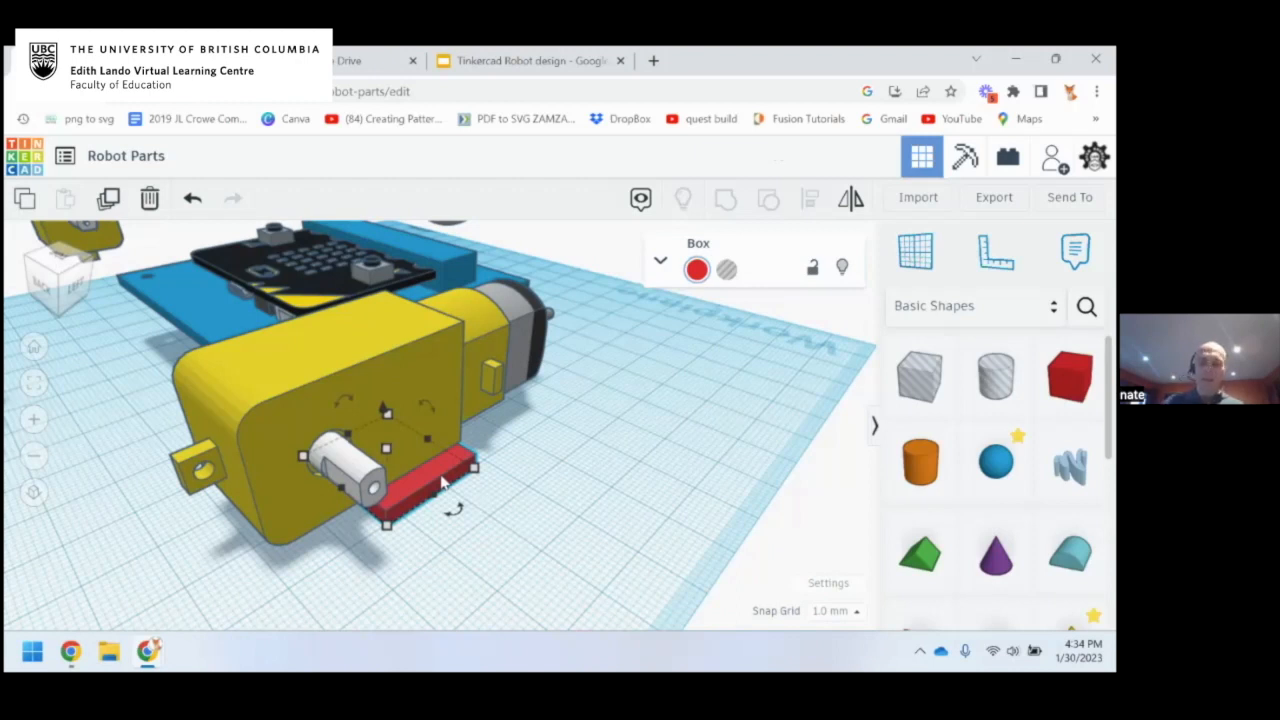
key(Right)
key(Down)
key(Down)
key(Down)
key(Down)
key(Down)
key(Down)
key(Down)
key(Down)
key(Down)
key(Down)
key(Down)
key(Down)
key(Down)
key(Down)
key(Down)
key(Down)
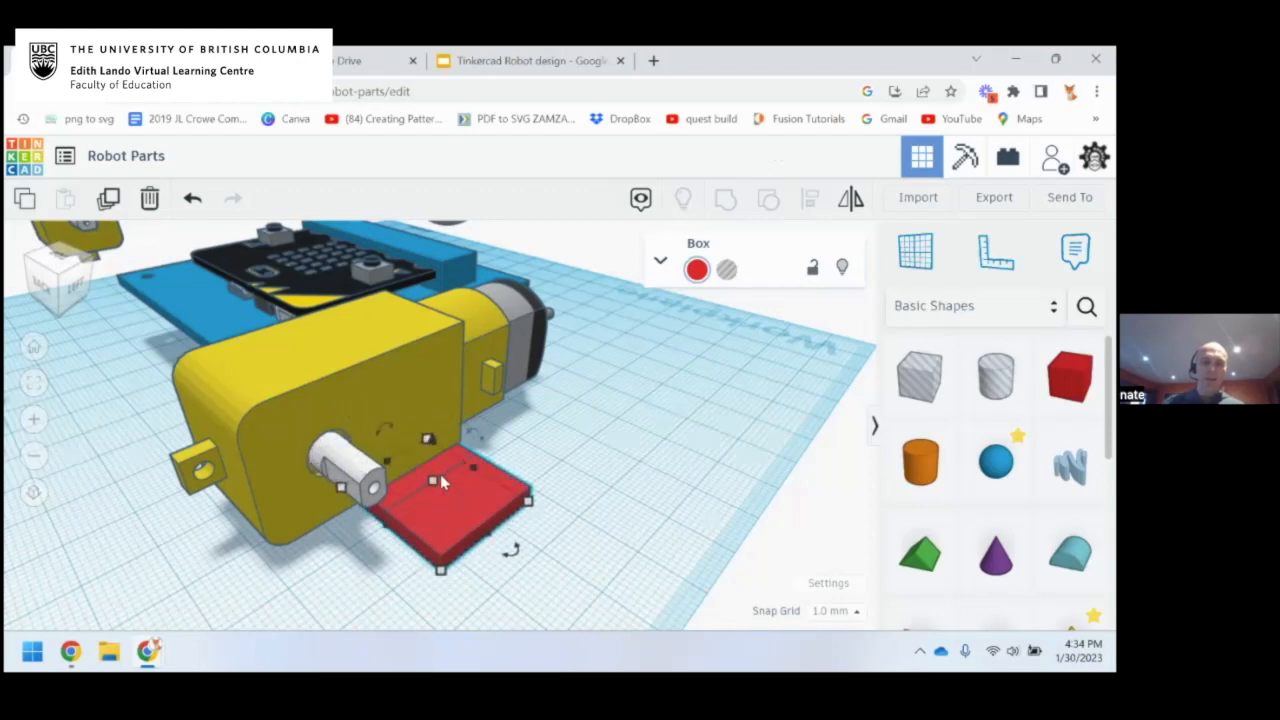
key(Down)
key(Down)
key(Down)
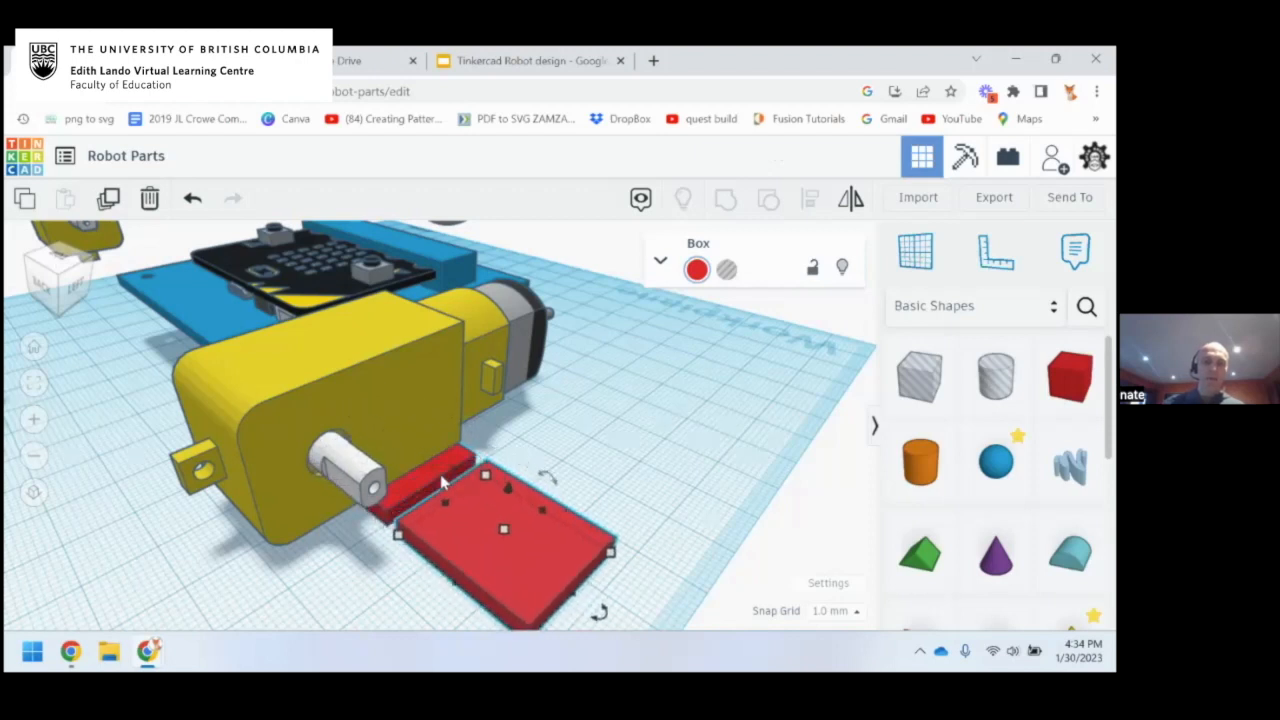
key(Up)
key(Up)
key(Up)
key(Up)
key(Up)
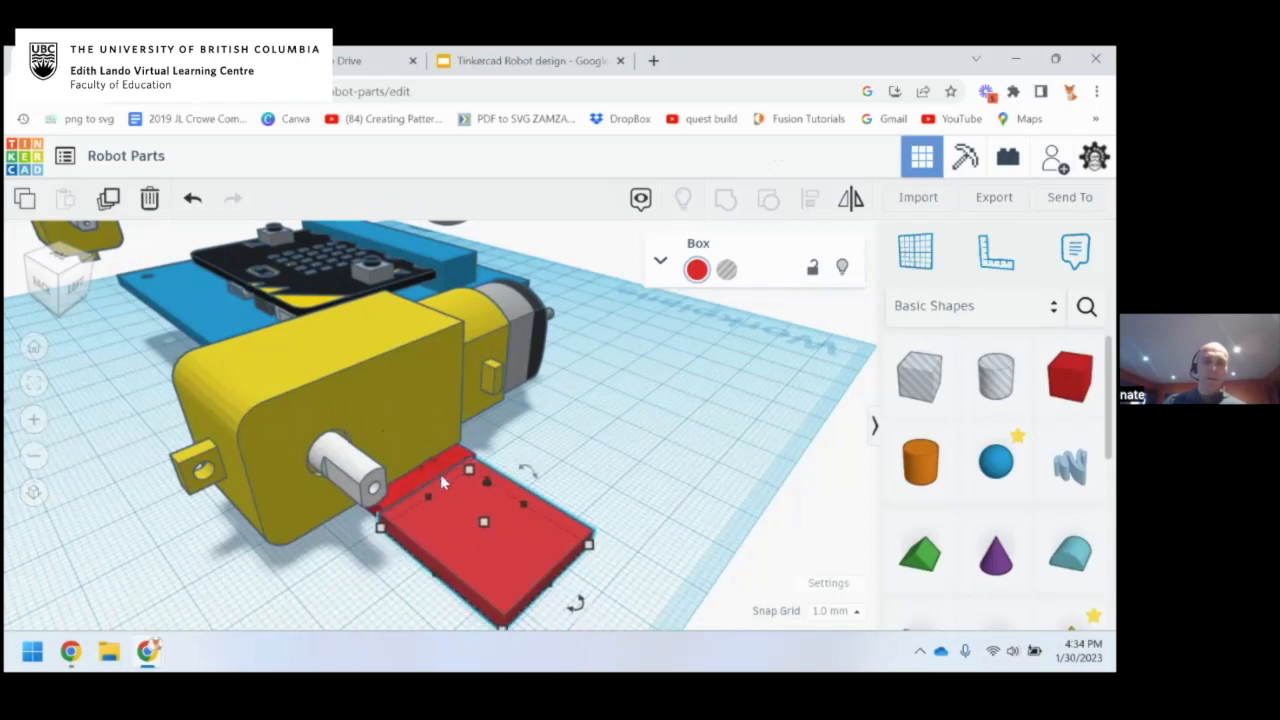
key(Right)
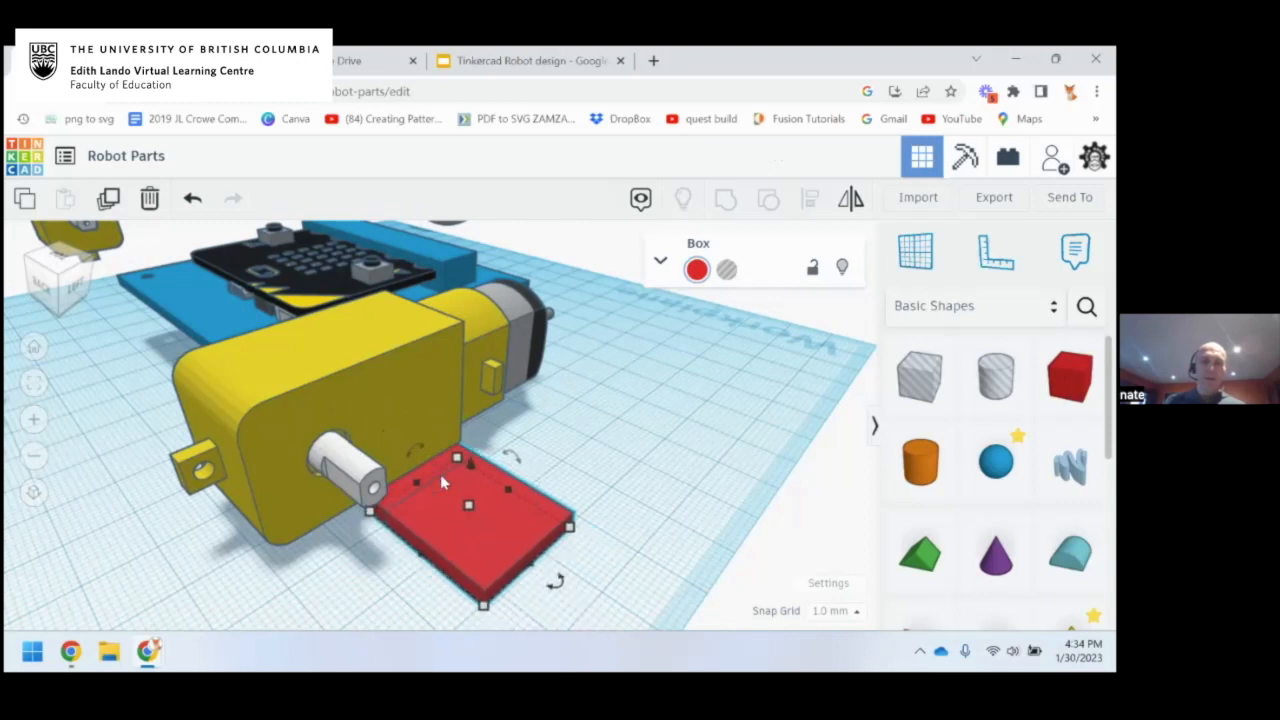
Raise the copied red box's height to 26 mm, about level with the gearmotor's upper face
right_drag(440, 474, 505, 480)
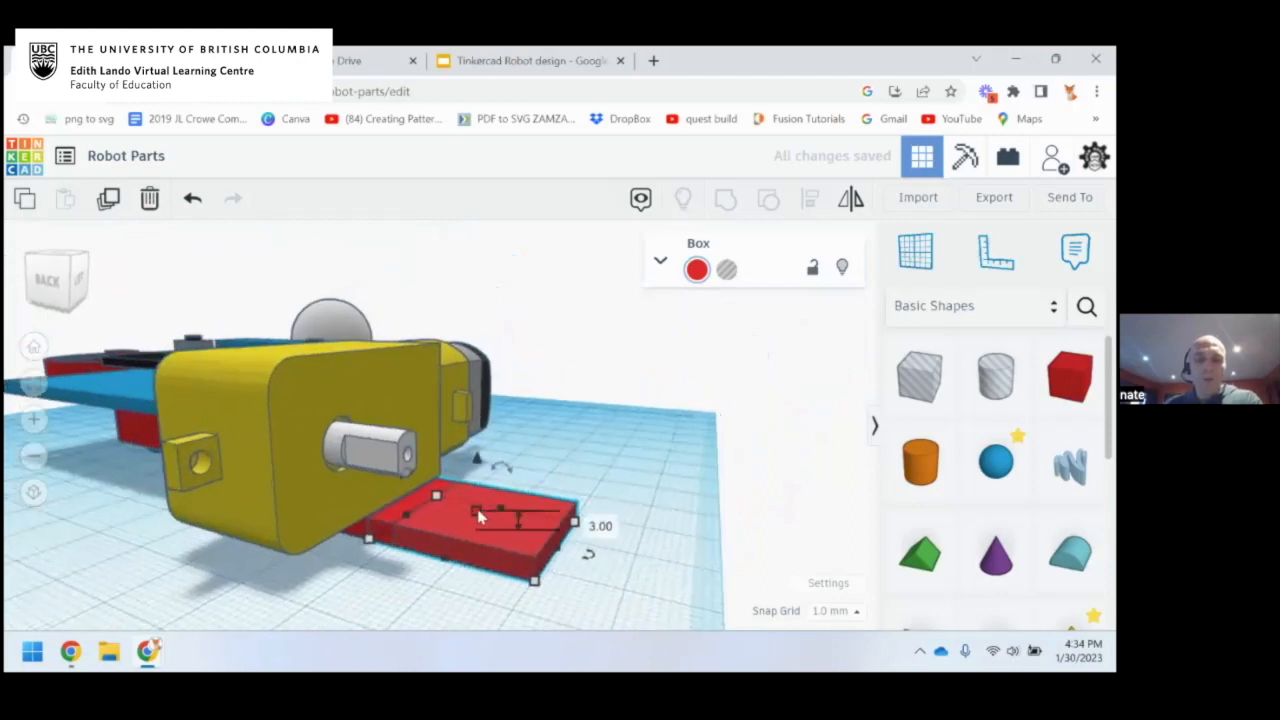
right_drag(576, 461, 487, 523)
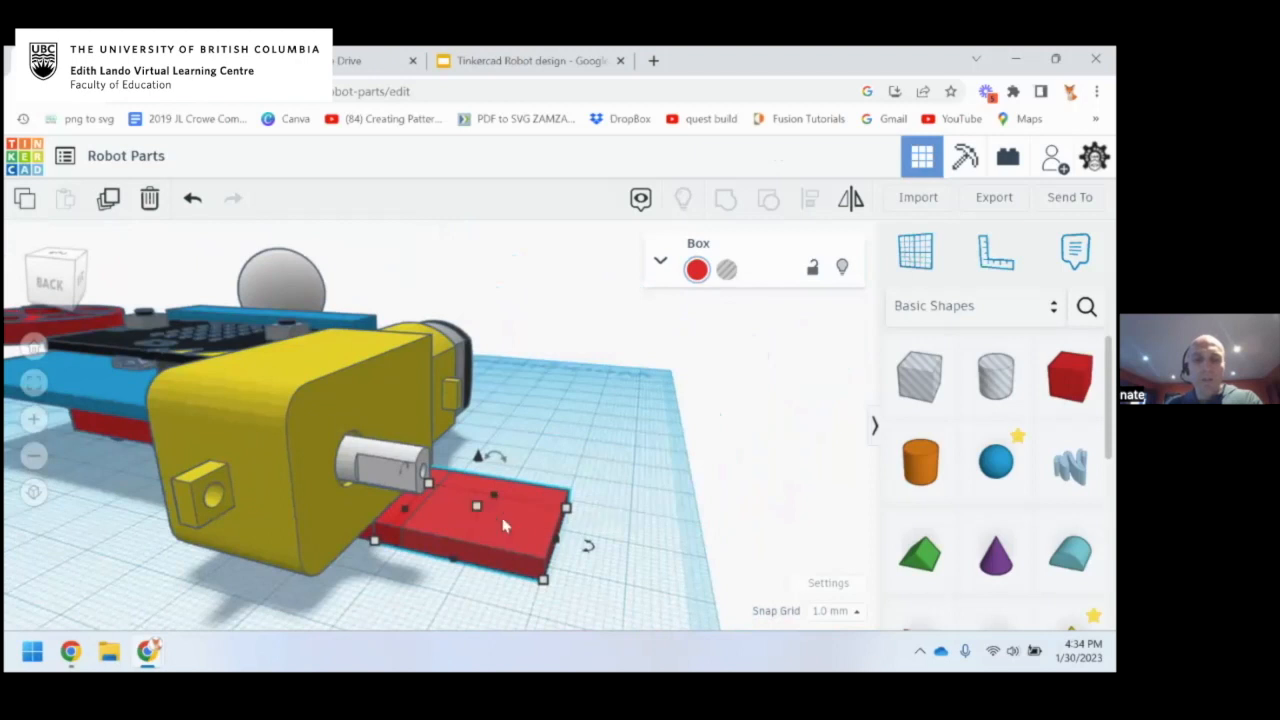
drag(480, 508, 494, 363)
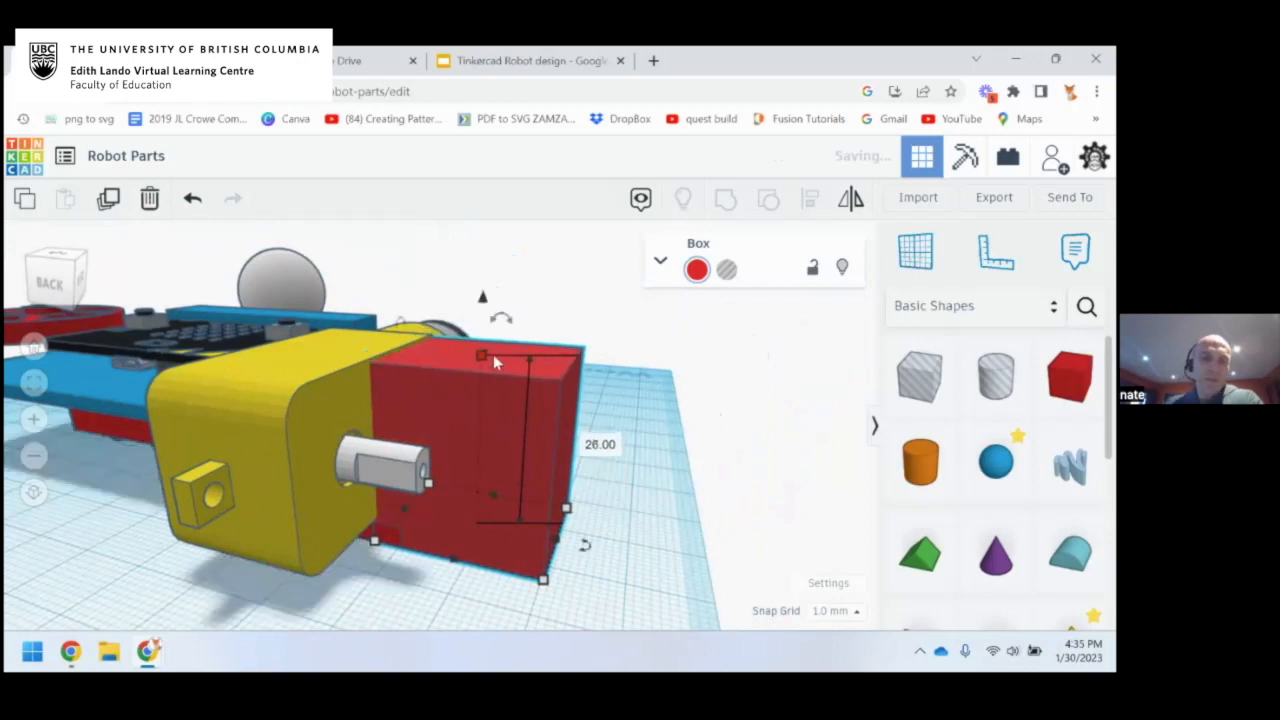
Narrow the tall red box to a wall about 3 mm thick and nudge it against the gearbox's outer side
right_drag(552, 486, 533, 553)
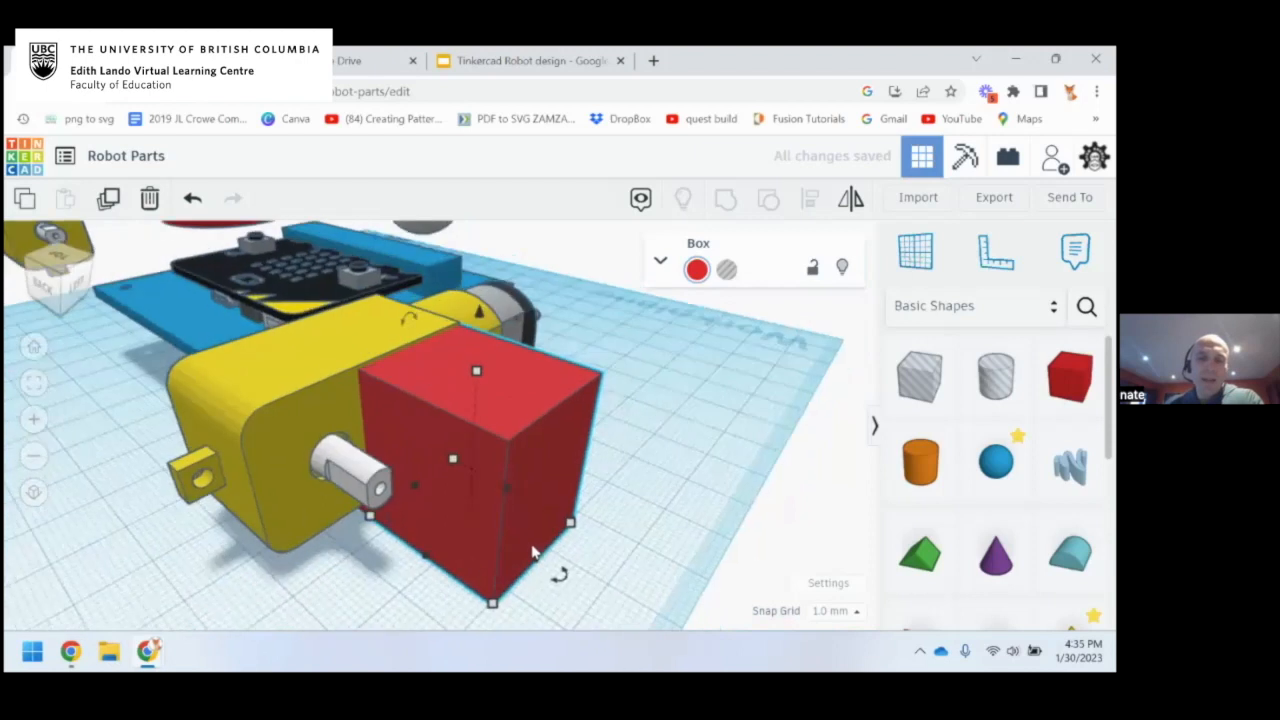
drag(537, 568, 411, 499)
right_drag(411, 499, 519, 398)
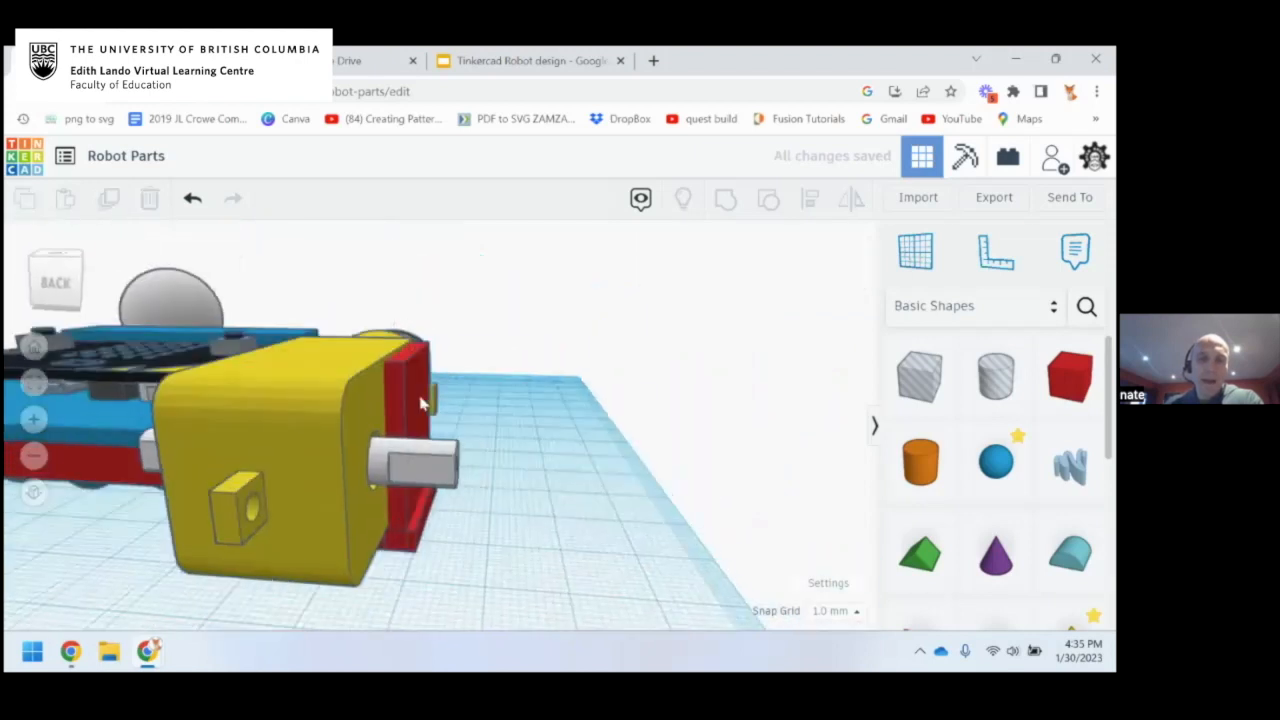
key(Right)
right_drag(481, 475, 416, 426)
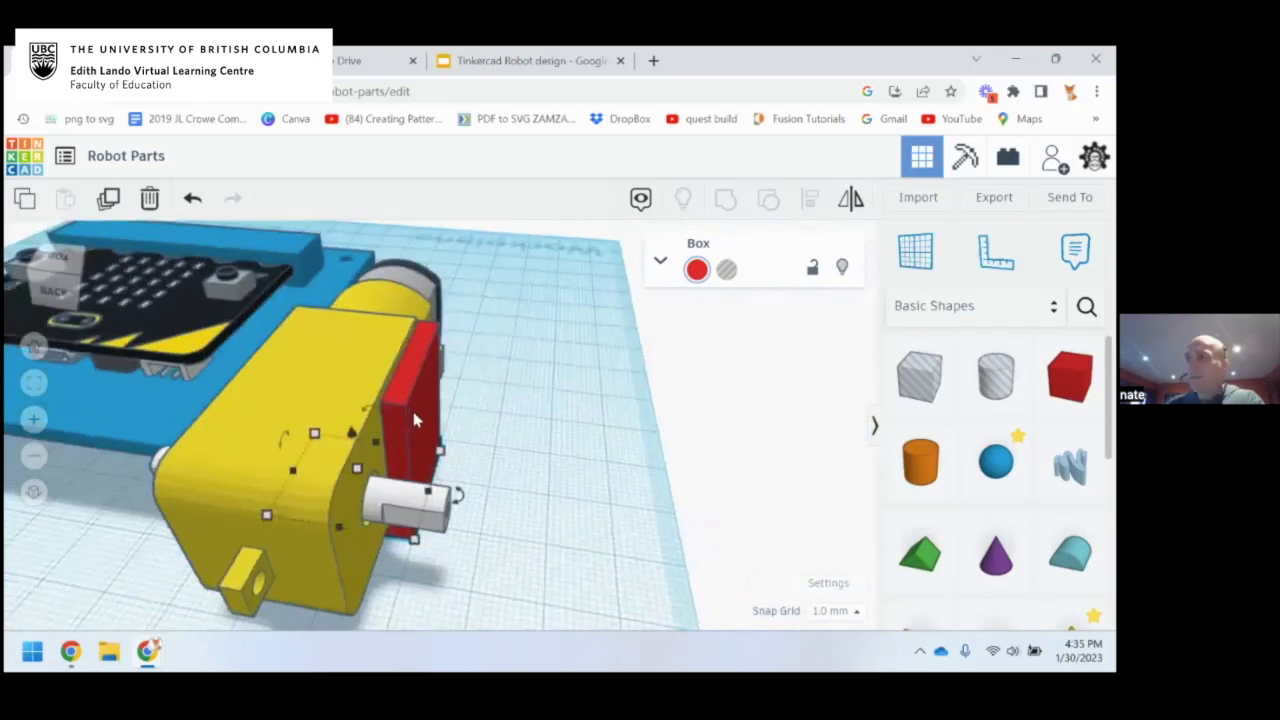
right_drag(246, 414, 307, 314)
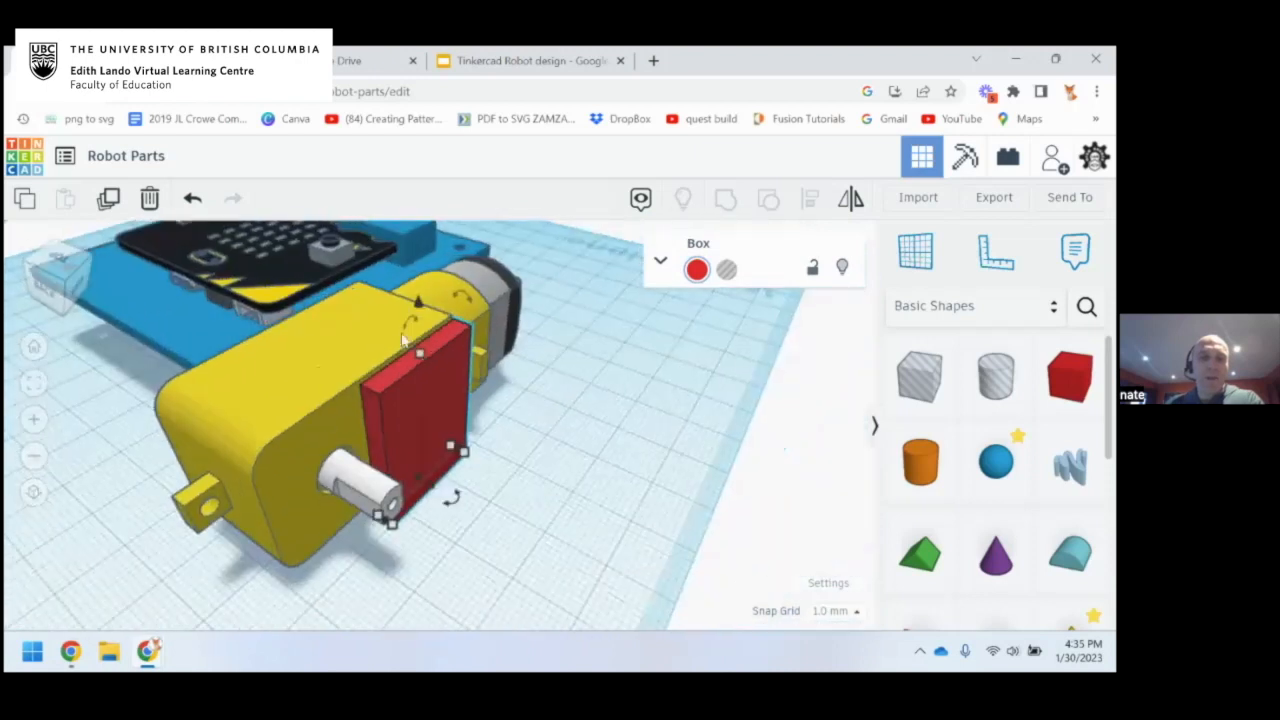
right_drag(255, 395, 318, 335)
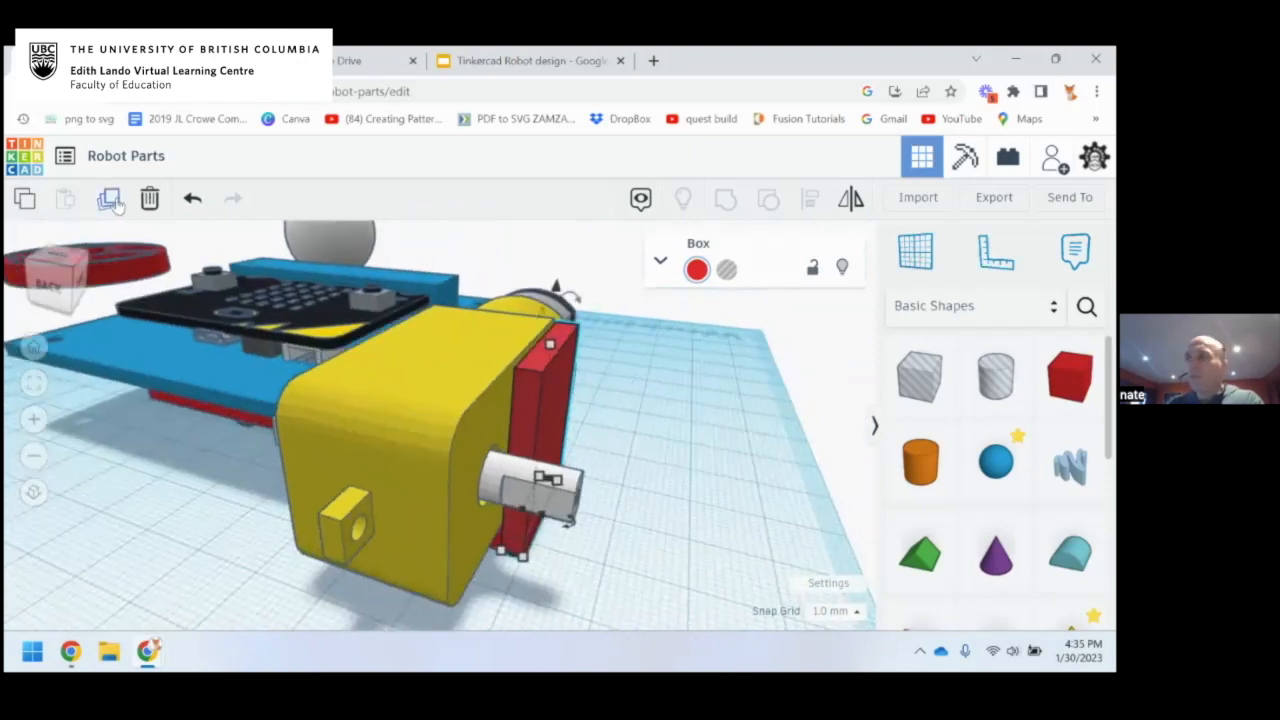
Duplicate the thin red wall and nudge the copy across to the gearbox's inner side, next to the circuit board
click(111, 202)
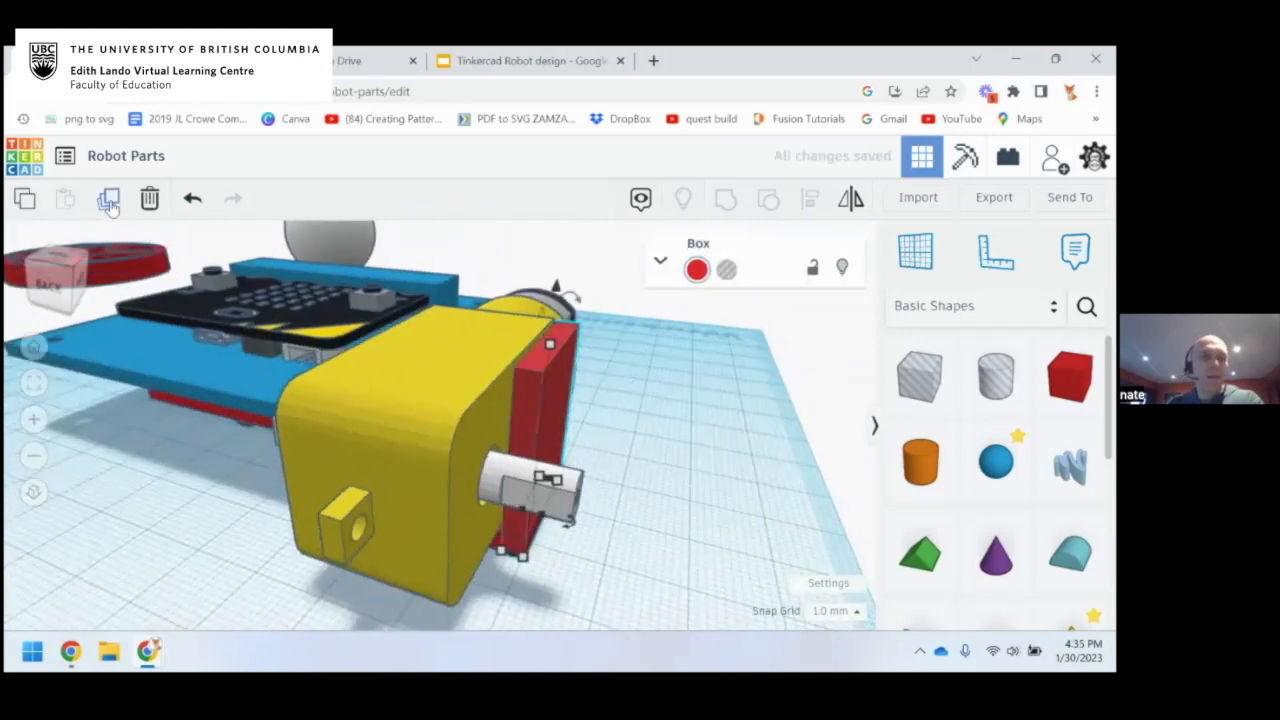
right_drag(657, 451, 743, 460)
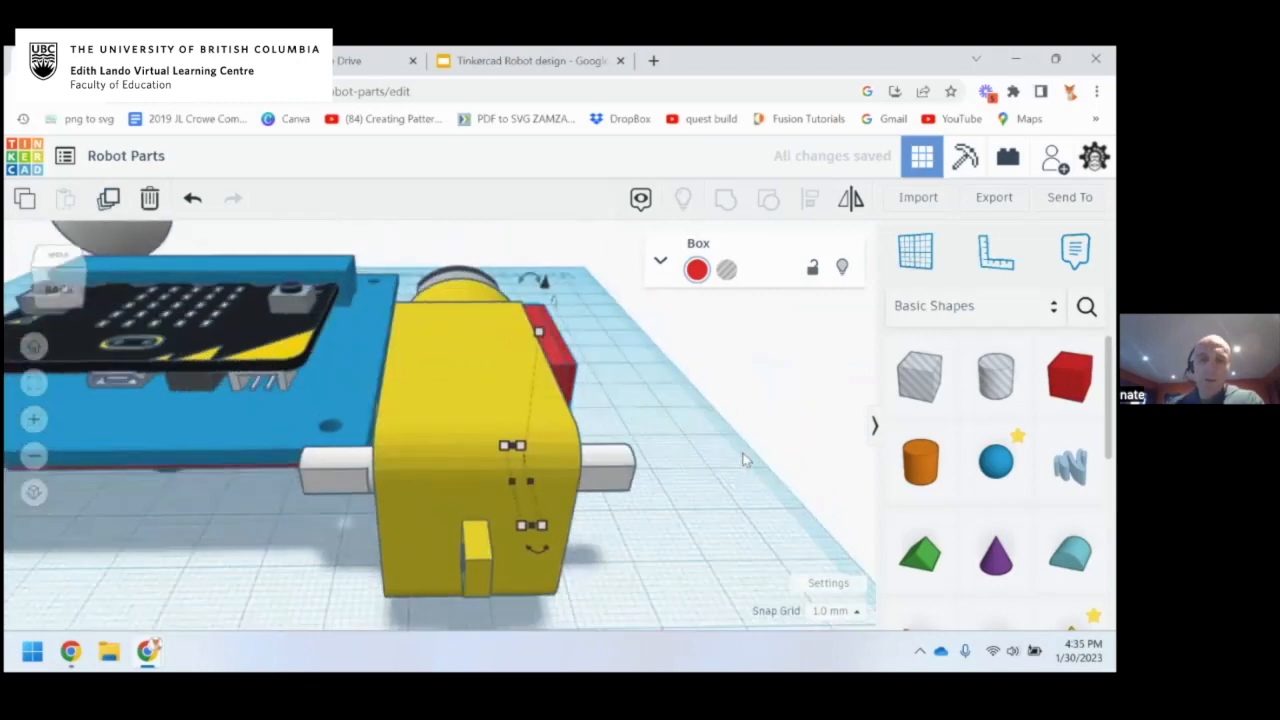
key(Left)
key(Left)
key(Left)
key(Left)
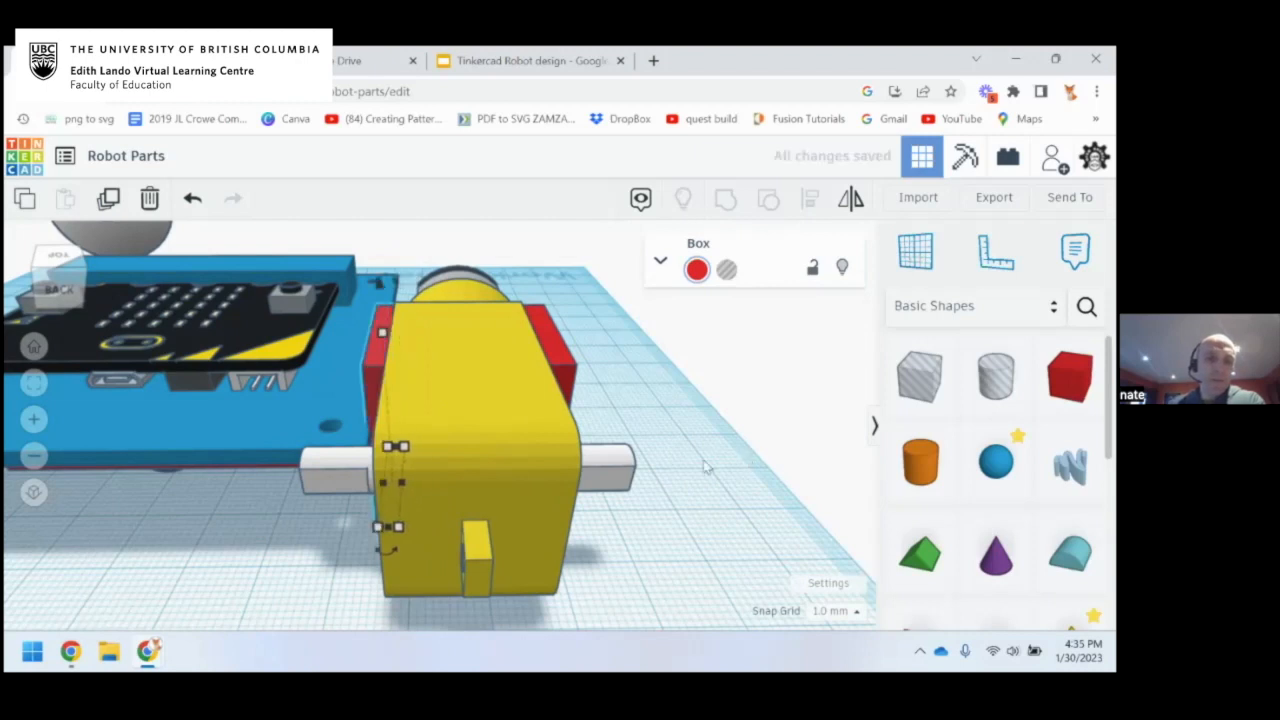
Pull the outer red wall away from the gearmotor and undo the move
right_drag(268, 510, 260, 470)
mouse_move(450, 500)
right_down()
mouse_move(443, 488)
mouse_move(543, 574)
mouse_move(560, 540)
mouse_move(418, 500)
mouse_move(469, 529)
mouse_move(432, 485)
right_up()
mouse_move(400, 368)
right_down()
mouse_move(451, 405)
mouse_move(413, 375)
right_up()
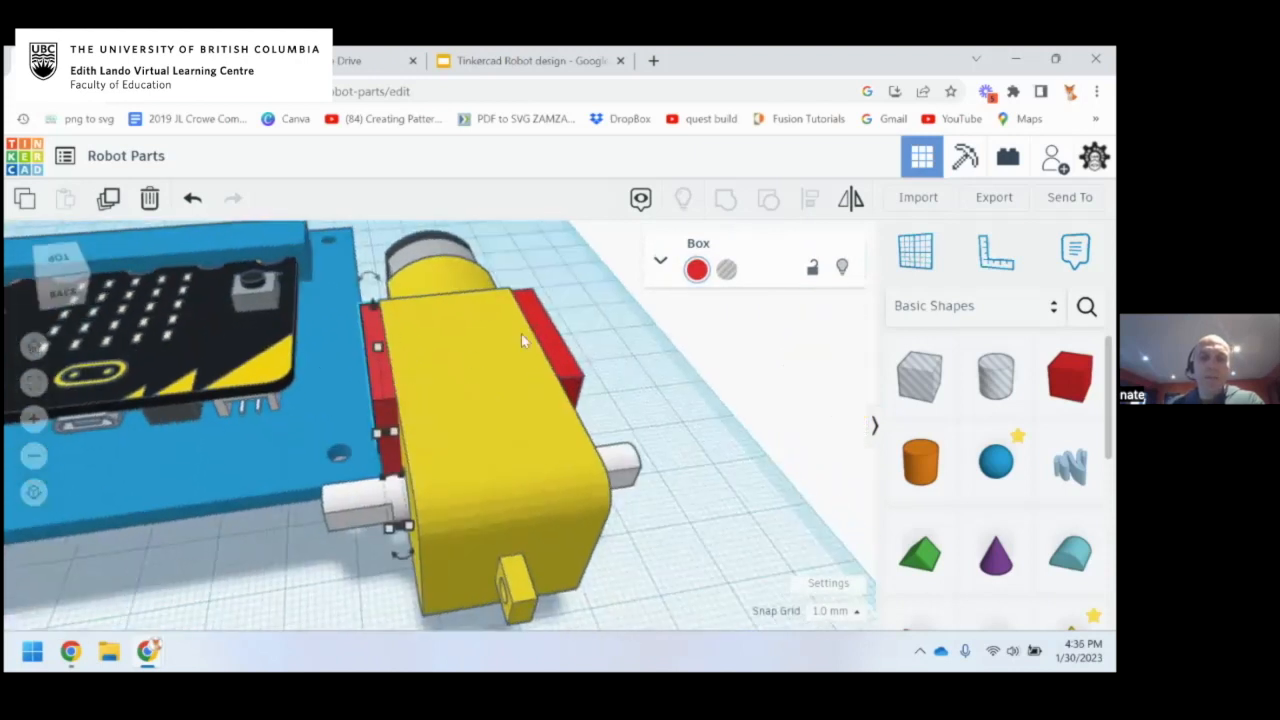
right_drag(490, 405, 481, 455)
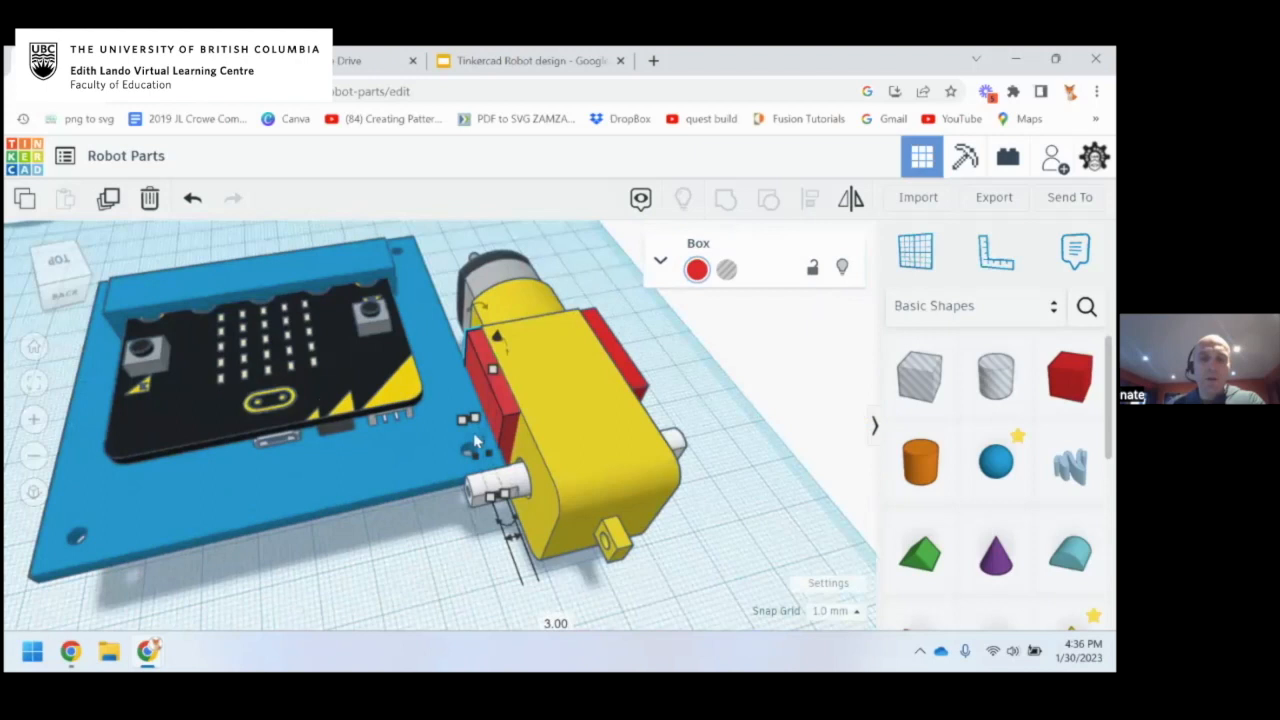
right_drag(478, 448, 510, 397)
drag(510, 397, 690, 370)
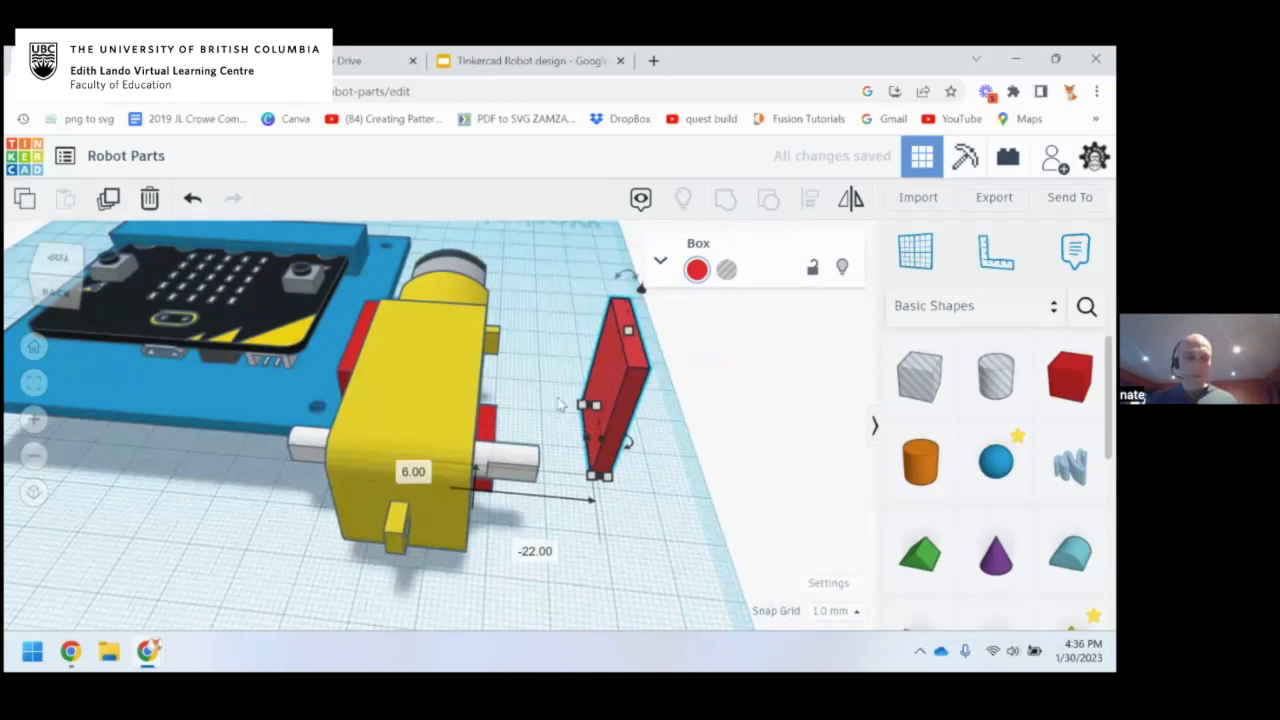
key(ctrl+z)
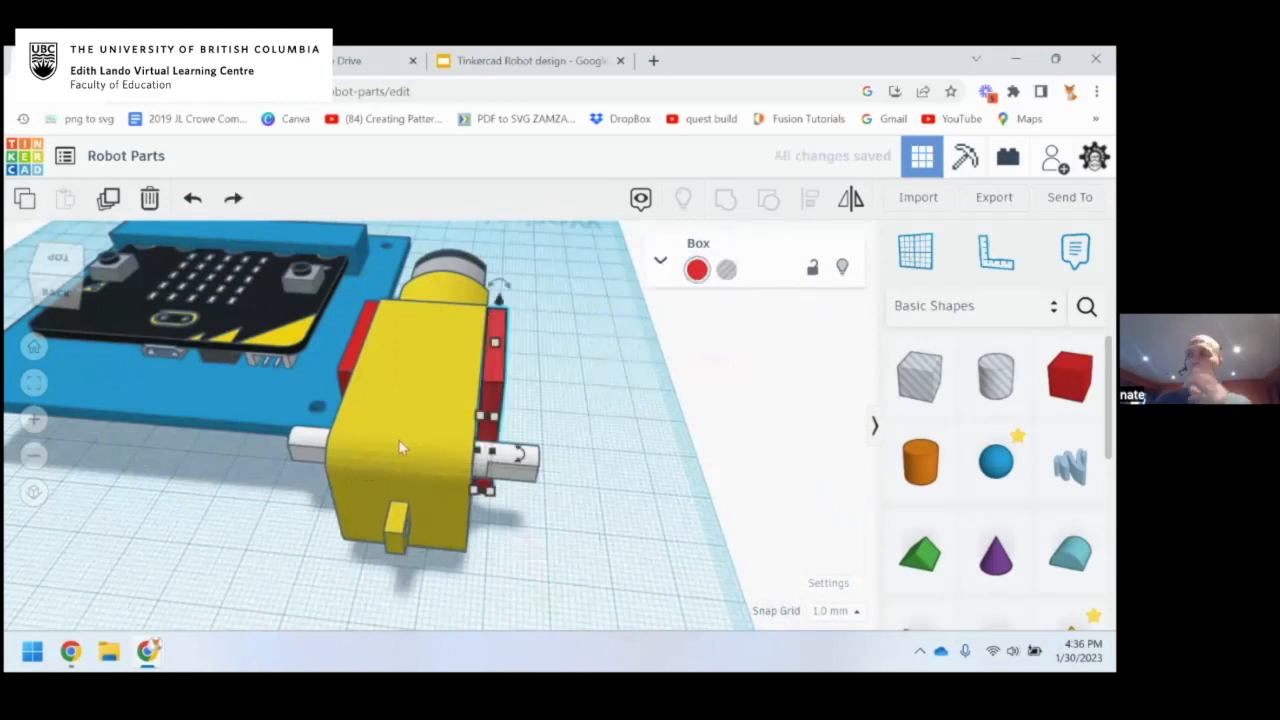
right_drag(435, 457, 590, 425)
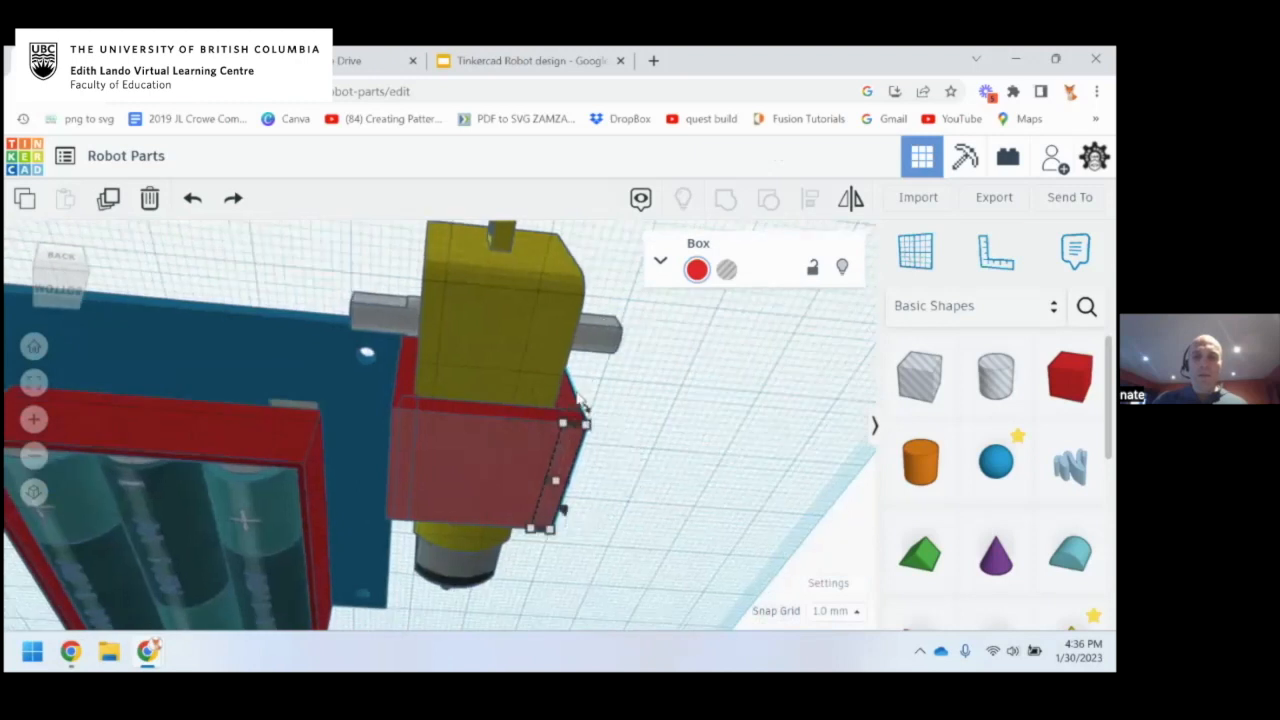
shift+click(466, 457)
right_drag(460, 320, 412, 374)
shift+click(400, 360)
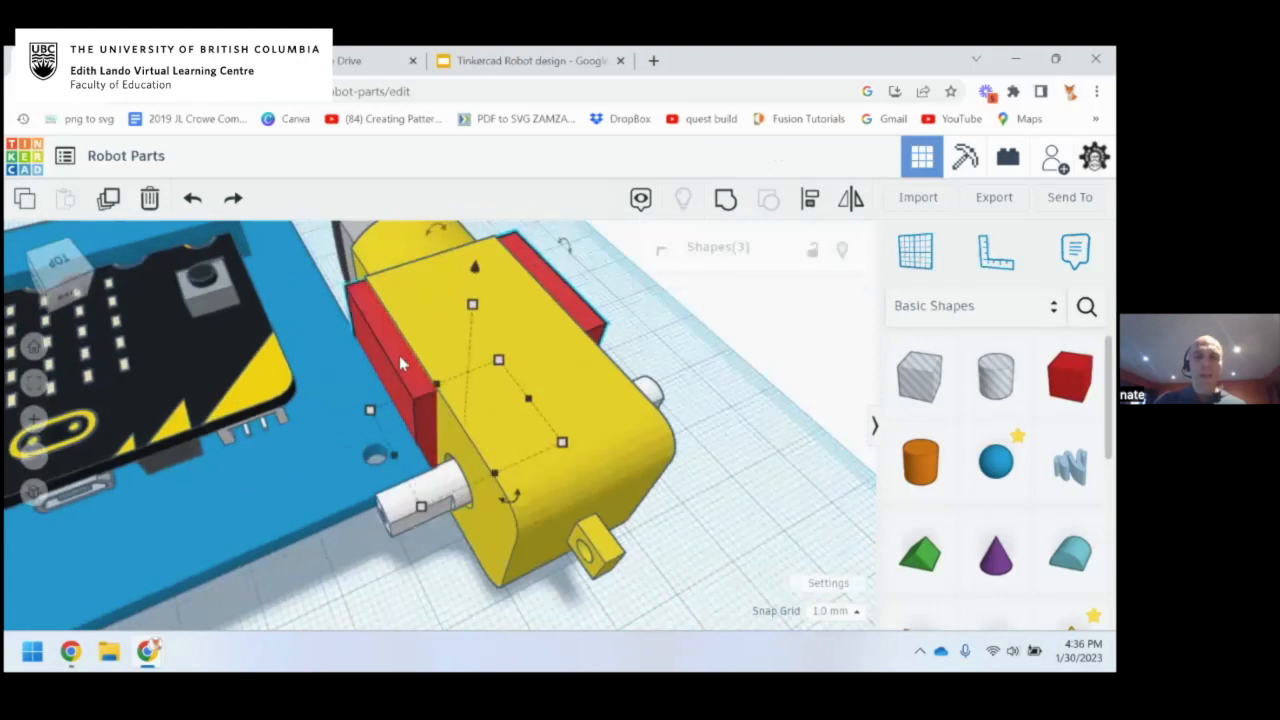
click(718, 408)
Group the two thin red walls and the flat red base box into one gearmotor bracket
right_drag(689, 434, 554, 362)
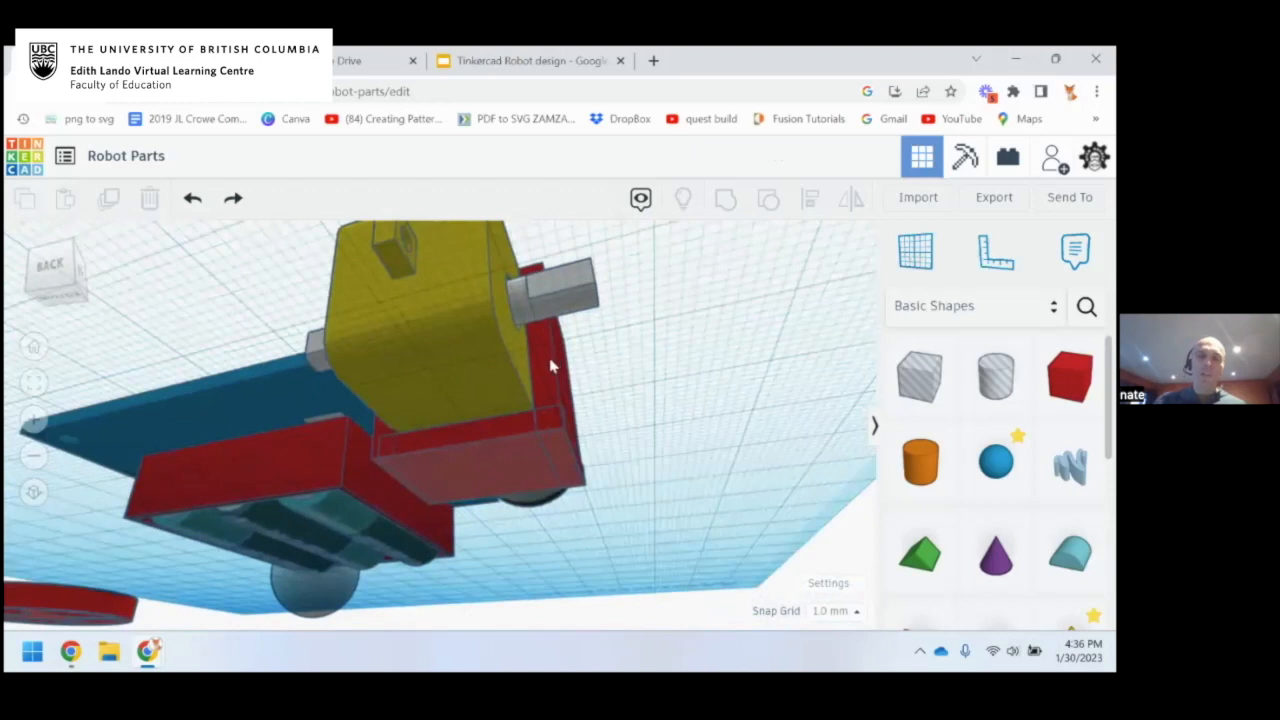
click(550, 367)
shift+click(489, 449)
right_drag(492, 447, 592, 508)
shift+click(428, 370)
right_drag(428, 370, 491, 384)
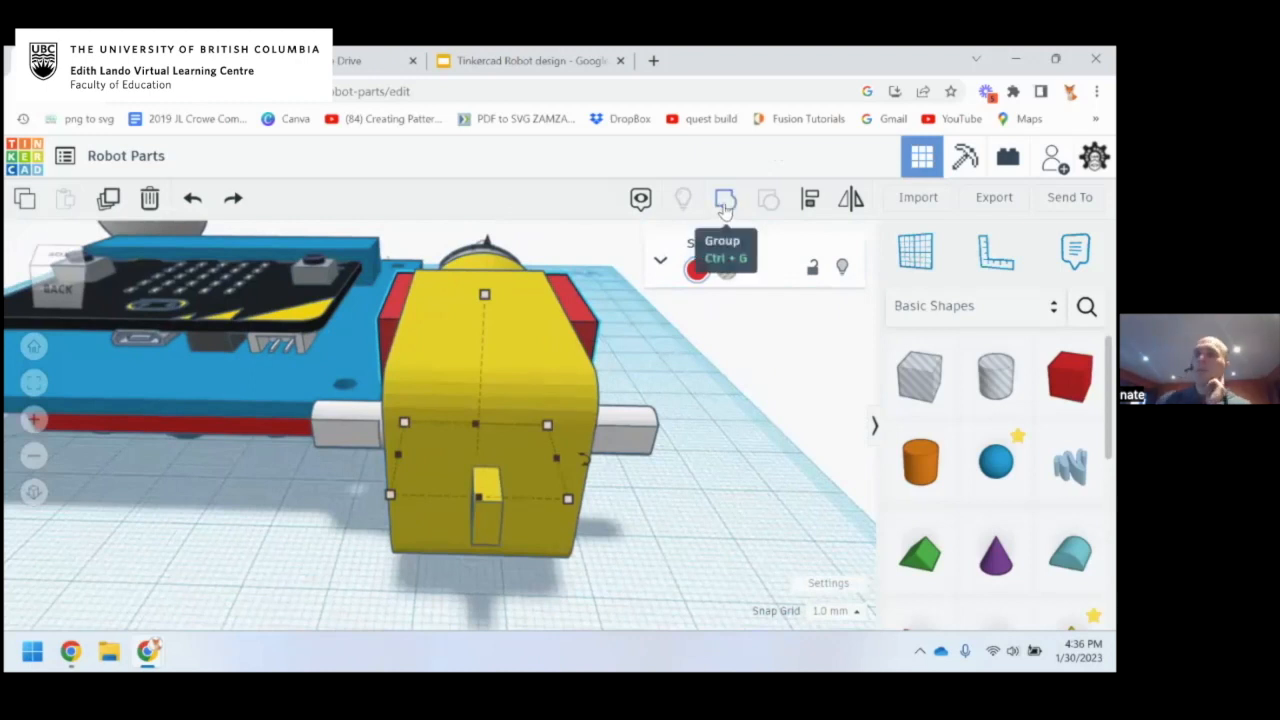
click(725, 202)
Undo the last change and nudge the gearmotor through the red bracket, moving its axle farther clear of the walls
right_drag(640, 413, 541, 459)
right_drag(428, 437, 479, 395)
key(ctrl+z)
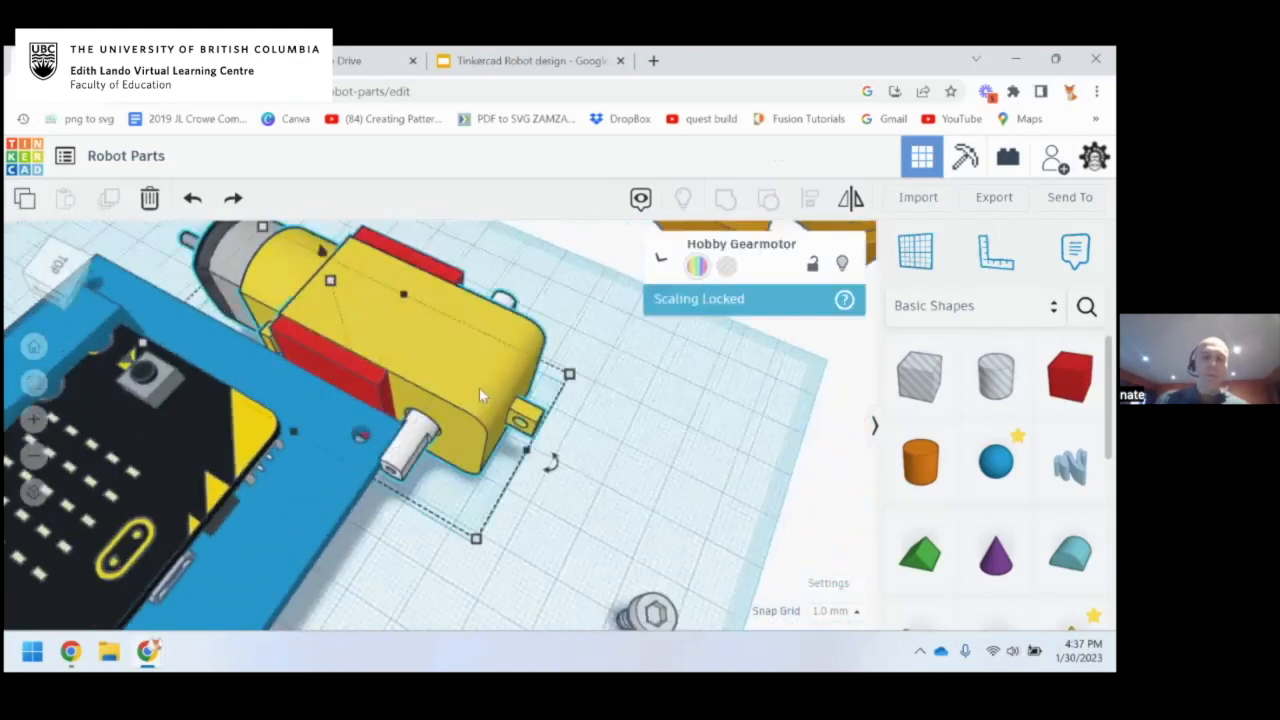
click(551, 267)
click(461, 350)
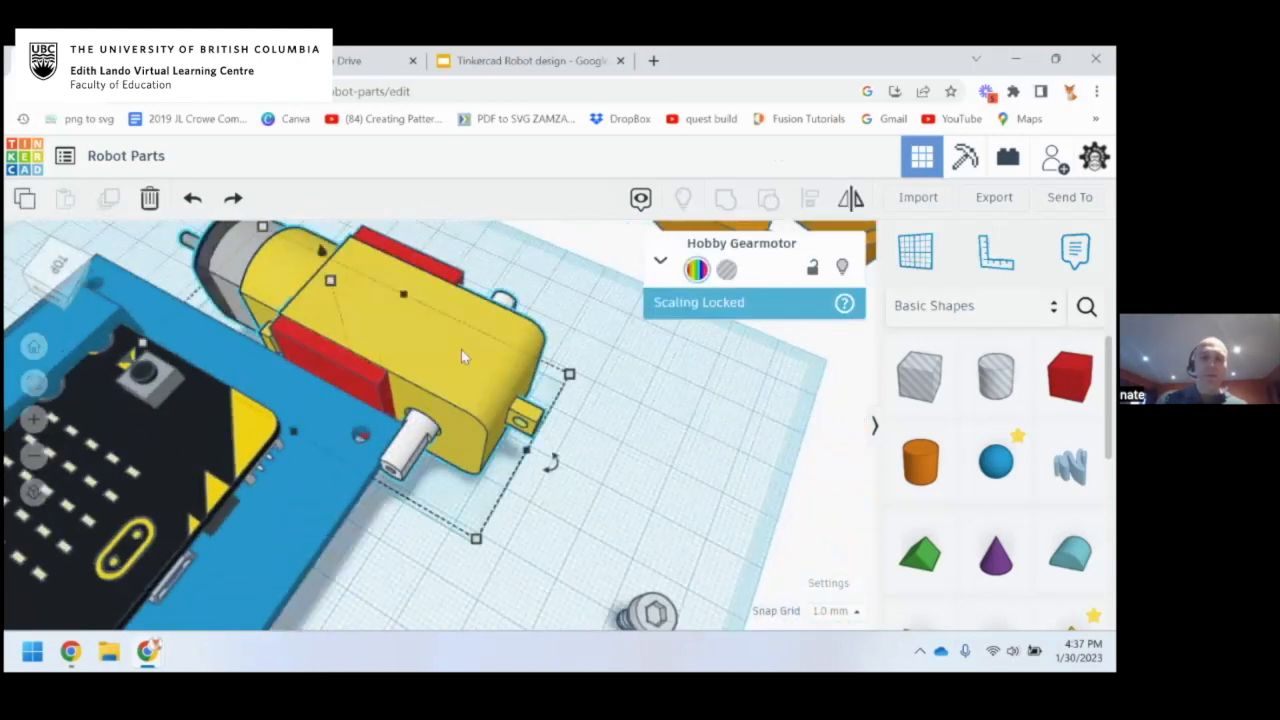
key(Right)
key(Right)
key(Right)
key(Right)
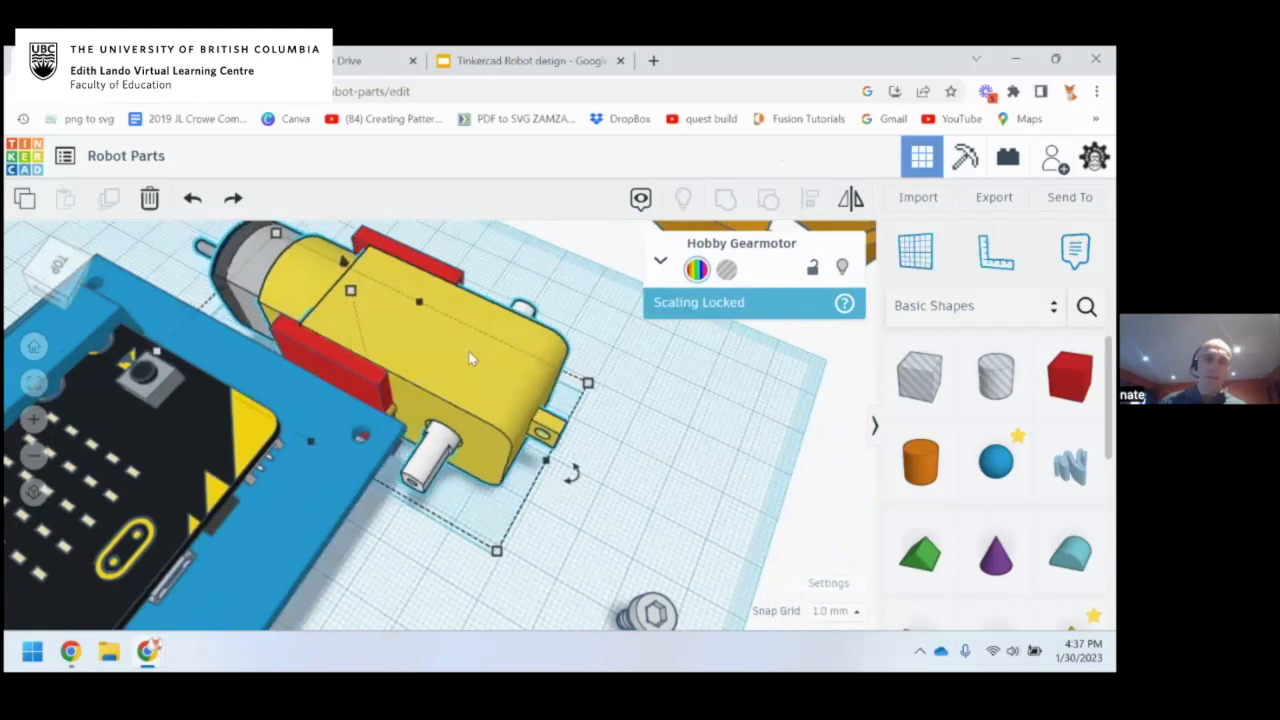
key(Left)
key(Right)
Nudge the grouped red bracket along the gearbox toward the gearmotor's axle
click(368, 374)
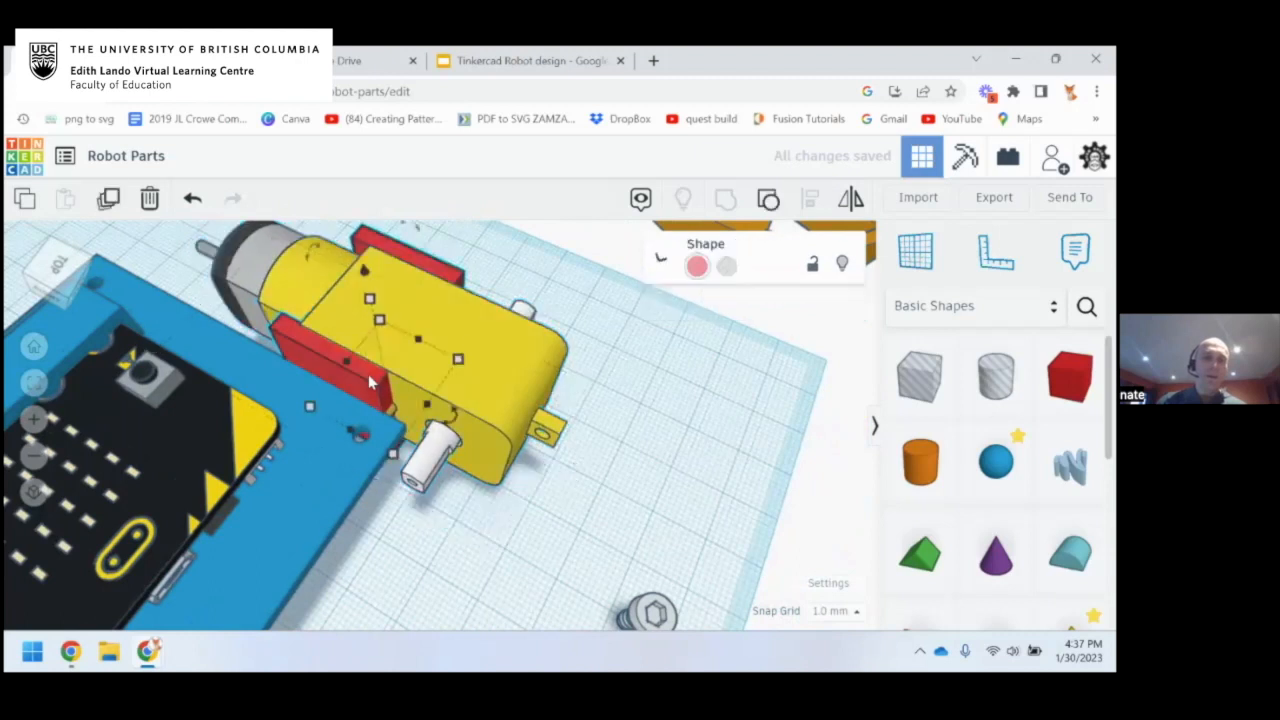
key(Right)
key(Right)
key(Right)
key(Right)
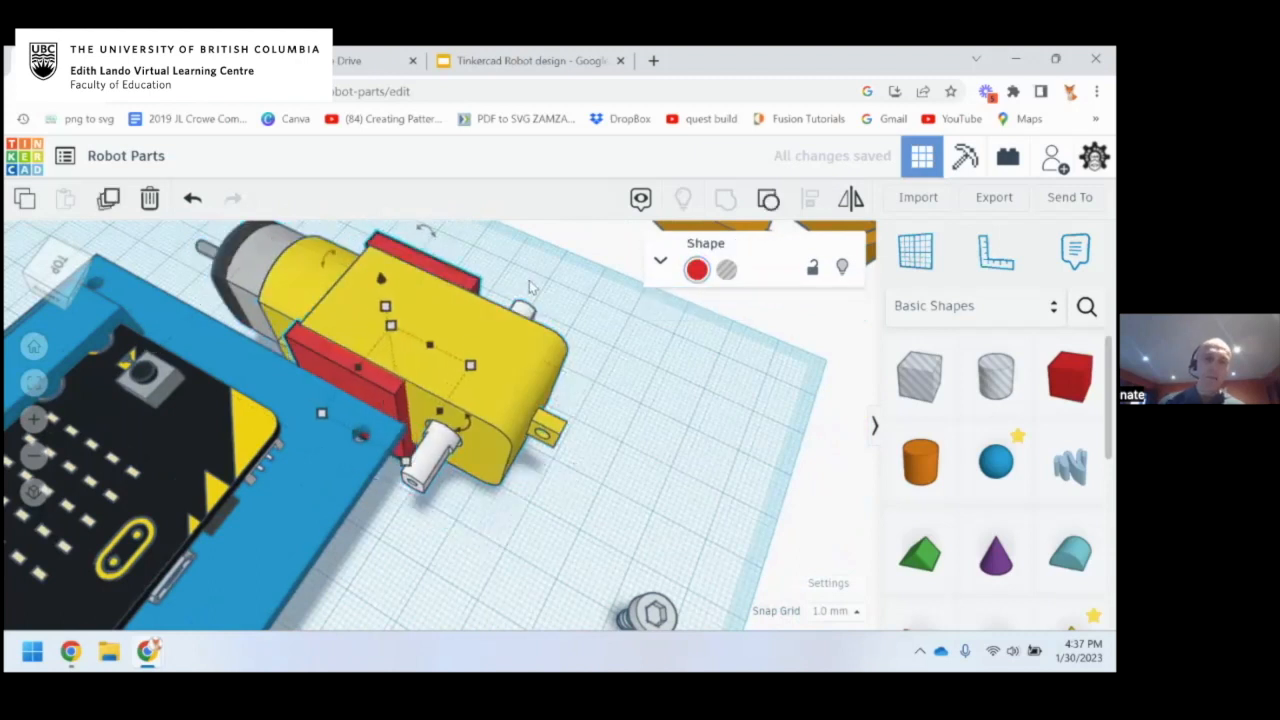
key(f)
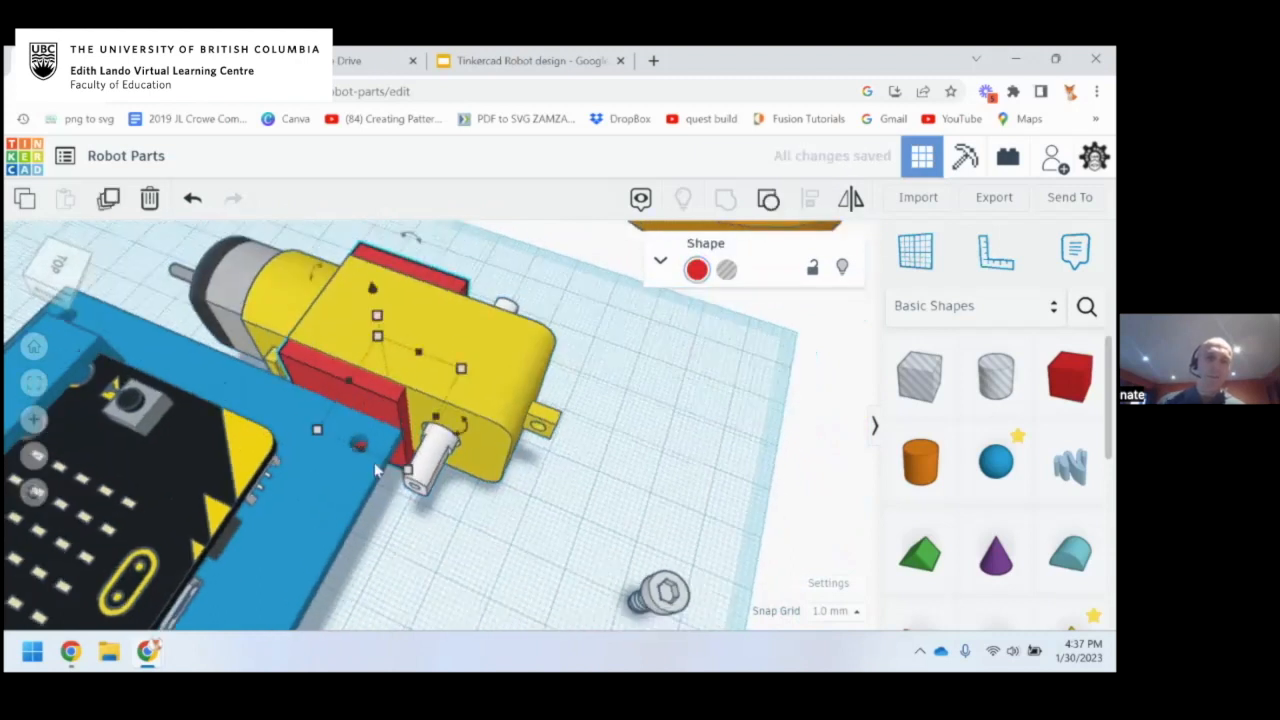
Inspect the bracket's fit beside the circuit board, drag the grouped bracket off the gearmotor, and undo that move
scroll(434, 438, down, 5)
right_drag(434, 436, 521, 421)
click(376, 425)
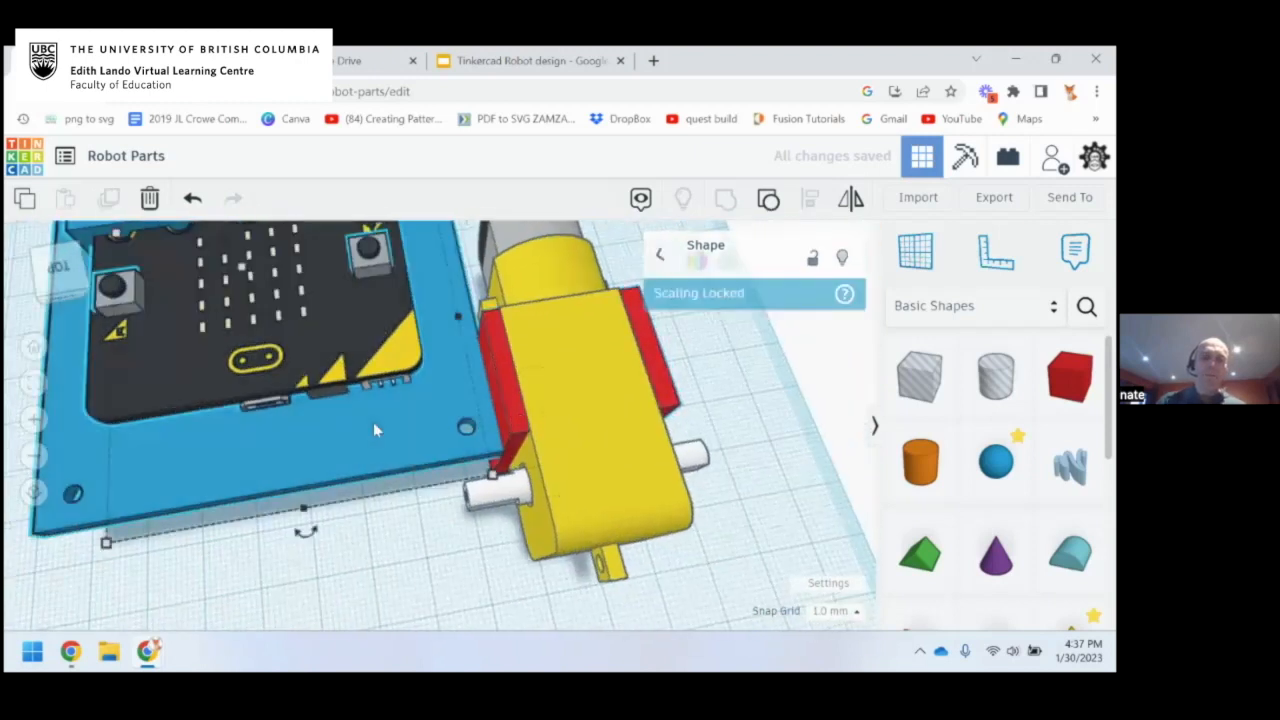
middle_drag(461, 424, 334, 446)
click(449, 444)
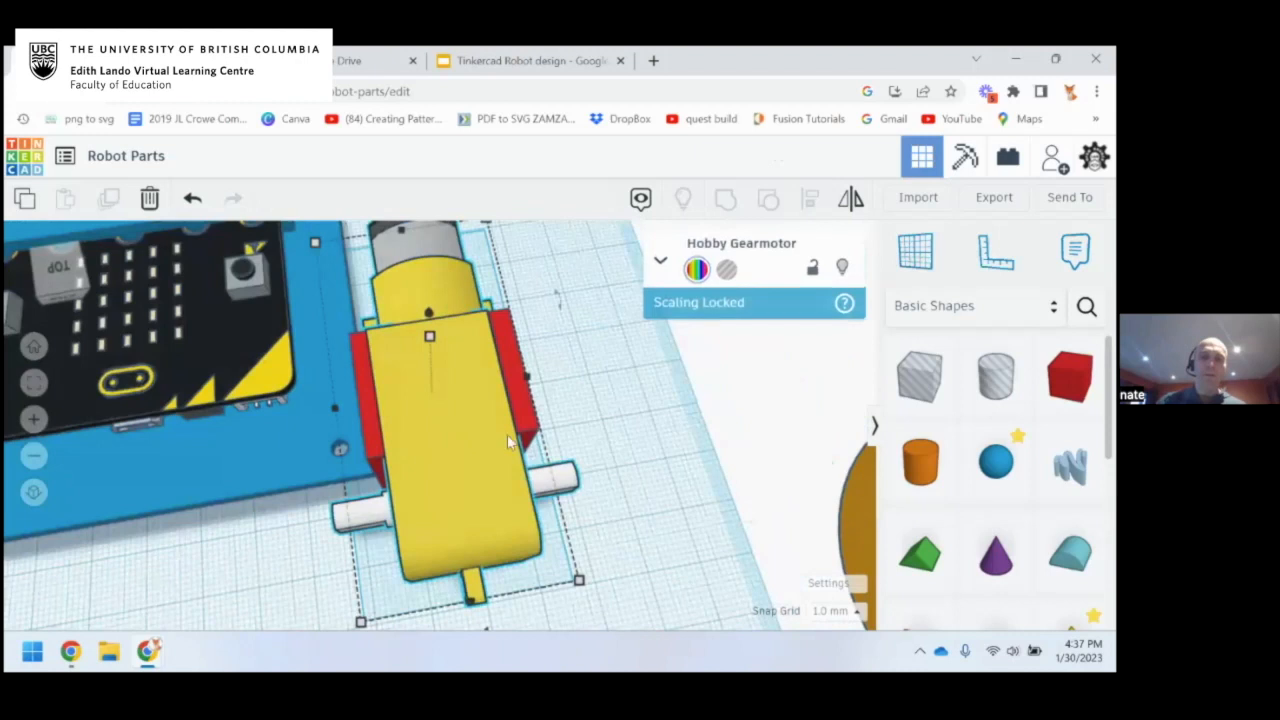
right_drag(432, 428, 505, 418)
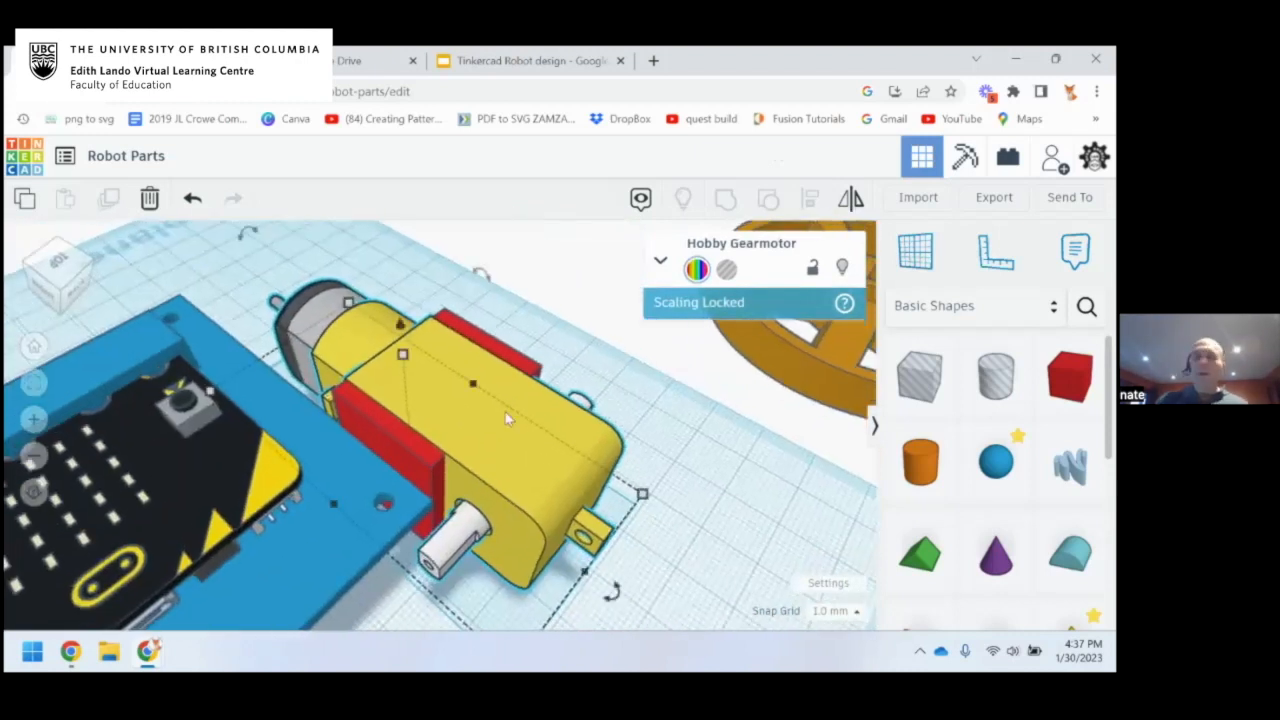
click(418, 462)
drag(418, 462, 573, 370)
click(193, 201)
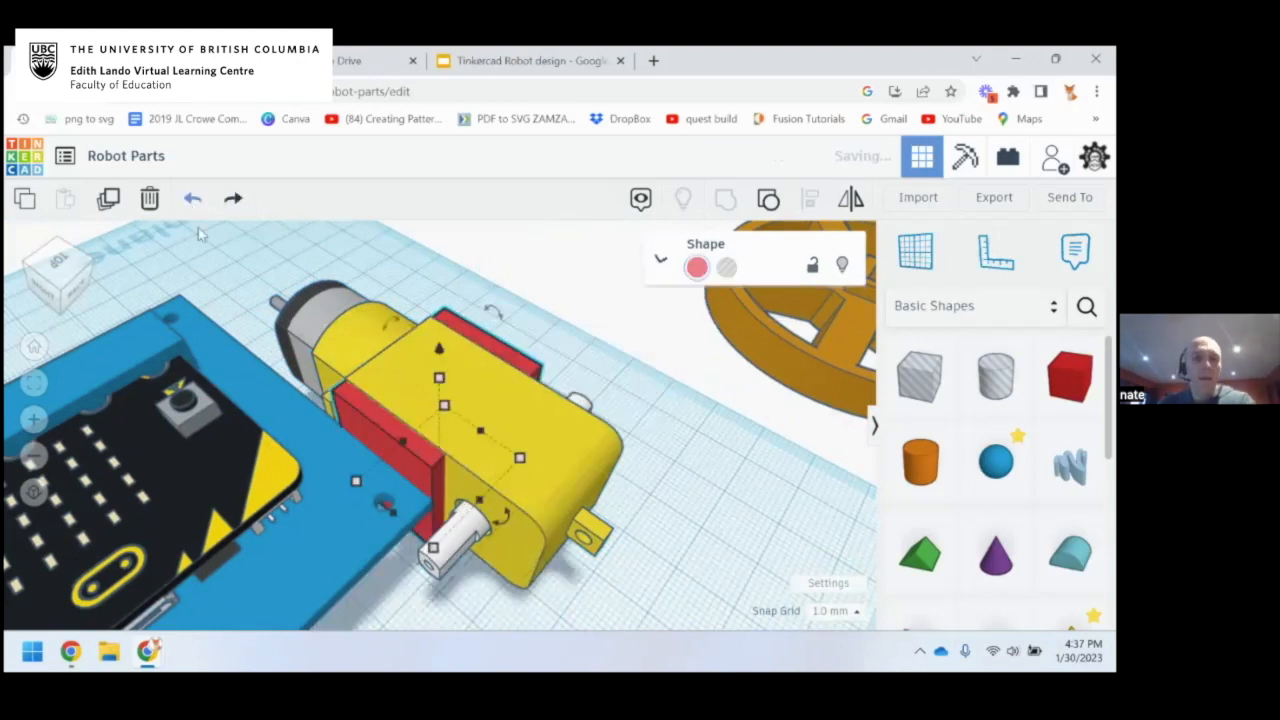
Move the end screw out of its row, closer to the gearmotor
right_drag(339, 512, 350, 422)
scroll(359, 372, up, 5)
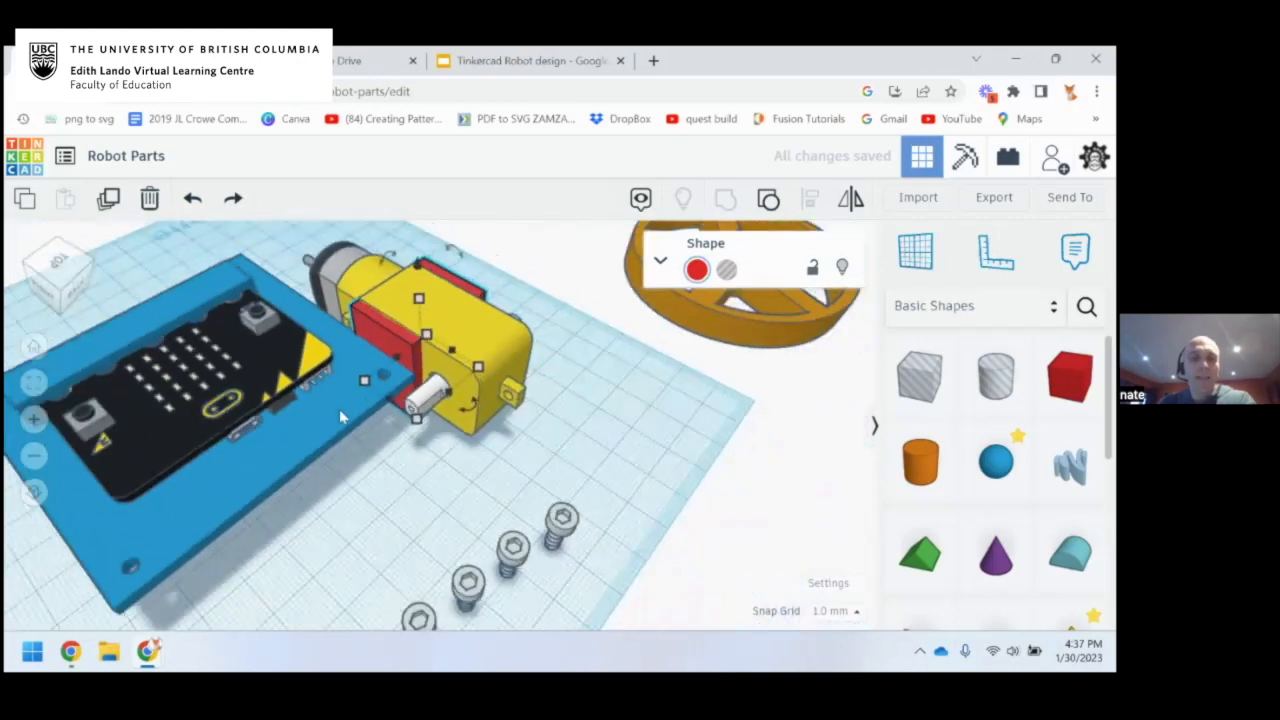
scroll(367, 380, down, 4)
right_drag(348, 377, 359, 389)
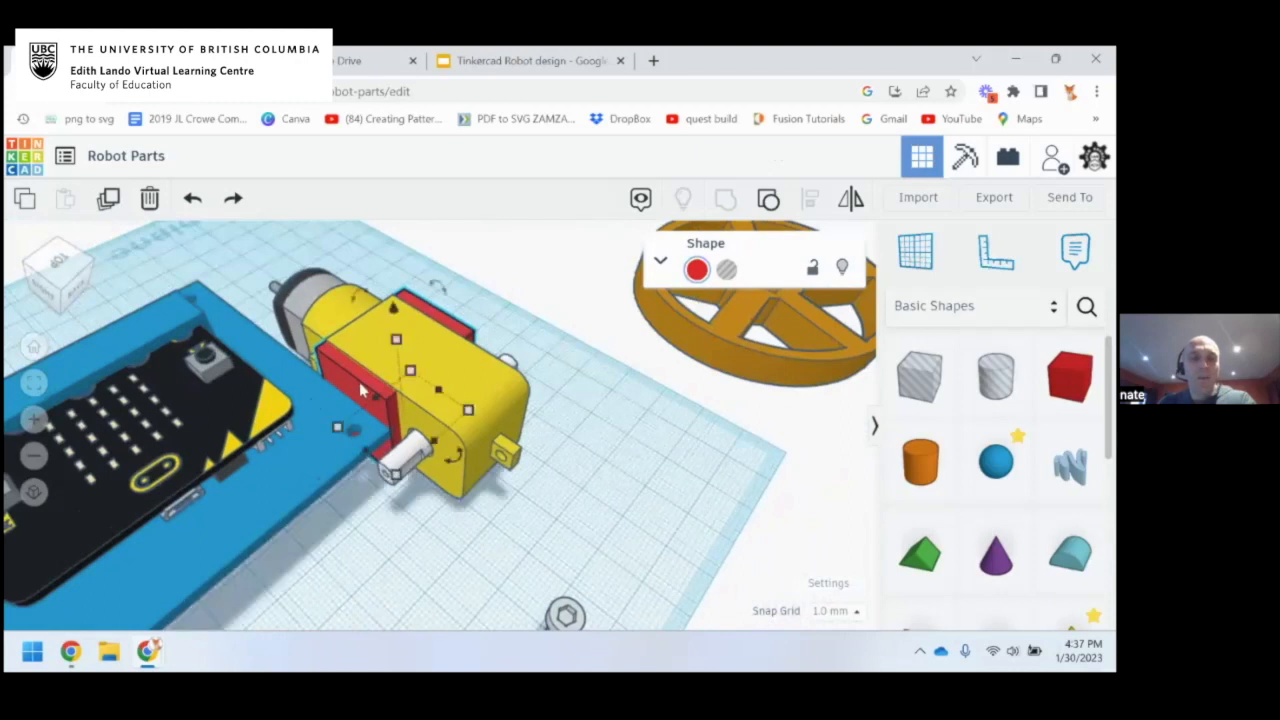
right_drag(313, 480, 312, 438)
click(561, 566)
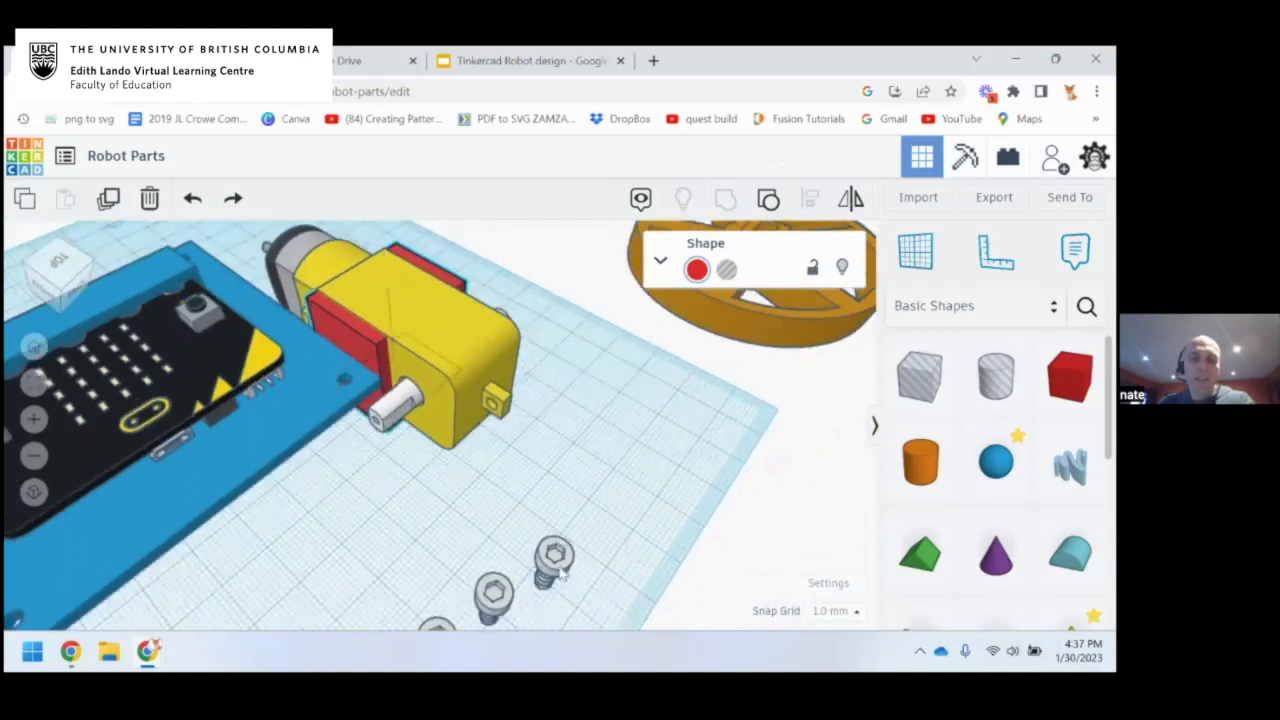
drag(556, 547, 608, 484)
Examine how the red bracket around the gearmotor meets the corner hole of the circuit board's blue base plate
right_drag(349, 477, 358, 440)
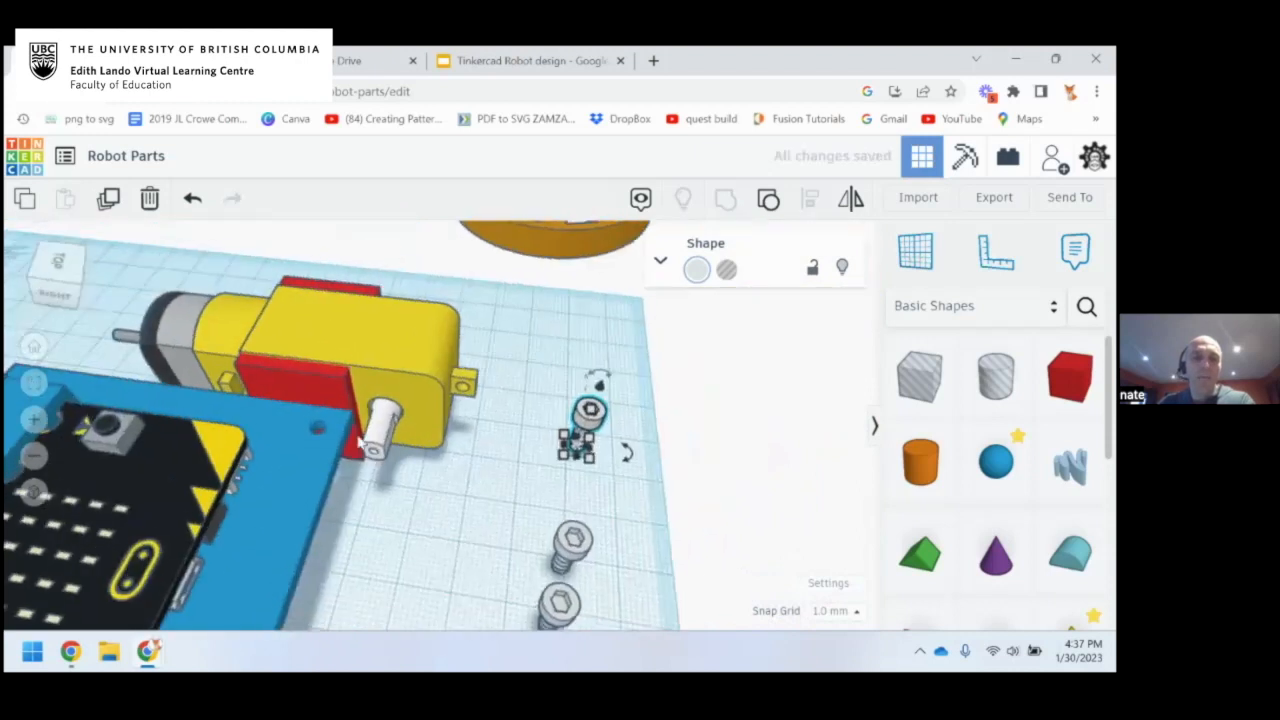
click(321, 360)
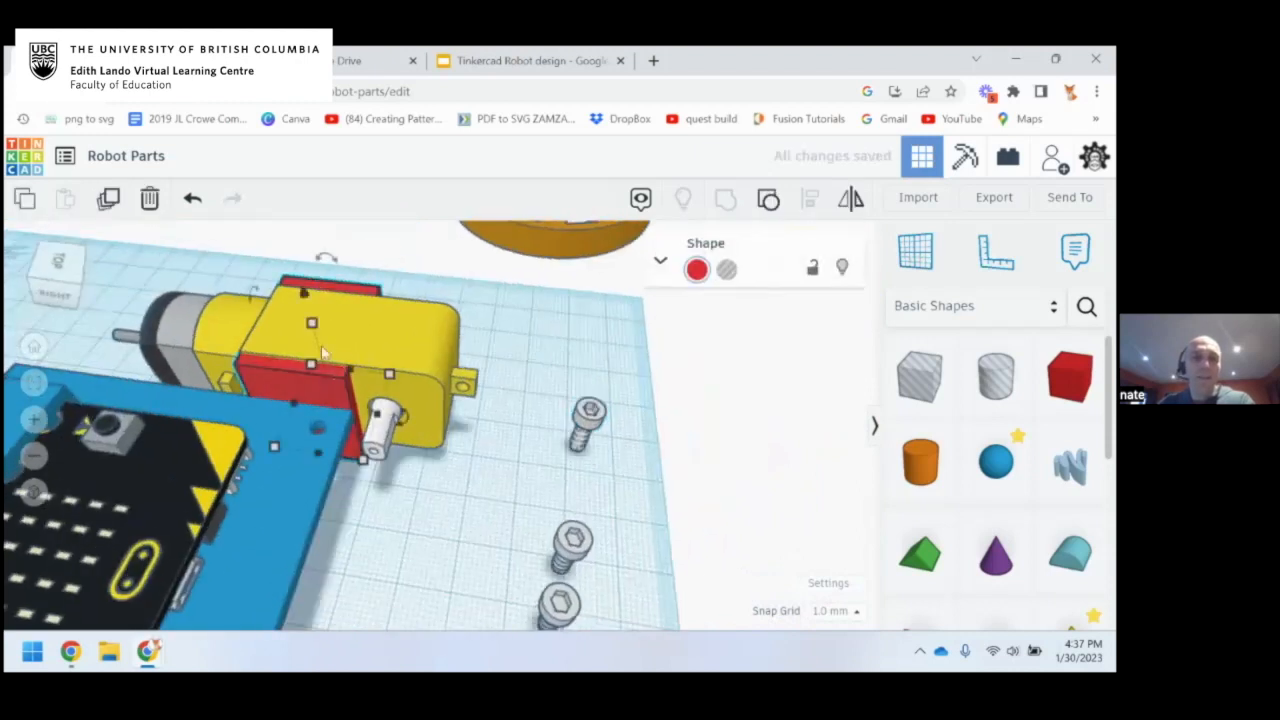
right_drag(360, 396, 345, 372)
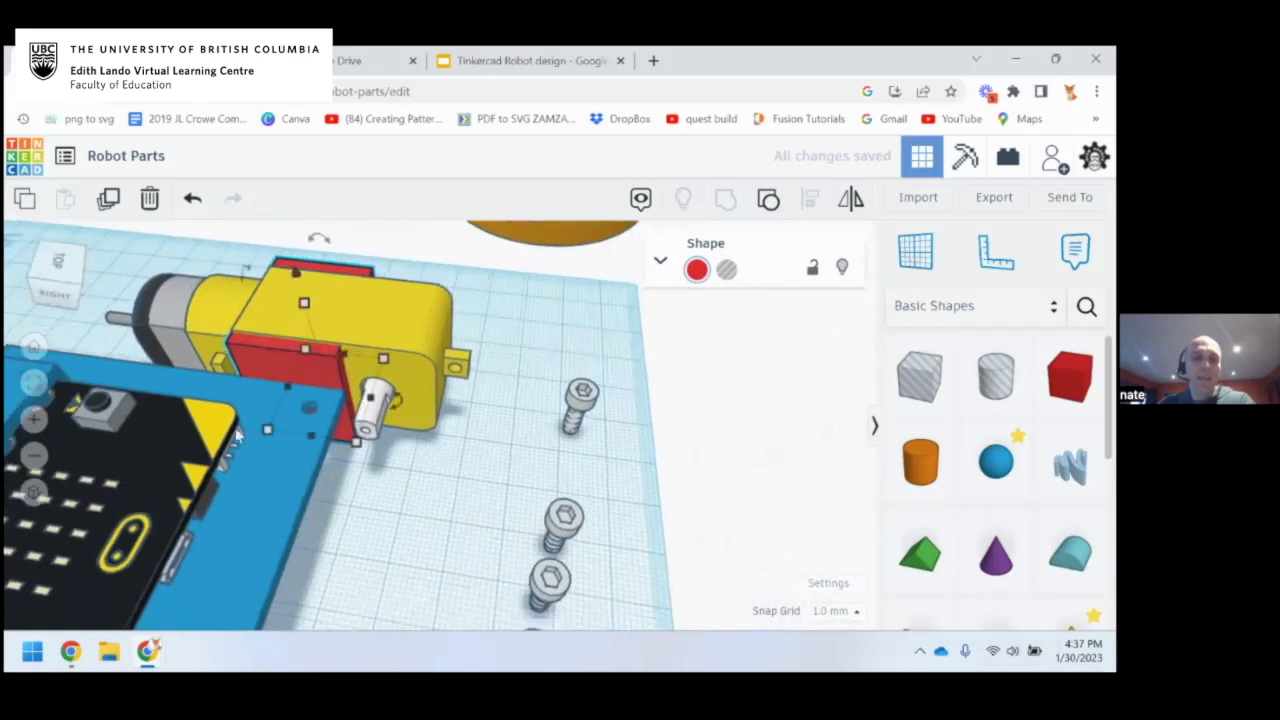
scroll(377, 445, up, 3)
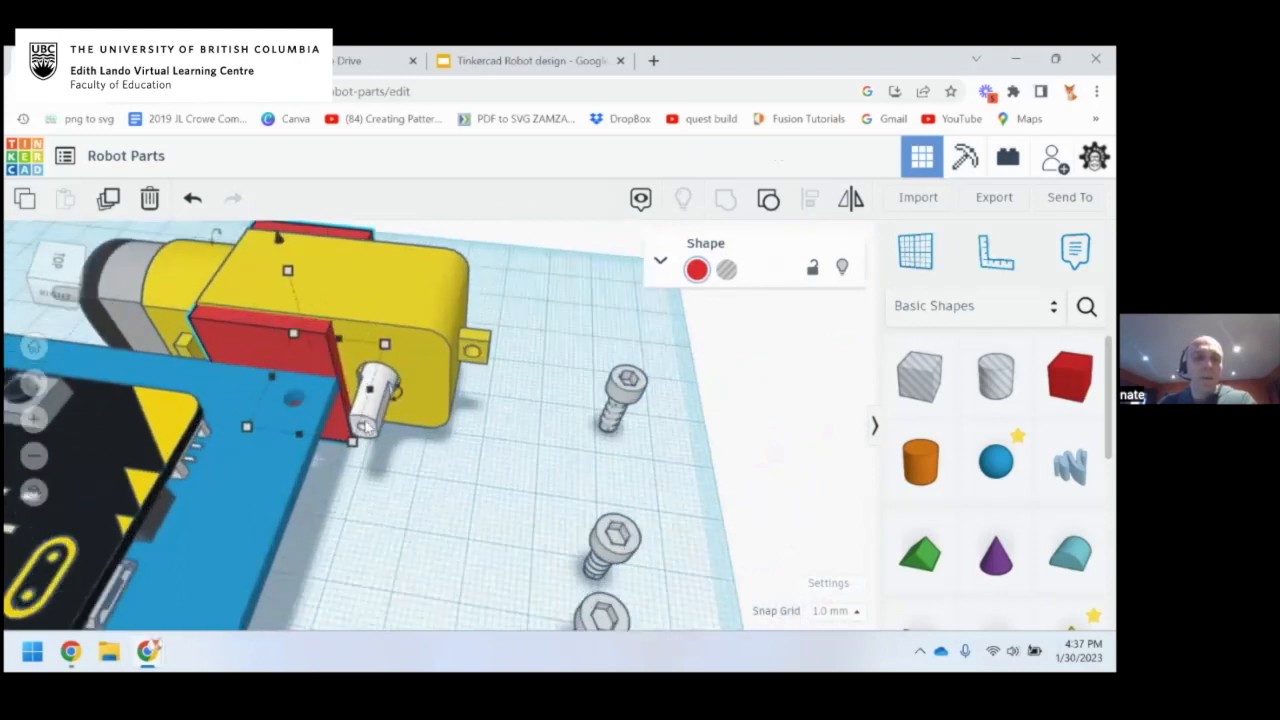
middle_drag(490, 440, 577, 474)
right_drag(577, 474, 539, 433)
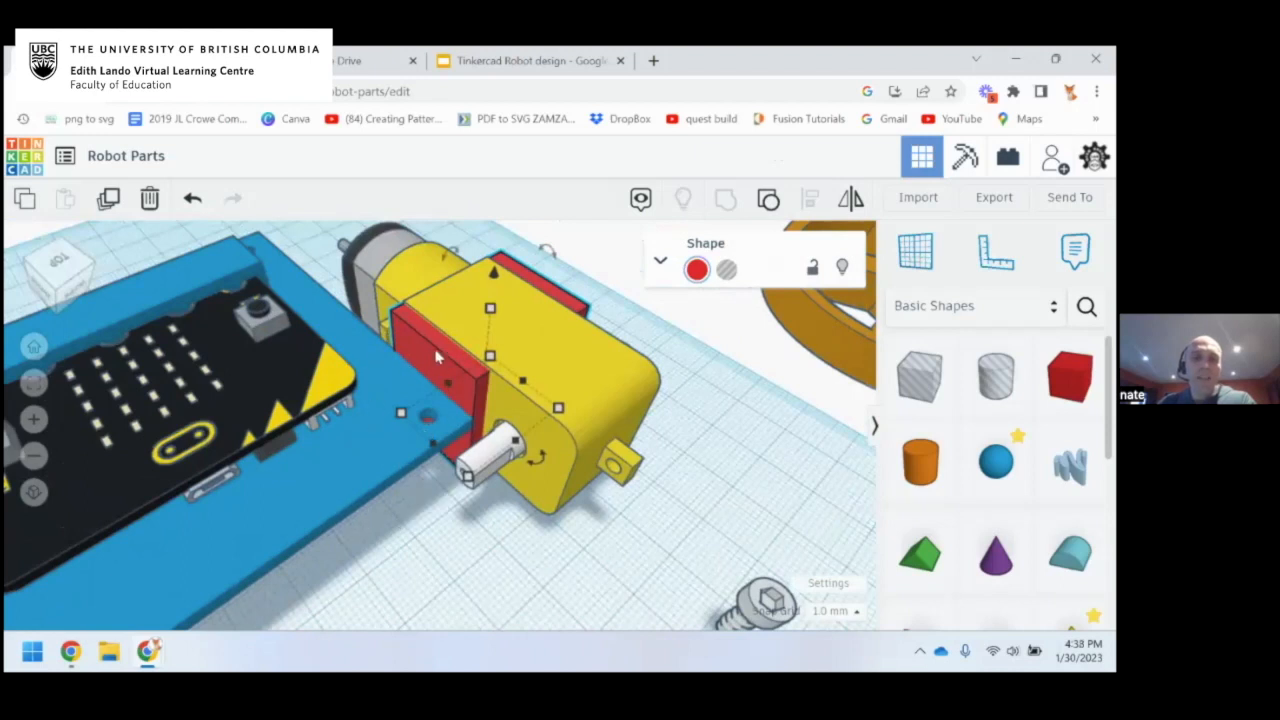
click(393, 413)
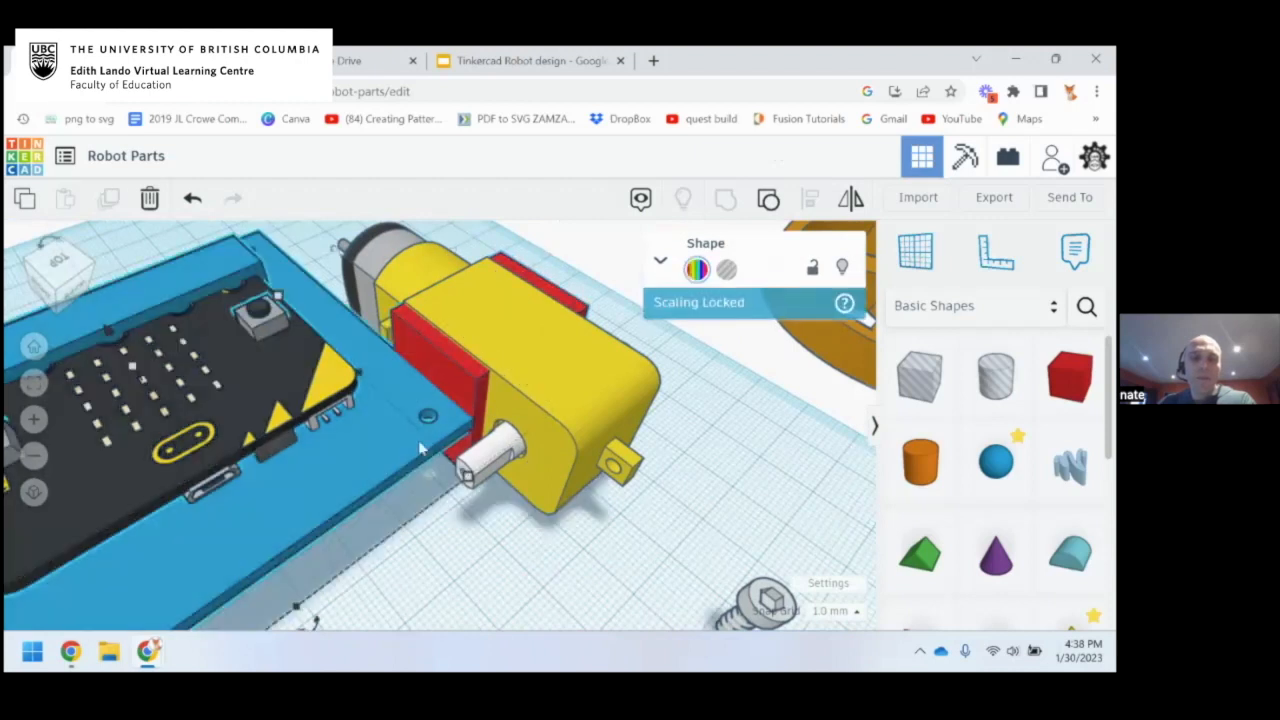
right_drag(421, 457, 294, 475)
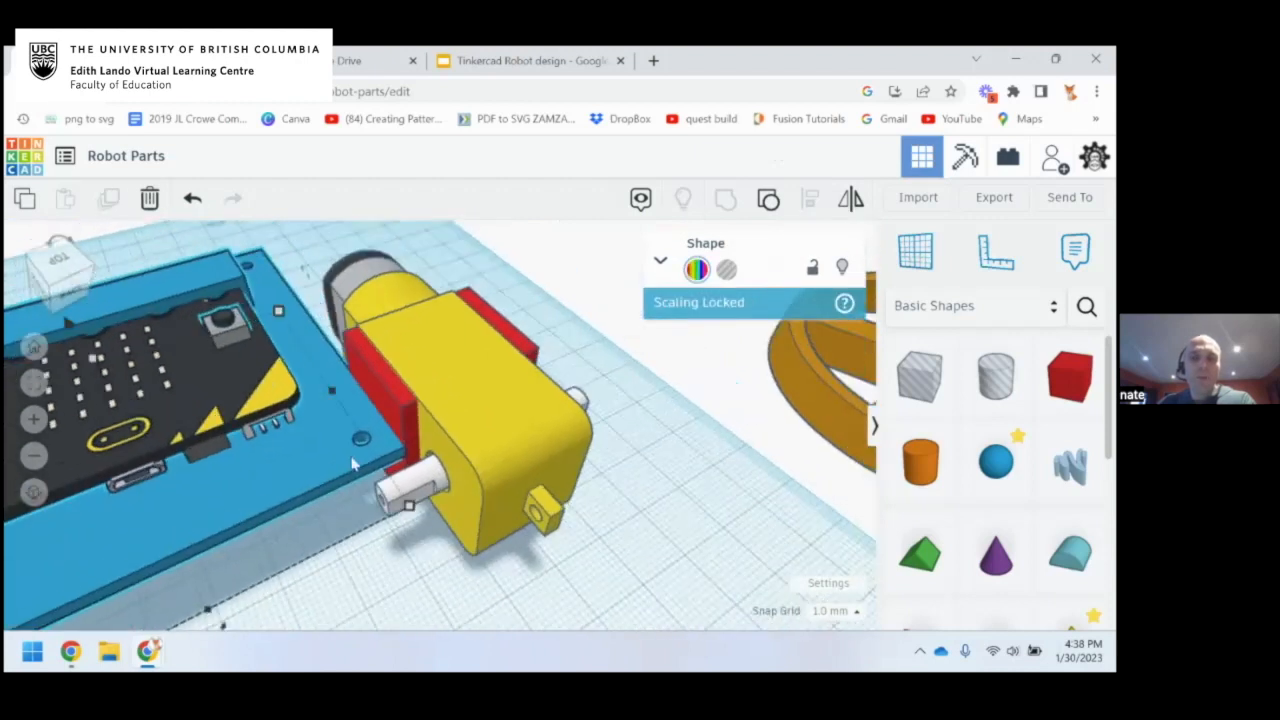
scroll(352, 463, down, 2)
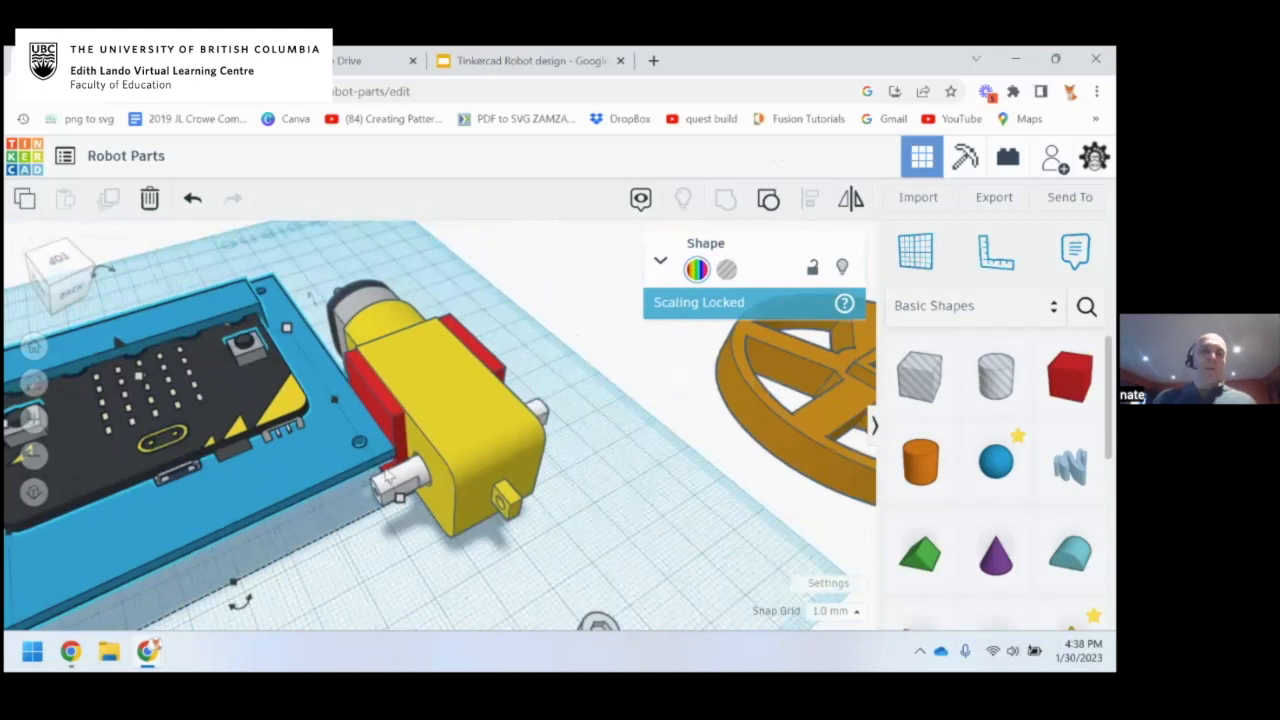
right_drag(388, 471, 428, 426)
Move the gearmotor out of the red bracket, 20 mm and 85 mm along the workplane toward the orange wheel
click(433, 420)
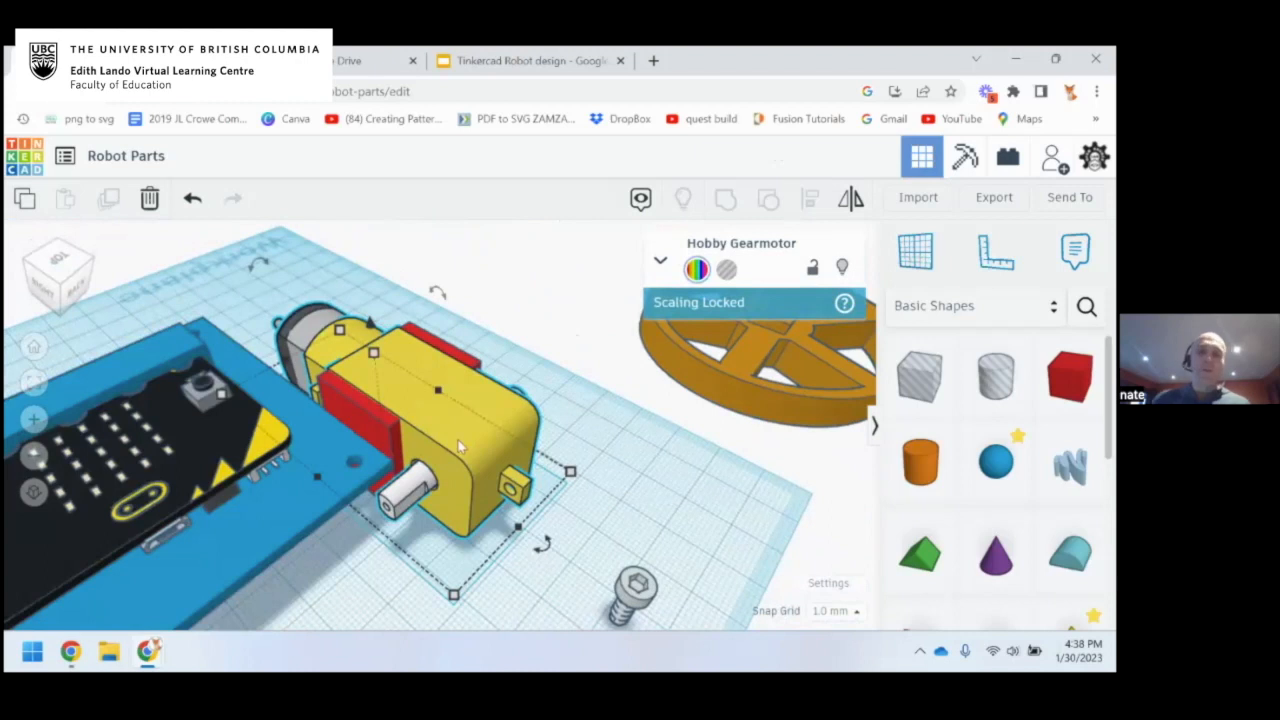
drag(460, 452, 605, 239)
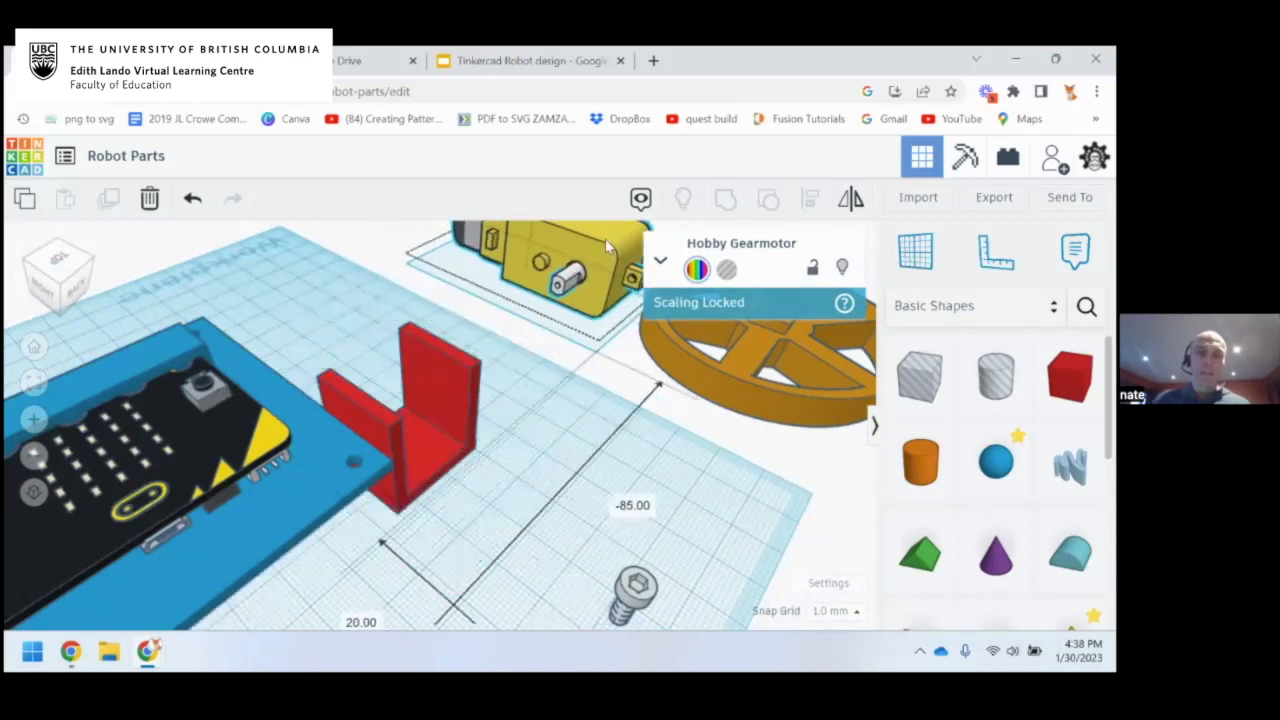
right_drag(470, 455, 524, 385)
scroll(468, 439, up, 2)
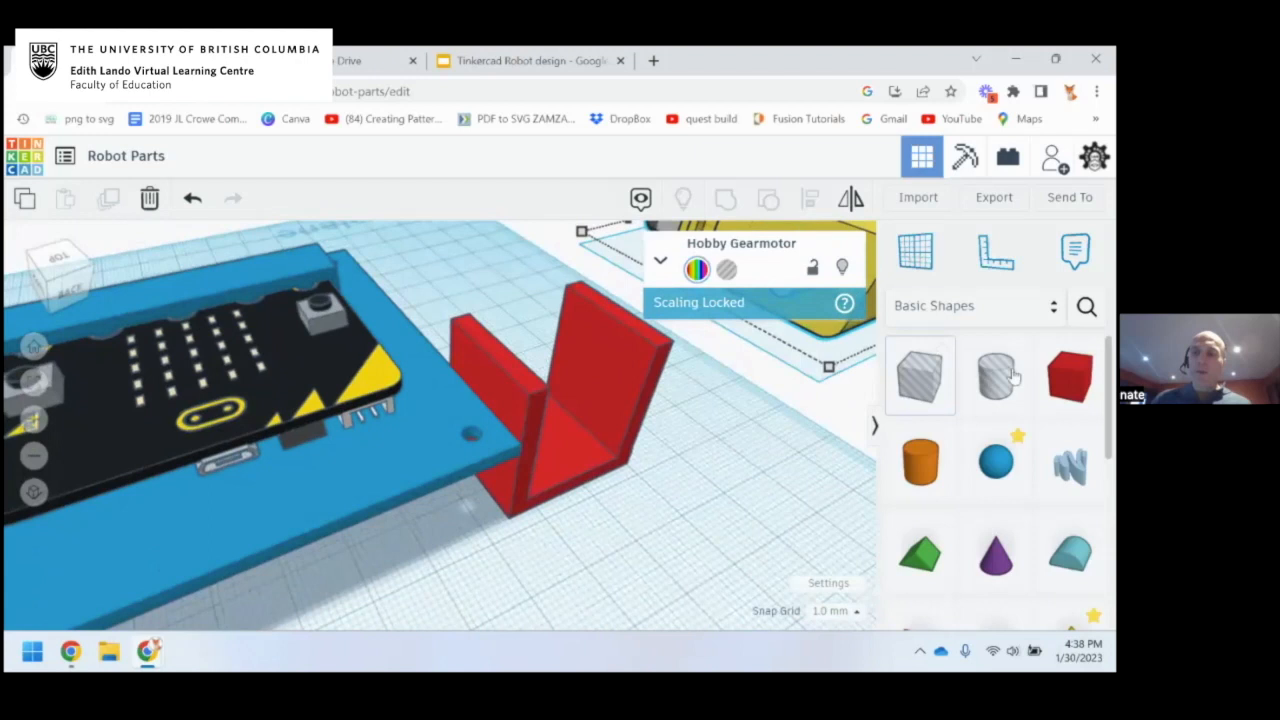
drag(1075, 385, 430, 529)
drag(431, 395, 431, 362)
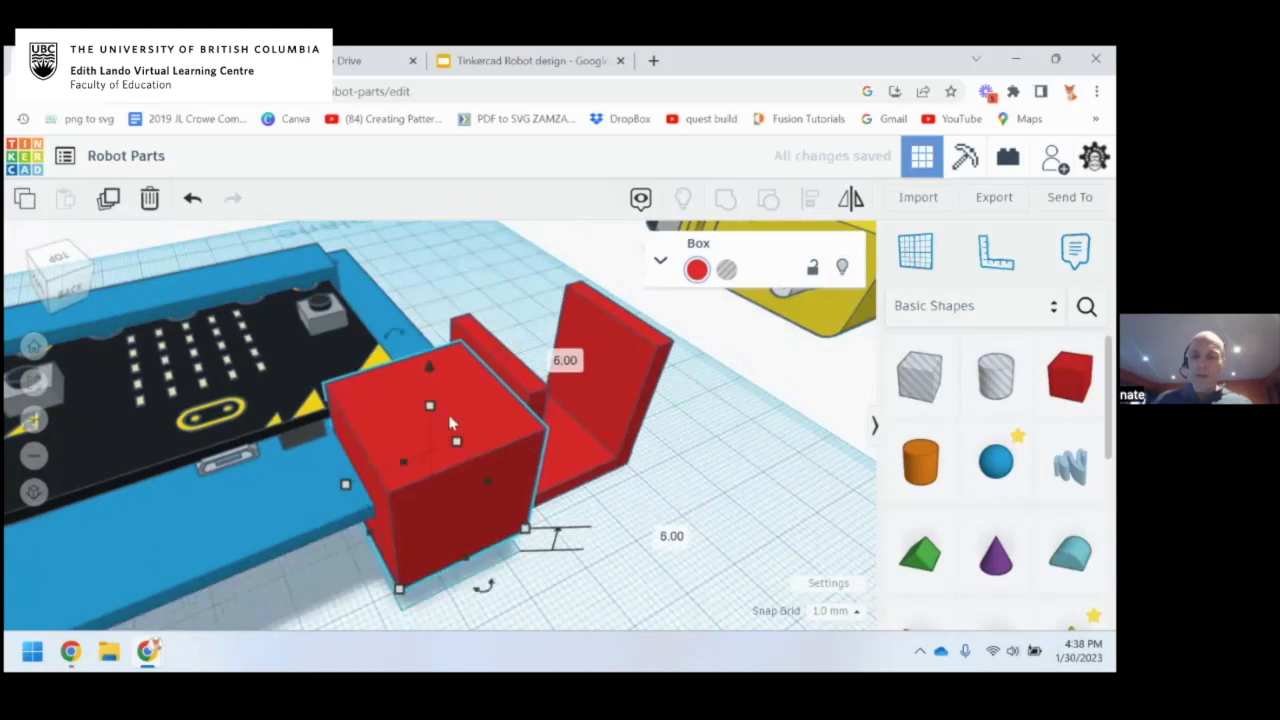
key(Delete)
Set the workplane on the top face of the blue plate under the circuit board
scroll(472, 453, down, 5)
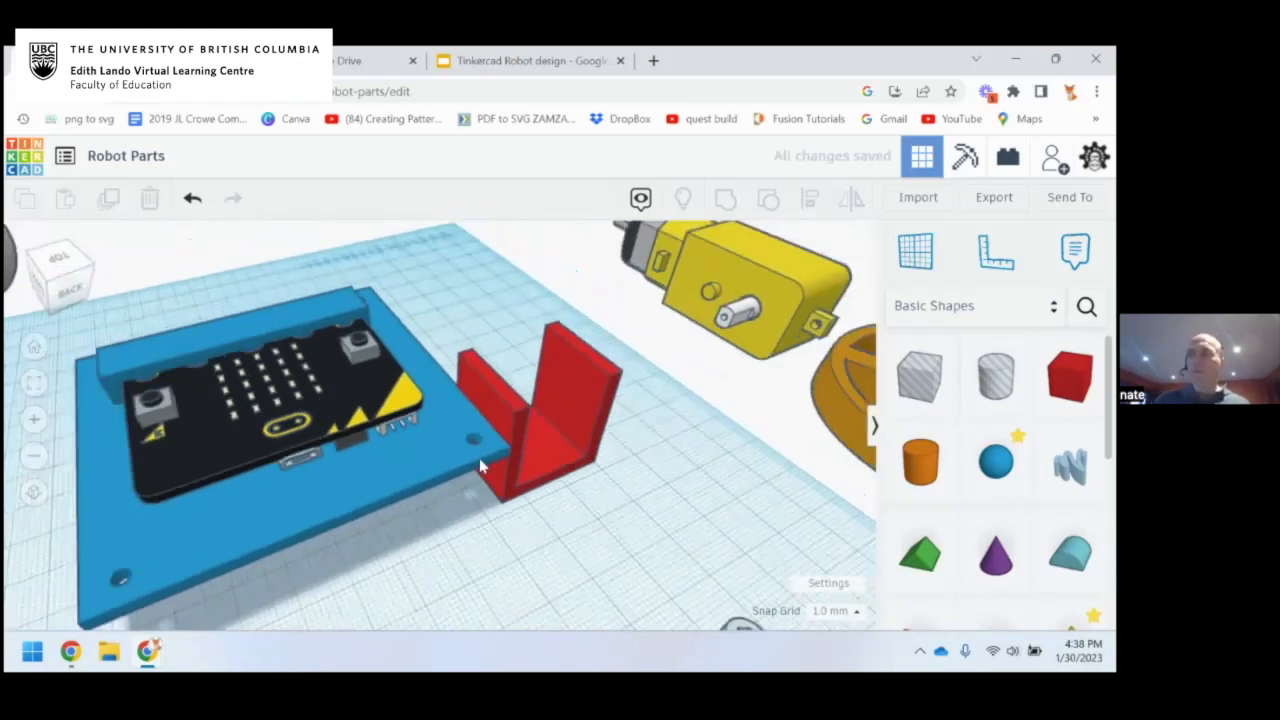
middle_drag(478, 454, 506, 454)
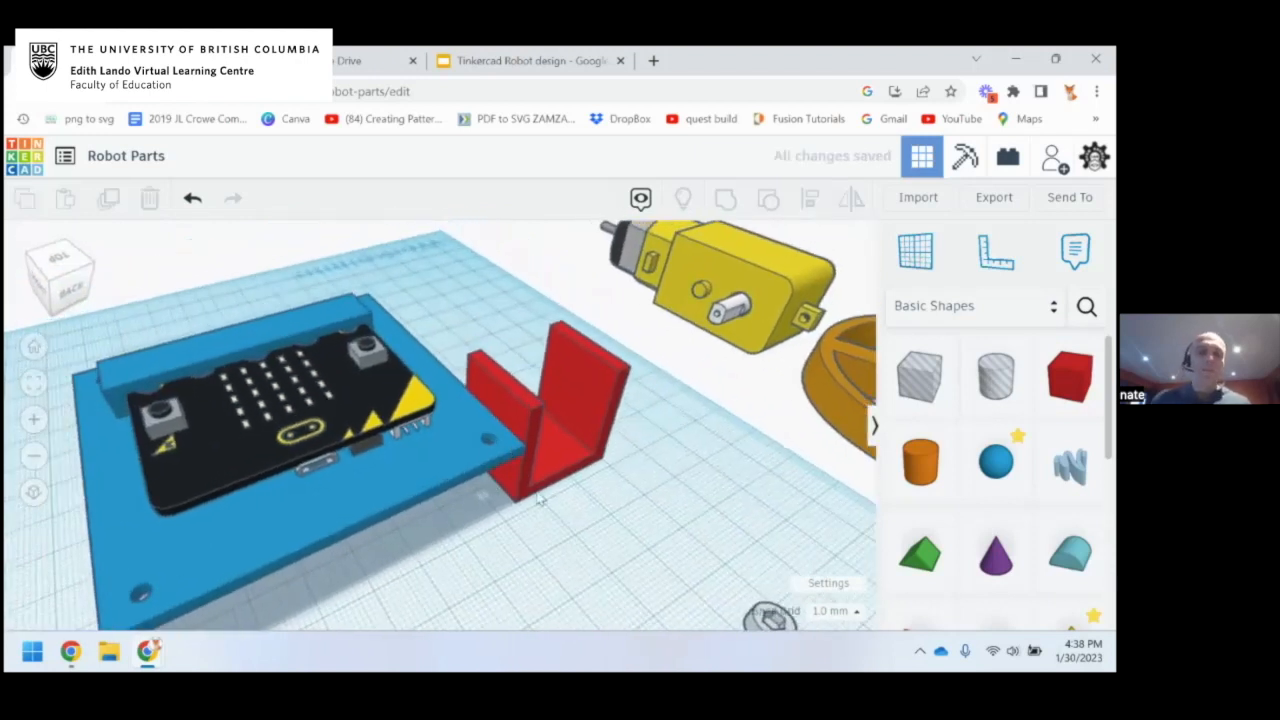
scroll(525, 531, down, 2)
middle_drag(525, 531, 554, 418)
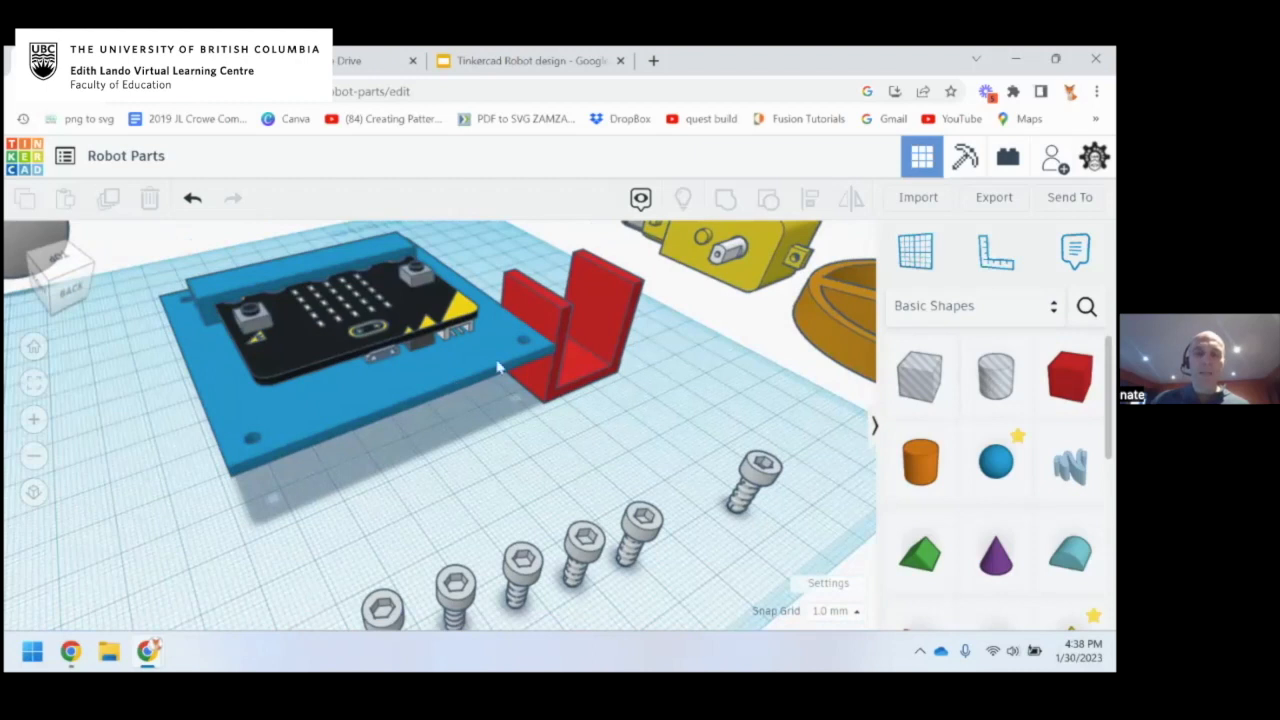
middle_drag(497, 367, 500, 421)
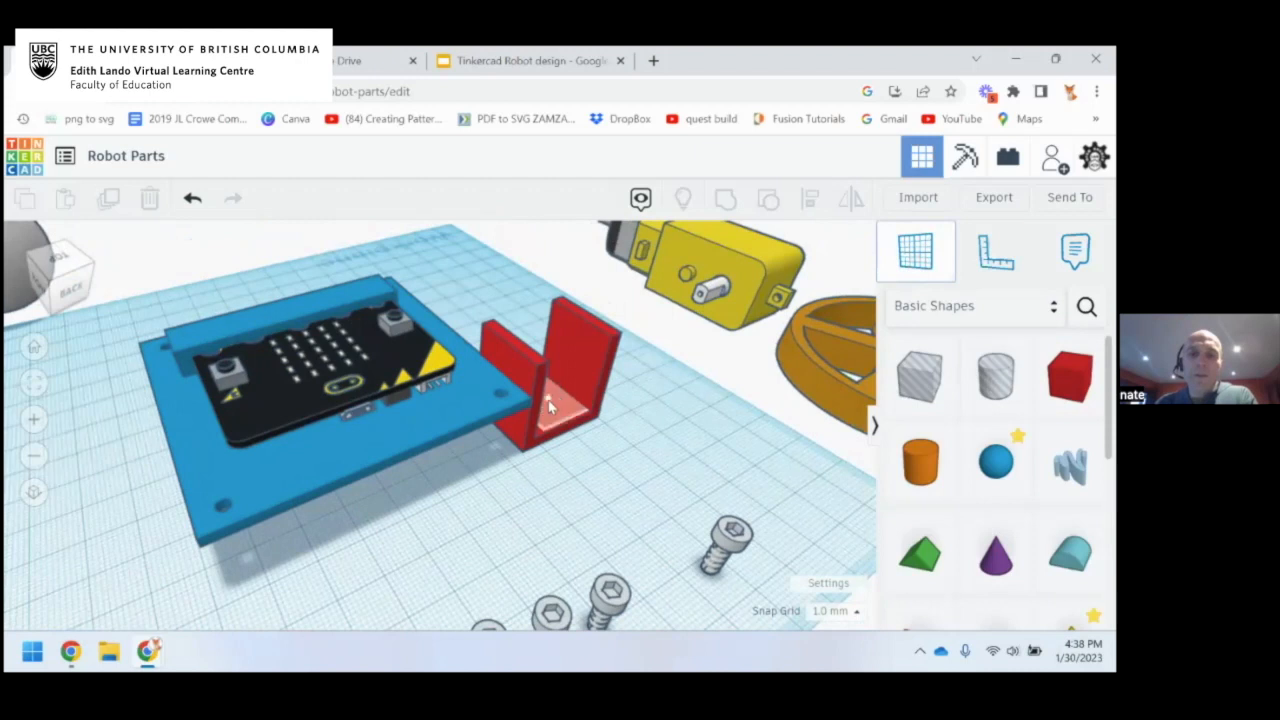
drag(326, 313, 578, 468)
drag(790, 570, 481, 394)
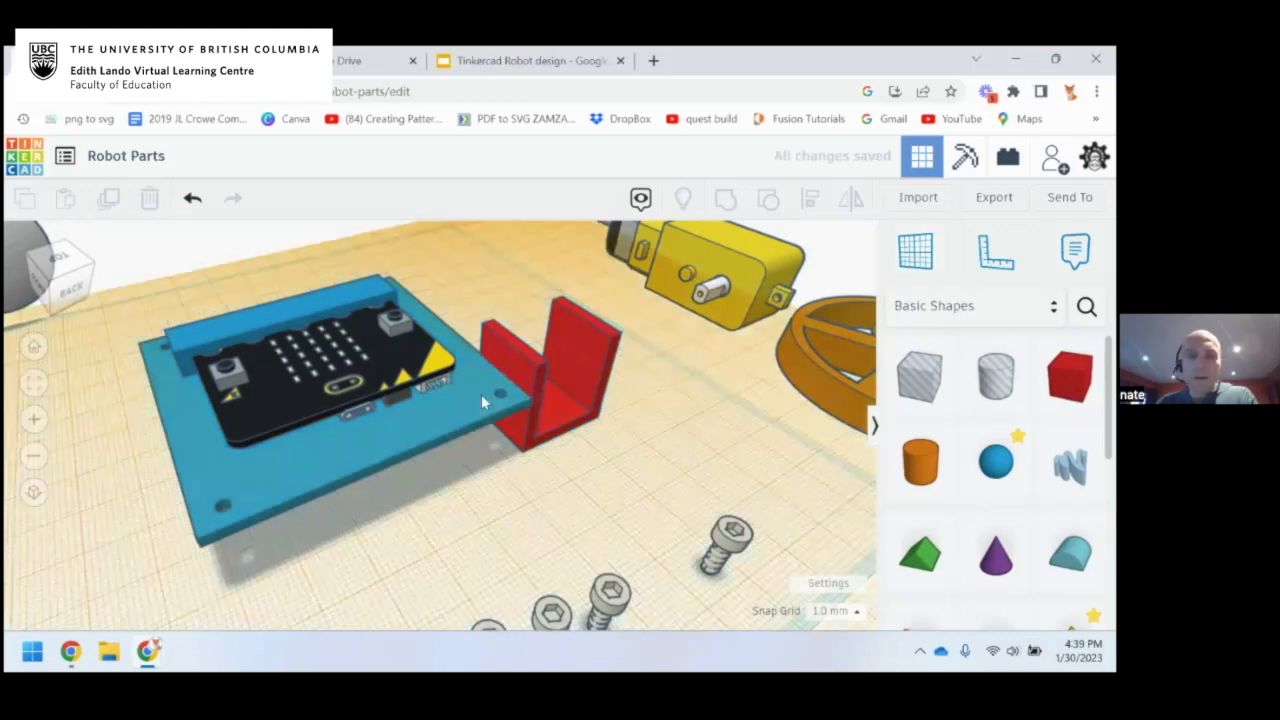
Set the workplane again on the blue plate's top face, near the corner hole beside the red bracket
right_drag(481, 394, 462, 446)
scroll(482, 393, up, 5)
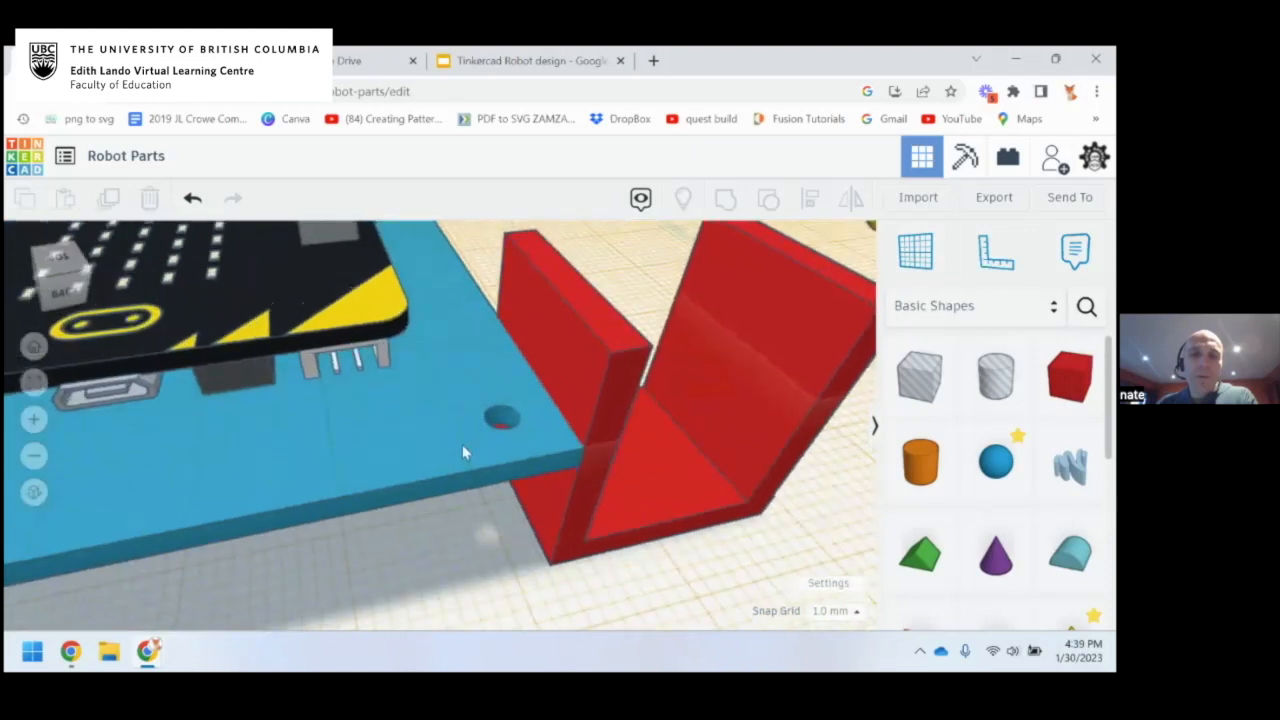
scroll(463, 450, down, 6)
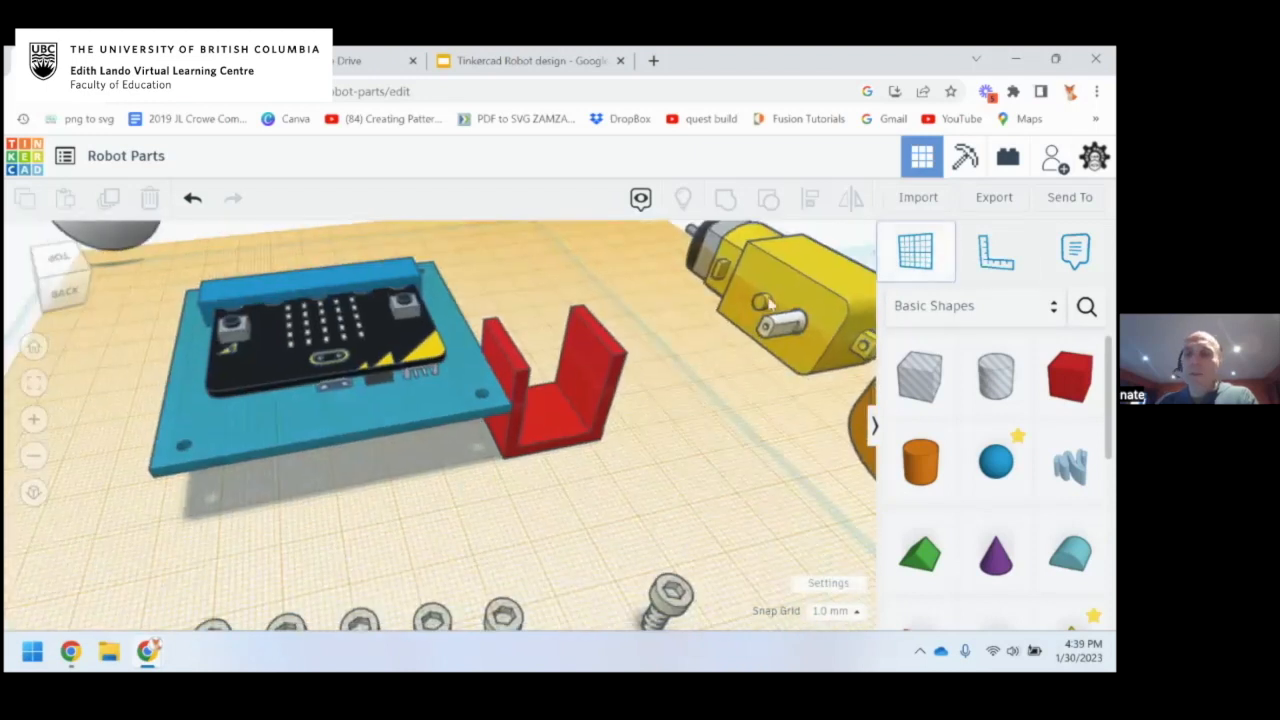
right_drag(440, 517, 466, 510)
click(918, 254)
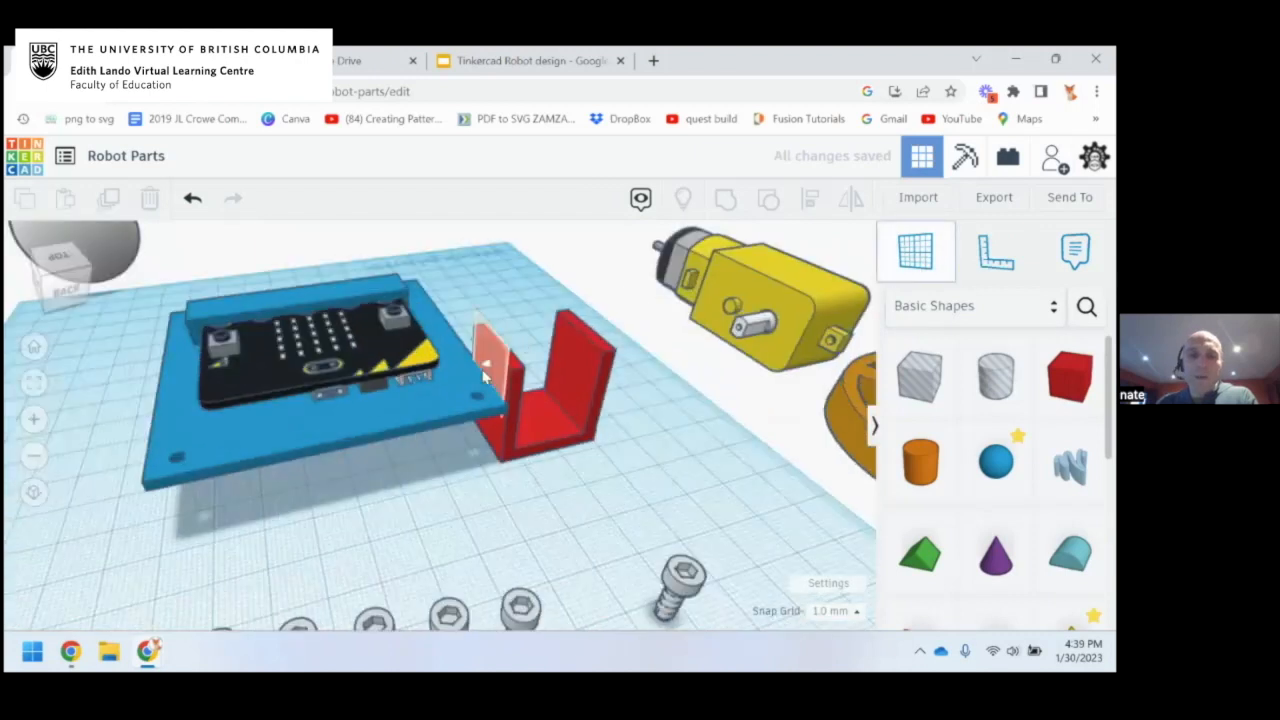
click(460, 408)
scroll(465, 416, up, 5)
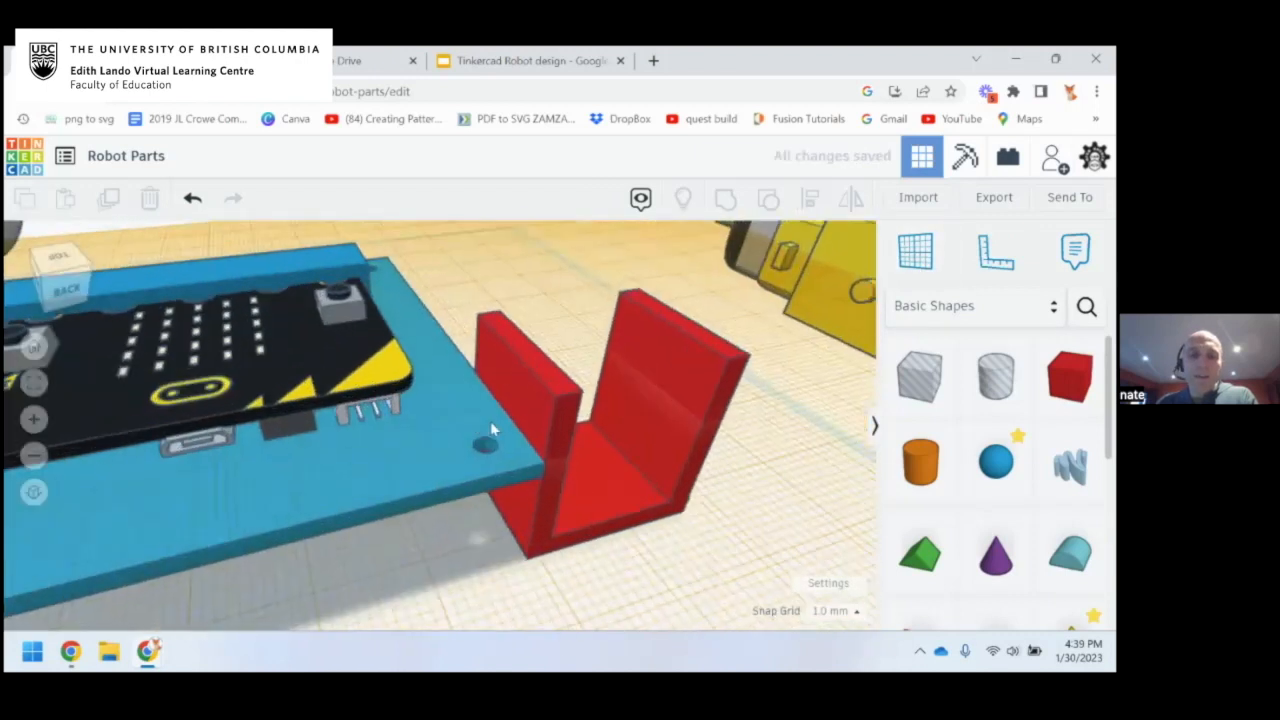
mouse_move(476, 425)
right_down()
mouse_move(406, 434)
mouse_move(475, 438)
right_up()
scroll(399, 434, down, 4)
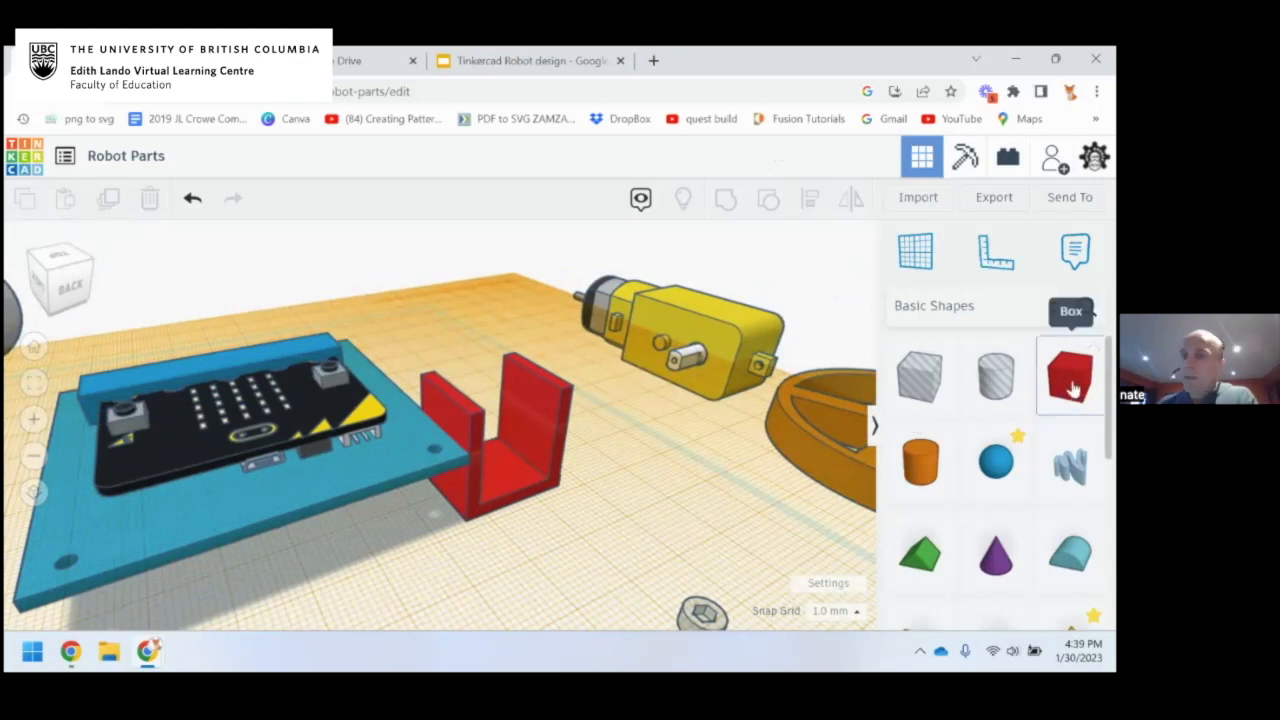
Place a red box on the blue plate against the bracket's near wall and lower its height to about the wall's top
drag(1072, 386, 403, 446)
right_drag(427, 482, 432, 432)
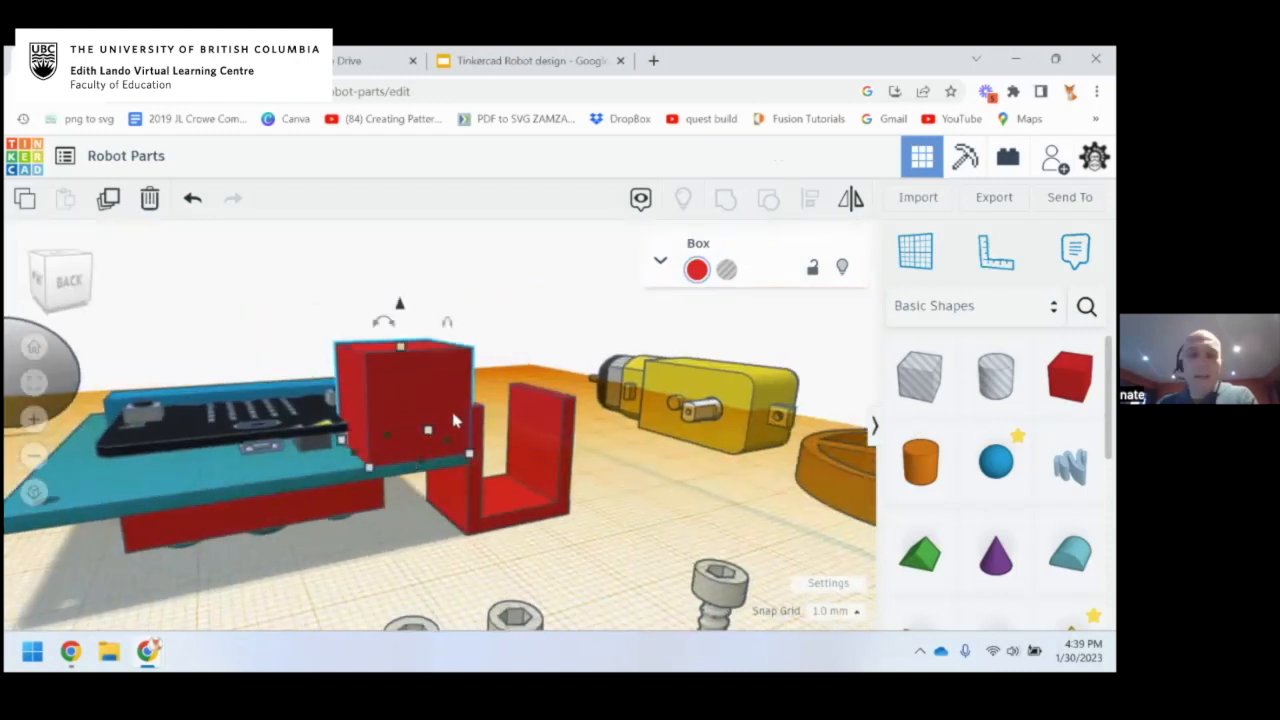
key(ctrl+d)
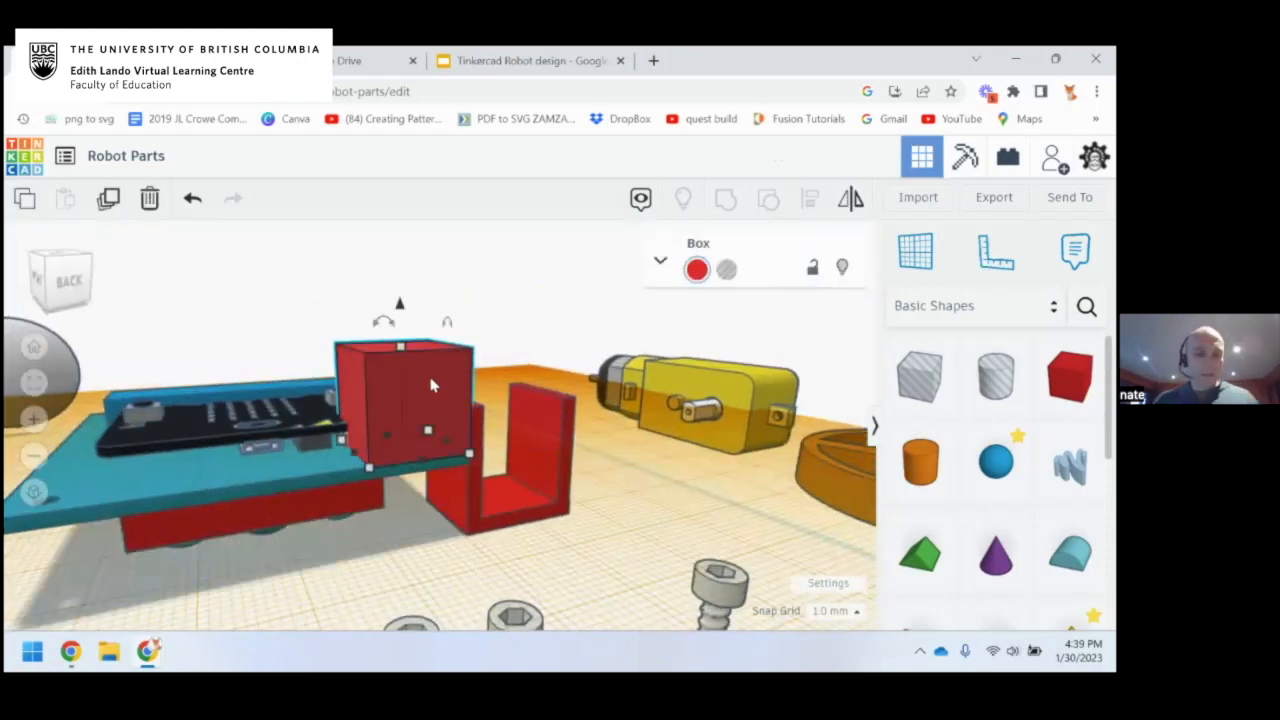
scroll(440, 385, up, 5)
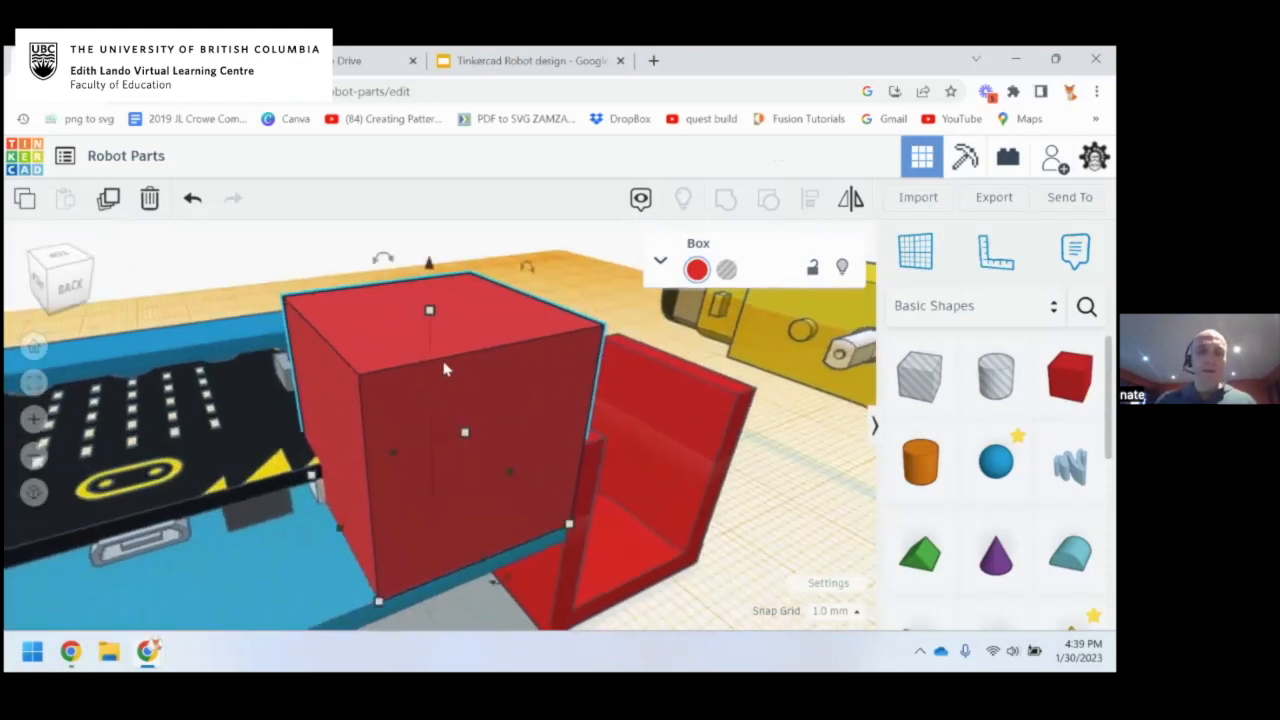
mouse_move(431, 312)
drag(431, 315, 433, 432)
right_drag(471, 486, 575, 487)
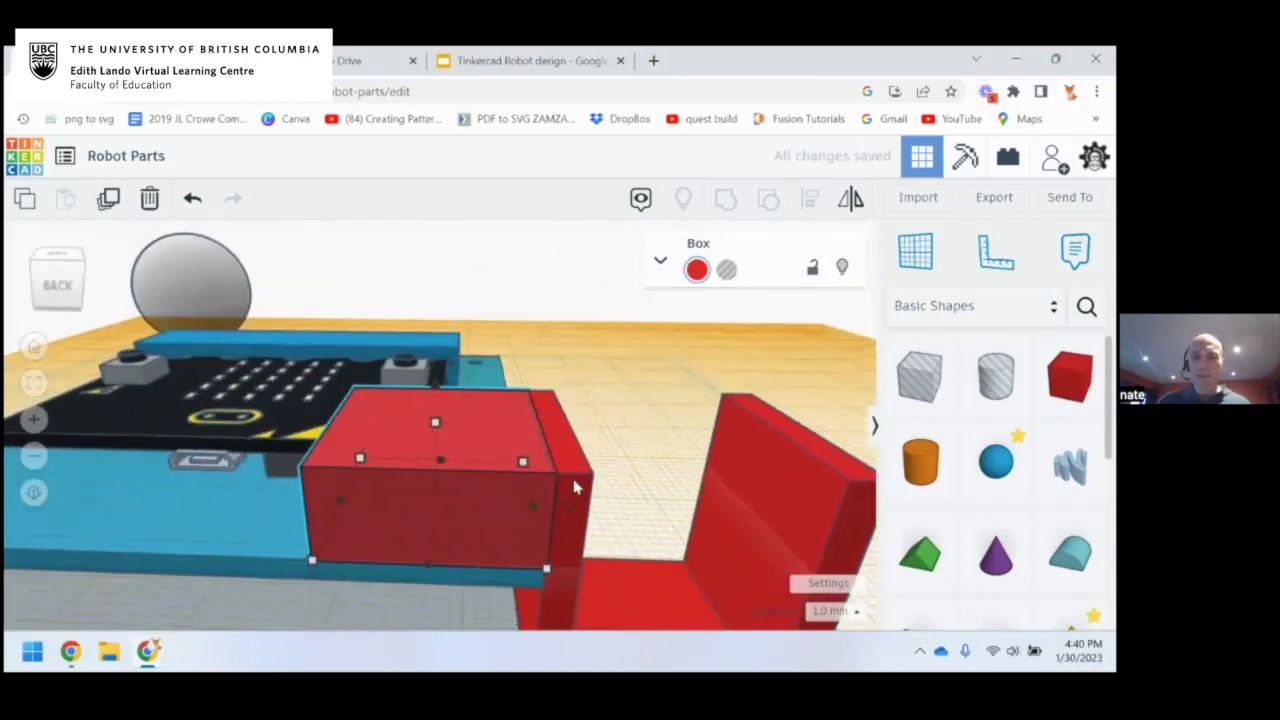
Narrow the red box from its circuit board side so it clears the board and its pins
right_drag(405, 452, 415, 490)
click(470, 424)
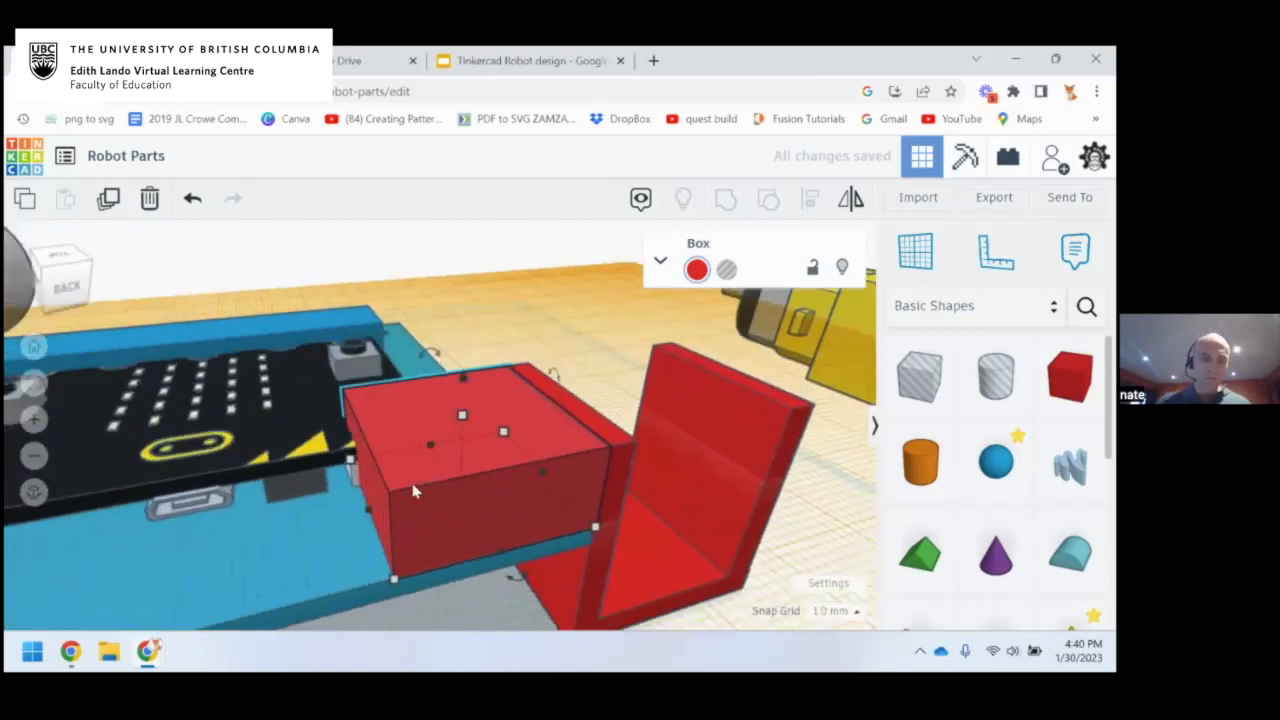
drag(370, 517, 474, 512)
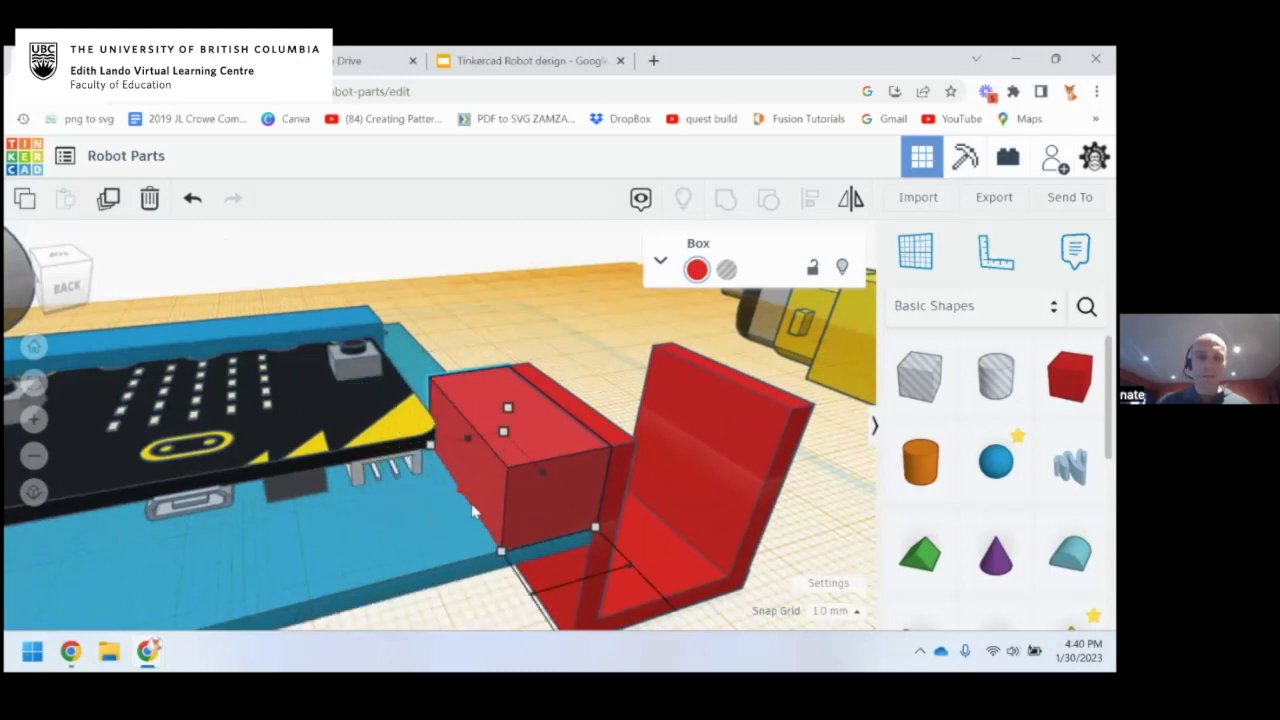
right_drag(474, 512, 607, 434)
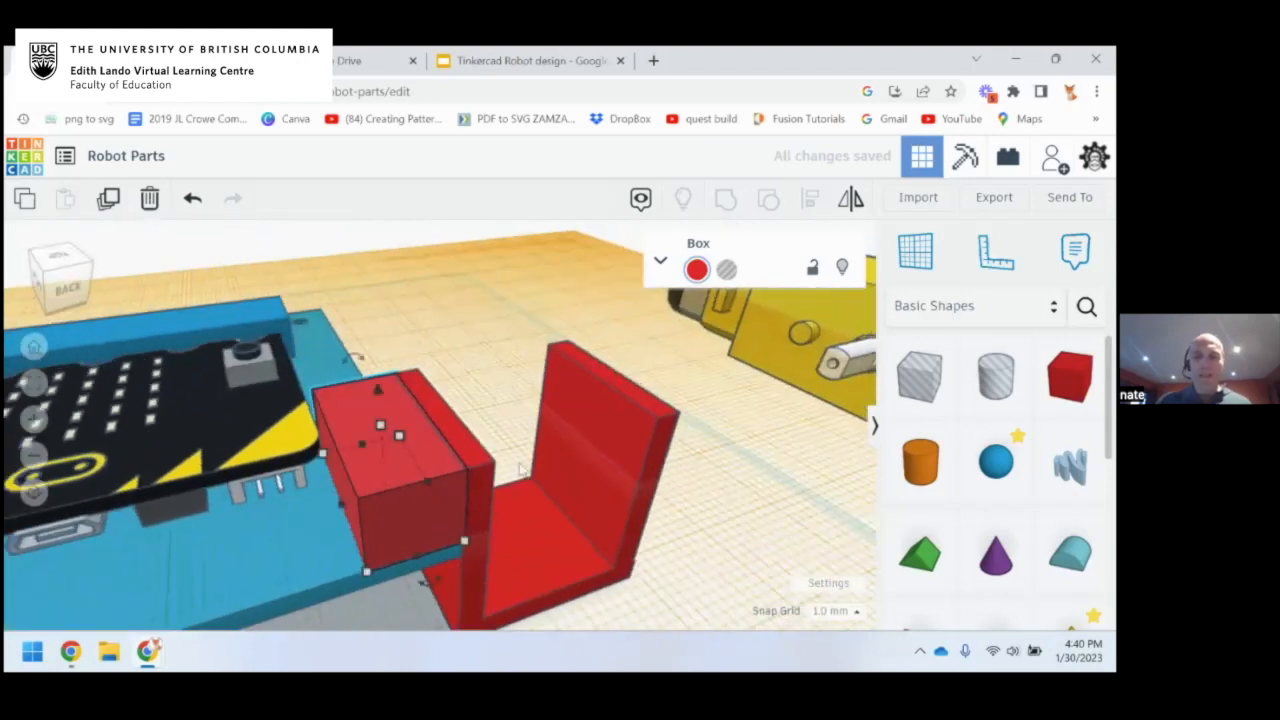
Adjust the red box's bracket-side face so the box extends into the bracket's near wall
click(571, 471)
click(420, 497)
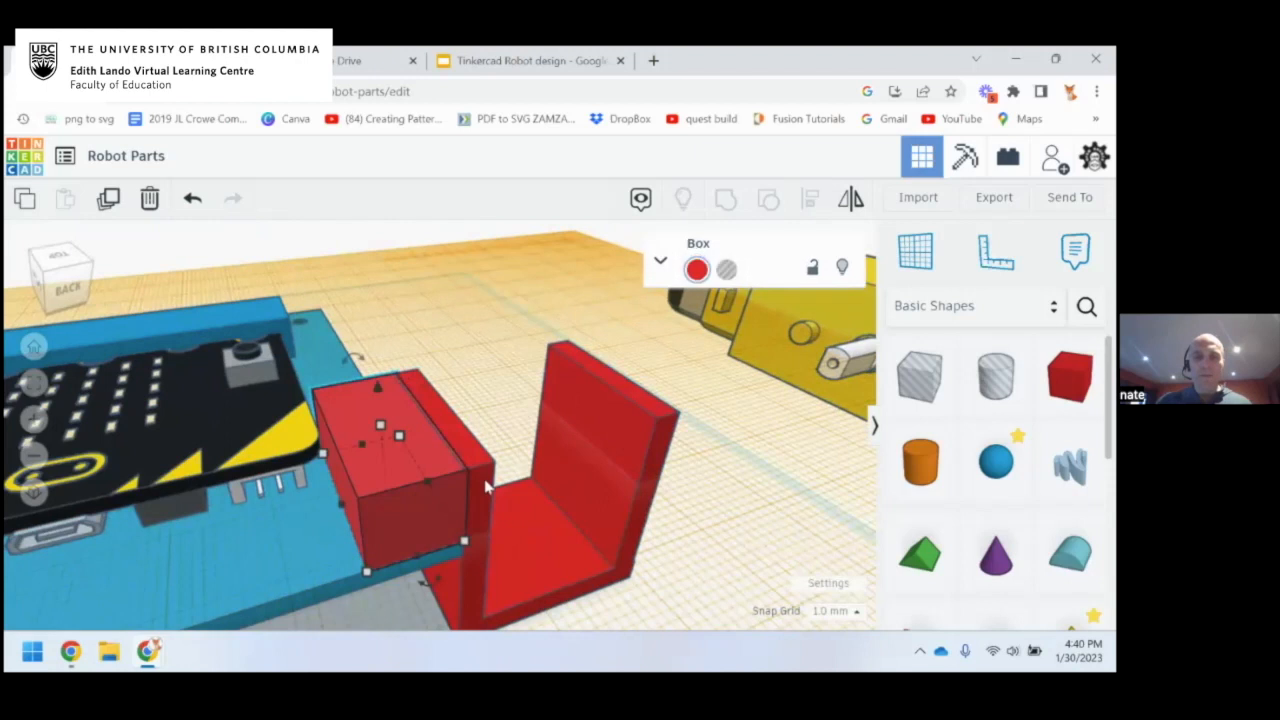
scroll(485, 487, up, 5)
drag(472, 489, 426, 493)
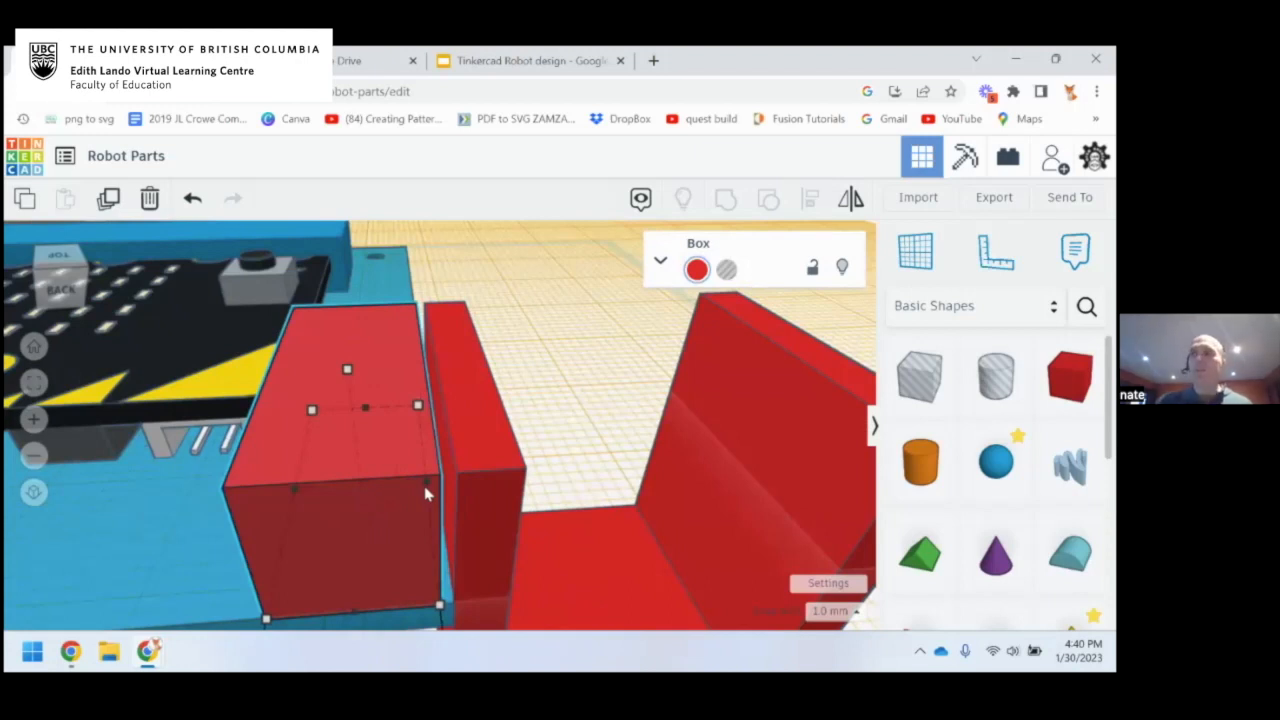
drag(430, 488, 456, 488)
scroll(496, 436, down, 3)
right_drag(482, 476, 479, 497)
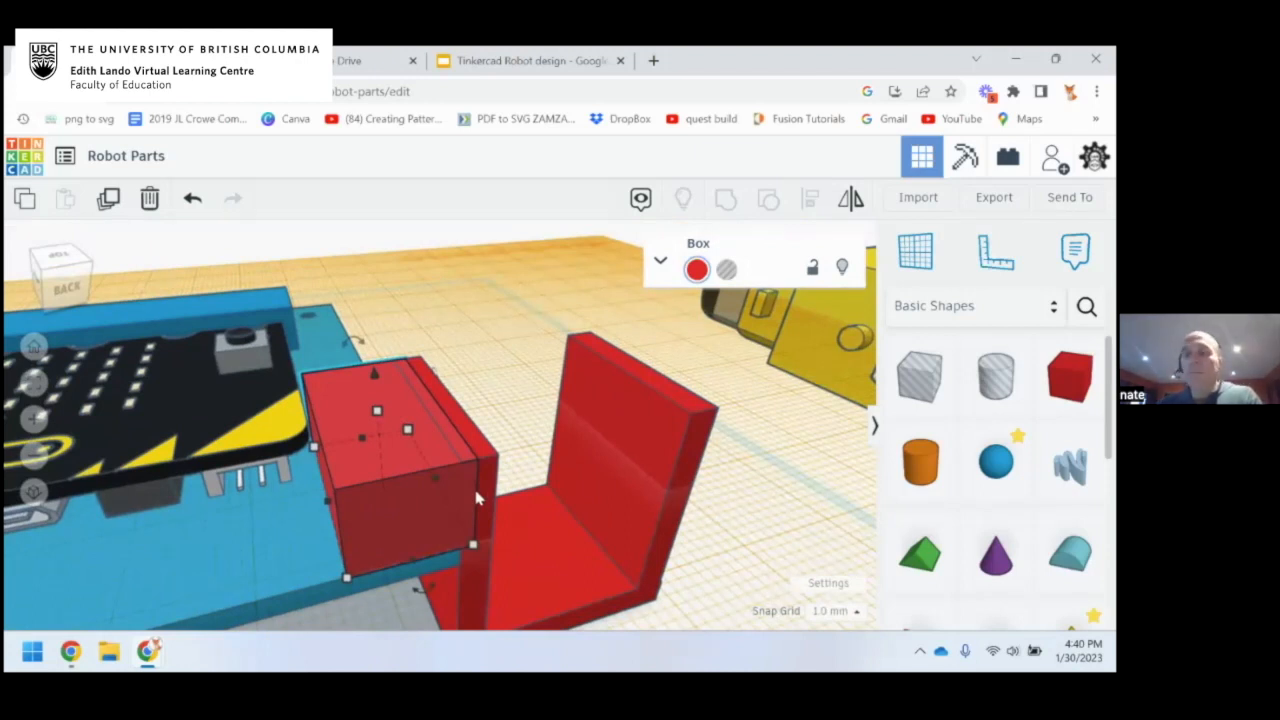
Group the red box on the blue plate with the red gearmotor bracket into one shape
right_drag(437, 509, 554, 451)
scroll(540, 444, up, 2)
scroll(528, 437, down, 2)
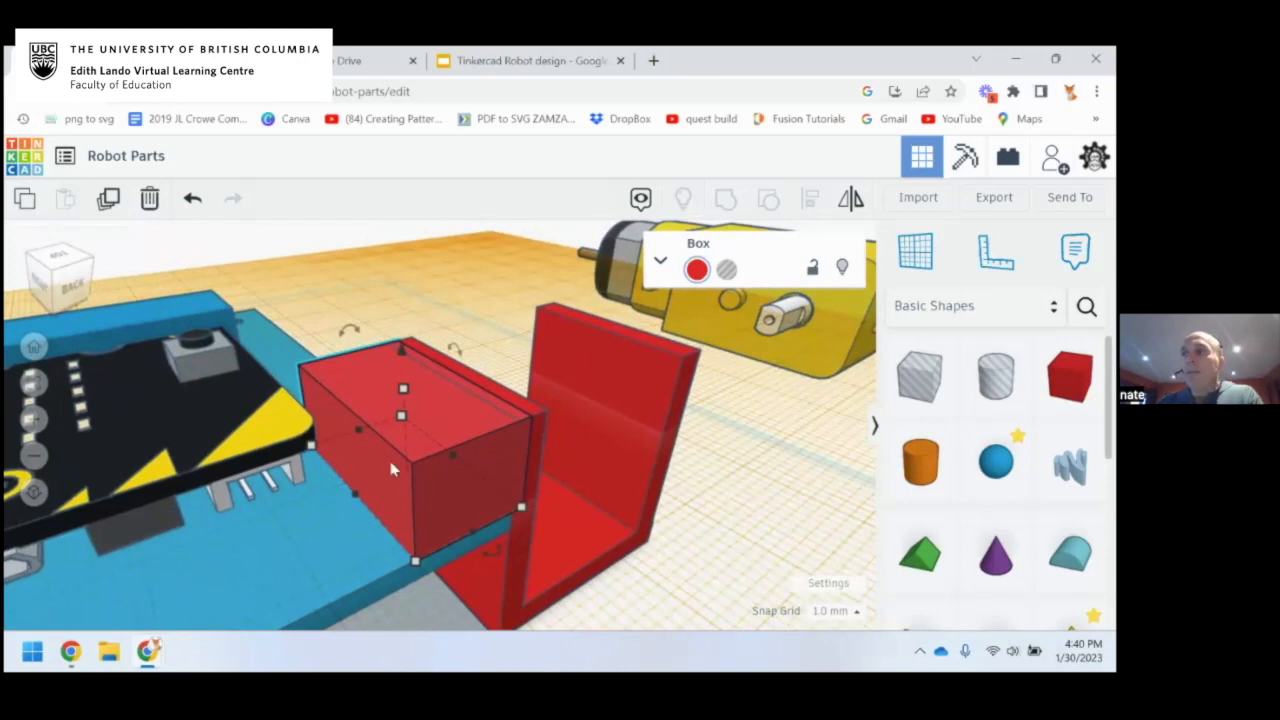
click(563, 497)
click(486, 477)
click(450, 338)
click(403, 412)
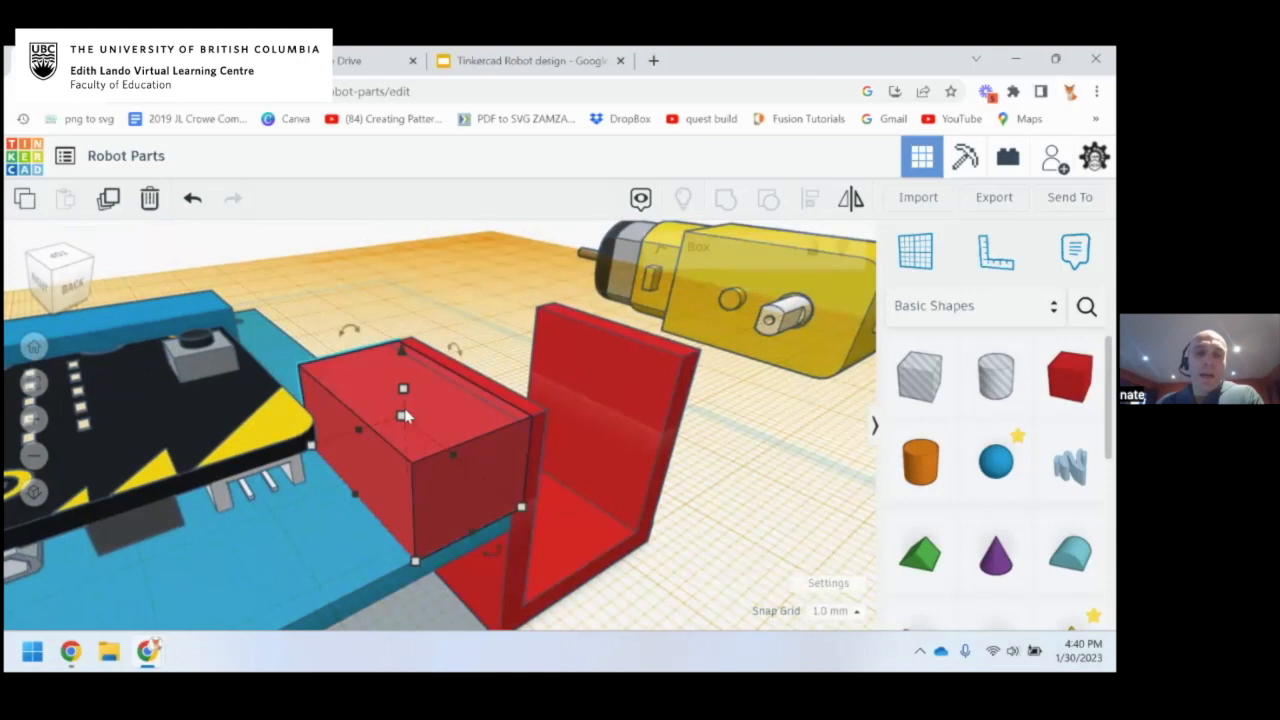
shift+click(638, 449)
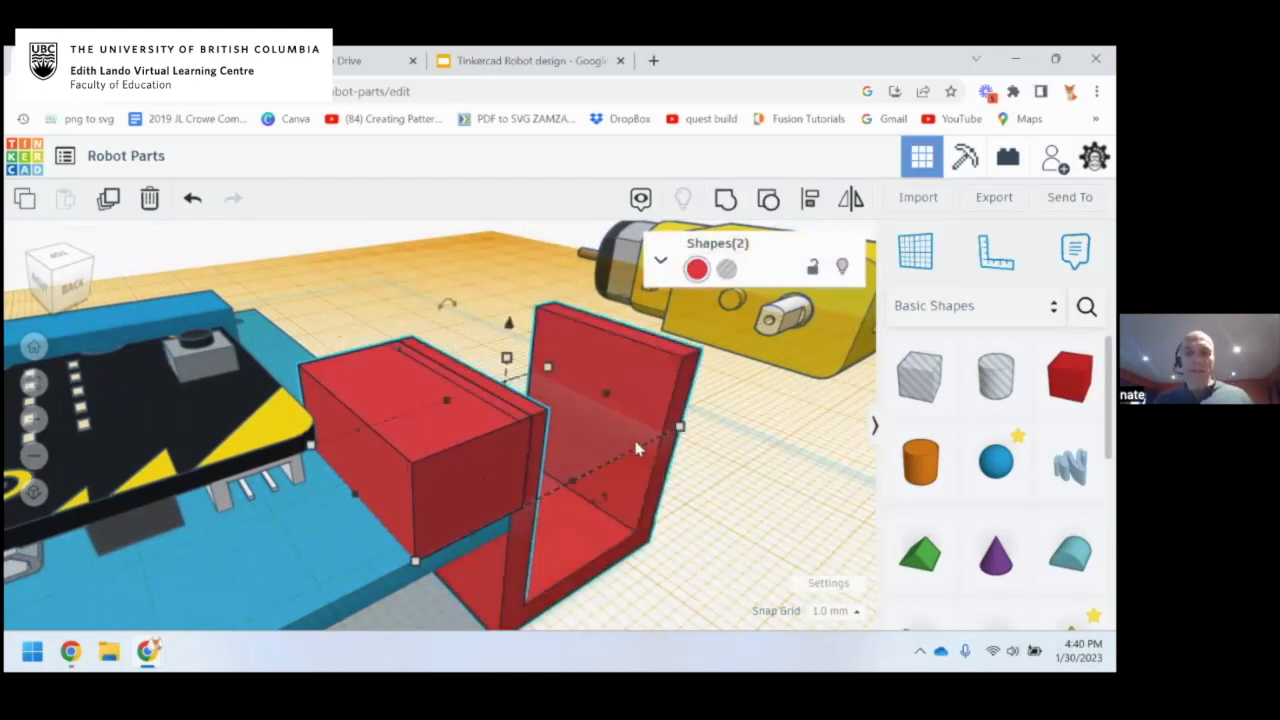
right_drag(646, 450, 363, 463)
click(323, 425)
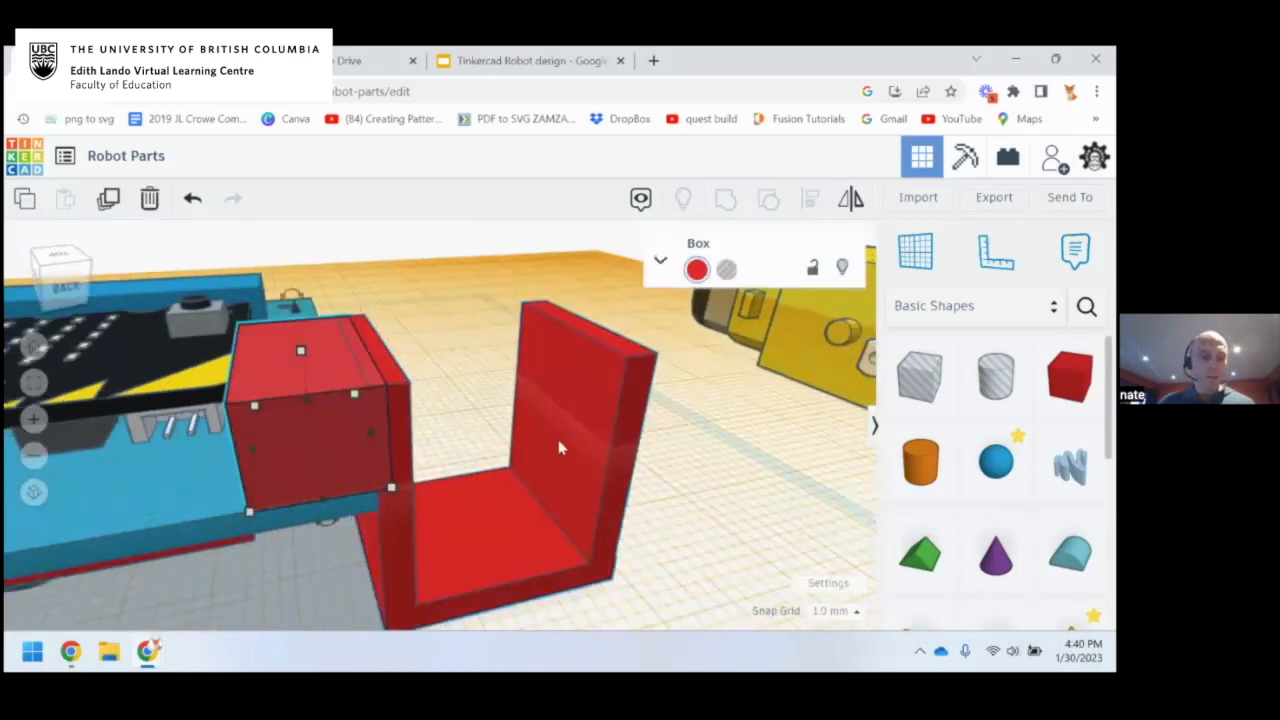
shift+click(560, 448)
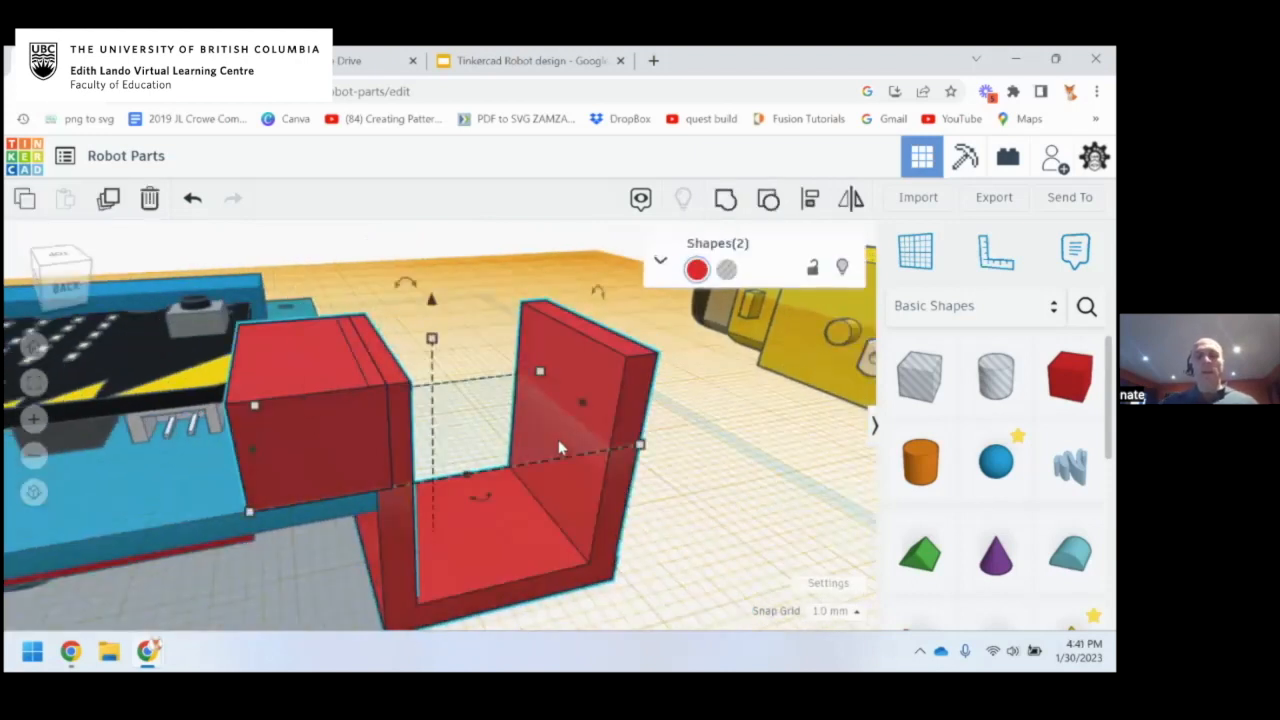
click(726, 199)
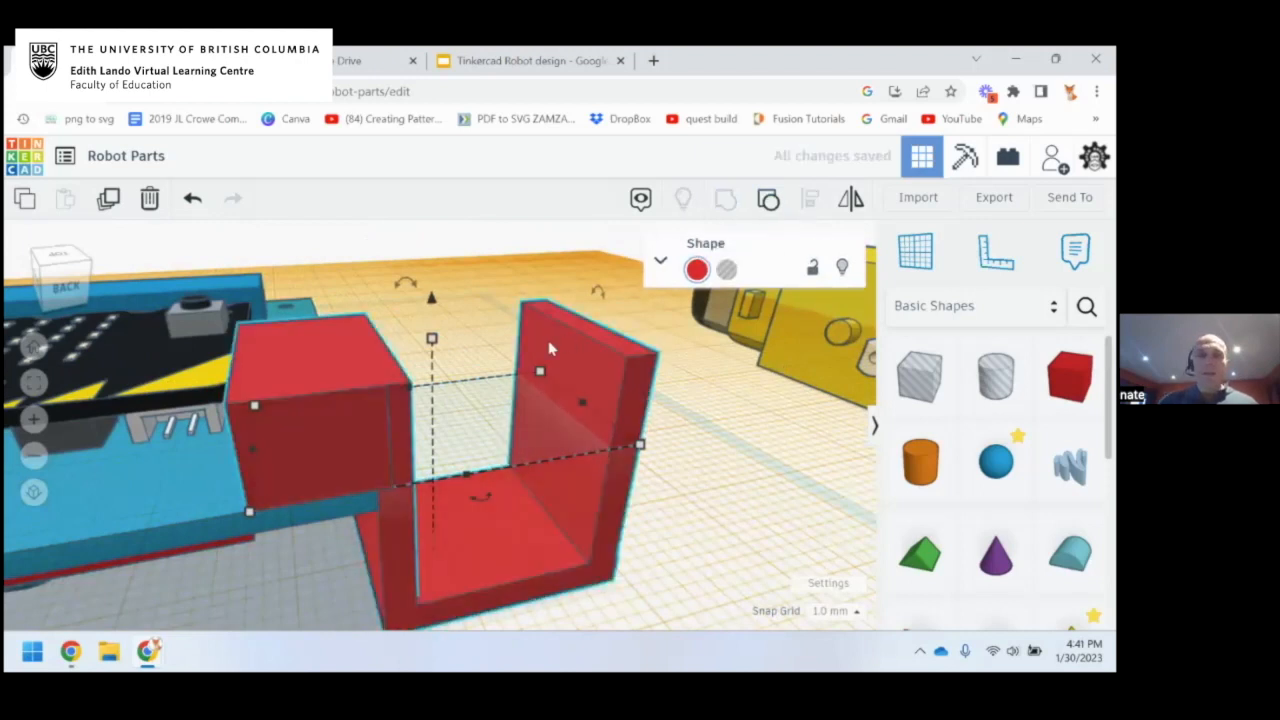
Shift the grouped bracket away from the circuit board to test it, and undo the move
drag(607, 393, 663, 371)
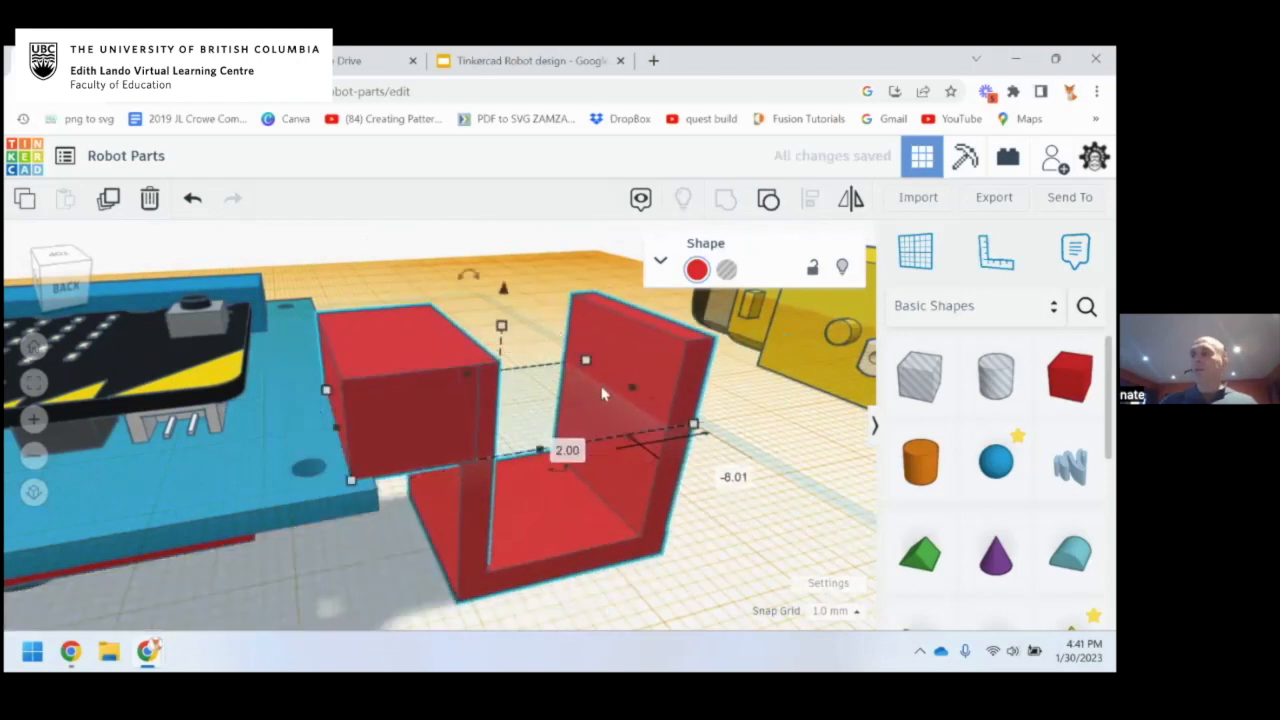
key(ctrl+z)
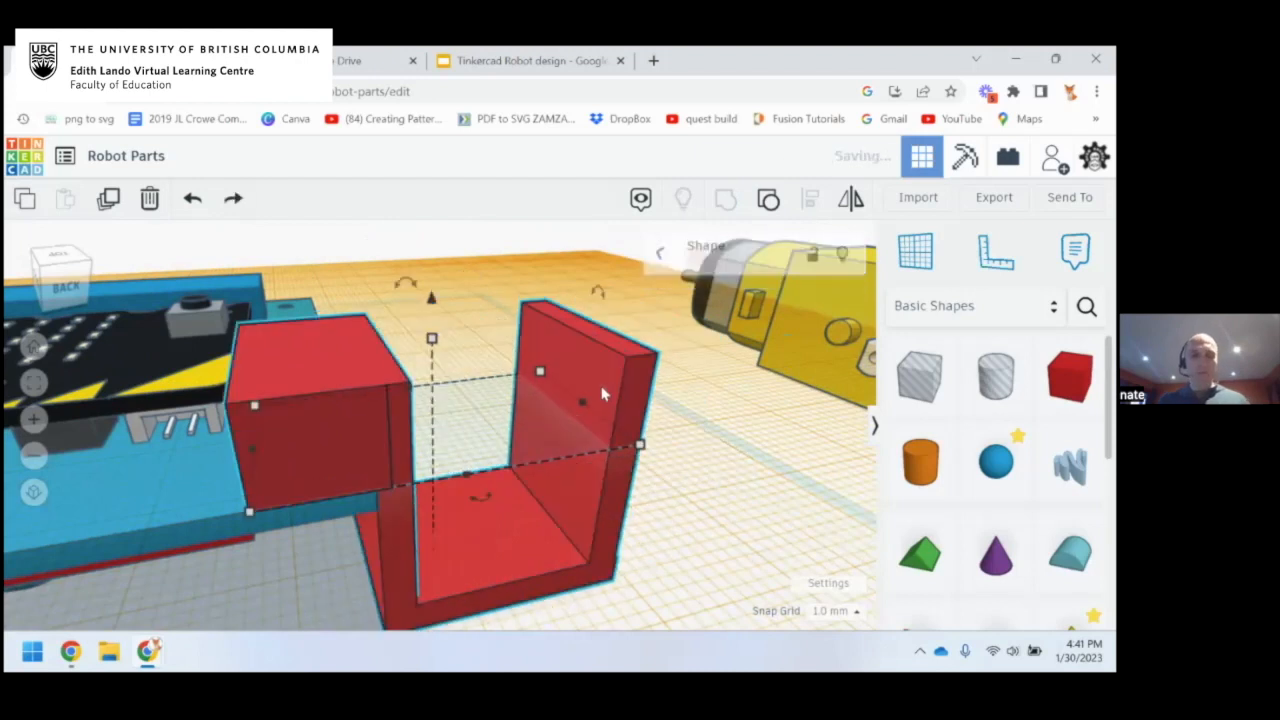
Move the yellow hobby gearmotor between the red bracket's walls and fine-tune its position along the bracket
right_drag(600, 400, 540, 440)
scroll(540, 440, down, 3)
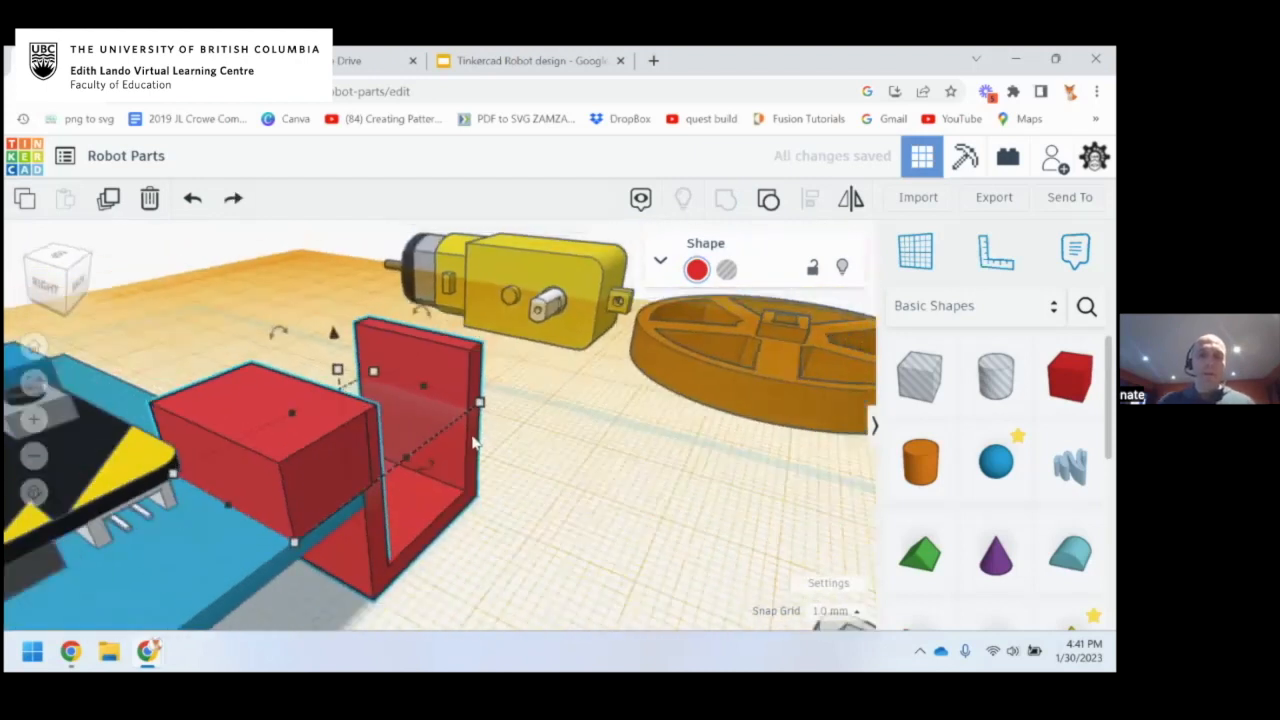
drag(548, 327, 428, 402)
drag(524, 361, 447, 431)
right_drag(512, 425, 460, 332)
scroll(393, 371, up, 3)
right_drag(518, 381, 482, 394)
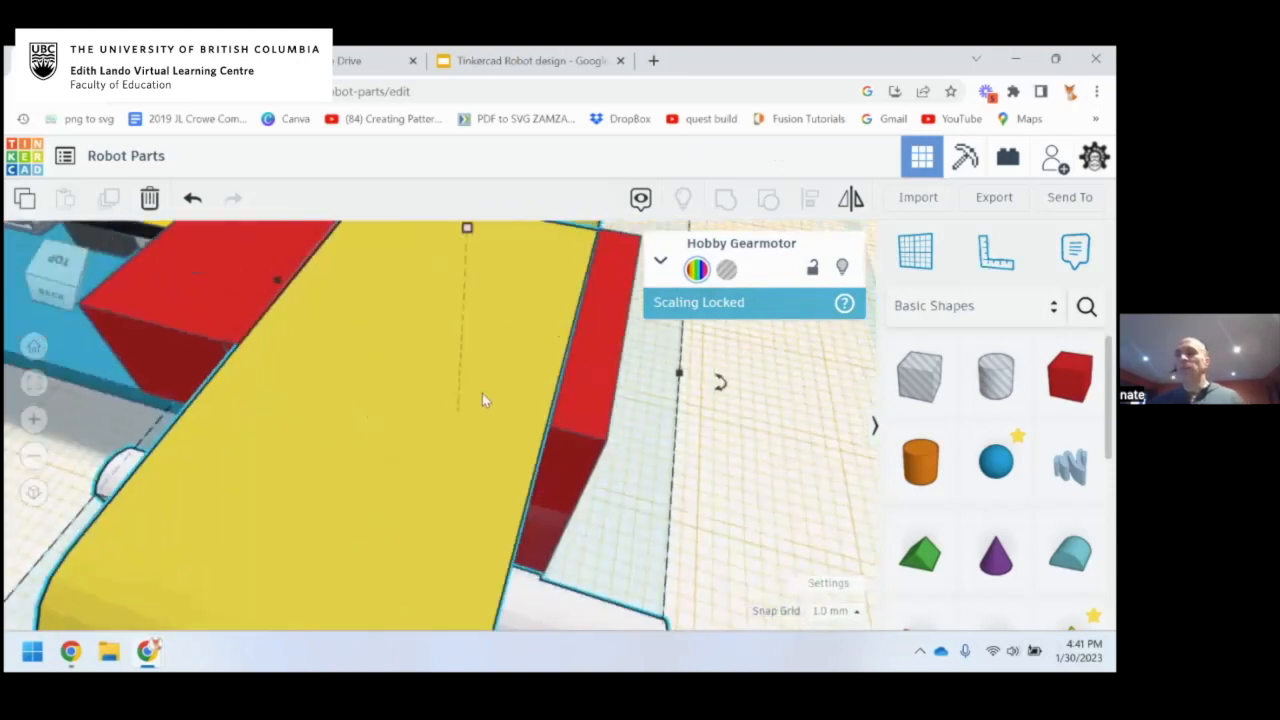
right_drag(496, 436, 672, 374)
scroll(386, 420, down, 4)
mouse_move(373, 410)
right_down()
mouse_move(414, 429)
mouse_move(392, 405)
right_up()
middle_drag(392, 405, 450, 412)
drag(505, 413, 486, 391)
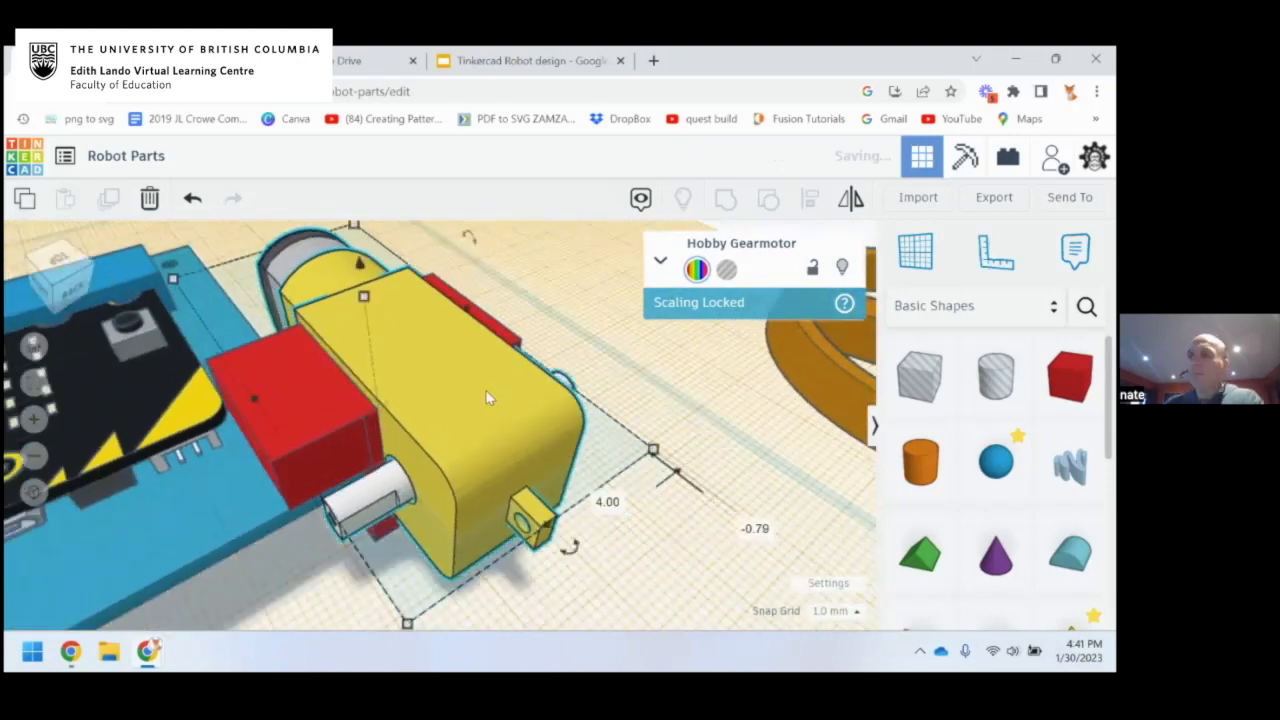
Examine a screw and, from underneath, how the red bracket block covers the blue plate's corner hole
right_drag(486, 392, 594, 502)
right_drag(381, 449, 437, 430)
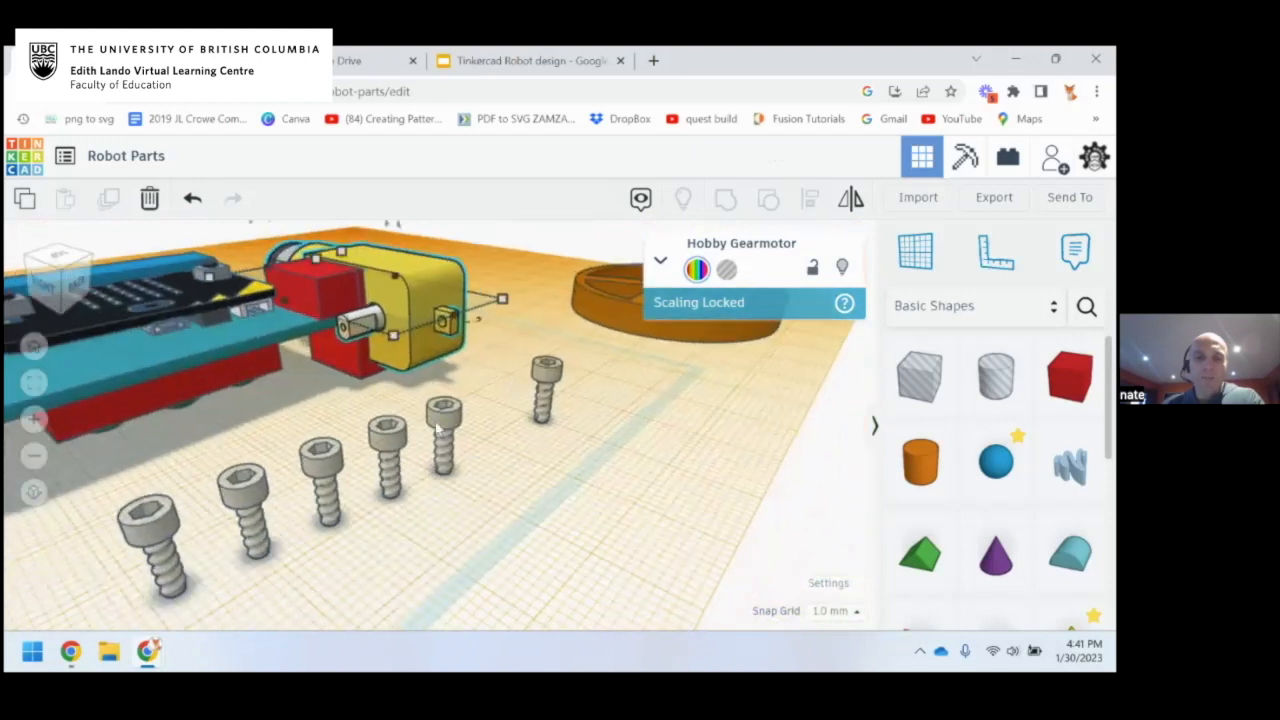
click(439, 428)
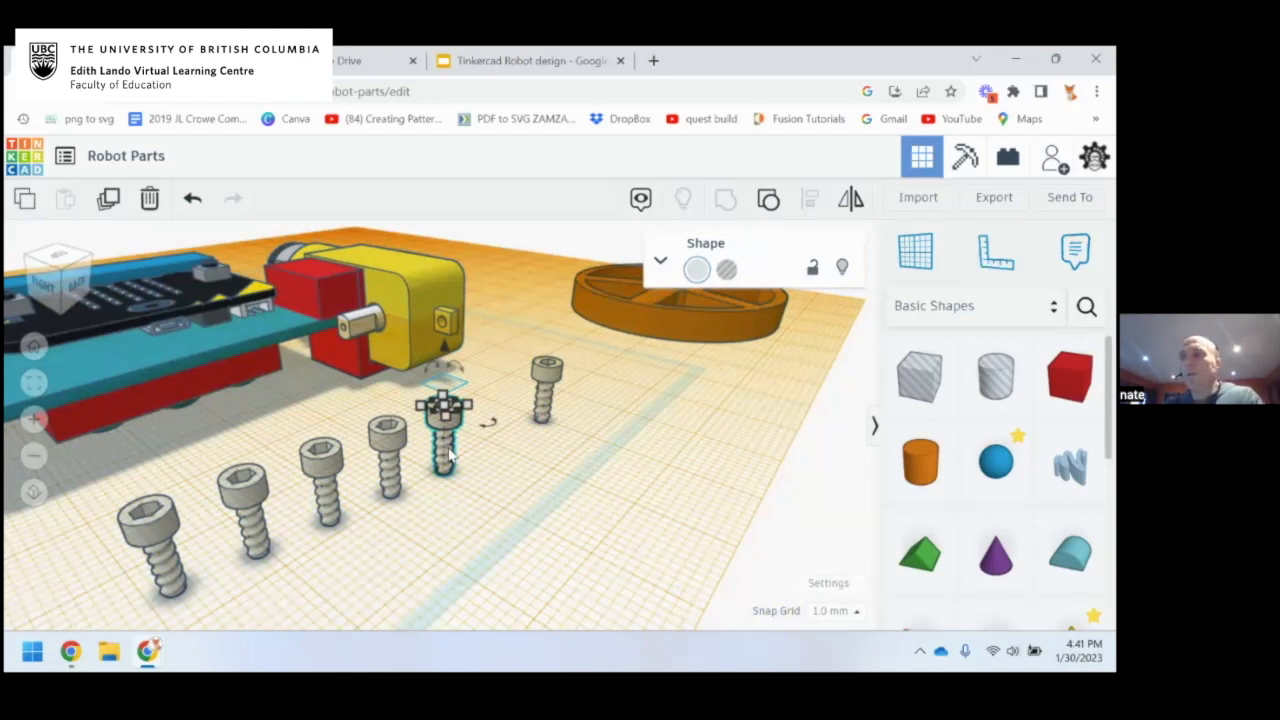
right_drag(503, 404, 383, 517)
scroll(229, 548, up, 3)
scroll(394, 546, up, 7)
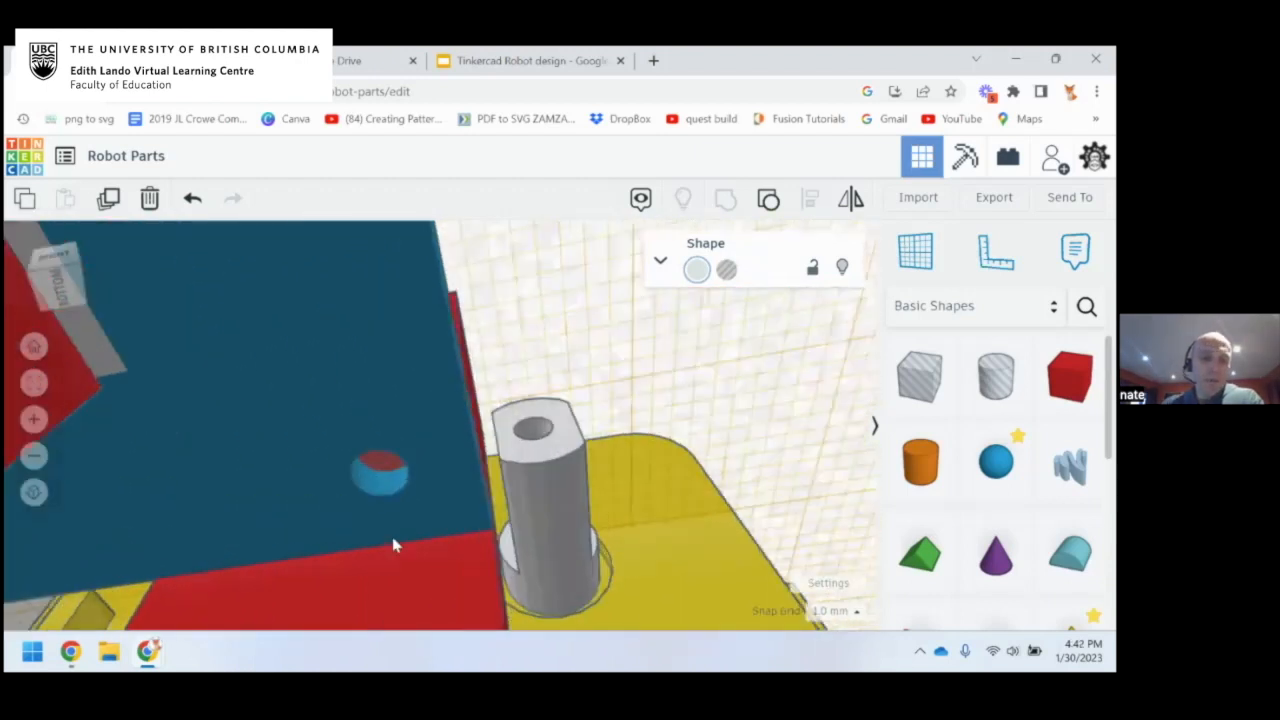
scroll(389, 416, up, 1)
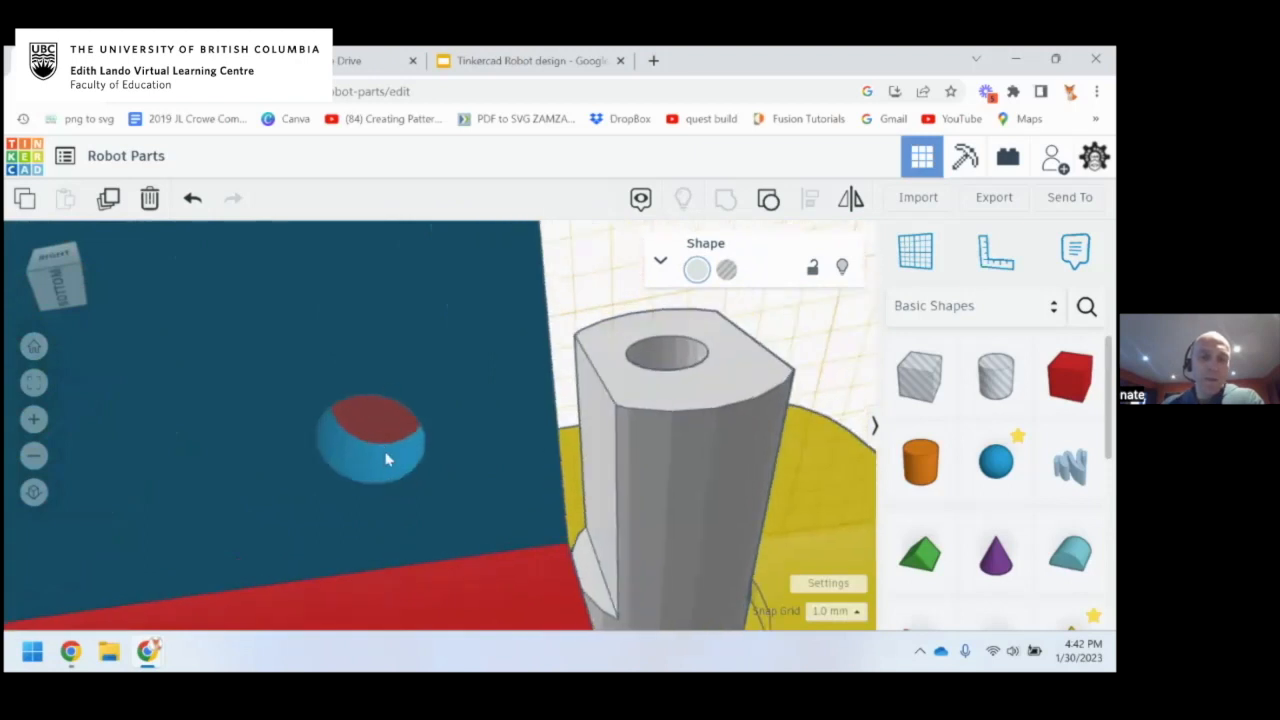
scroll(388, 459, down, 5)
right_drag(394, 457, 486, 306)
scroll(421, 427, down, 3)
scroll(428, 432, up, 2)
right_drag(440, 360, 396, 415)
Move a screw close to the gearmotor's tab end, leaving a small gap between them
click(396, 415)
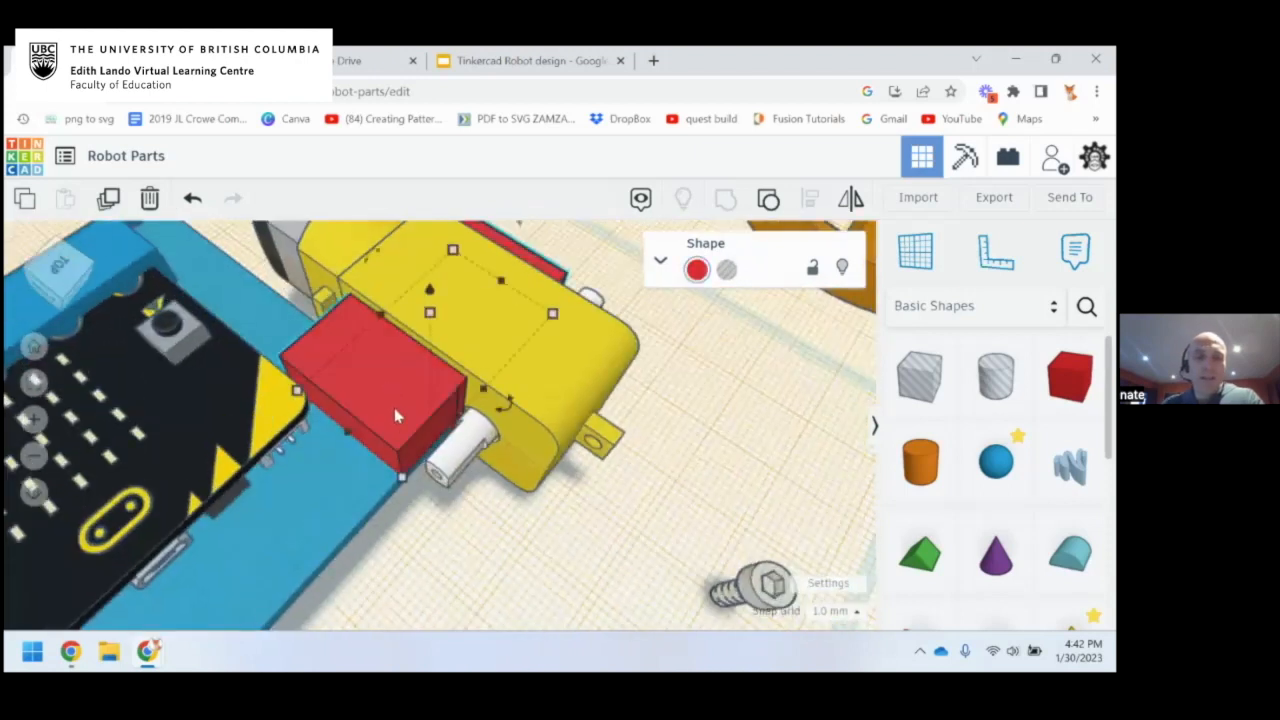
drag(727, 593, 585, 525)
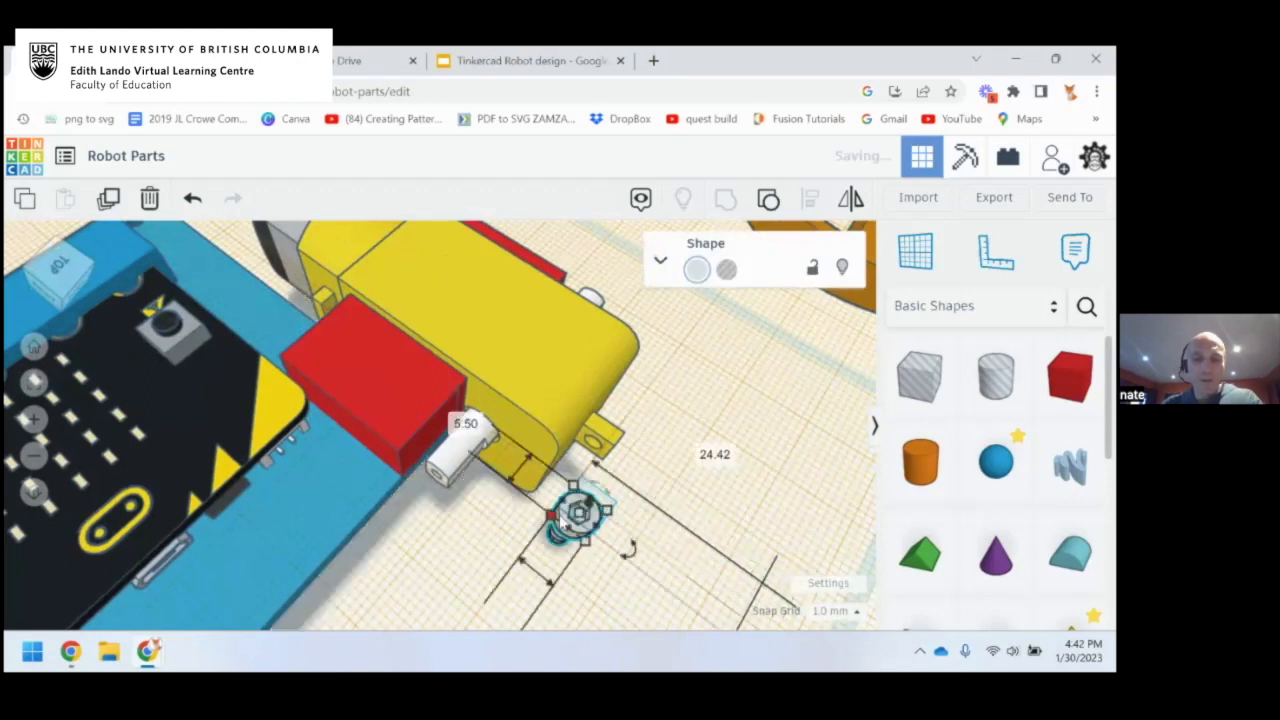
right_drag(482, 512, 496, 425)
drag(638, 380, 659, 445)
right_drag(506, 453, 453, 452)
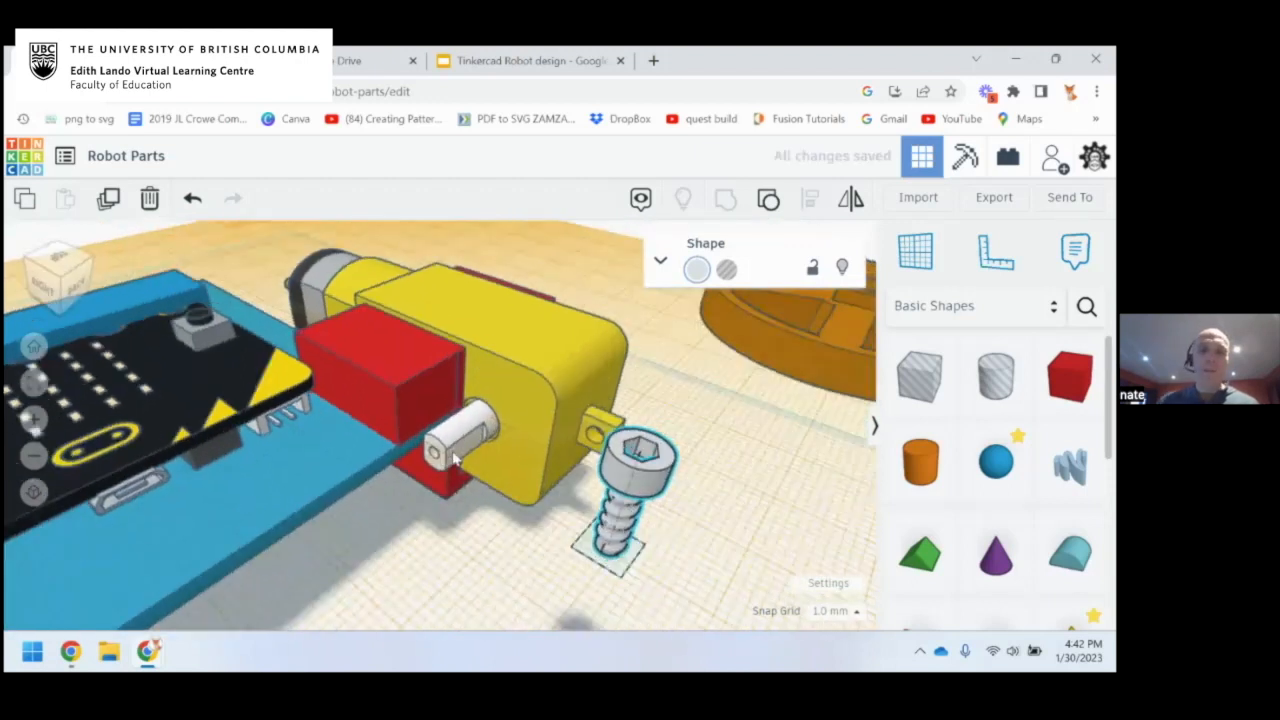
drag(646, 468, 728, 443)
middle_drag(592, 484, 459, 435)
scroll(459, 435, down, 2)
right_drag(459, 435, 439, 427)
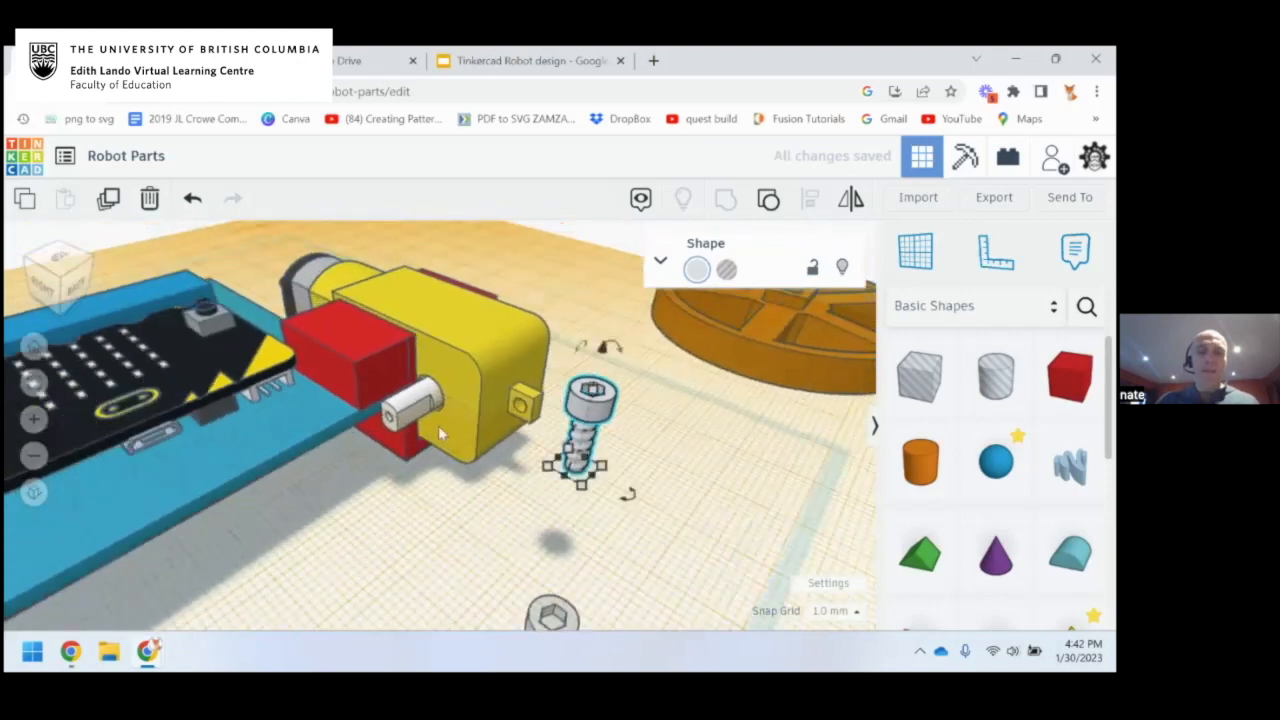
Turn the grouped red bracket into a hole shape so the plate's corner hole can be seen through it
click(380, 362)
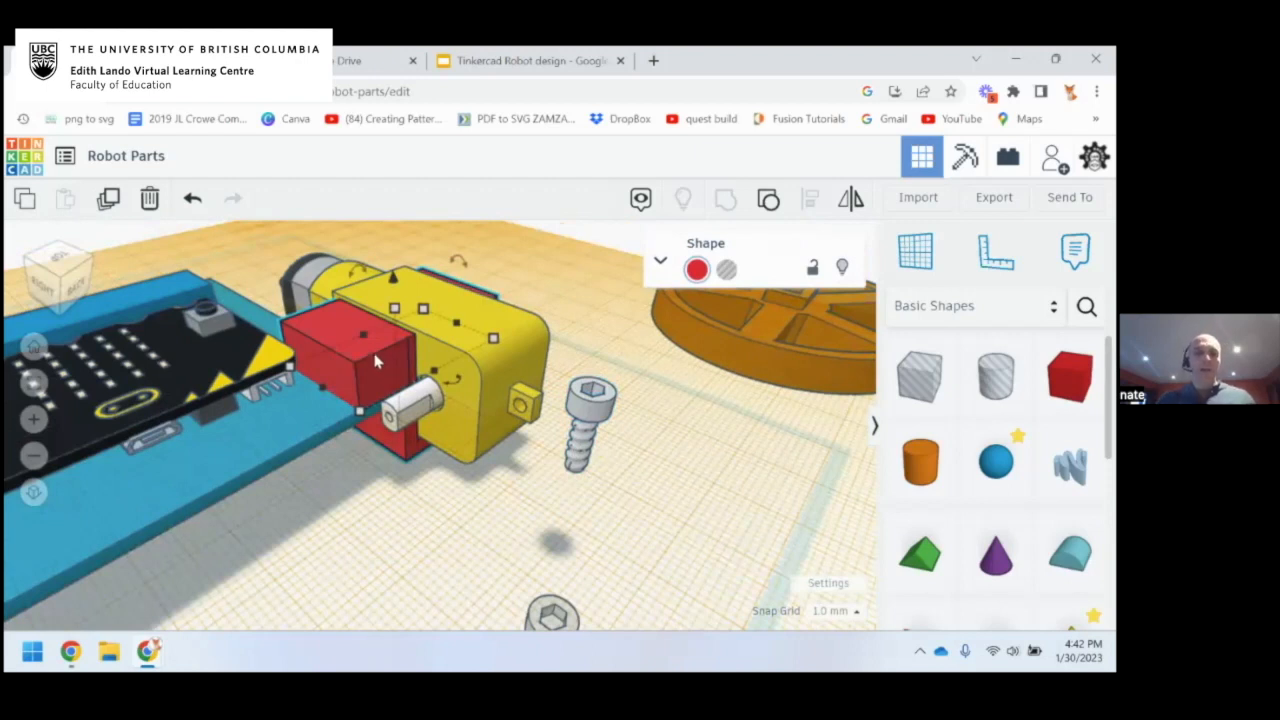
key(h)
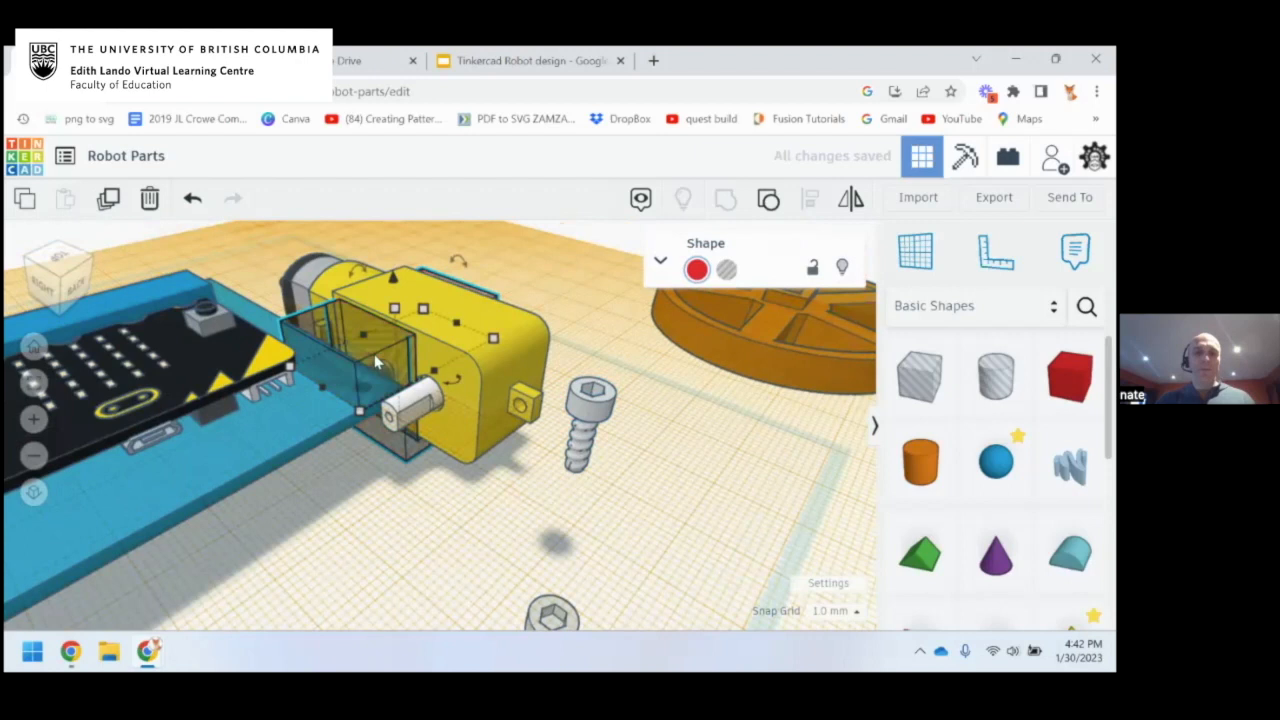
scroll(378, 362, up, 5)
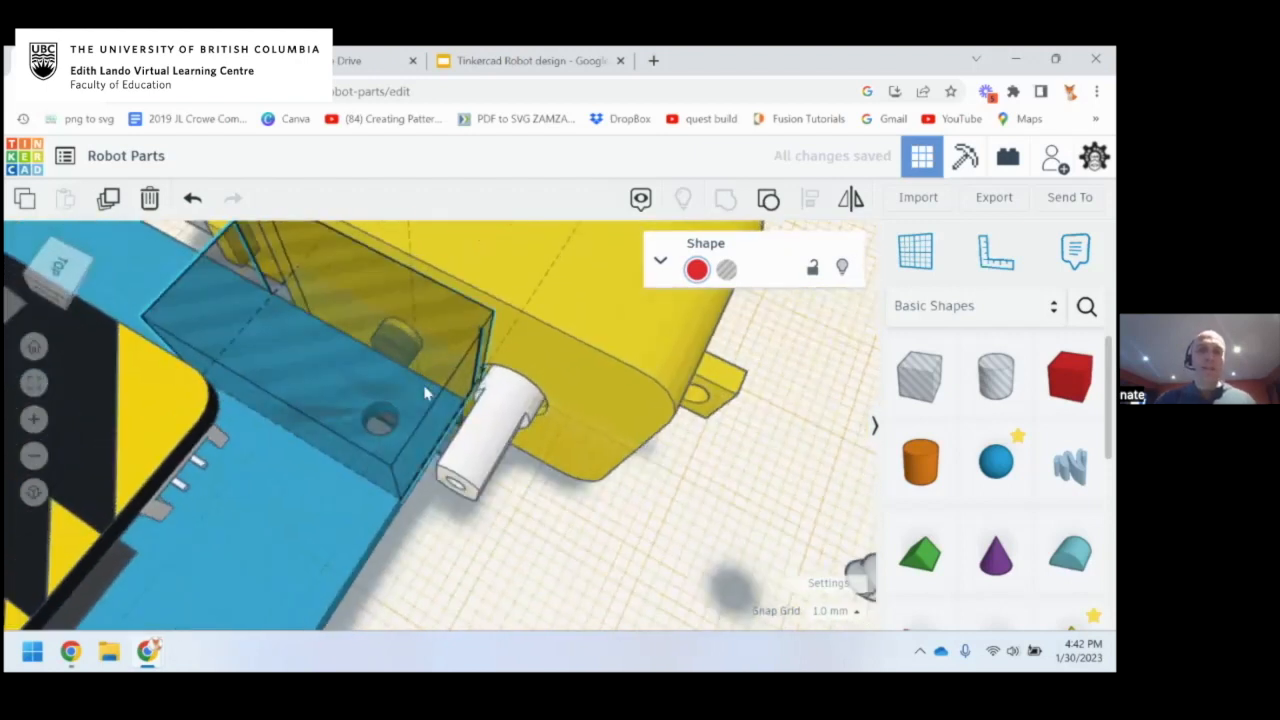
click(428, 384)
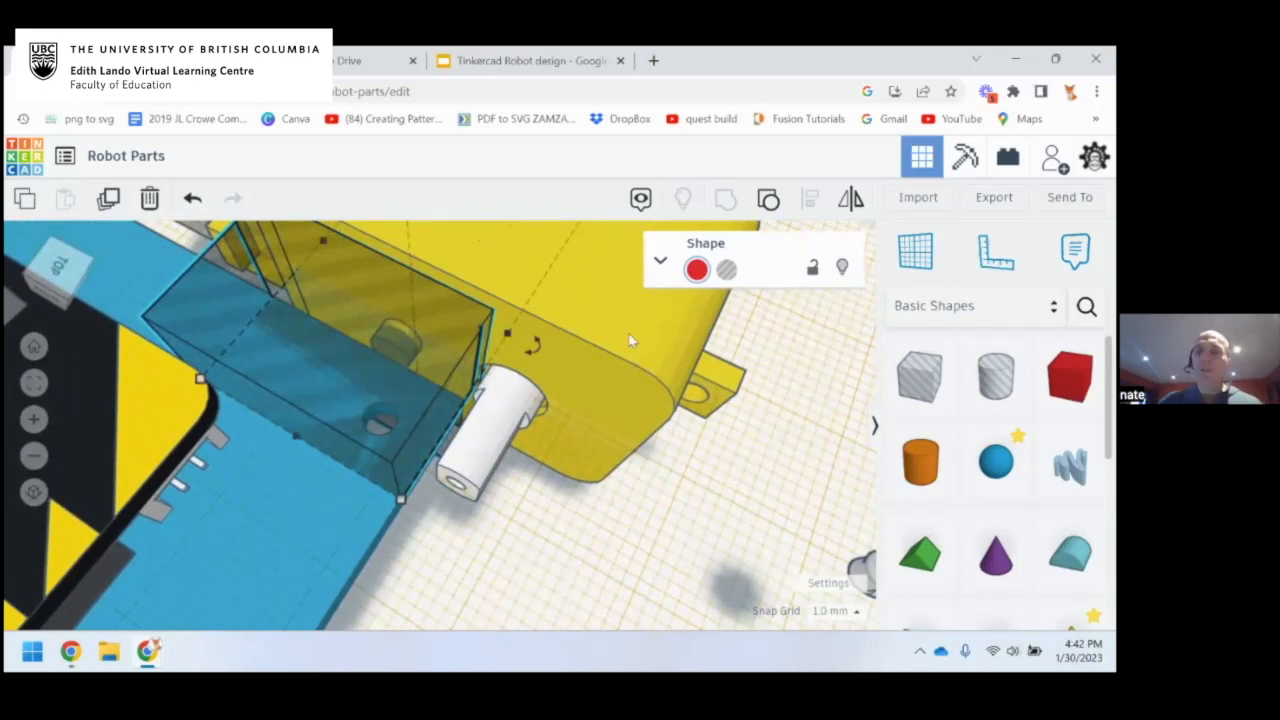
click(660, 261)
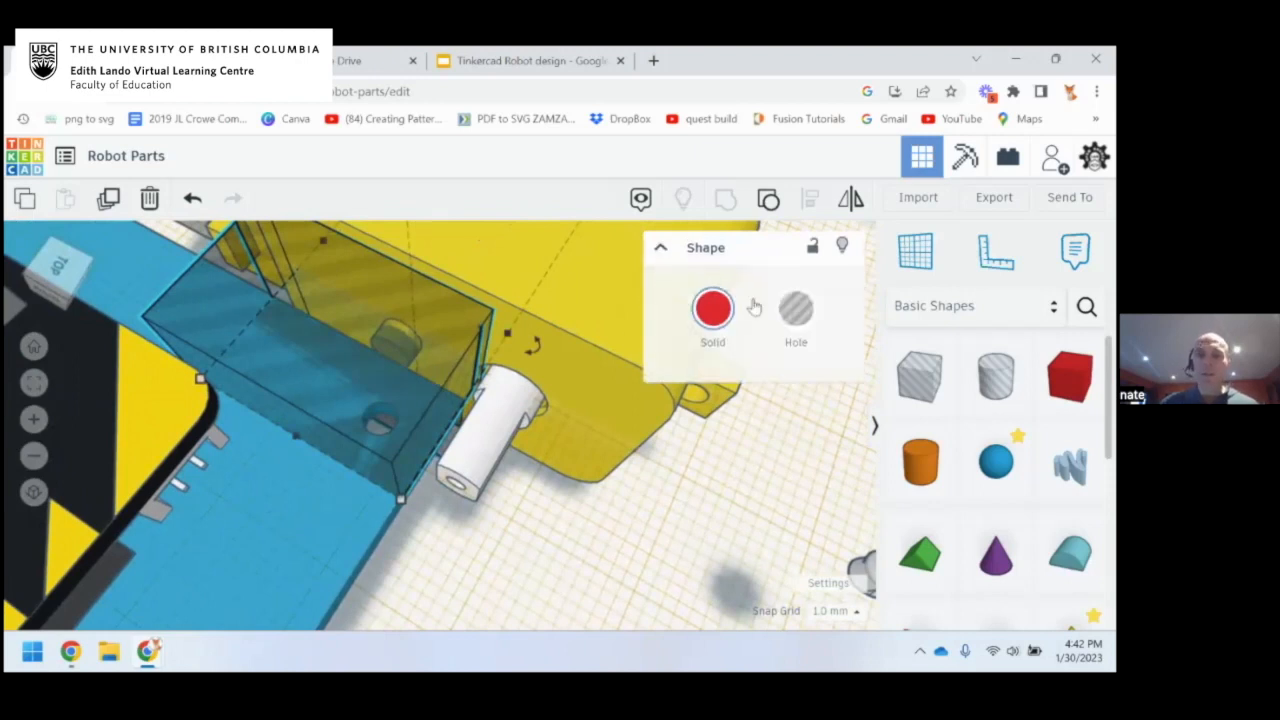
click(713, 310)
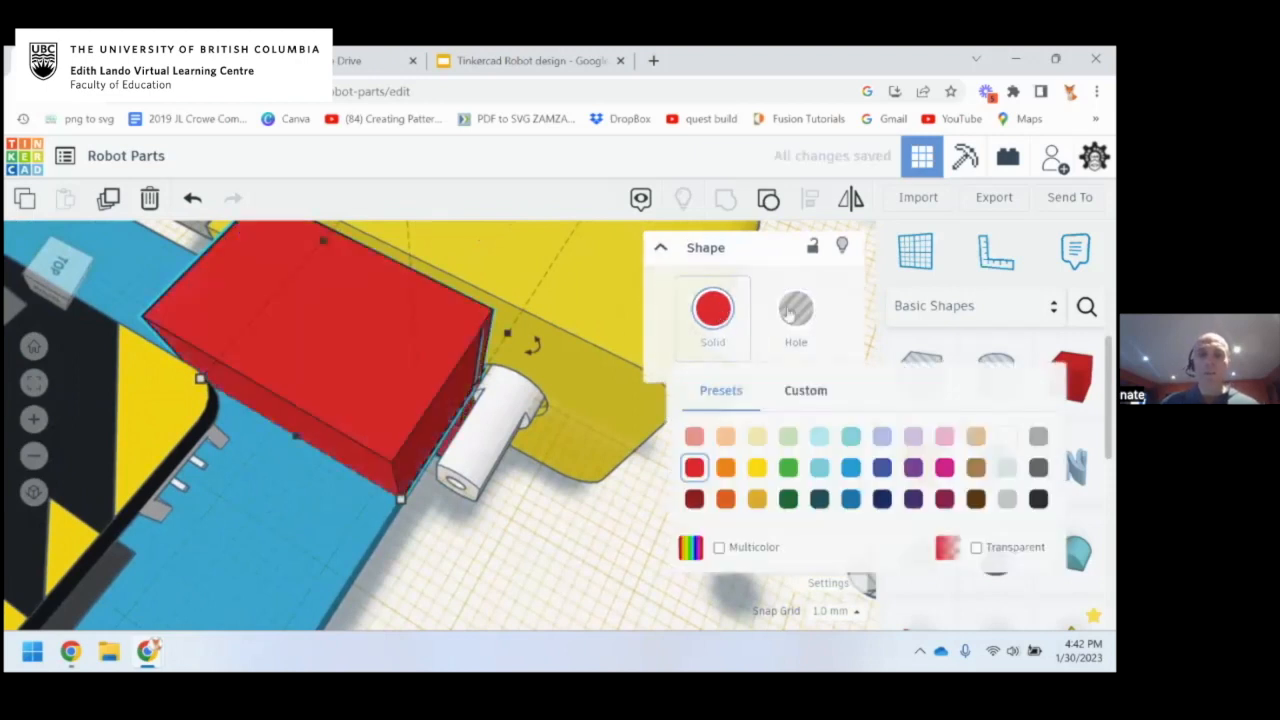
click(795, 312)
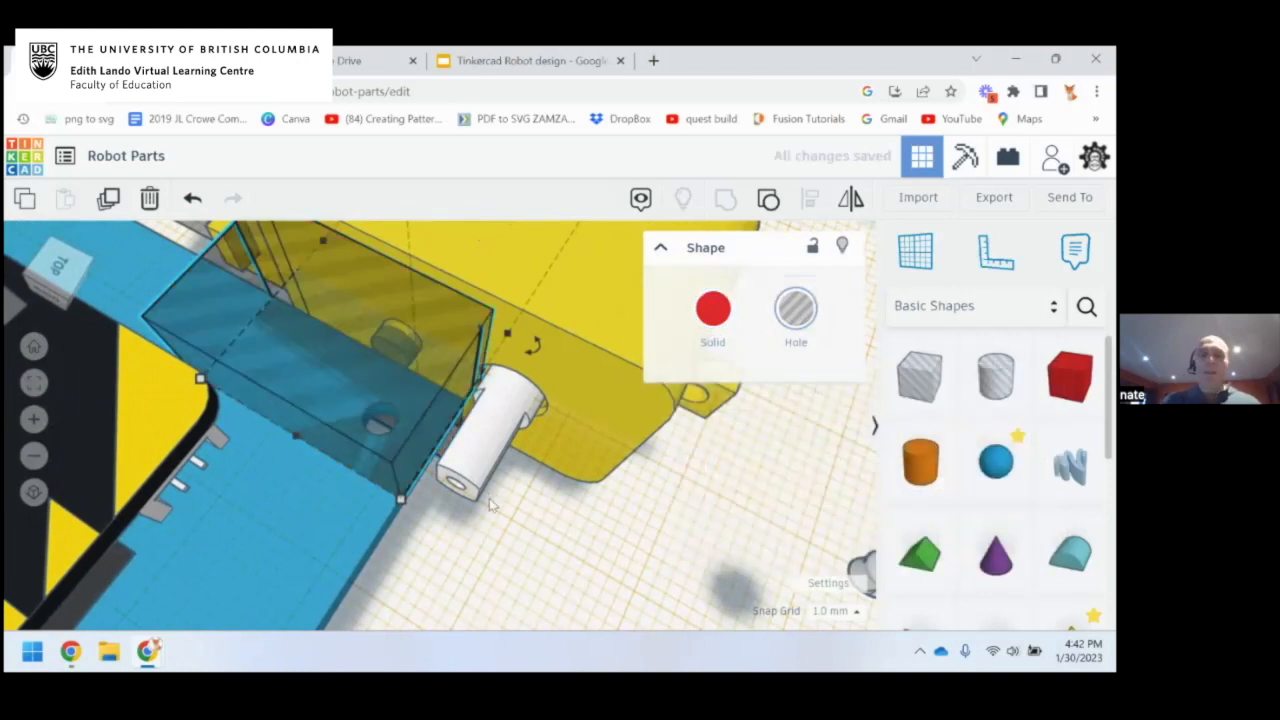
Place a cylinder hole on the blue plate beside the transparent bracket block, near the corner hole
right_drag(392, 511, 372, 528)
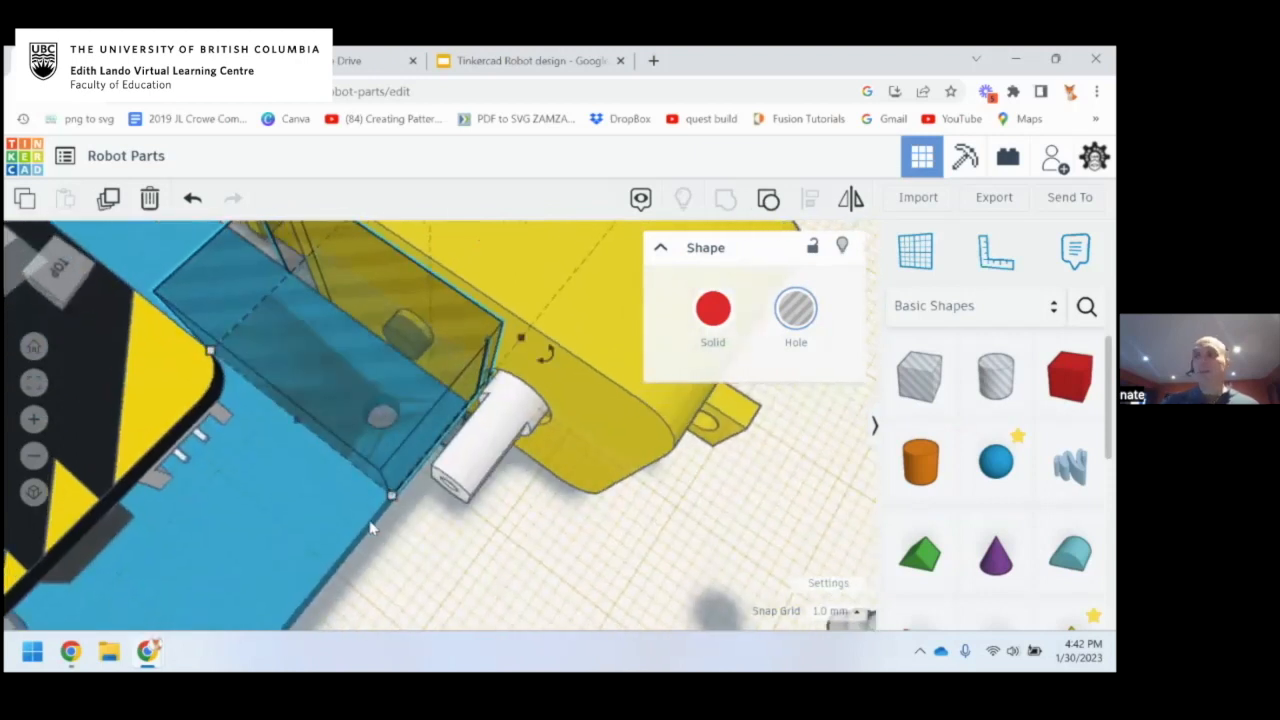
right_drag(370, 528, 435, 426)
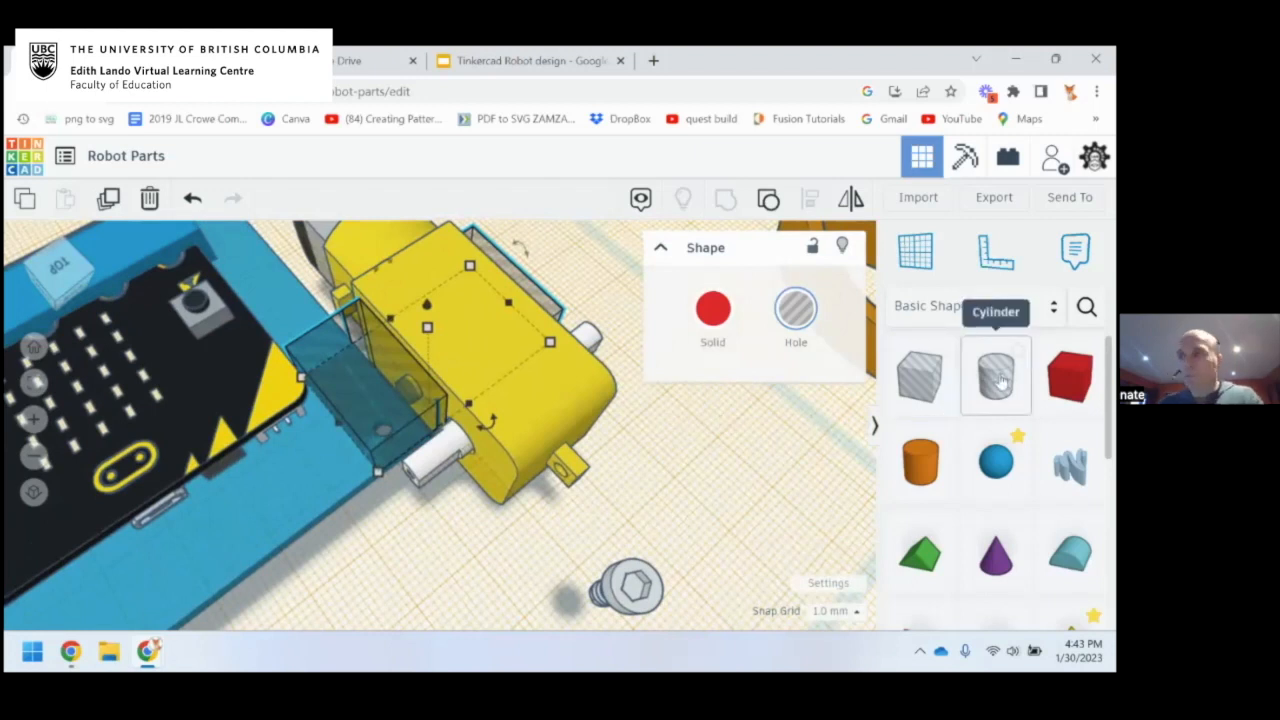
right_drag(600, 523, 575, 445)
click(577, 504)
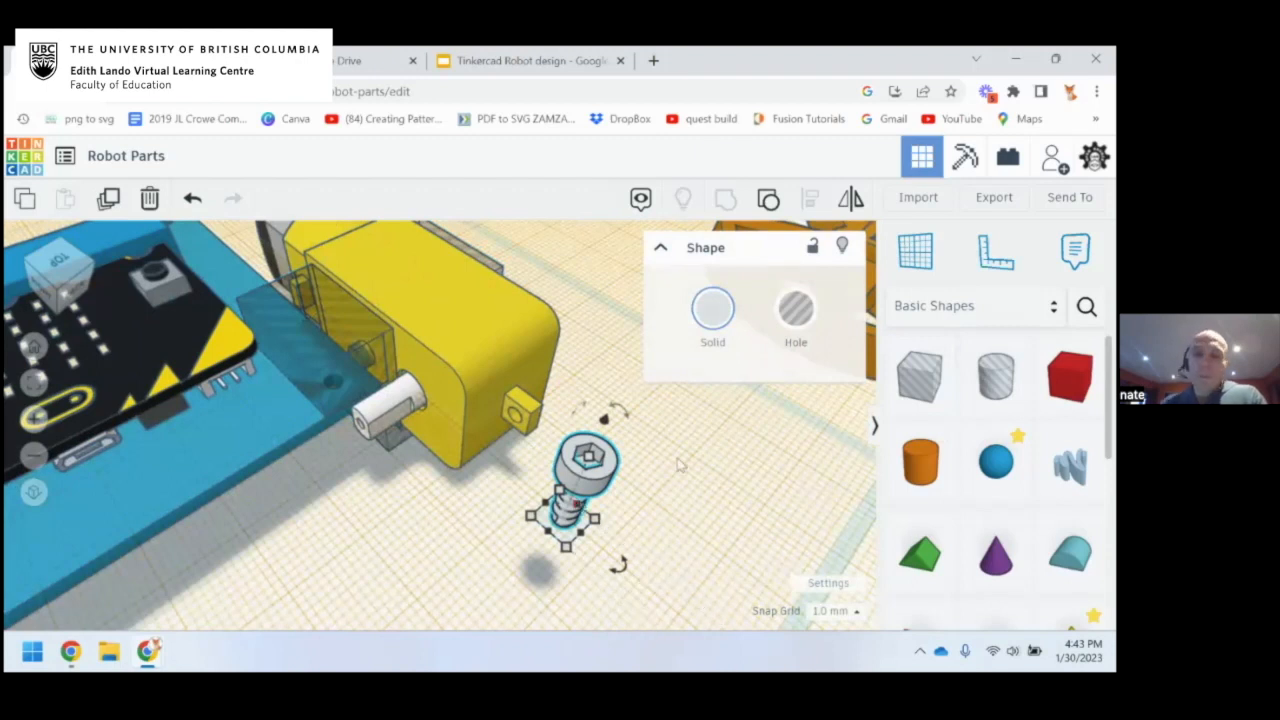
drag(999, 379, 272, 451)
right_drag(311, 449, 457, 467)
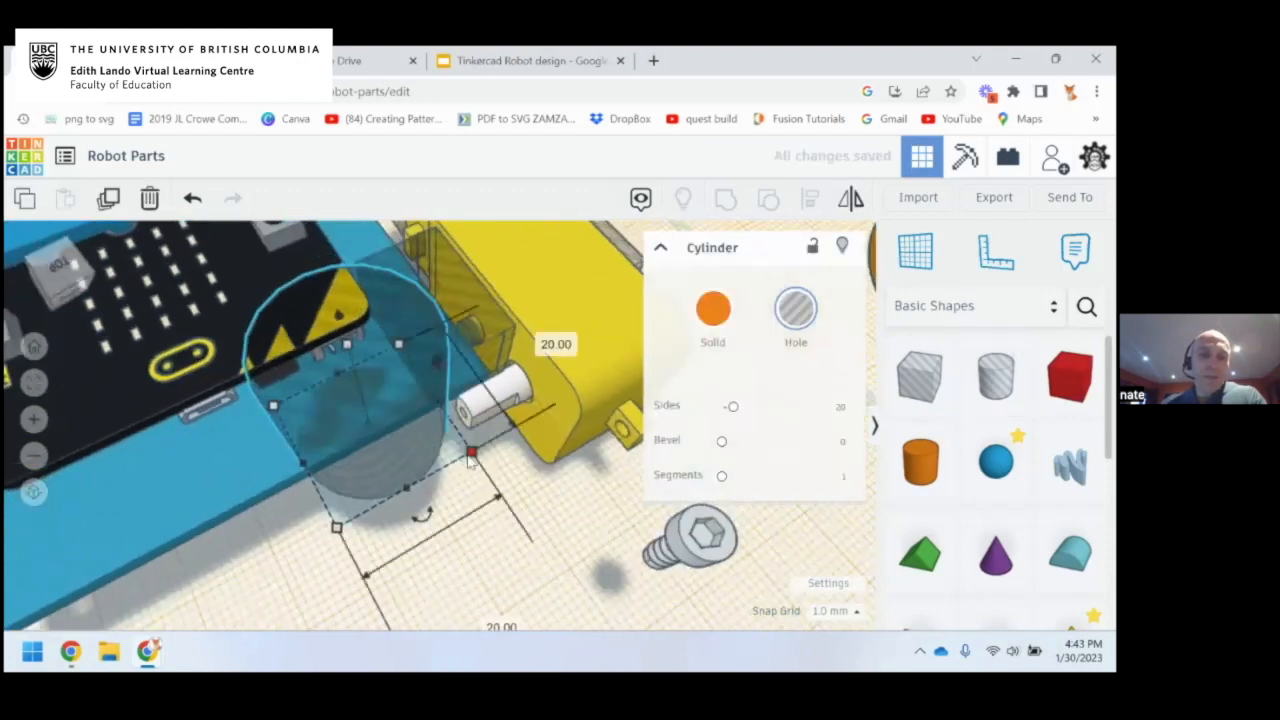
Set the cylinder hole's length and width to 3 mm each
click(876, 428)
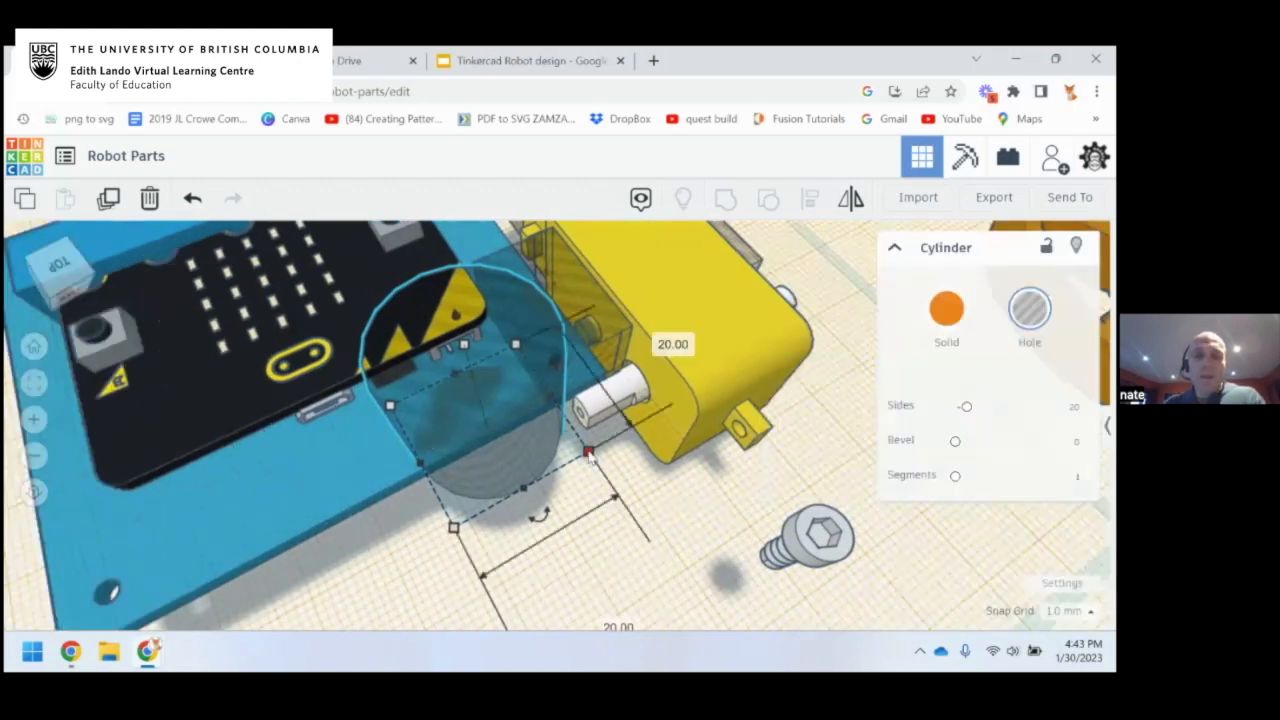
click(660, 338)
text(3)
key(Return)
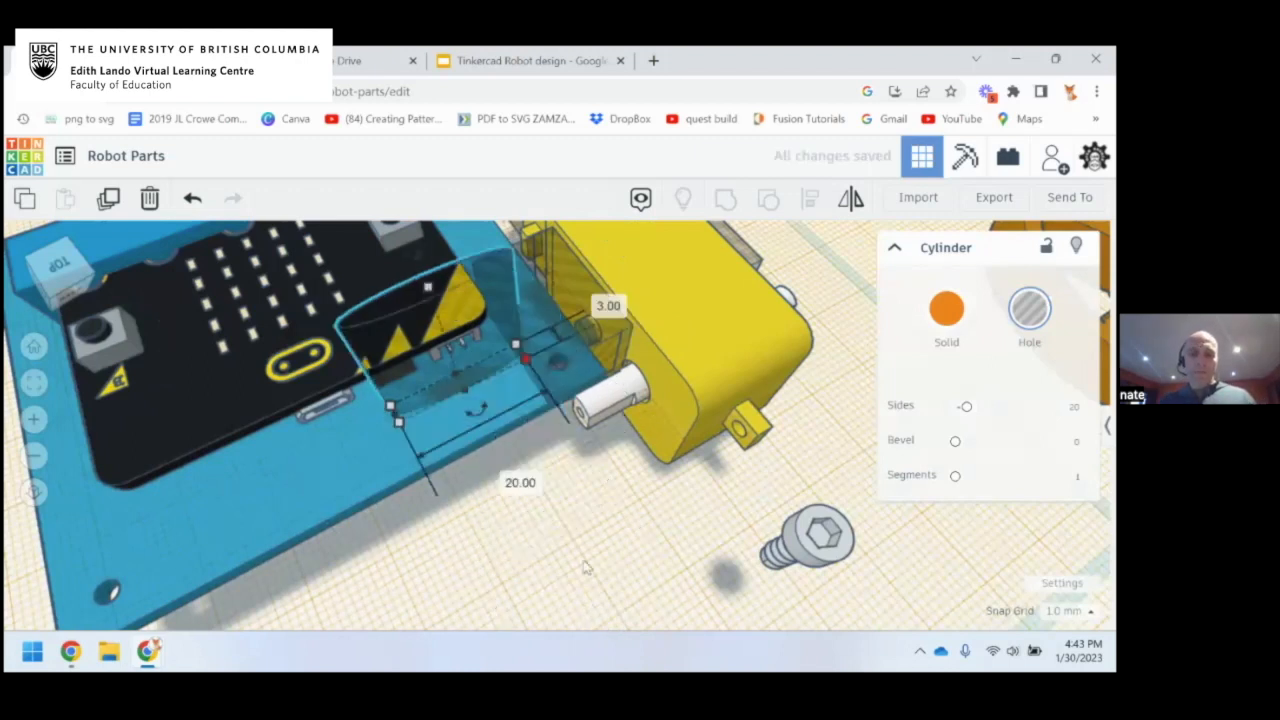
click(520, 483)
text(3)
key(Return)
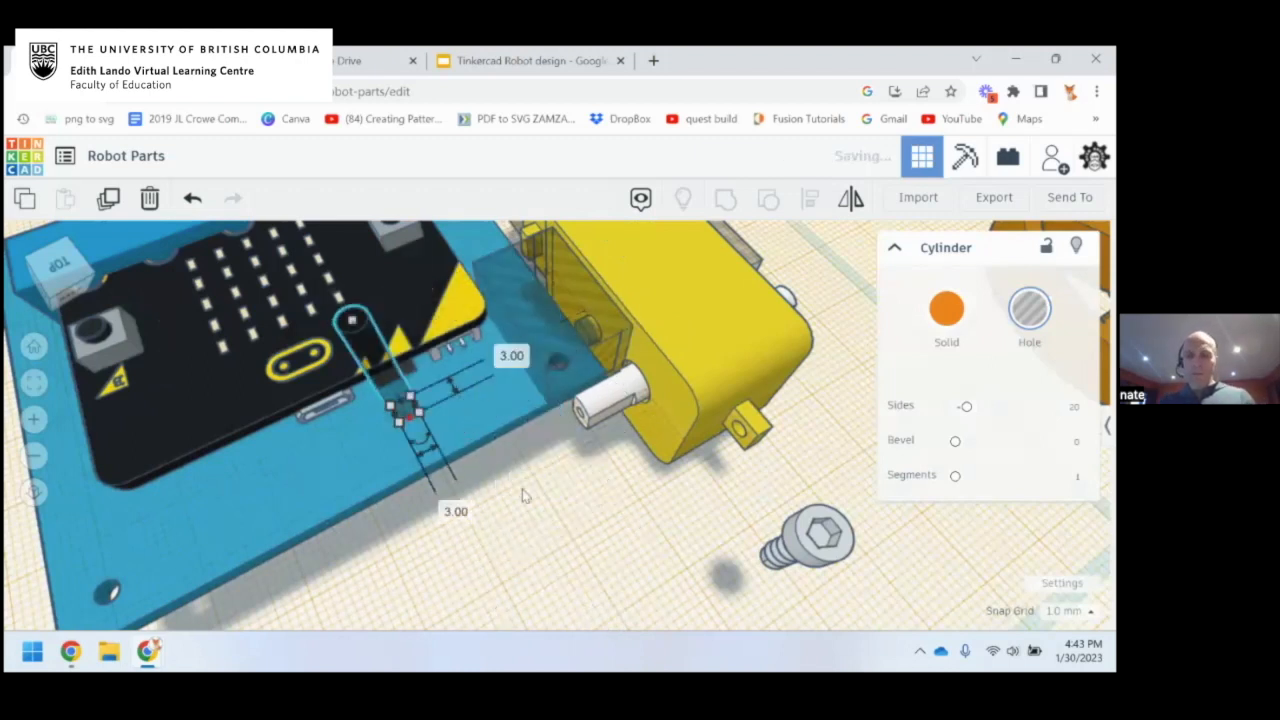
Move the 3 mm cylinder hole along the blue plate closer to the transparent bracket block and the plate's corner hole
drag(405, 405, 503, 397)
scroll(503, 397, up, 3)
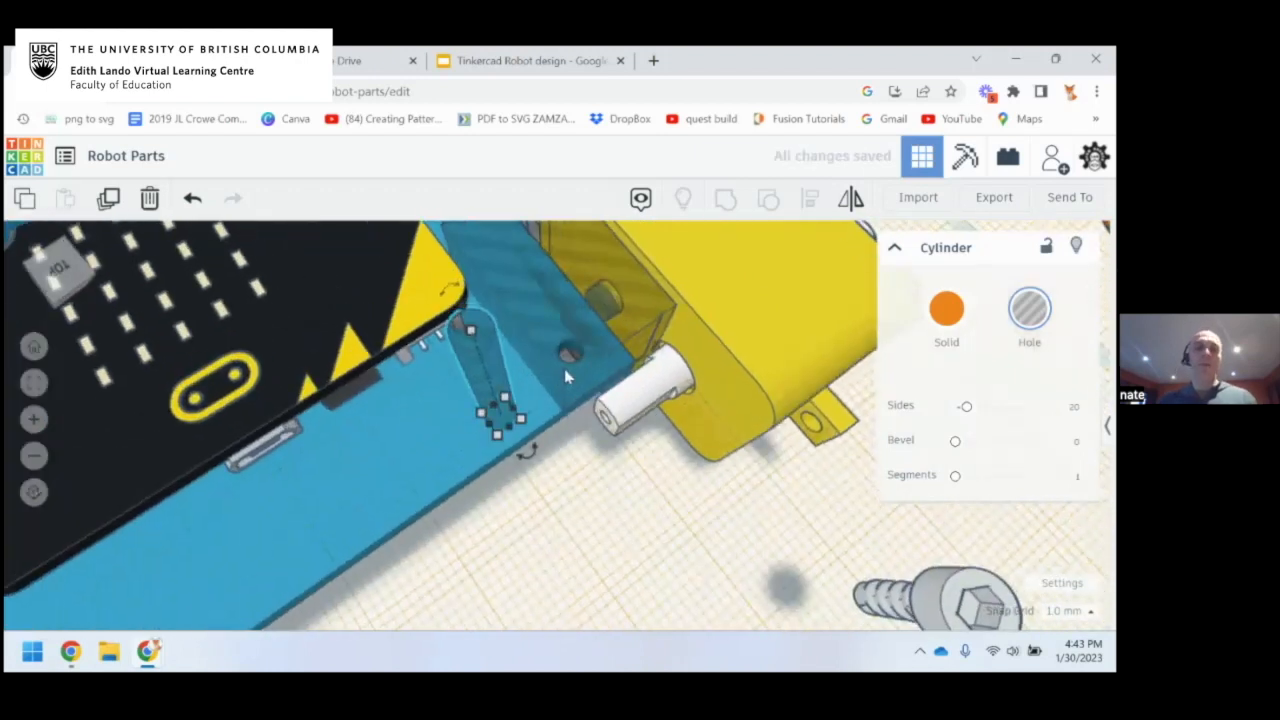
mouse_move(565, 377)
right_down()
mouse_move(538, 373)
mouse_move(492, 330)
mouse_move(495, 357)
mouse_move(526, 349)
mouse_move(558, 415)
mouse_move(560, 402)
mouse_move(570, 410)
mouse_move(558, 386)
right_up()
scroll(515, 329, down, 2)
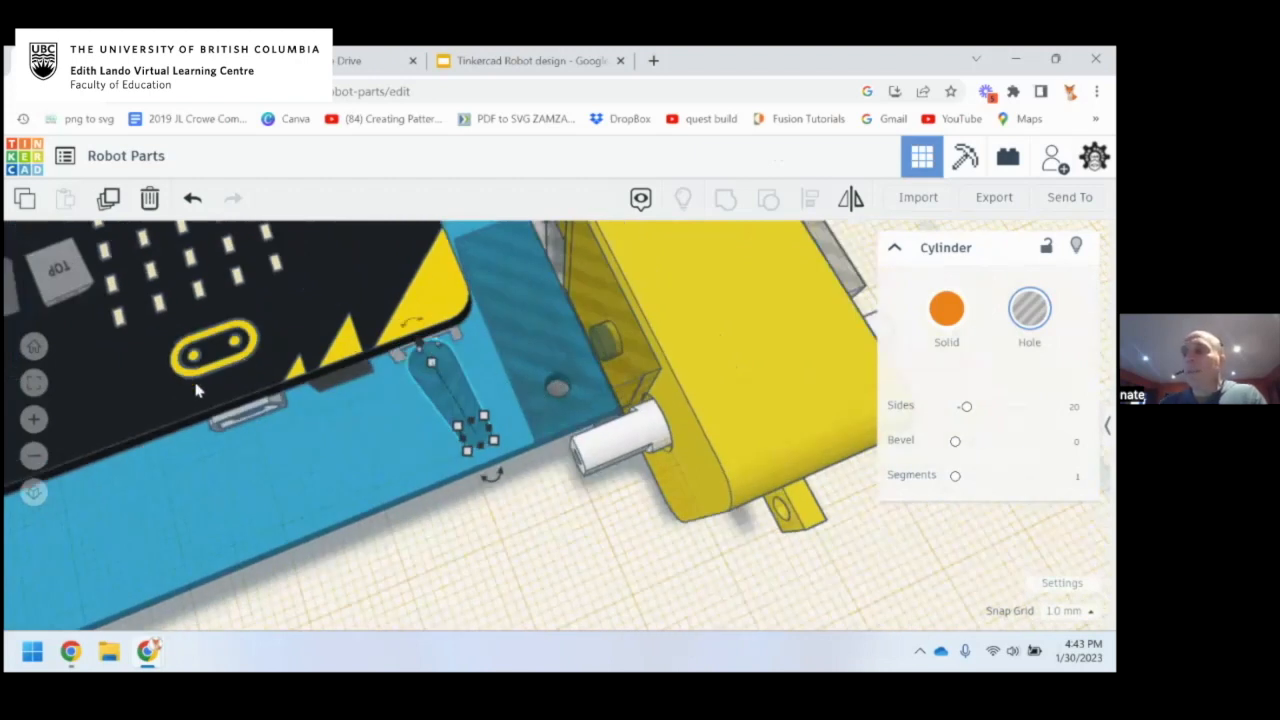
Compare the perspective and orthographic views of the plate, finishing with an orthographic view straight down from the top
click(33, 493)
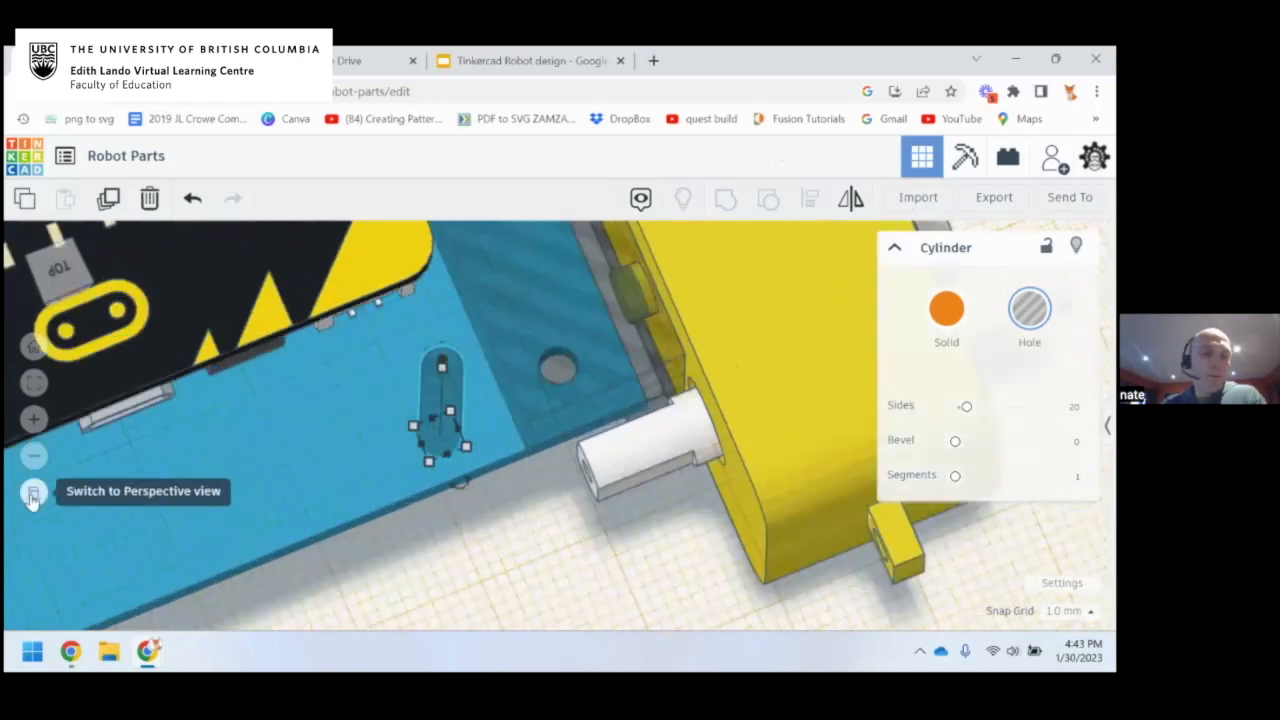
click(60, 268)
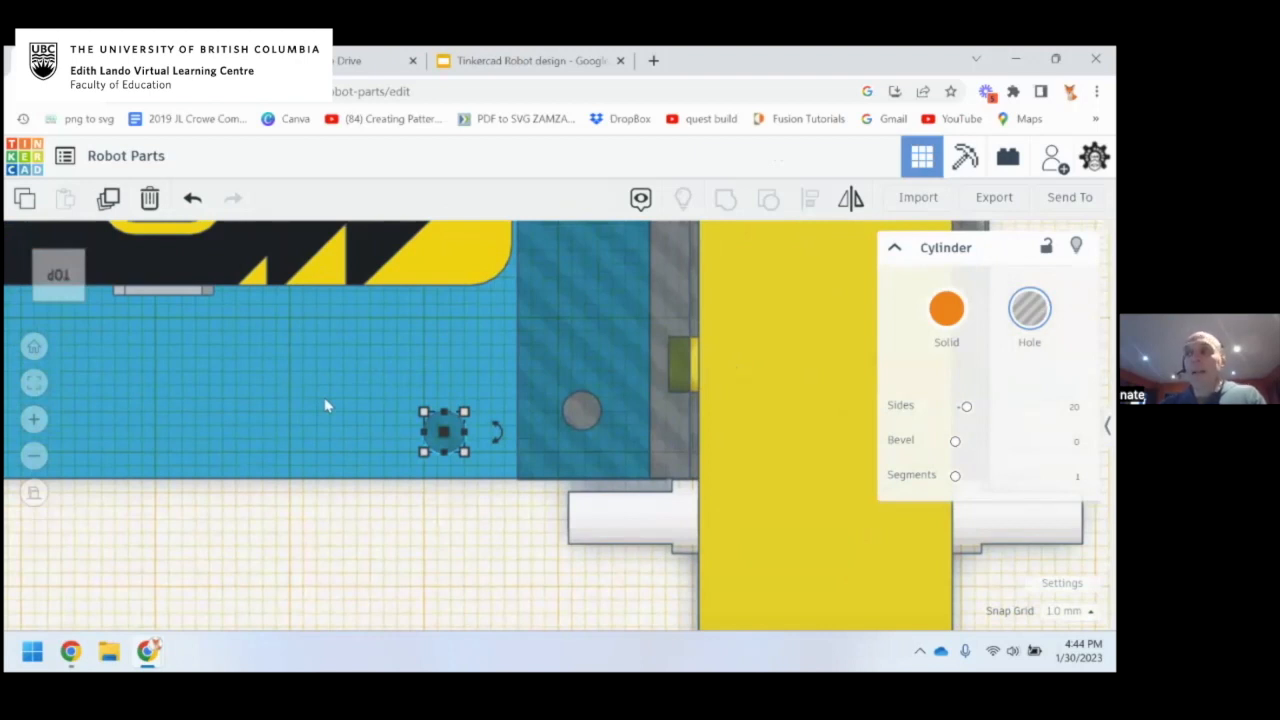
right_drag(377, 437, 70, 497)
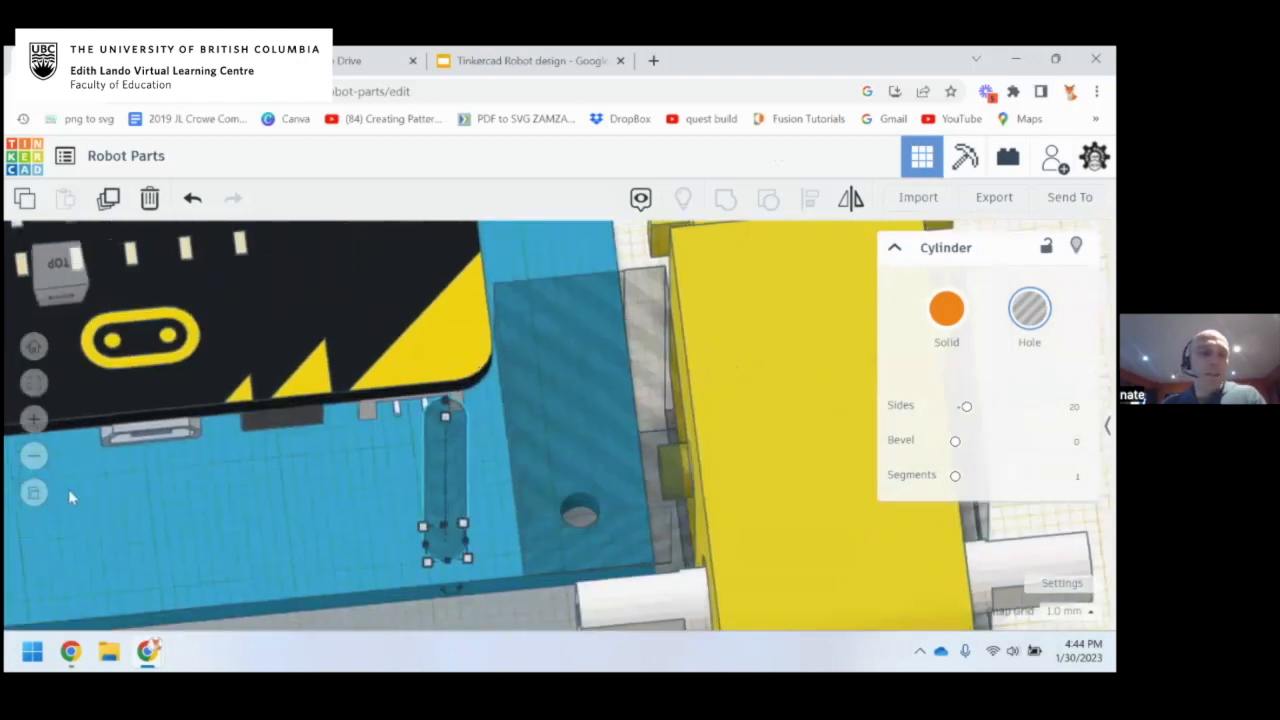
click(40, 500)
click(60, 268)
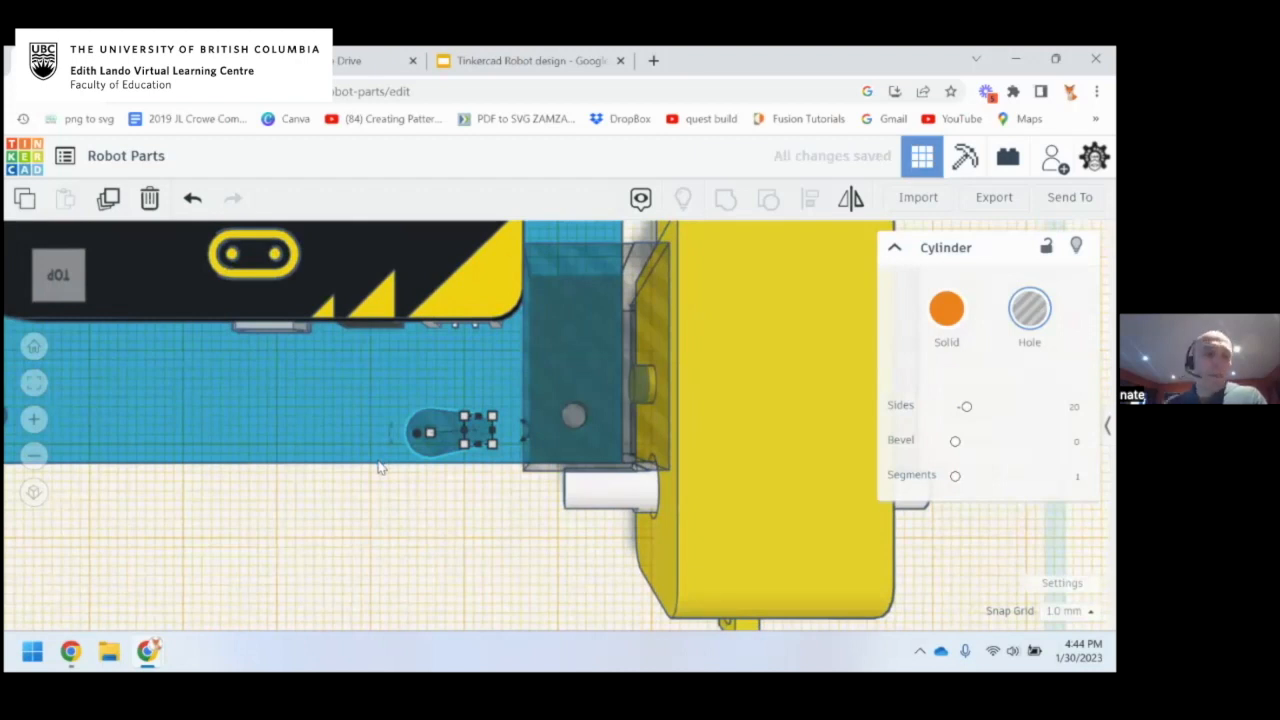
click(34, 492)
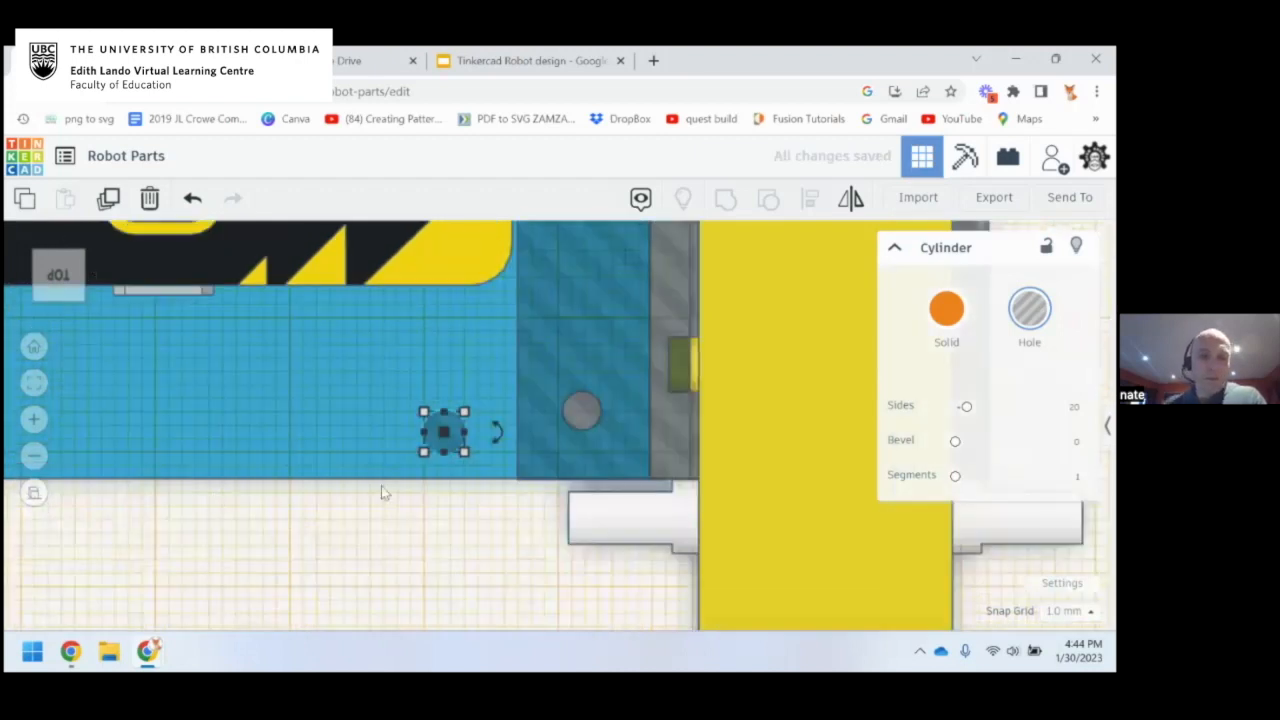
Nudge the cylinder hole in 1.0 mm snap steps until it sits as closely as possible over the plate's corner hole
scroll(460, 412, up, 3)
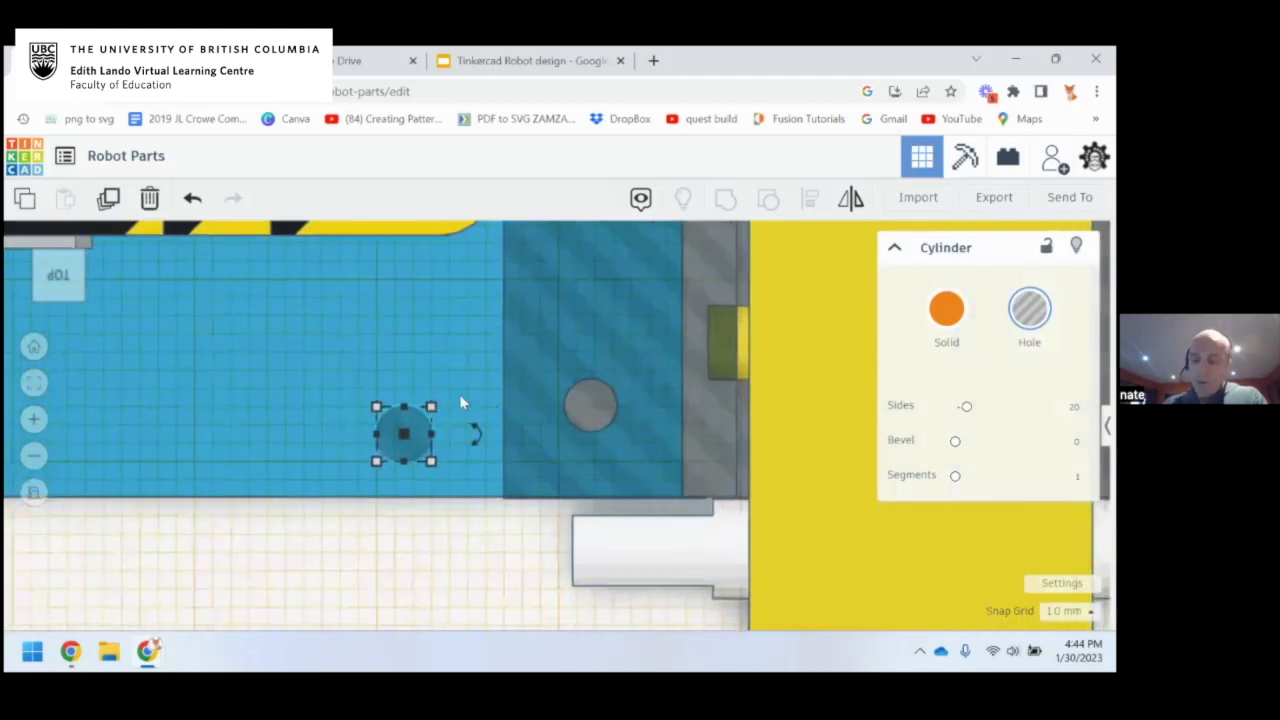
key(Right)
key(Right)
key(Right)
key(Right)
key(Right)
key(Right)
key(Right)
key(Right)
key(Right)
key(Right)
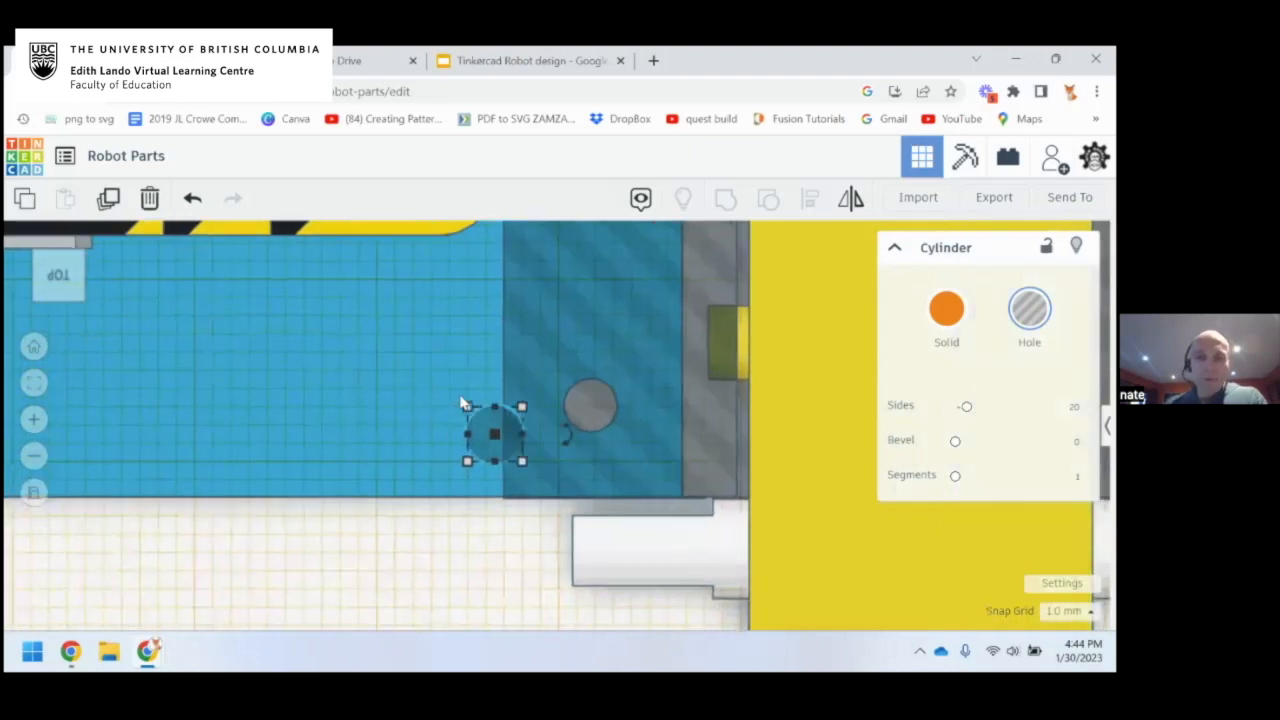
key(Right)
key(Right)
key(Right)
key(Right)
key(Right)
key(Up)
key(Up)
key(Down)
key(Right)
key(Left)
key(Right)
key(Up)
key(Down)
key(Left)
key(Up)
key(Left)
key(Left)
key(Right)
key(Right)
key(Right)
key(Down)
key(Left)
key(Up)
key(Right)
key(Down)
key(Left)
key(Up)
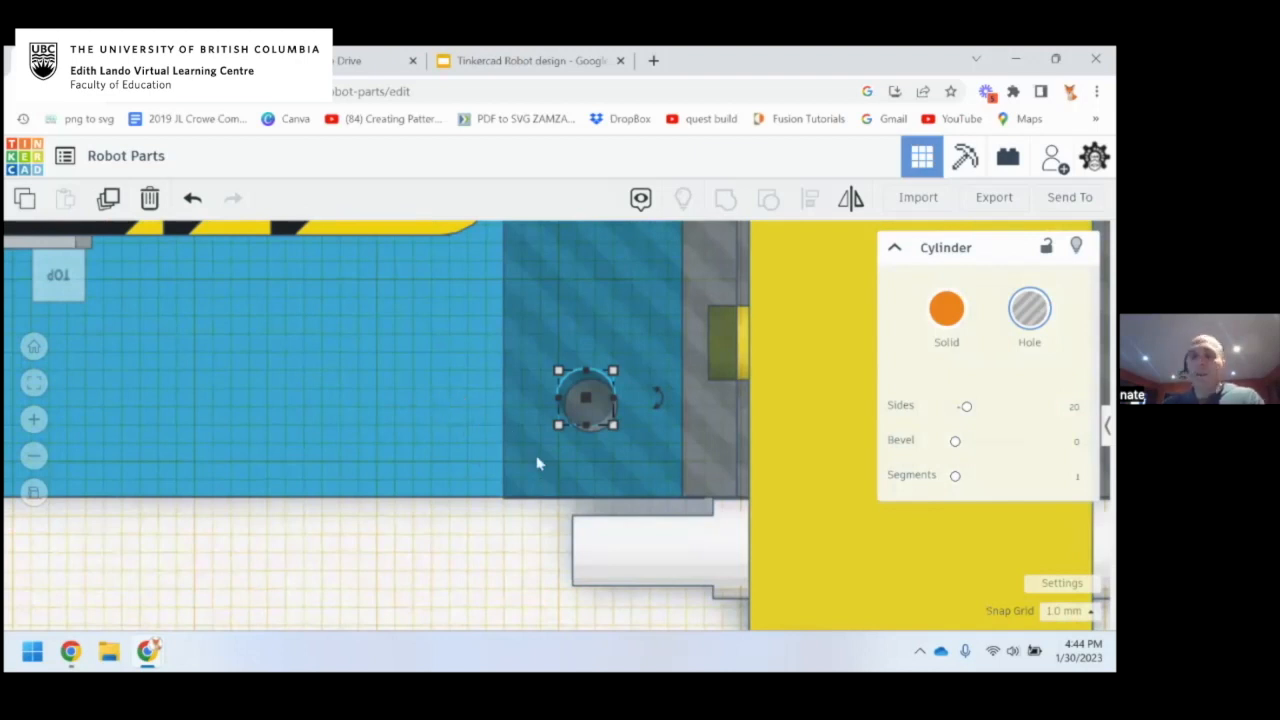
Collapse the cylinder's shape properties and open the Snap Grid size choices
click(894, 248)
click(1089, 616)
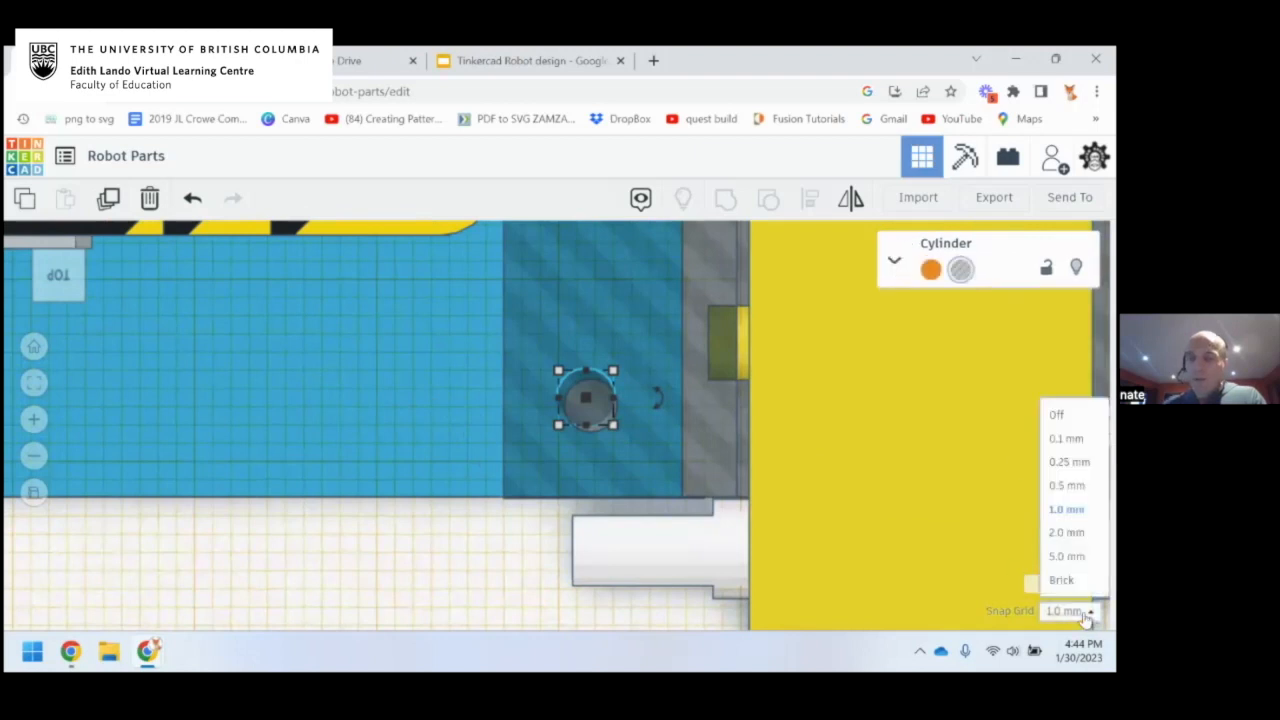
Turn the snap grid off and nudge the hole cylinder into alignment over the round hole in the blue plate
click(1062, 414)
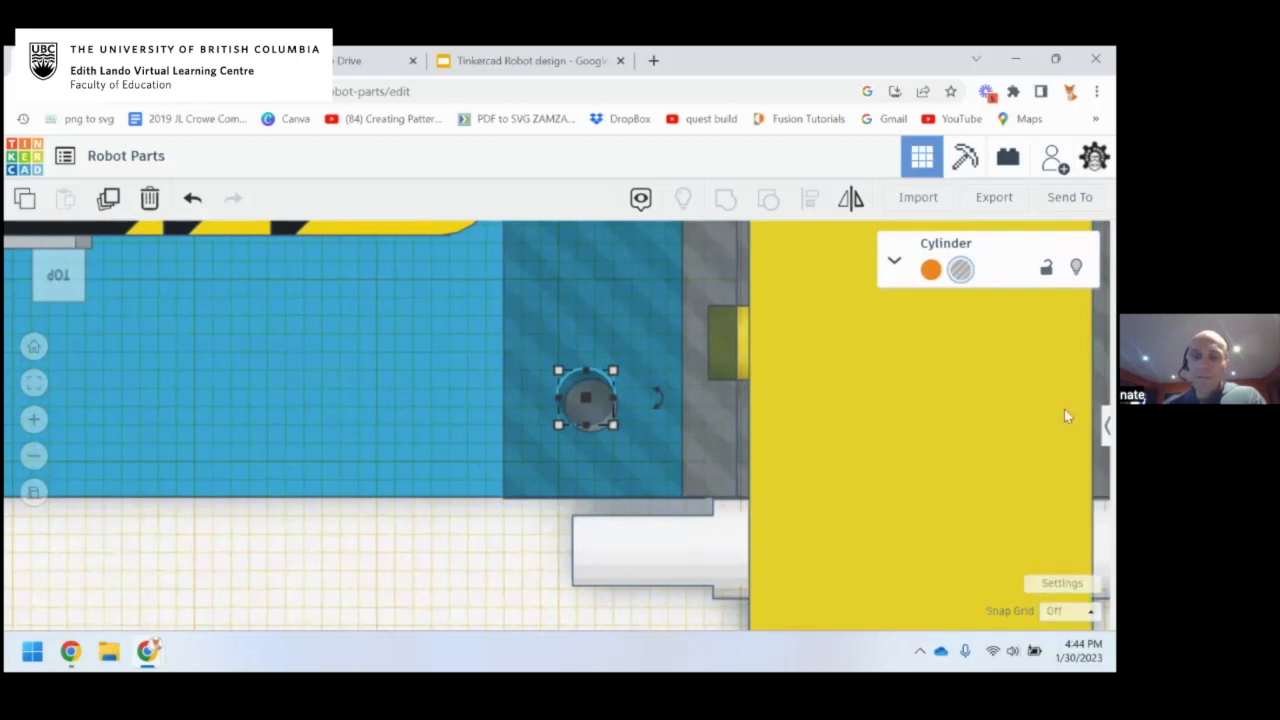
key(Right)
key(Right)
key(Down)
key(Down)
key(Down)
key(Down)
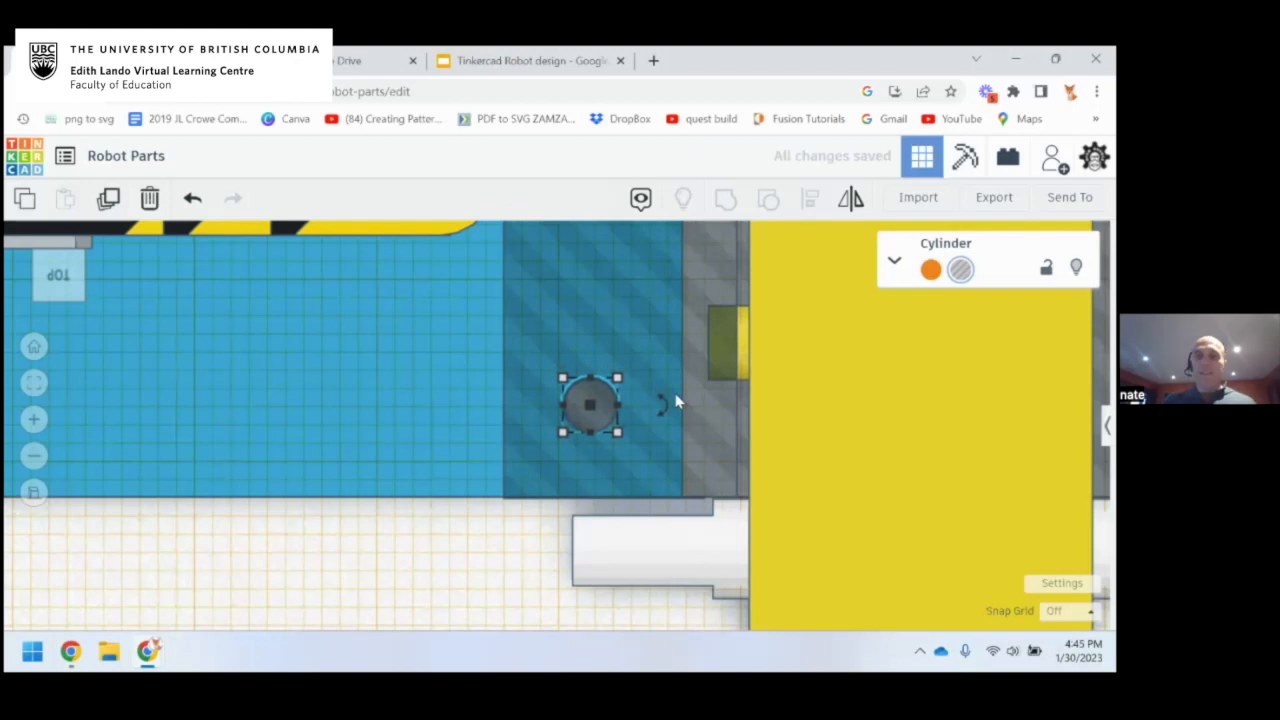
Nudge the hole cylinder sideways off the plate's round hole, and return it in fine increments until it is centred again
key(Left)
key(Left)
key(Left)
key(Left)
key(Left)
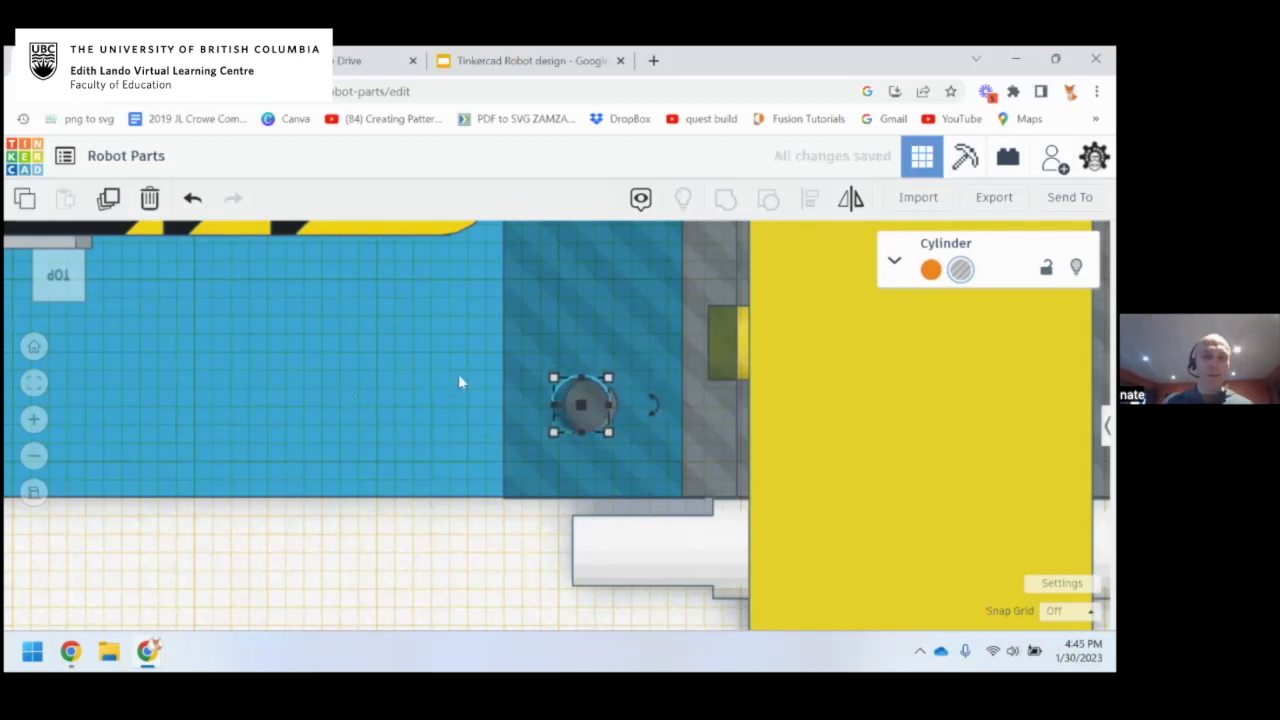
key(Left)
key(Left)
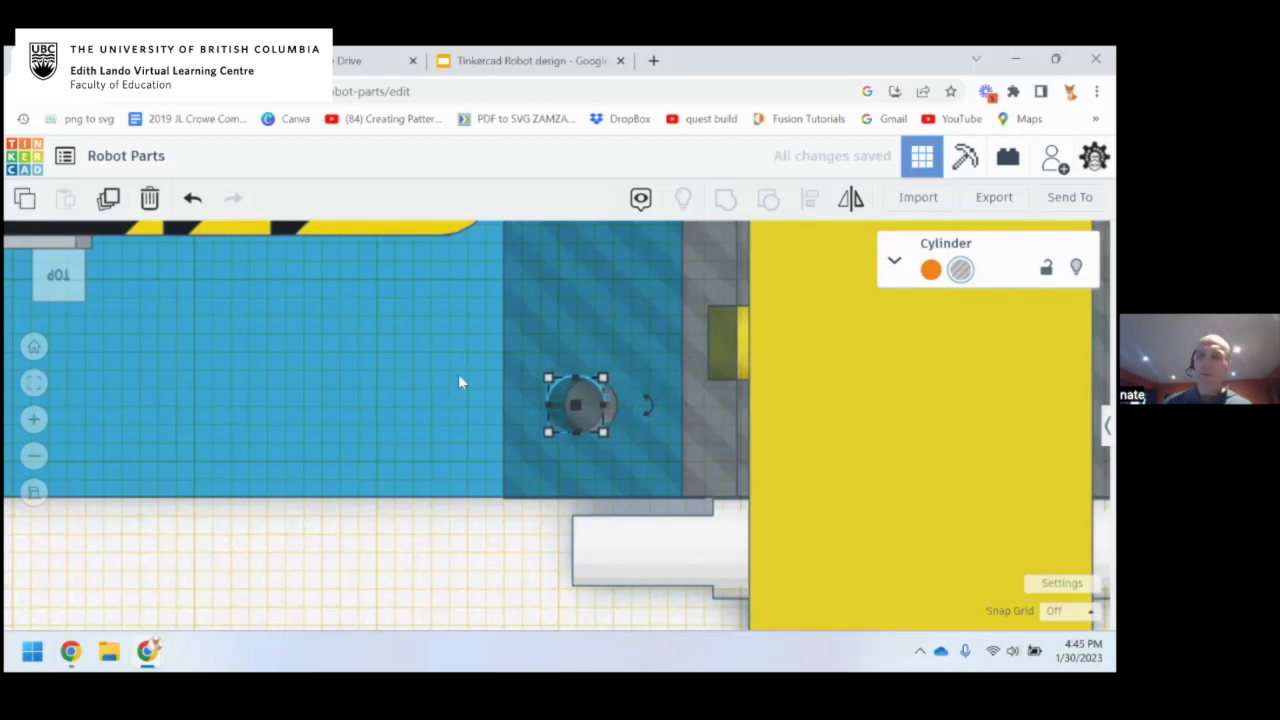
key(Left)
key(Left)
key(Left)
key(Left)
key(Left)
key(Left)
key(Left)
key(Left)
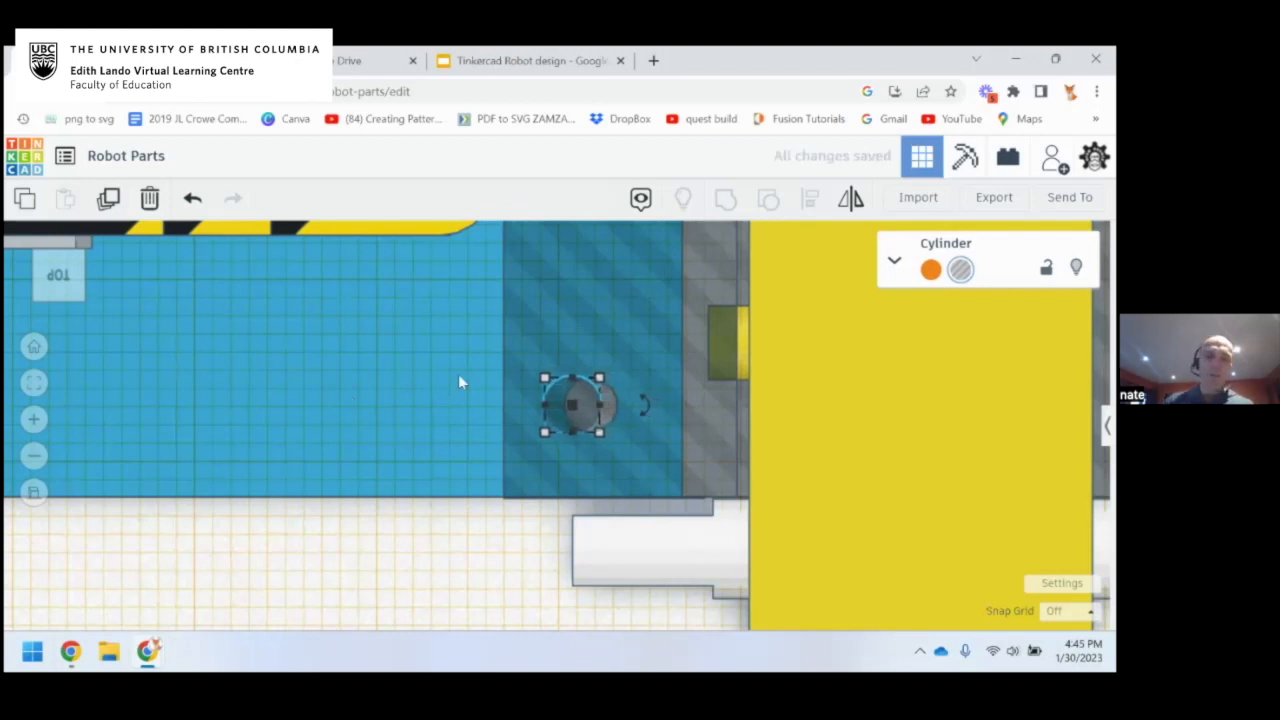
key(Left)
key(Left)
key(Left)
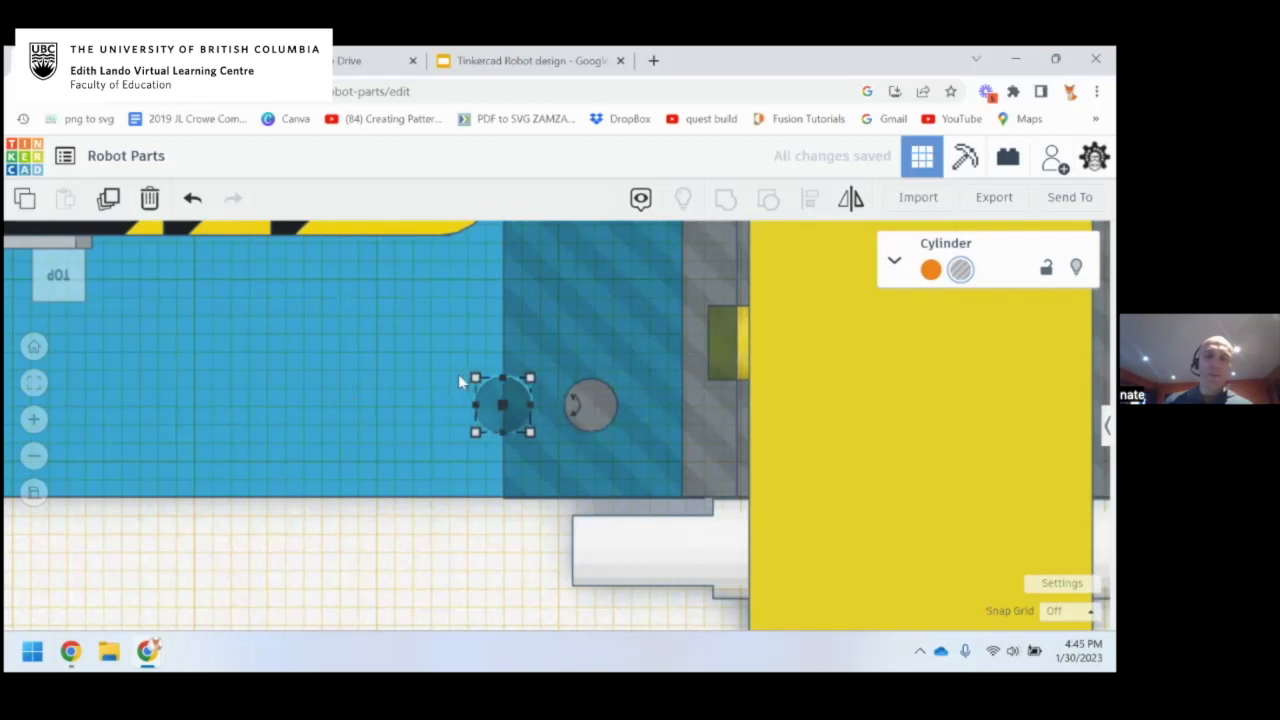
key(Right)
key(Right)
key(Right)
key(Right)
key(Right)
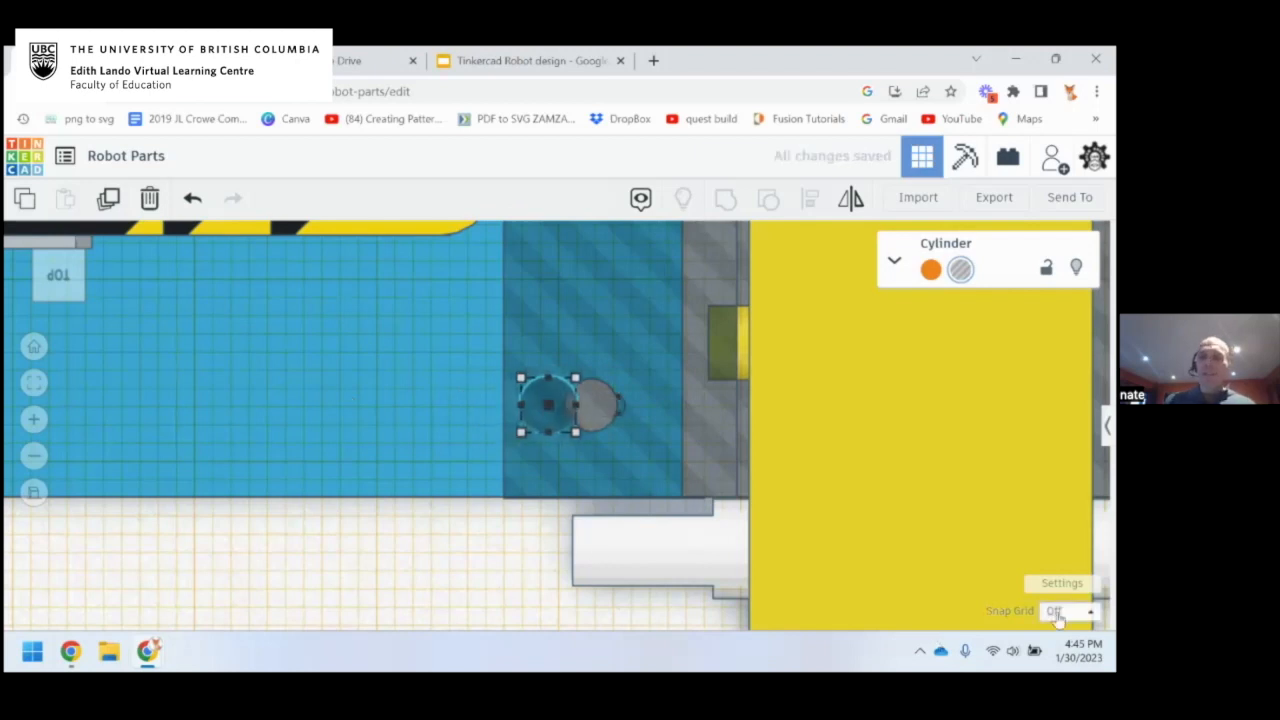
key(Left)
key(Left)
key(Left)
key(Left)
key(Left)
key(Left)
key(Left)
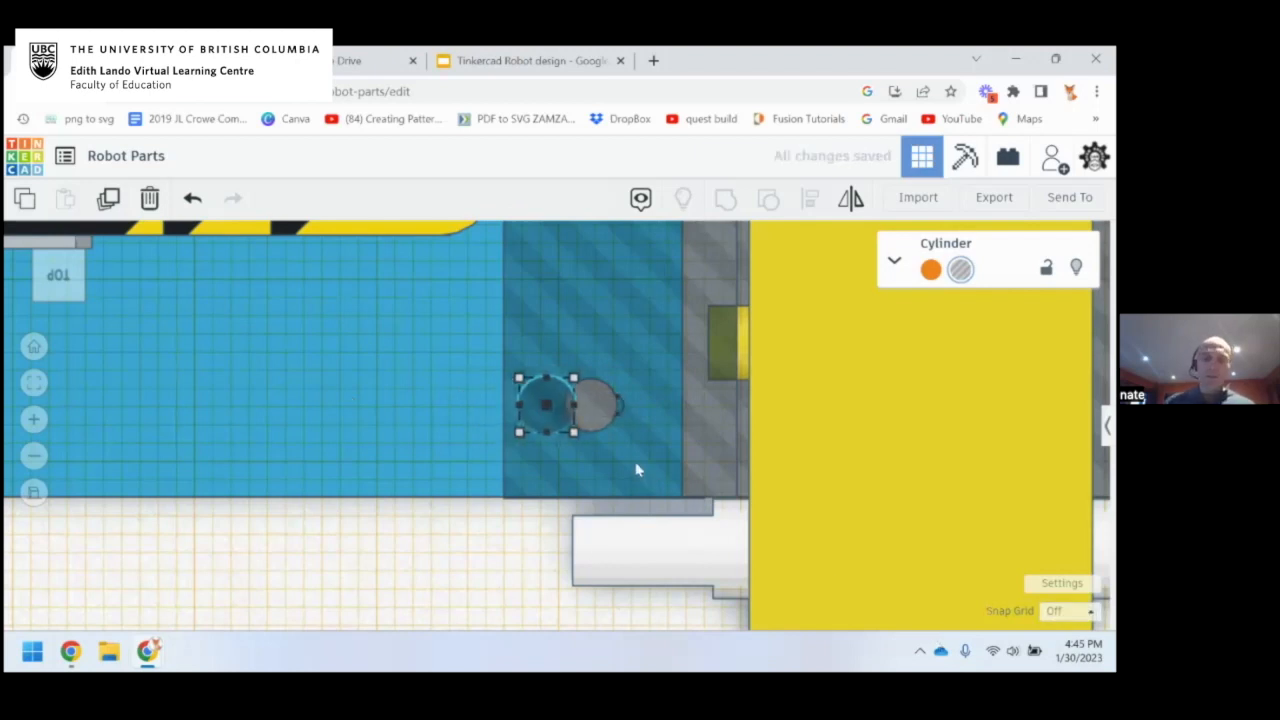
key(Right)
key(Right)
key(Right)
key(Right)
key(Right)
key(Right)
key(Right)
key(Right)
key(Right)
key(Right)
key(Right)
key(Right)
key(Right)
key(Right)
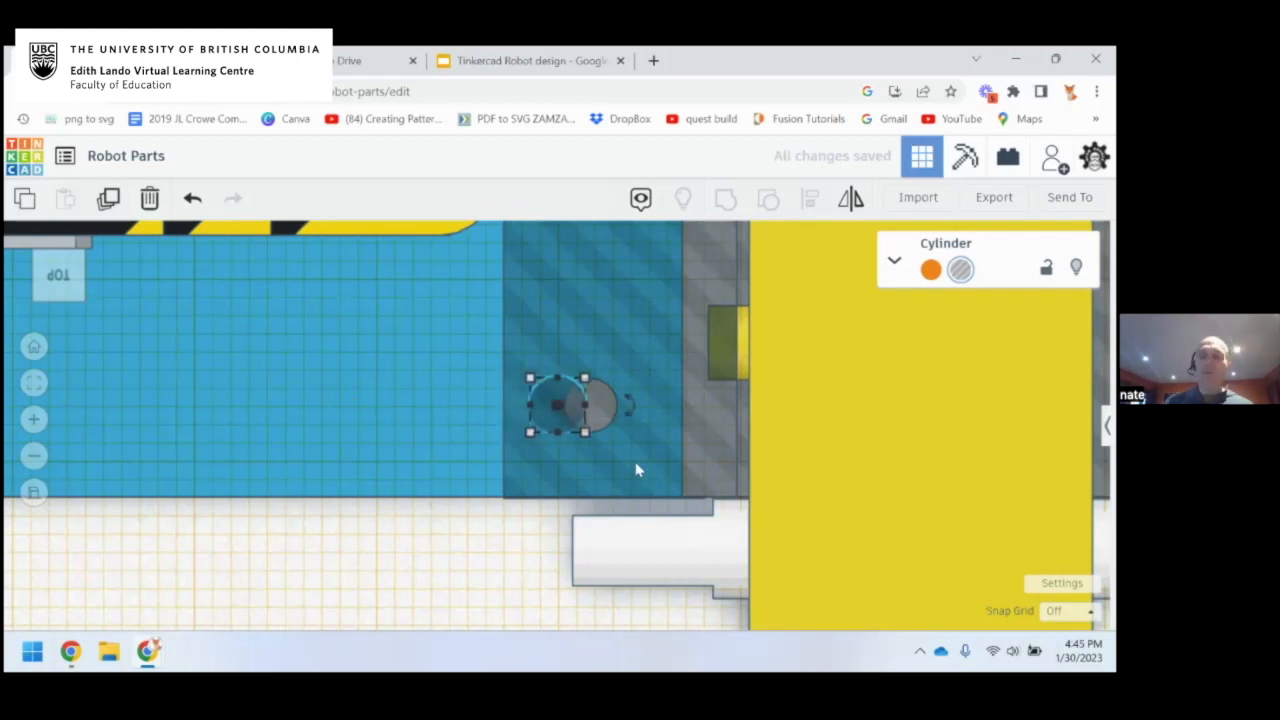
key(Right)
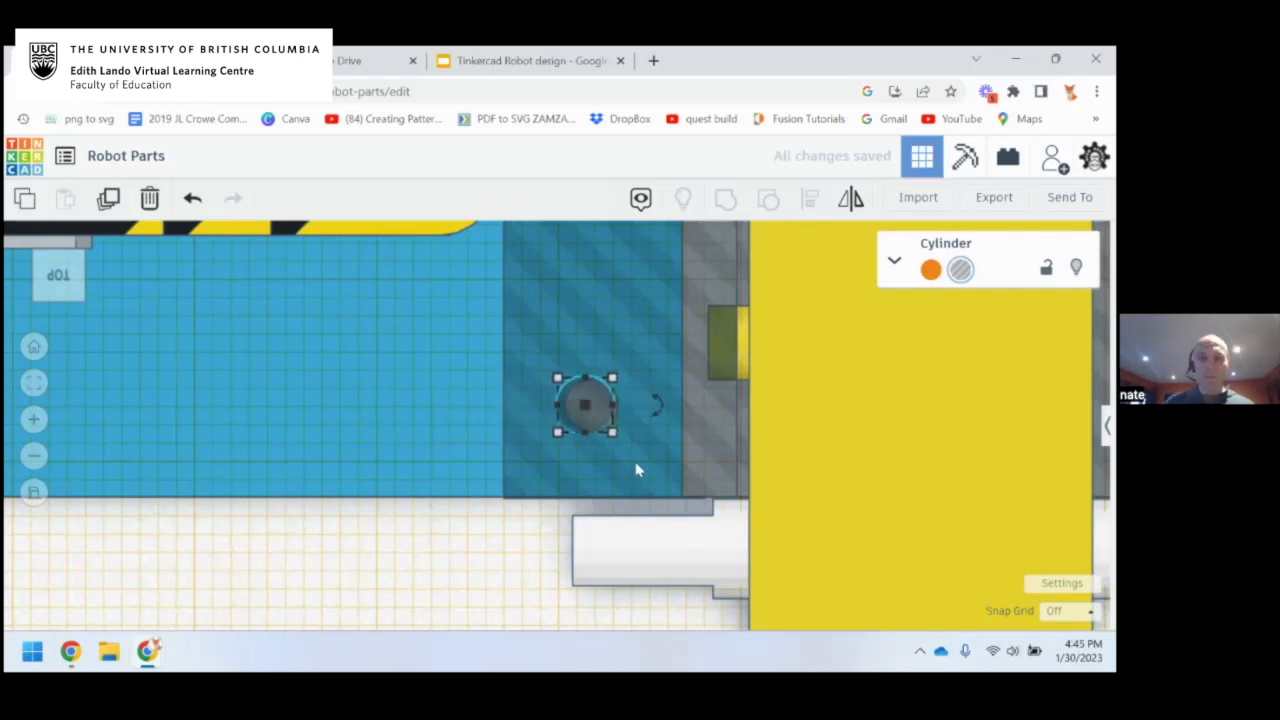
key(Right)
key(Right)
key(Right)
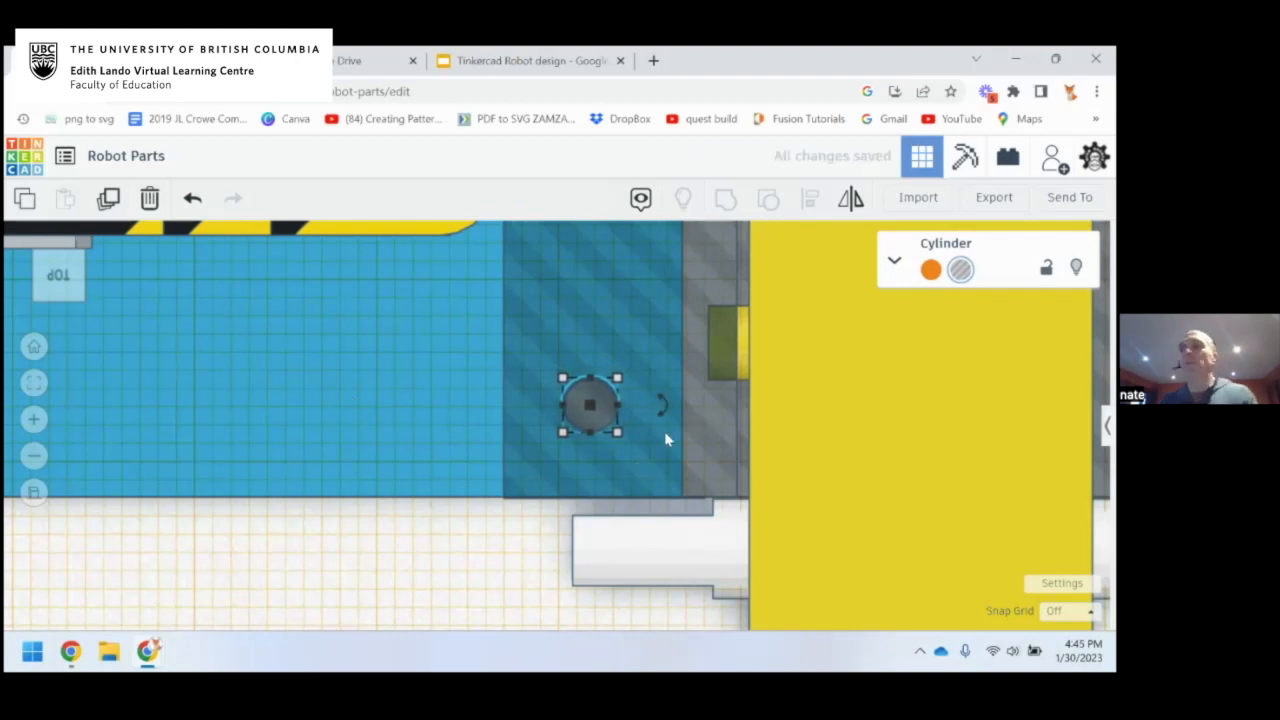
Switch the view to perspective and reset the workplane to the base grid
right_drag(586, 480, 608, 360)
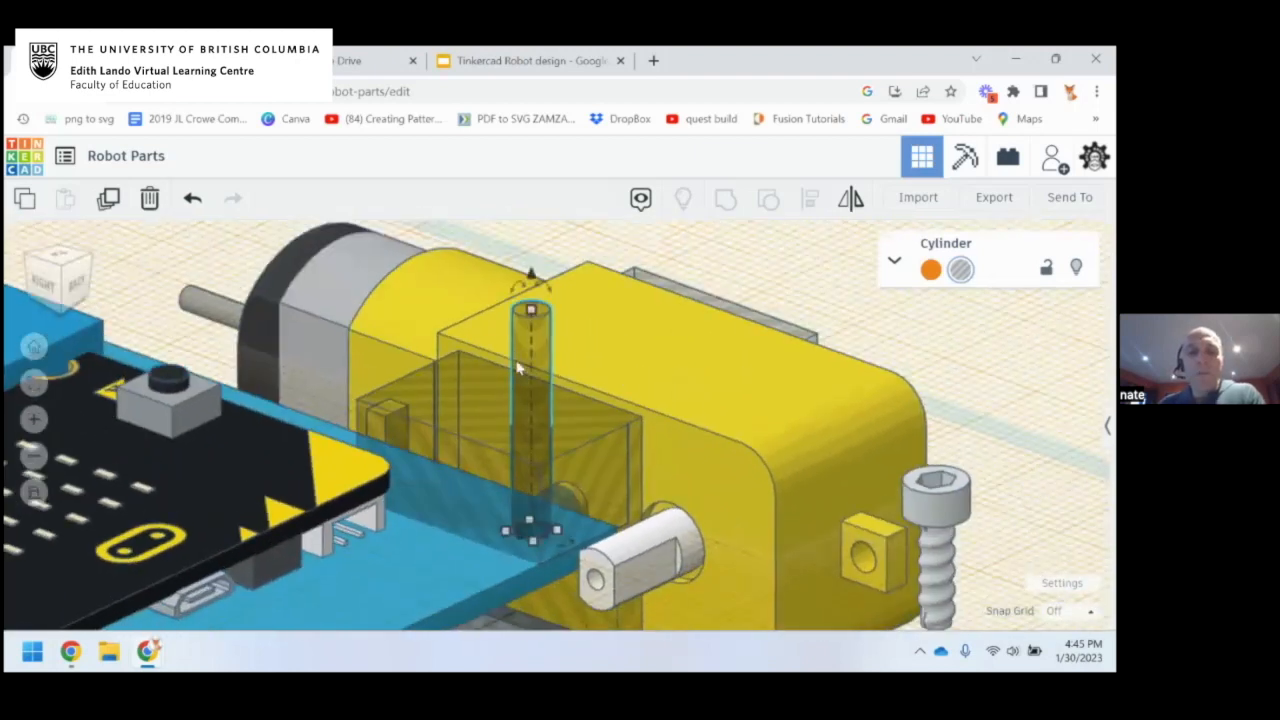
click(32, 492)
middle_drag(540, 406, 471, 329)
scroll(472, 334, down, 1)
right_drag(474, 340, 427, 383)
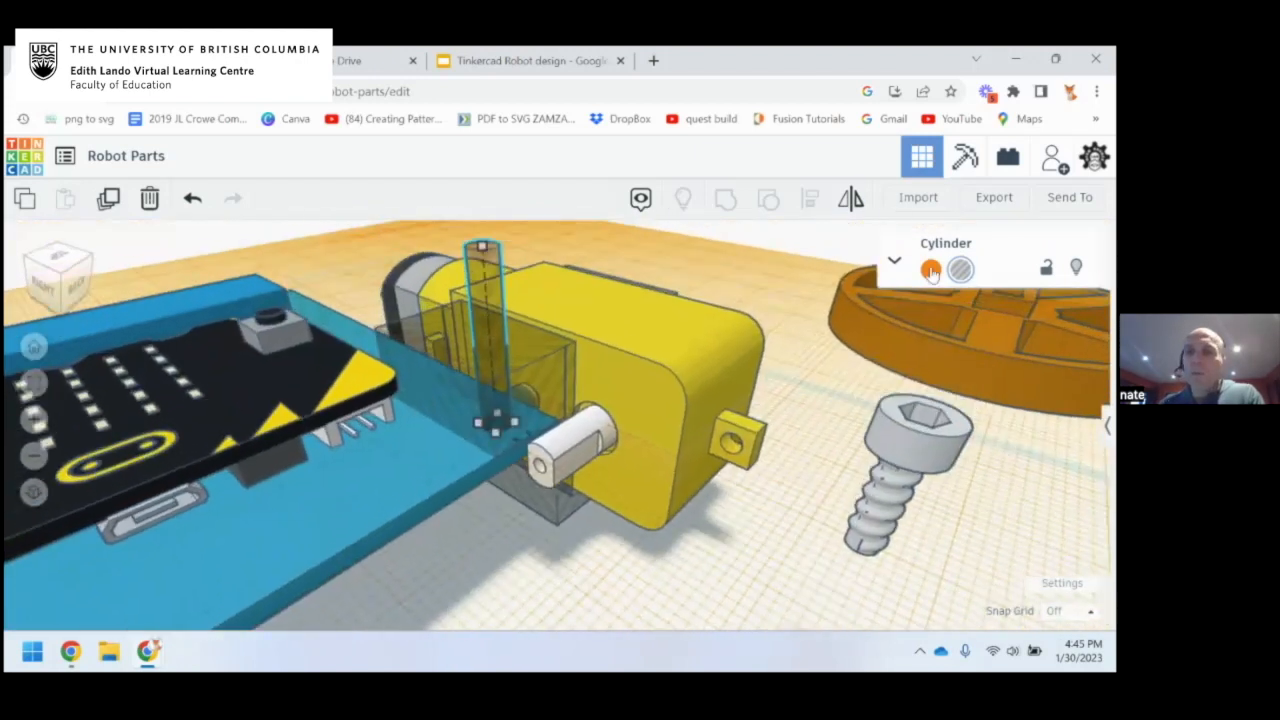
click(1110, 424)
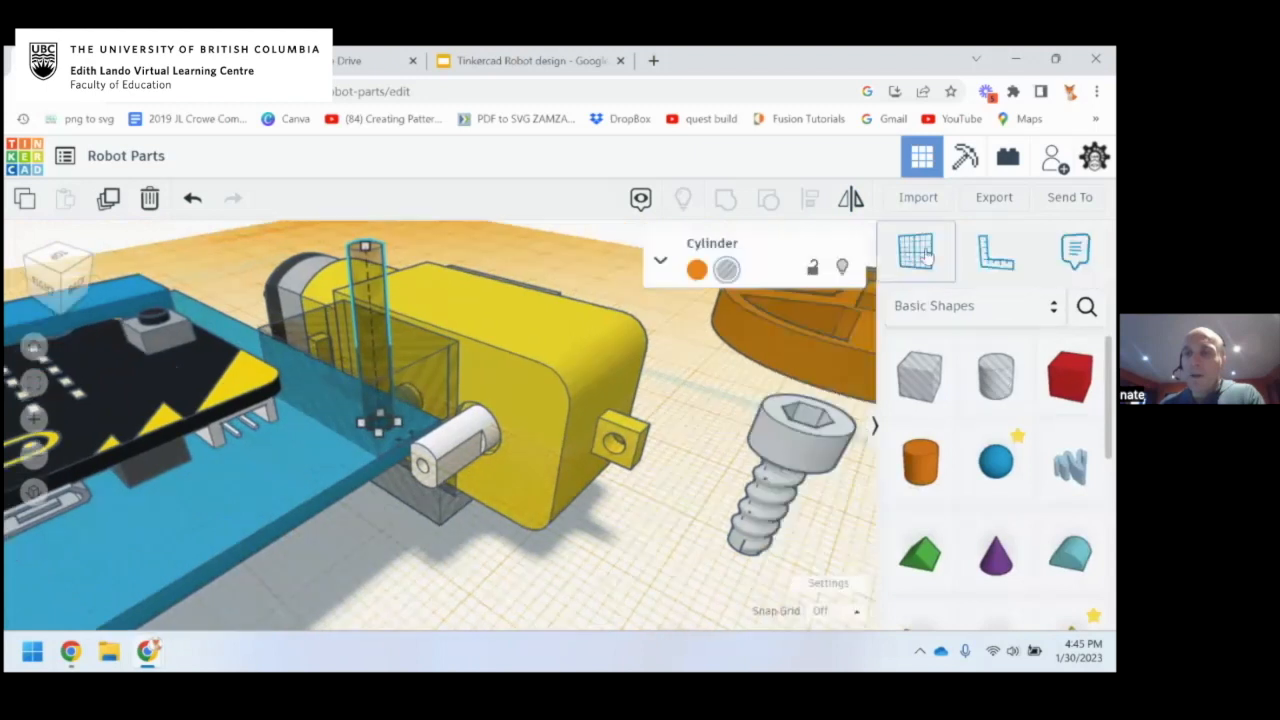
click(928, 250)
click(460, 559)
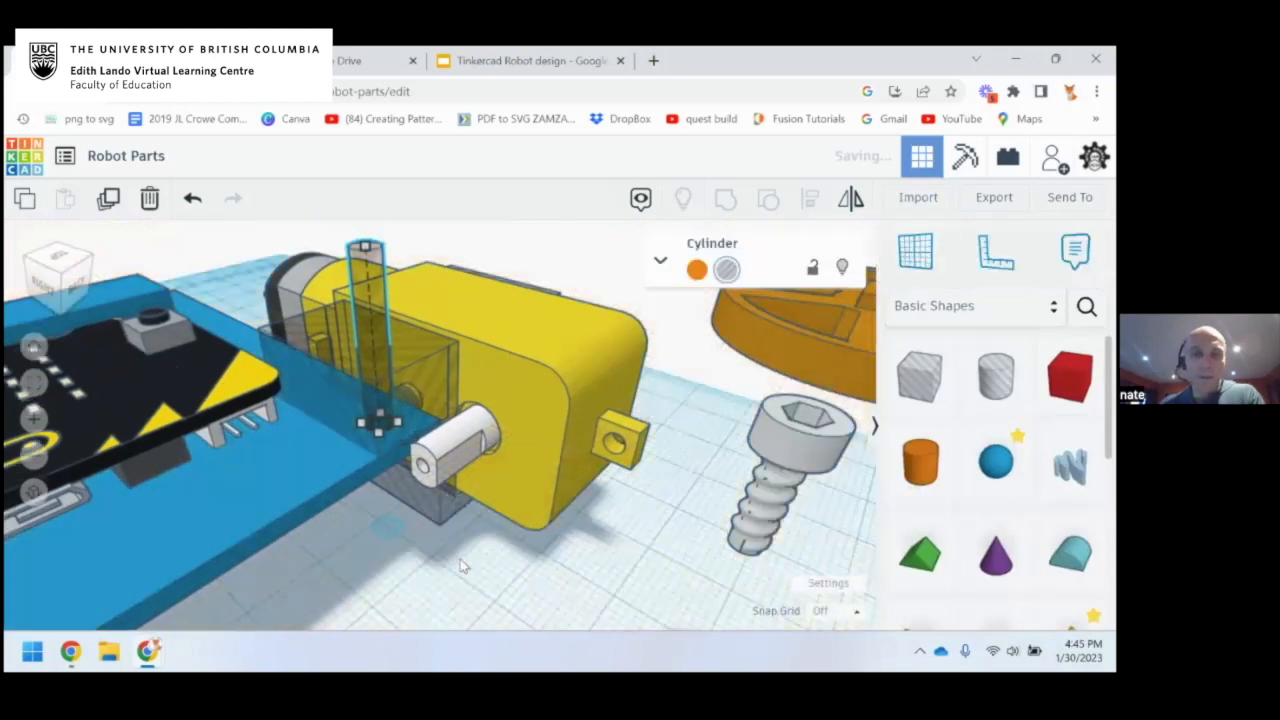
Change the motor bracket around the gearmotor from a hole into a solid red shape
right_drag(524, 440, 558, 436)
scroll(430, 410, up, 3)
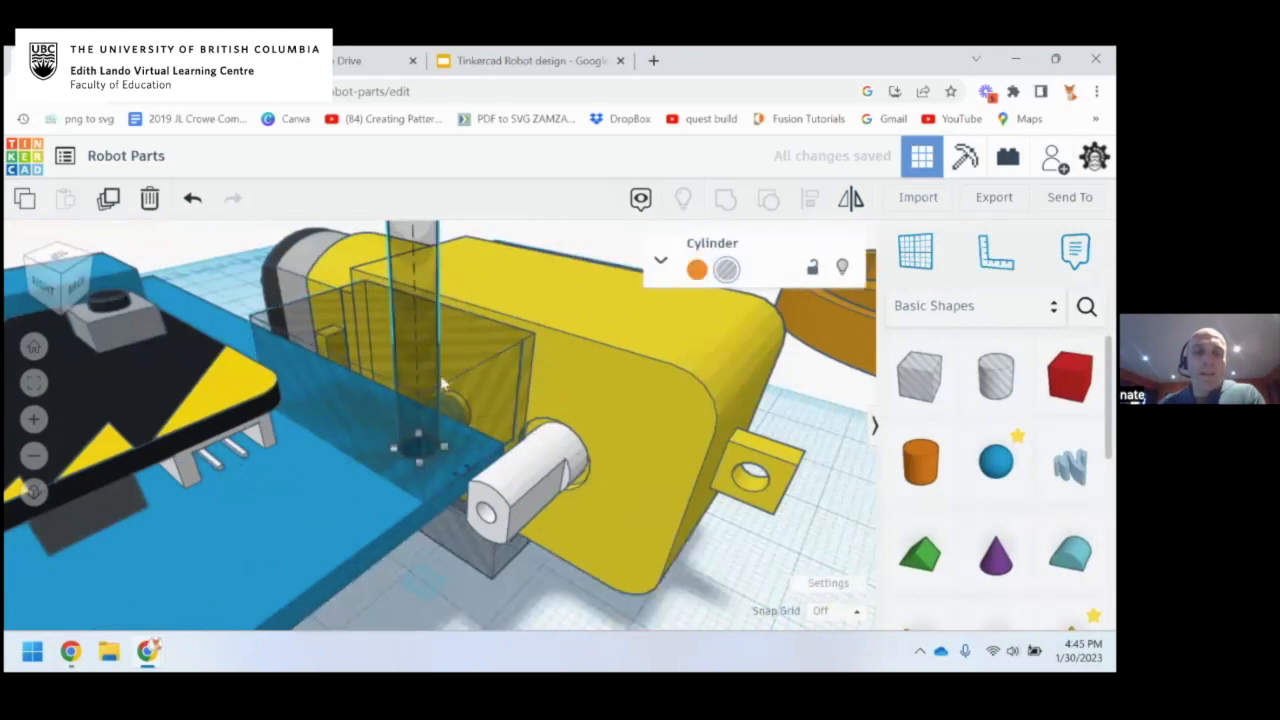
right_drag(486, 381, 505, 432)
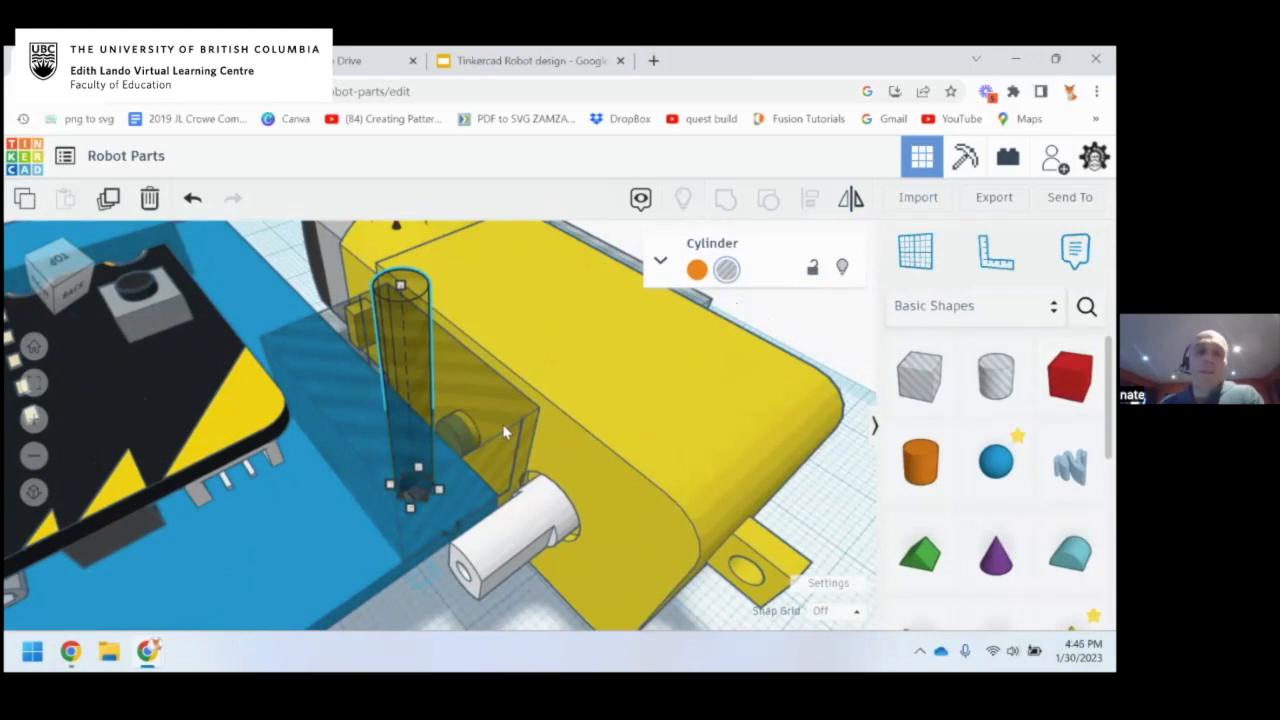
click(425, 392)
click(458, 387)
click(407, 376)
click(455, 428)
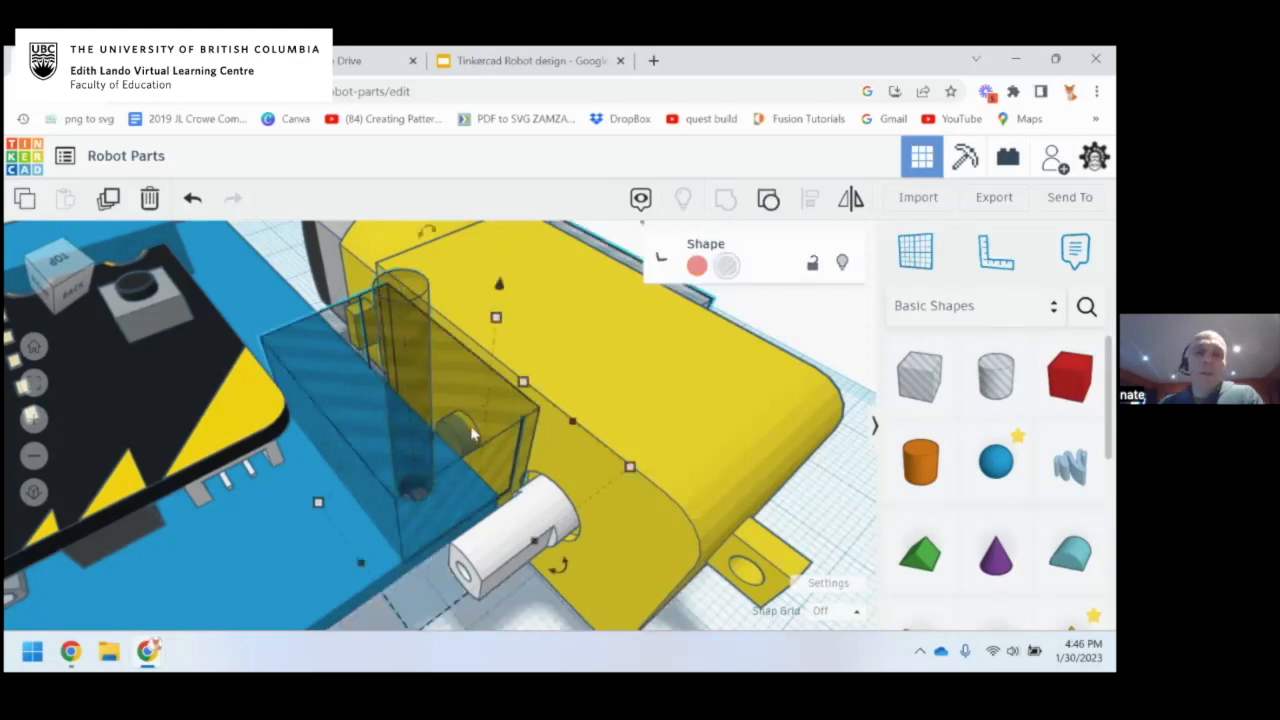
right_drag(393, 438, 268, 447)
right_drag(566, 424, 504, 427)
click(697, 271)
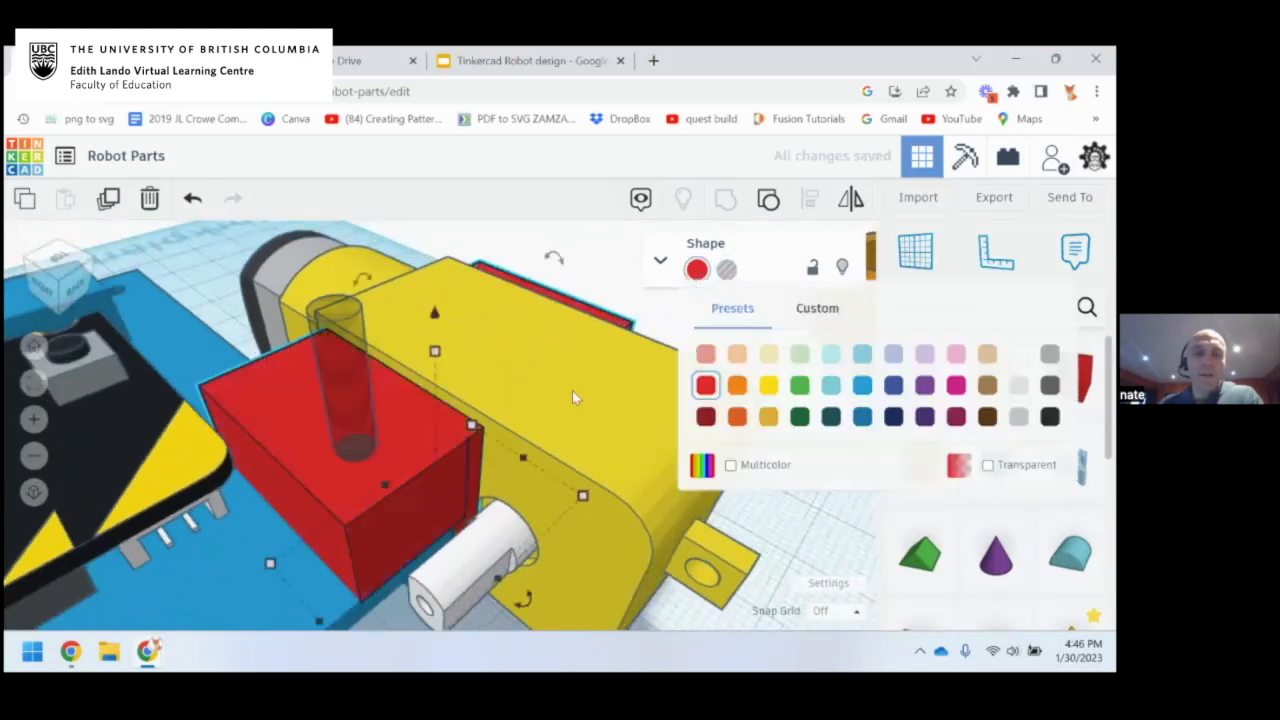
click(409, 426)
Group the red bracket with the hole cylinder to cut a screw hole through its block
click(344, 374)
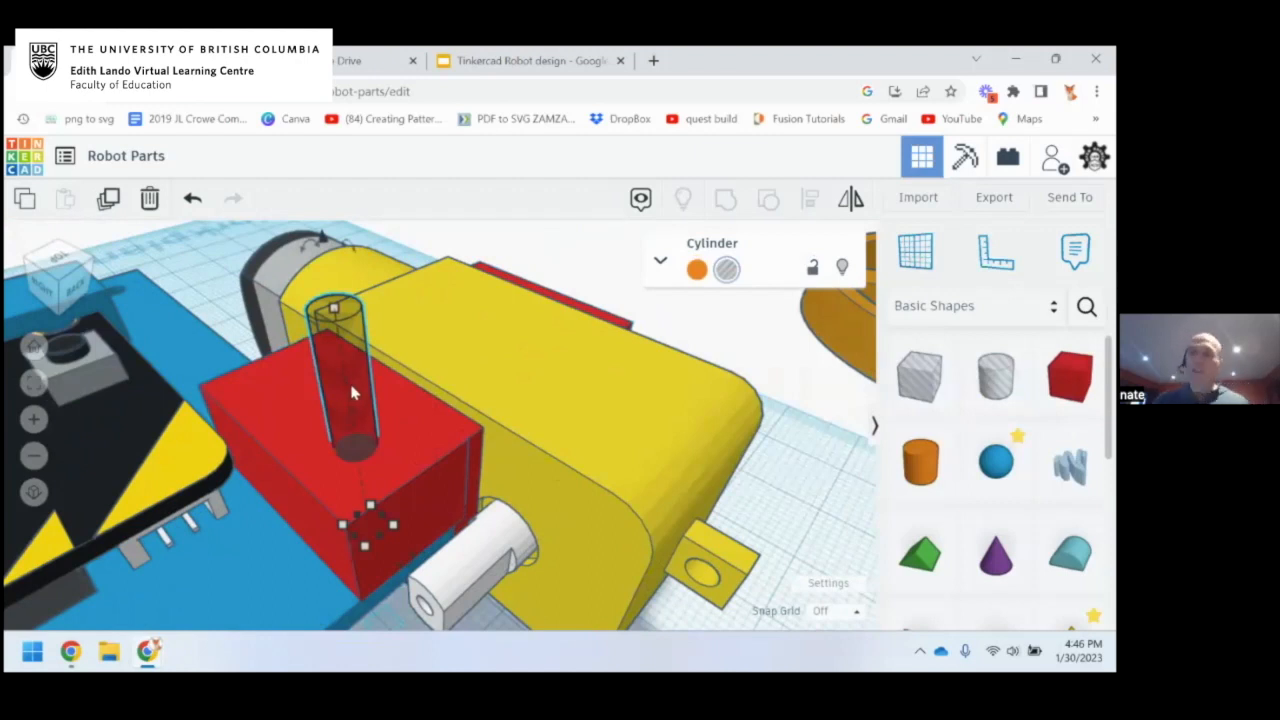
click(409, 458)
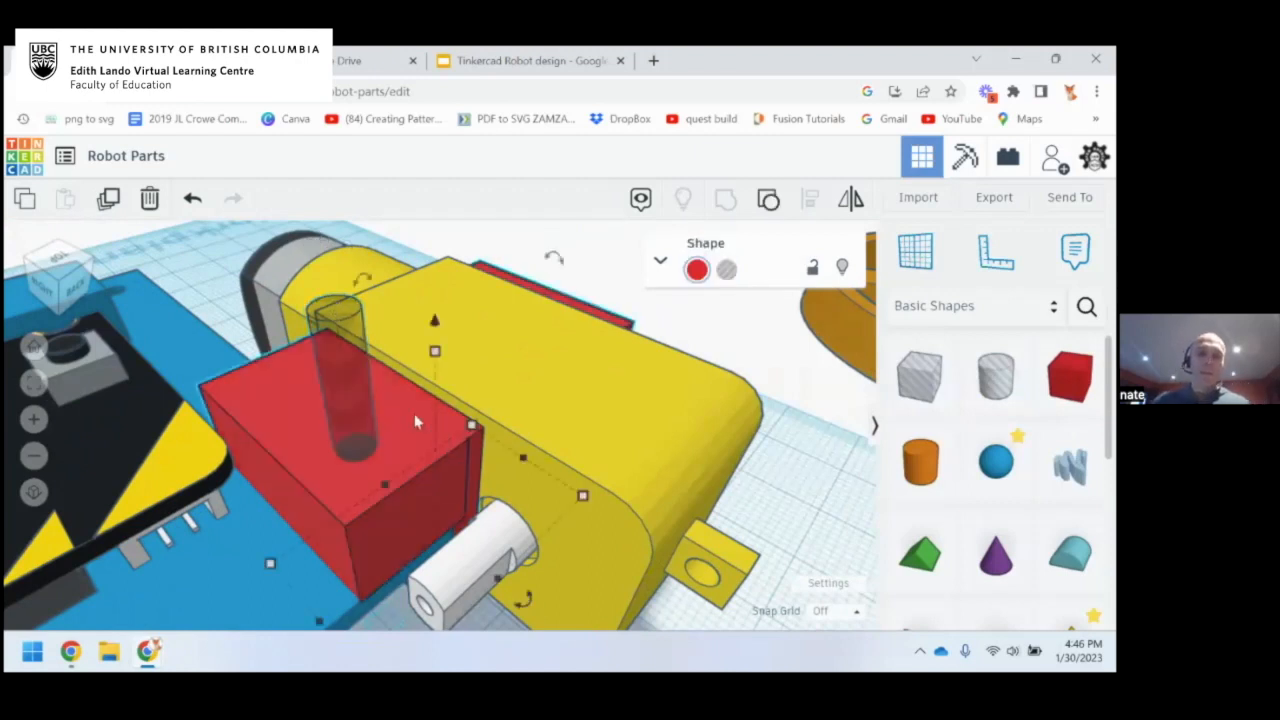
shift+click(360, 400)
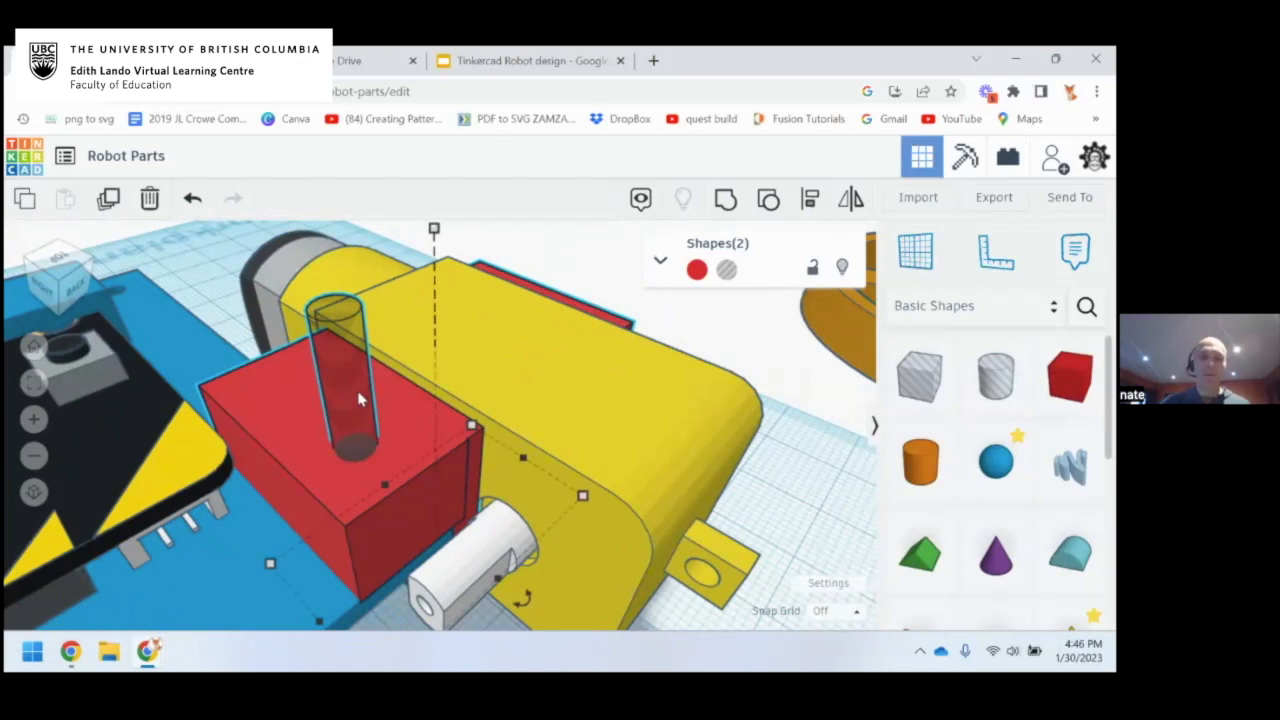
click(727, 201)
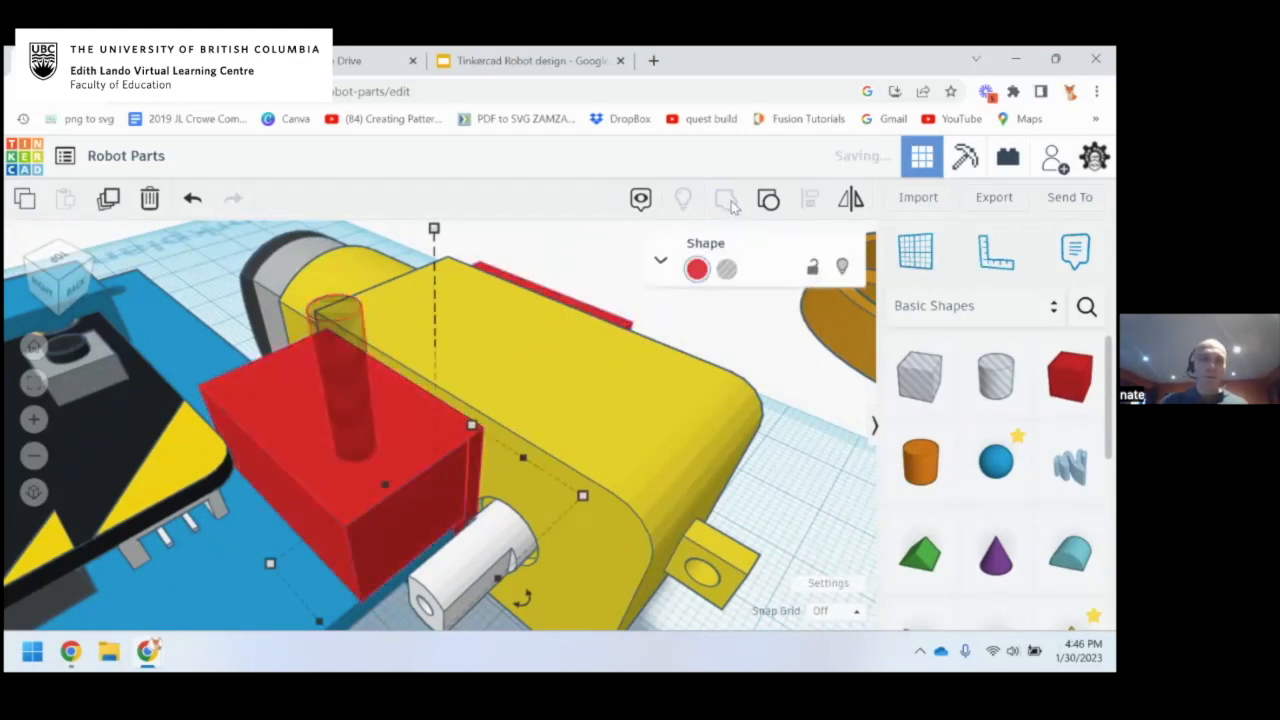
Move the Hobby Gearmotor out of the red bracket, onto the free area beside it
right_drag(389, 395, 443, 437)
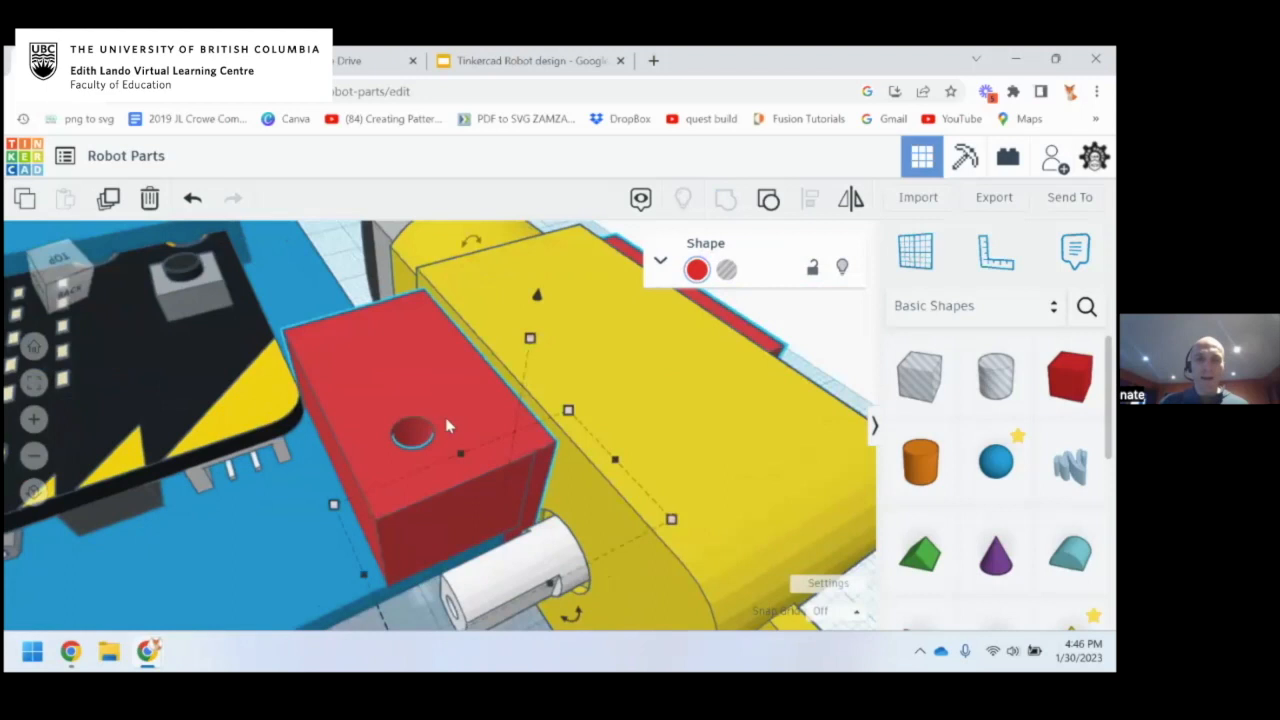
scroll(441, 410, down, 3)
drag(610, 395, 824, 302)
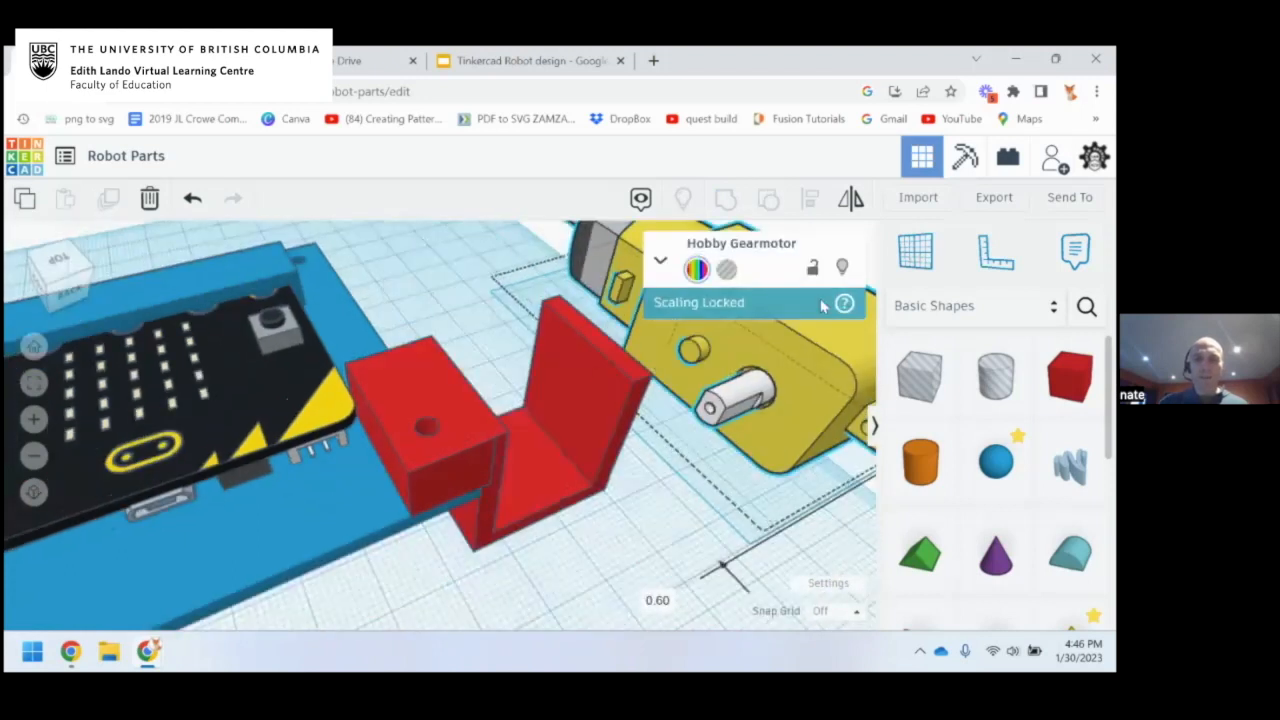
Drop the floating screw beside the red bracket down onto the workplane
right_drag(458, 508, 466, 483)
scroll(466, 483, down, 2)
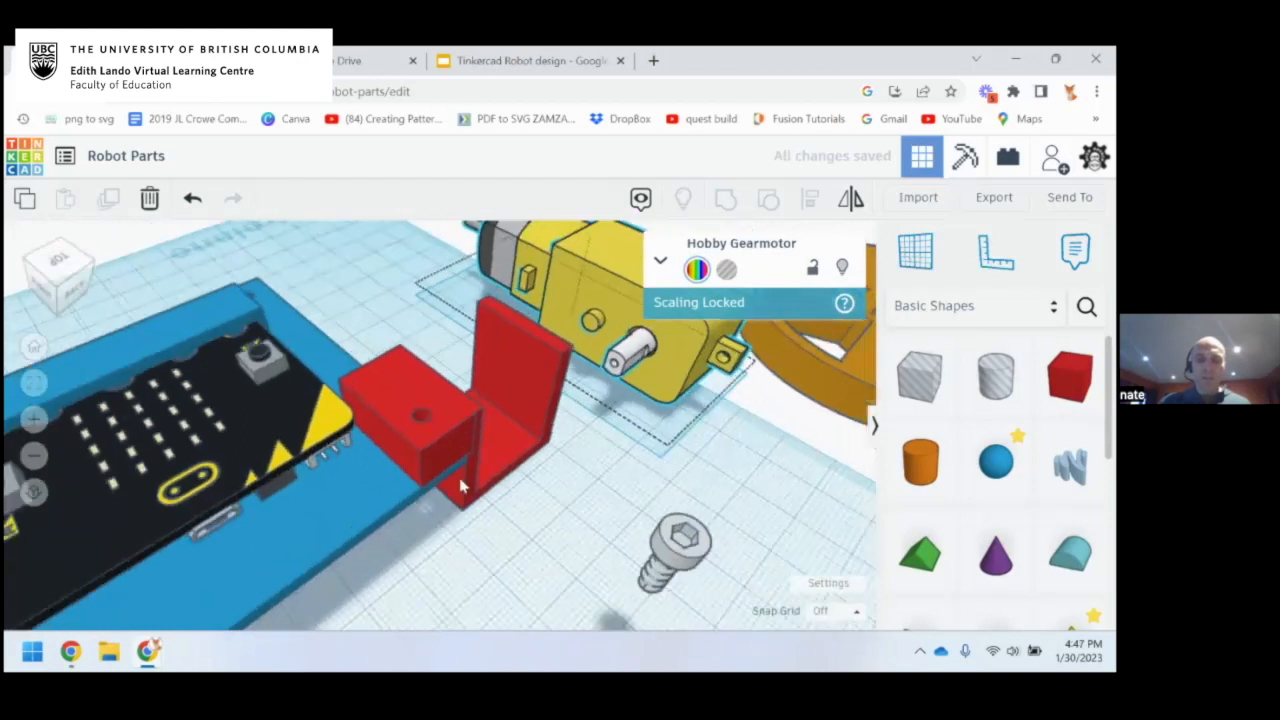
middle_drag(466, 483, 432, 447)
click(620, 494)
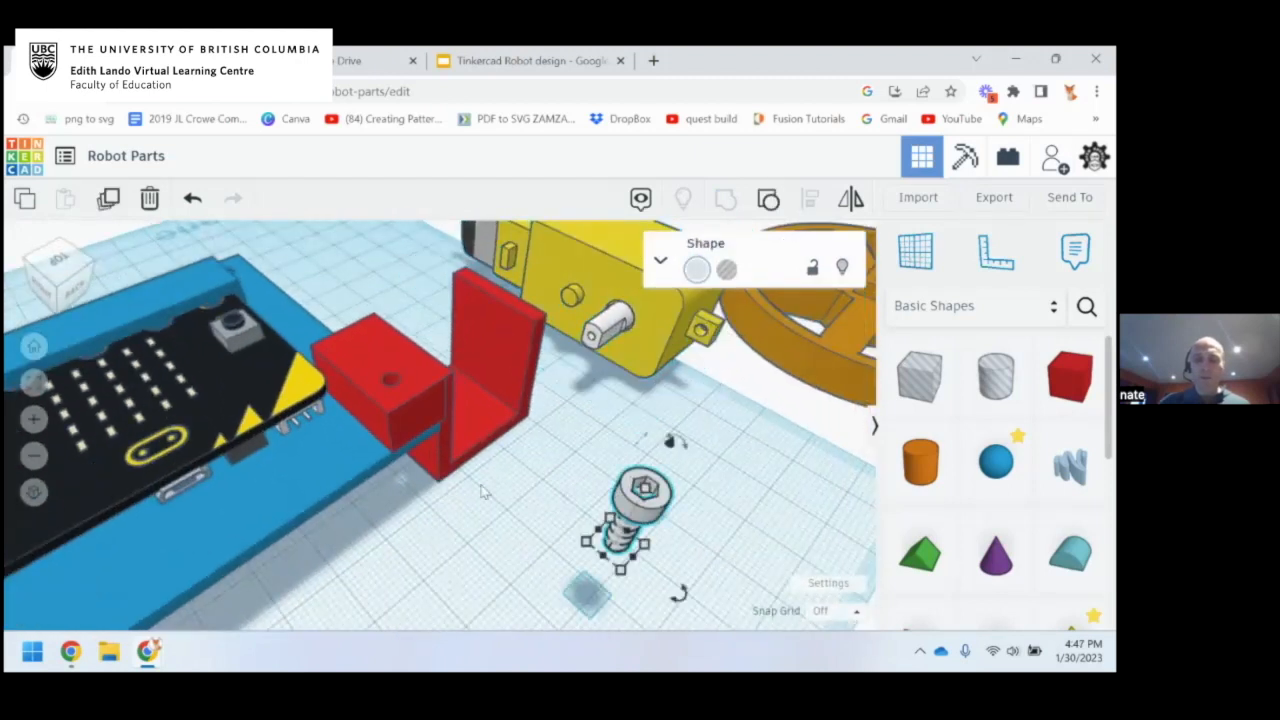
middle_drag(481, 486, 412, 440)
key(d)
right_drag(467, 458, 493, 464)
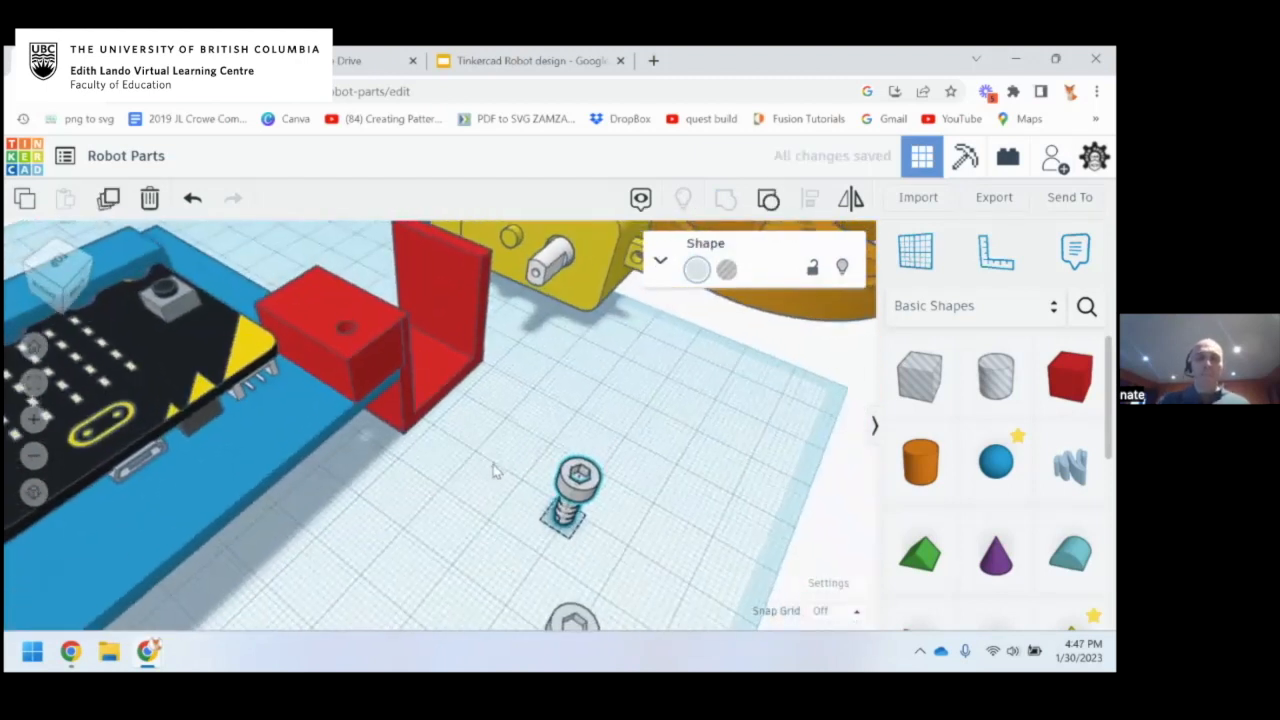
Place a new workplane on the top face of the blue plate
right_drag(560, 523, 385, 444)
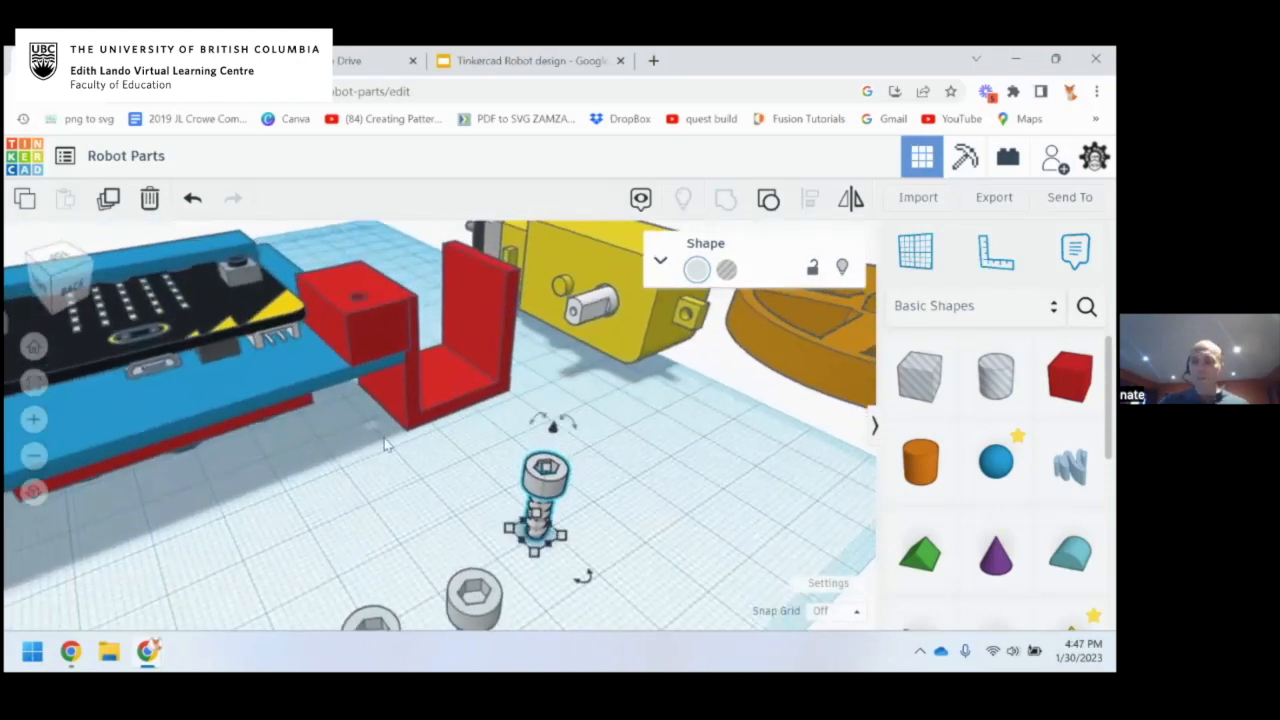
right_drag(370, 442, 505, 466)
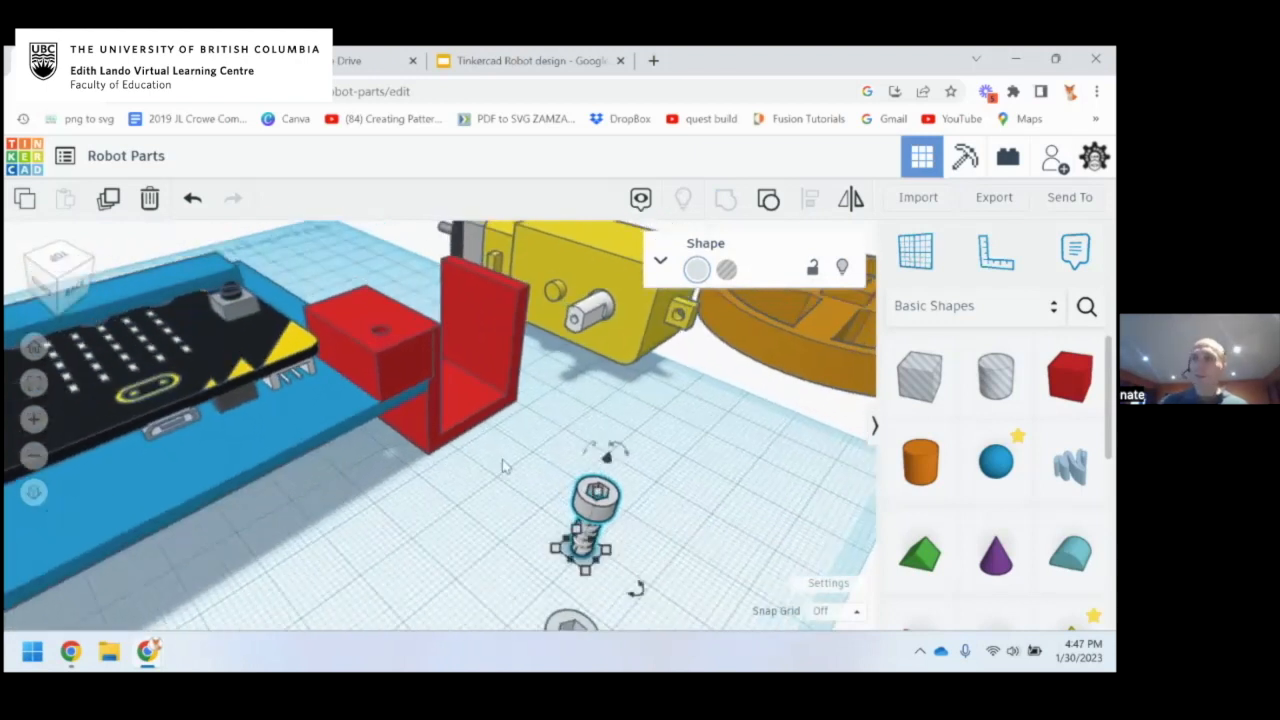
right_drag(420, 462, 432, 430)
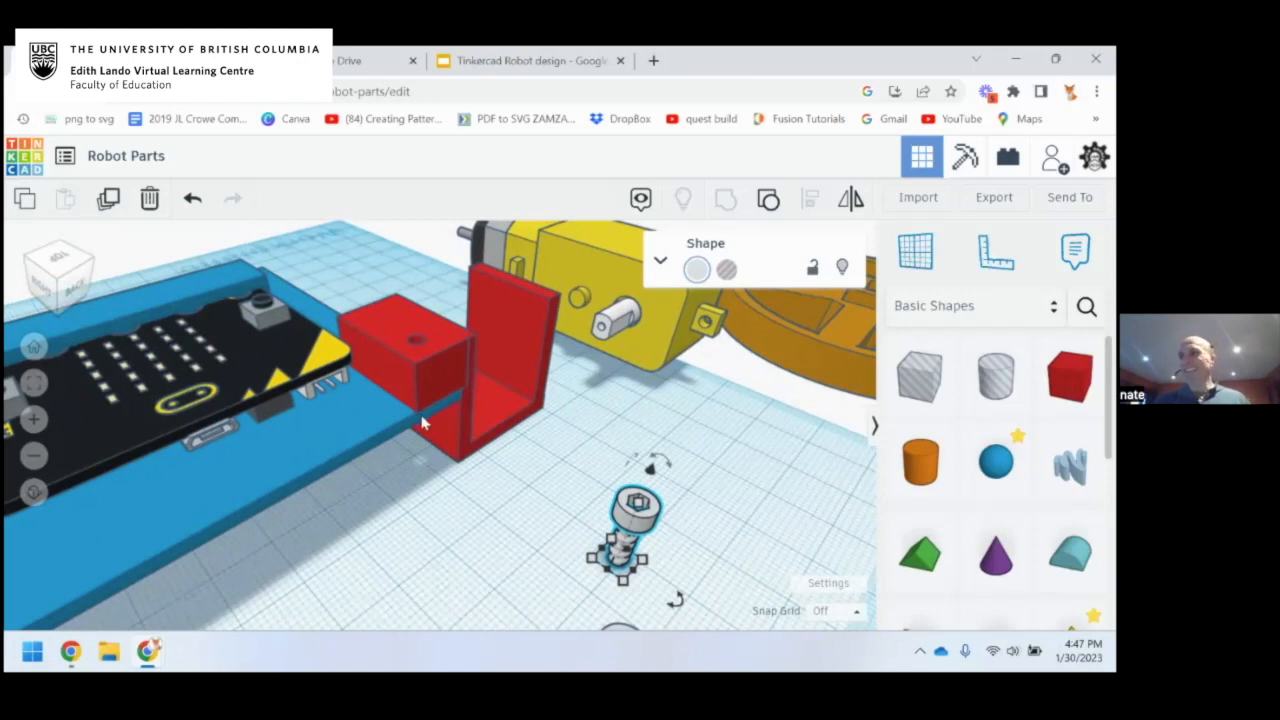
right_drag(472, 428, 418, 360)
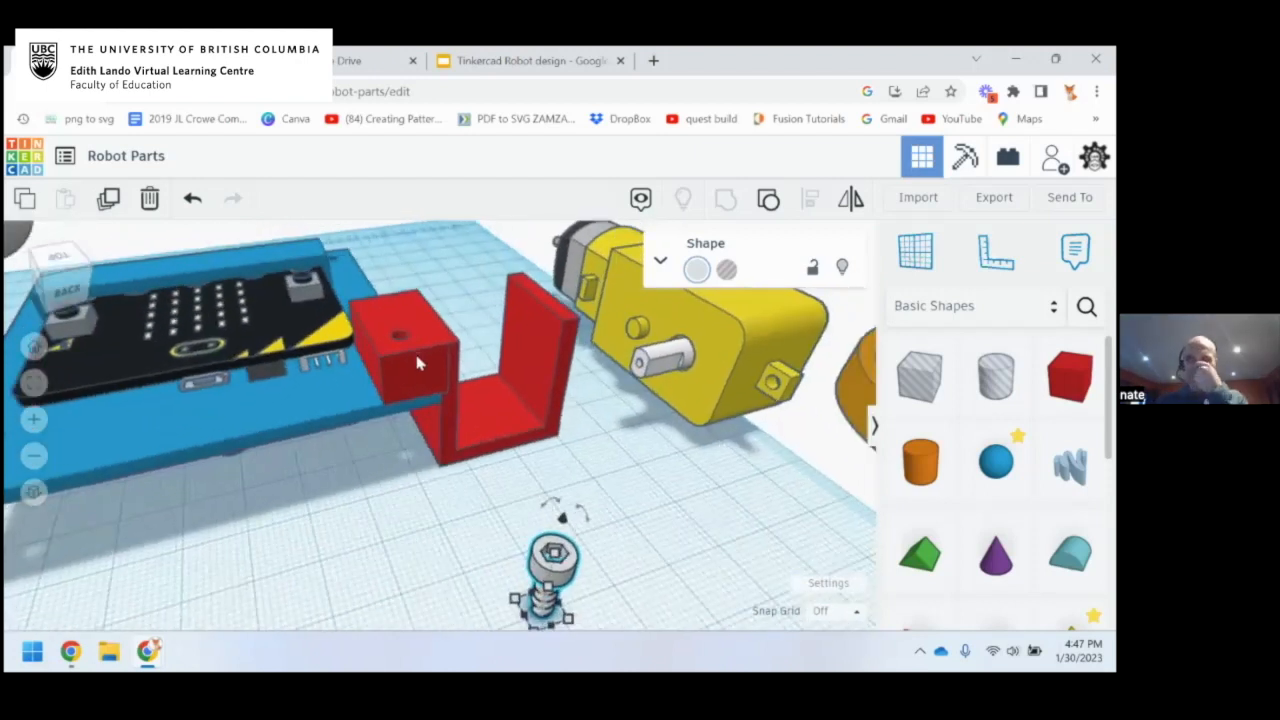
right_drag(404, 374, 500, 386)
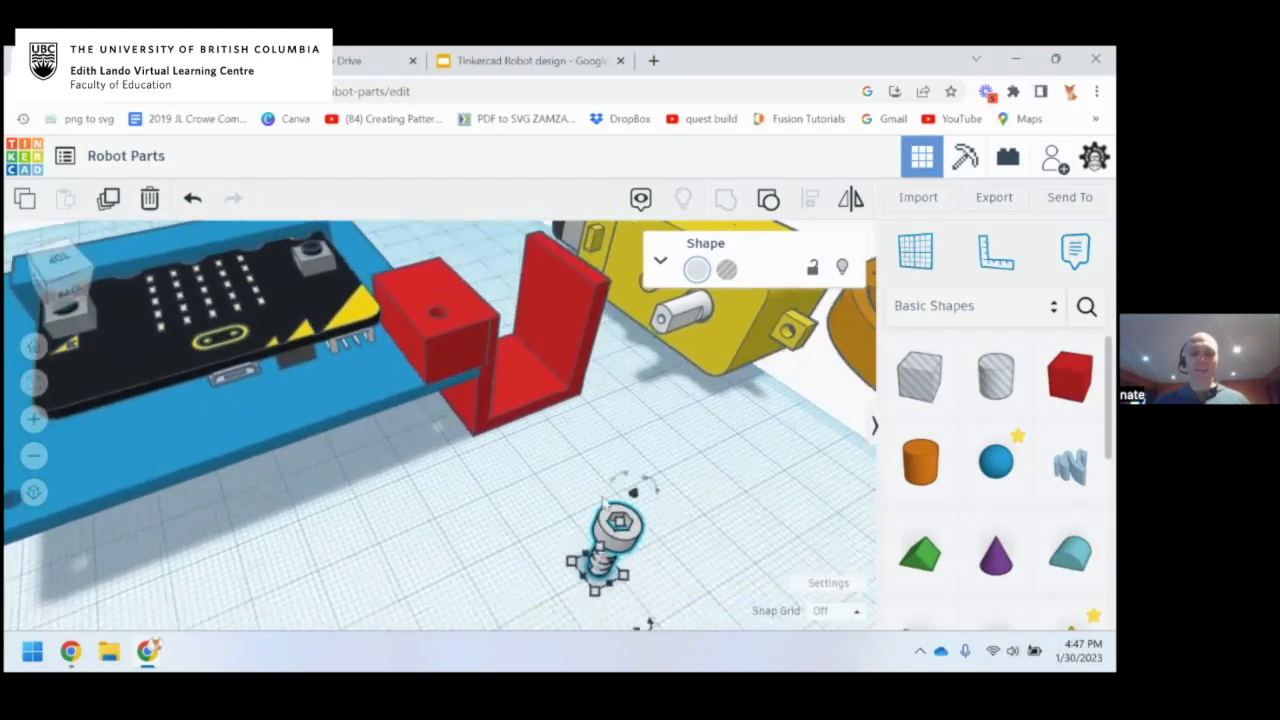
middle_drag(447, 322, 426, 344)
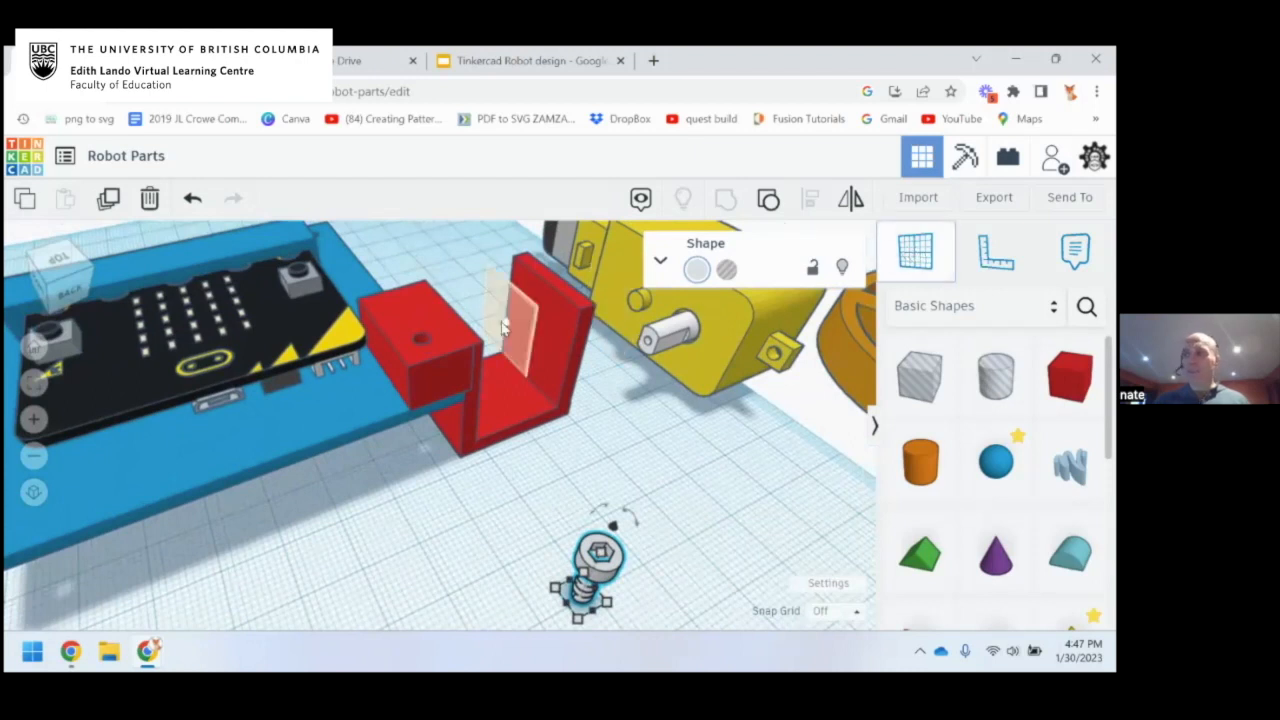
click(343, 395)
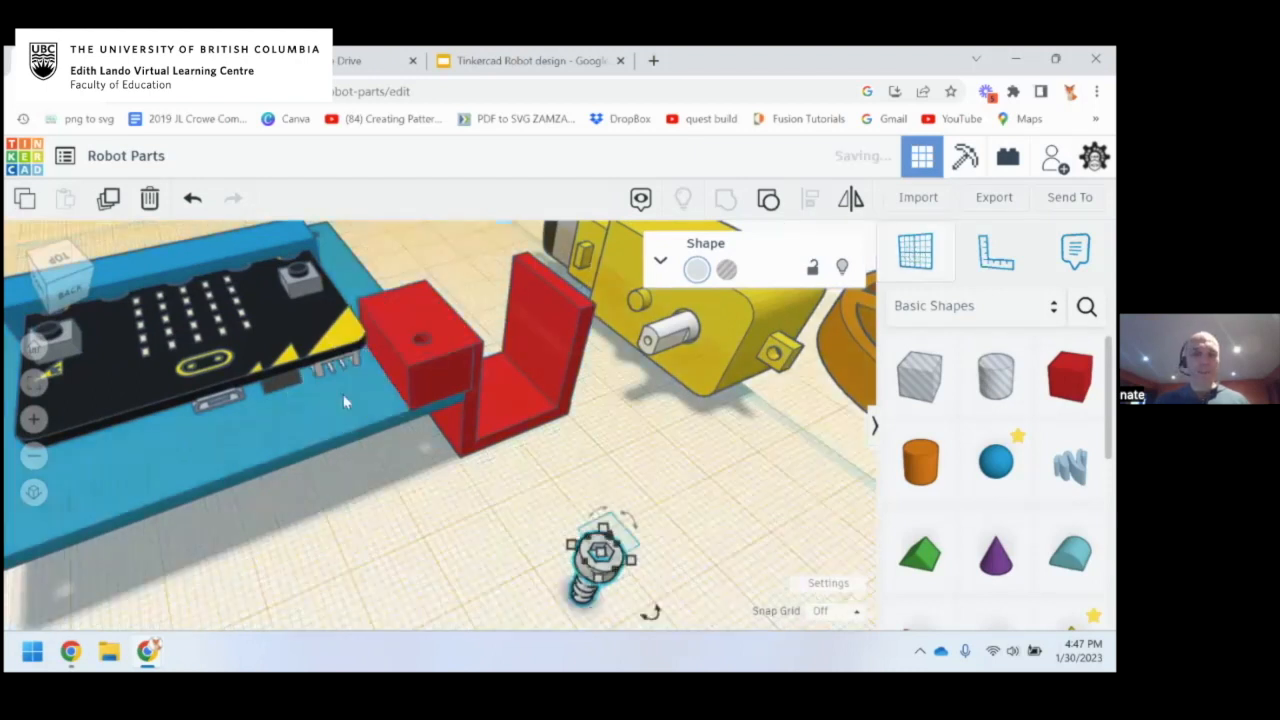
Move the screw in front of the red bracket and drop it onto the workplane at the height of the blue plate's top
right_drag(359, 394, 620, 500)
drag(625, 507, 514, 473)
key(d)
right_drag(483, 470, 537, 452)
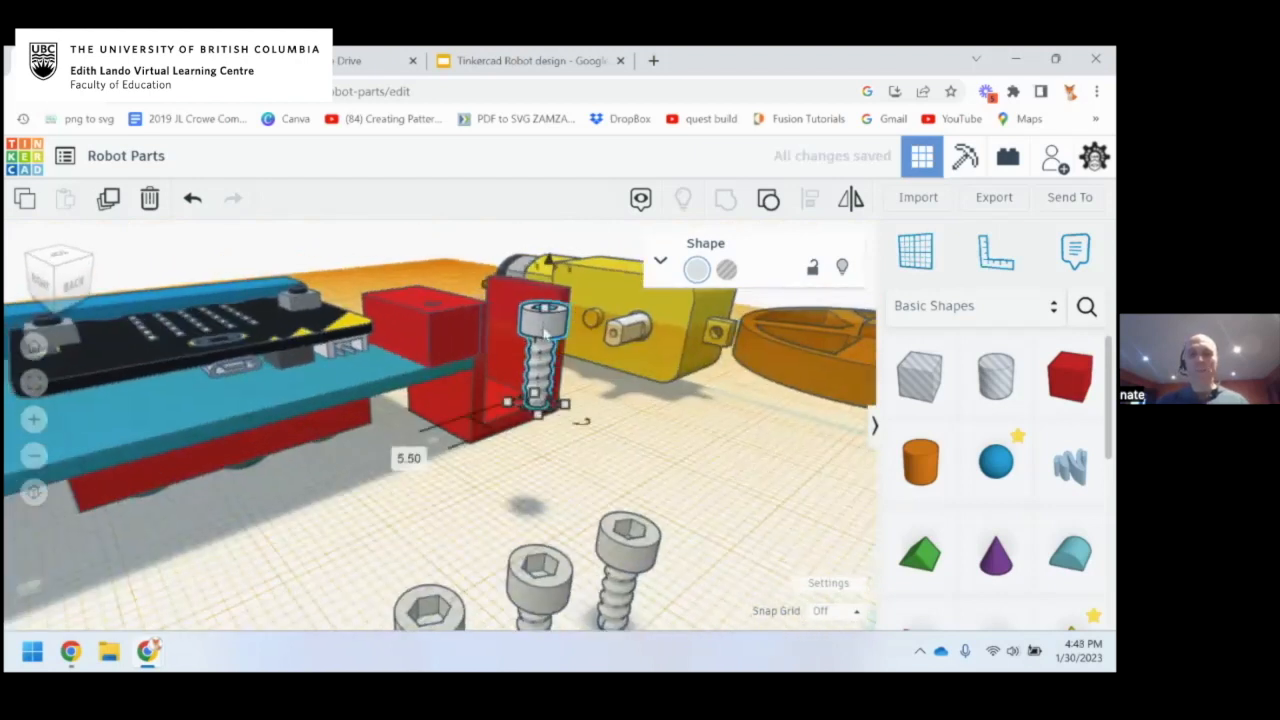
scroll(572, 340, down, 4)
middle_drag(690, 385, 608, 434)
right_drag(608, 434, 475, 455)
drag(458, 368, 440, 202)
right_drag(520, 430, 470, 414)
key(d)
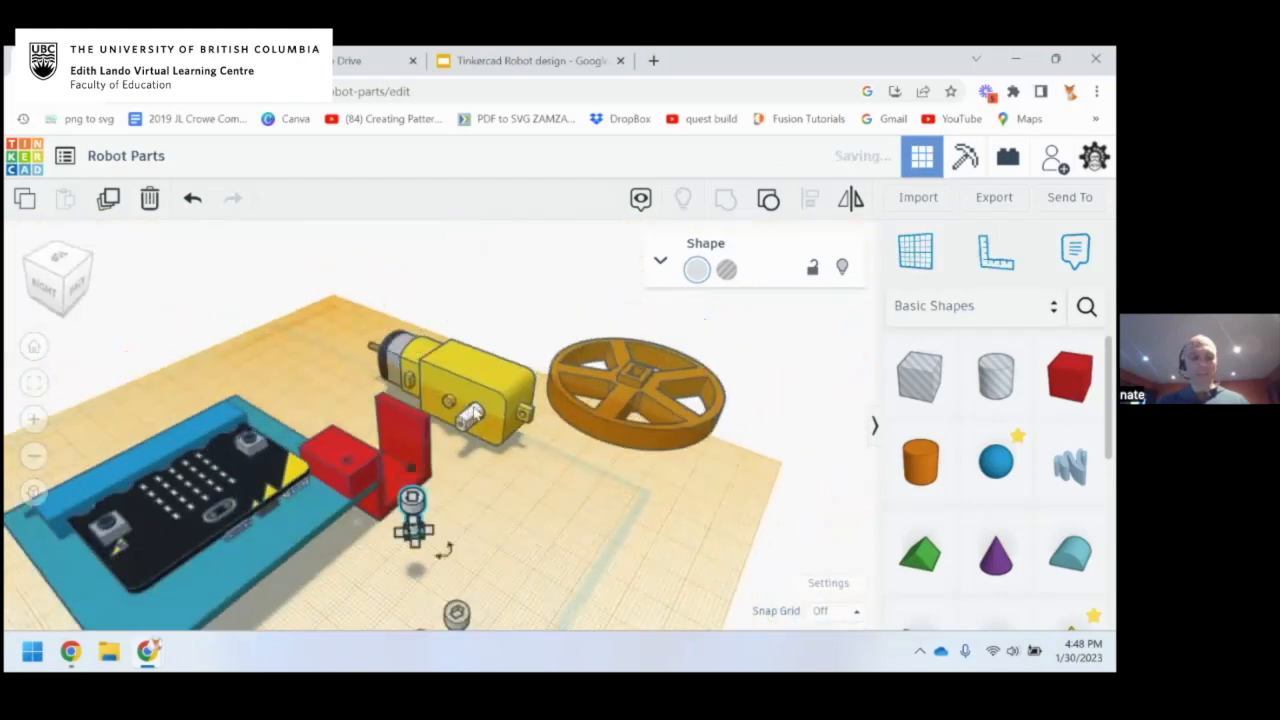
middle_drag(436, 524, 441, 412)
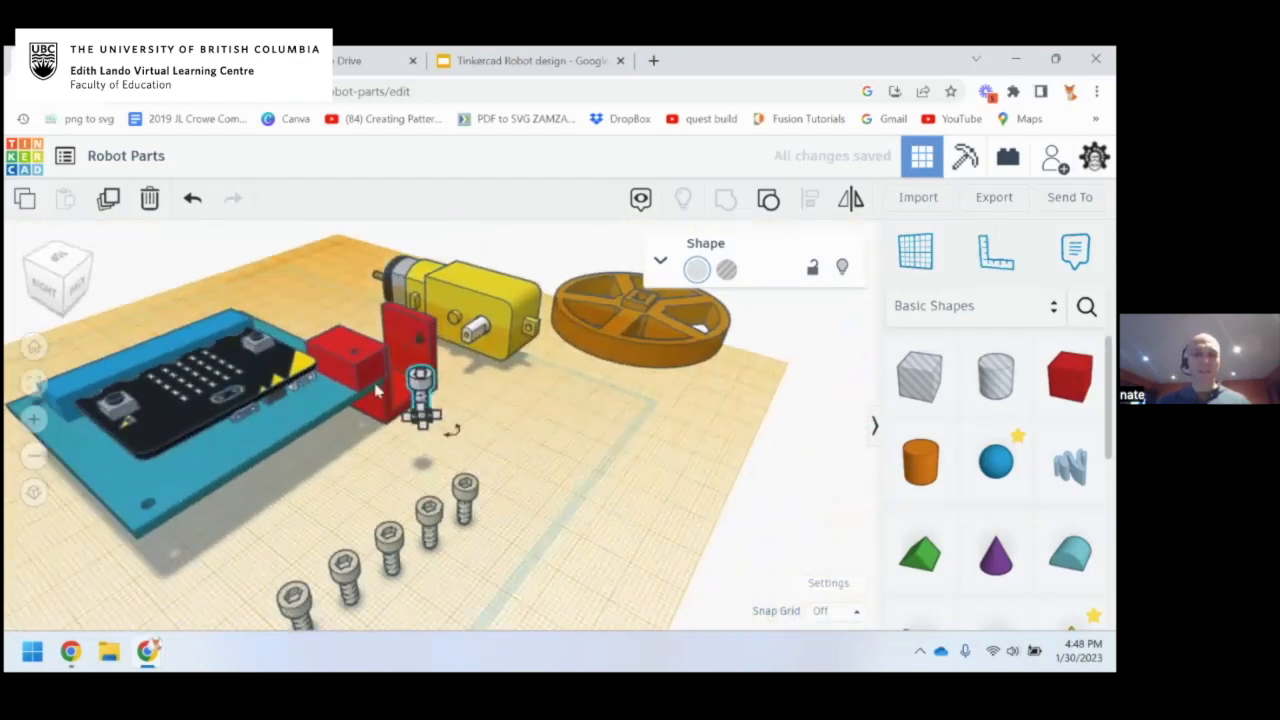
scroll(442, 440, up, 5)
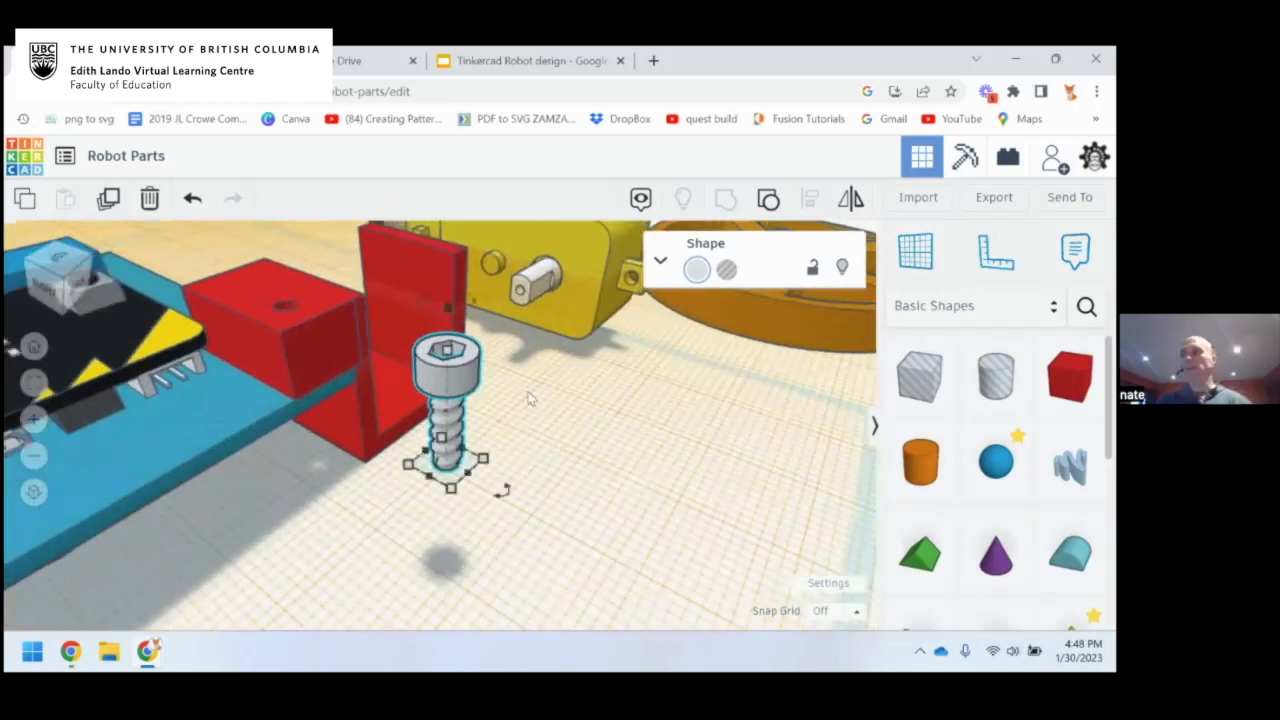
Try the screw in the hole of the bracket's block and raise it by about 1.38 mm
drag(446, 405, 283, 317)
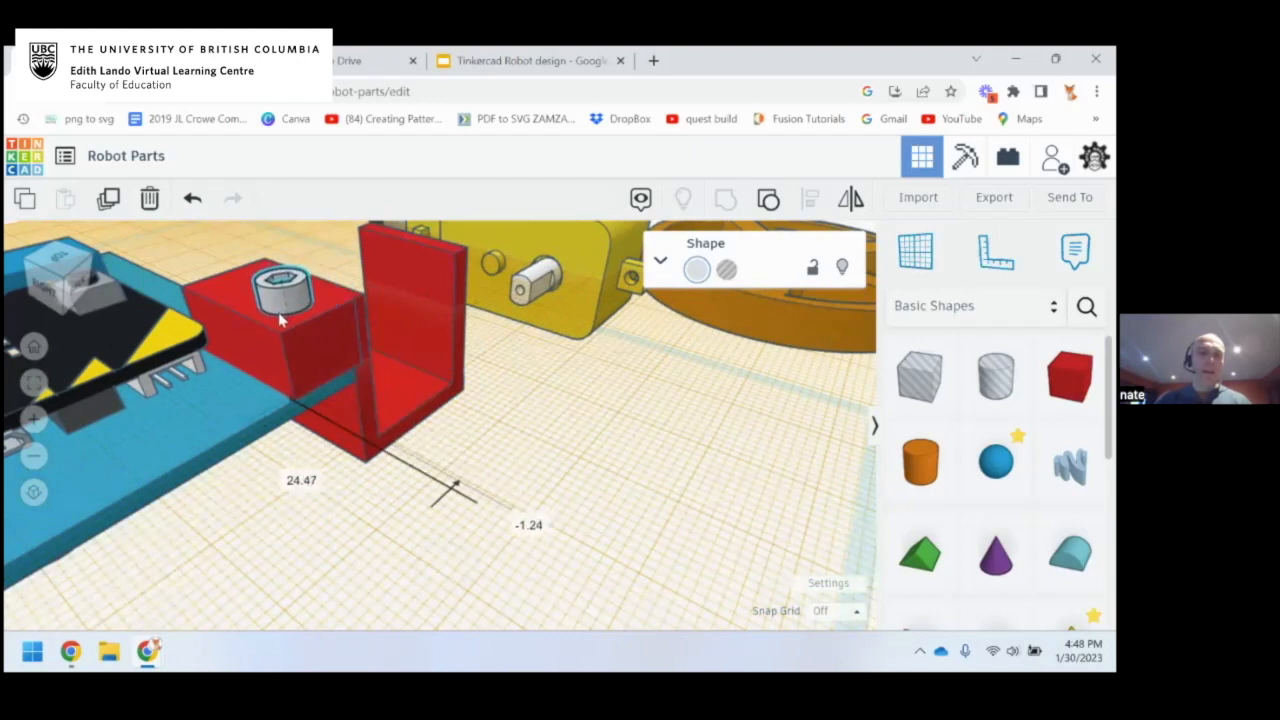
drag(280, 318, 281, 318)
right_drag(378, 356, 482, 415)
right_drag(381, 382, 443, 440)
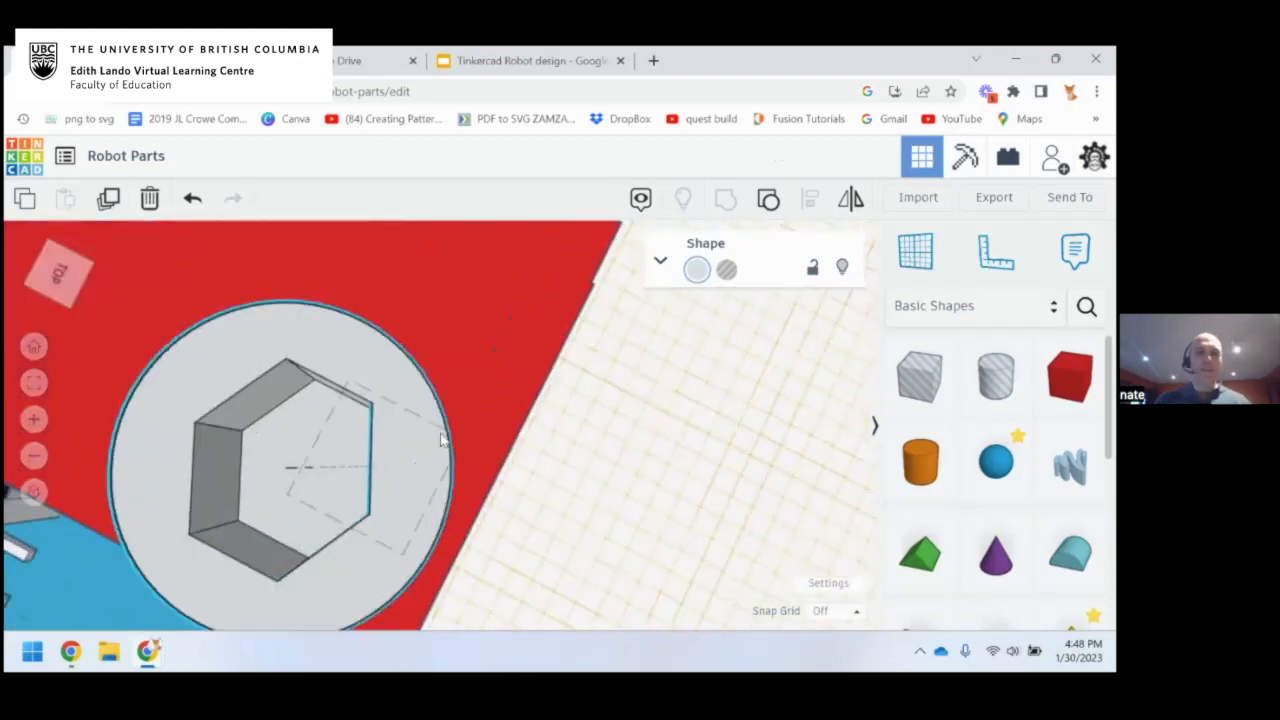
scroll(443, 355, down, 5)
right_drag(443, 355, 284, 300)
drag(277, 263, 277, 234)
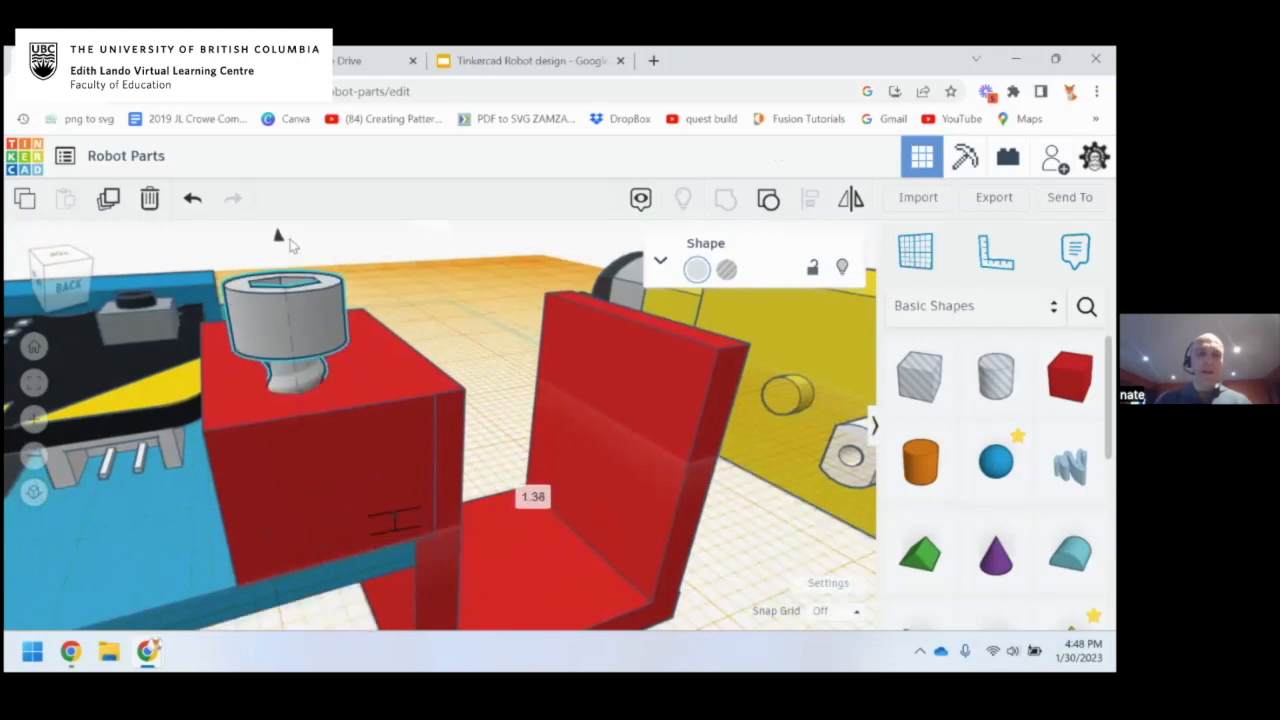
Move the screw back out of the block onto the free area beside the bracket
click(367, 381)
mouse_move(368, 393)
right_down()
mouse_move(405, 412)
mouse_move(363, 398)
right_up()
scroll(391, 417, down, 2)
drag(325, 390, 575, 428)
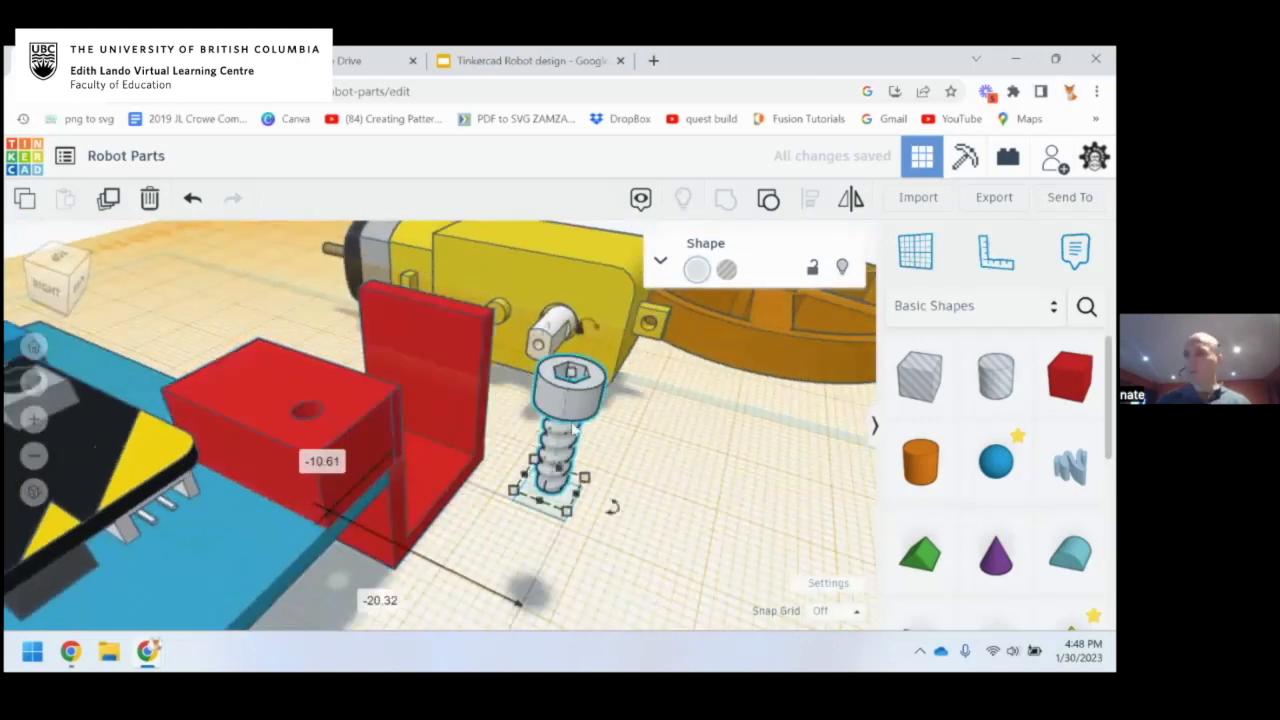
Place a hole box over the bracket's screw-hole block and raise it about 3.91 mm above the plate workplane
right_drag(572, 428, 506, 442)
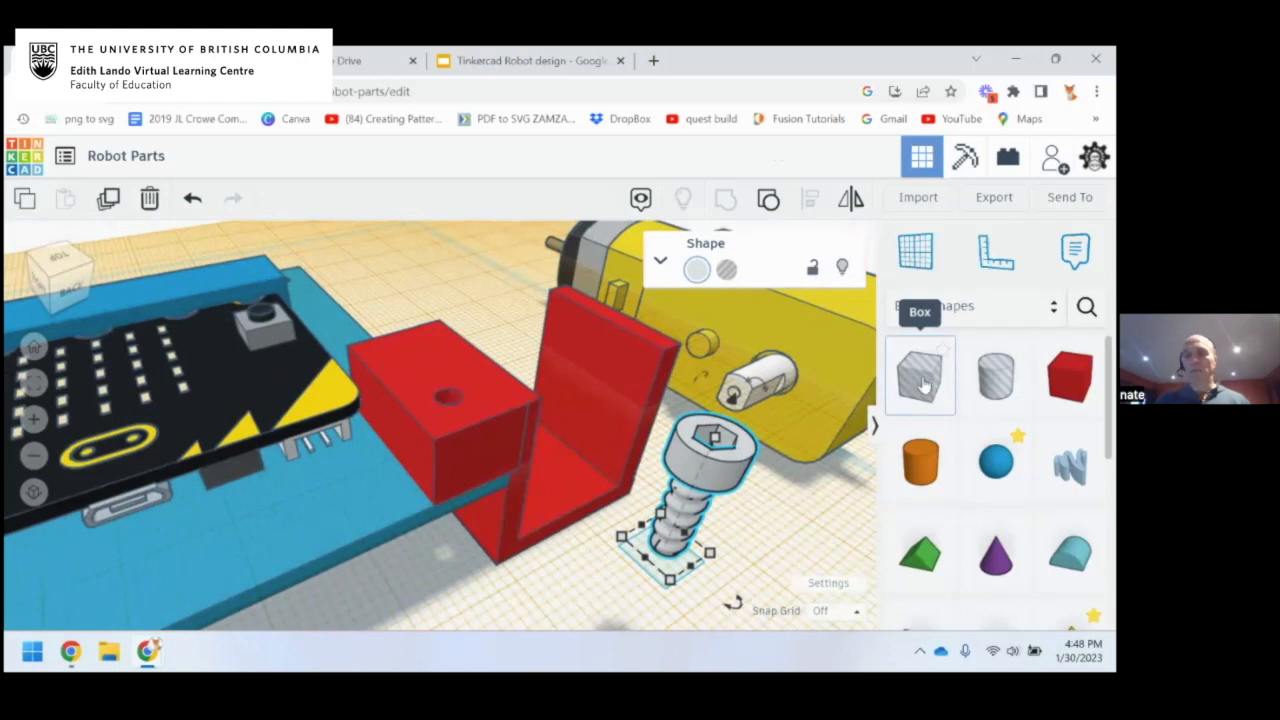
drag(928, 375, 450, 427)
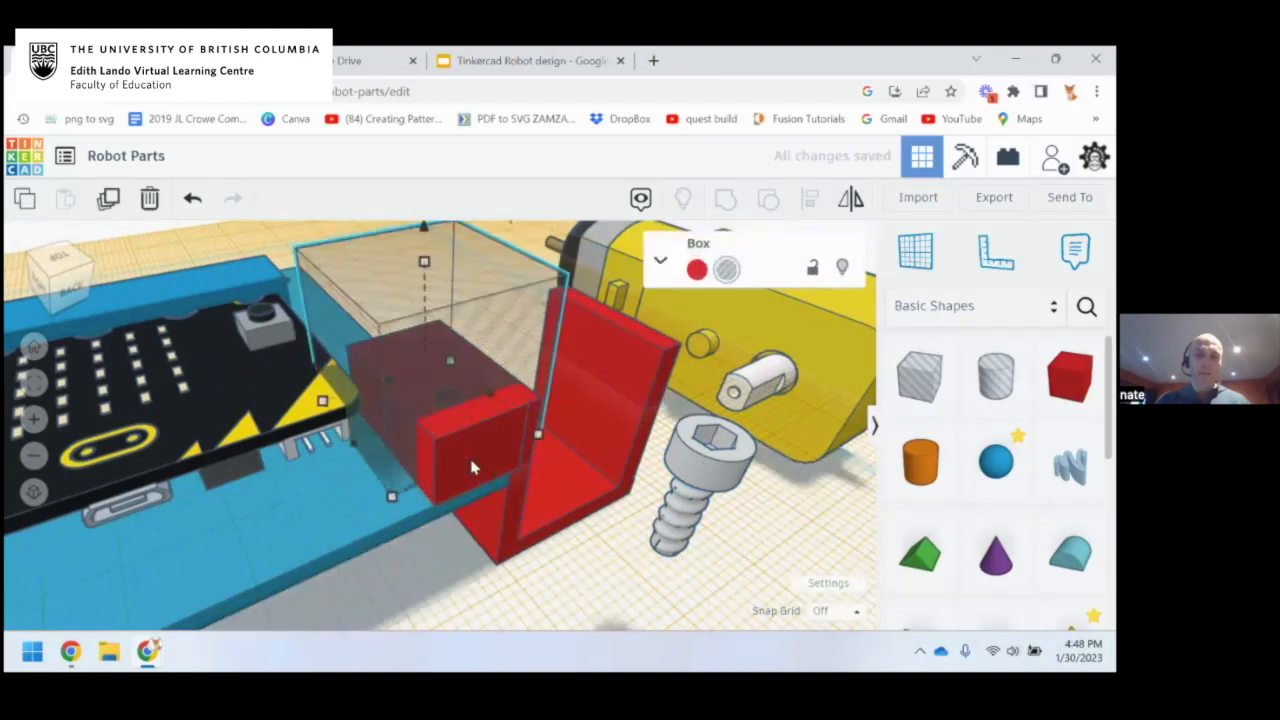
drag(474, 471, 428, 489)
right_drag(428, 489, 462, 300)
drag(427, 297, 428, 256)
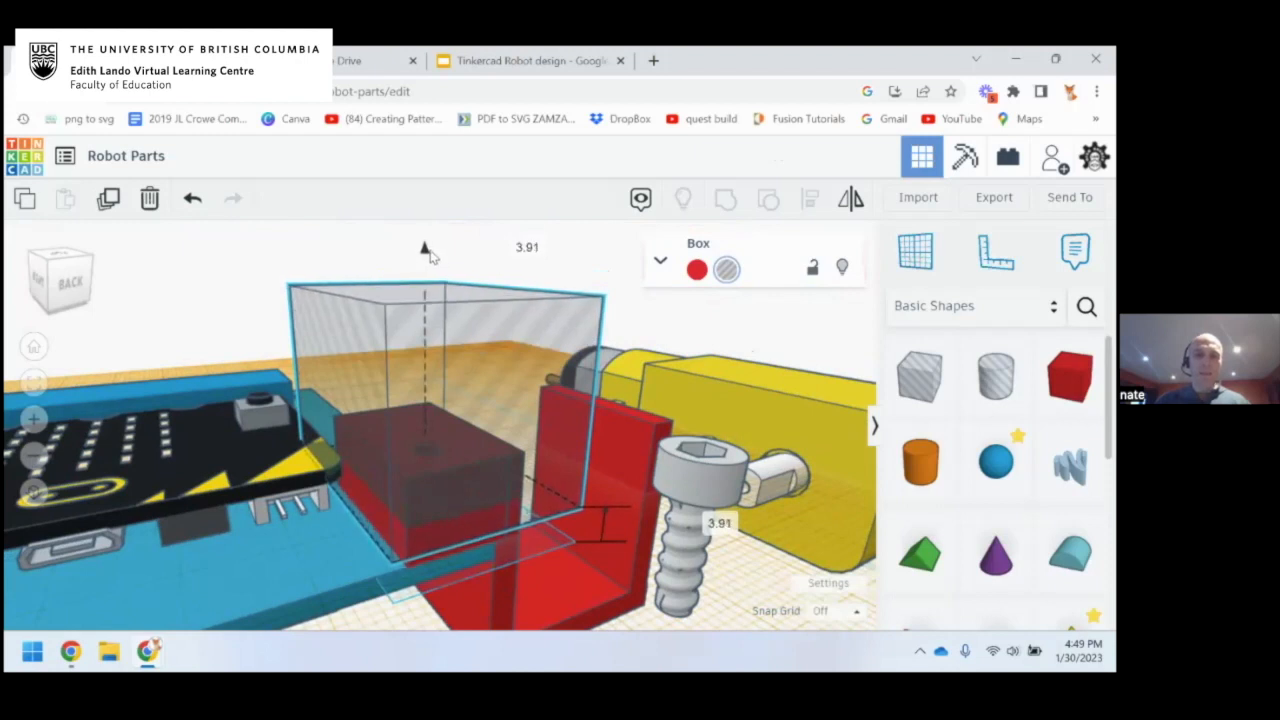
right_drag(479, 431, 497, 396)
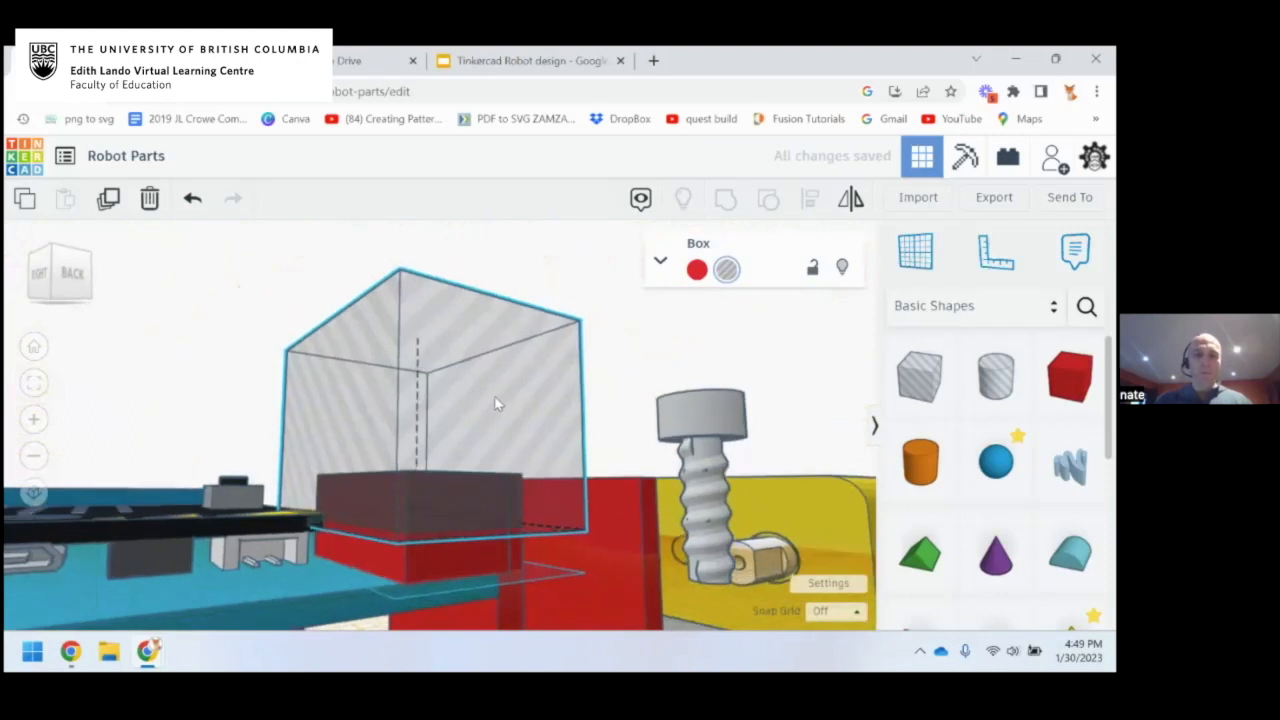
Group the hole box with the red bracket to cut away the upper part of its screw-hole block
shift+click(443, 557)
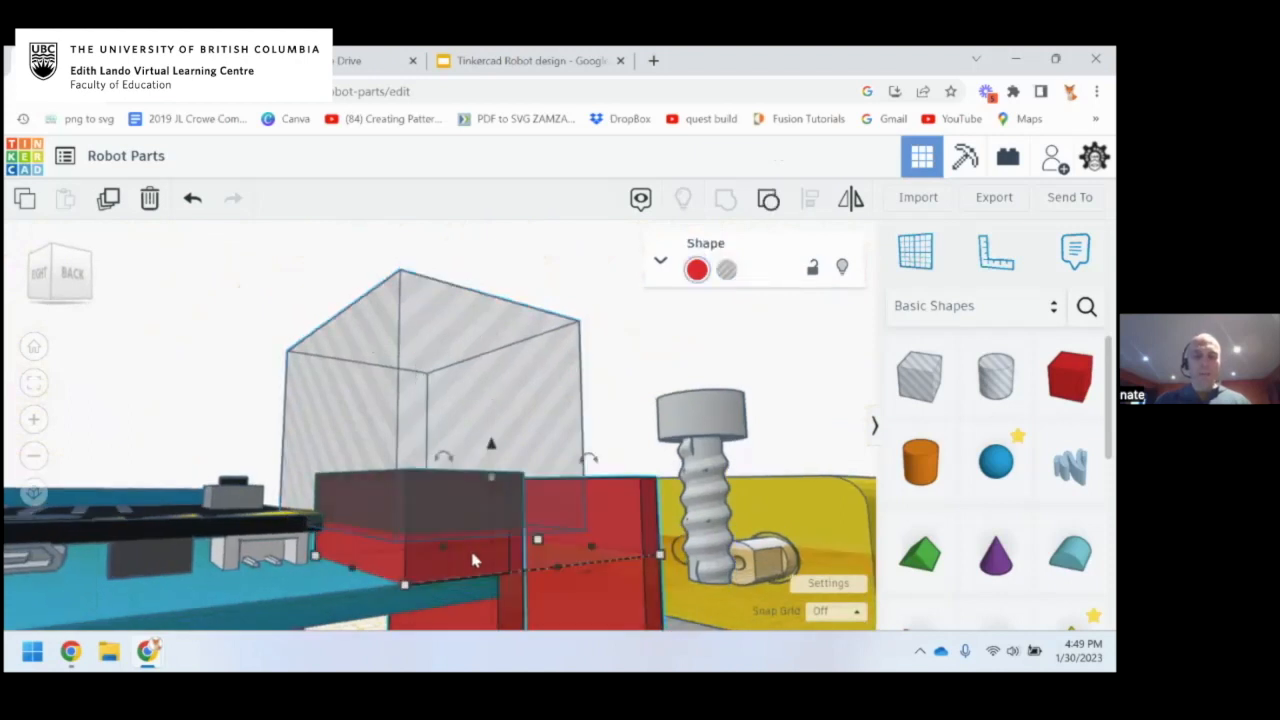
shift+click(478, 415)
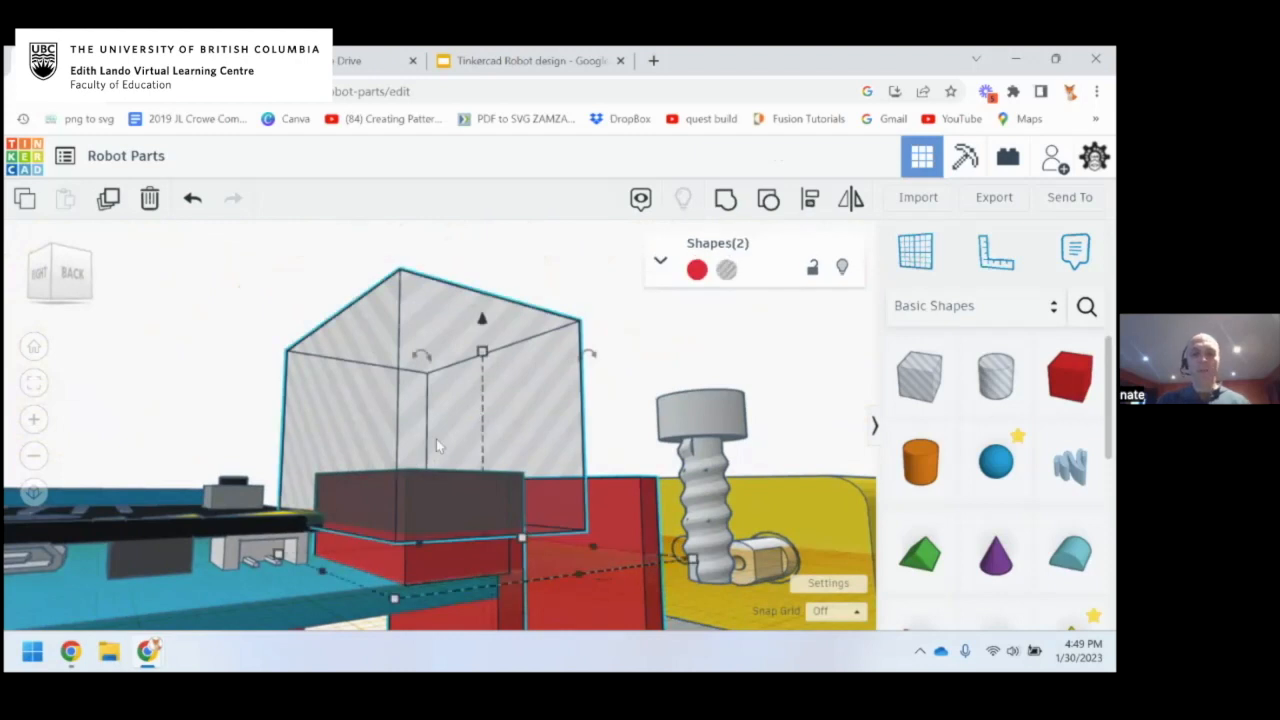
click(727, 200)
right_drag(477, 383, 530, 443)
Move the screw over the thinned block's hole and lower it by about 4.04 mm so it passes through the blue plate
click(667, 414)
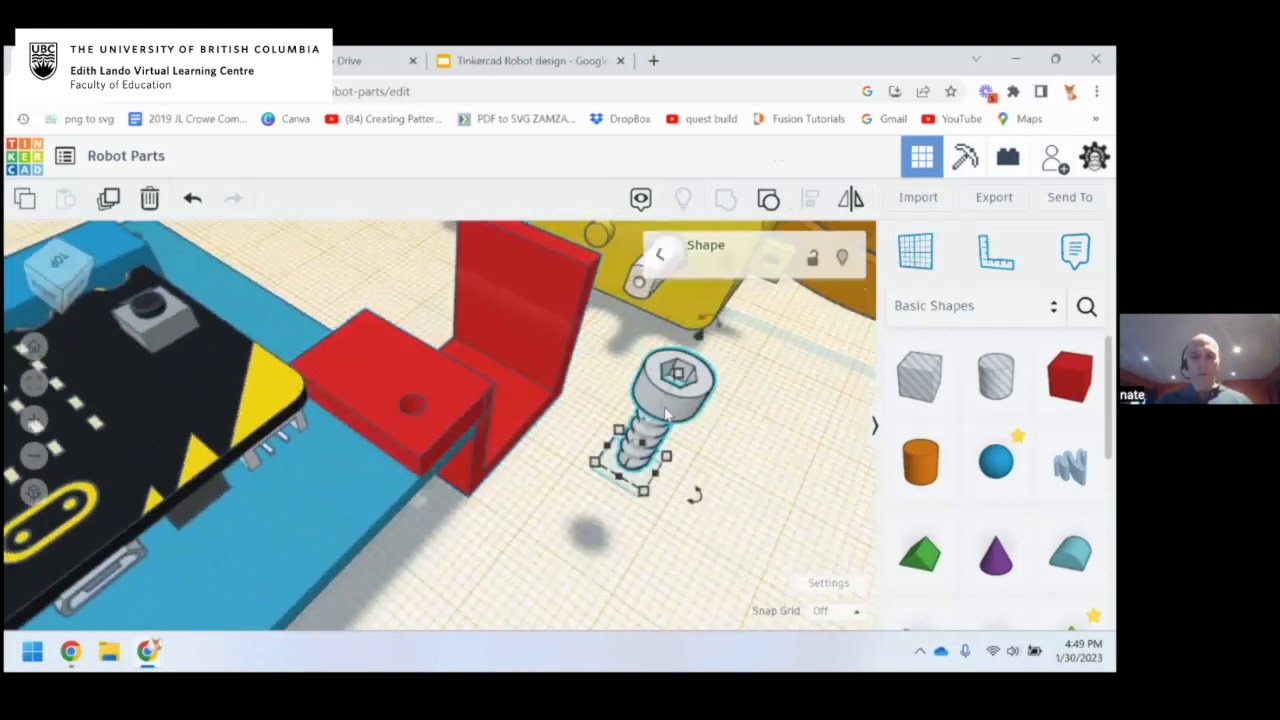
right_drag(678, 427, 650, 378)
drag(650, 378, 403, 374)
drag(396, 330, 396, 365)
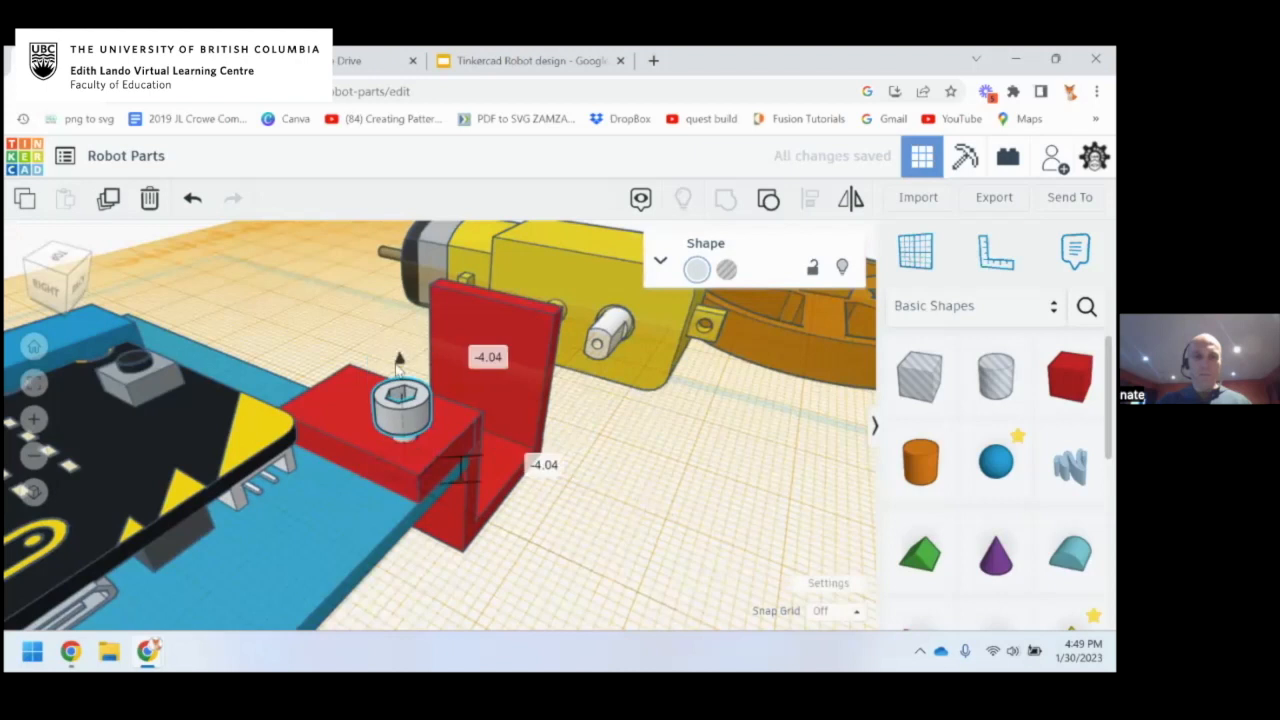
right_drag(400, 378, 396, 480)
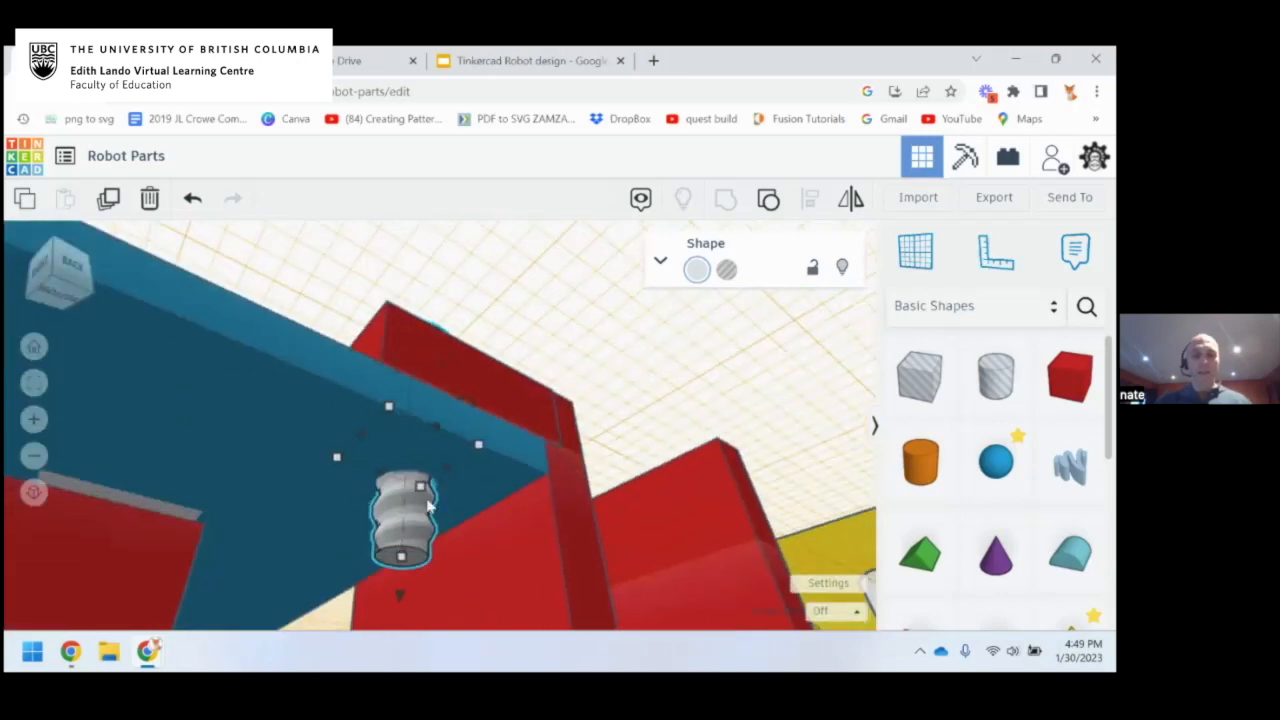
right_drag(398, 483, 395, 523)
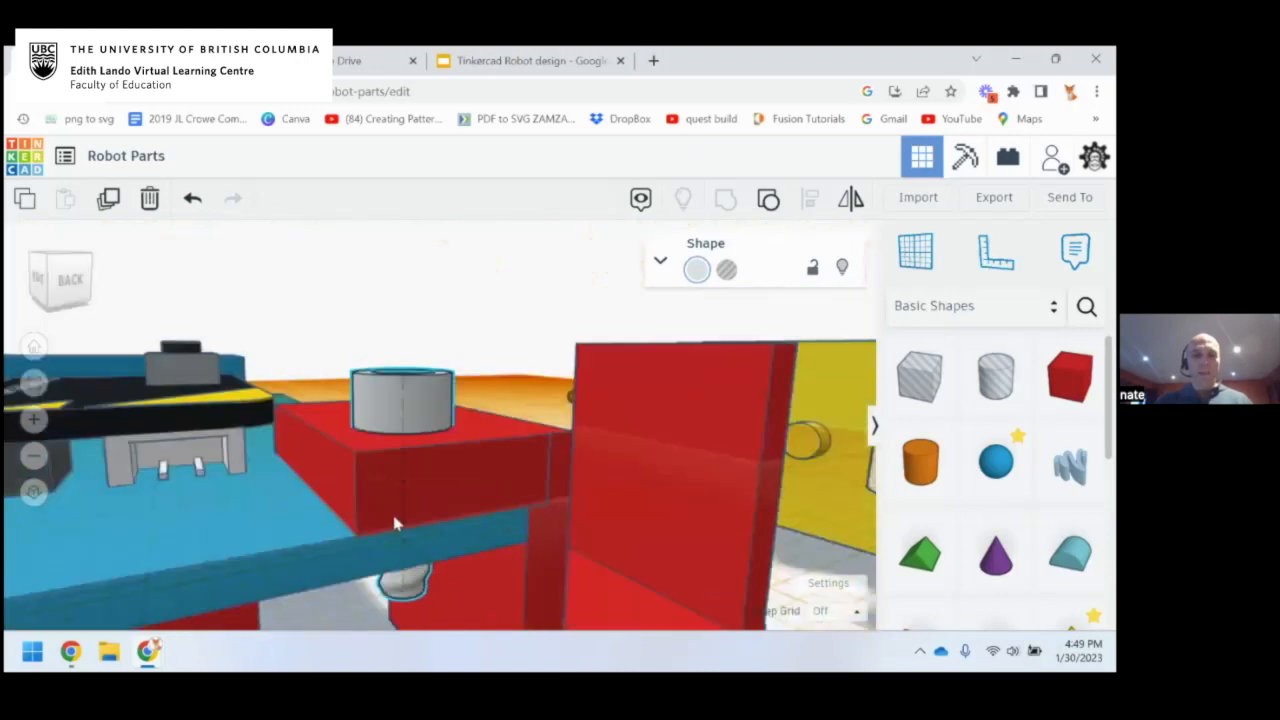
Move the Hobby Gearmotor back into the red bracket beside the blue plate
right_drag(395, 523, 515, 428)
click(520, 425)
drag(520, 425, 484, 488)
right_drag(655, 497, 357, 420)
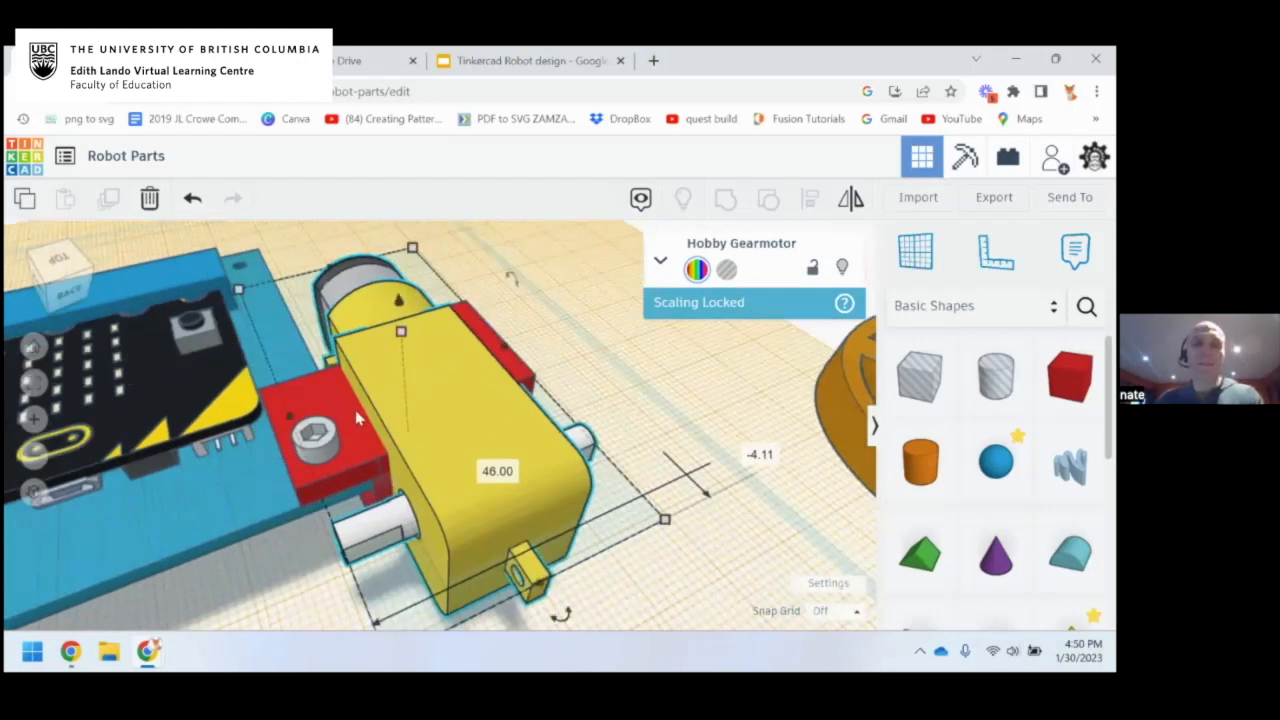
Move the red bracket clear of the gearmotor, view the export options for the selected shape, and close them without downloading
right_drag(357, 438, 518, 410)
drag(534, 392, 820, 325)
right_drag(671, 451, 187, 407)
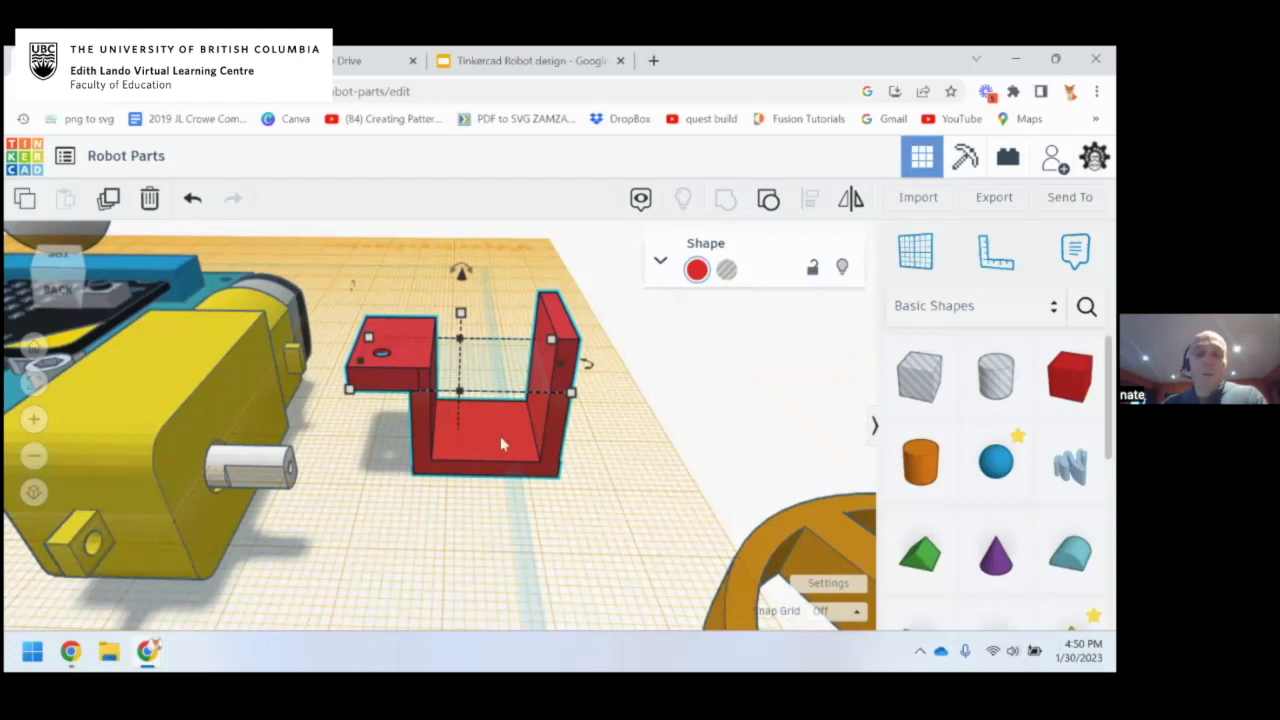
click(994, 199)
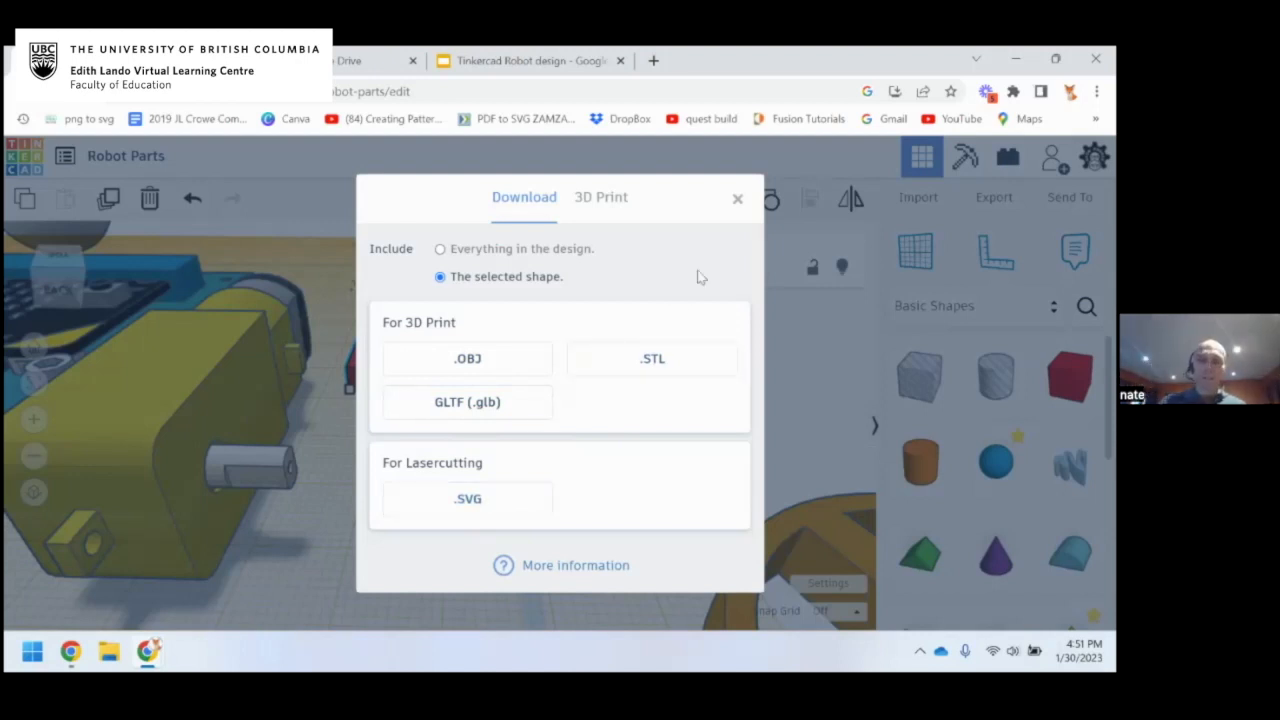
click(737, 199)
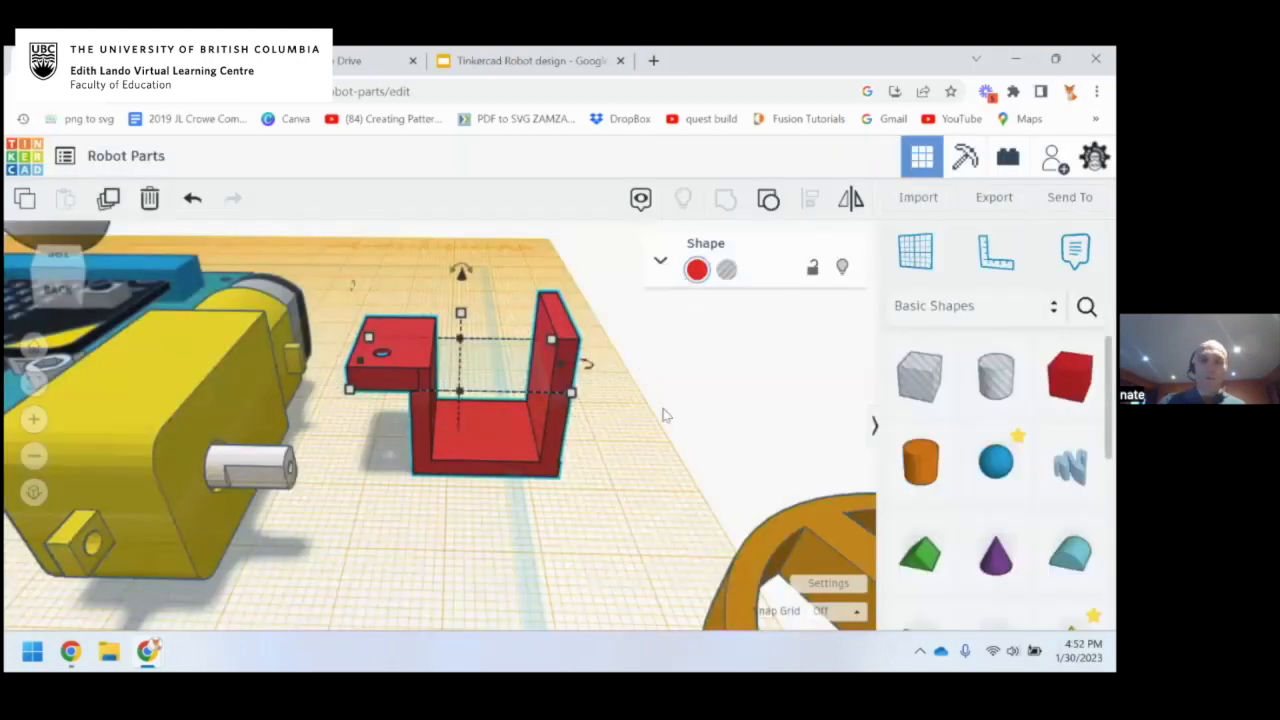
Shift the separated red bracket slightly, and undo both bracket moves to put it back around the gearmotor
drag(478, 445, 598, 469)
key(ctrl+z)
key(ctrl+z)
right_drag(377, 497, 688, 438)
right_drag(345, 460, 514, 369)
scroll(434, 428, down, 5)
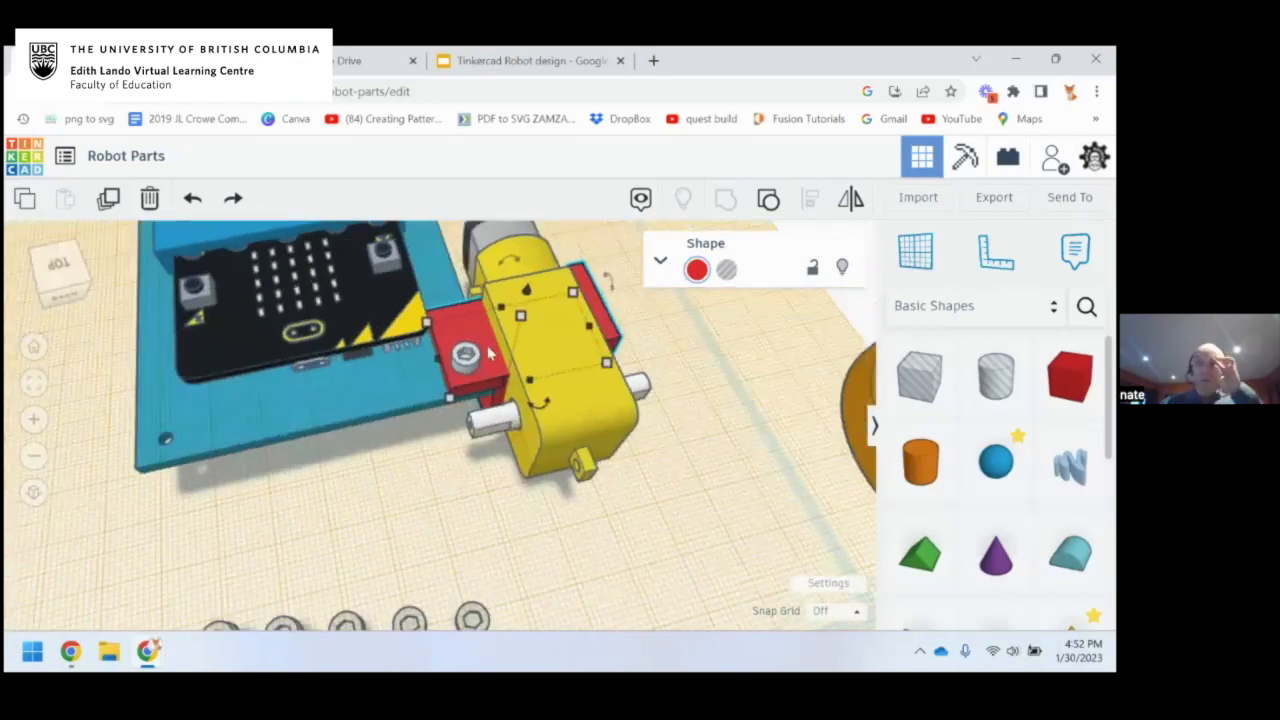
Return the workplane to the base grid beneath the robot parts
right_drag(611, 466, 465, 438)
right_drag(279, 440, 283, 415)
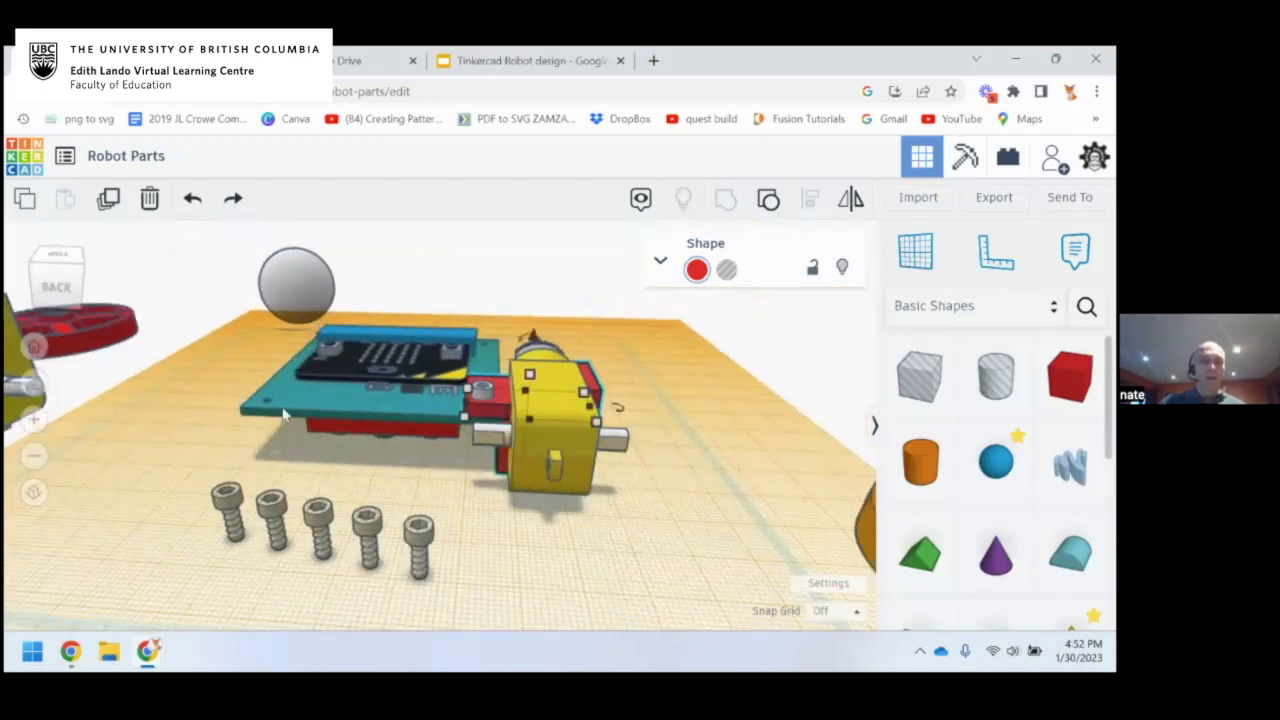
click(916, 256)
click(460, 508)
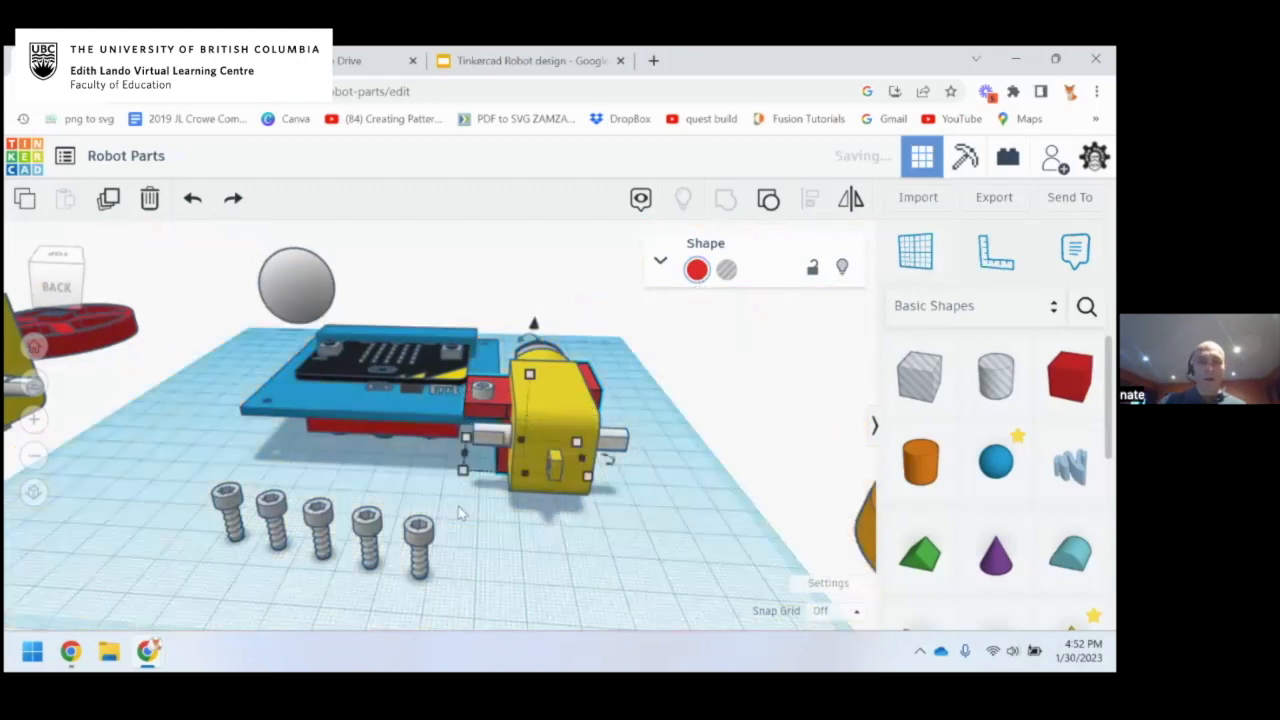
Duplicate the red motor bracket in place and set the snap grid to 1.0 mm
right_drag(506, 506, 604, 497)
middle_drag(604, 497, 495, 465)
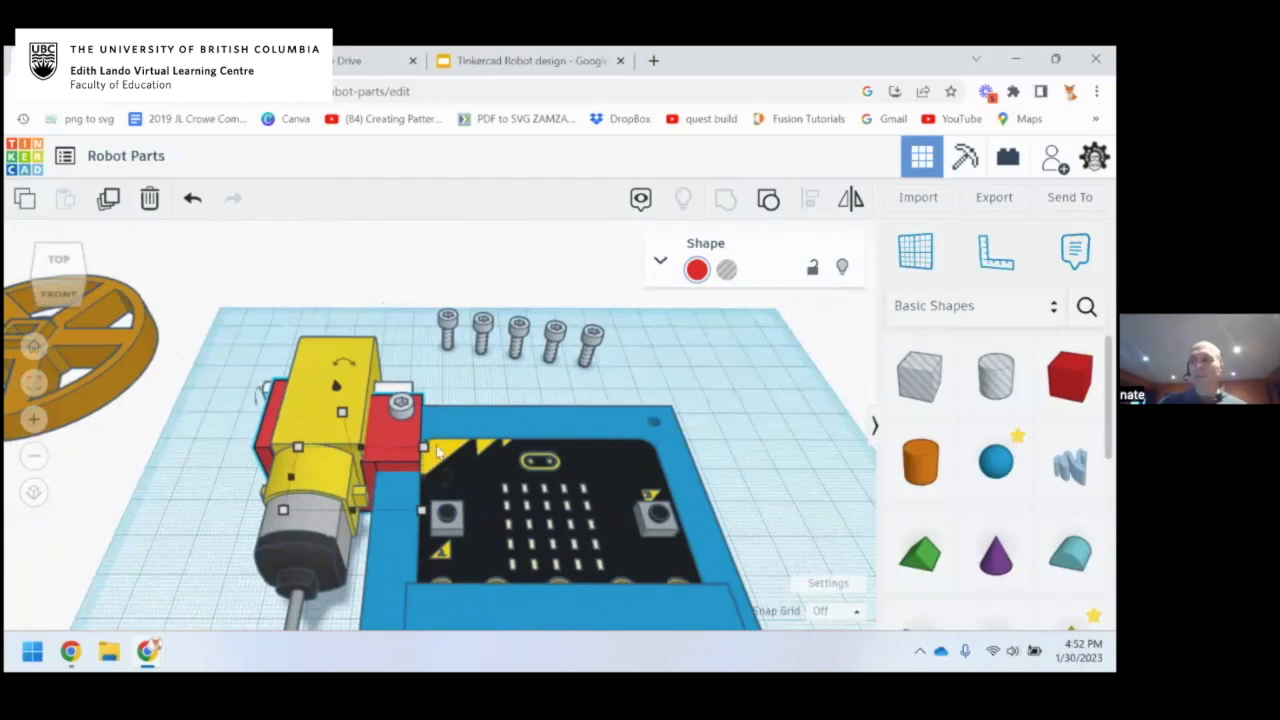
right_drag(438, 453, 466, 433)
middle_drag(466, 429, 572, 367)
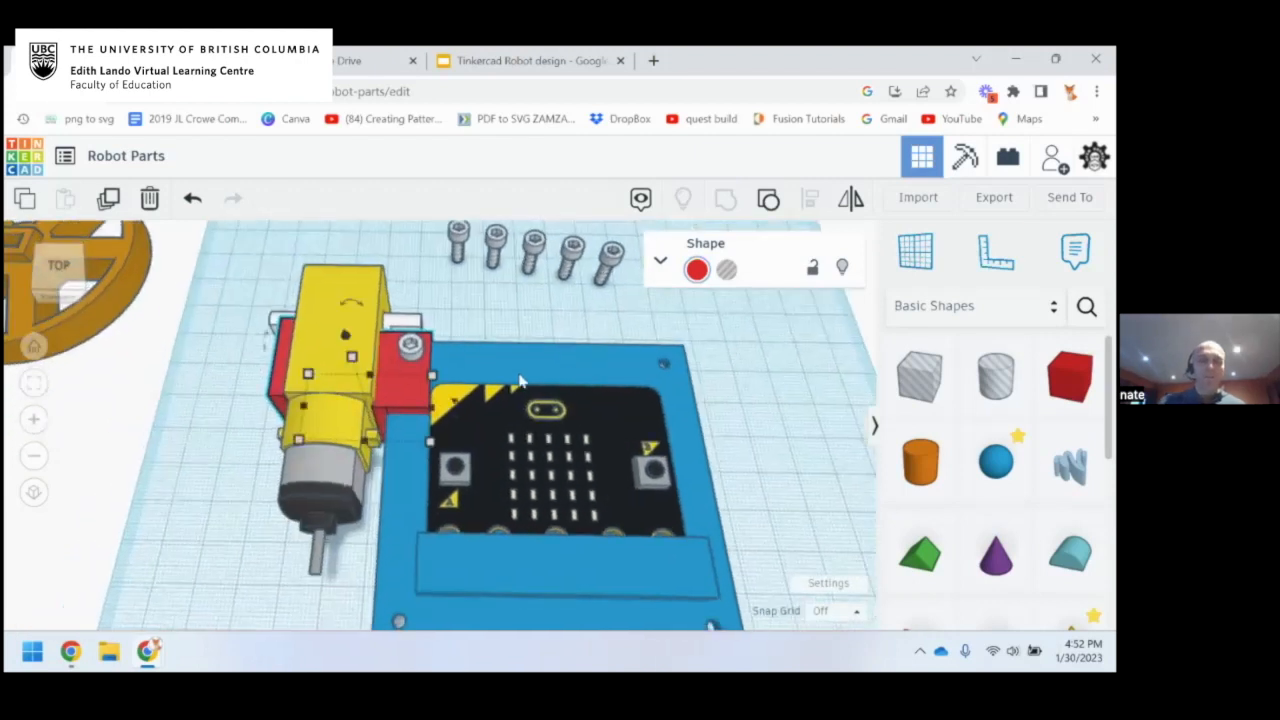
right_drag(480, 316, 509, 303)
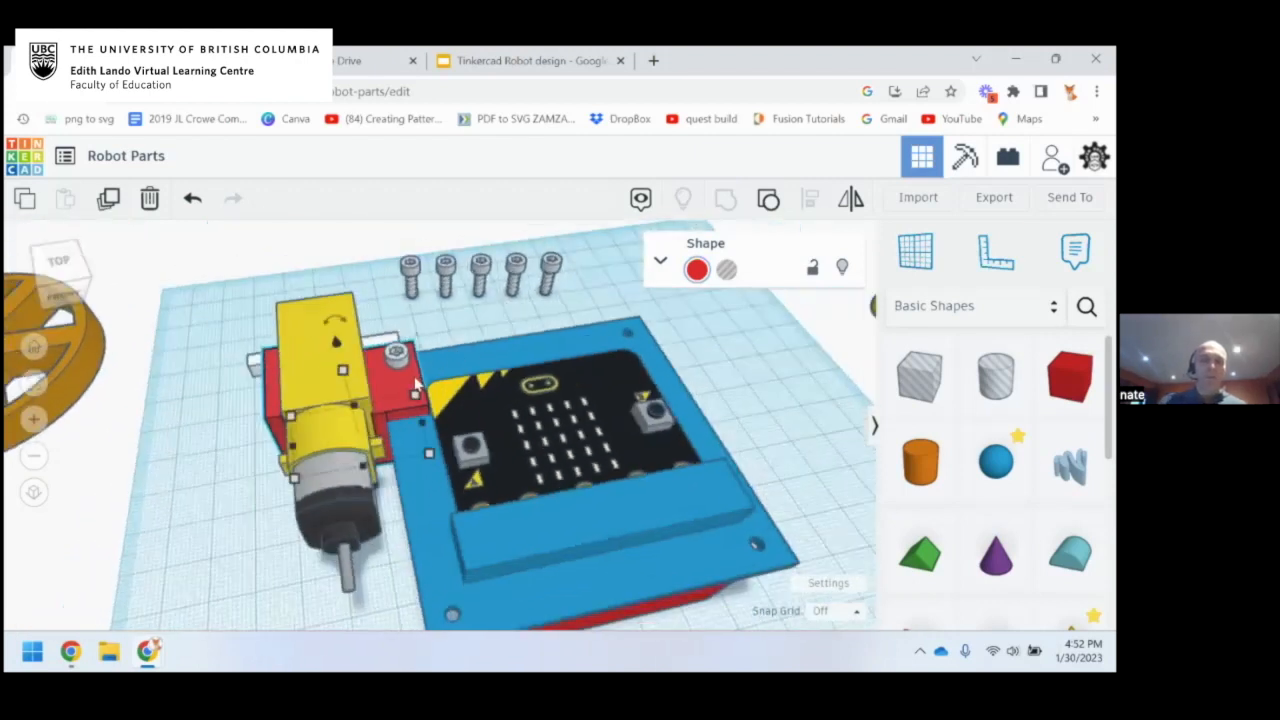
click(444, 338)
click(406, 393)
click(109, 198)
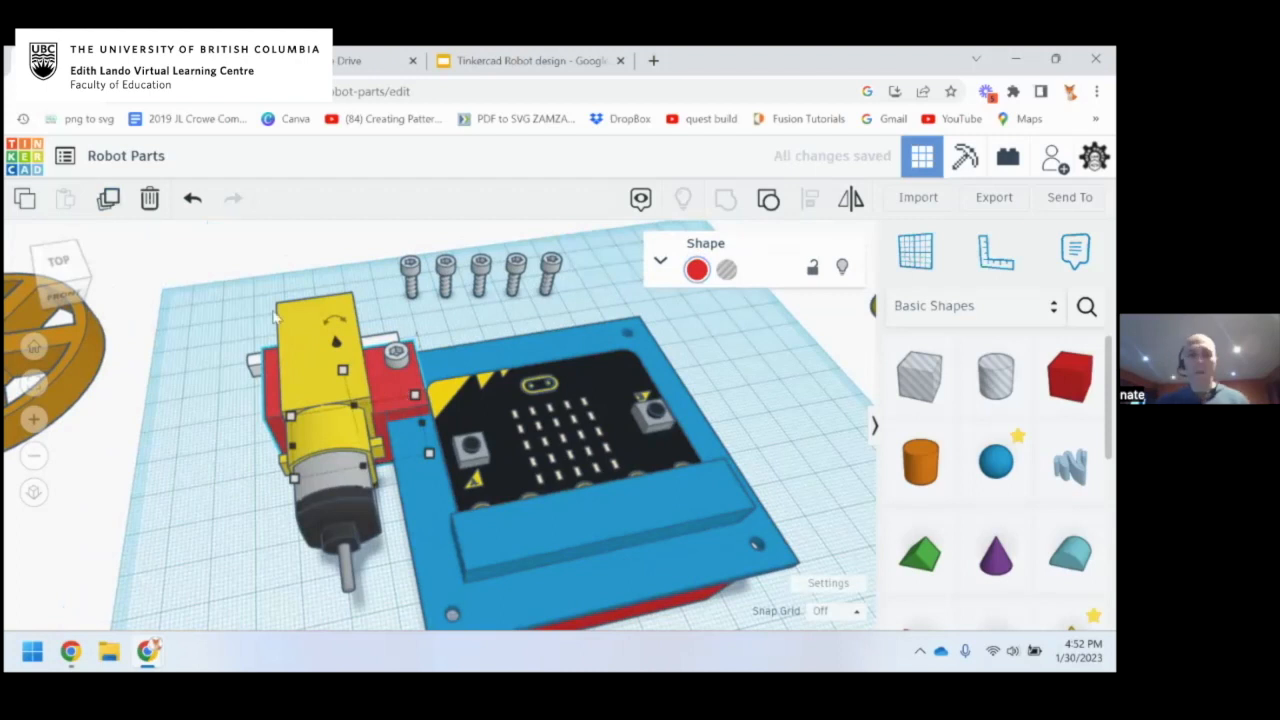
click(835, 618)
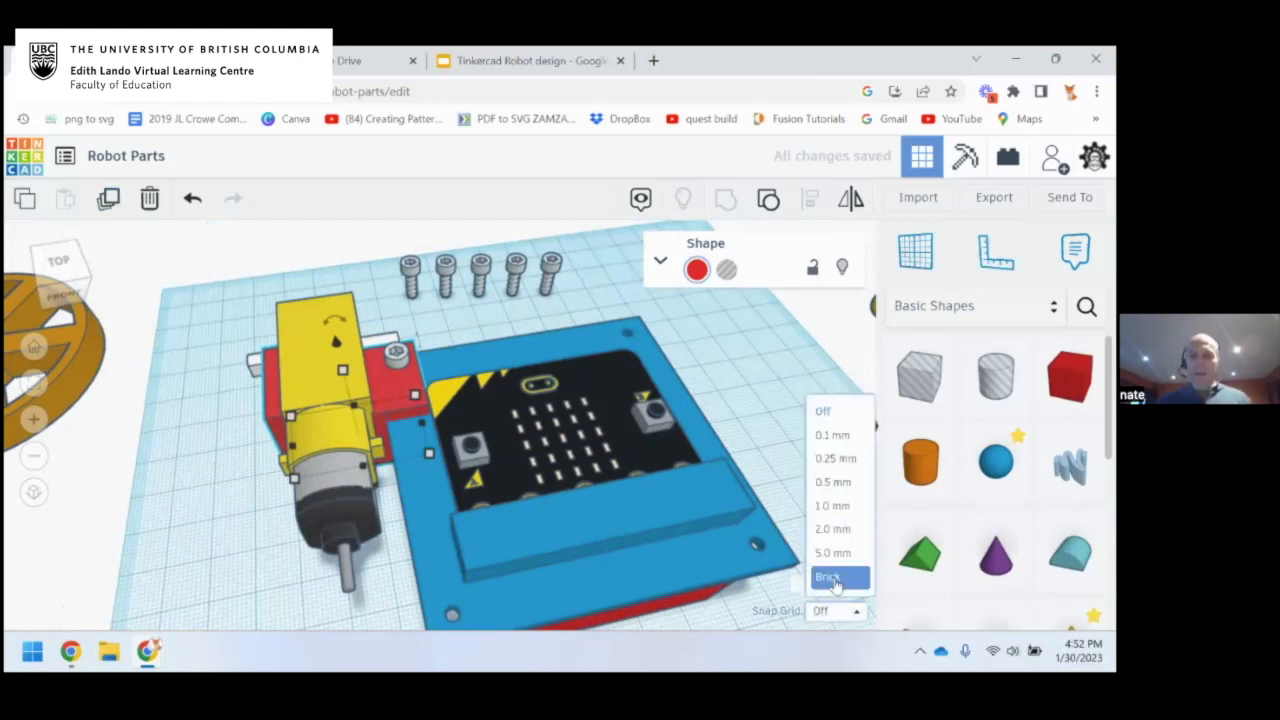
click(830, 508)
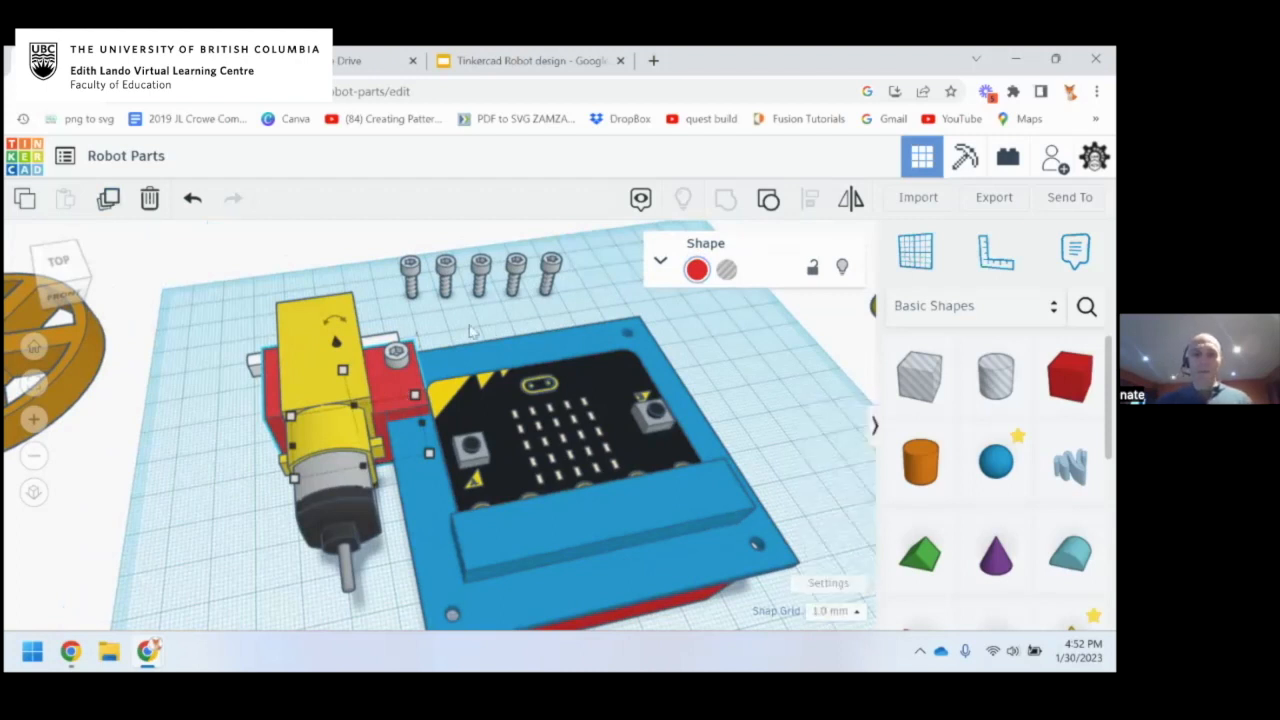
Move the duplicate bracket straight across the blue plate to its opposite side, and hide the shapes library to widen the workspace
key(shift+Right)
key(shift+Right)
key(shift+Right)
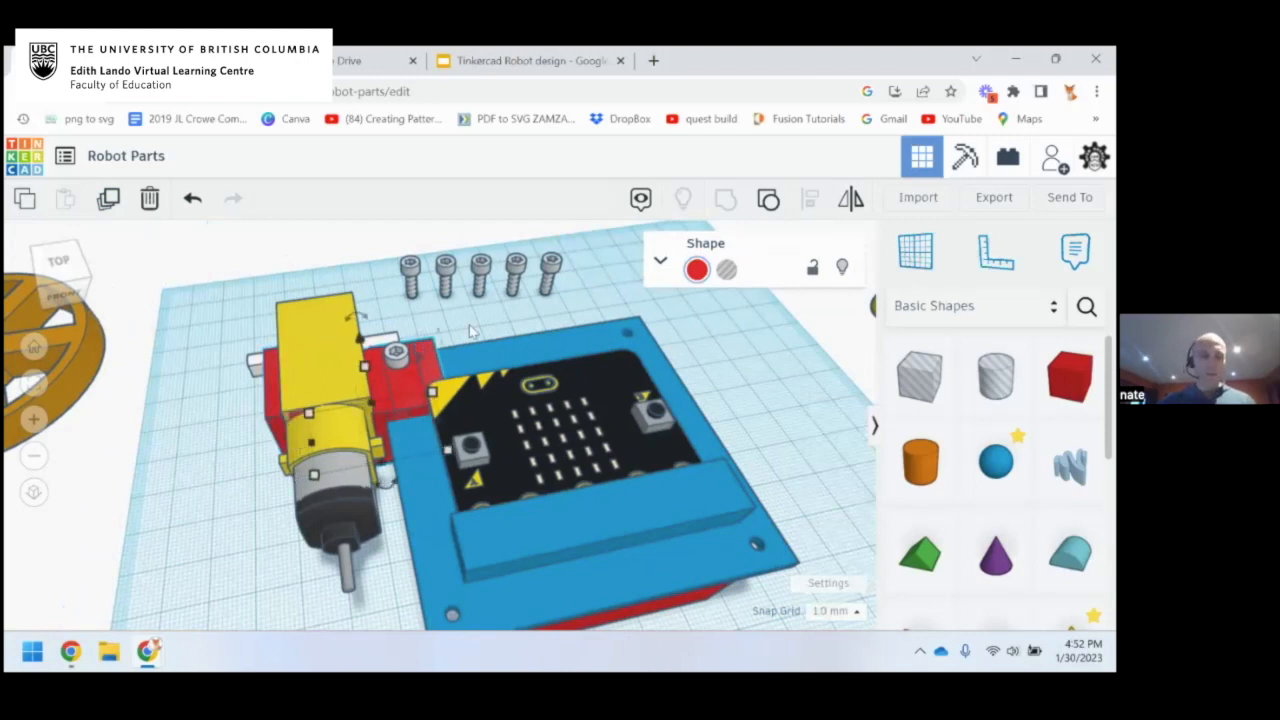
key(shift+Right)
key(shift+Right)
key(shift+Right)
key(shift+Right)
key(shift+Right)
key(shift+Right)
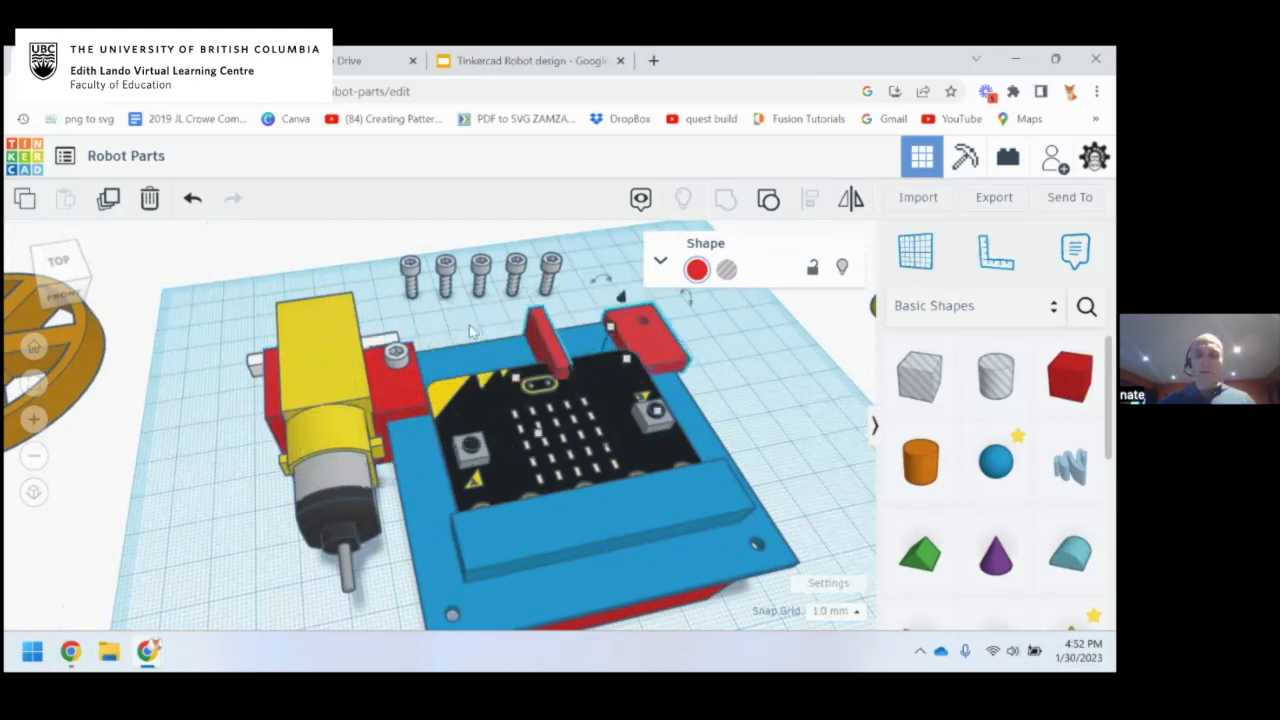
key(shift+Right)
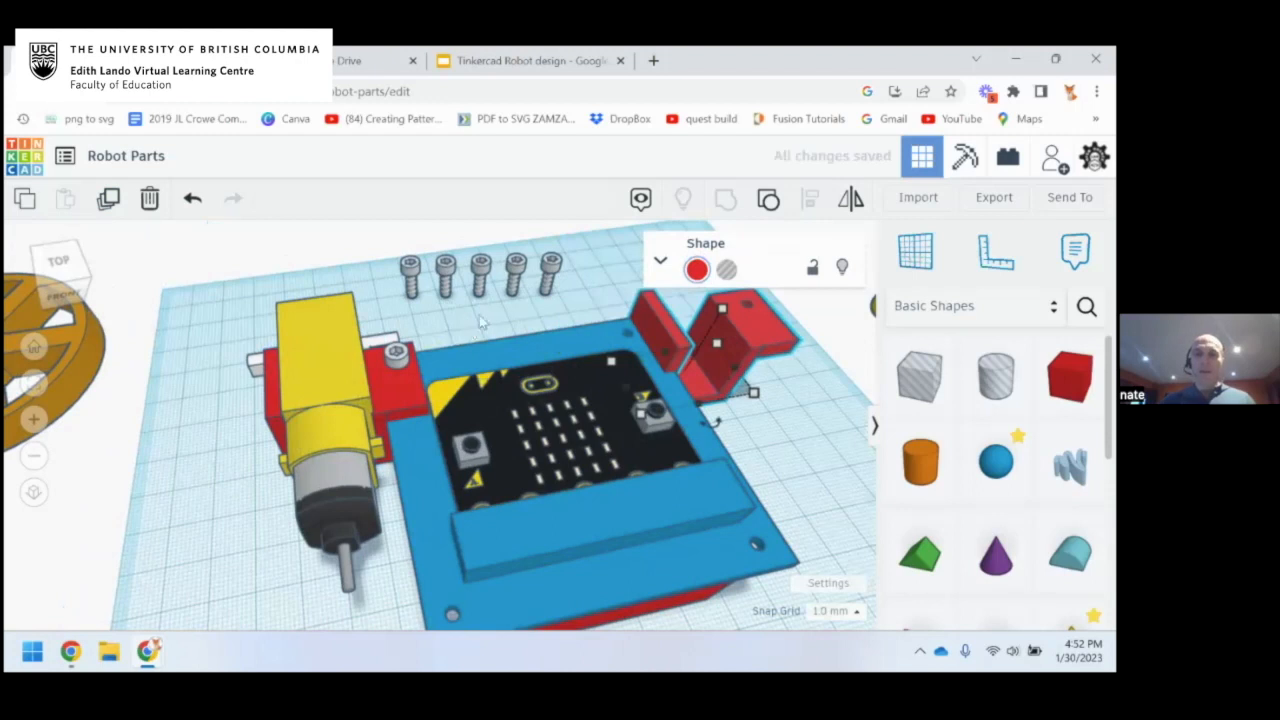
right_drag(577, 397, 350, 420)
right_drag(506, 423, 514, 374)
click(876, 428)
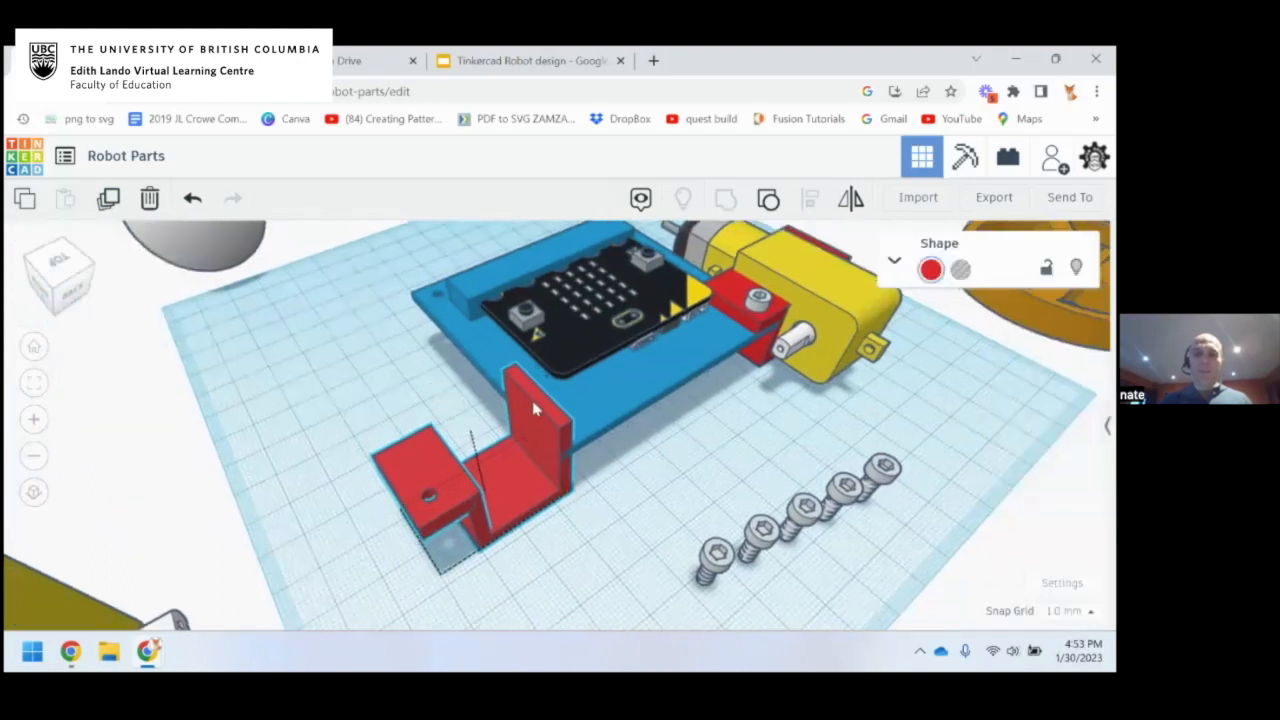
Rotate the duplicate bracket half a turn and move its screw tab onto the blue plate's opposite edge
scroll(533, 538, up, 3)
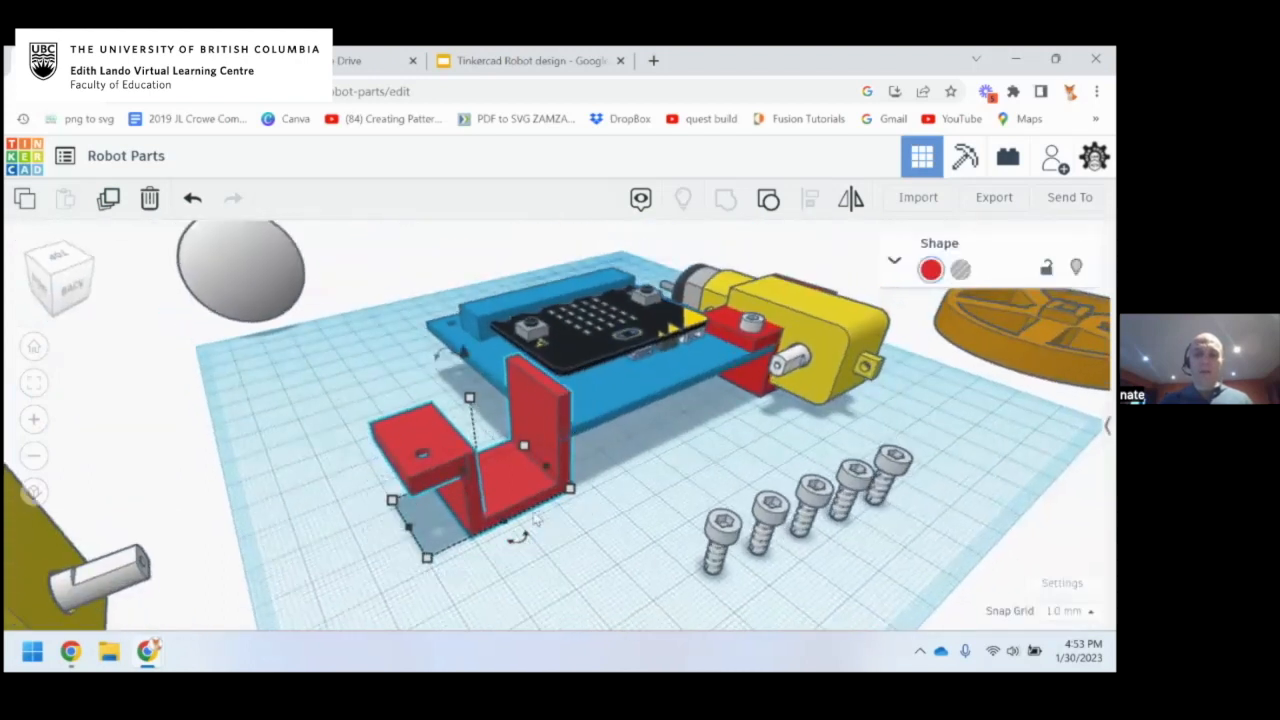
mouse_move(530, 540)
drag(520, 540, 459, 481)
right_drag(636, 474, 535, 497)
drag(489, 450, 520, 442)
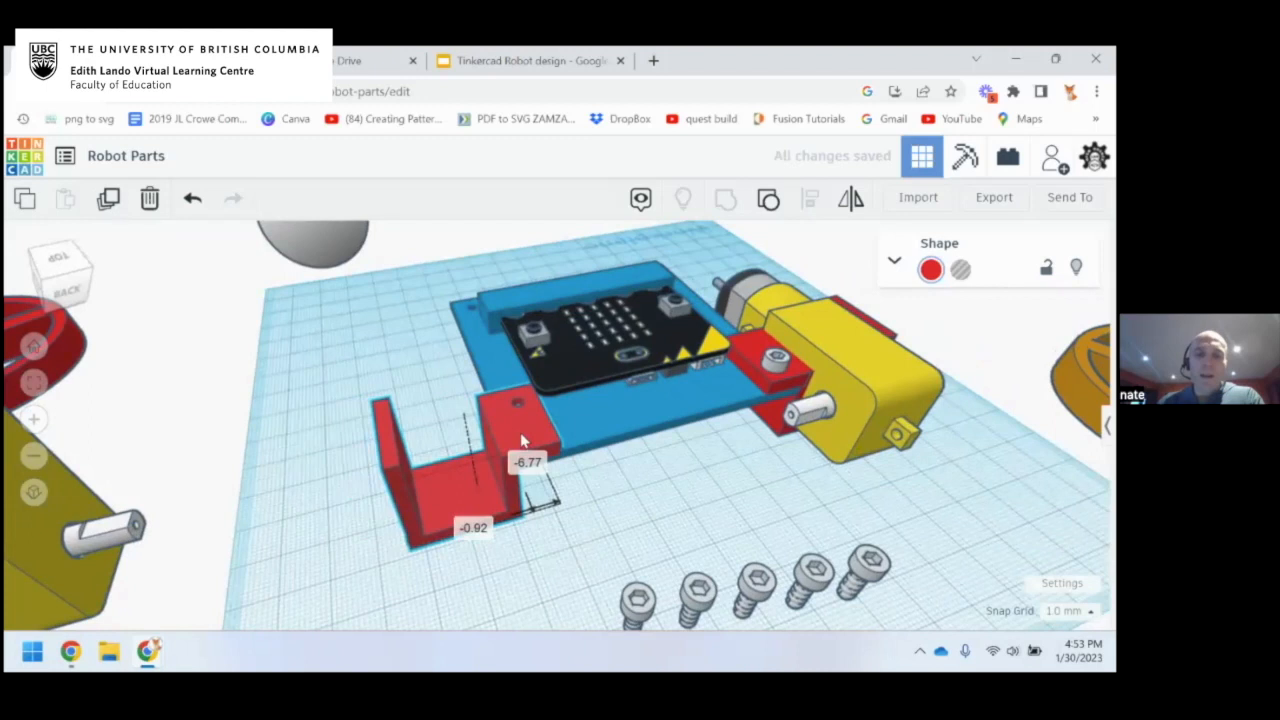
scroll(562, 445, up, 6)
right_drag(563, 447, 535, 461)
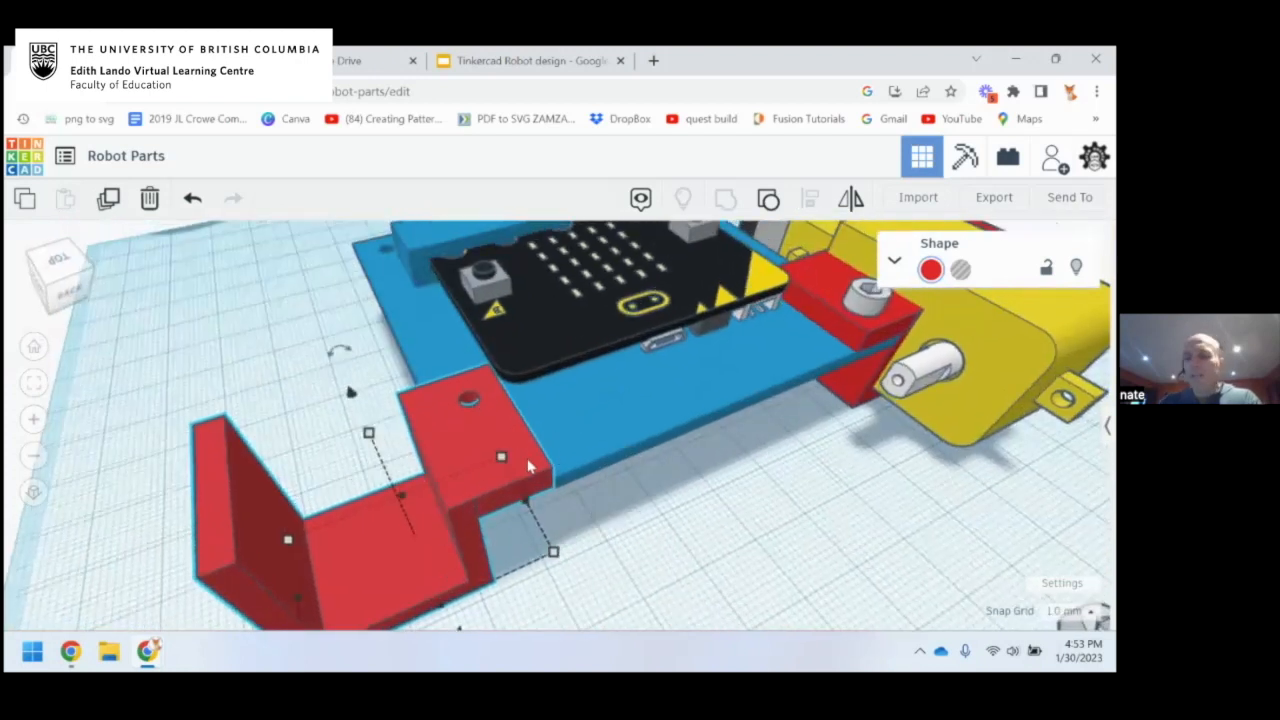
Delete the rotated duplicate bracket and duplicate the original screwed-on red bracket in place
key(Delete)
right_drag(530, 468, 614, 445)
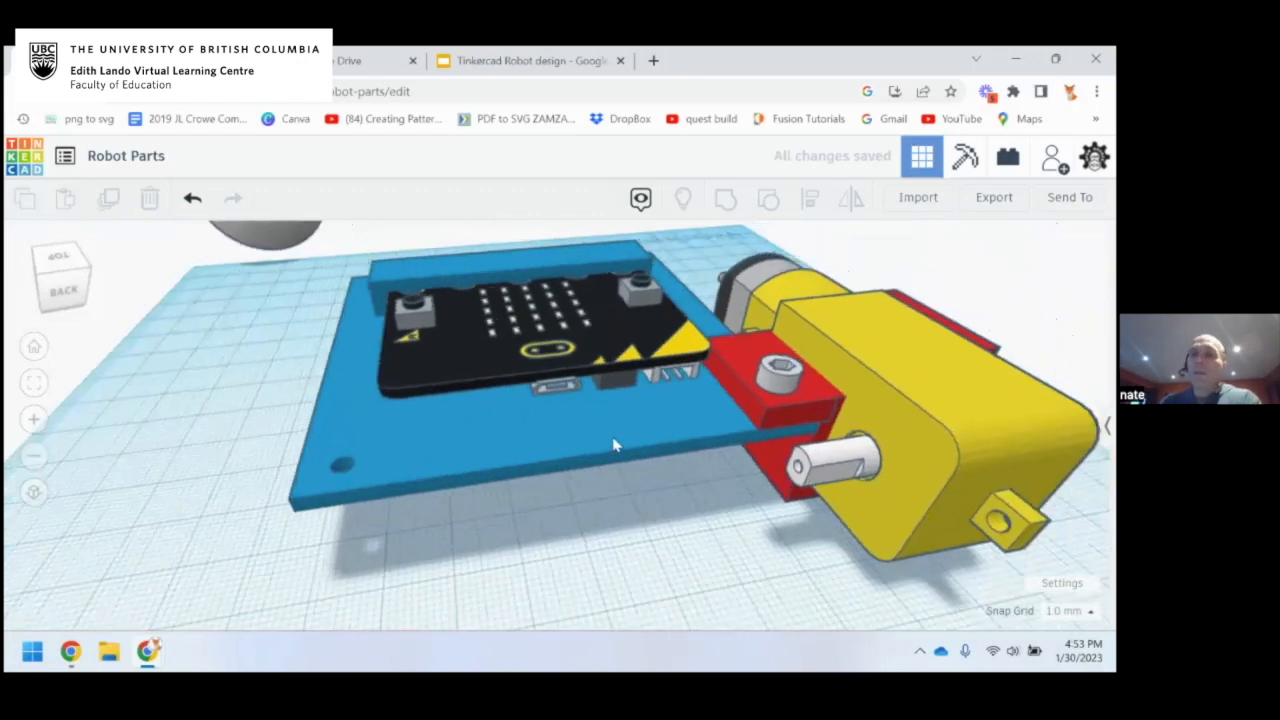
click(750, 370)
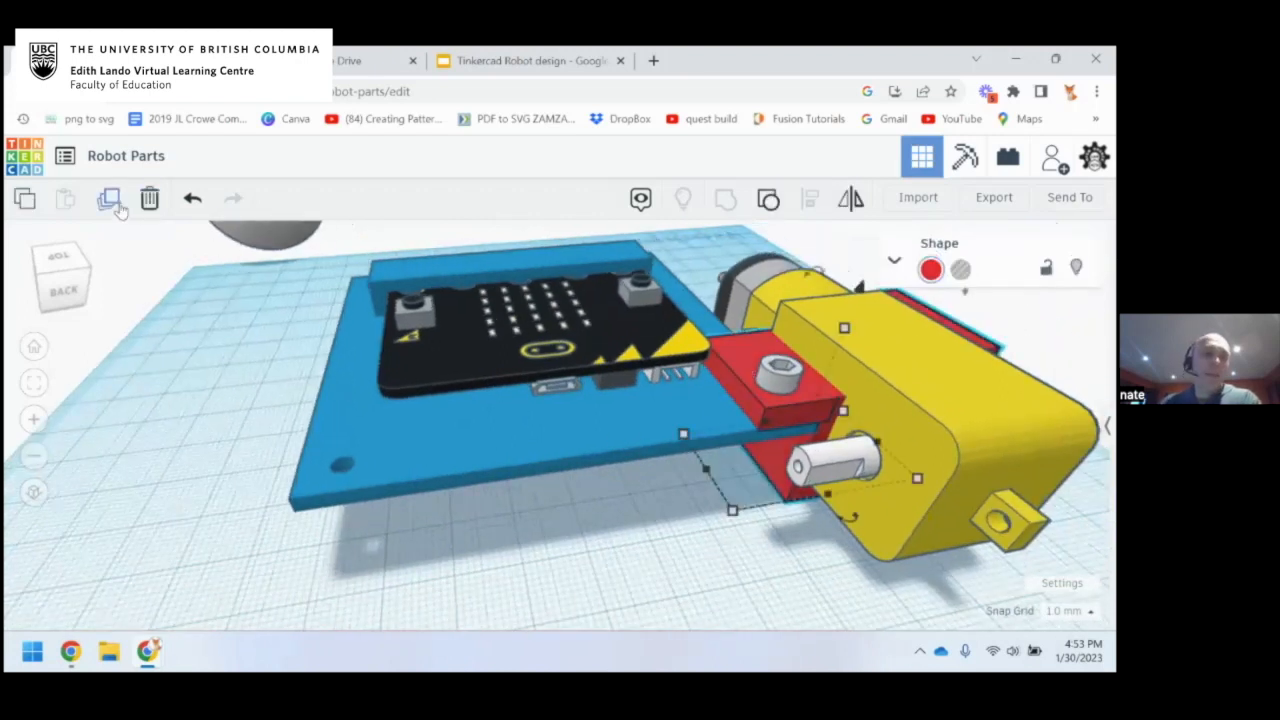
click(851, 200)
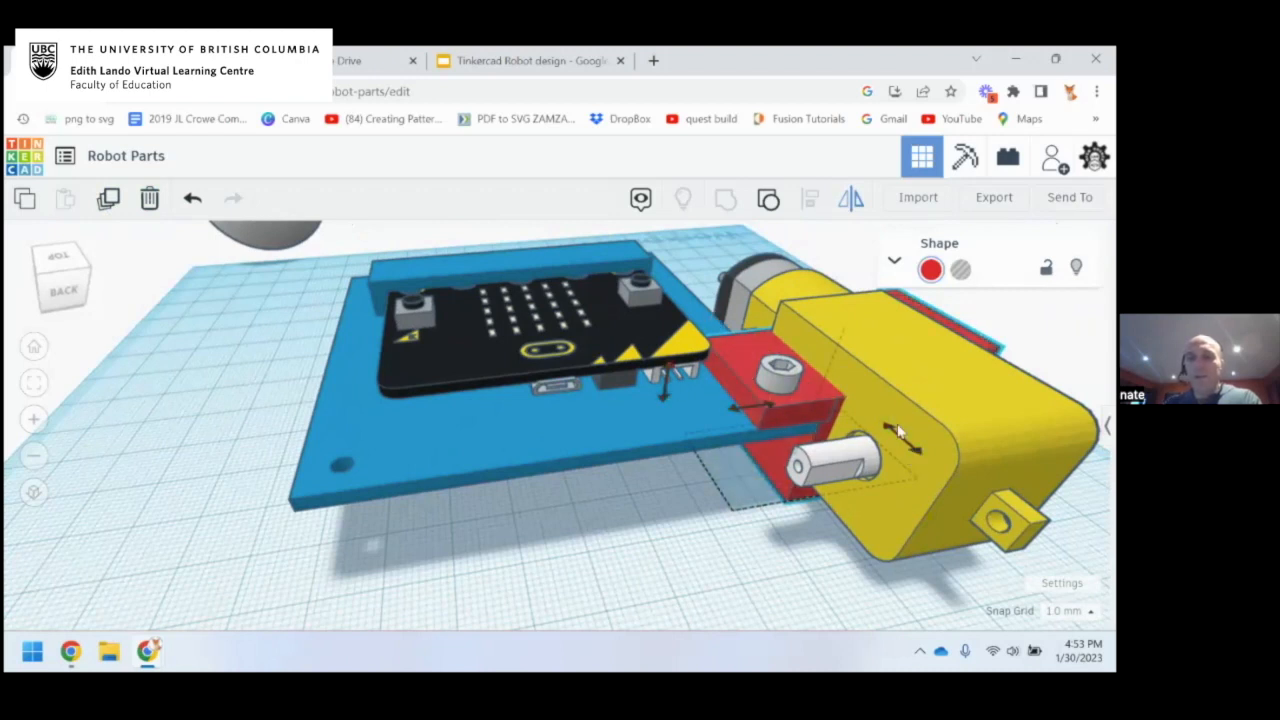
click(920, 440)
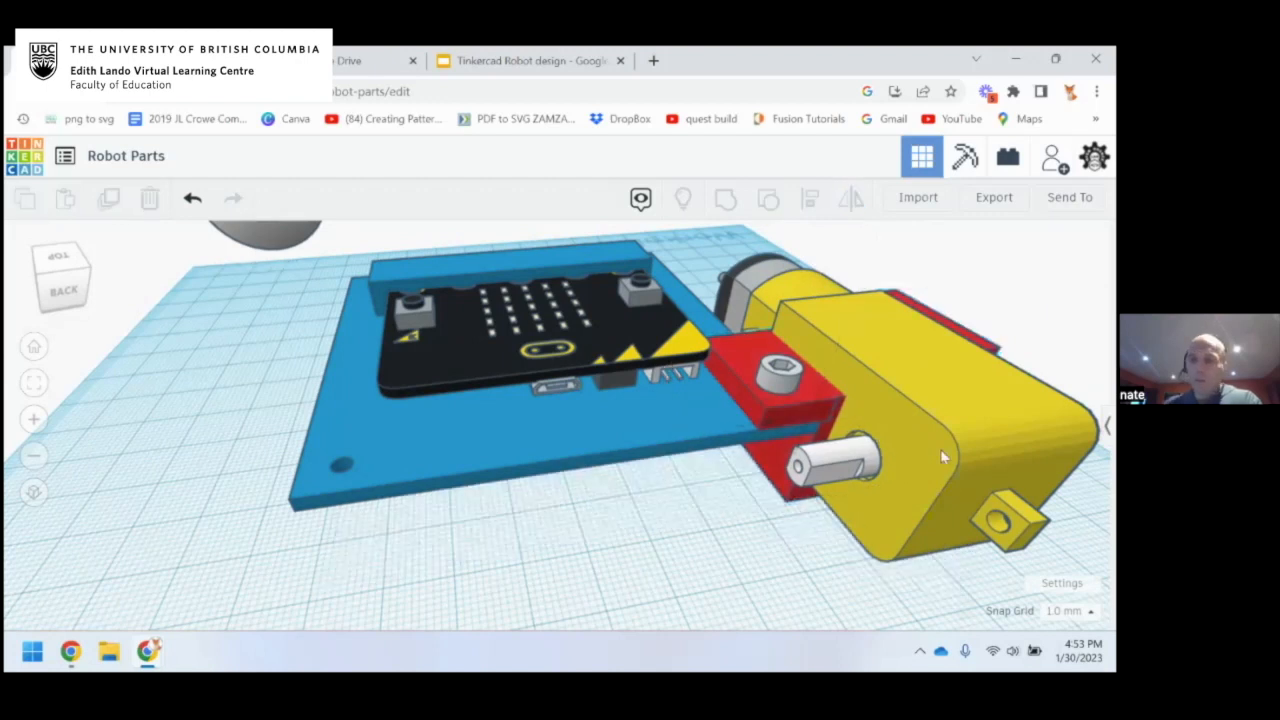
Pull the yellow gearmotor clear of the bracket and mirror the duplicate bracket along the plate's width so its screw tab faces the opposite way
drag(962, 446, 1037, 286)
middle_drag(755, 456, 528, 484)
click(565, 460)
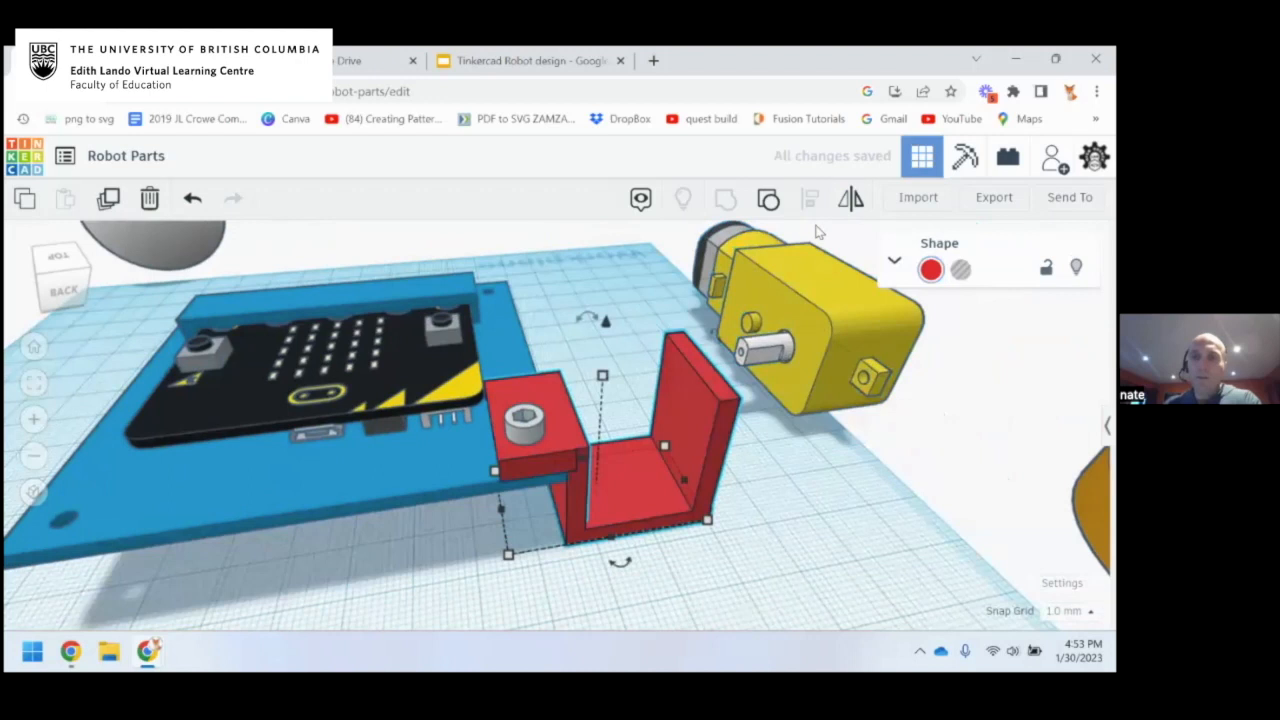
click(850, 197)
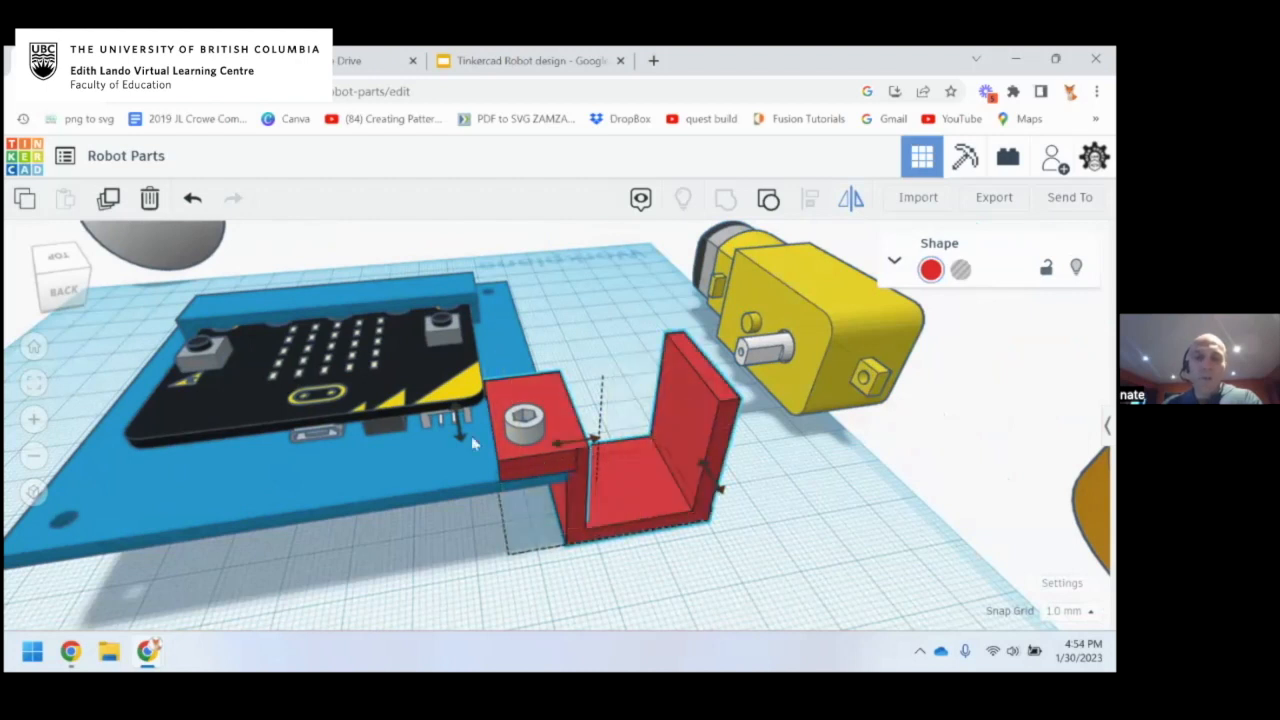
click(574, 450)
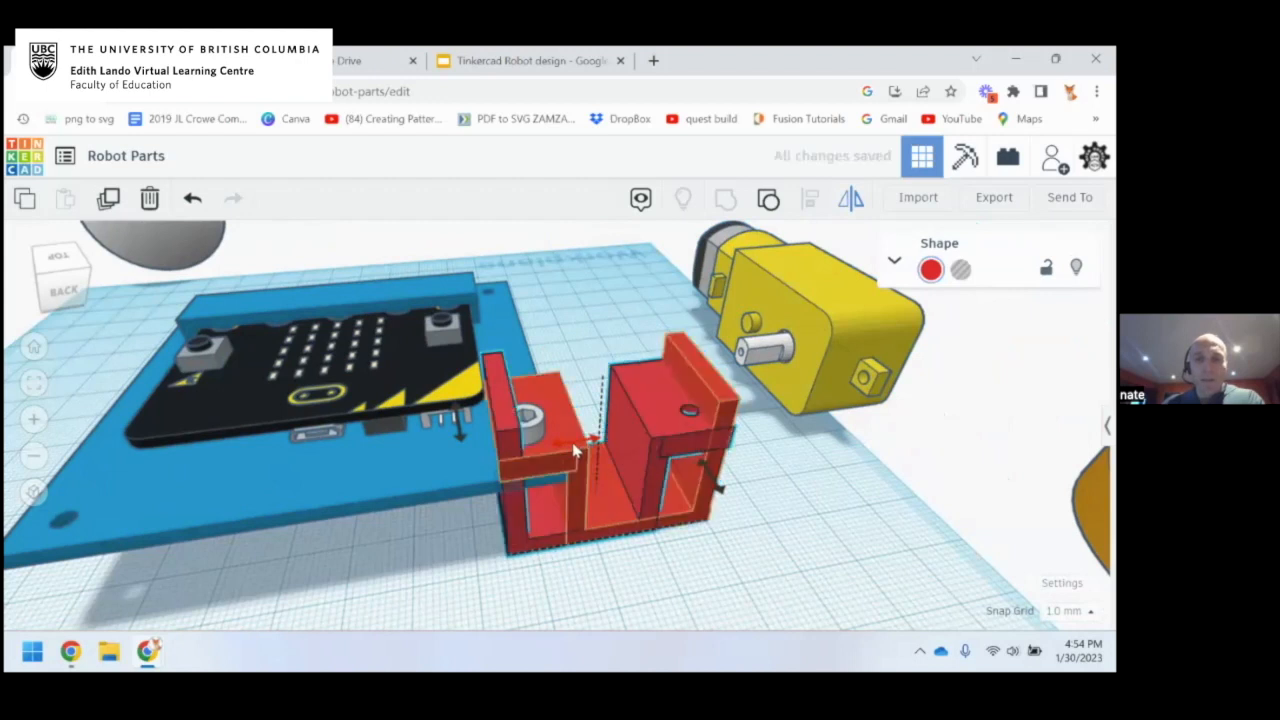
click(638, 431)
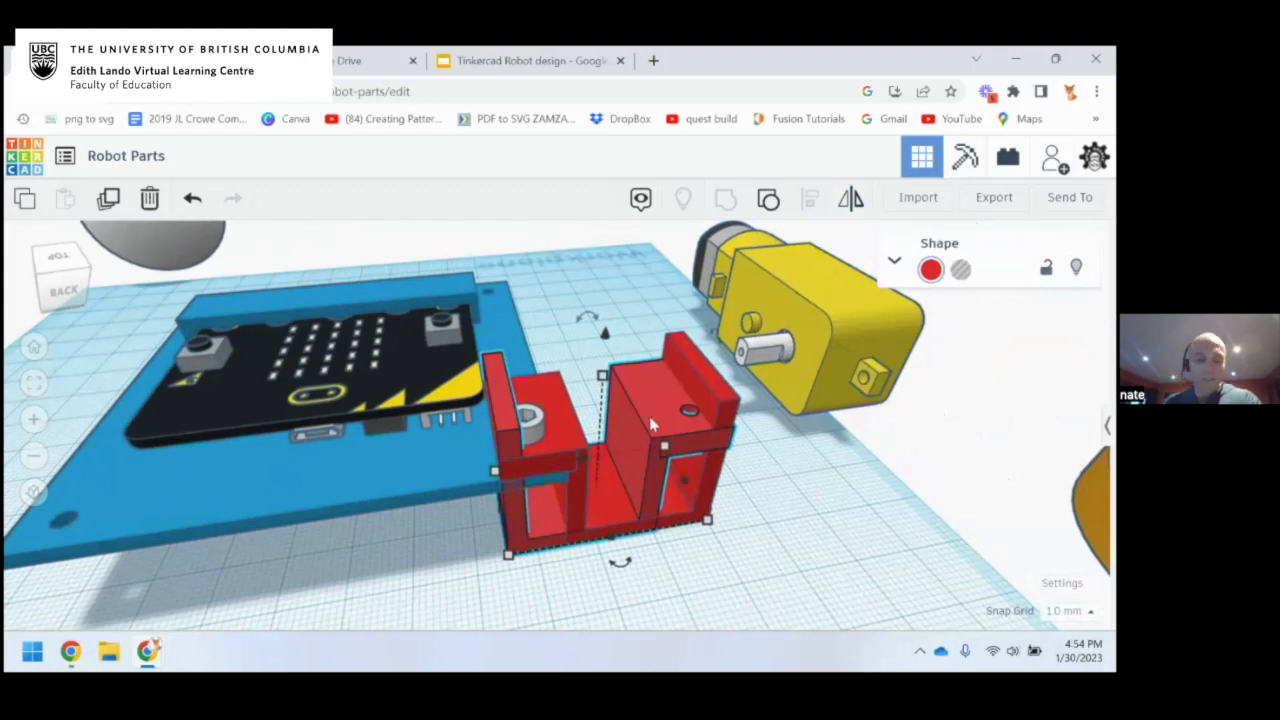
Move the mirrored bracket straight across the blue plate to the opposite side in 1.0 mm increments
key(Left)
key(Left)
key(Left)
key(Left)
key(Left)
key(Left)
key(Left)
key(Left)
key(Left)
key(Left)
key(Left)
key(Left)
key(Left)
key(Left)
key(Left)
key(Left)
key(Left)
key(Left)
key(Left)
key(Left)
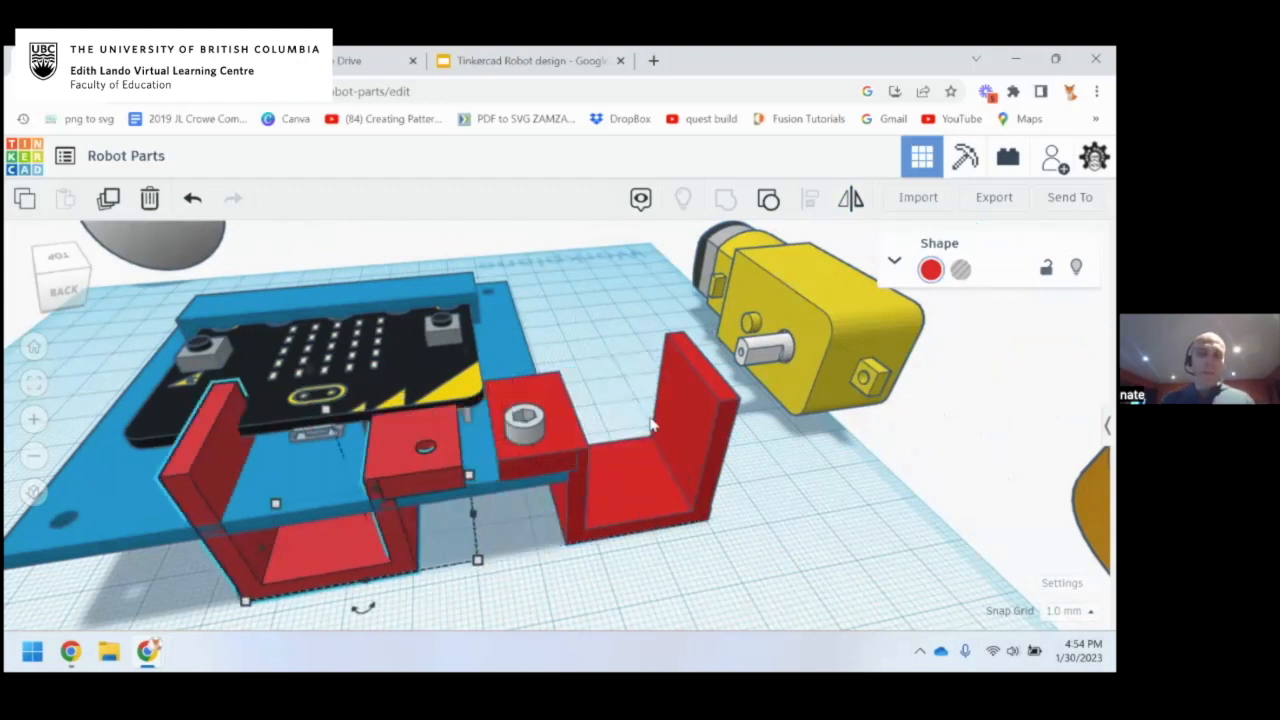
key(Left)
key(Left)
key(Left)
key(Left)
key(Left)
key(Left)
key(Left)
key(Left)
key(Left)
key(Left)
key(Left)
key(Left)
key(Left)
key(Left)
key(Left)
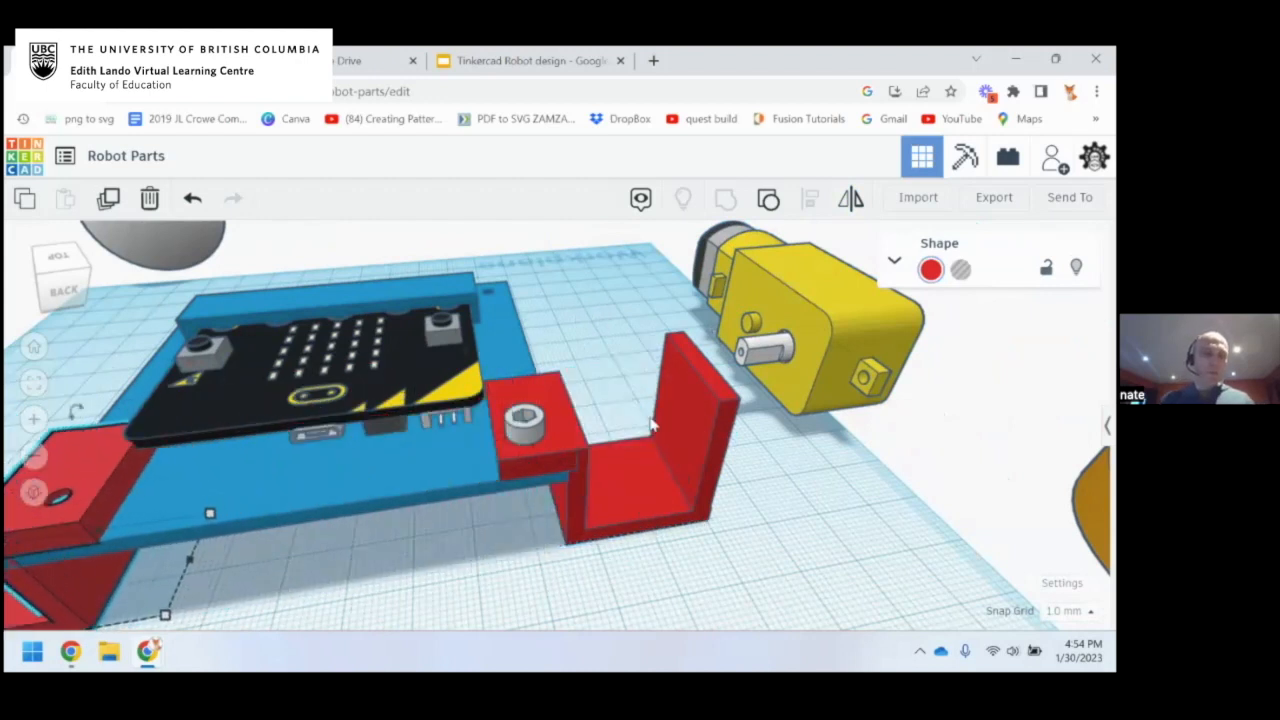
Turn the snap grid off and nudge the mirrored bracket in an orthographic top view until its hole lines up with the plate's hole
right_drag(437, 503, 443, 429)
scroll(443, 429, up, 5)
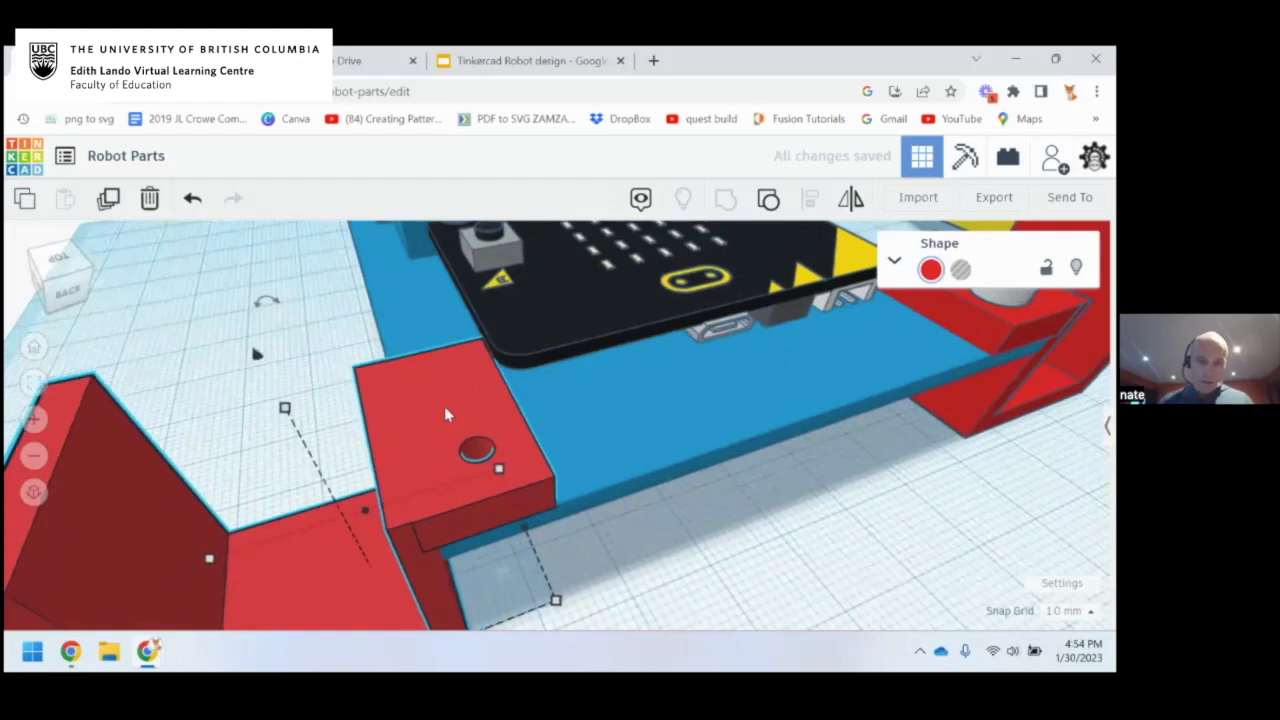
click(64, 260)
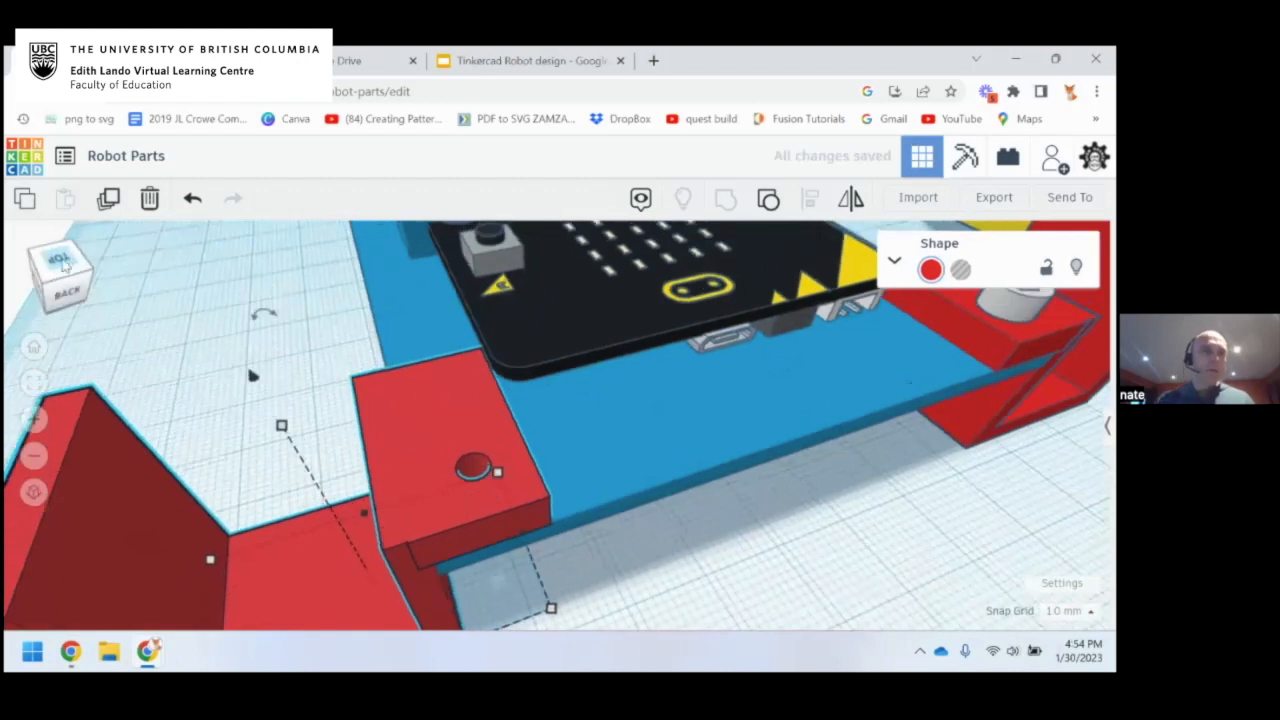
middle_drag(314, 472, 396, 319)
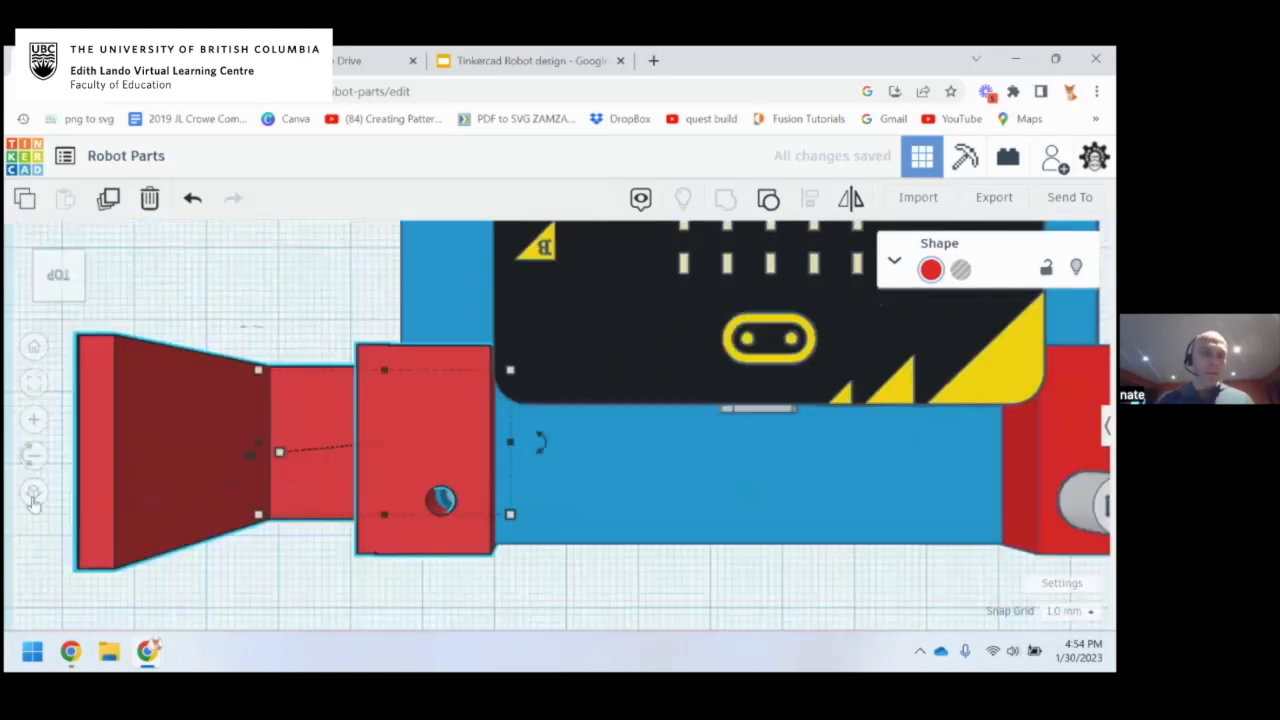
click(33, 497)
scroll(471, 490, up, 5)
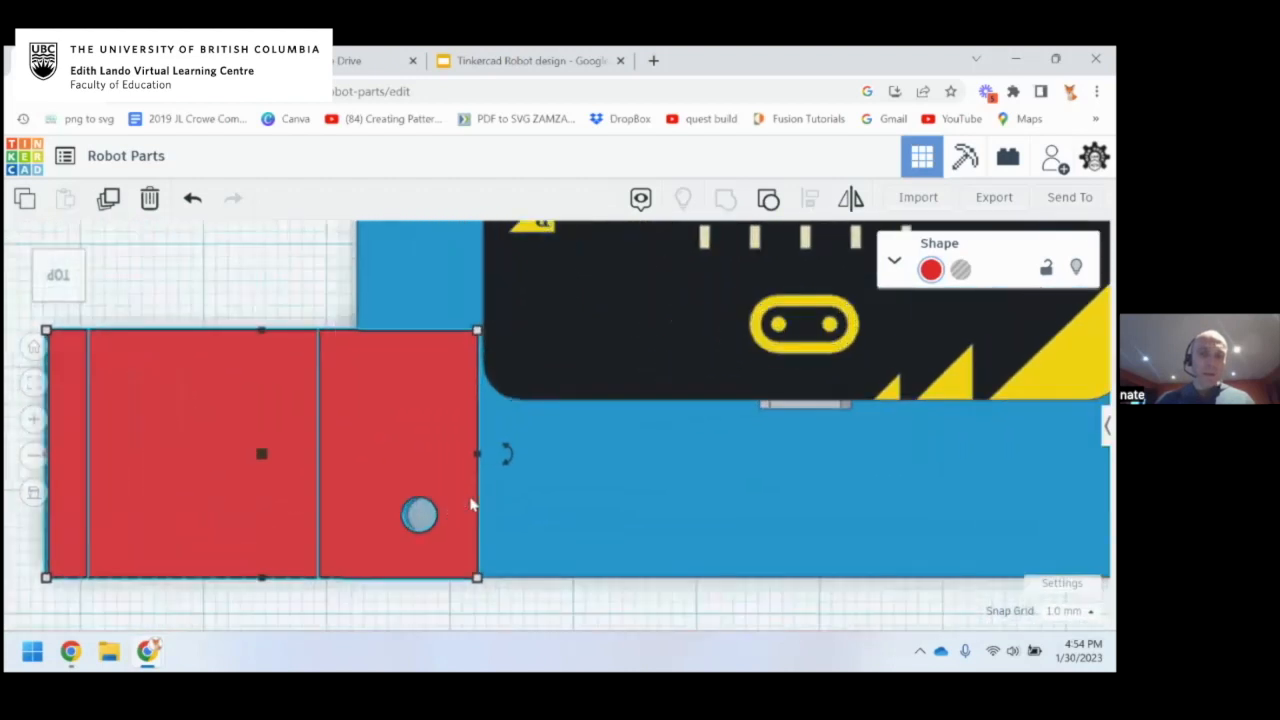
scroll(473, 504, up, 2)
middle_drag(526, 500, 630, 476)
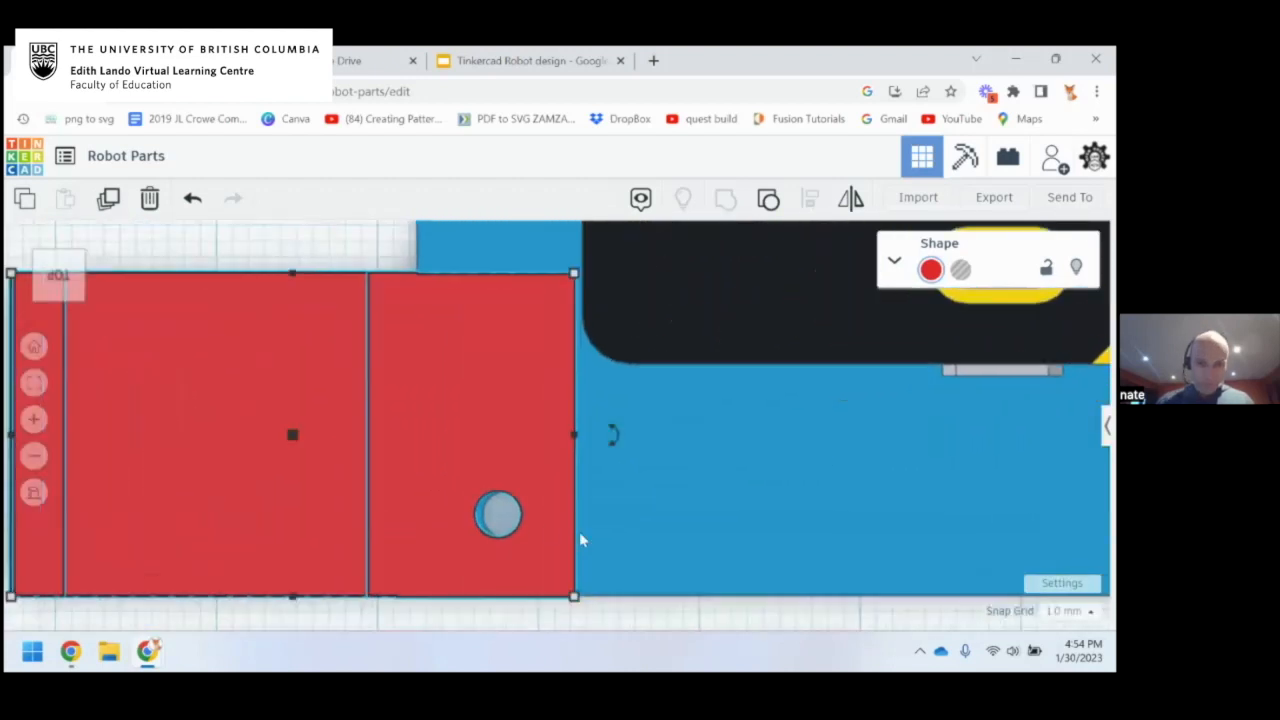
click(1064, 610)
click(1058, 413)
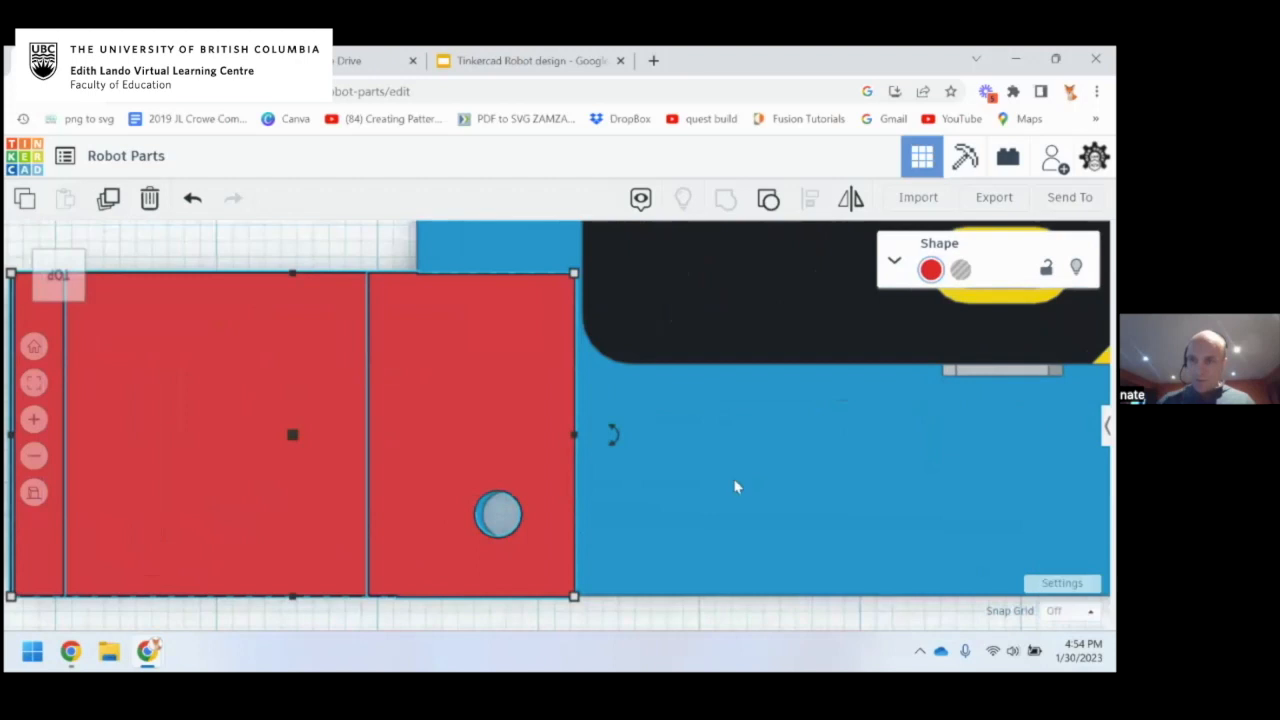
key(Right)
key(Right)
key(Right)
key(Right)
key(Right)
key(Right)
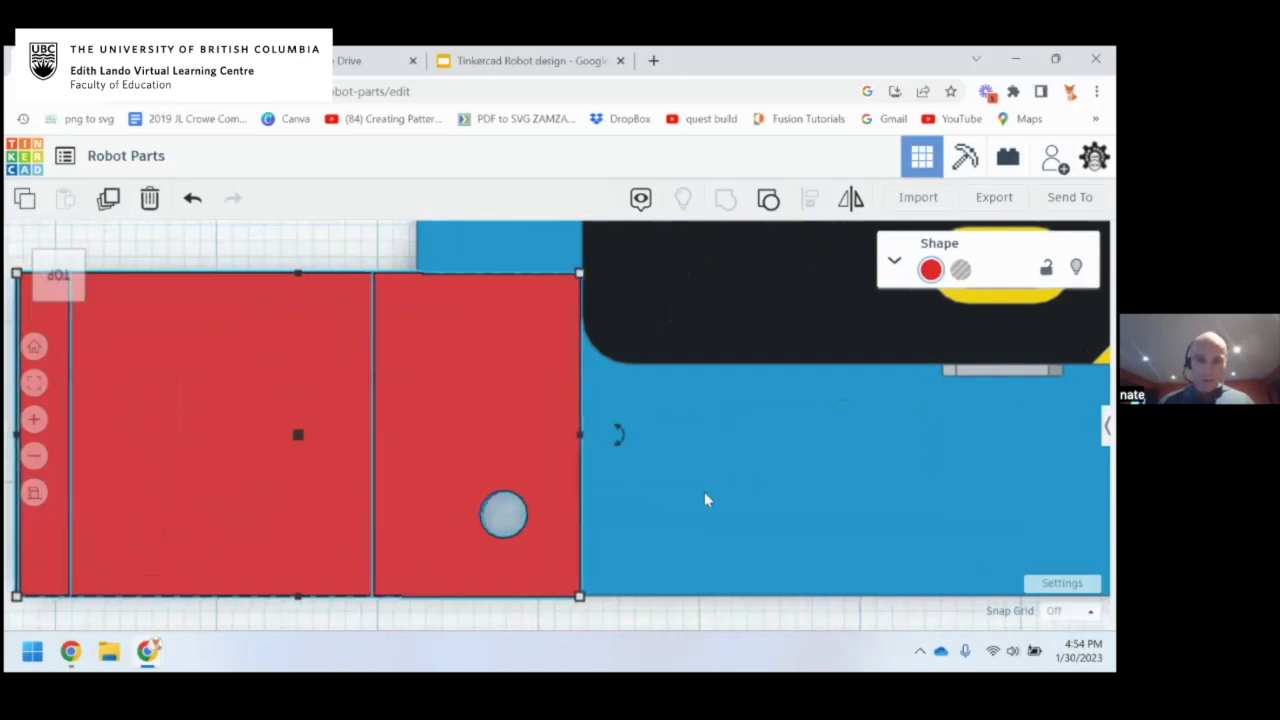
Examine how both mirrored brackets sit on the blue plate from several angles, returning to the perspective view
right_drag(704, 492, 728, 400)
scroll(709, 405, down, 5)
middle_drag(580, 378, 686, 486)
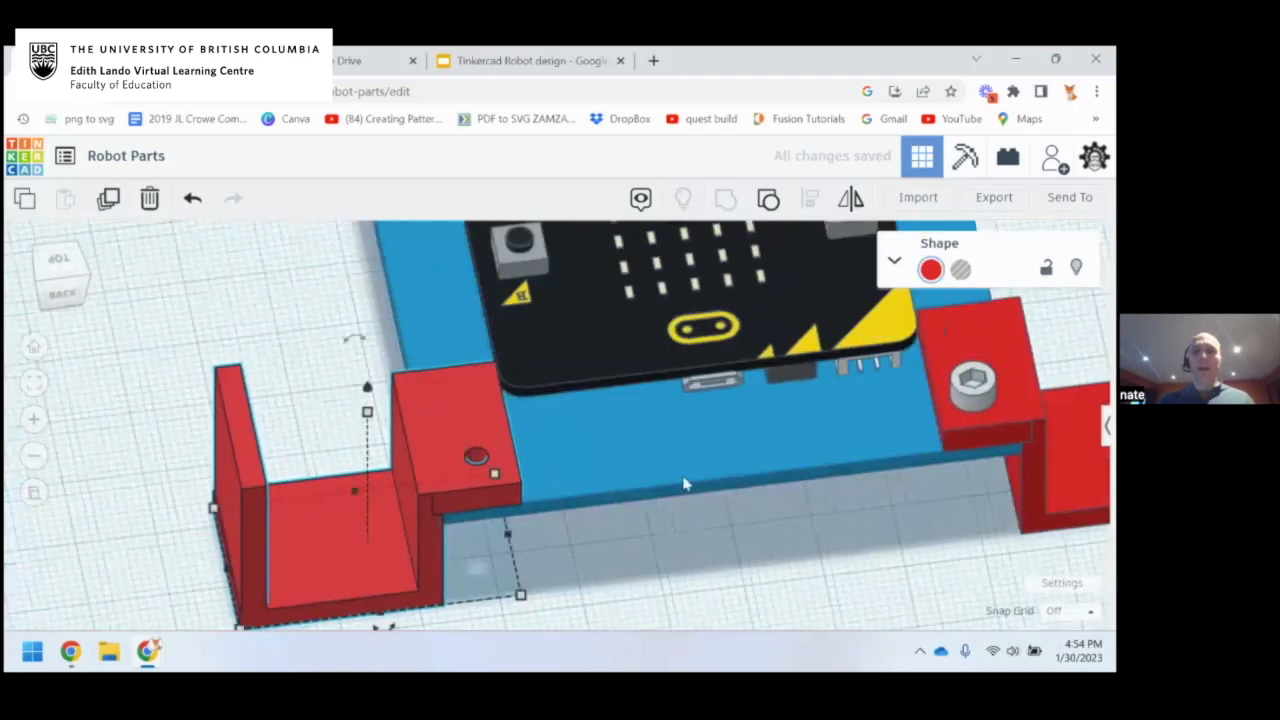
right_drag(688, 484, 740, 461)
middle_drag(738, 461, 480, 443)
click(897, 434)
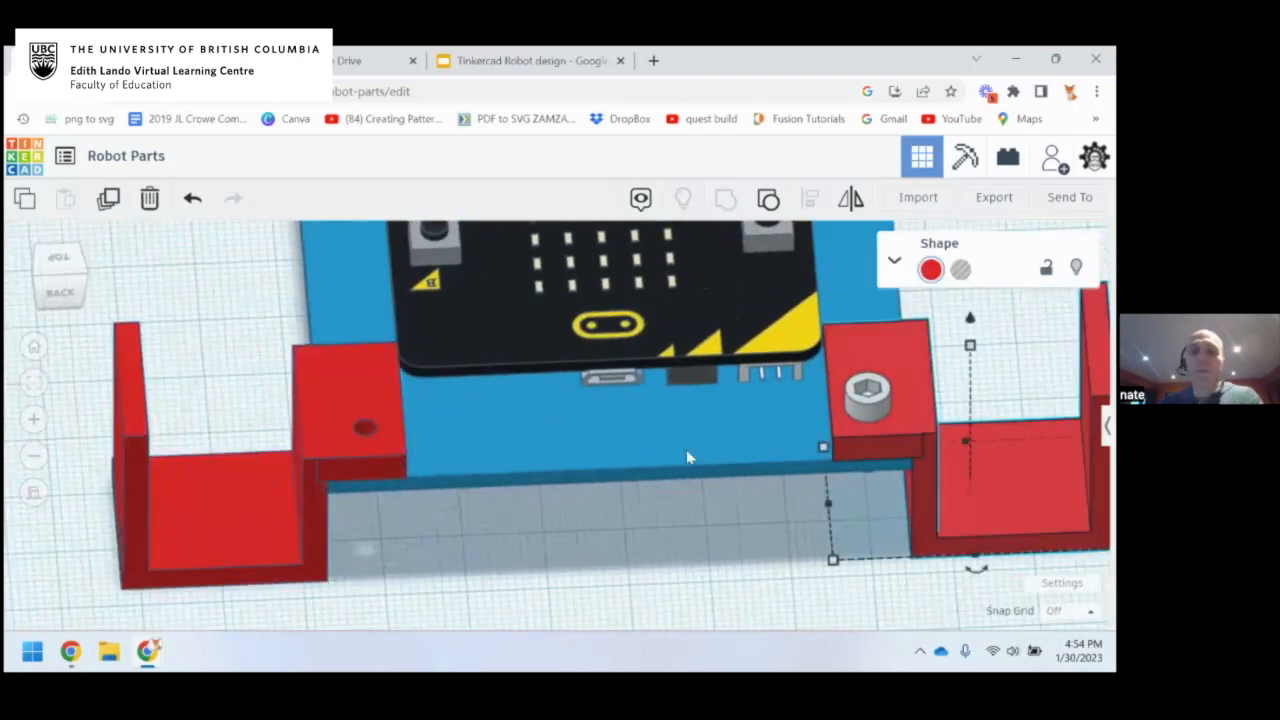
middle_drag(478, 454, 488, 430)
right_drag(488, 430, 5, 470)
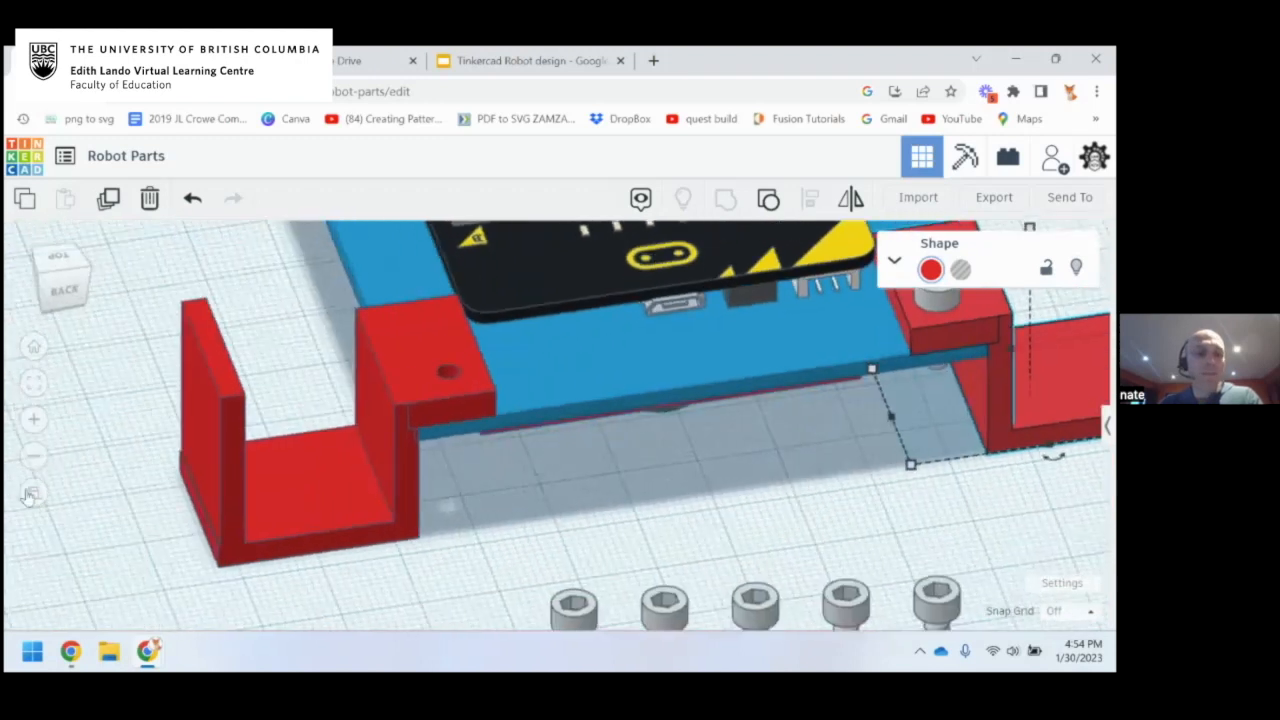
click(30, 496)
scroll(426, 439, down, 5)
right_drag(405, 443, 511, 390)
click(497, 372)
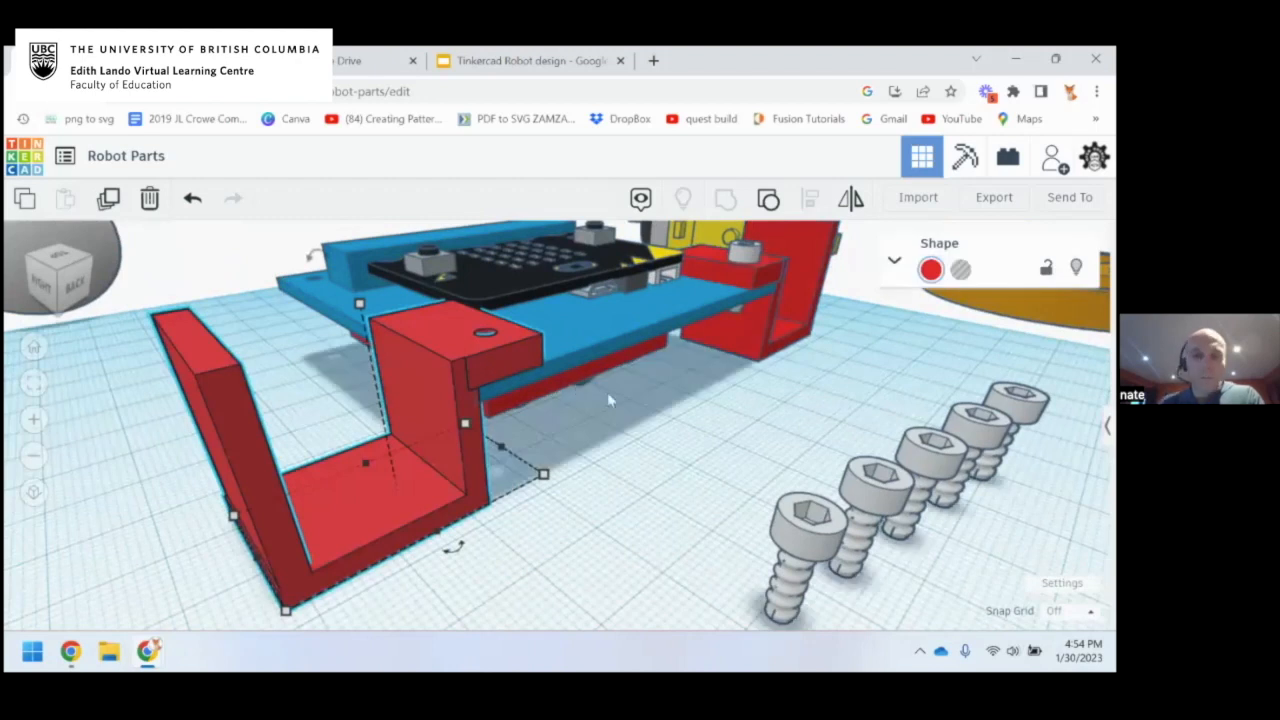
right_drag(607, 392, 551, 428)
right_drag(740, 344, 646, 400)
scroll(648, 420, down, 2)
middle_drag(648, 530, 649, 440)
click(593, 515)
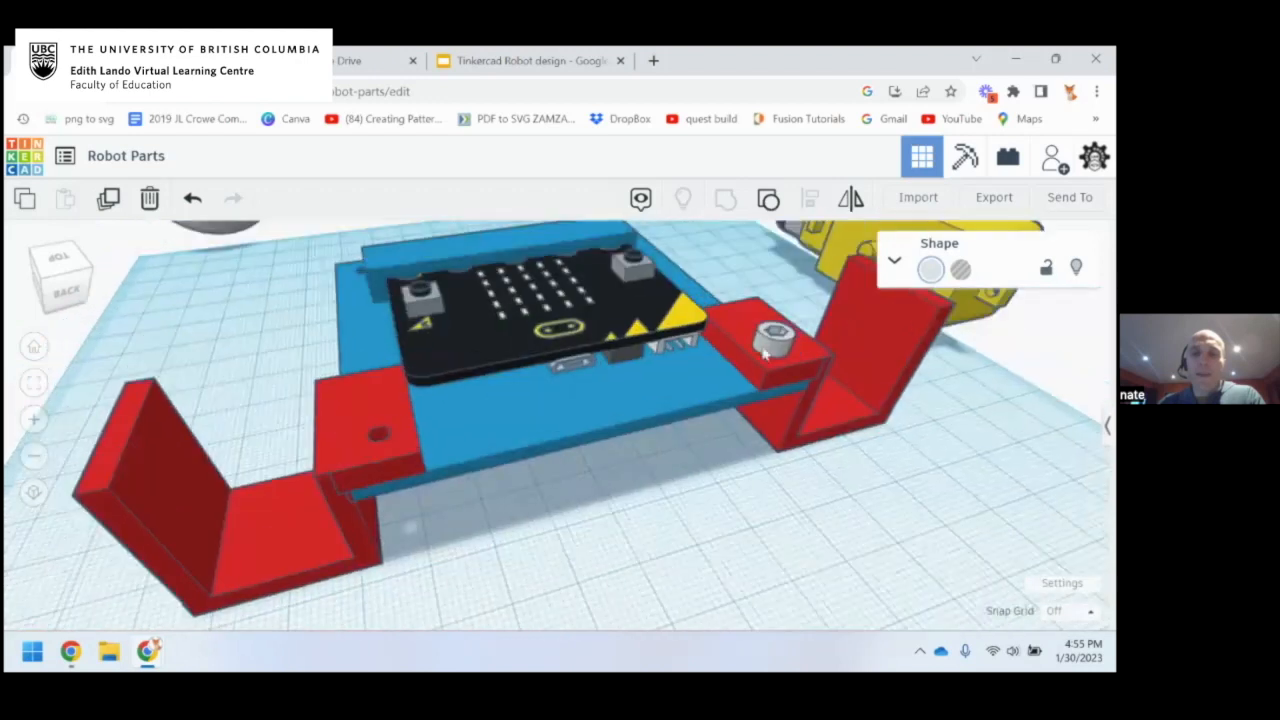
Duplicate the bracket's screw and move the copy into the mirrored bracket's hole using a 1.0 mm snap grid
click(767, 349)
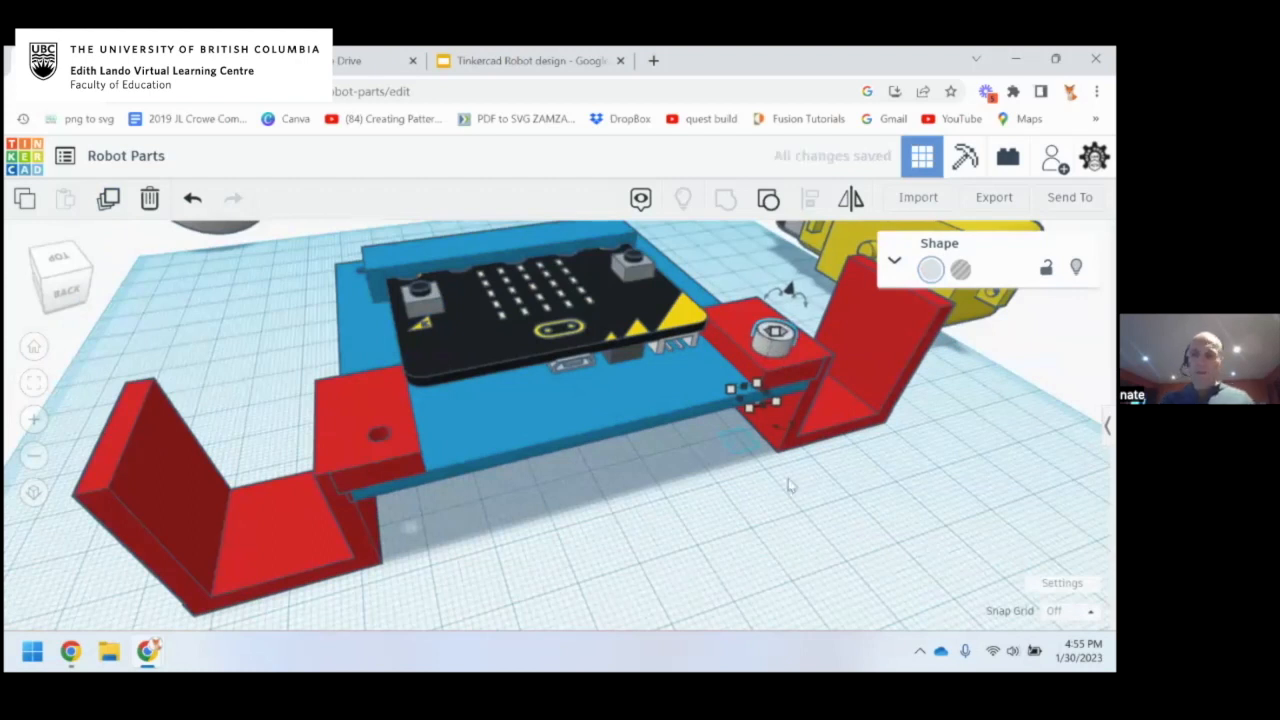
click(1066, 610)
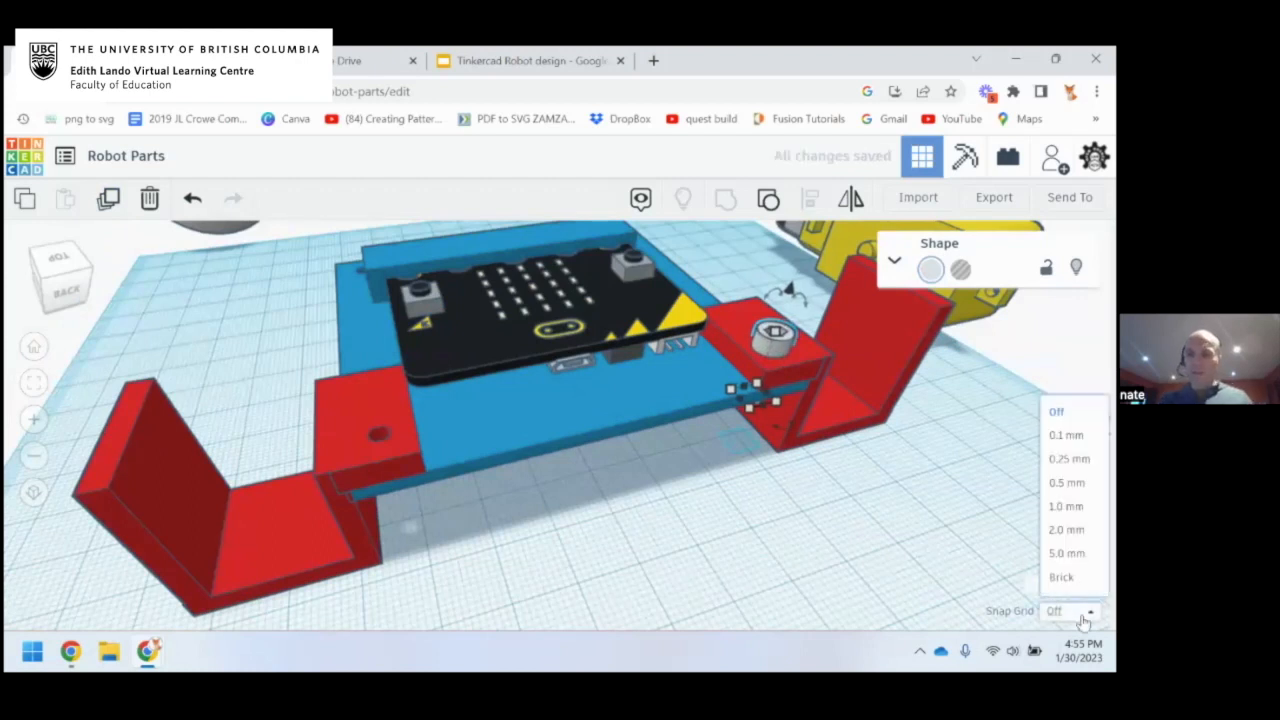
click(1072, 503)
key(ctrl+d)
key(shift+Left)
key(shift+Left)
key(shift+Left)
key(shift+Left)
key(shift+Left)
key(shift+Left)
key(Left)
key(Right)
key(Left)
key(Left)
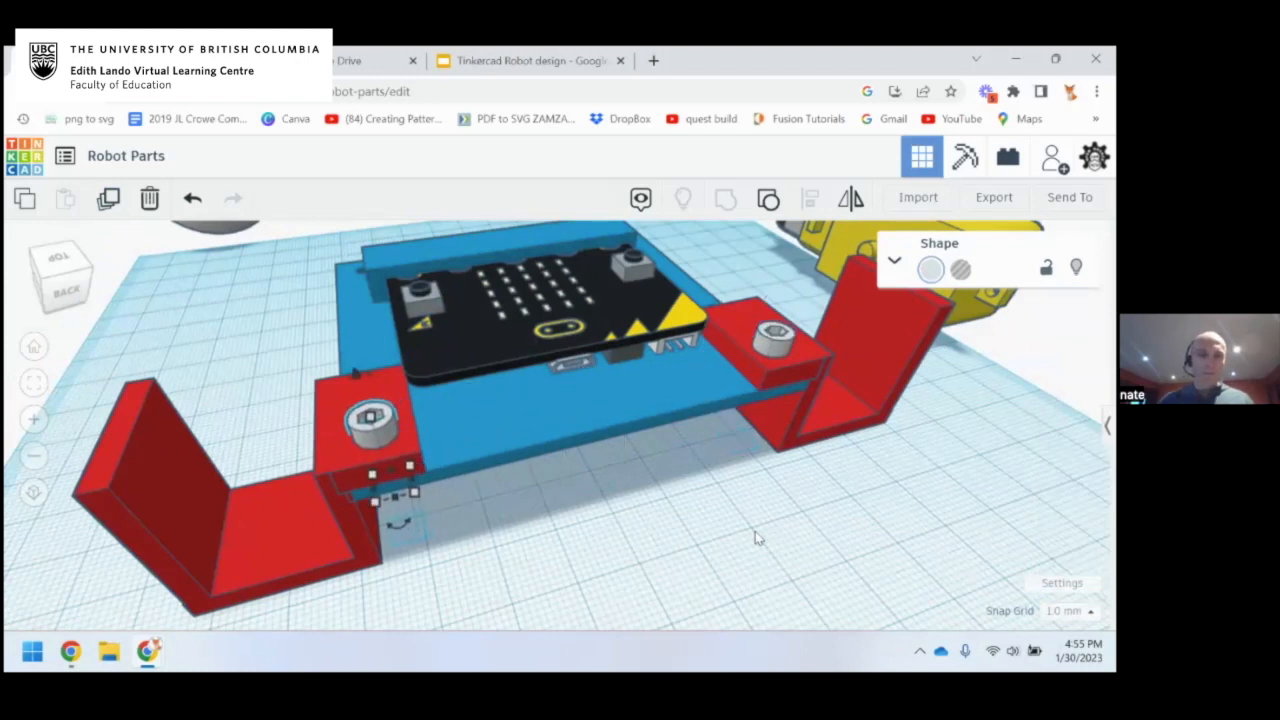
Move the yellow gearmotor back into the original red bracket beside the blue plate
right_drag(755, 540, 528, 408)
scroll(528, 405, down, 4)
click(662, 484)
right_drag(461, 437, 630, 500)
click(329, 320)
middle_drag(672, 436, 604, 438)
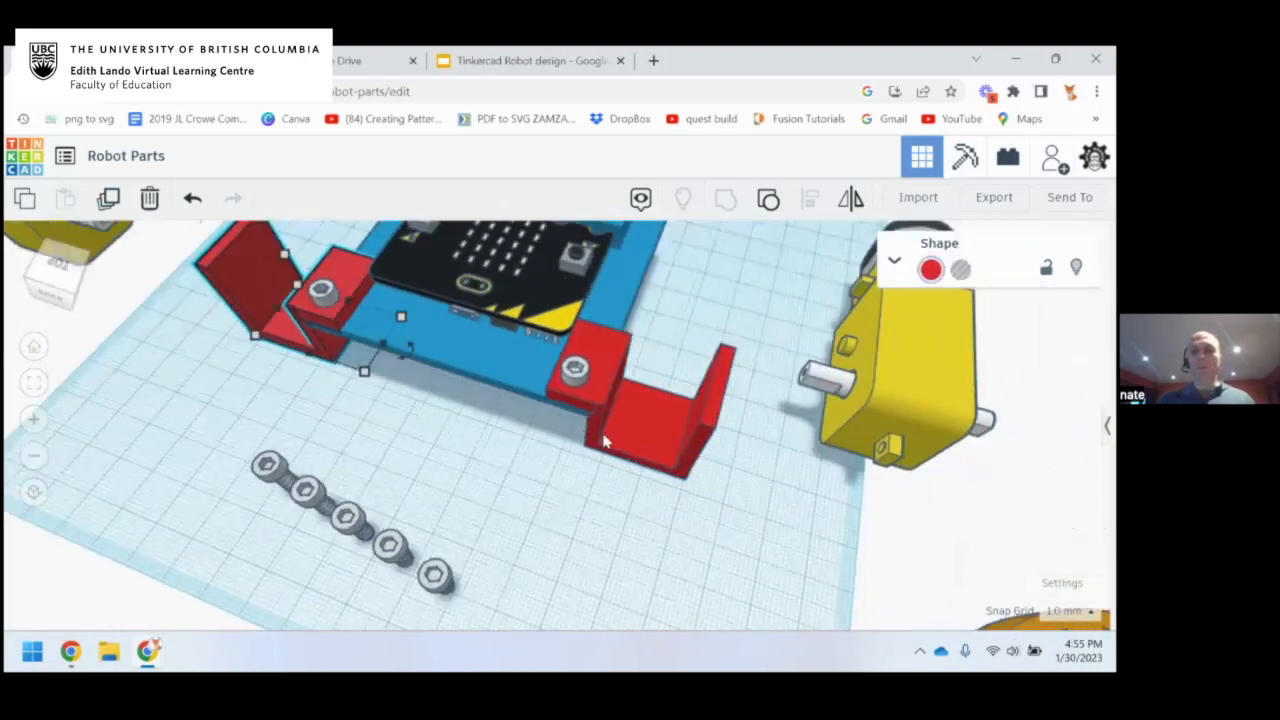
drag(864, 422, 624, 456)
right_drag(624, 456, 504, 444)
scroll(504, 444, down, 3)
Delete the spare gearmotor lying off the workplane next to the empty bracket
click(229, 365)
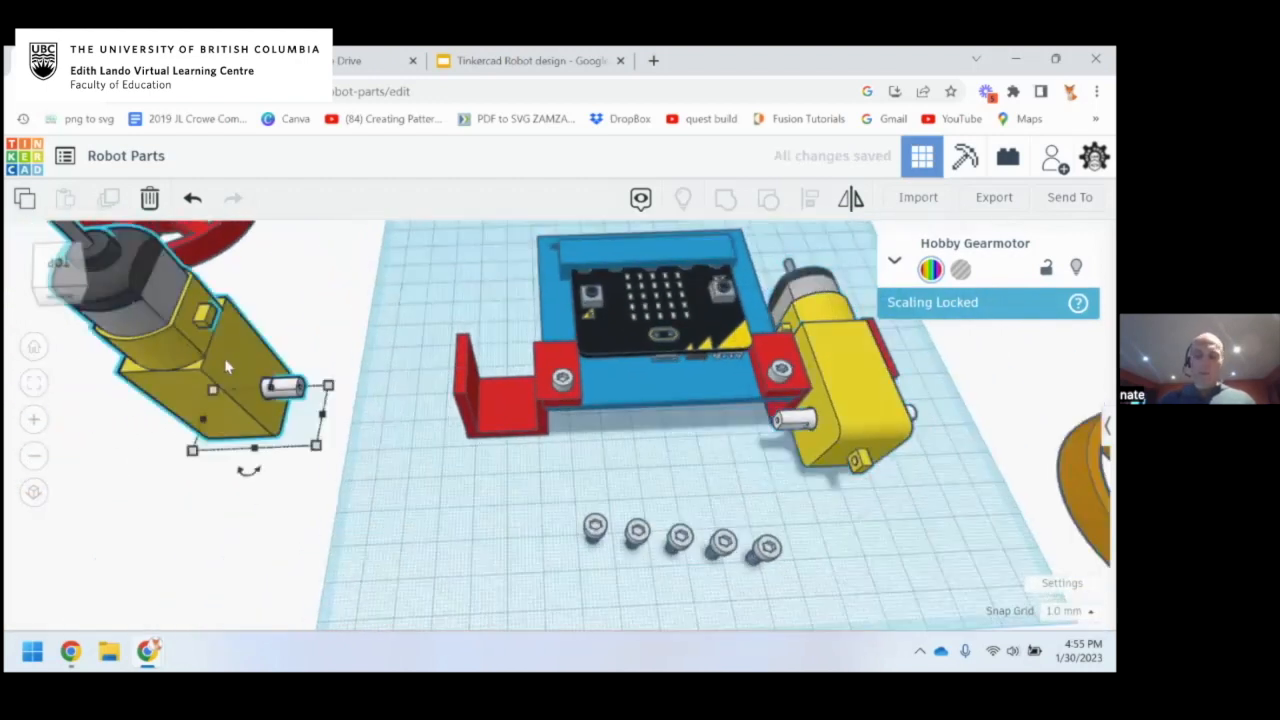
key(Delete)
middle_drag(441, 409, 368, 422)
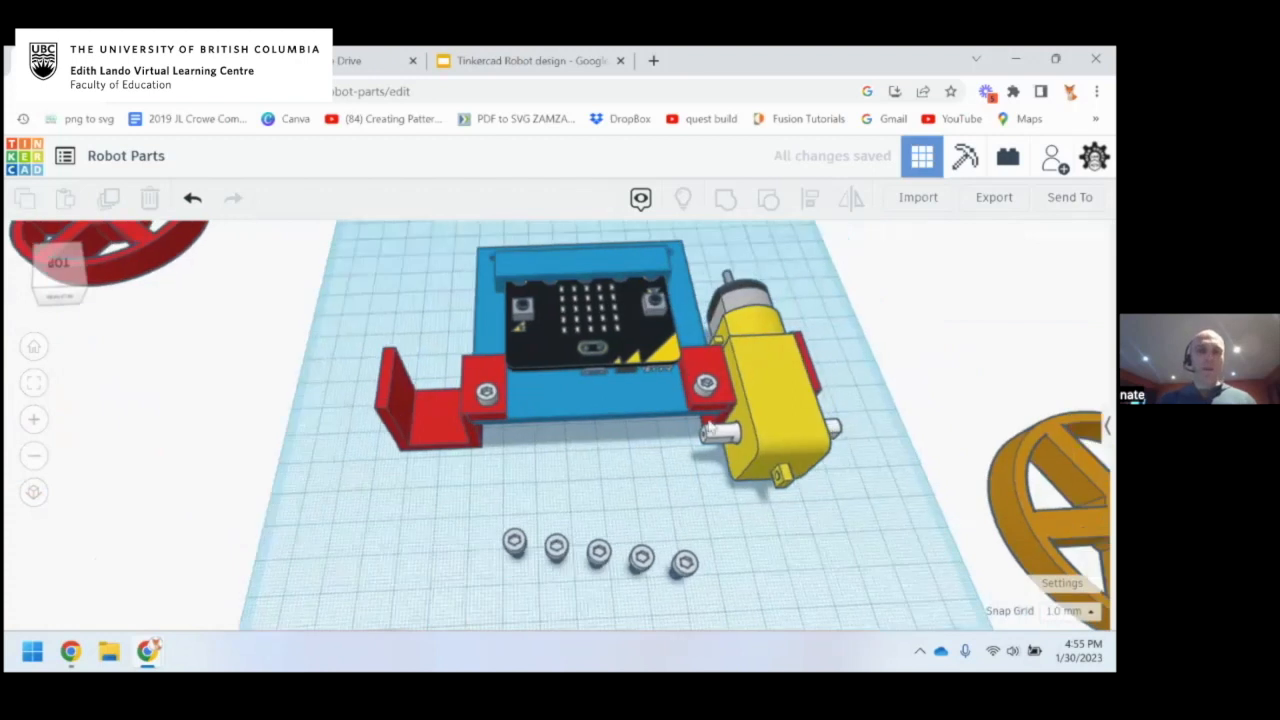
Examine how the yellow gearmotor sits in the red bracket beside the blue plate, from close up and from several angles
click(770, 412)
click(806, 403)
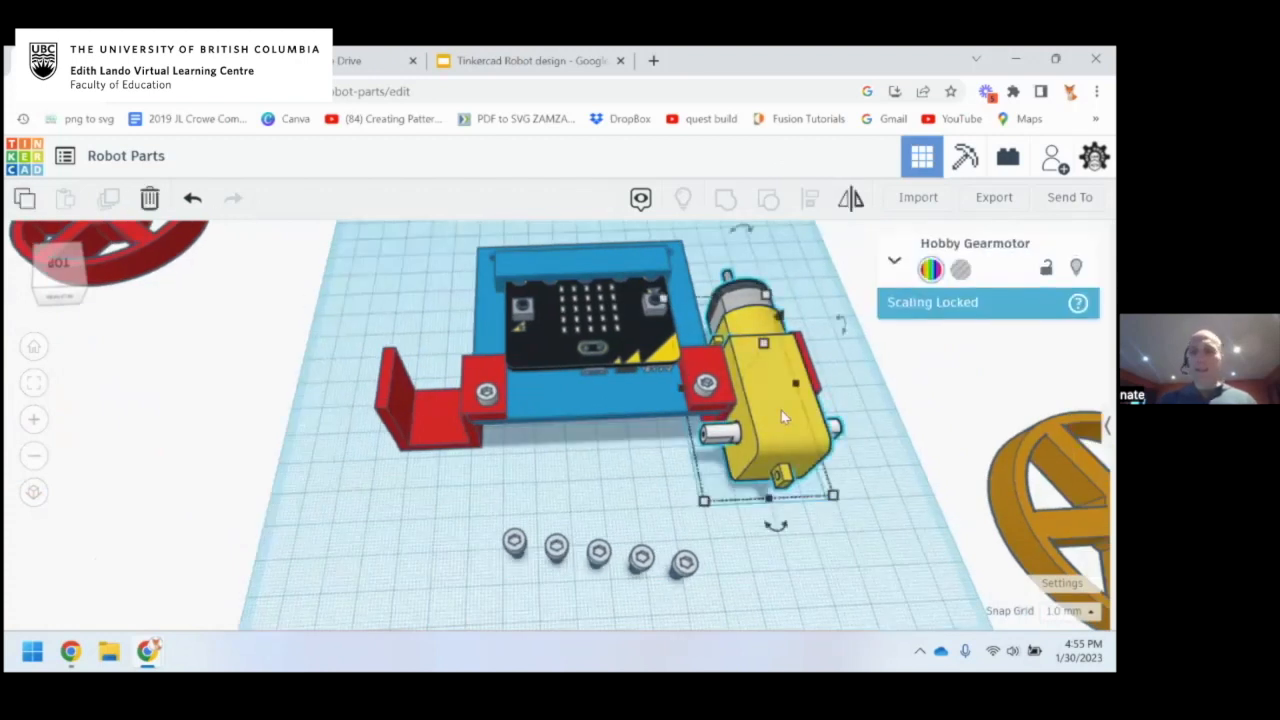
click(1108, 428)
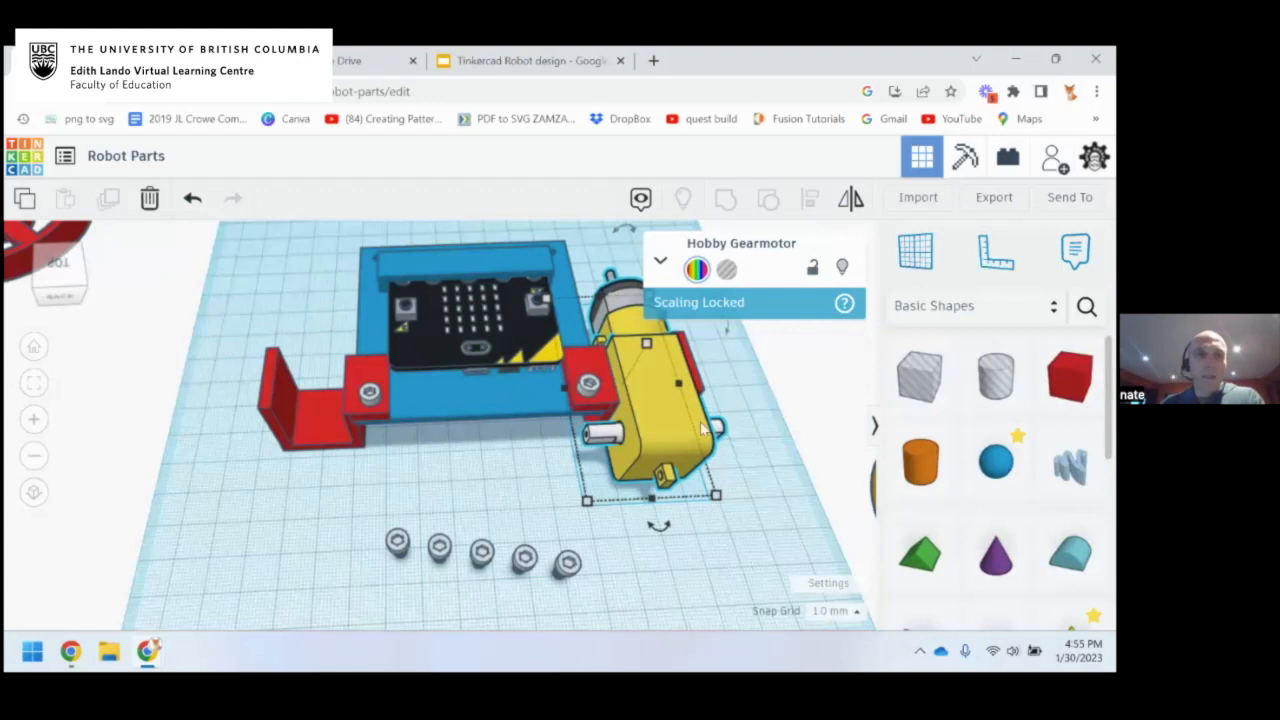
middle_drag(646, 403, 370, 407)
right_drag(555, 409, 533, 436)
mouse_move(562, 475)
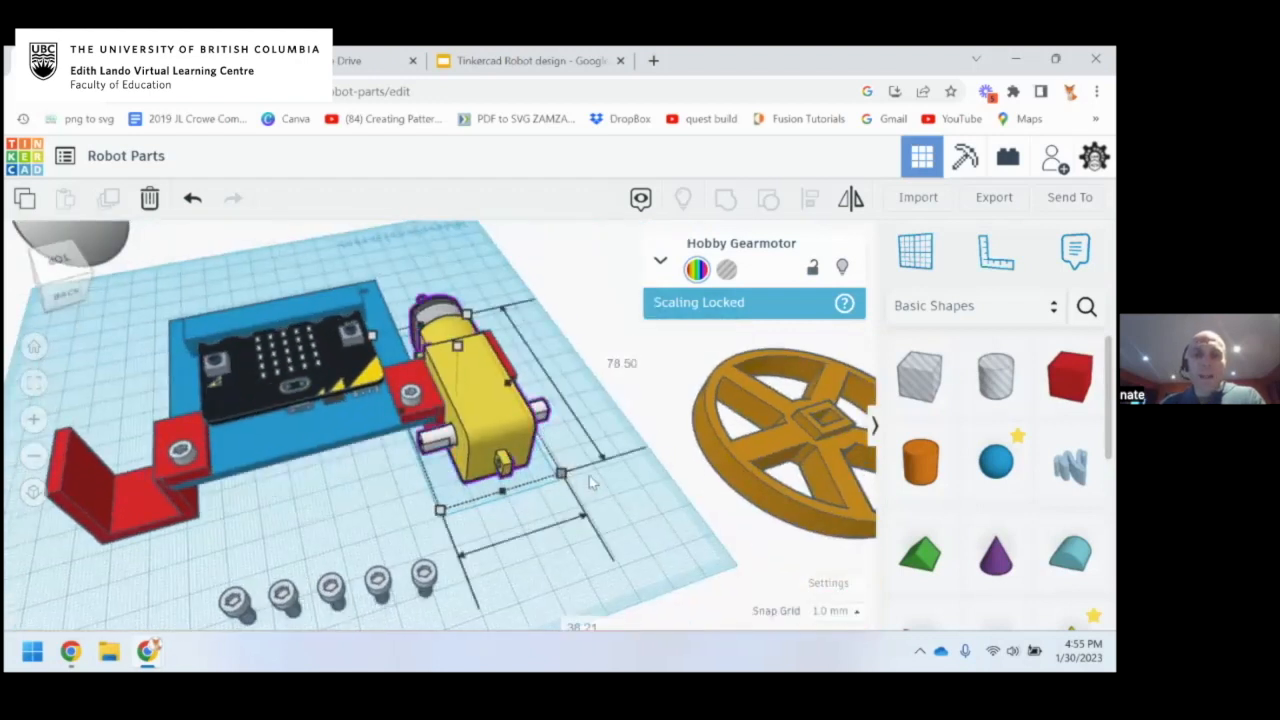
scroll(590, 483, up, 5)
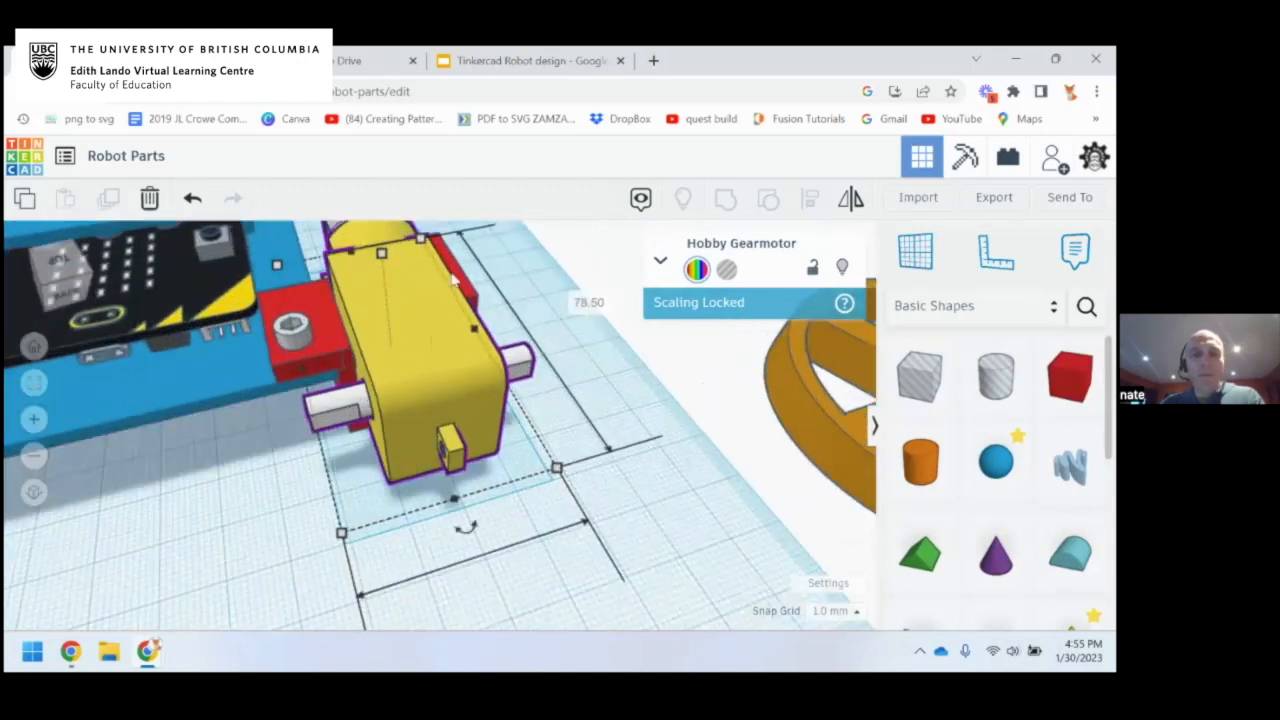
click(405, 444)
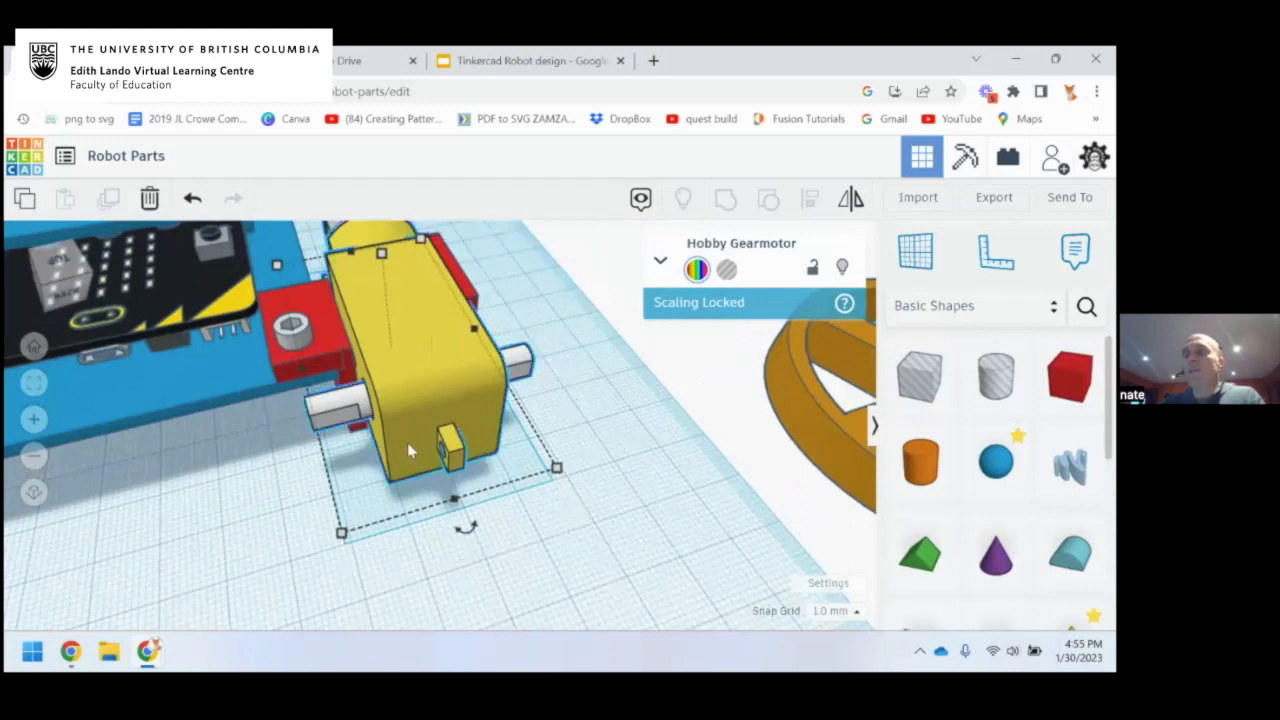
scroll(409, 450, down, 4)
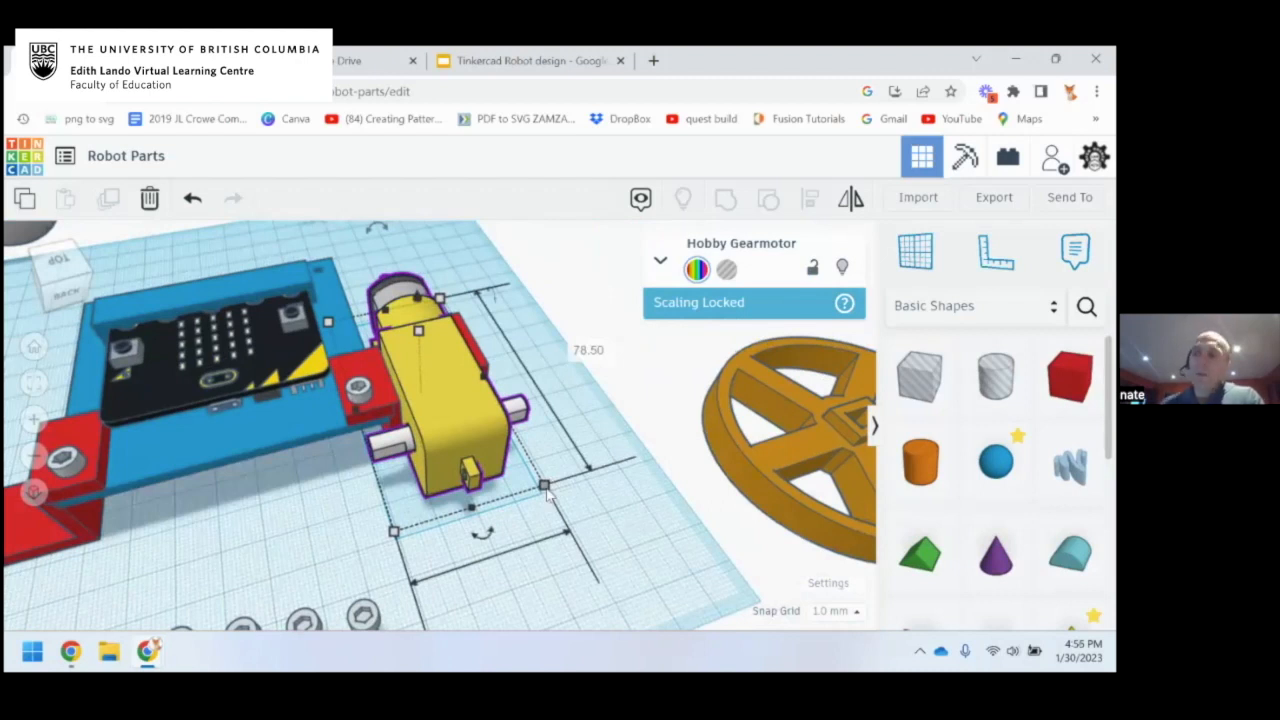
click(546, 489)
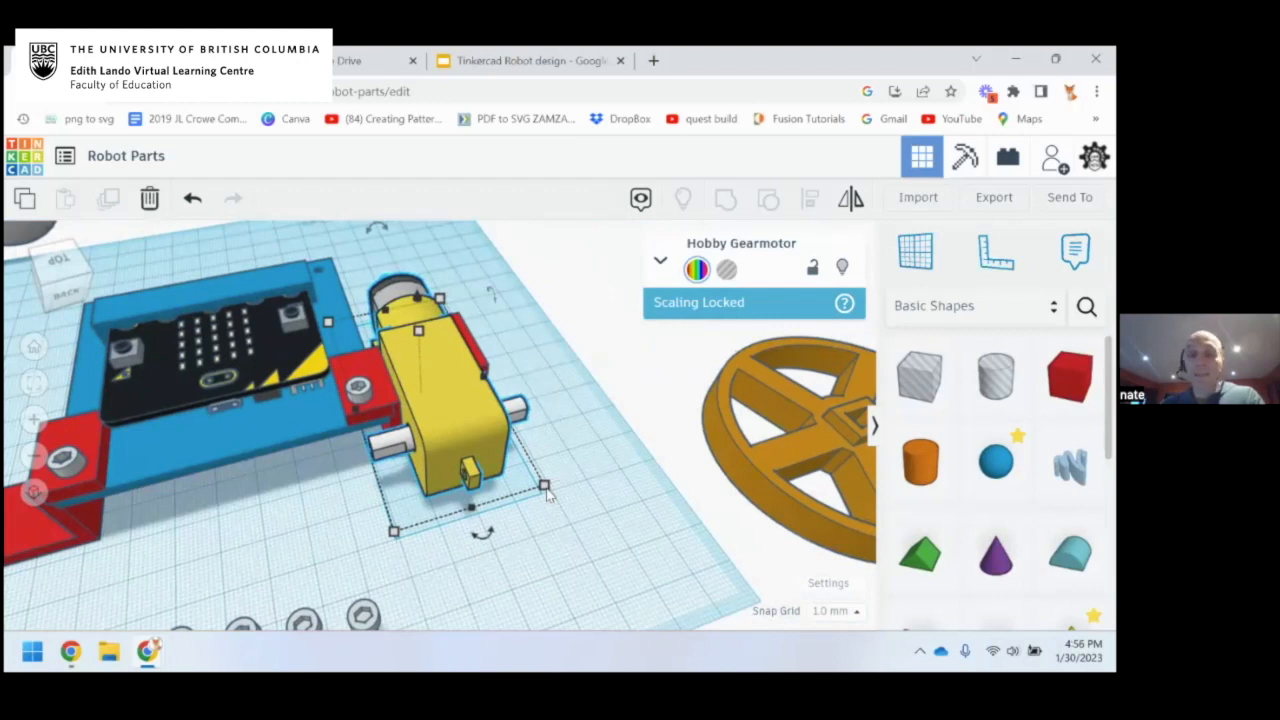
right_drag(402, 500, 467, 487)
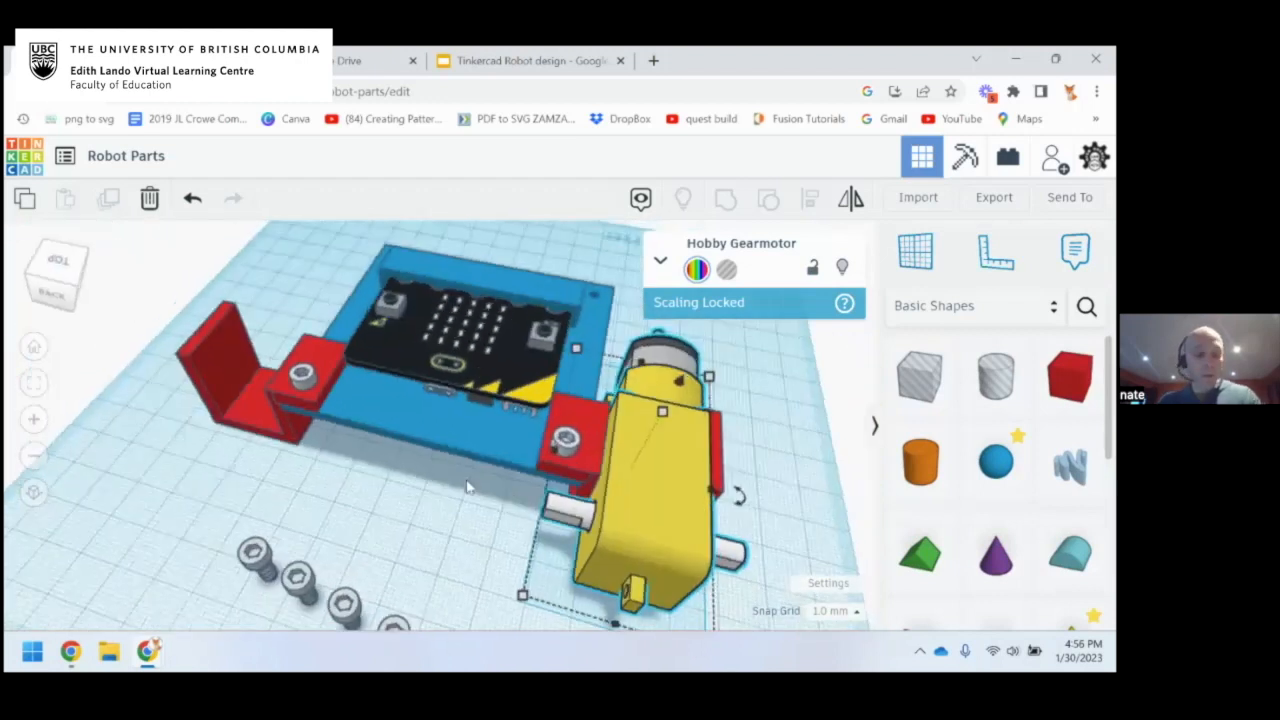
Undo the deletion of the spare gearmotor and rotate it by -90° so it lies flat
key(ctrl+z)
middle_drag(265, 373, 406, 437)
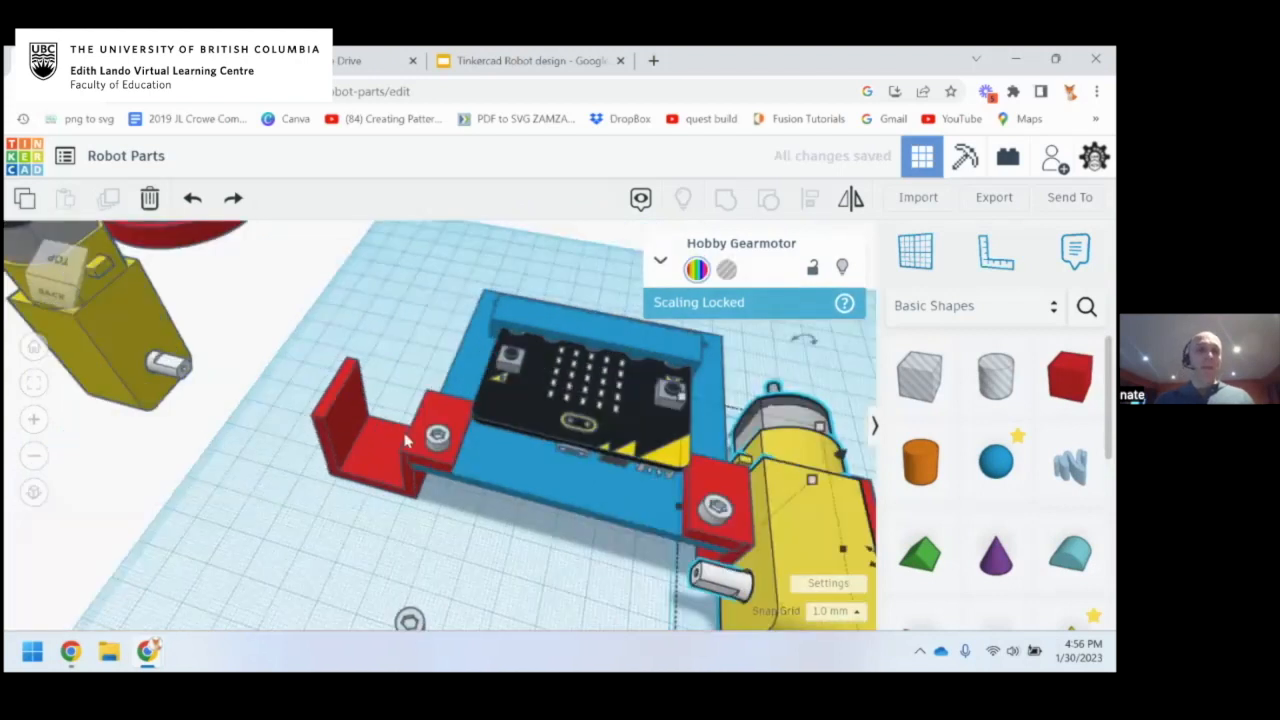
scroll(406, 437, down, 2)
click(185, 355)
middle_drag(335, 343, 388, 405)
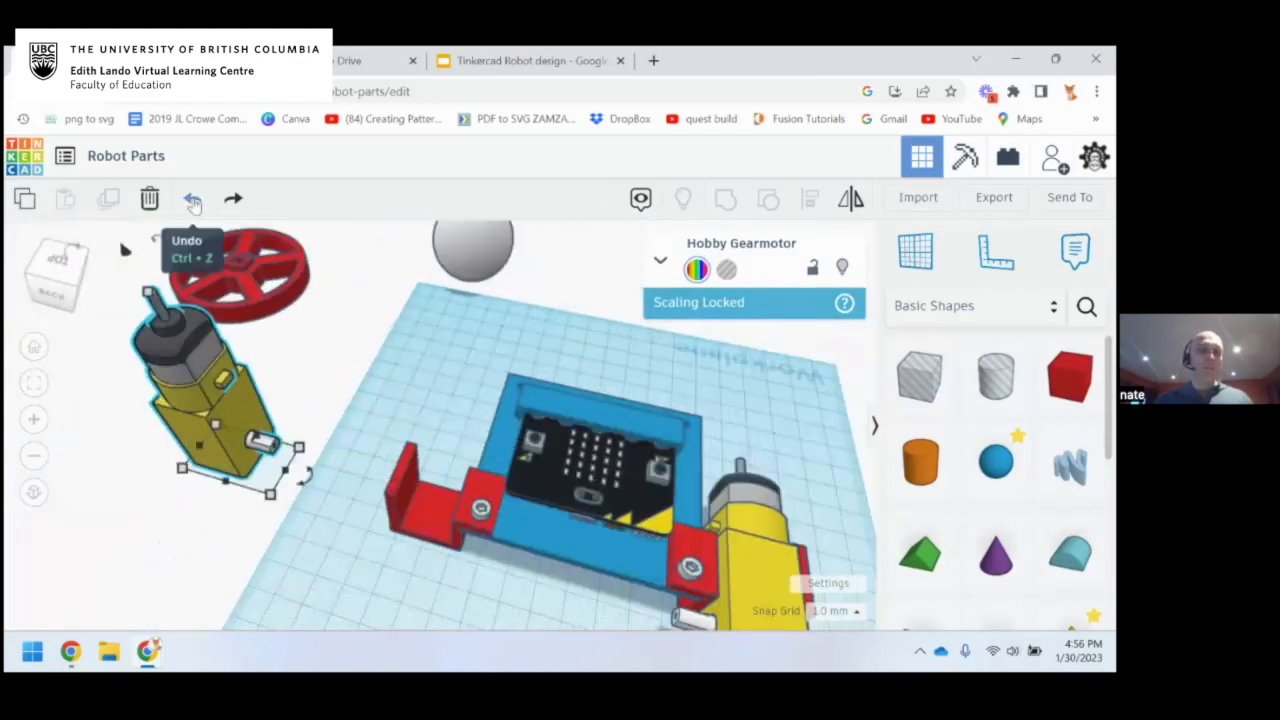
right_drag(285, 392, 225, 305)
drag(287, 341, 316, 391)
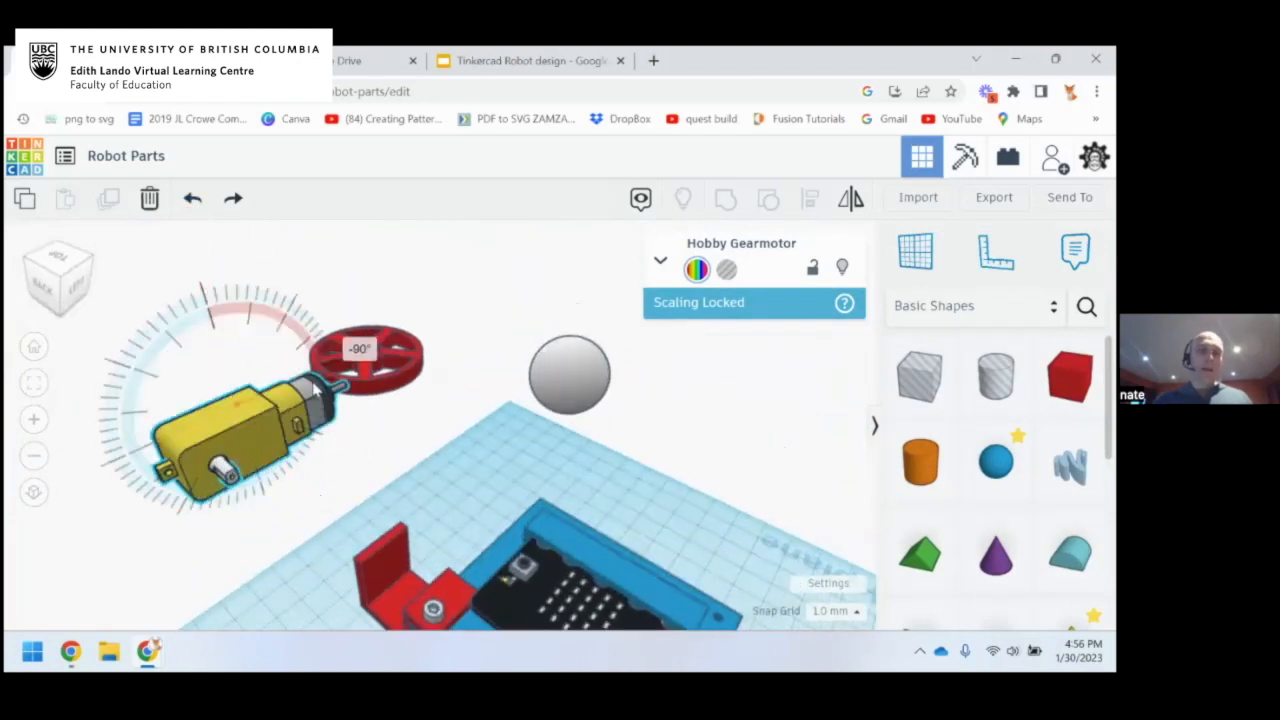
Move the spare gearmotor into the empty mirrored bracket and fine-tune its position between the bracket walls
right_drag(293, 453, 434, 398)
drag(274, 426, 496, 502)
right_drag(500, 504, 660, 502)
drag(497, 350, 497, 390)
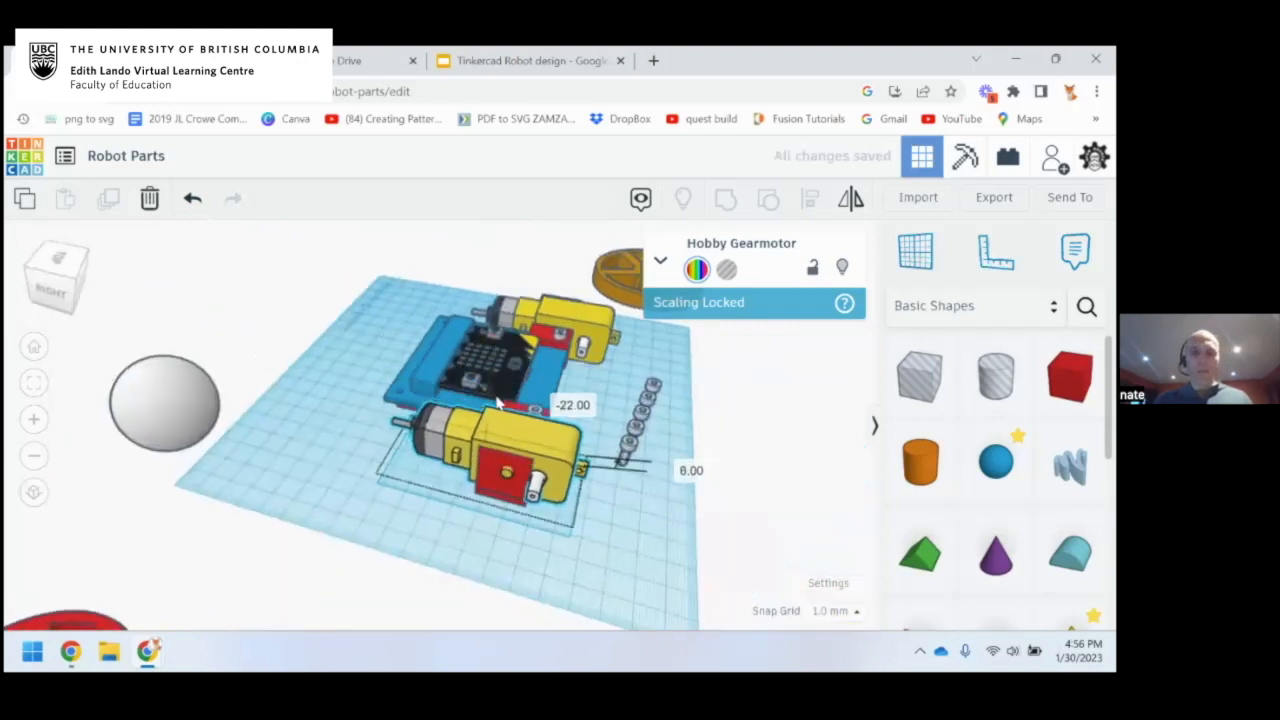
scroll(559, 450, up, 6)
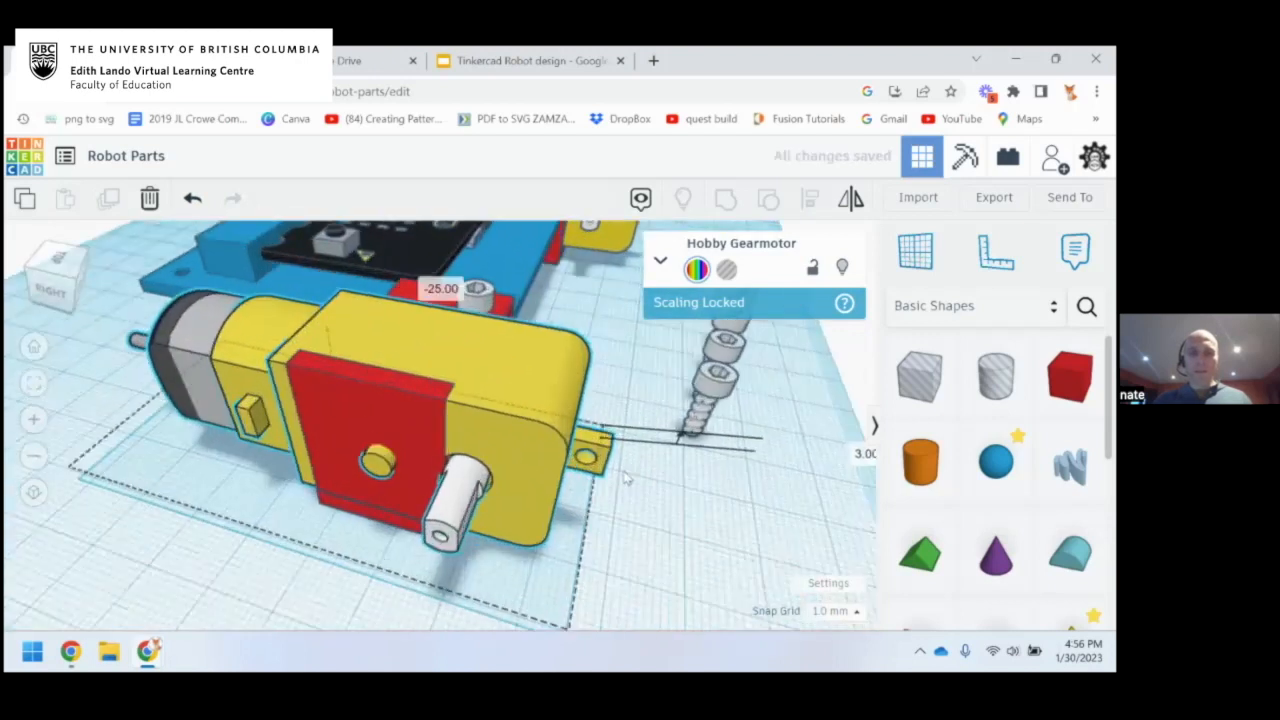
right_drag(448, 483, 405, 434)
drag(405, 434, 427, 435)
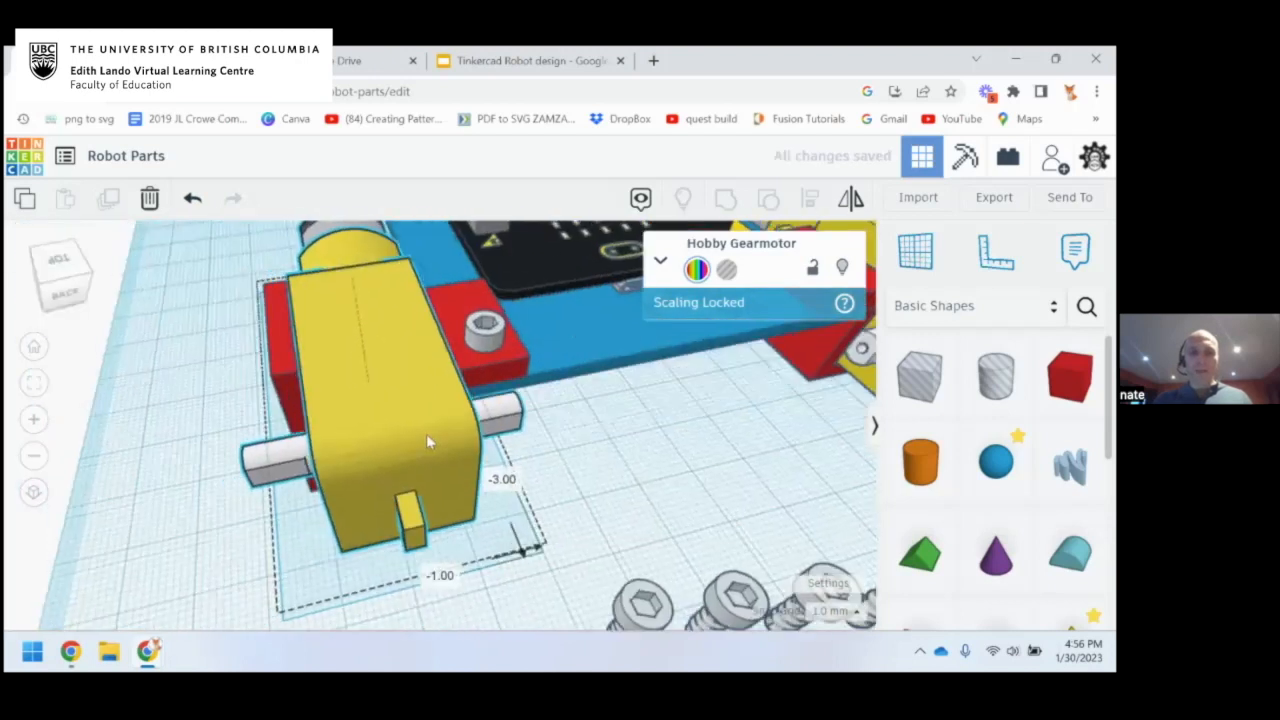
mouse_move(360, 445)
right_down()
mouse_move(414, 422)
mouse_move(588, 422)
mouse_move(372, 446)
right_up()
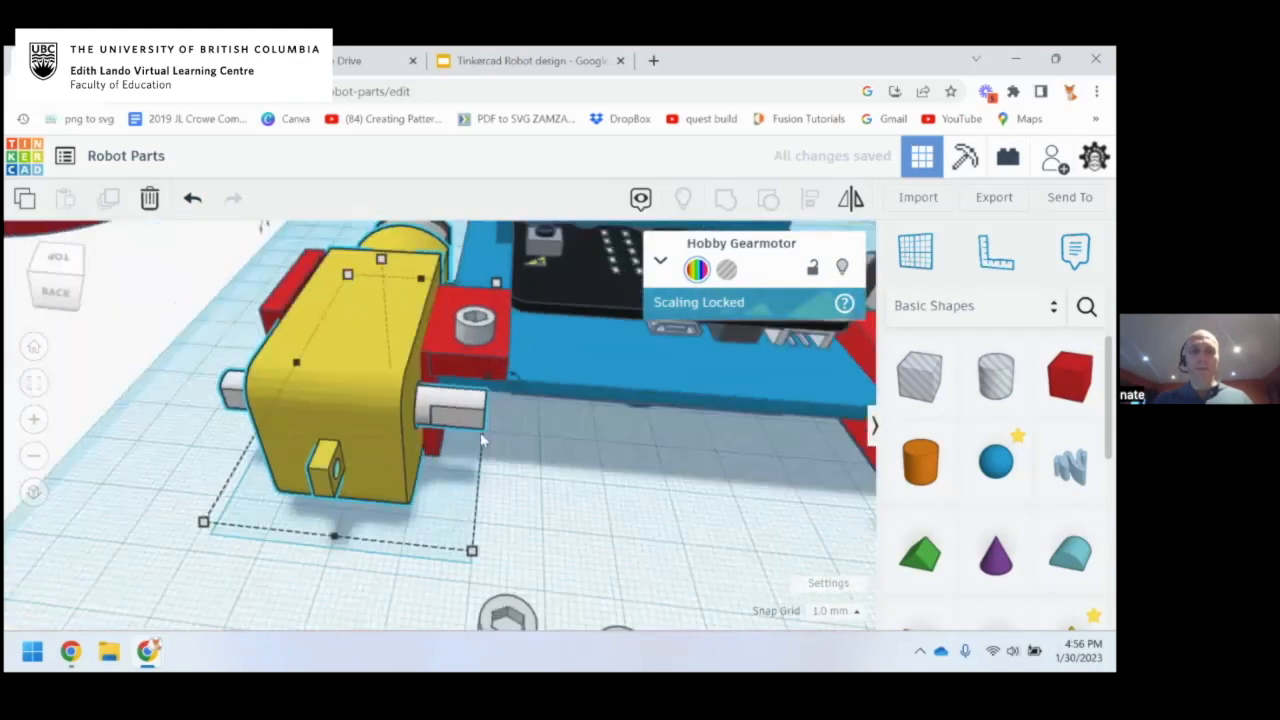
Move the grey sphere to the edge of the workplane in front of the robot
scroll(540, 430, down, 4)
right_drag(601, 455, 344, 444)
click(345, 445)
right_drag(370, 390, 228, 468)
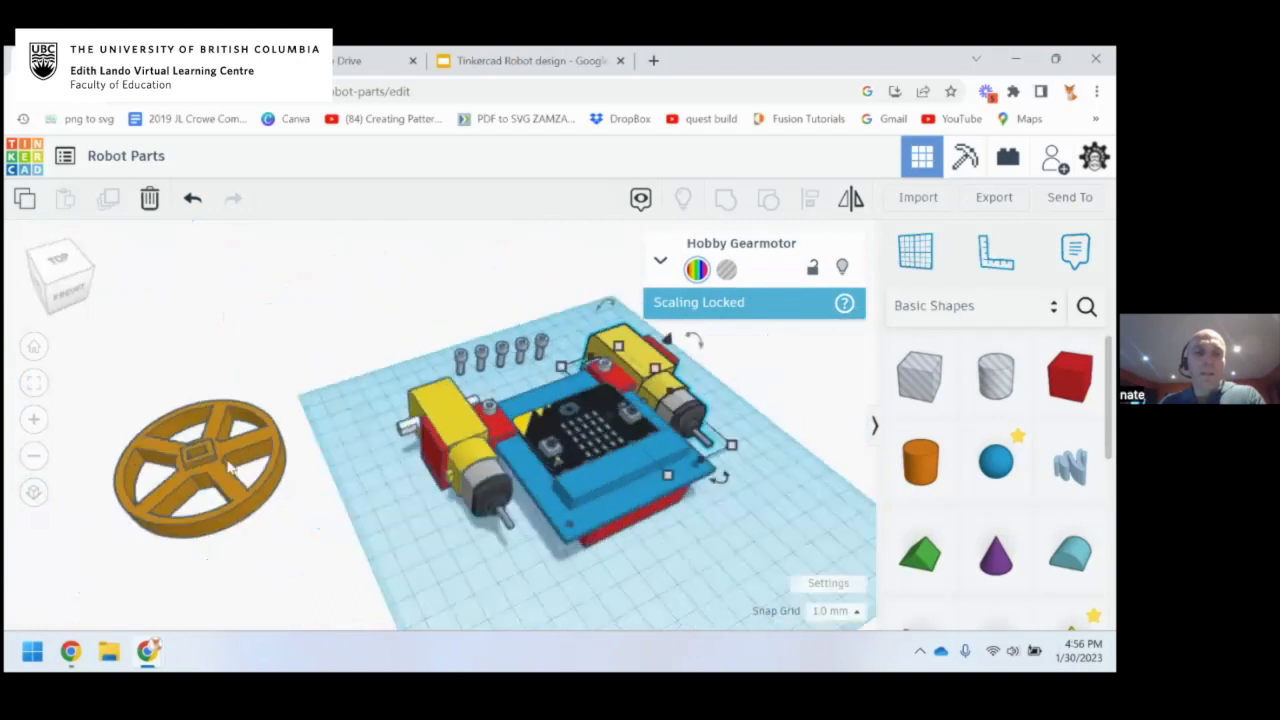
click(228, 468)
right_drag(624, 491, 800, 450)
right_drag(484, 478, 646, 421)
drag(605, 428, 555, 470)
right_drag(375, 476, 393, 425)
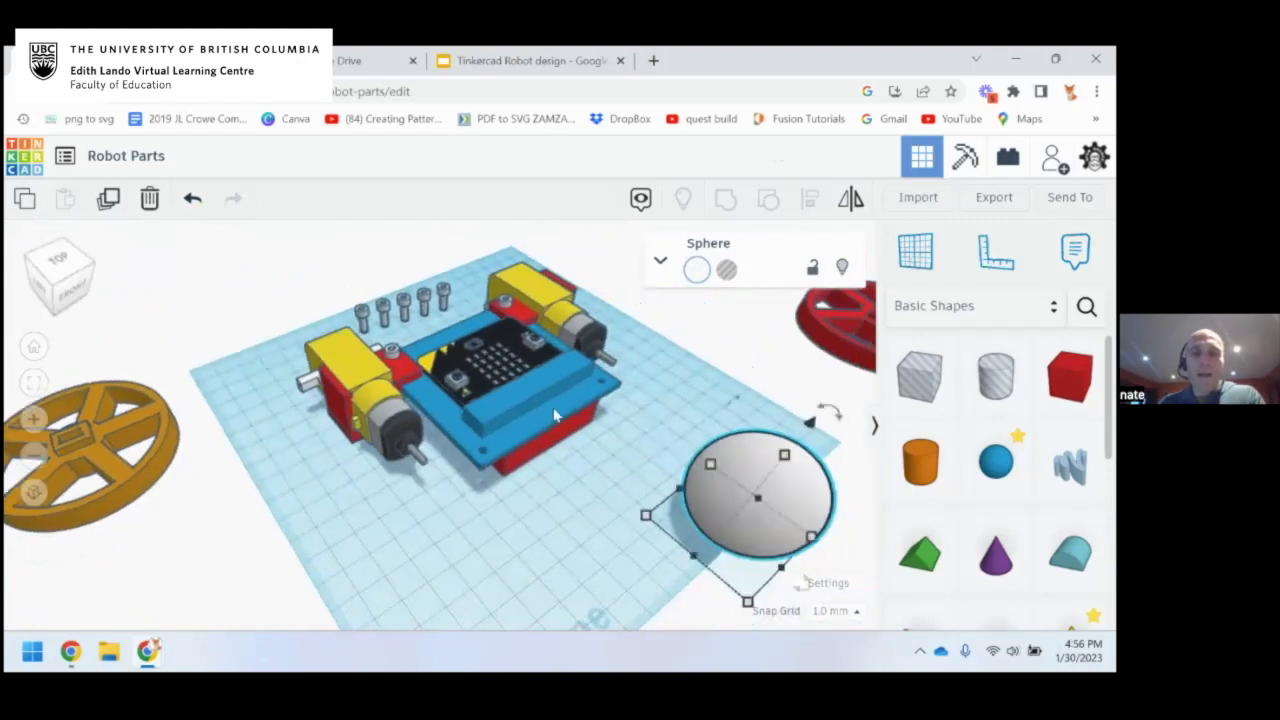
right_drag(555, 416, 413, 415)
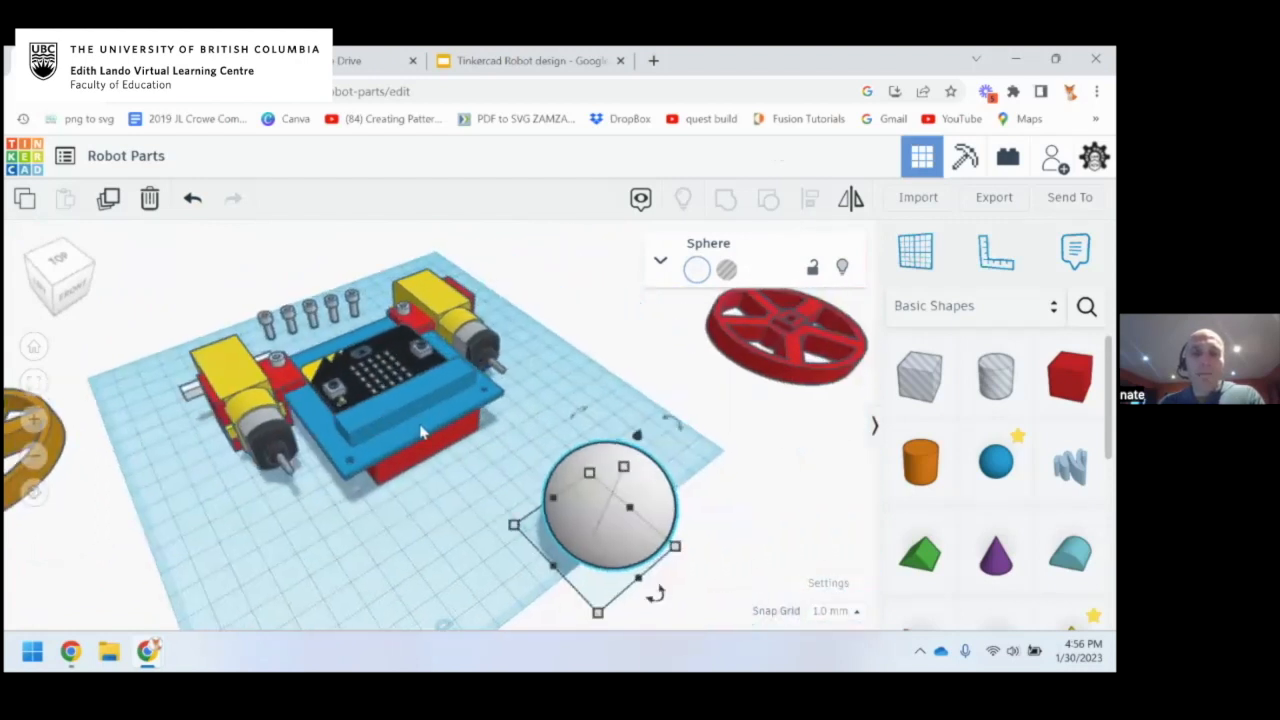
Rotate the orange wheel so it stands upright on its rim
middle_drag(208, 442, 327, 400)
click(157, 420)
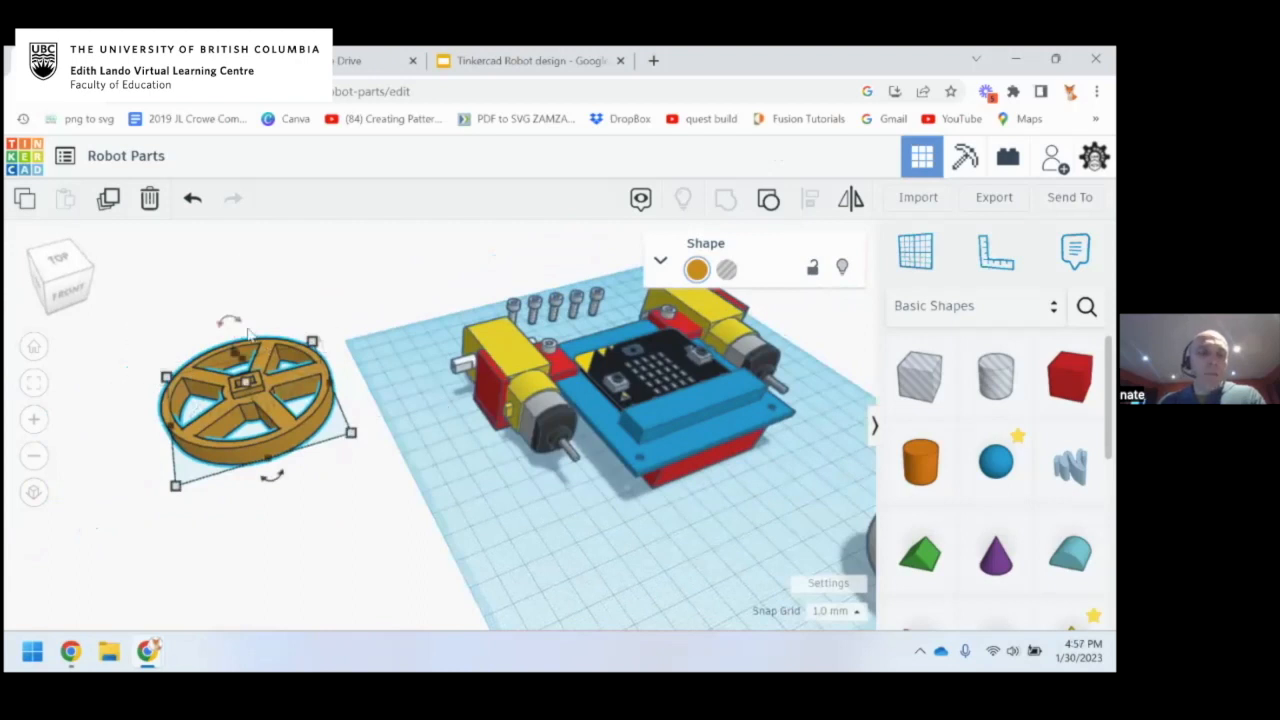
drag(253, 332, 300, 394)
mouse_move(300, 394)
right_down()
mouse_move(360, 391)
mouse_move(298, 397)
right_up()
Move the upright orange wheel beside the outer shaft of the nearest gearmotor
drag(326, 392, 500, 343)
right_drag(478, 420, 389, 446)
middle_drag(389, 446, 471, 388)
scroll(471, 386, up, 6)
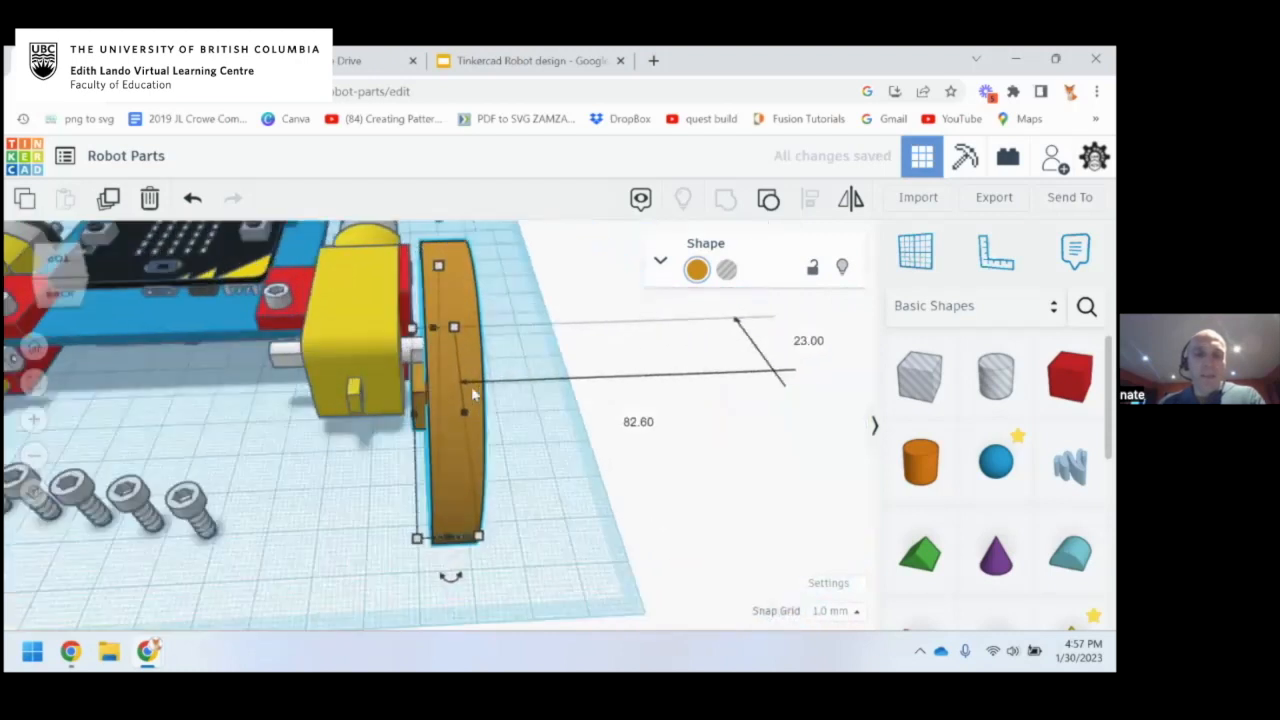
right_drag(468, 403, 498, 355)
drag(498, 355, 527, 353)
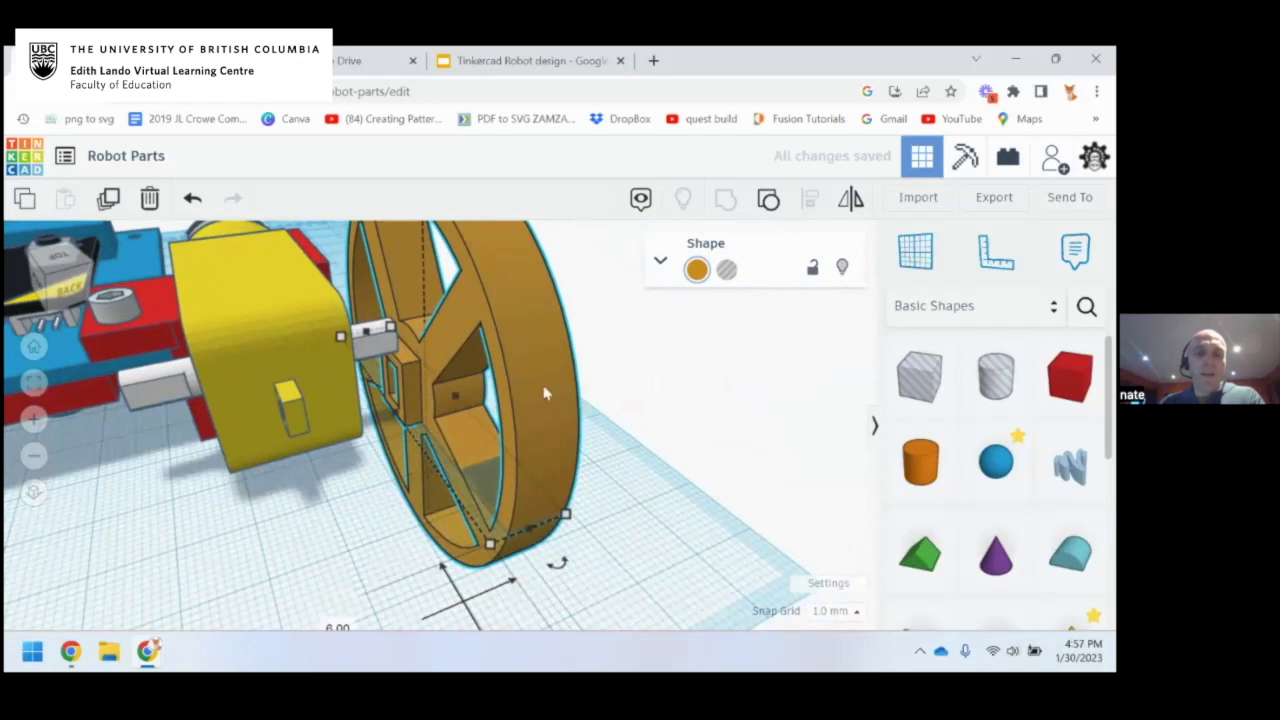
Shift the orange wheel across the workplane to line up its hub with the gearmotor shaft
scroll(535, 389, down, 3)
middle_drag(535, 389, 478, 380)
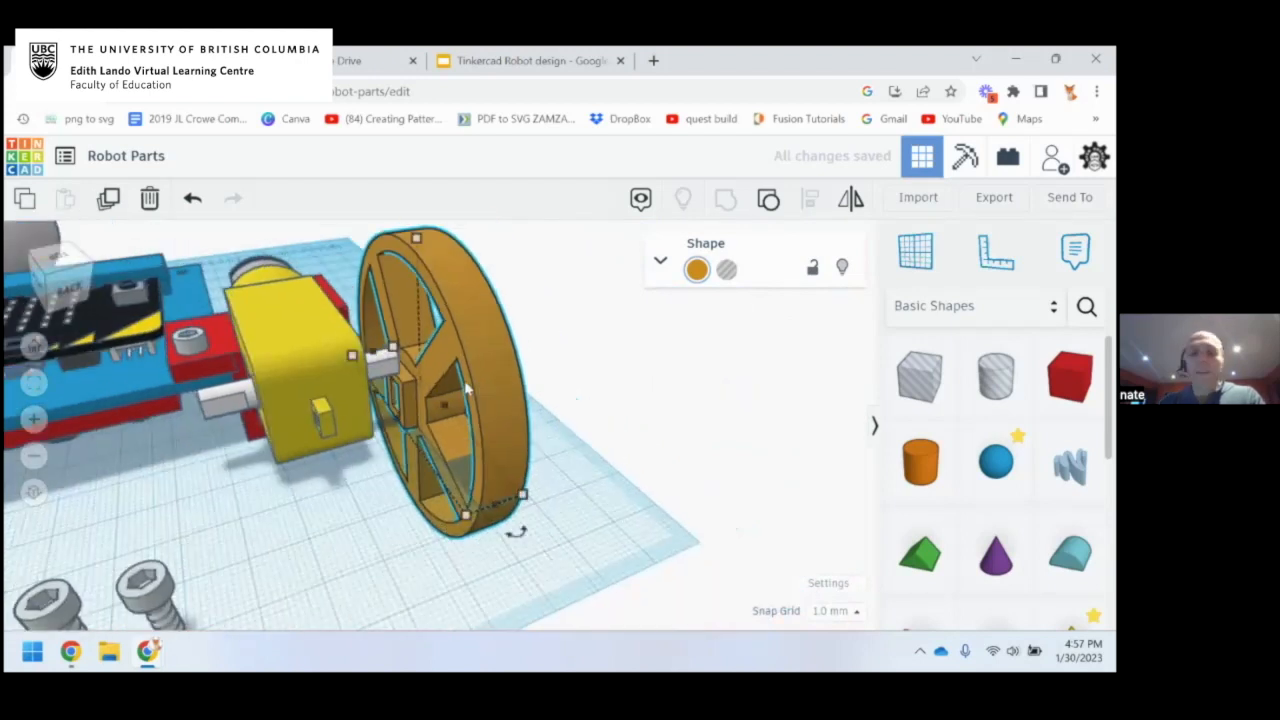
right_drag(497, 390, 535, 392)
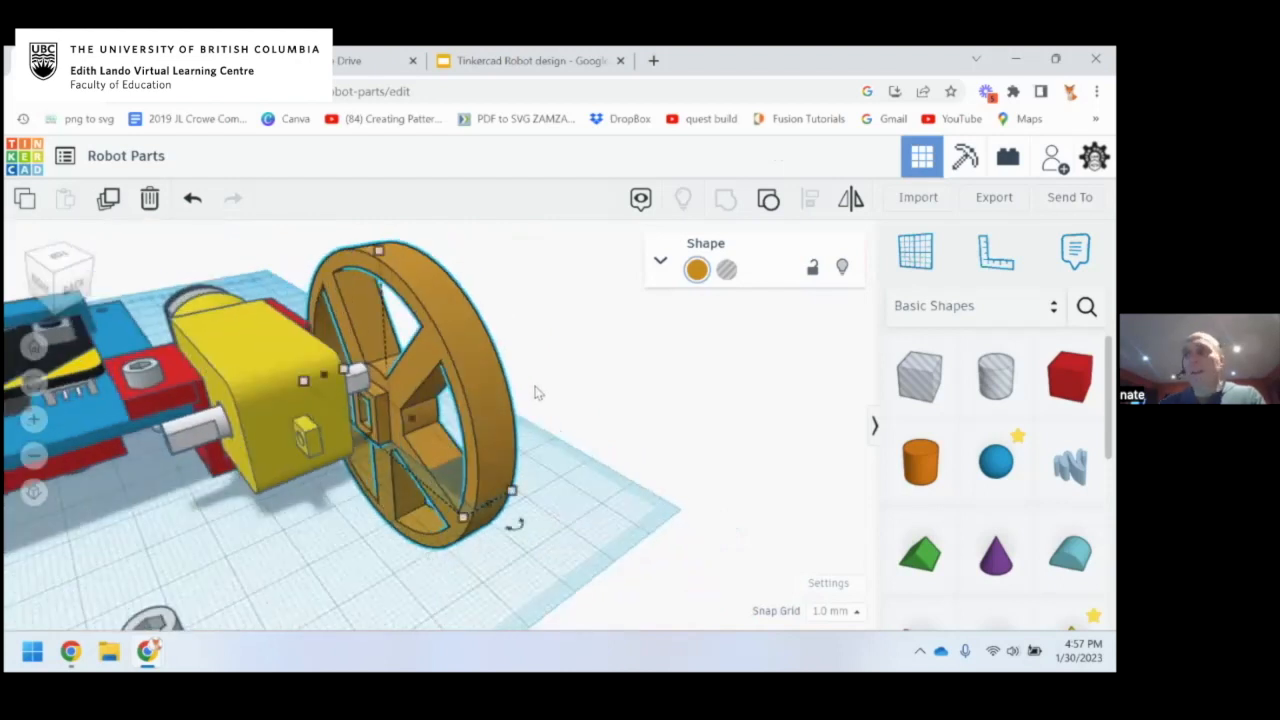
drag(480, 400, 446, 384)
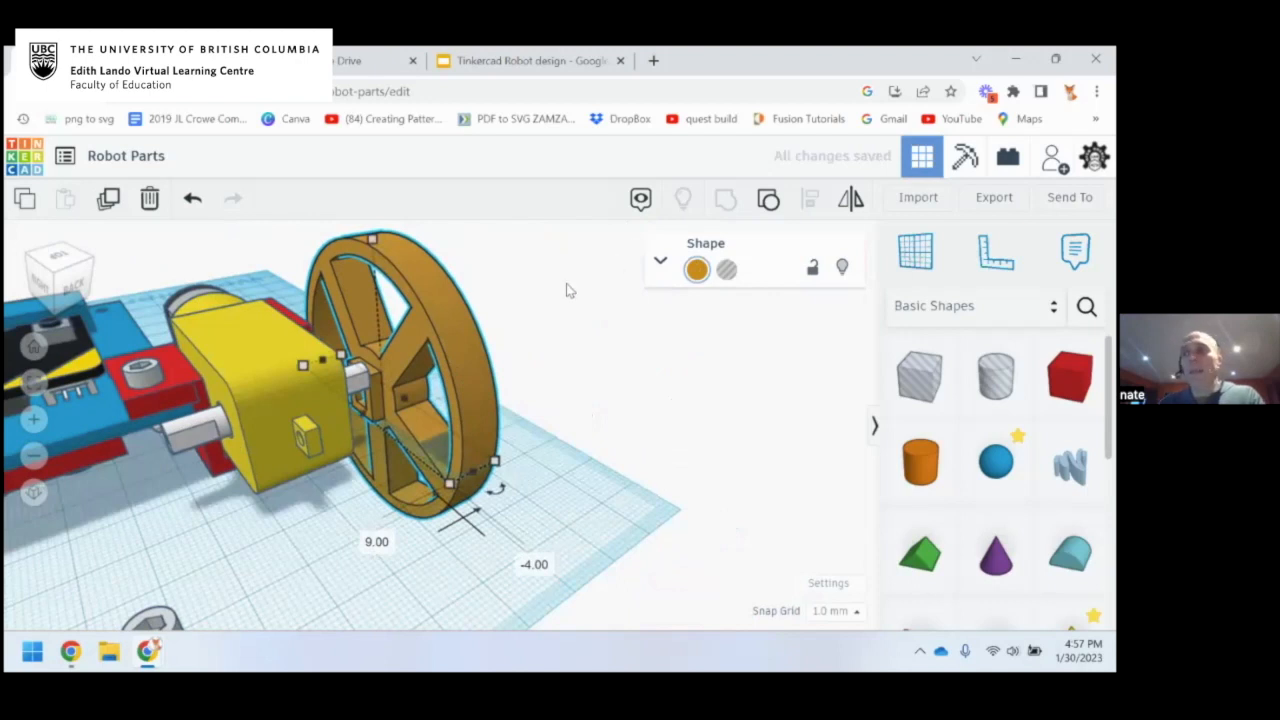
right_drag(520, 337, 486, 388)
drag(486, 388, 502, 438)
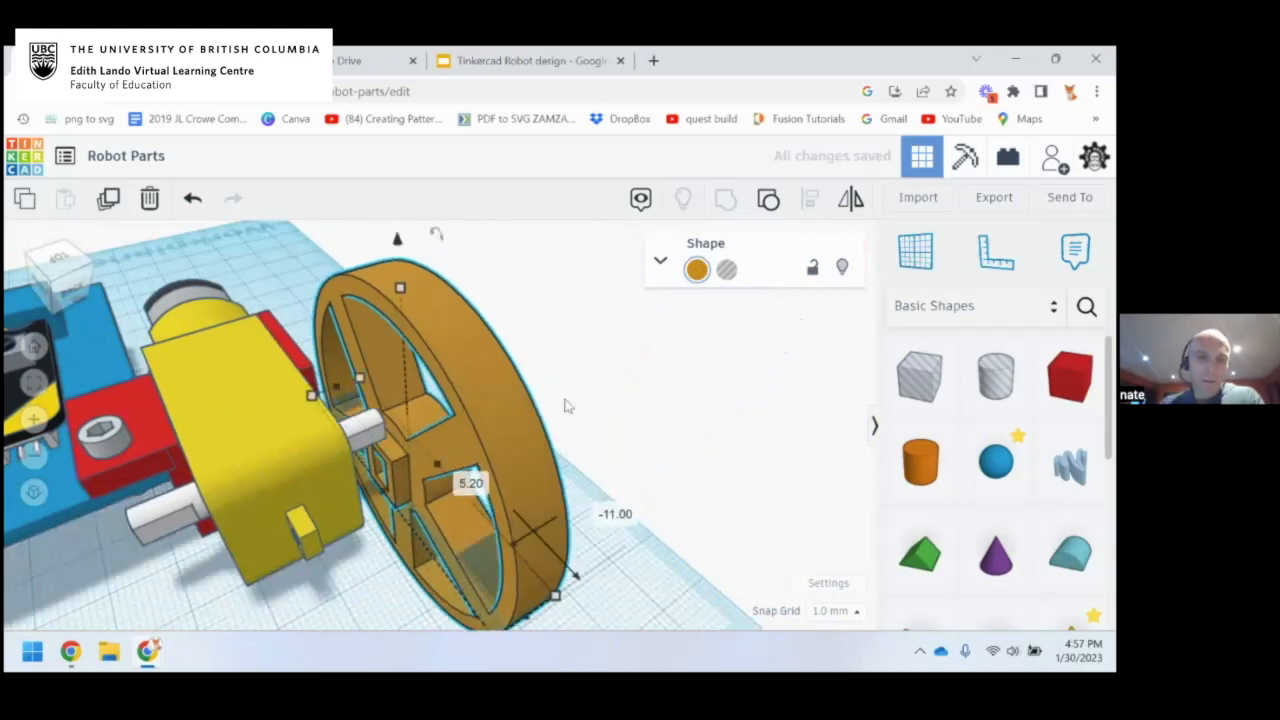
Raise the orange wheel until its hub is level with the gearmotor shaft
right_drag(595, 342, 408, 322)
scroll(495, 288, down, 3)
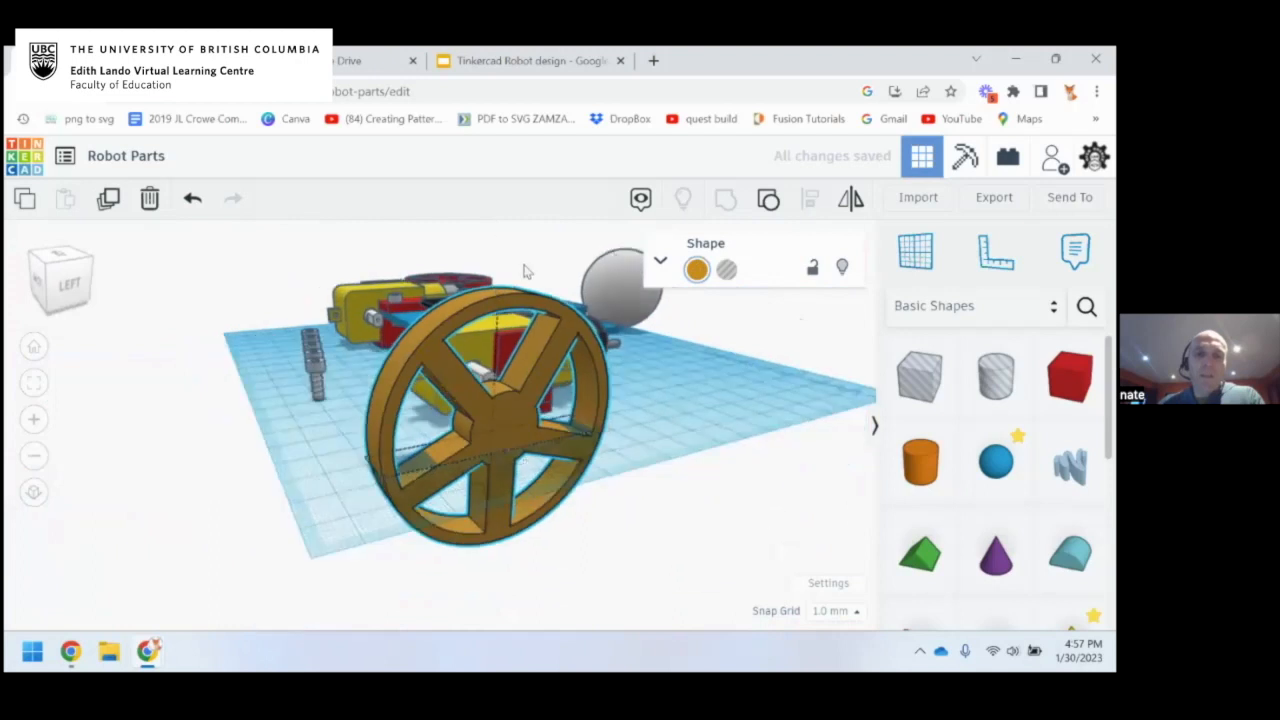
middle_drag(526, 271, 514, 302)
drag(490, 285, 495, 241)
Push the orange wheel inward so its square hub slides onto the gearmotor's outer shaft
right_drag(470, 405, 590, 432)
scroll(590, 432, up, 3)
middle_drag(590, 432, 408, 480)
right_drag(408, 480, 507, 445)
scroll(507, 445, up, 2)
scroll(507, 445, up, 2)
middle_drag(460, 446, 352, 456)
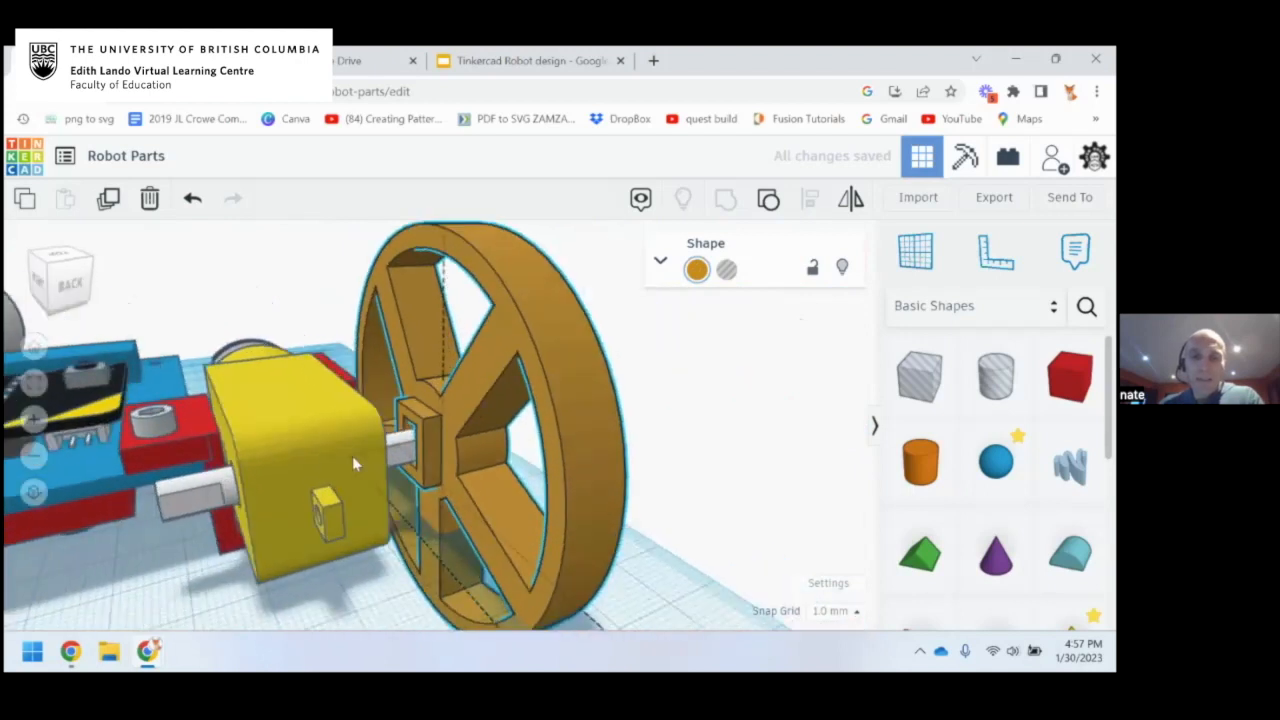
drag(466, 433, 446, 438)
Stand the red wheel upright and place it beside the outer shaft of the opposite gearmotor
right_drag(342, 465, 458, 470)
right_drag(545, 466, 250, 330)
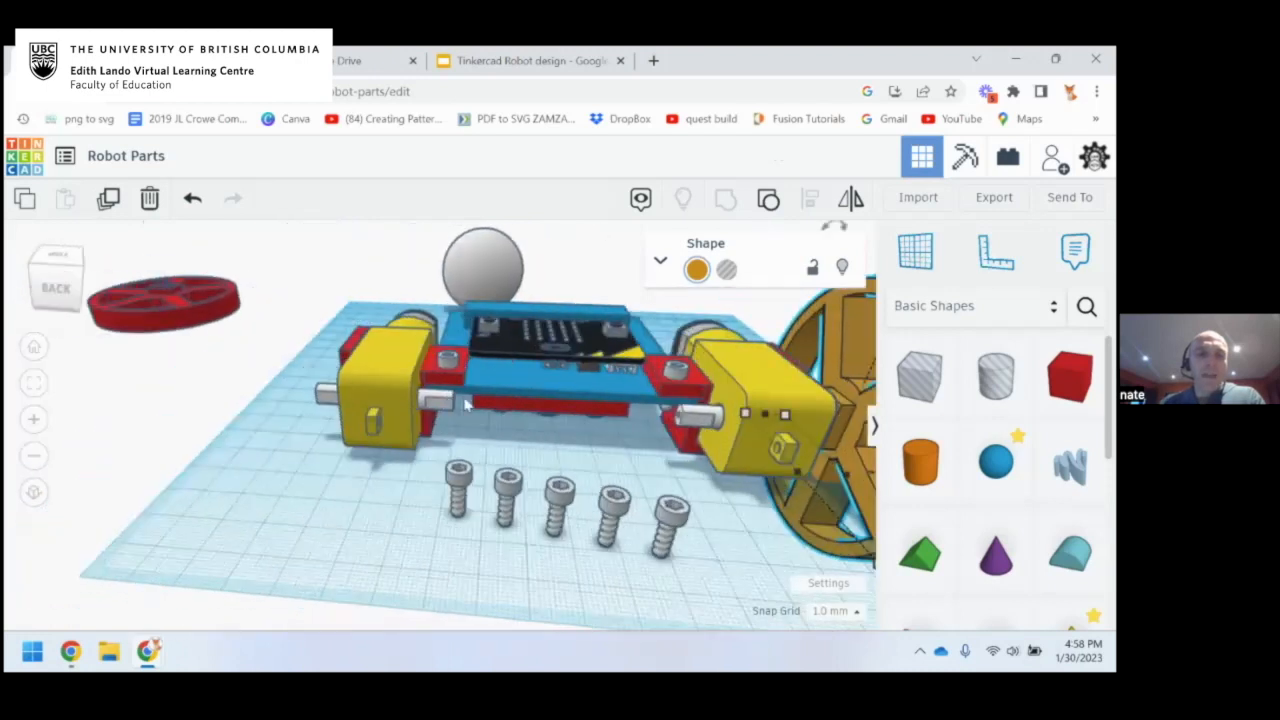
click(218, 310)
drag(218, 312, 355, 375)
drag(243, 388, 303, 395)
scroll(301, 402, up, 6)
right_drag(301, 408, 593, 405)
Raise the red wheel to the height of the gearmotor shaft and check its fit from both sides
scroll(500, 406, down, 5)
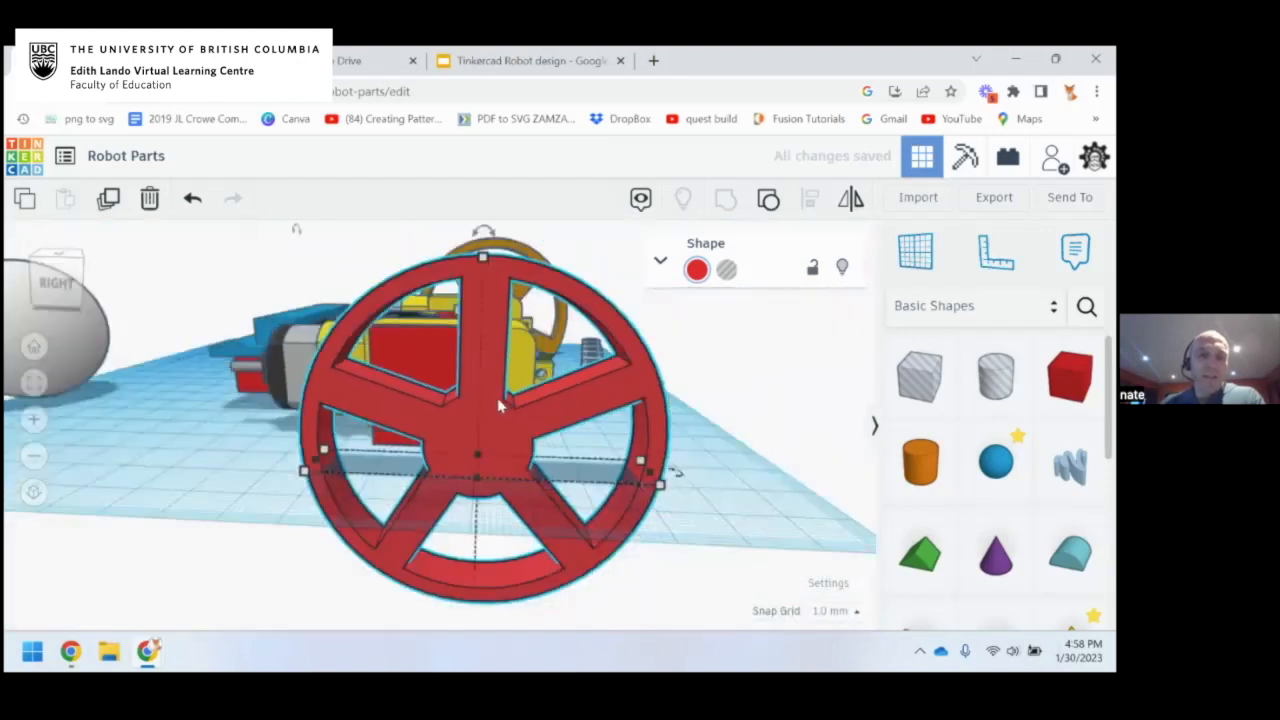
right_drag(500, 406, 460, 364)
drag(436, 313, 435, 272)
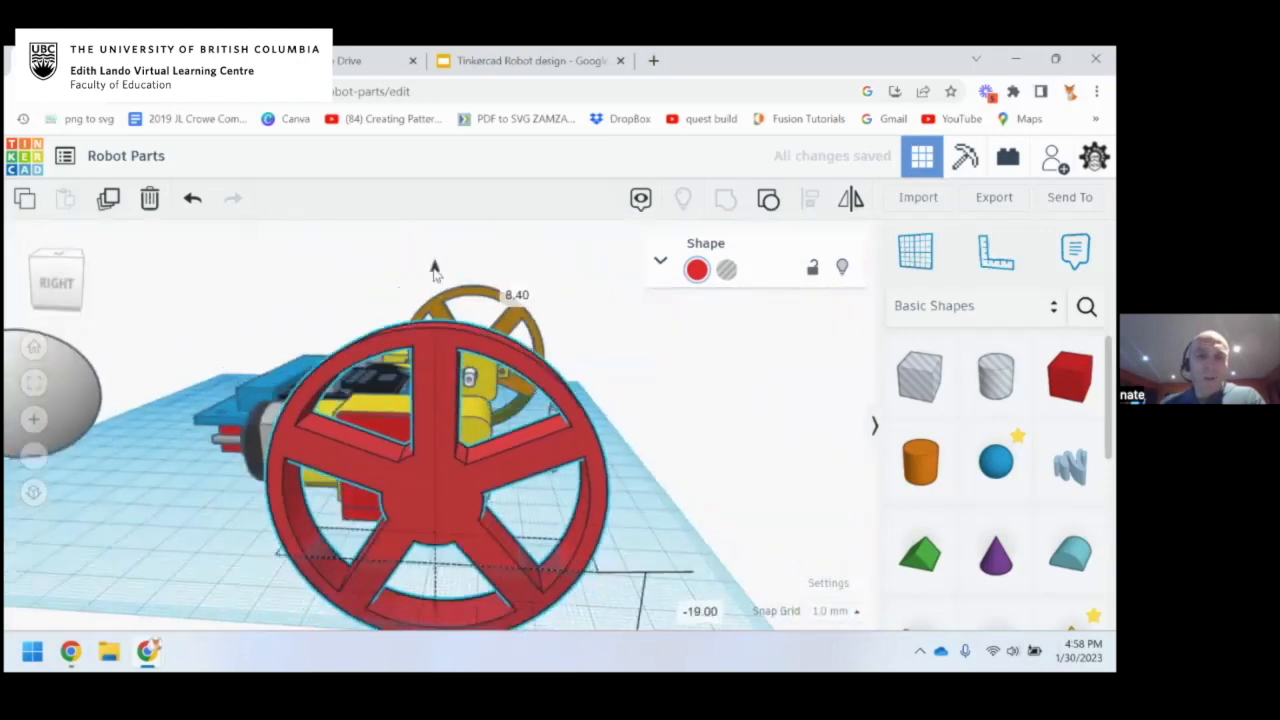
right_drag(425, 462, 389, 466)
right_drag(600, 460, 635, 463)
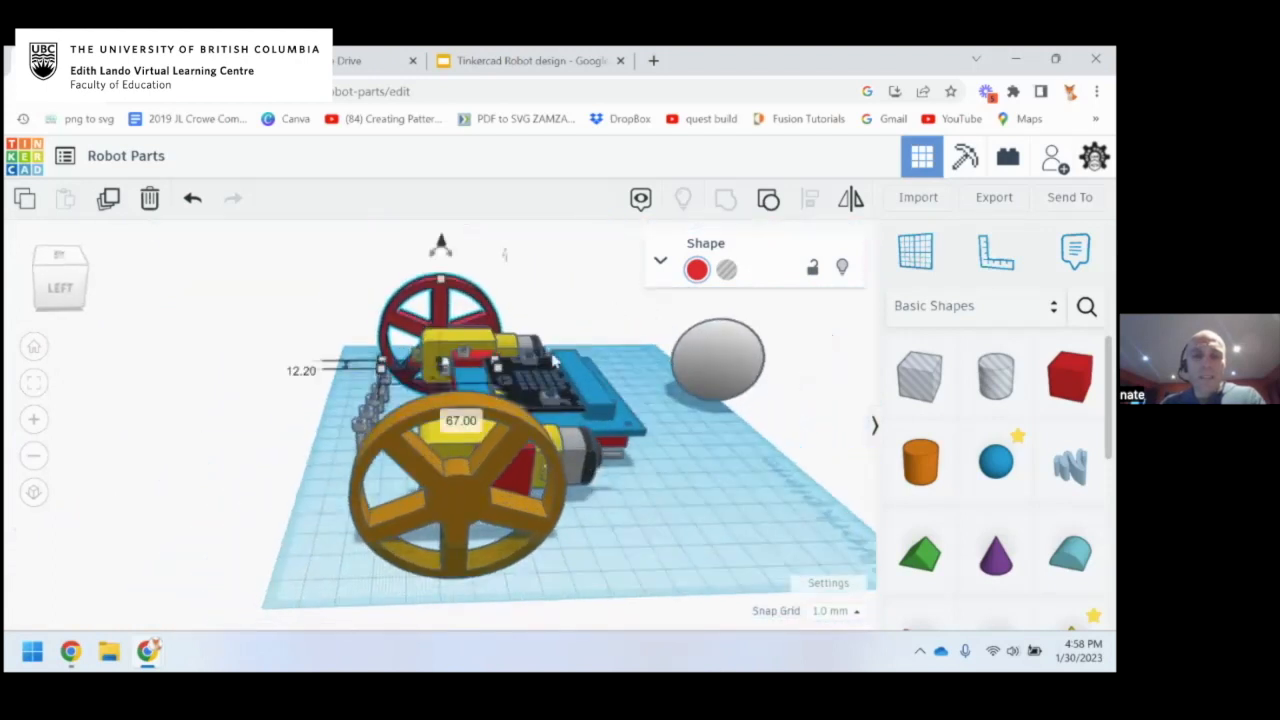
right_drag(565, 300, 520, 344)
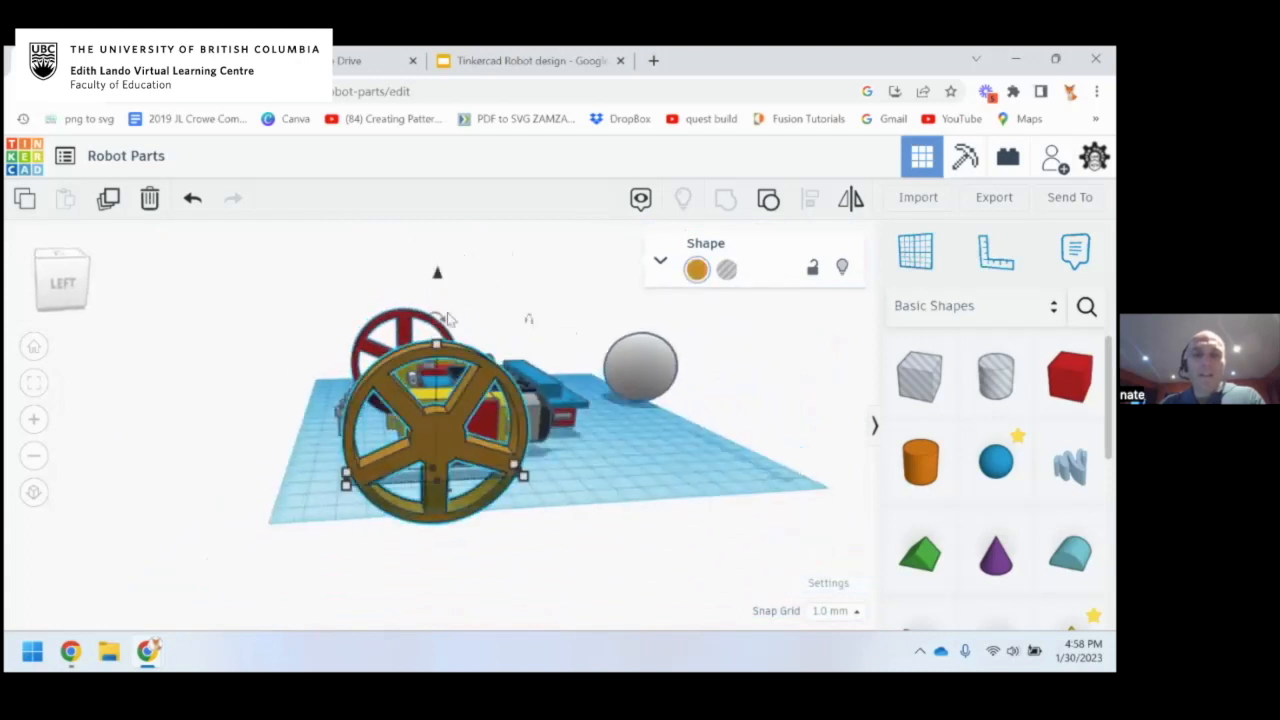
drag(439, 281, 439, 214)
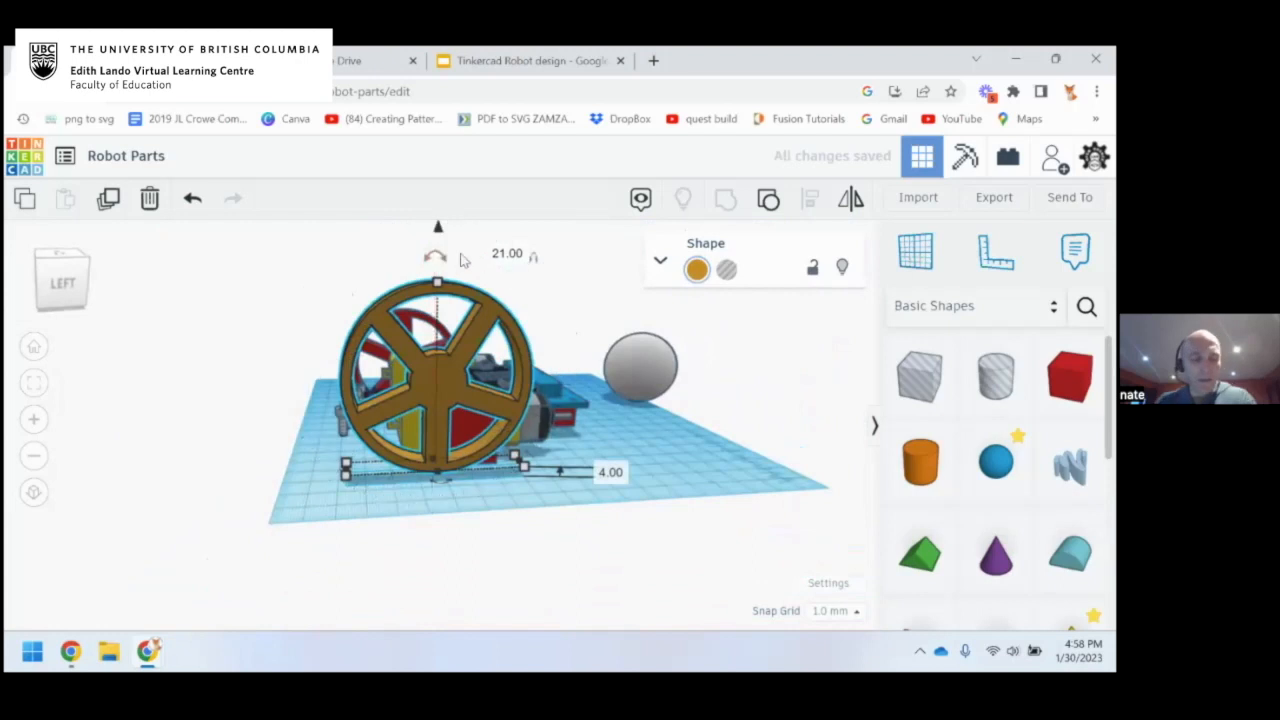
key(ctrl+z)
Hide the shape library to give the assembled robot a wider workspace
right_drag(484, 368, 545, 403)
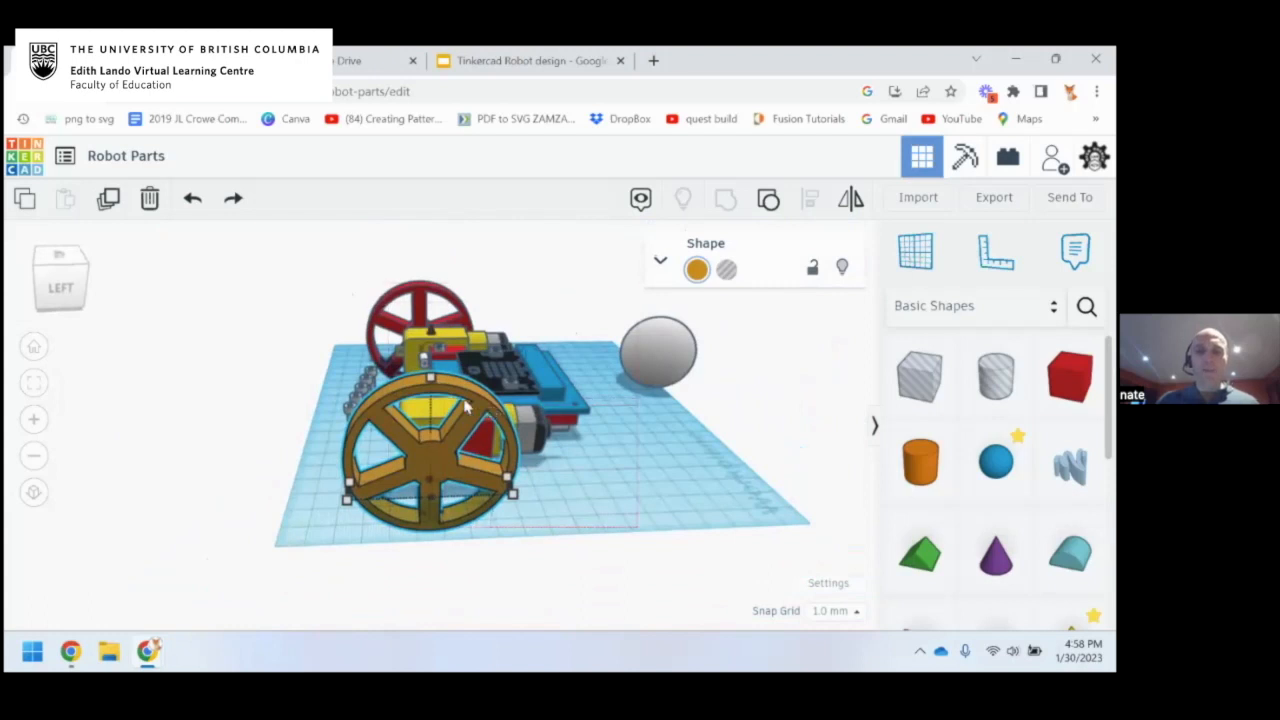
click(874, 430)
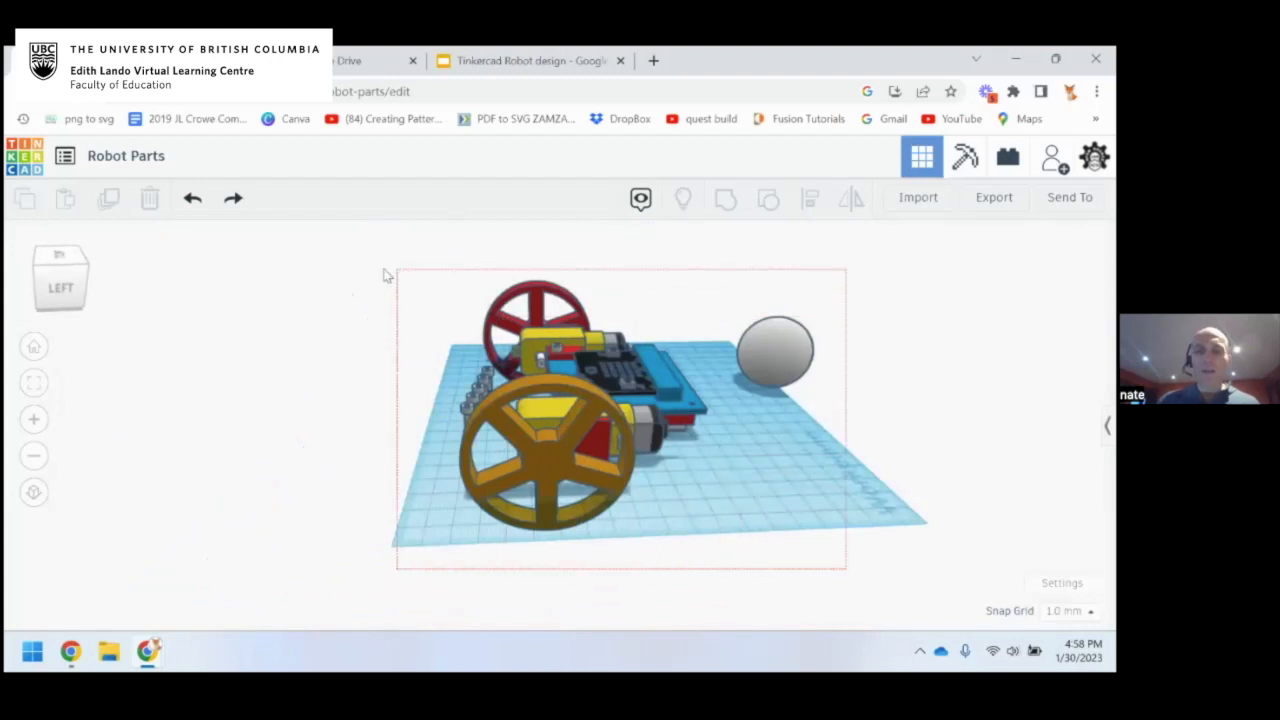
Select all the robot parts and the ball and raise them together until the wheels rest on top of the workplane
drag(366, 276, 368, 276)
click(474, 298)
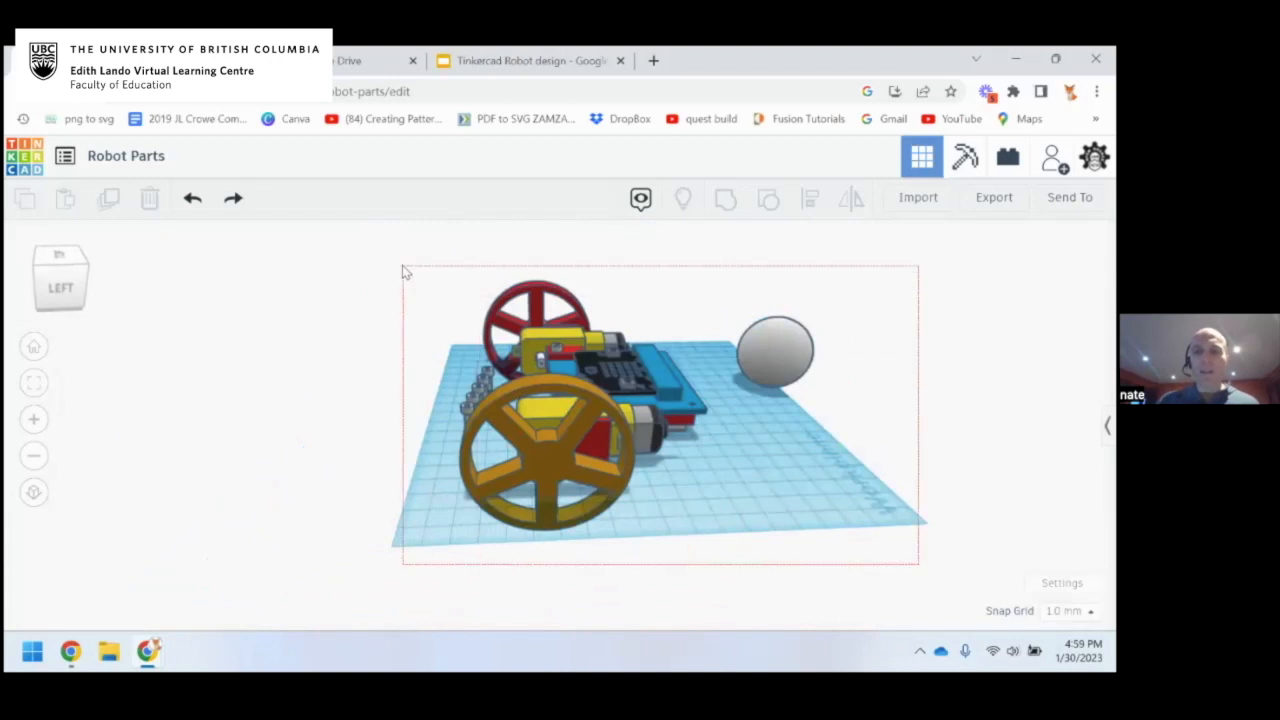
drag(403, 271, 404, 272)
drag(664, 276, 670, 245)
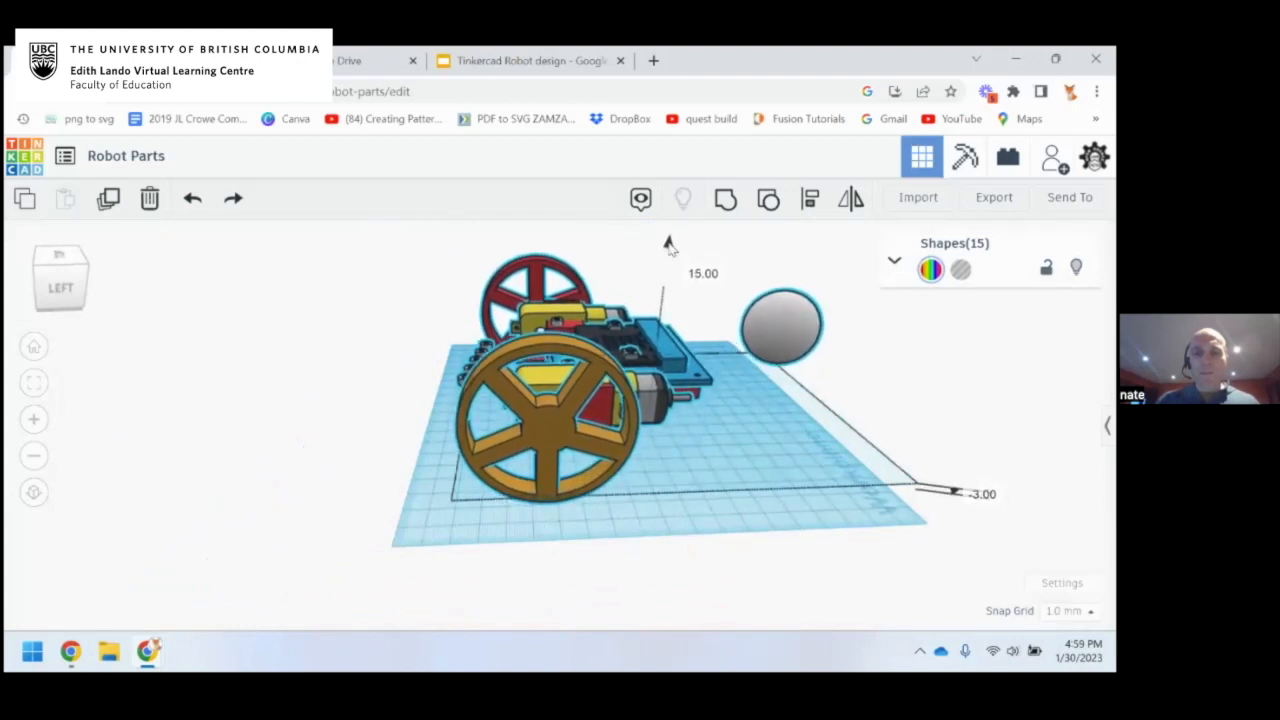
mouse_move(672, 442)
right_down()
mouse_move(580, 417)
mouse_move(656, 428)
right_up()
right_drag(690, 285, 688, 320)
drag(651, 509, 651, 504)
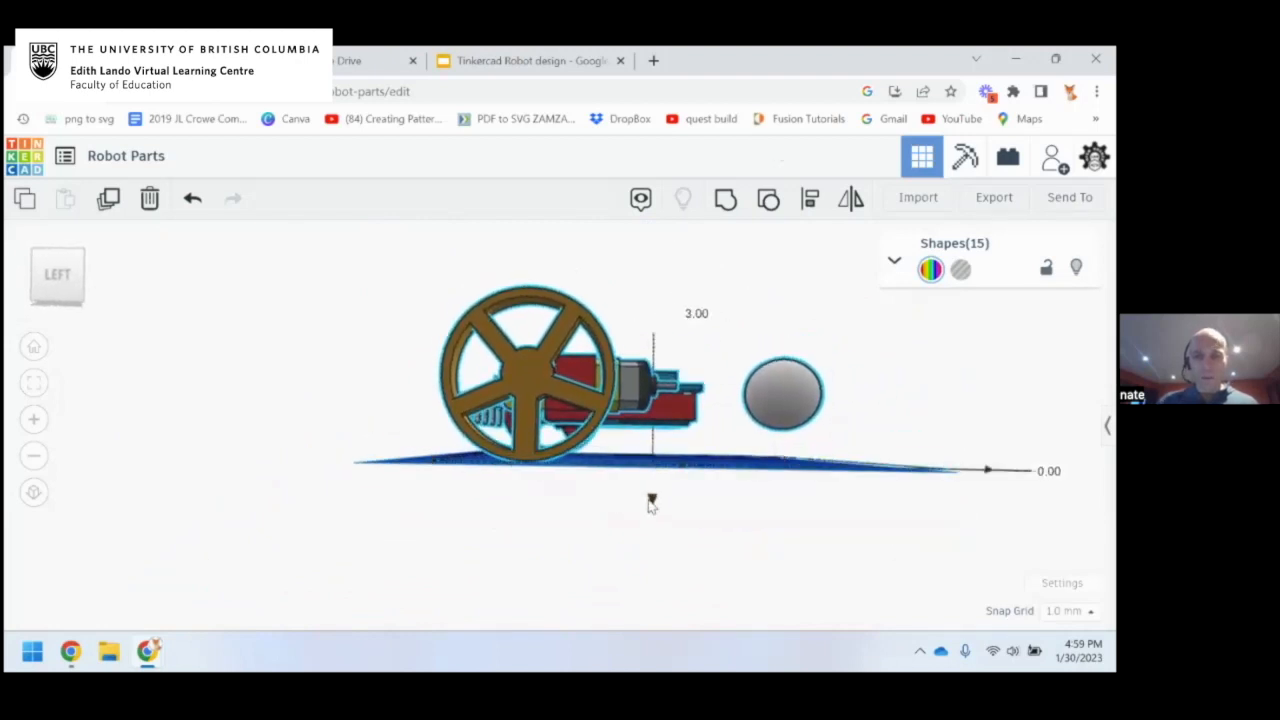
click(724, 428)
Move the white ball inward toward the front edge of the blue chassis plate
right_drag(743, 395, 672, 458)
right_drag(770, 454, 381, 436)
mouse_move(685, 460)
right_down()
mouse_move(633, 460)
mouse_move(754, 440)
mouse_move(708, 445)
mouse_move(708, 427)
mouse_move(790, 455)
mouse_move(728, 447)
mouse_move(737, 471)
mouse_move(723, 451)
mouse_move(670, 440)
right_up()
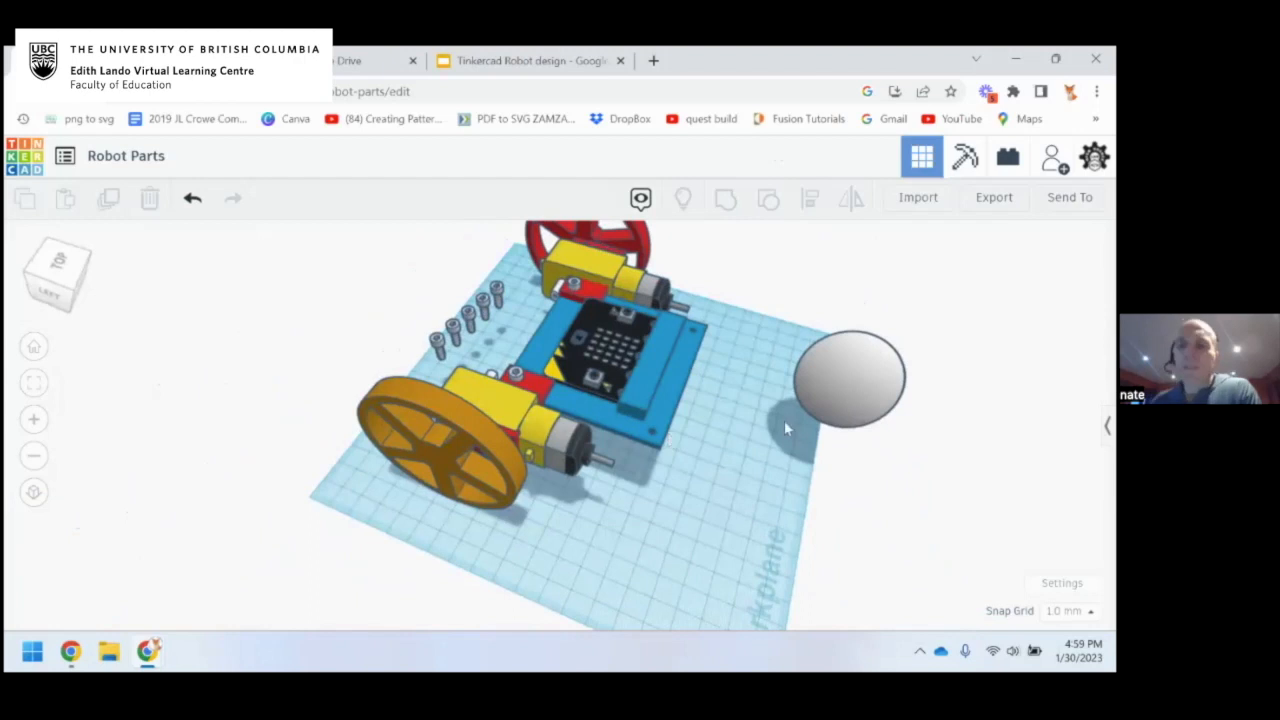
click(840, 380)
drag(840, 380, 788, 424)
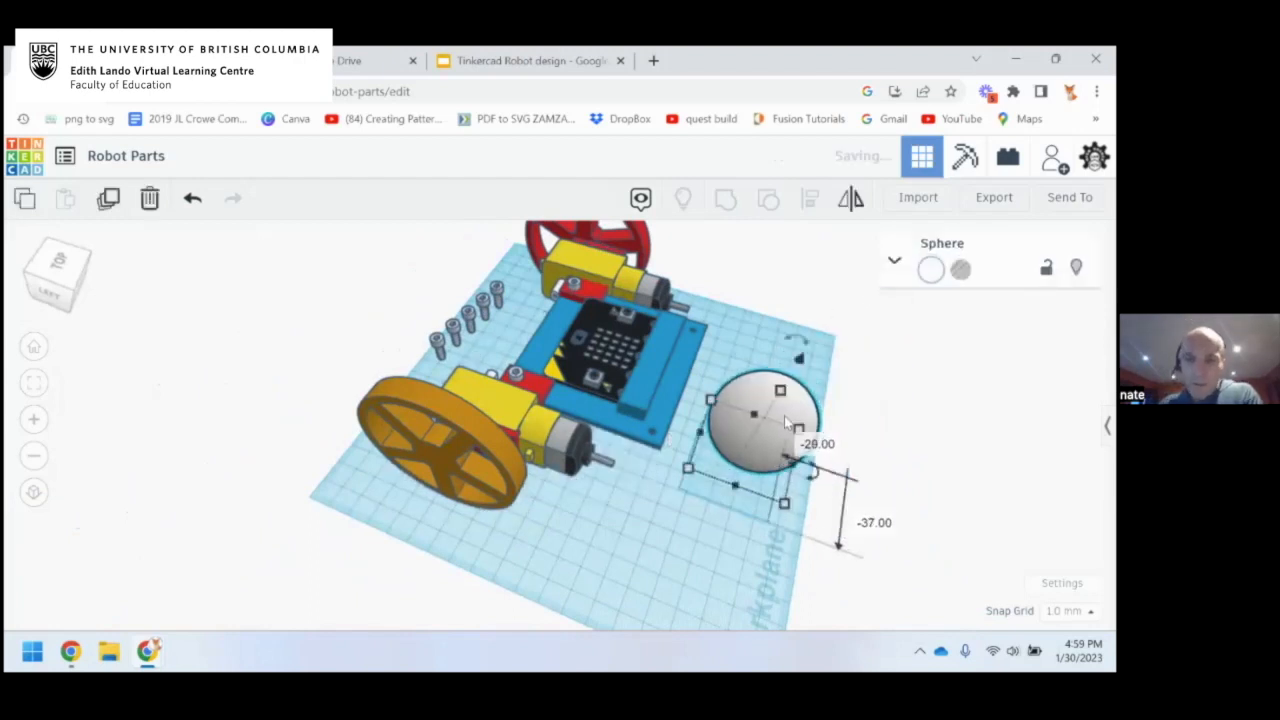
right_drag(745, 466, 728, 495)
click(646, 455)
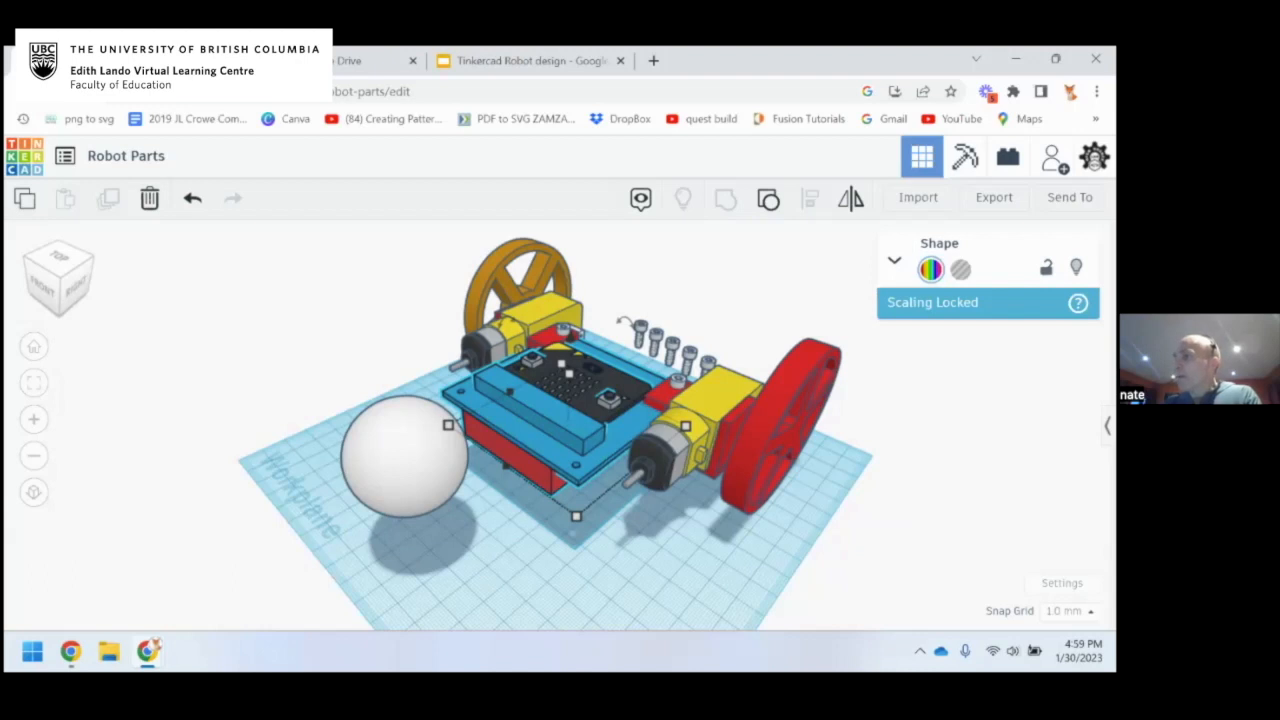
click(766, 441)
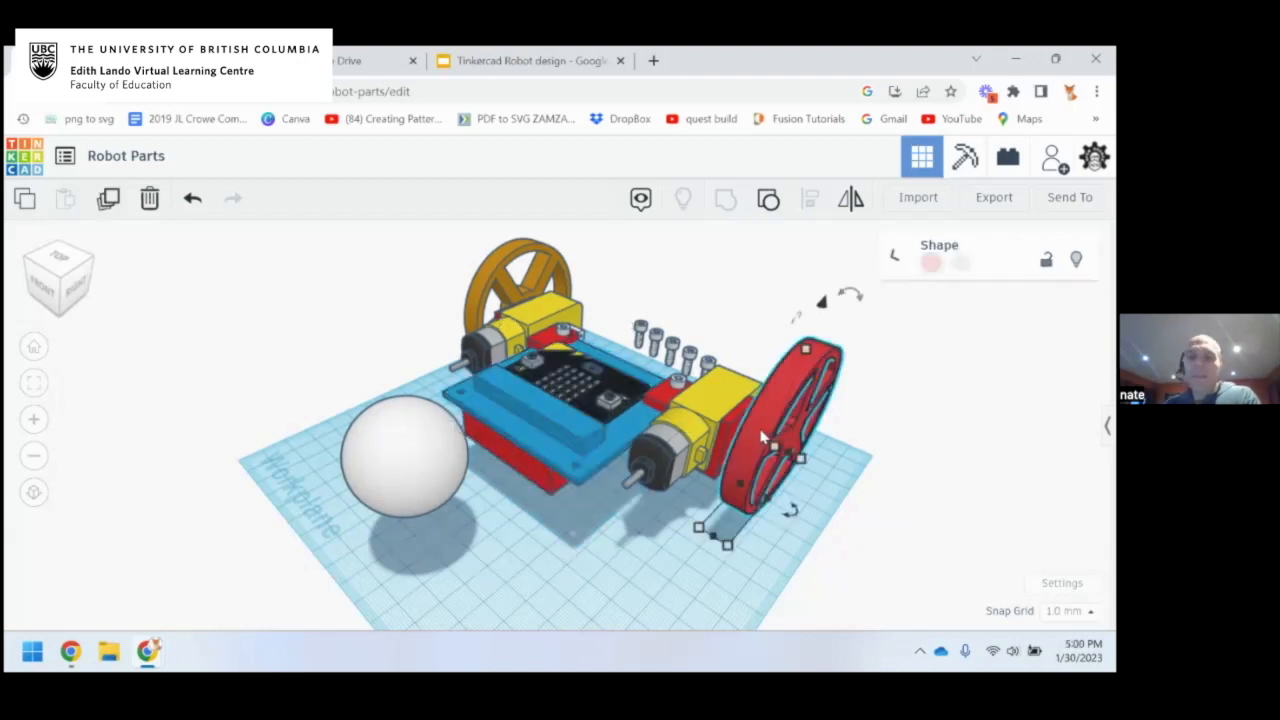
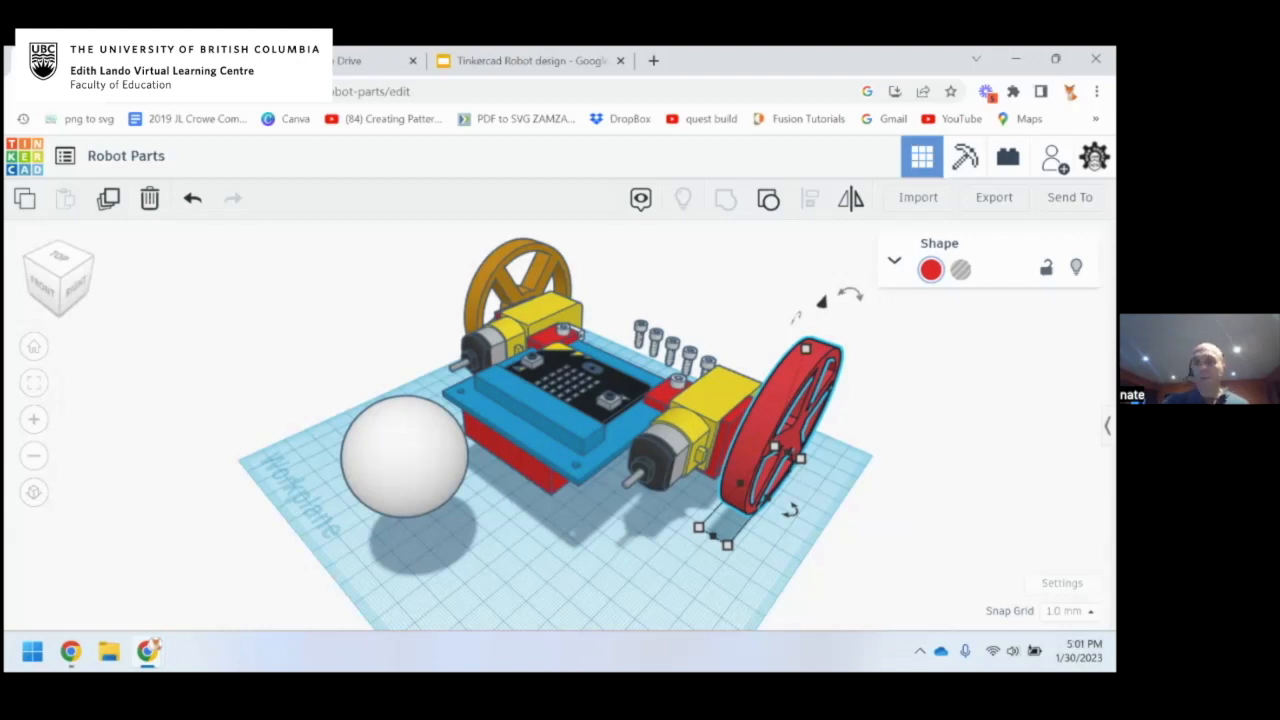
Adjust the white ball's position in front of the chassis, close to the plate's front edge
right_drag(478, 515, 723, 423)
scroll(737, 349, up, 5)
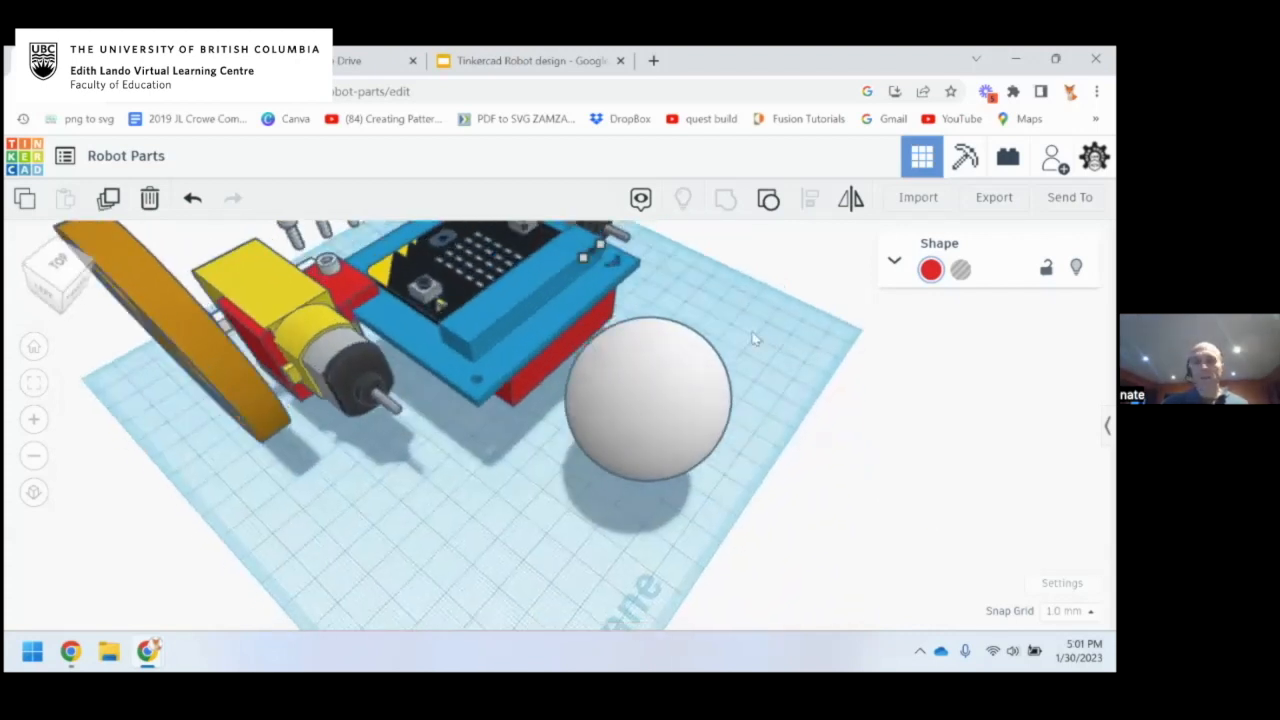
right_drag(755, 340, 652, 446)
mouse_move(652, 446)
mouse_down()
mouse_move(648, 472)
mouse_move(656, 439)
mouse_up()
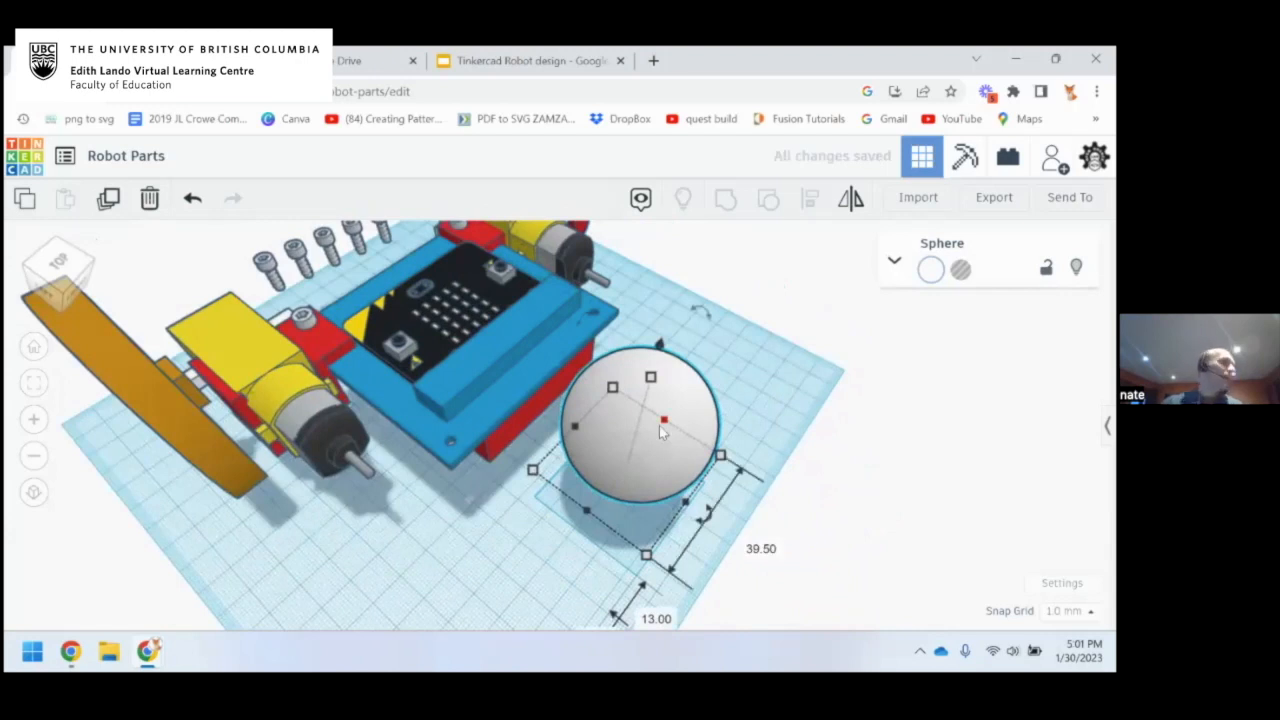
scroll(659, 425, up, 1)
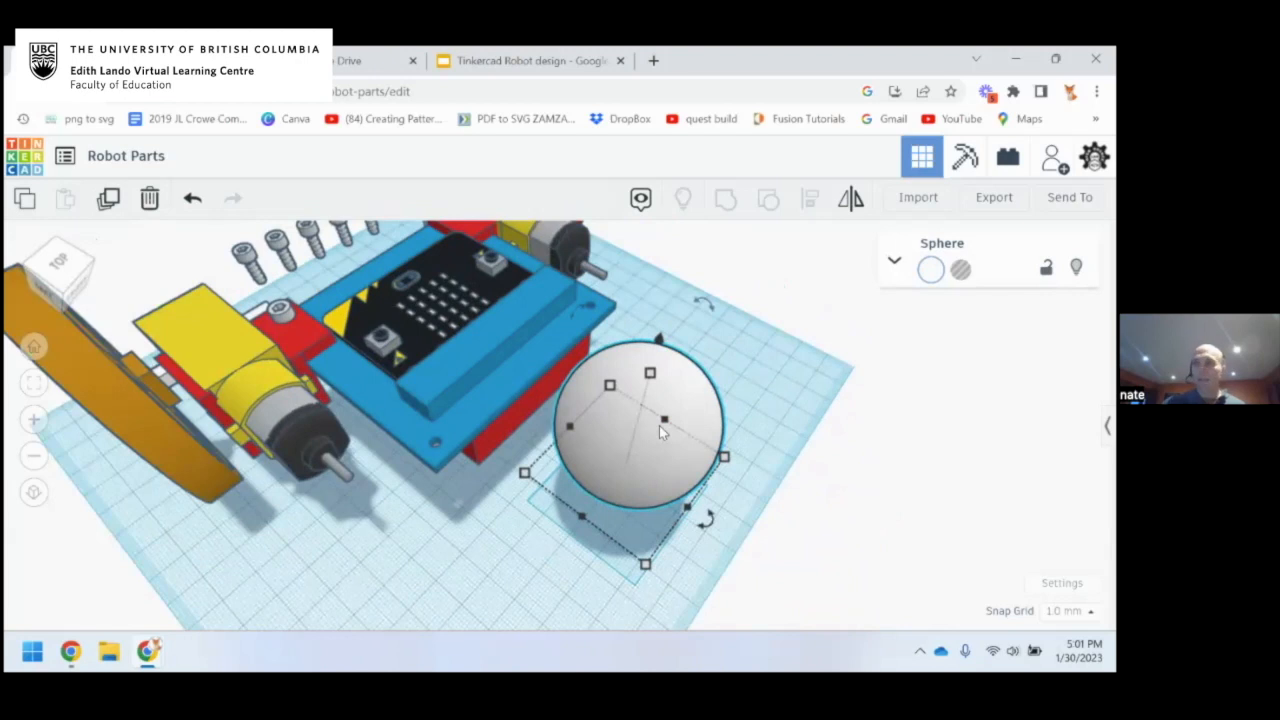
right_drag(548, 298, 476, 375)
scroll(547, 328, down, 1)
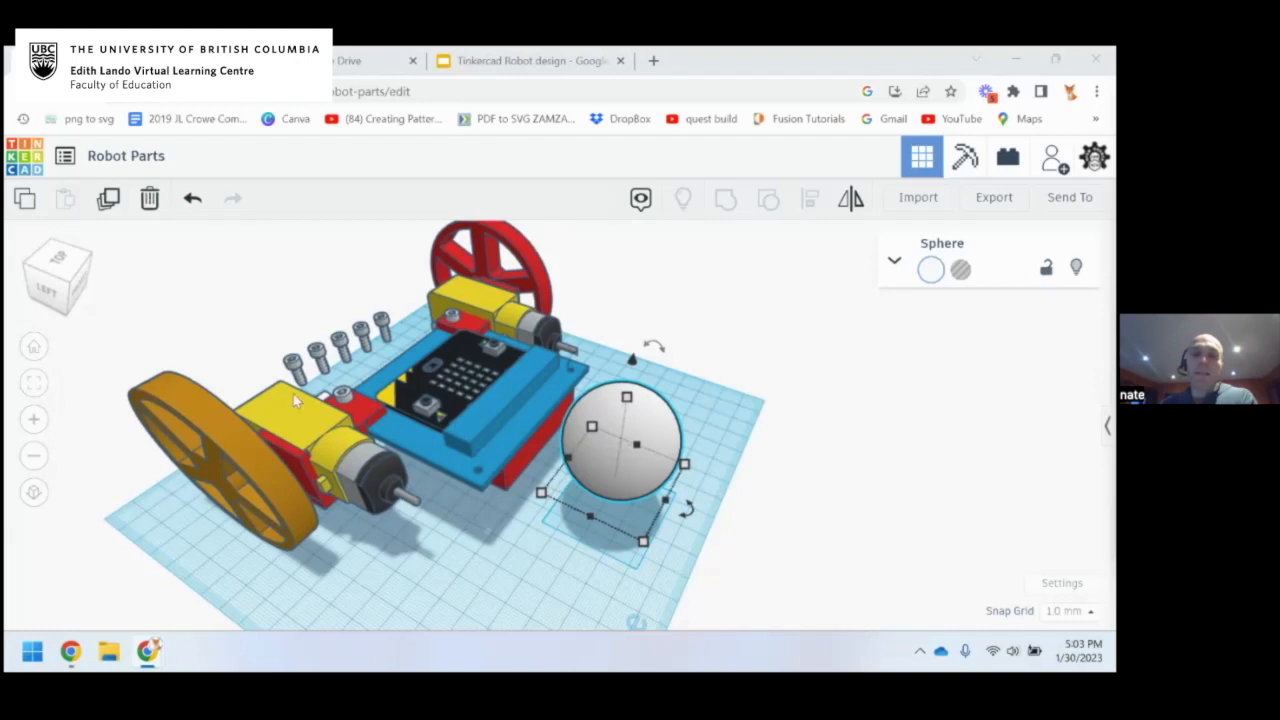
click(450, 390)
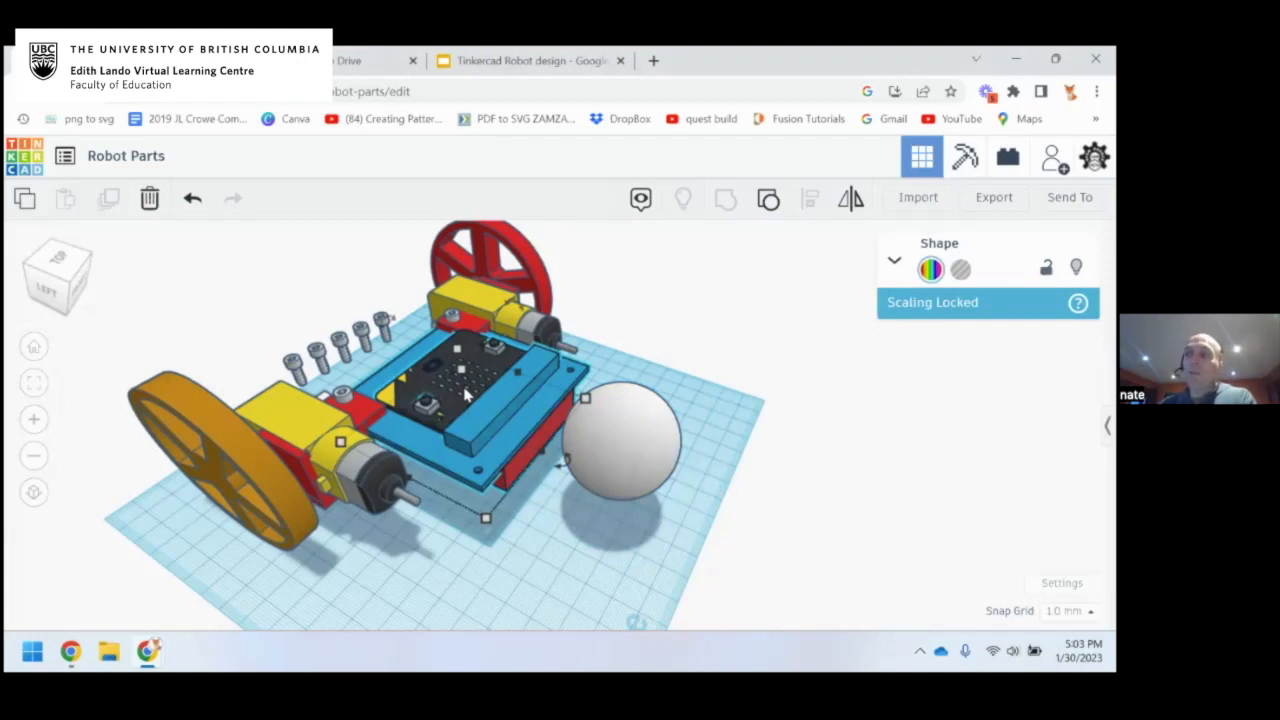
click(393, 458)
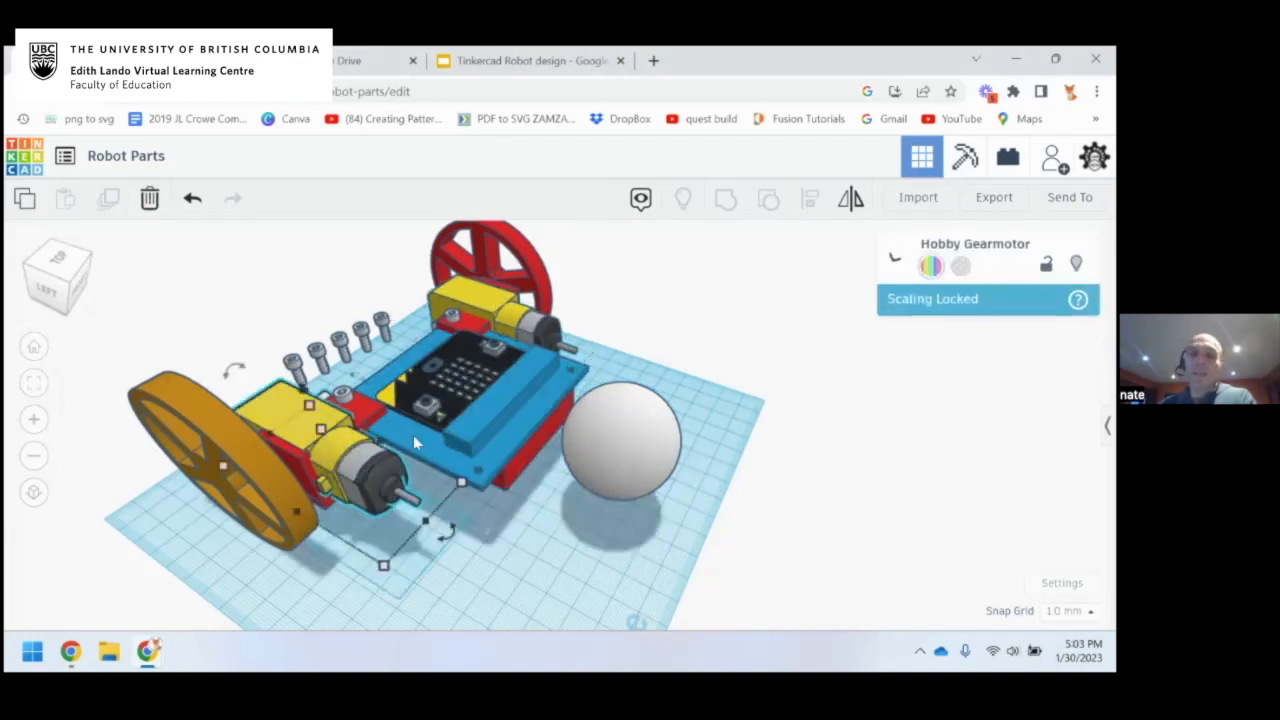
click(470, 341)
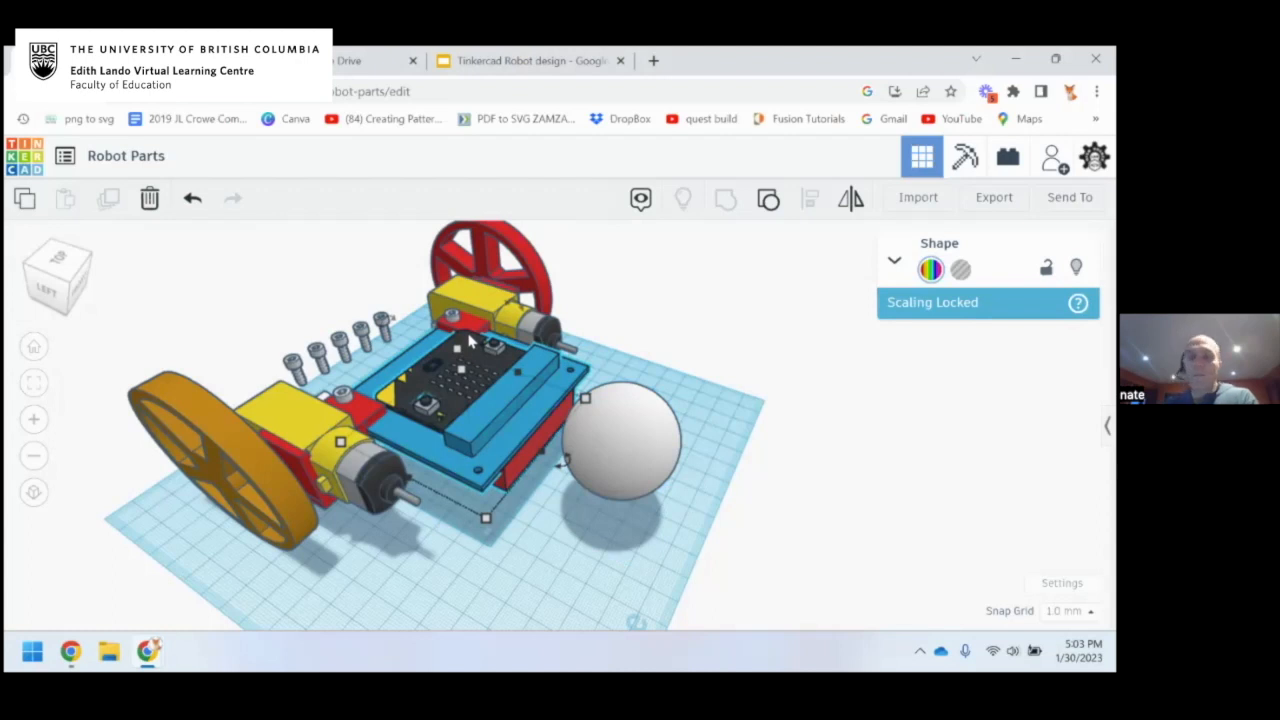
Lower the white ball to the workplane and place it slightly farther ahead of the chassis
click(727, 490)
right_drag(729, 491, 617, 472)
click(618, 466)
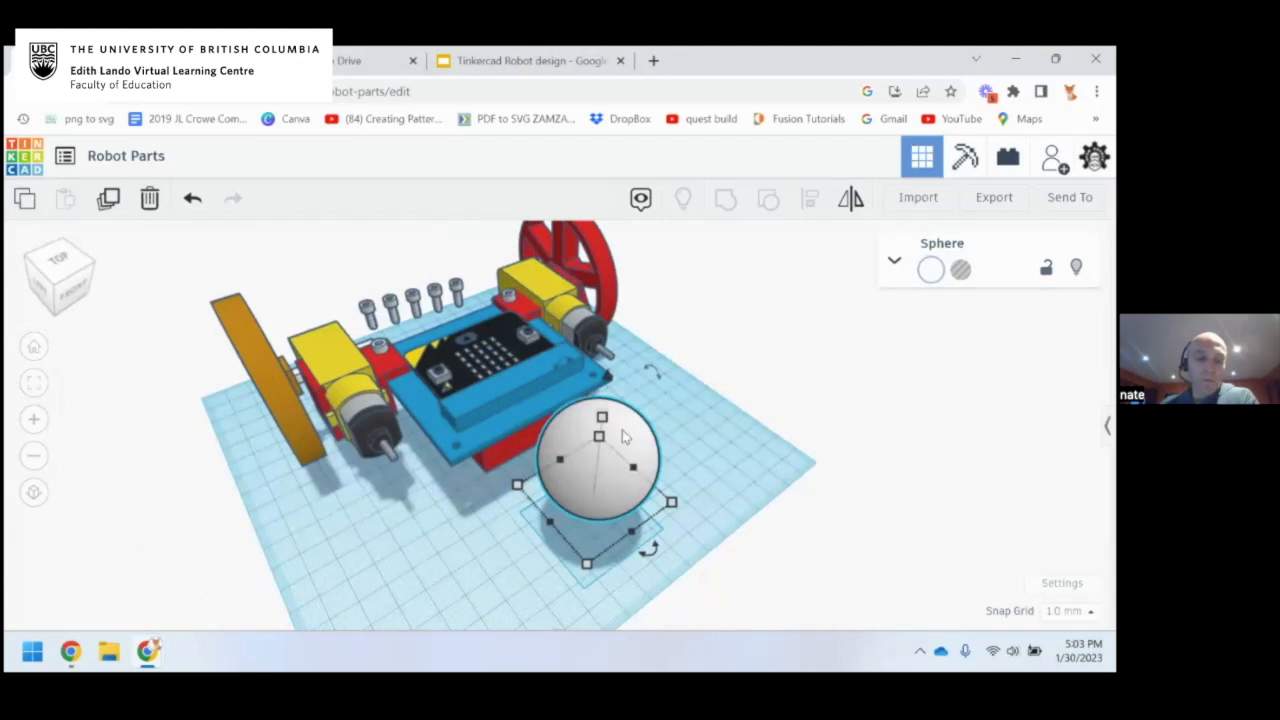
key(Down)
drag(621, 466, 622, 484)
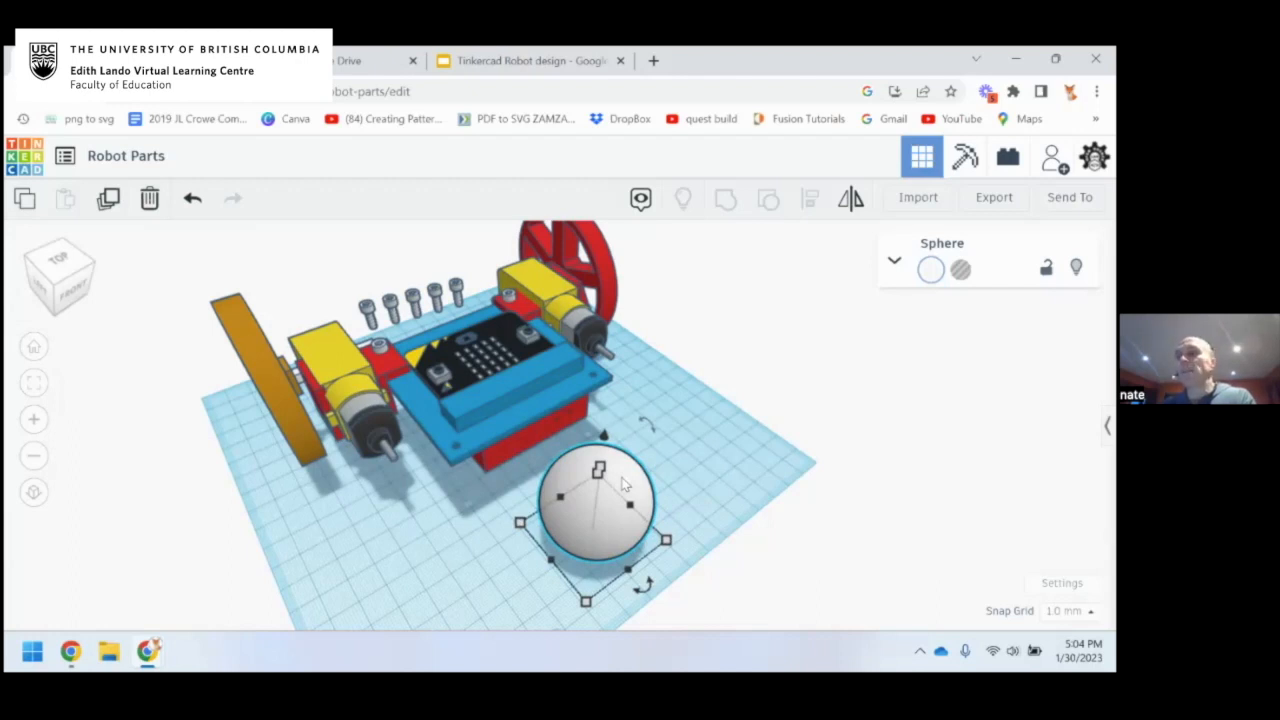
Shift the ball 2.5 mm and 5 mm along the workplane and switch to the Tinkercad Robot design presentation
right_drag(665, 458, 692, 446)
middle_drag(690, 445, 680, 422)
drag(634, 422, 643, 434)
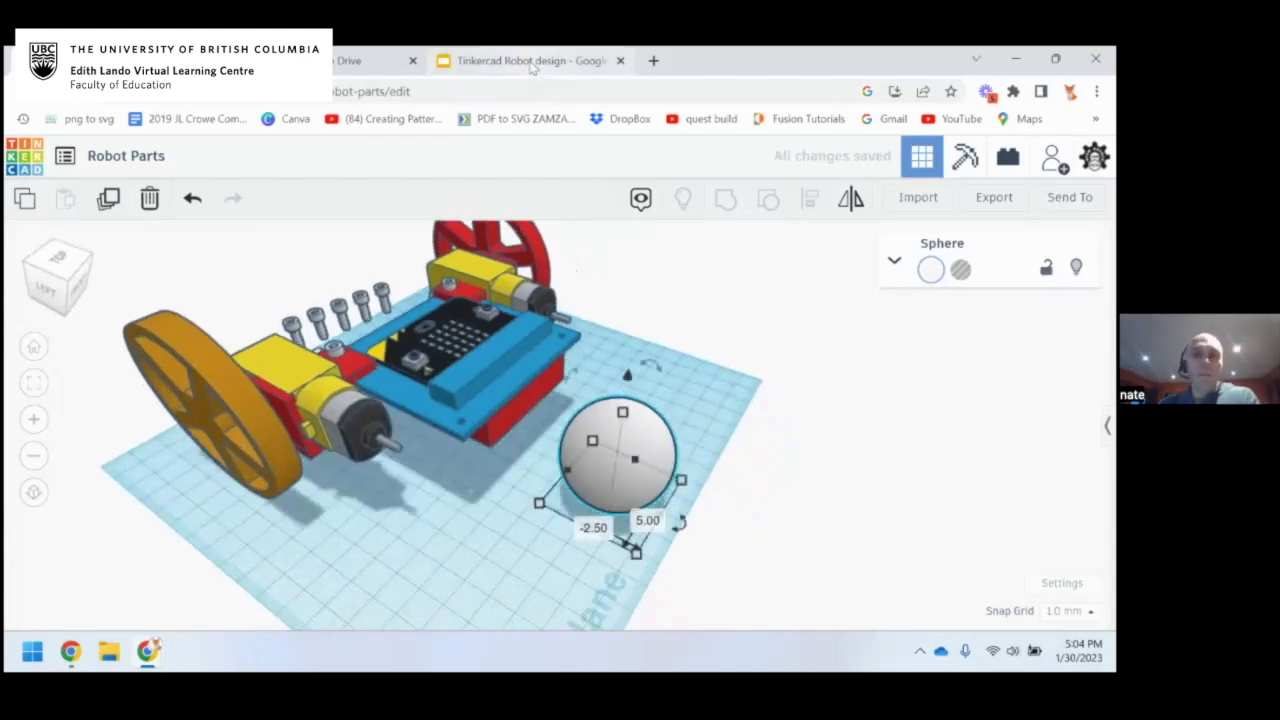
click(531, 63)
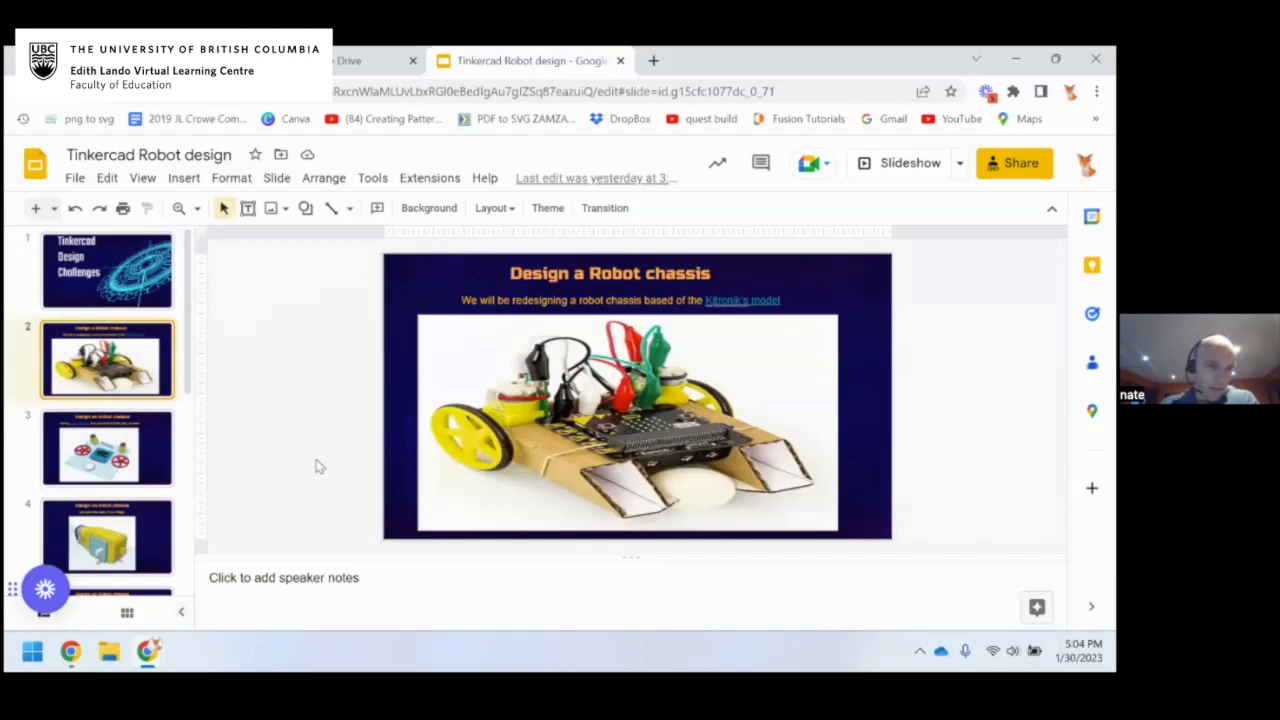
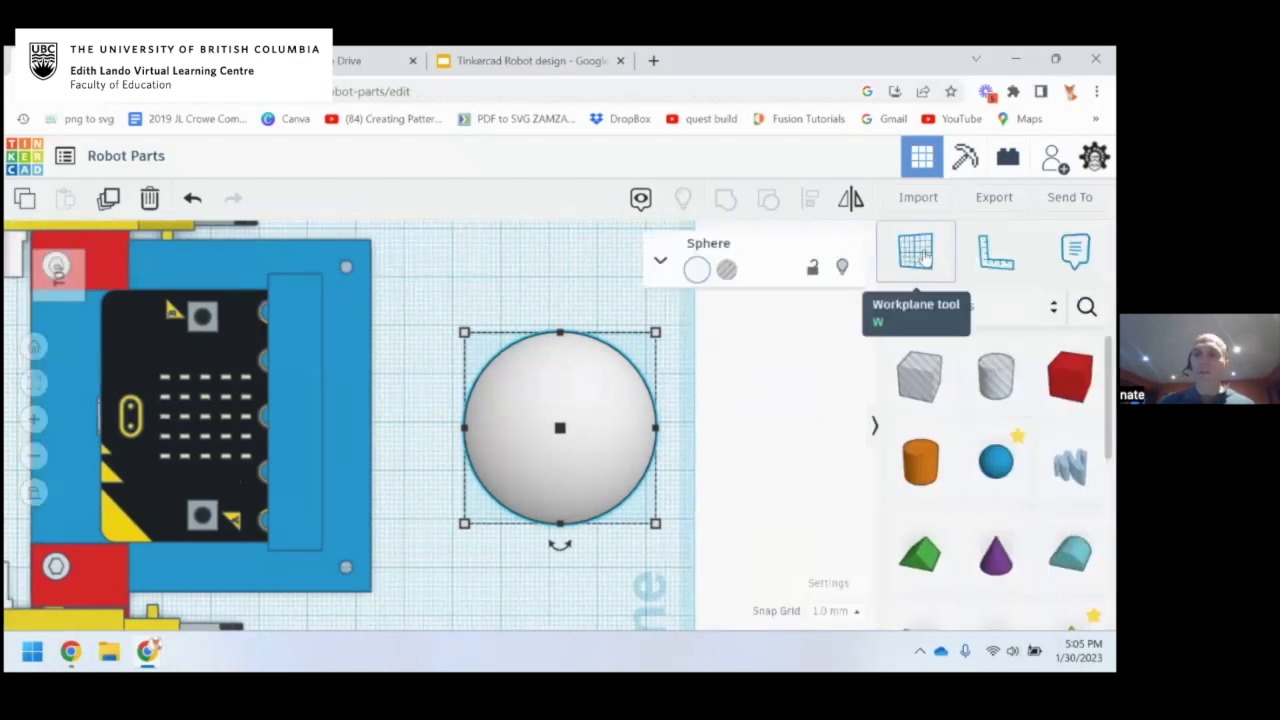
Set a new workplane on the top face of the blue chassis plate
click(925, 257)
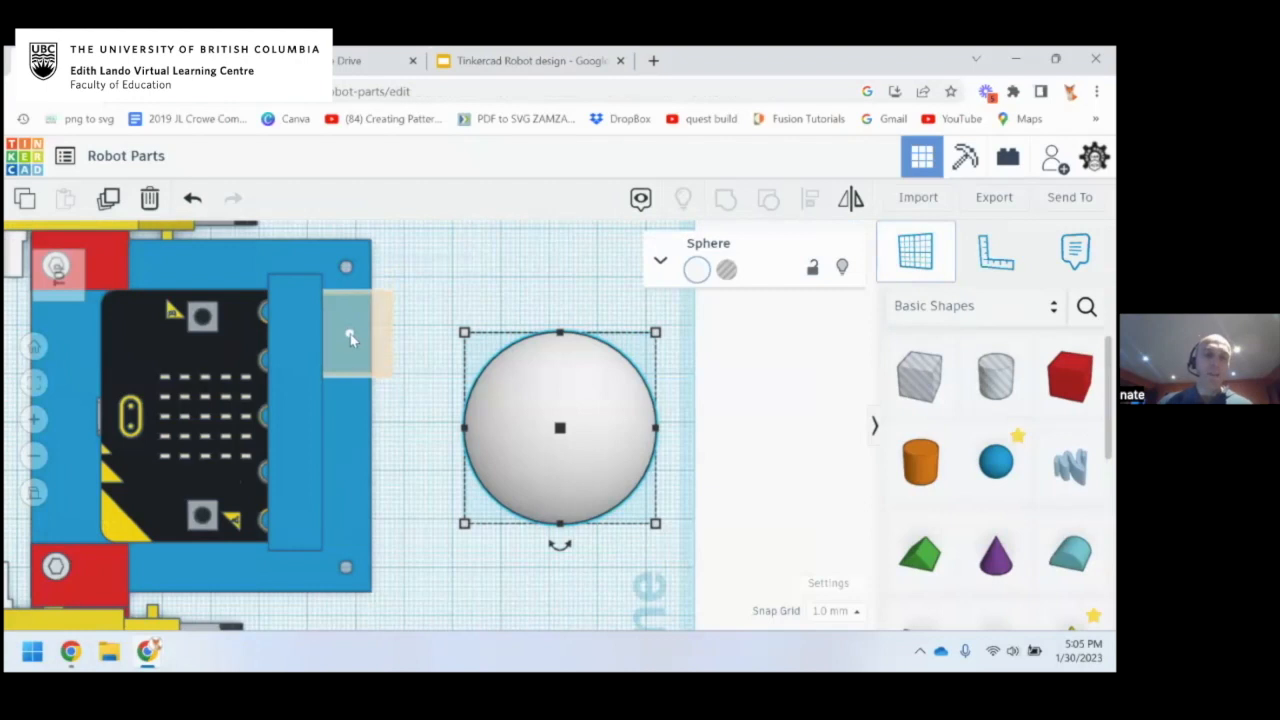
click(347, 338)
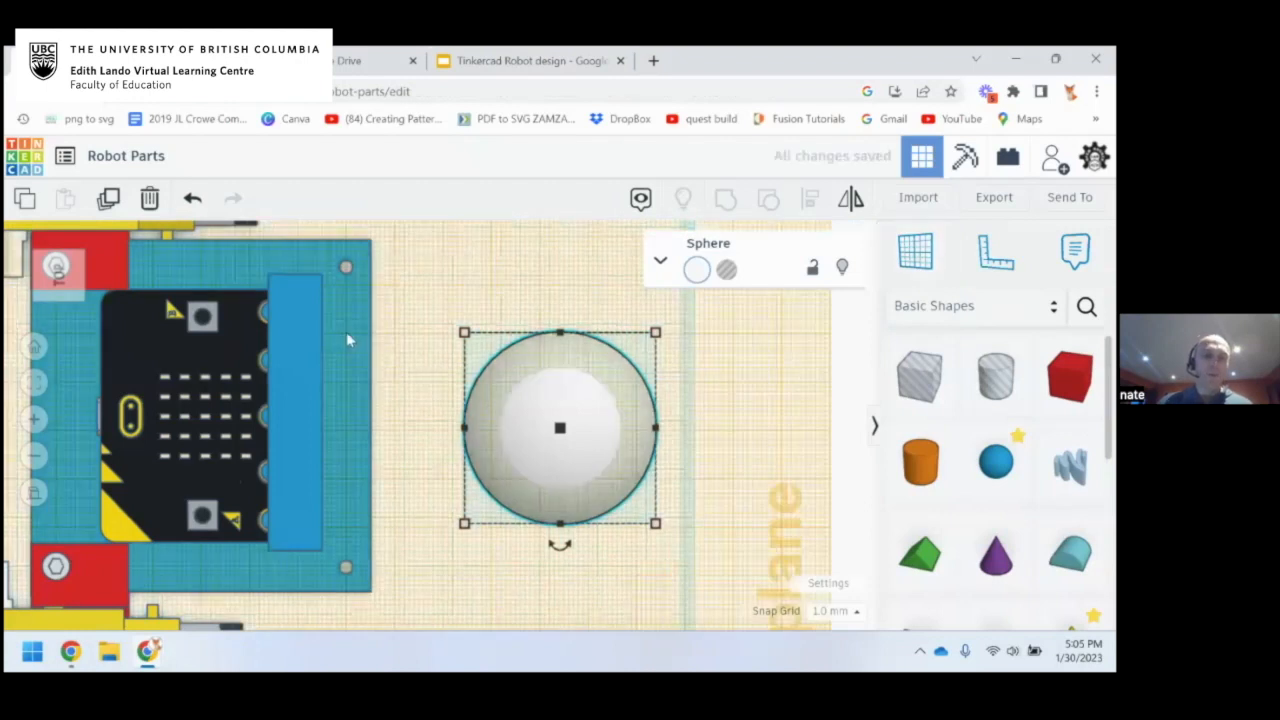
mouse_move(414, 385)
right_down()
mouse_move(434, 383)
mouse_move(429, 243)
mouse_move(428, 400)
right_up()
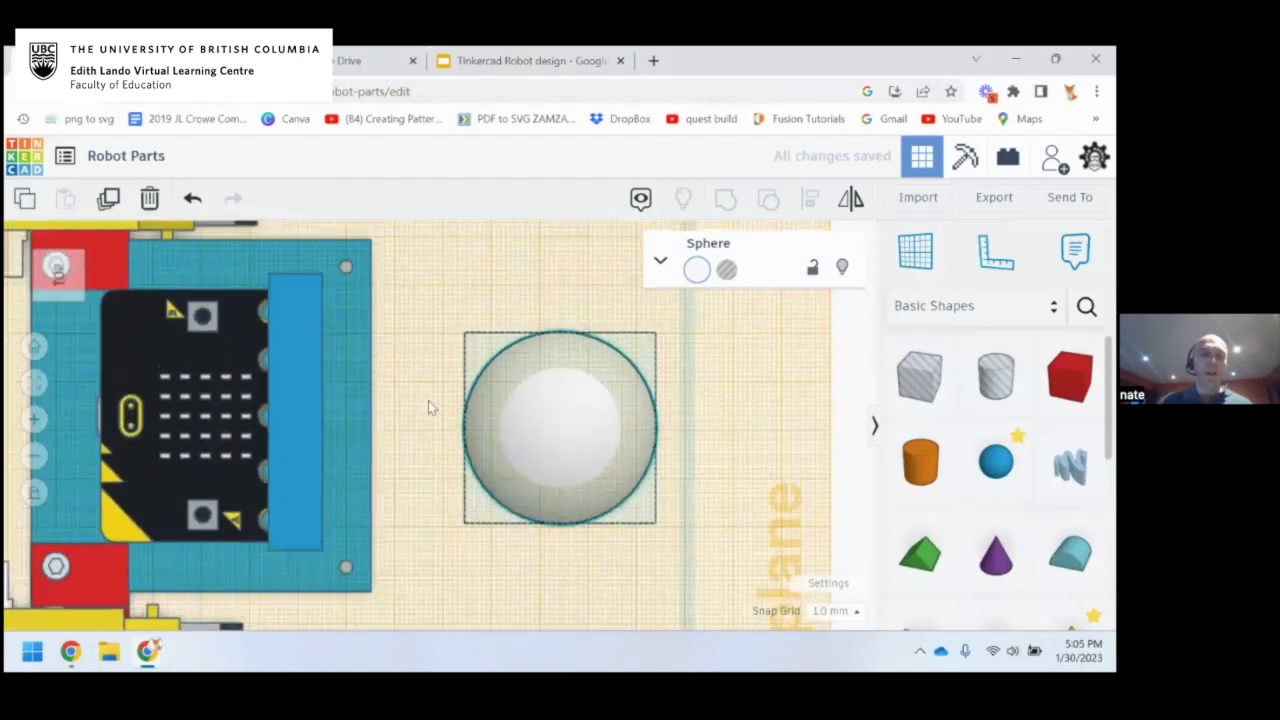
click(58, 278)
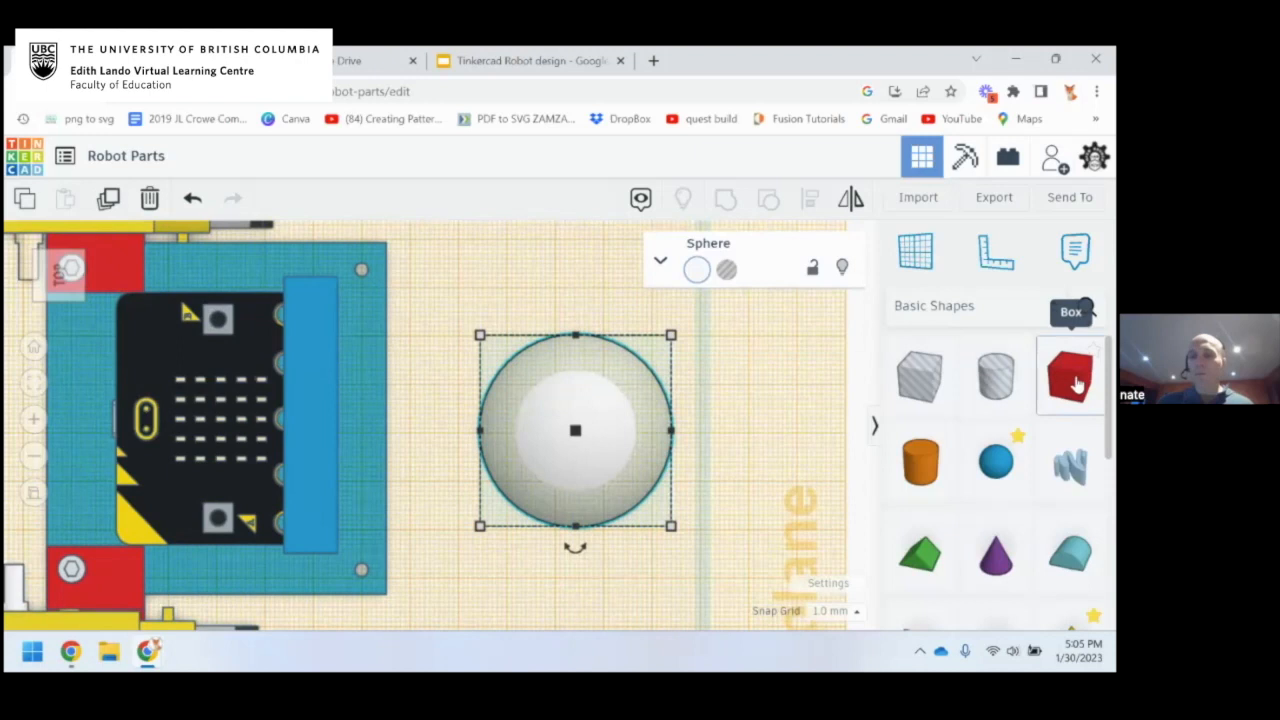
Place a box over the plate's front strip, flush with one side edge, and stretch it across the plate to 73 mm
scroll(1075, 395, down, 8)
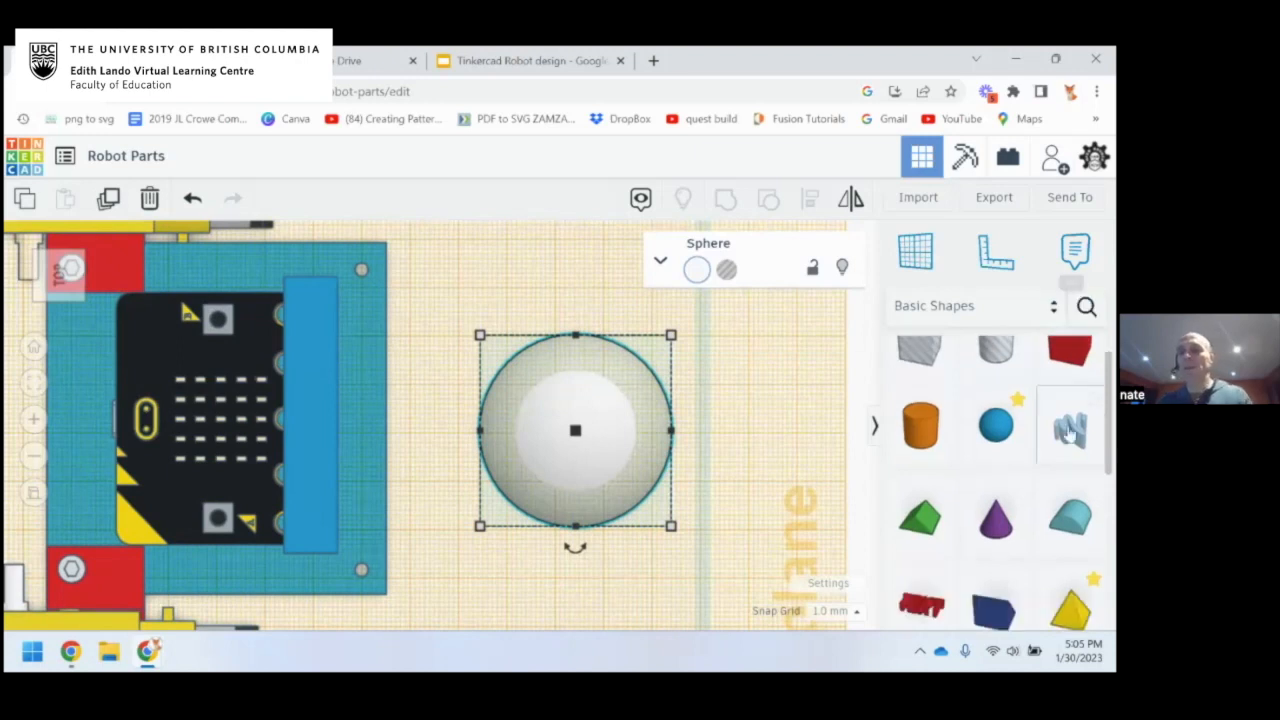
scroll(1050, 440, up, 8)
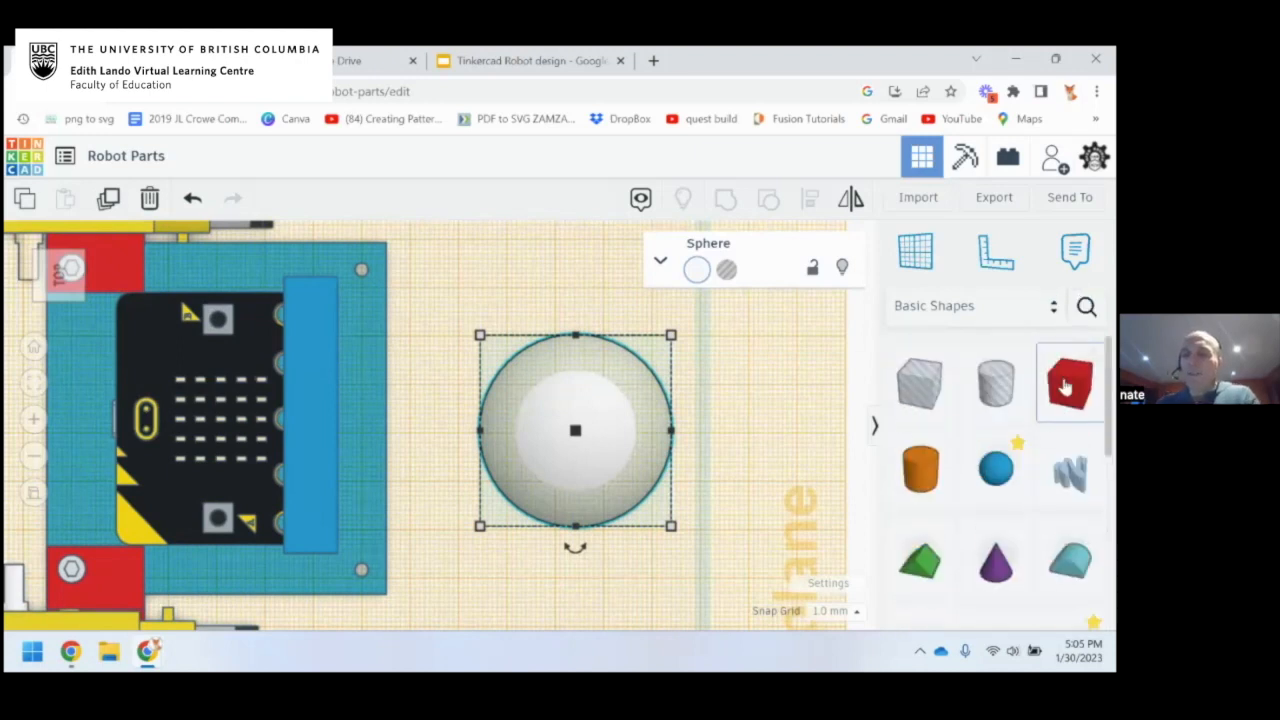
drag(1066, 376, 389, 297)
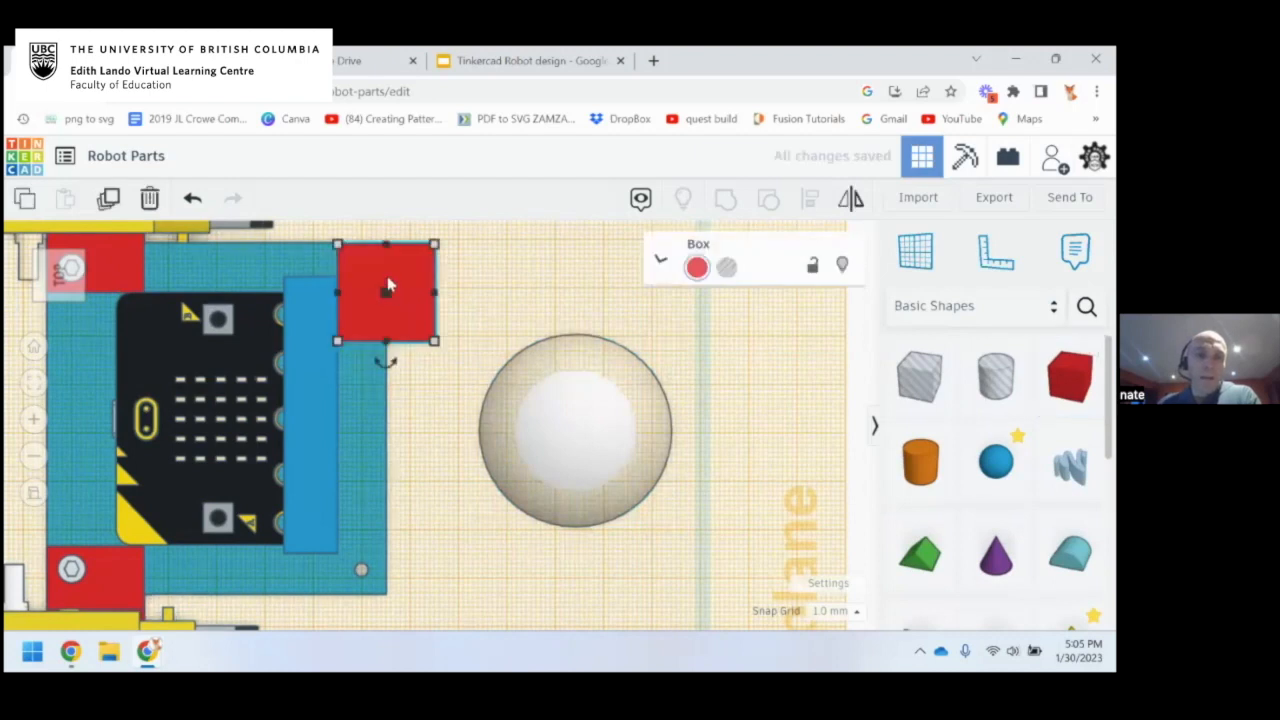
drag(390, 352, 388, 598)
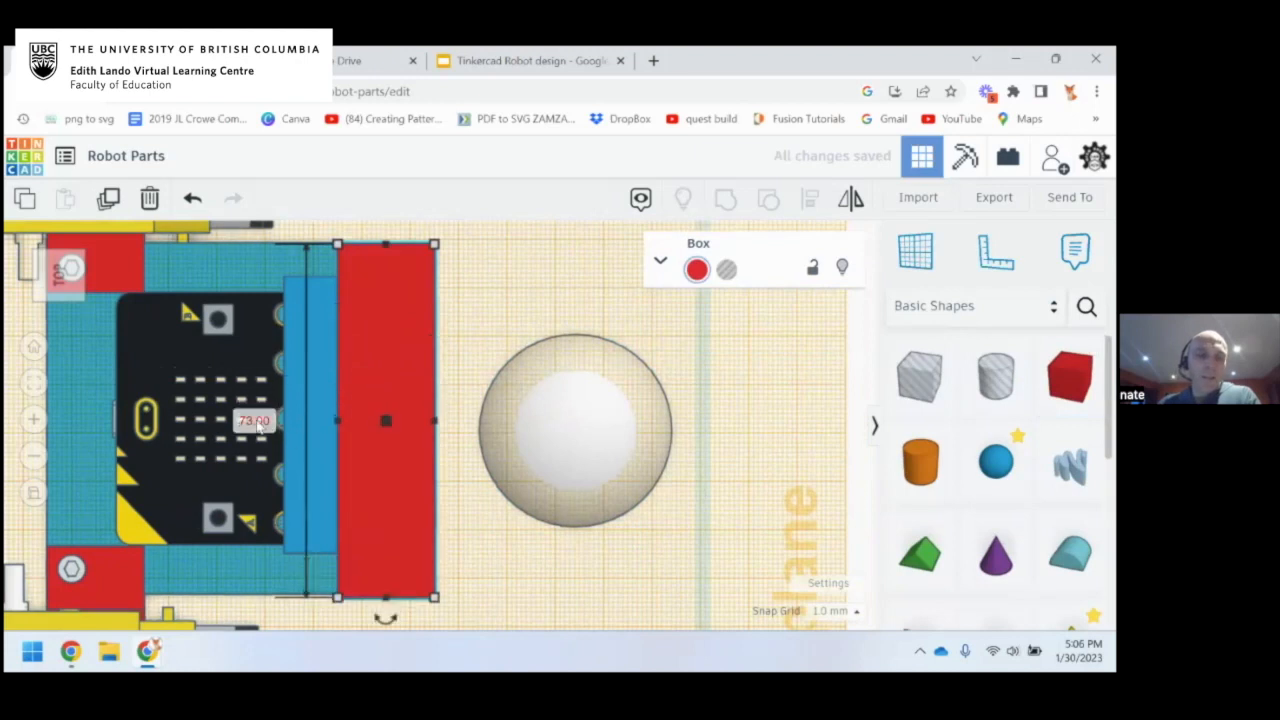
click(256, 422)
click(408, 422)
Narrow the red box from both long sides to fit between the raised blue bar and the plate's front edge
right_drag(422, 425, 355, 443)
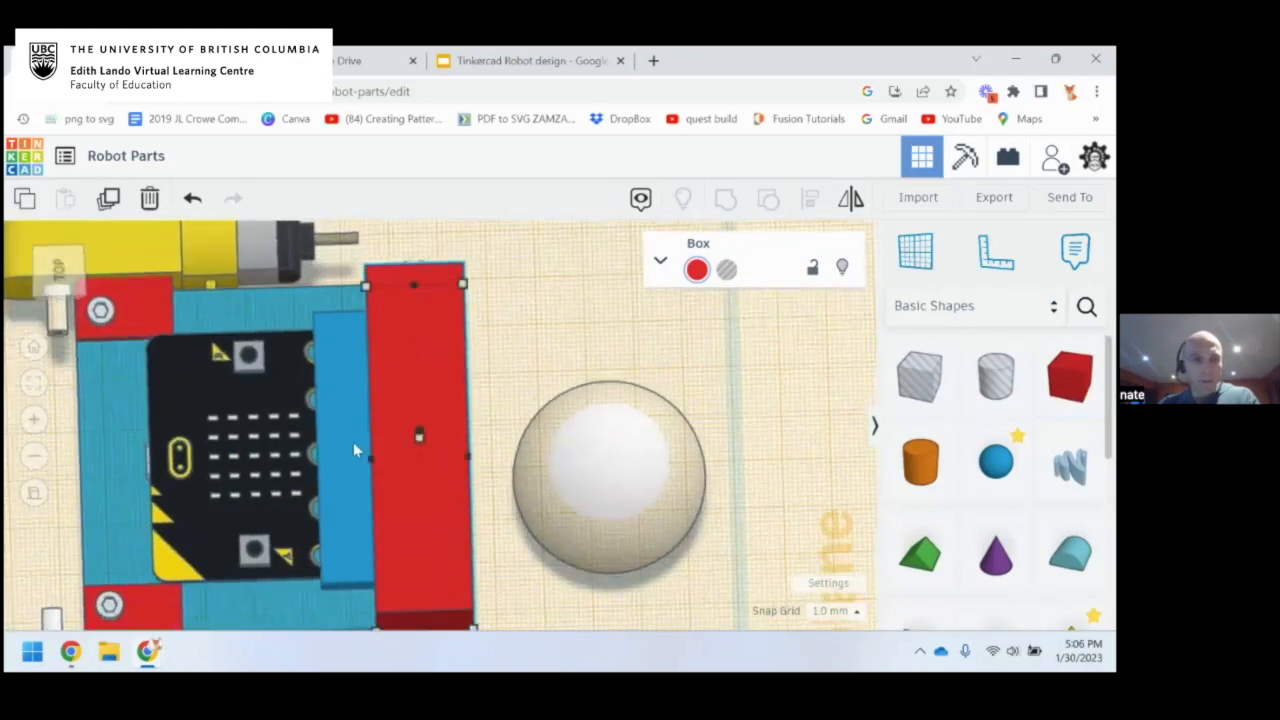
click(60, 272)
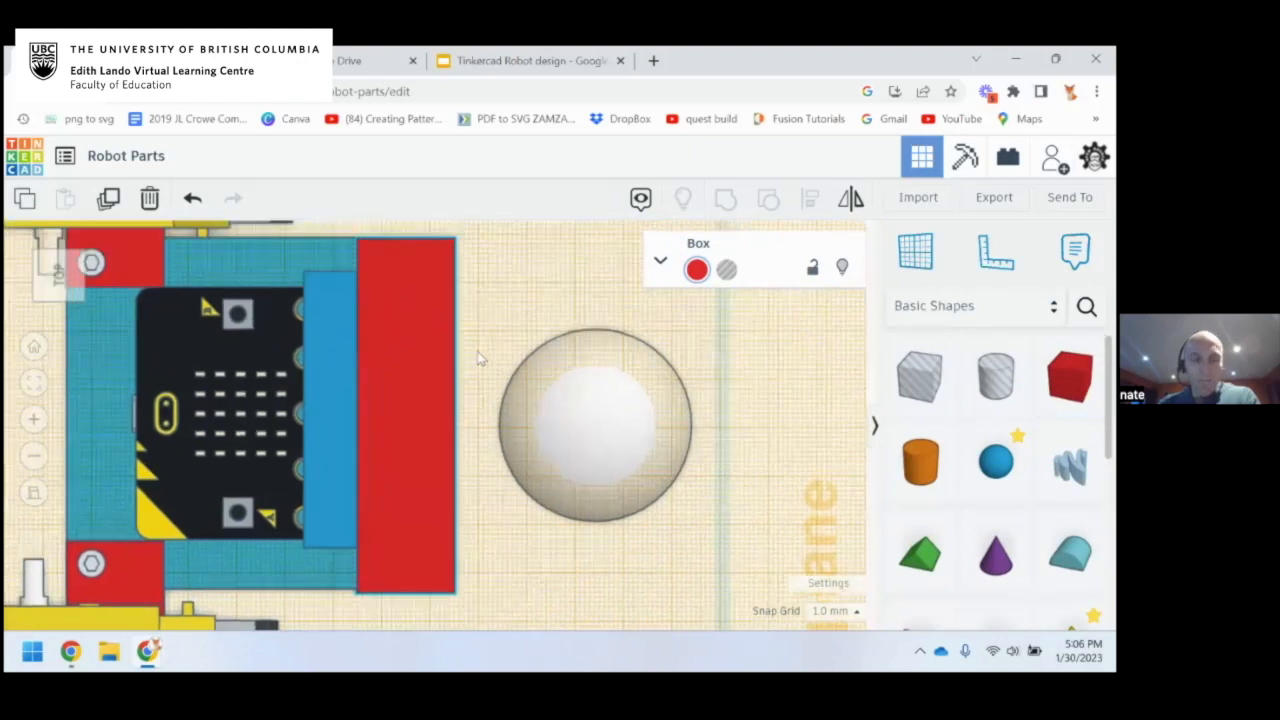
drag(358, 420, 366, 430)
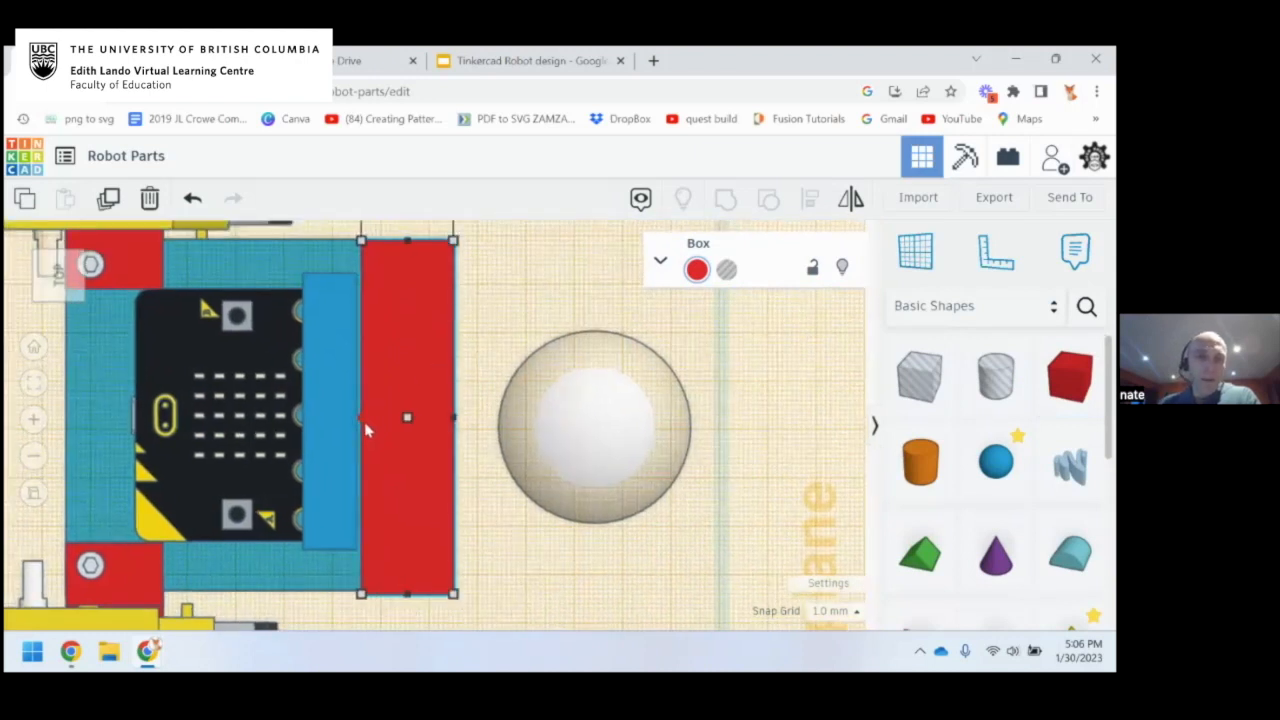
right_drag(438, 437, 476, 424)
drag(464, 435, 388, 438)
Reduce the red box's height to 3 mm, leaving a thin strip along the plate's front edge
right_drag(388, 438, 420, 364)
mouse_move(414, 364)
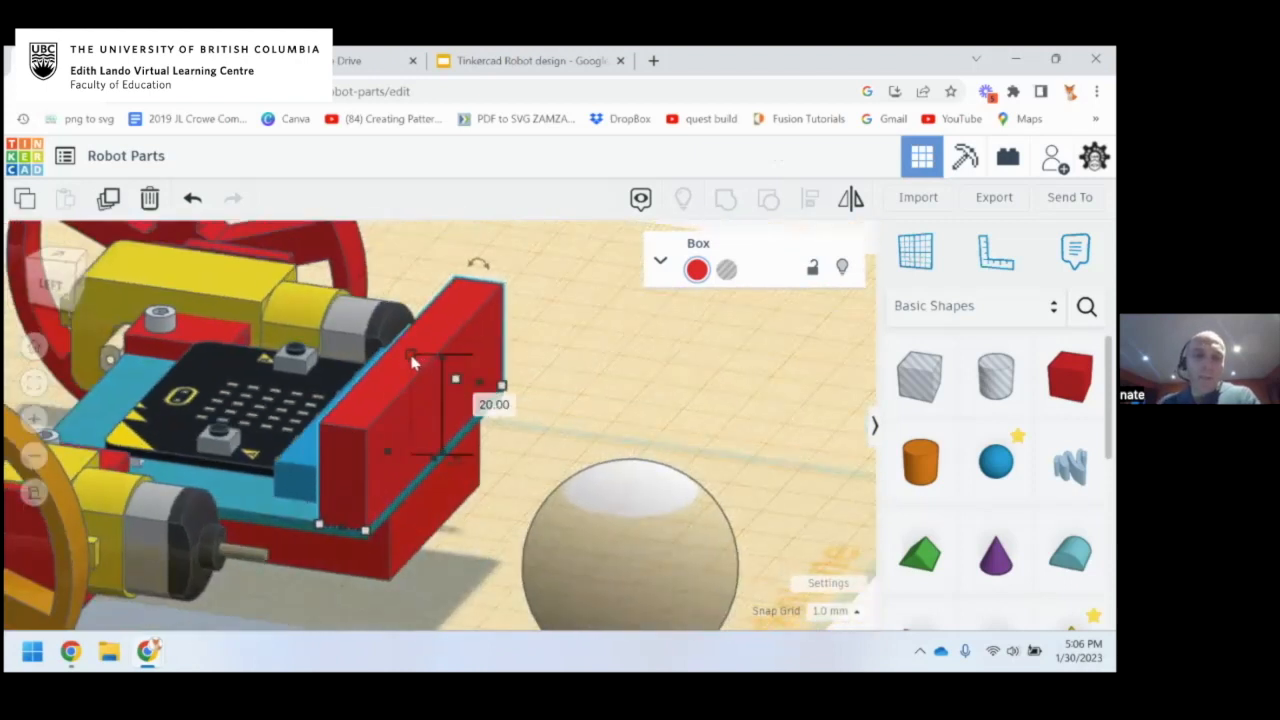
drag(414, 364, 421, 448)
scroll(423, 450, up, 4)
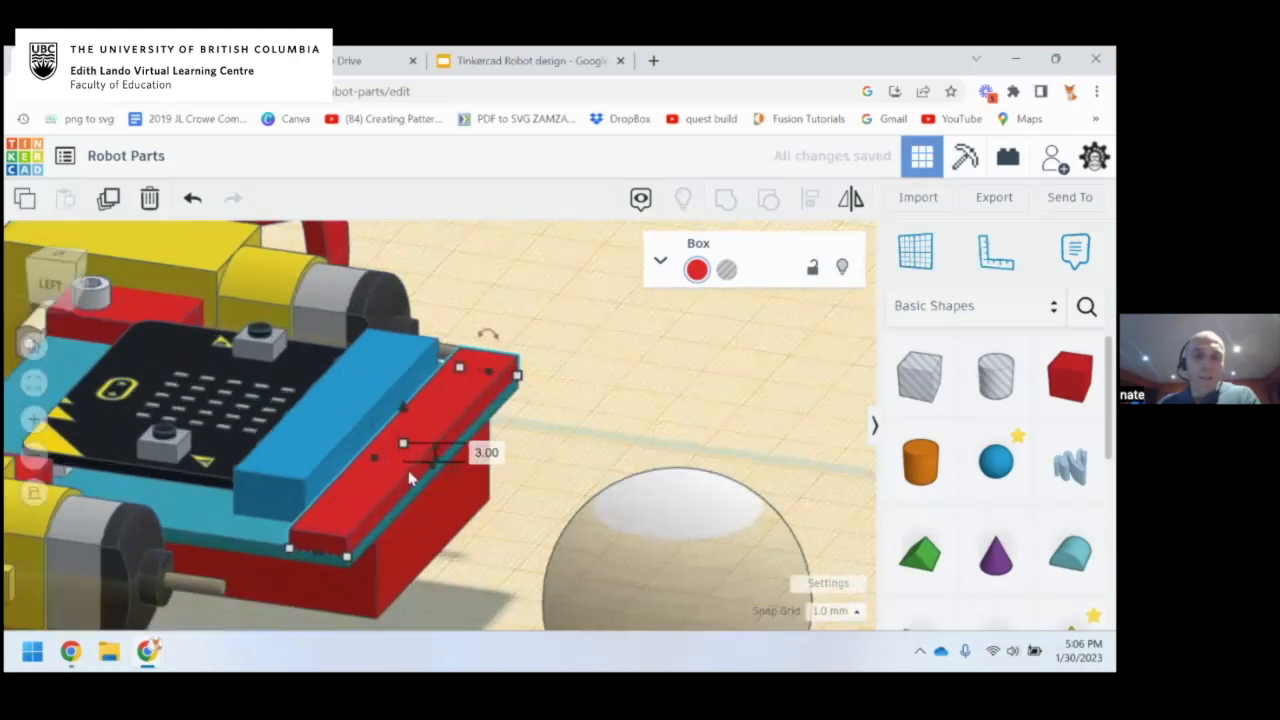
click(468, 463)
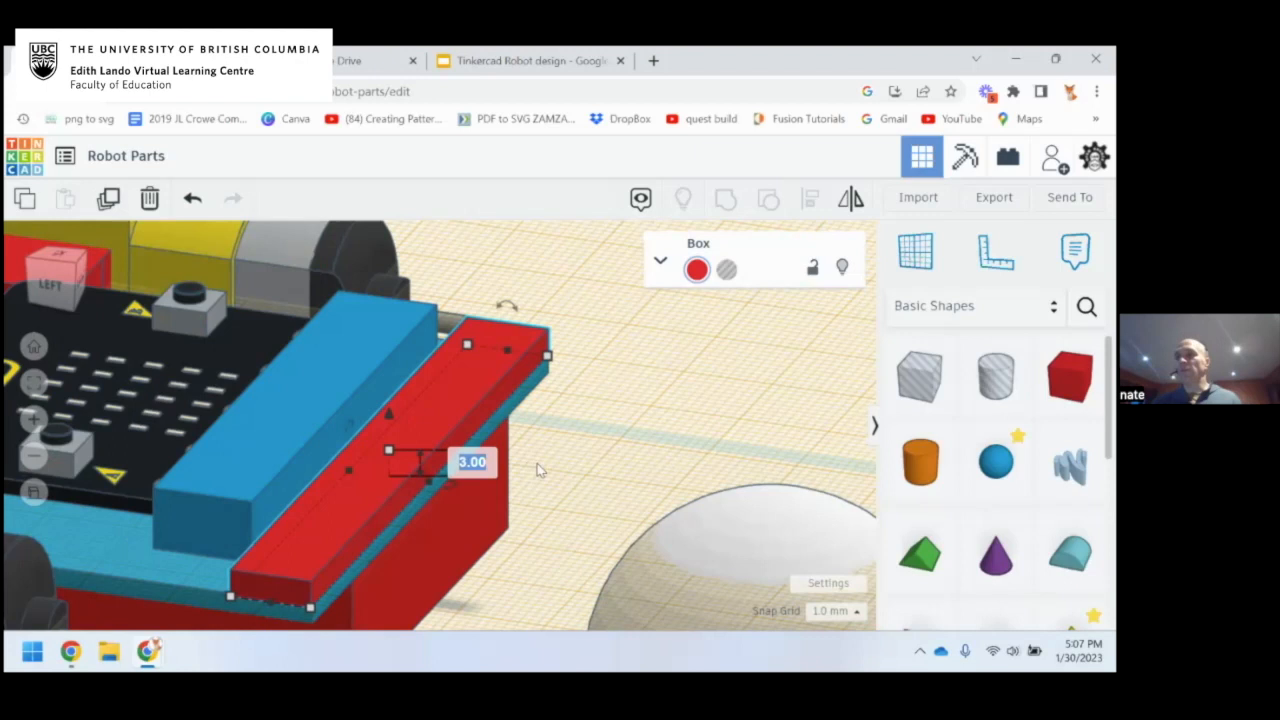
right_drag(400, 511, 432, 390)
right_drag(538, 381, 506, 366)
right_drag(530, 472, 510, 440)
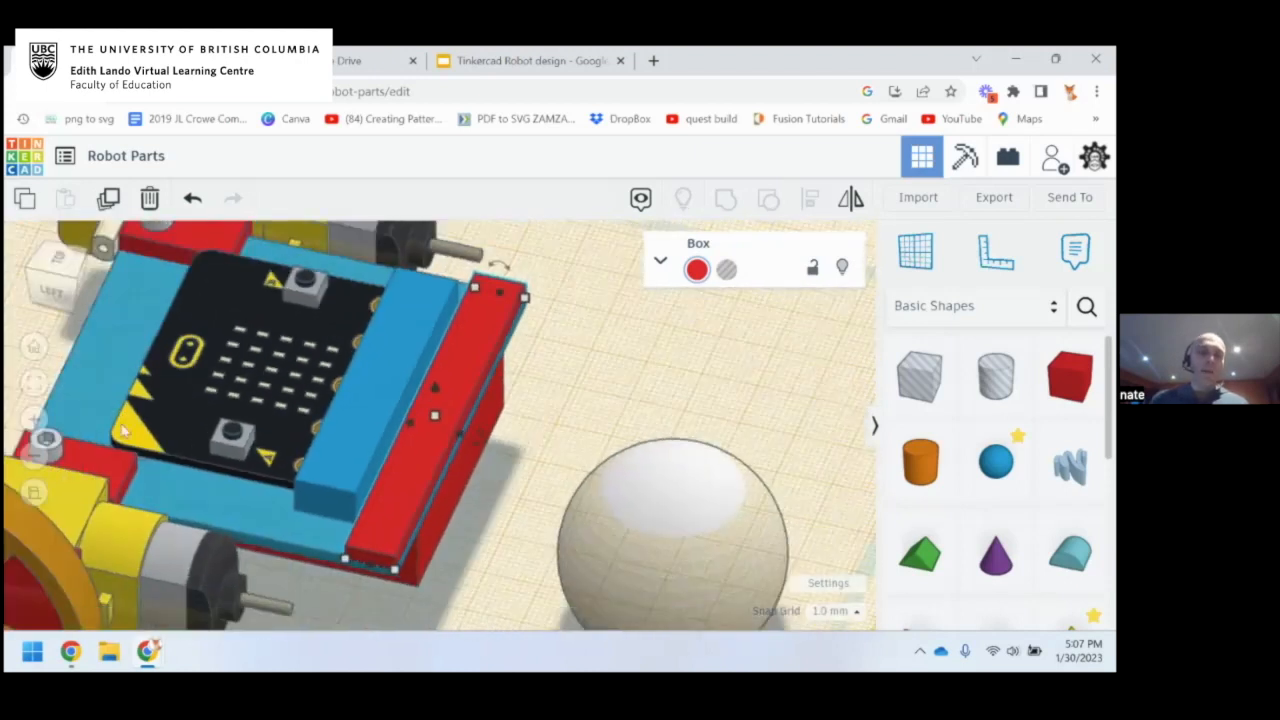
Switch the red box to a hole to look at the plate's screw holes beneath it, and restore it to solid
click(36, 494)
scroll(481, 491, up, 1)
scroll(481, 485, down, 1)
middle_drag(481, 485, 516, 443)
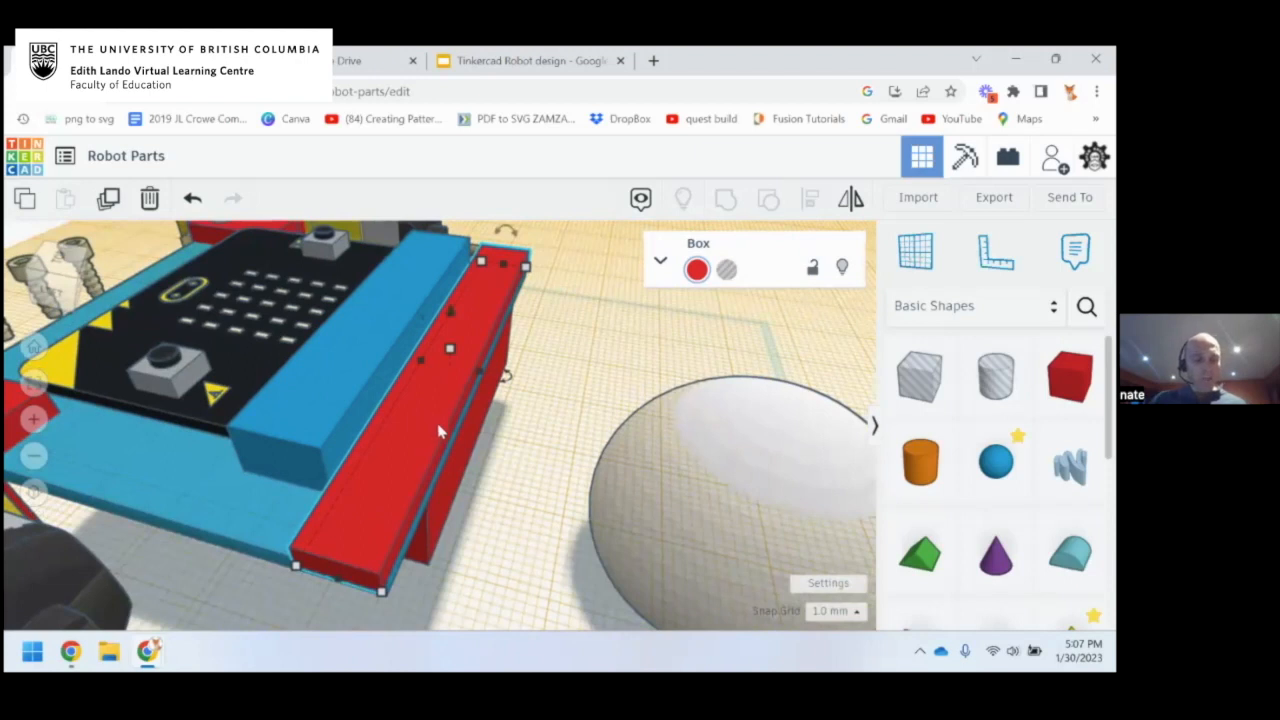
key(h)
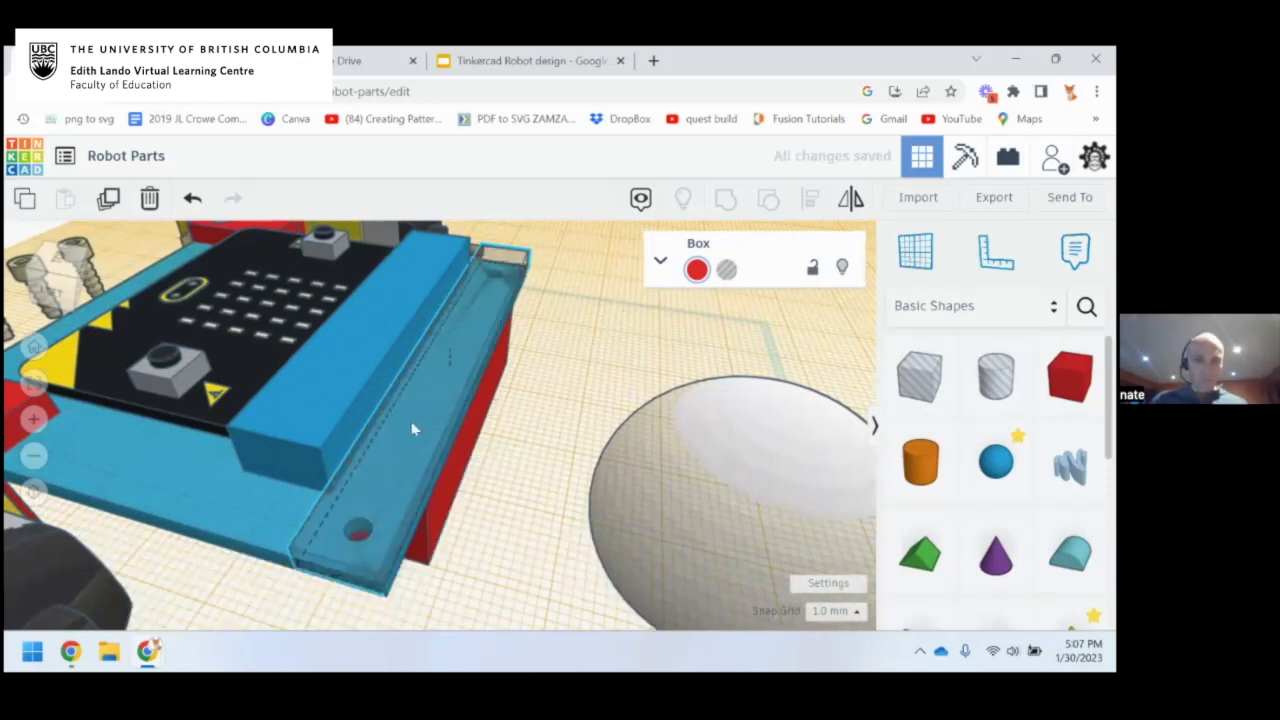
click(697, 269)
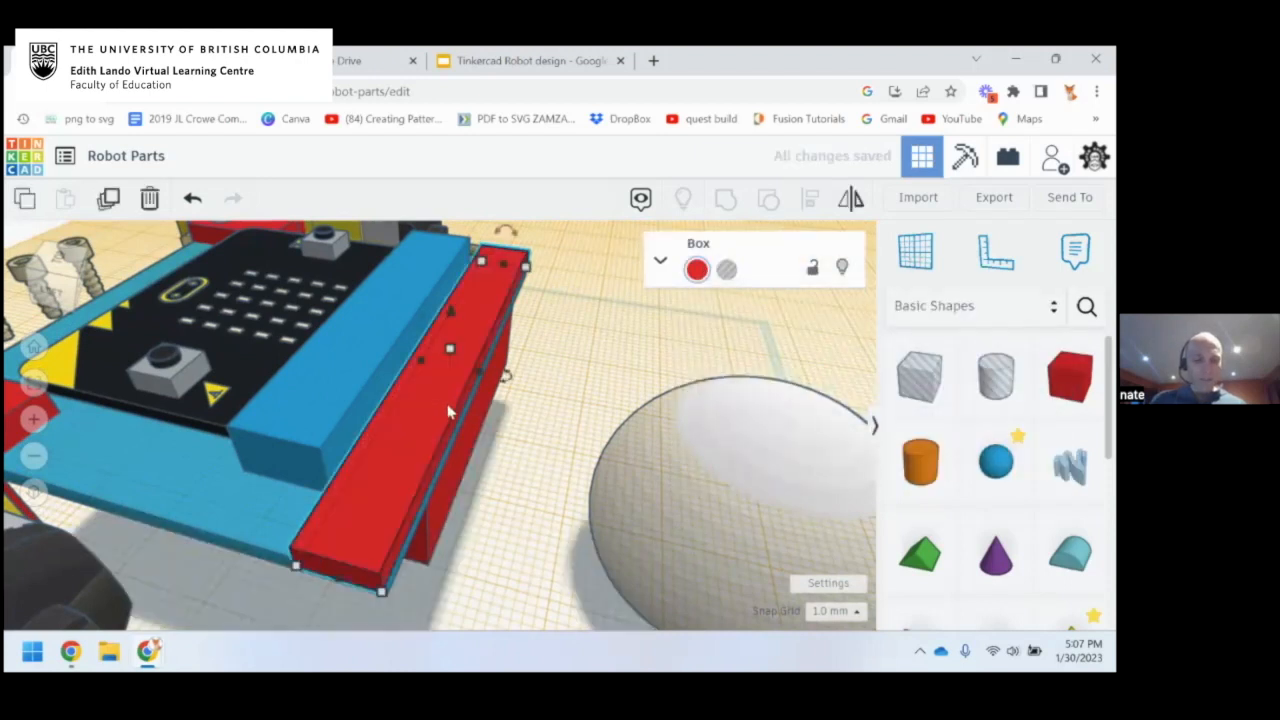
Hide the red box so the chassis plate's front strip and its screw holes are exposed
key(Delete)
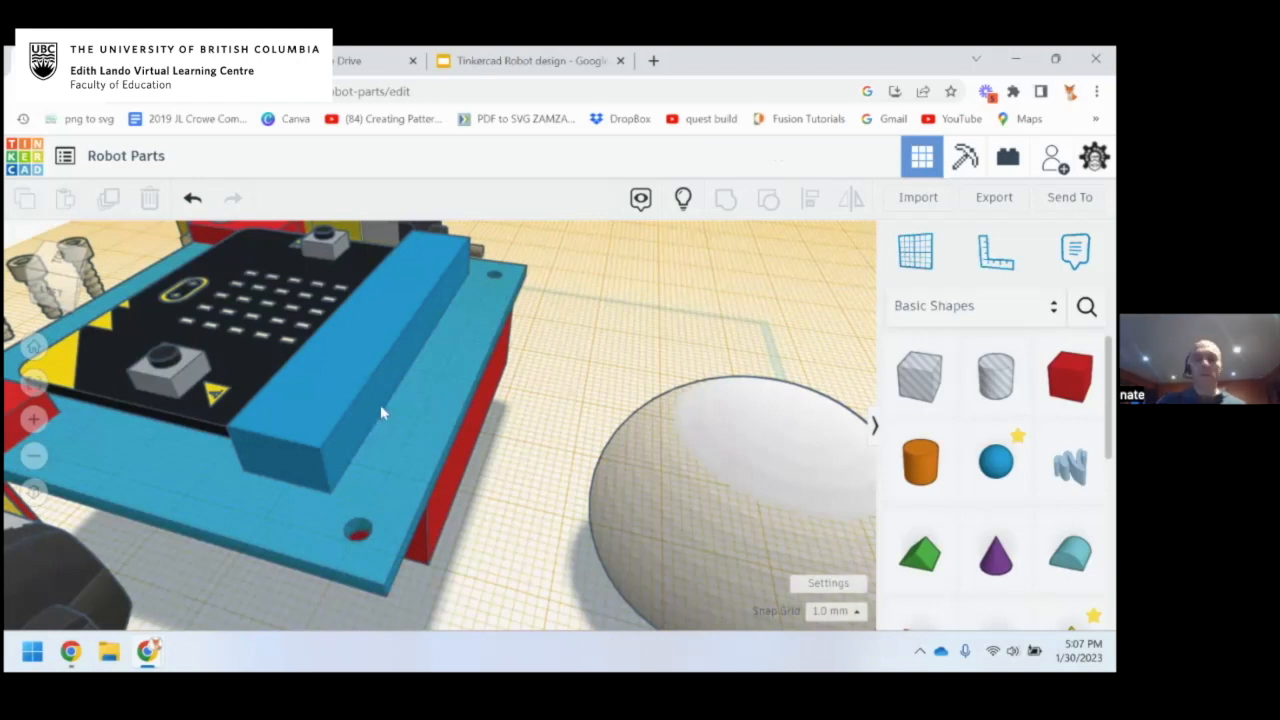
click(684, 200)
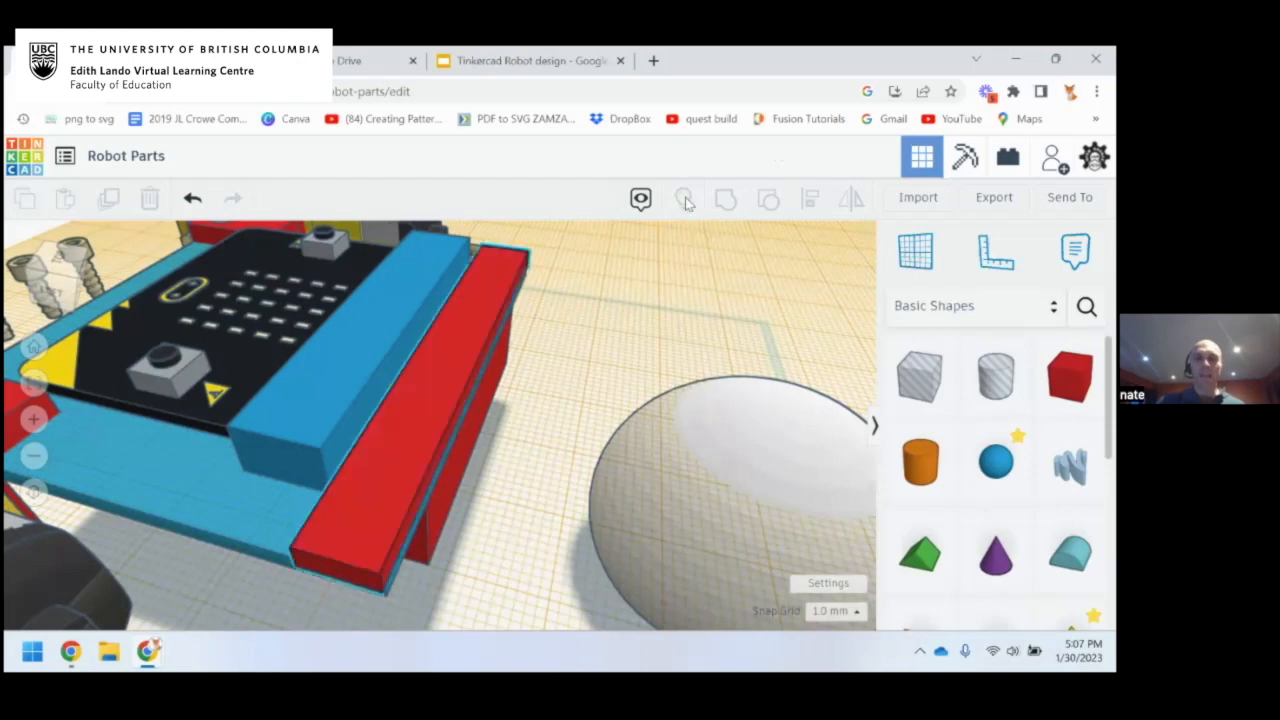
click(427, 424)
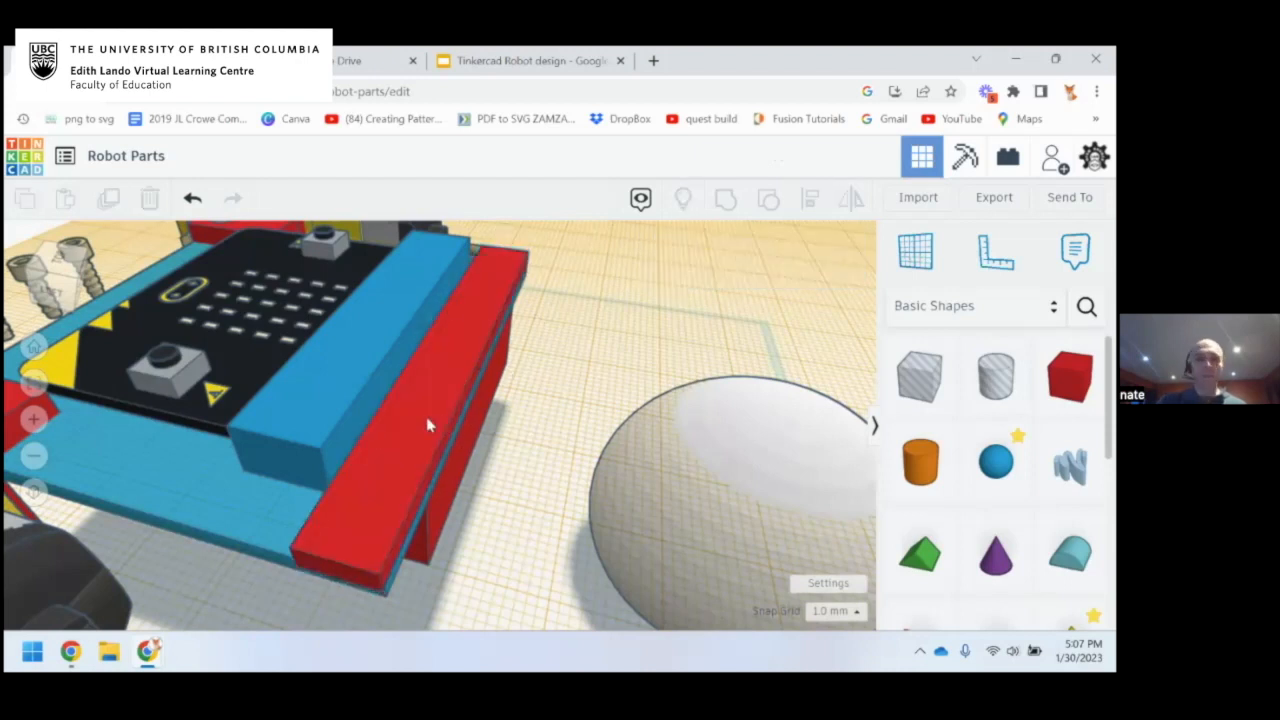
key(ctrl+h)
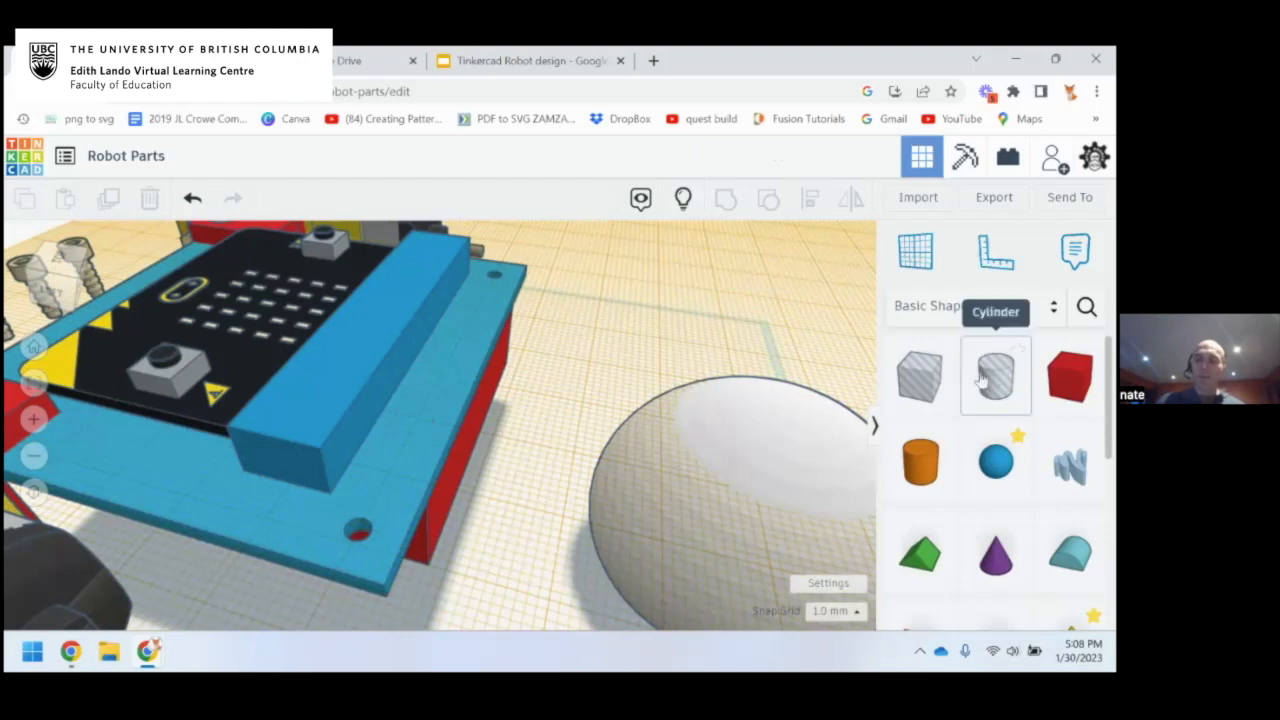
Place a hole cylinder on the plate's front strip near one corner screw hole and switch it to solid
drag(997, 385, 414, 478)
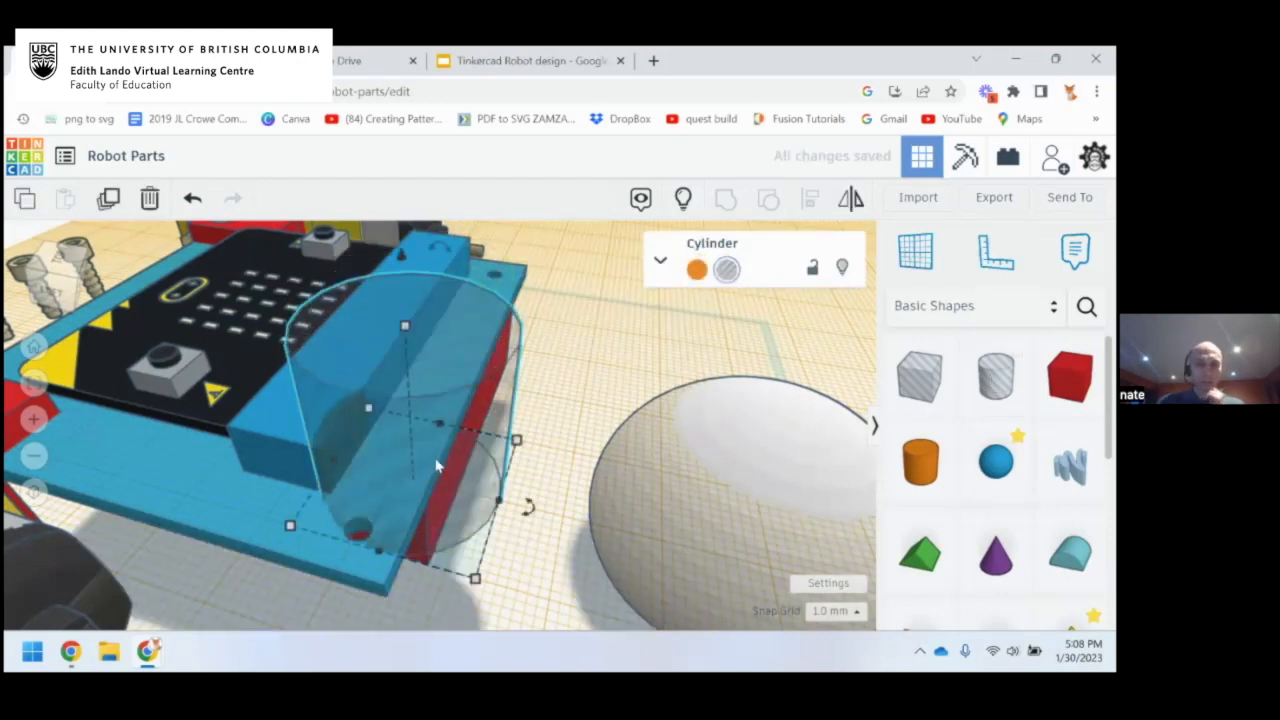
click(662, 263)
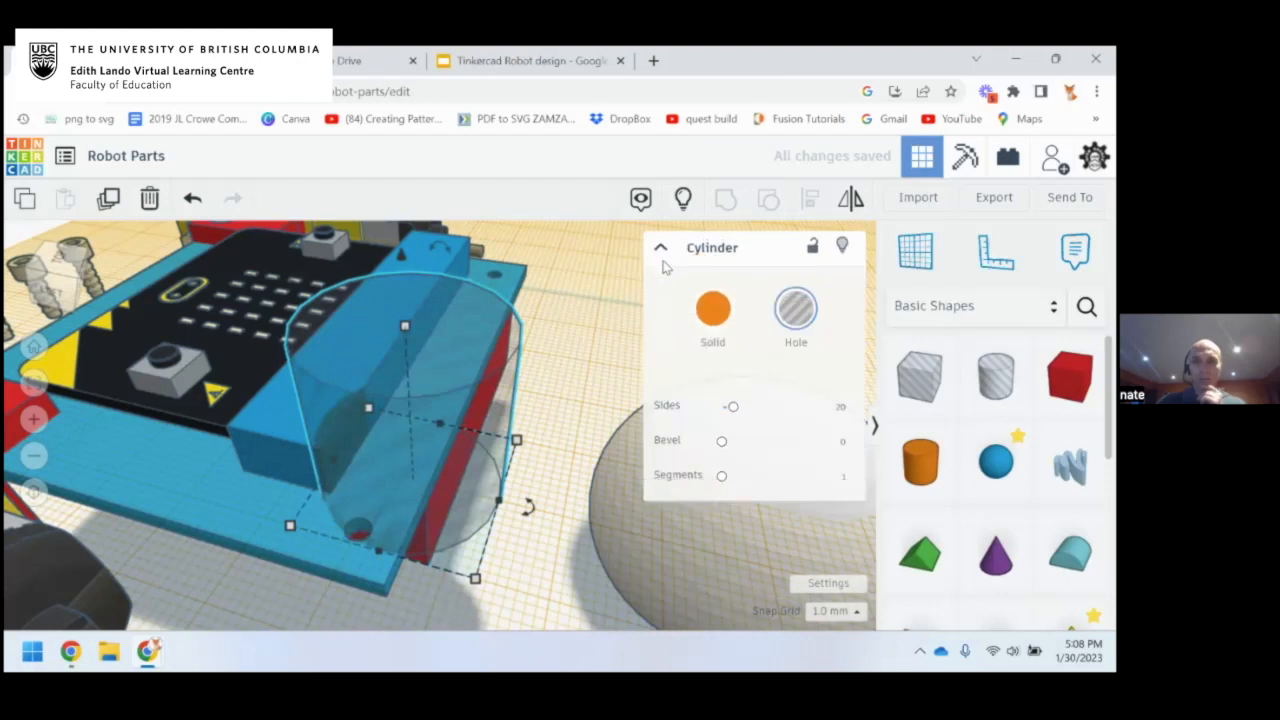
scroll(497, 374, up, 3)
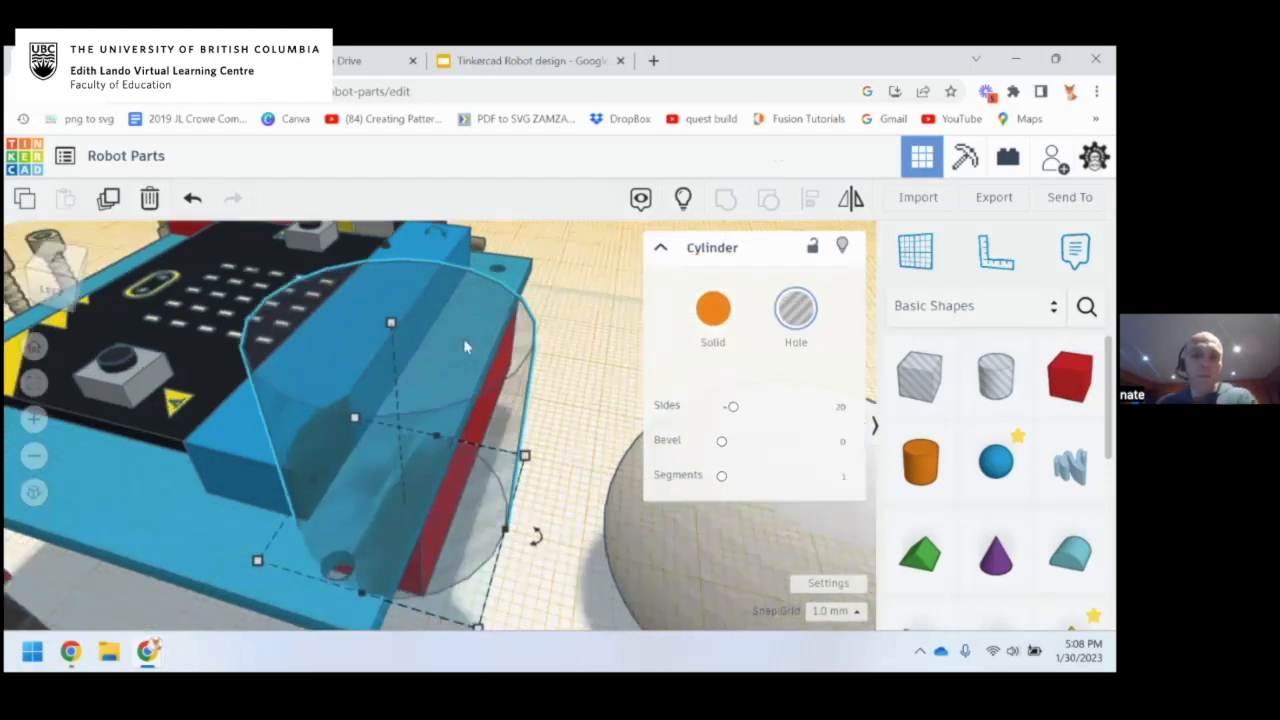
scroll(500, 376, up, 2)
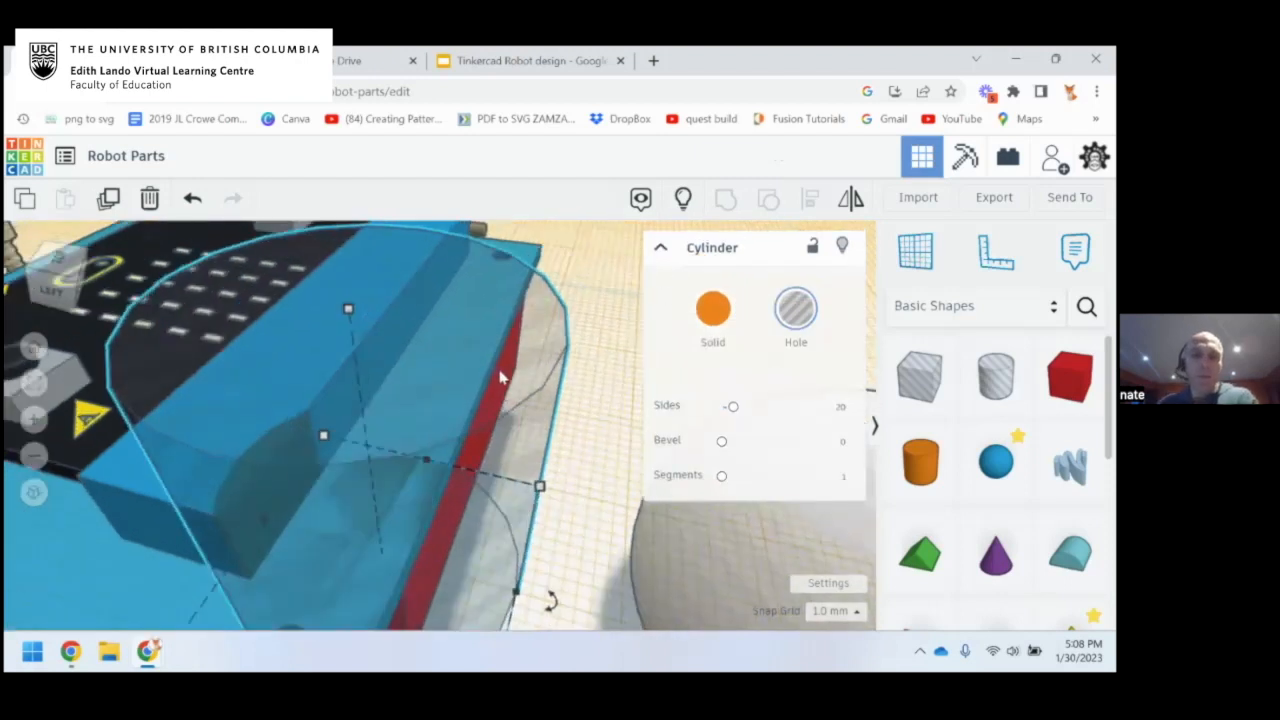
click(713, 310)
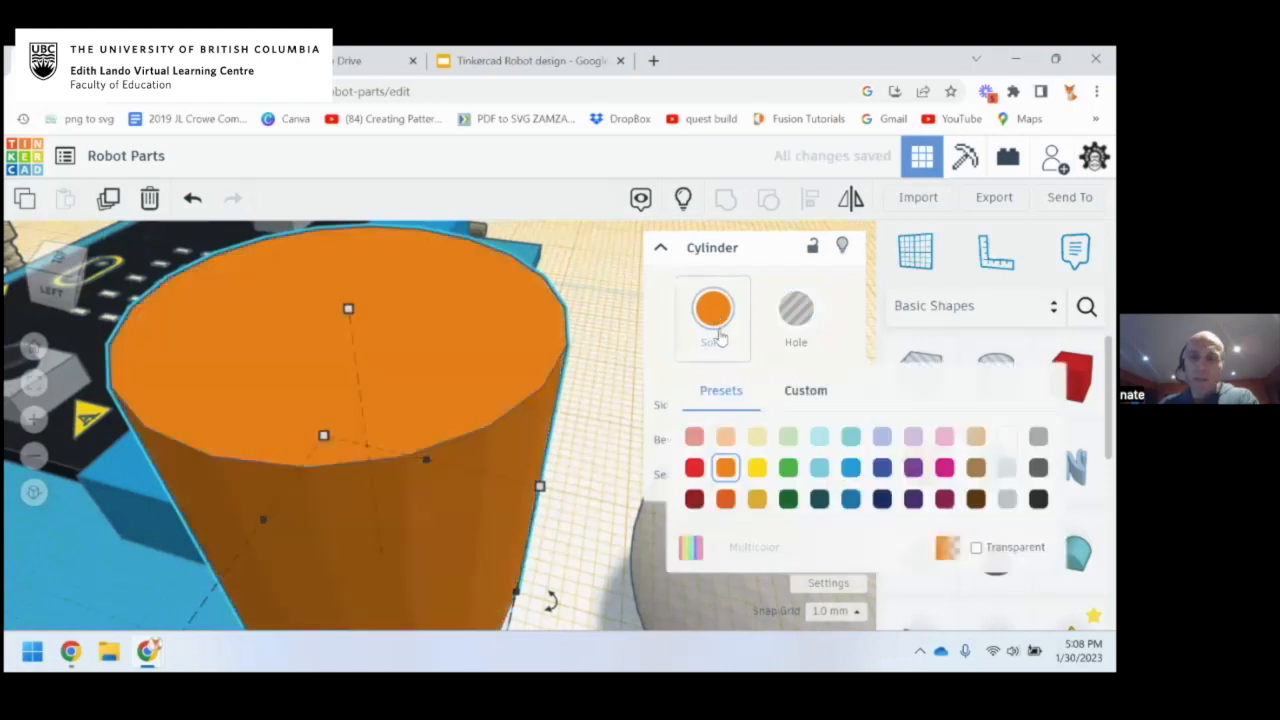
click(715, 322)
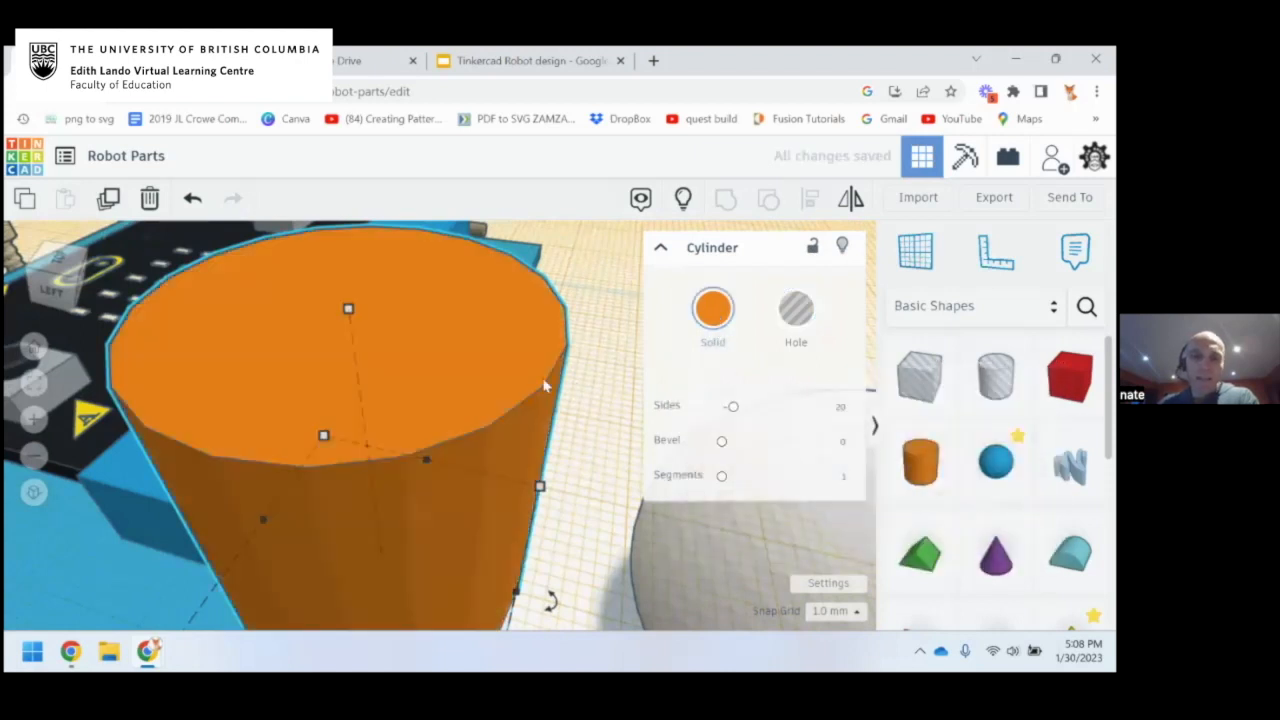
Smooth the cylinder by setting its number of sides to 31
drag(732, 418, 817, 417)
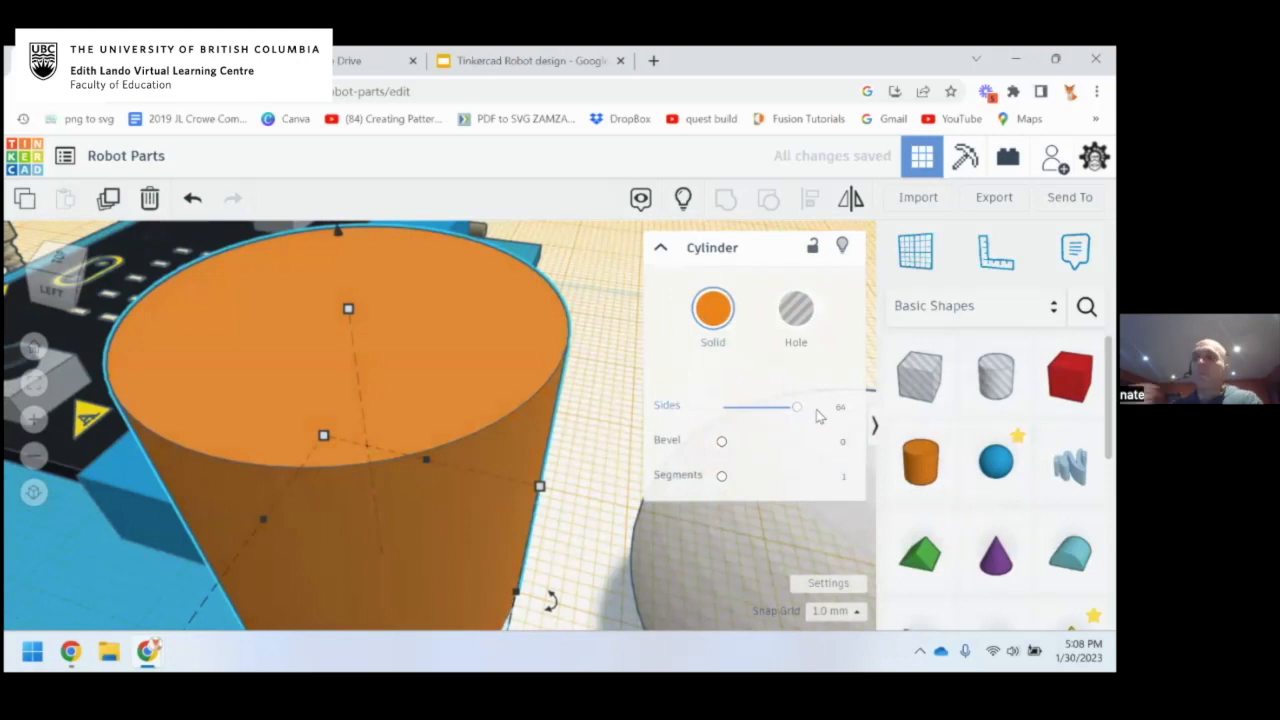
drag(800, 411, 766, 449)
drag(764, 484, 748, 412)
scroll(490, 432, down, 3)
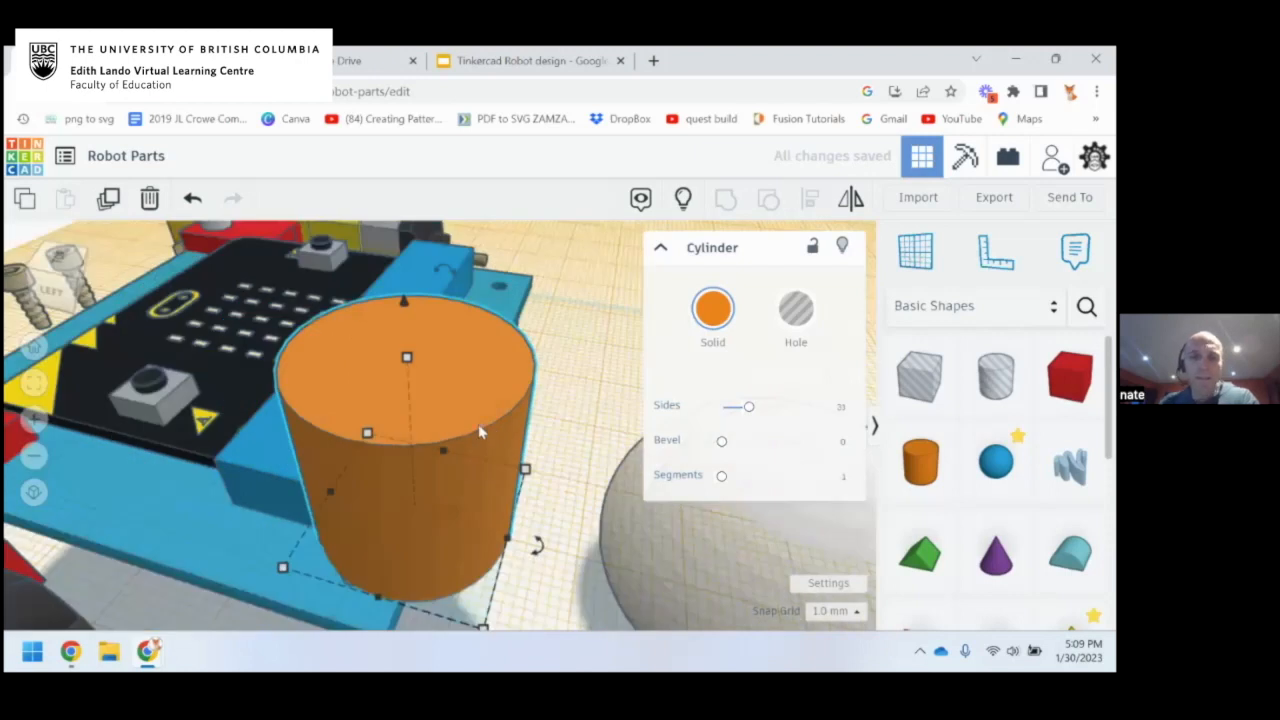
scroll(476, 435, down, 2)
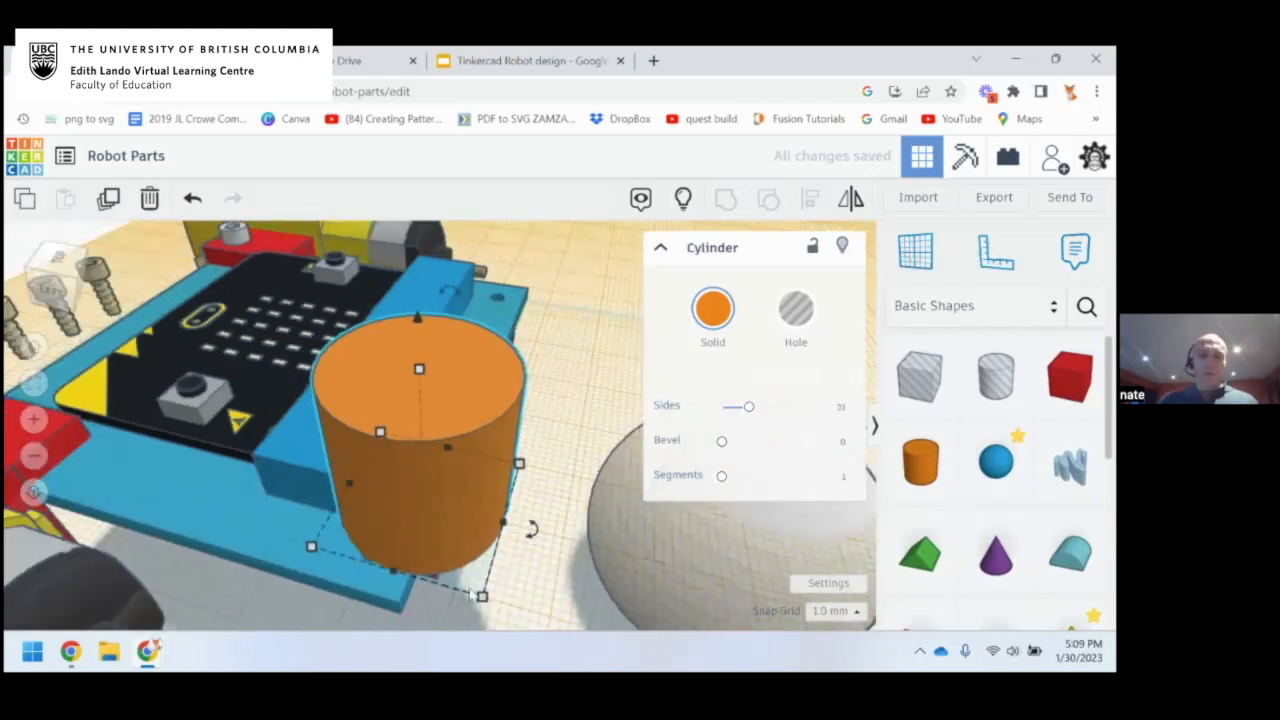
Set the cylinder's width and length to 3 mm to make a thin pin
middle_drag(470, 593, 445, 428)
mouse_move(468, 436)
click(586, 399)
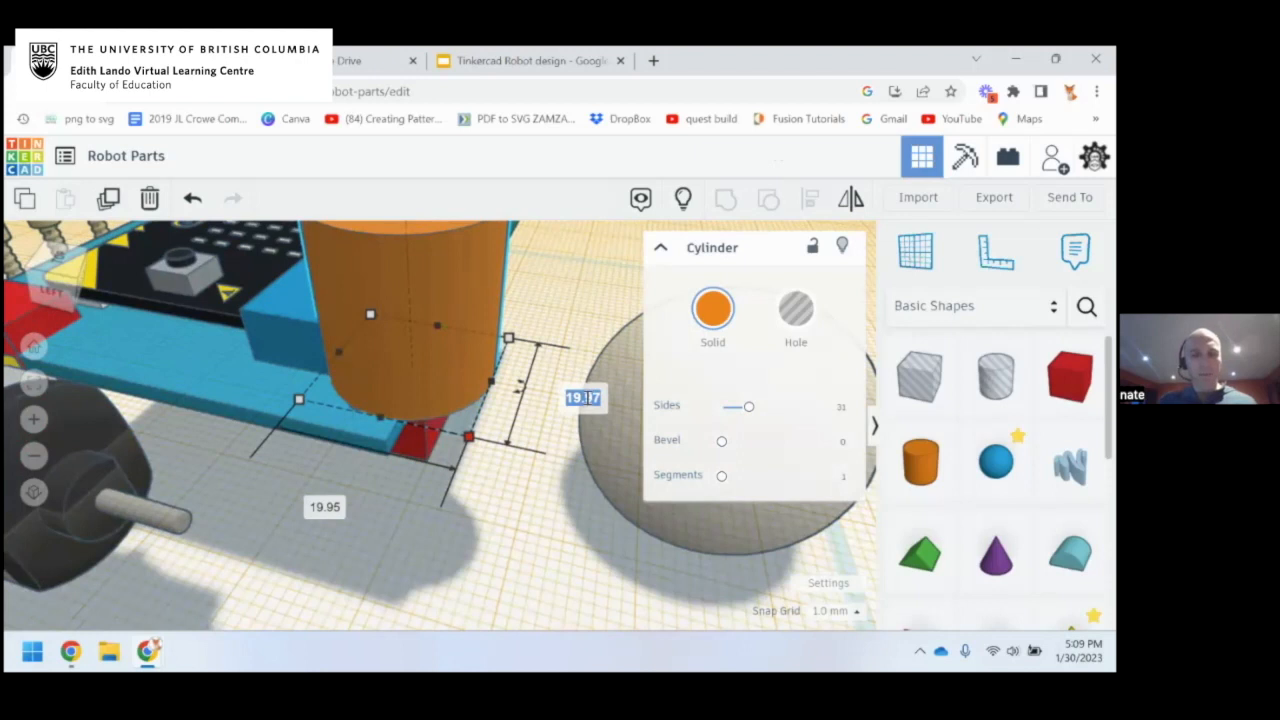
click(336, 509)
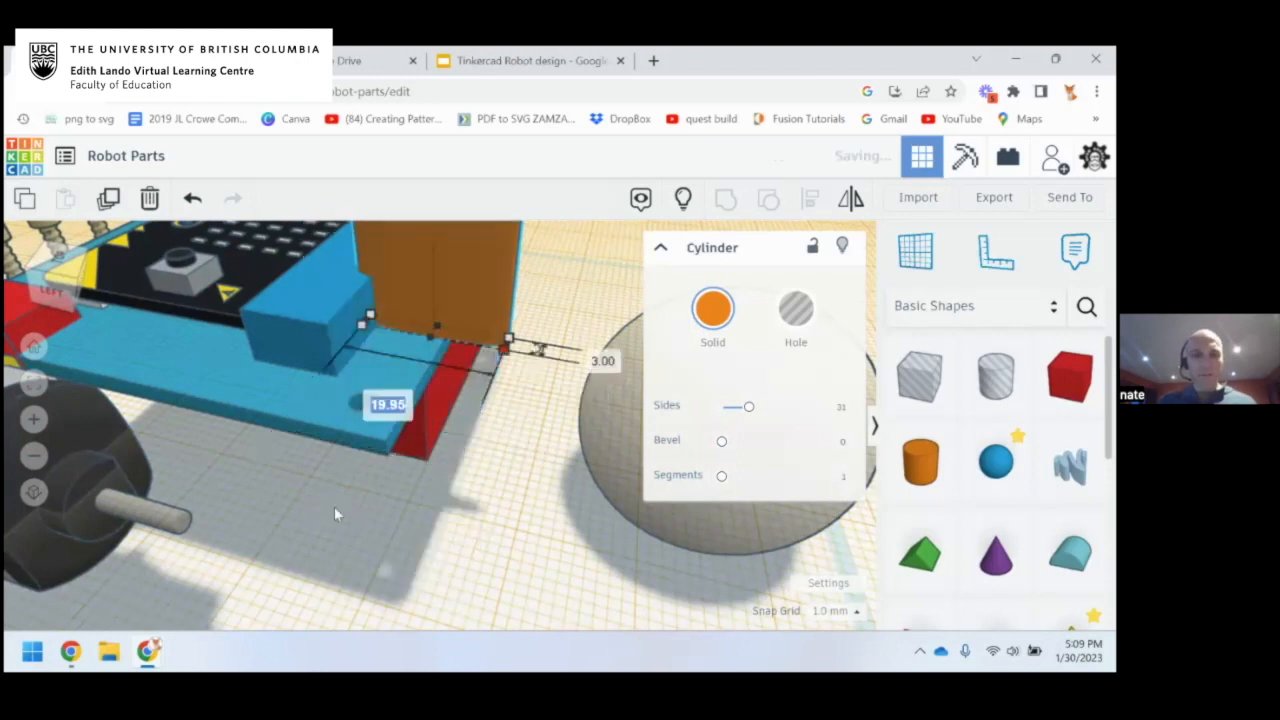
key(Return)
right_drag(430, 350, 478, 372)
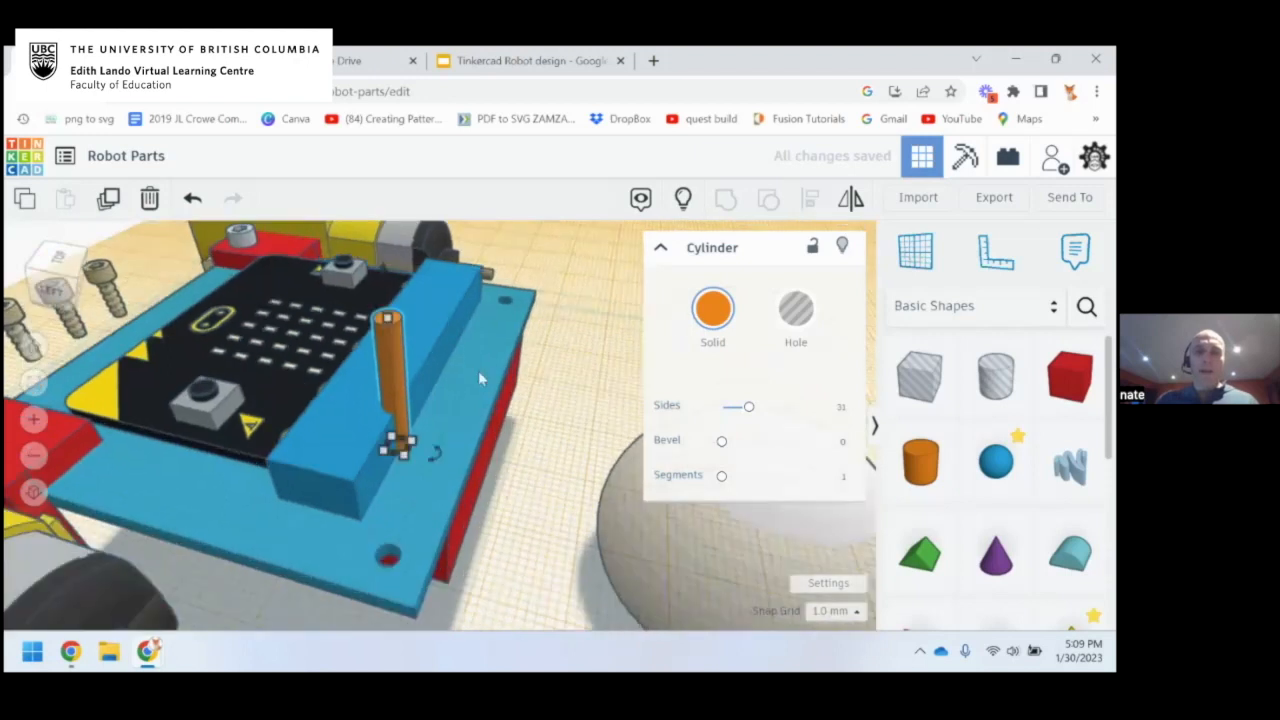
Turn the thin cylinder into a hole and move it onto the screw hole at the plate's front corner
click(795, 310)
drag(400, 358, 378, 474)
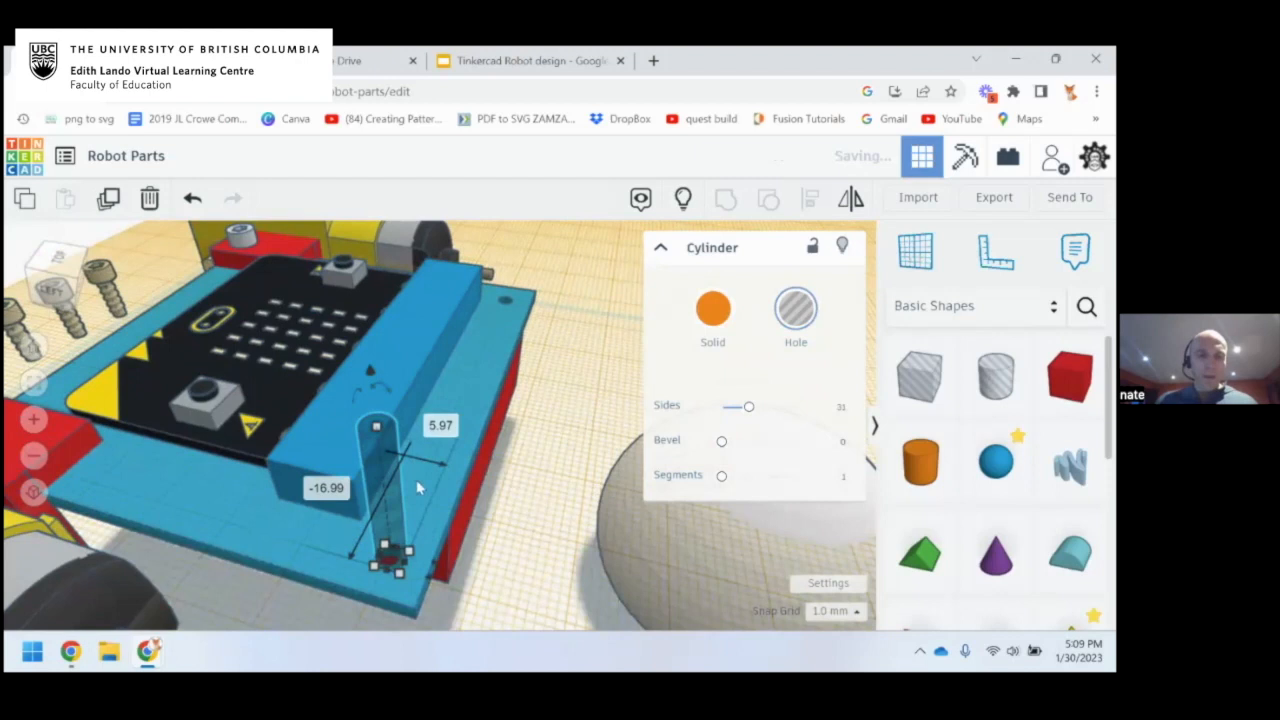
click(86, 289)
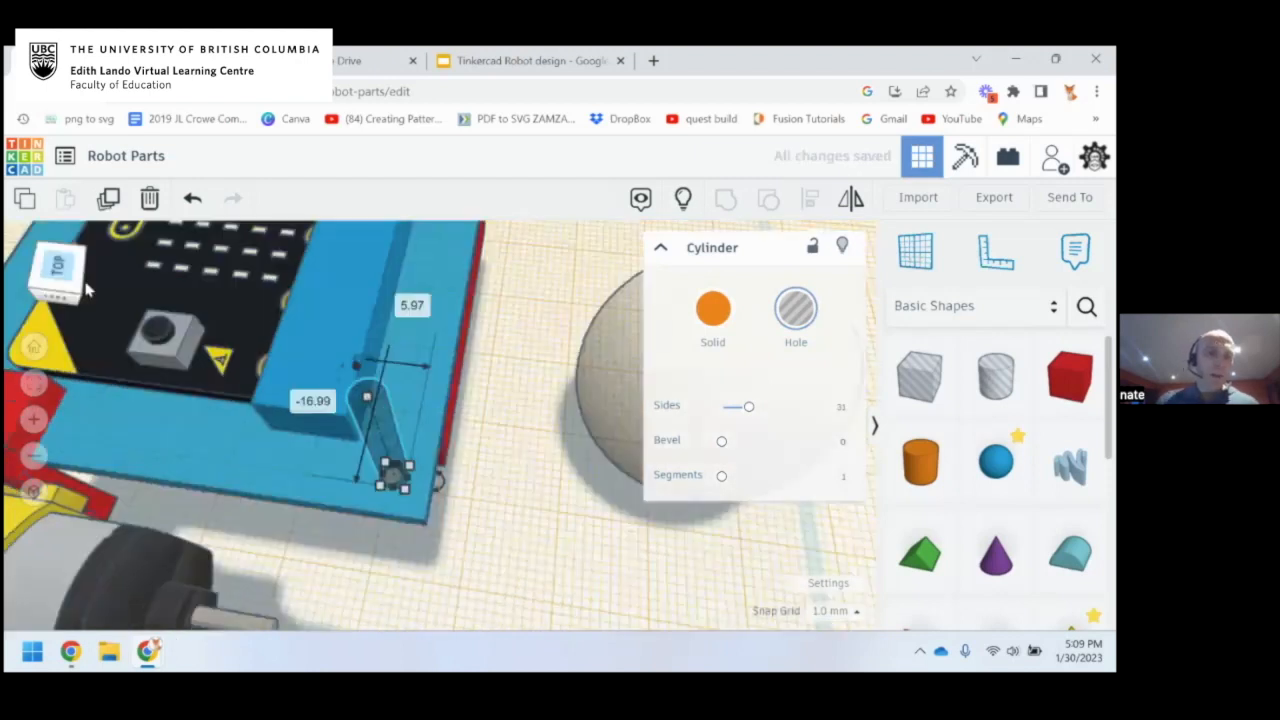
click(40, 490)
scroll(339, 384, up, 5)
middle_drag(326, 375, 335, 404)
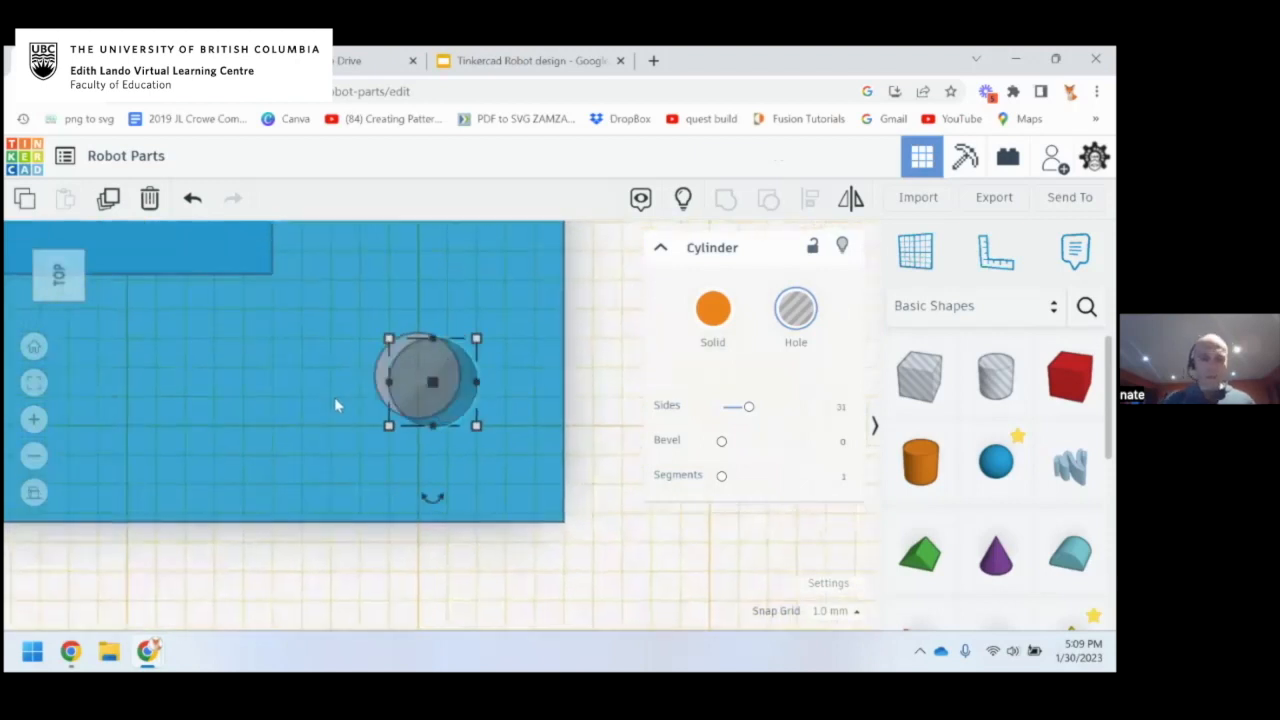
key(ctrl+v)
key(Right)
key(Right)
key(Down)
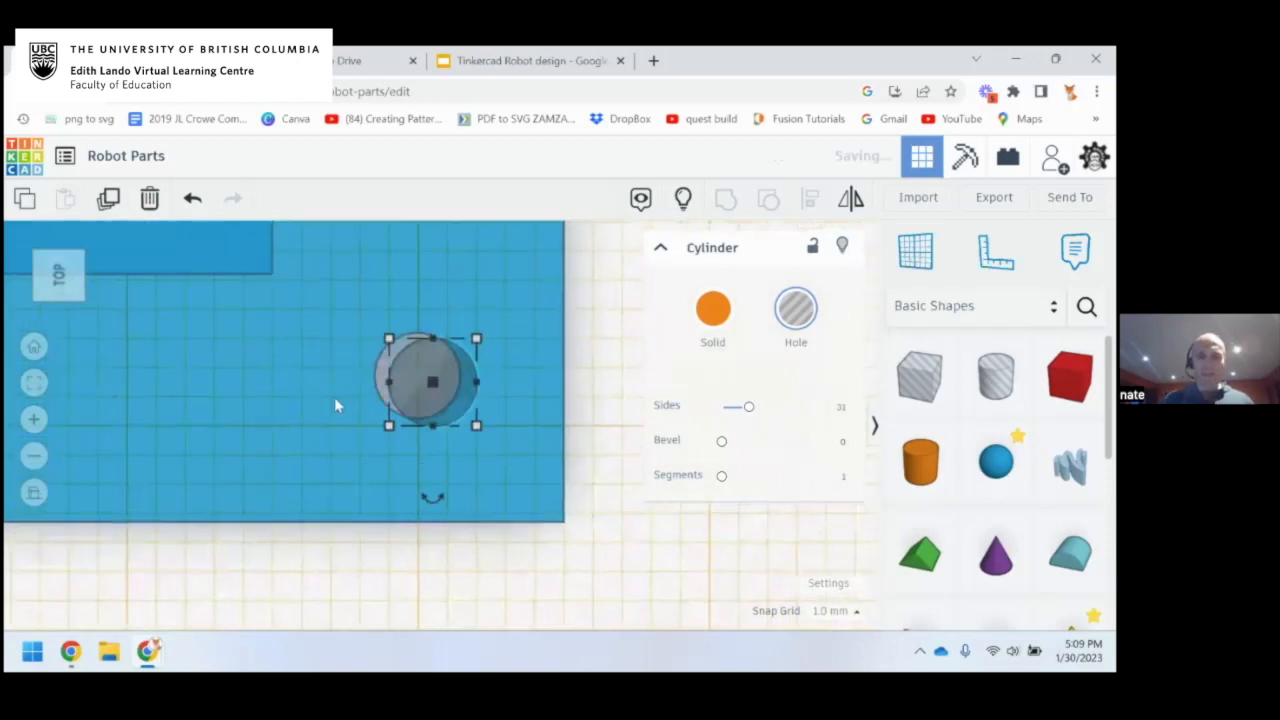
Turn the snap grid off and nudge the hole cylinder until it is centred on the corner screw hole
click(830, 612)
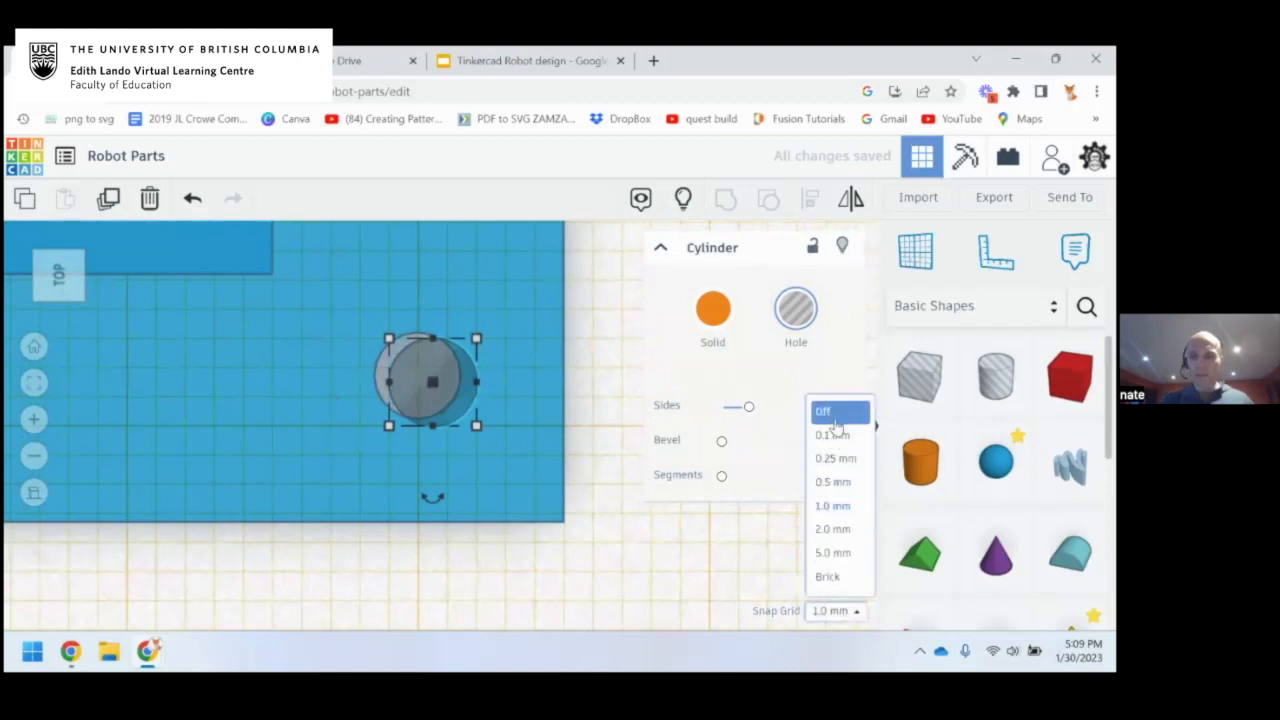
click(823, 411)
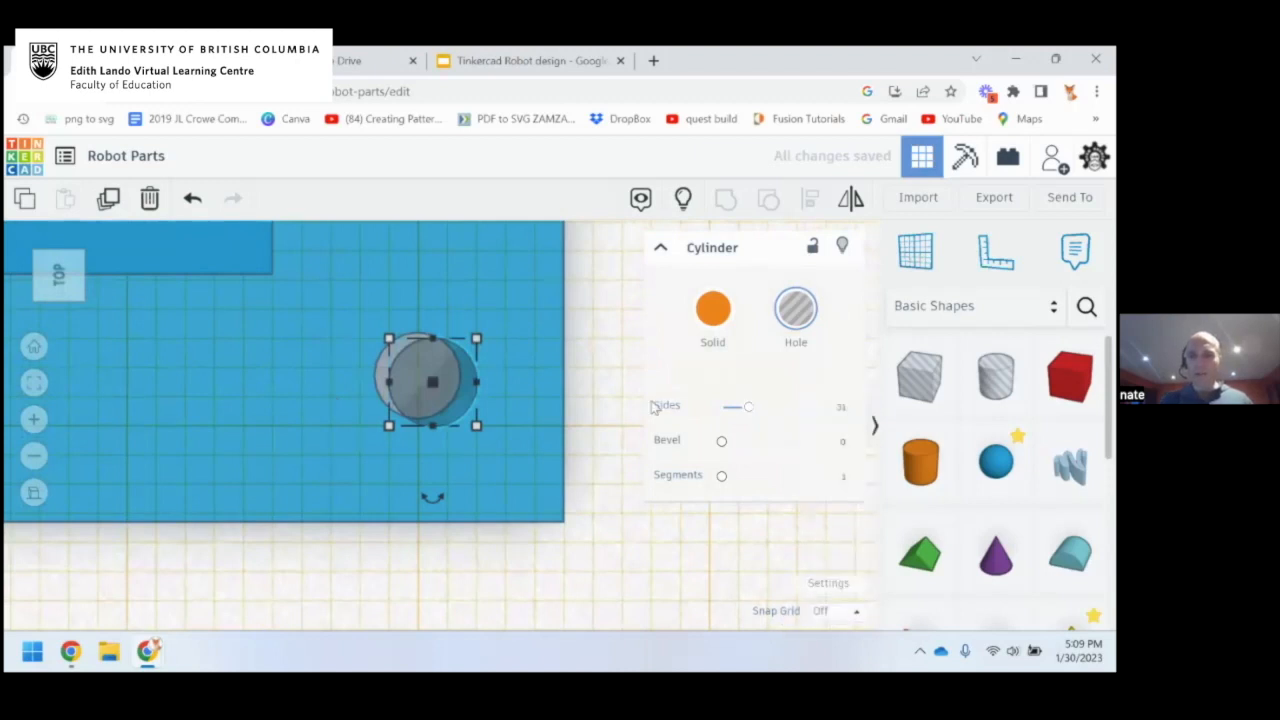
key(Left)
key(Left)
key(Left)
key(Left)
key(Left)
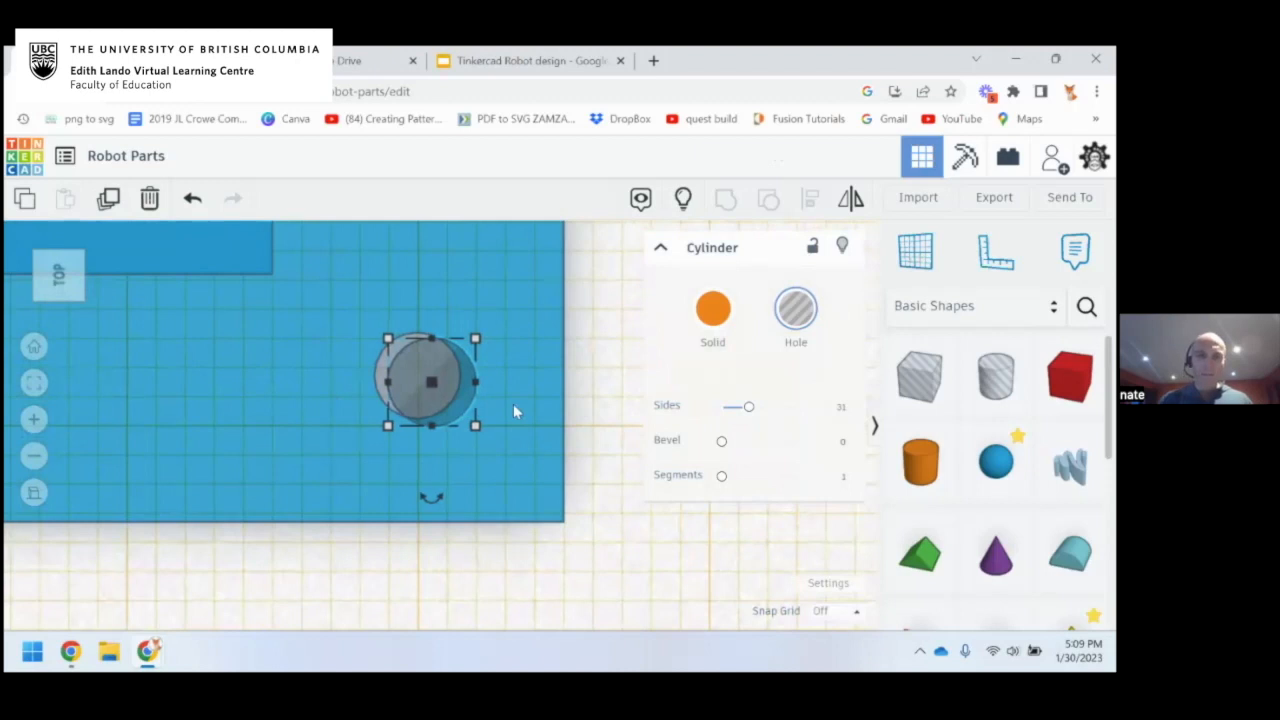
key(Left)
key(Up)
key(Up)
key(Up)
key(Up)
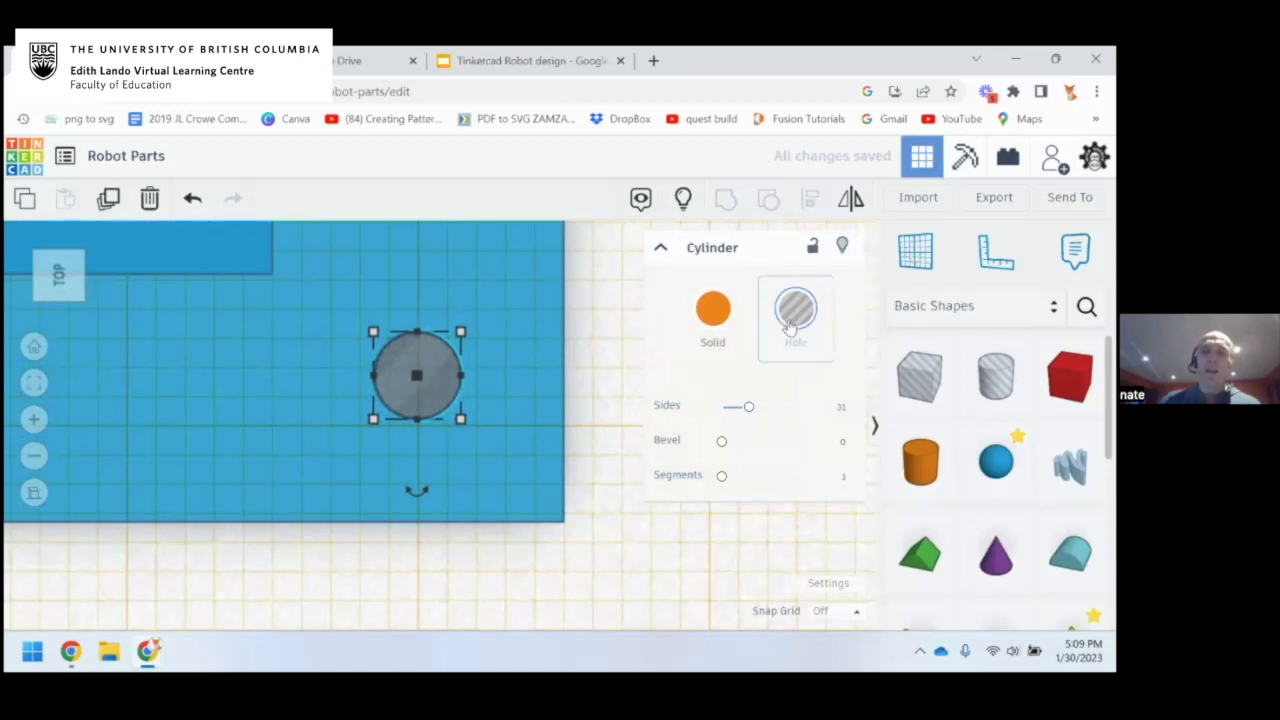
Set the snap grid back to 1.0 mm, and collapse the cylinder's properties and the shape library in a top view
right_drag(524, 380, 313, 383)
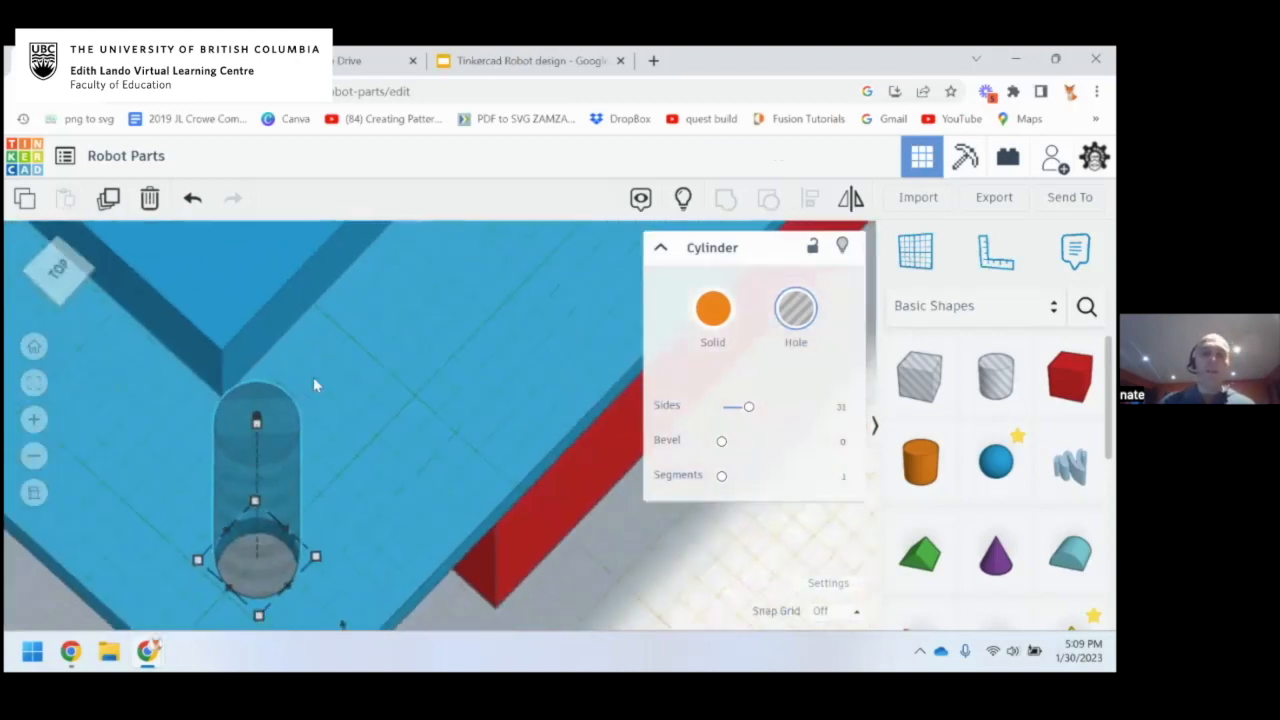
scroll(380, 390, down, 5)
middle_drag(427, 400, 350, 455)
scroll(490, 402, down, 3)
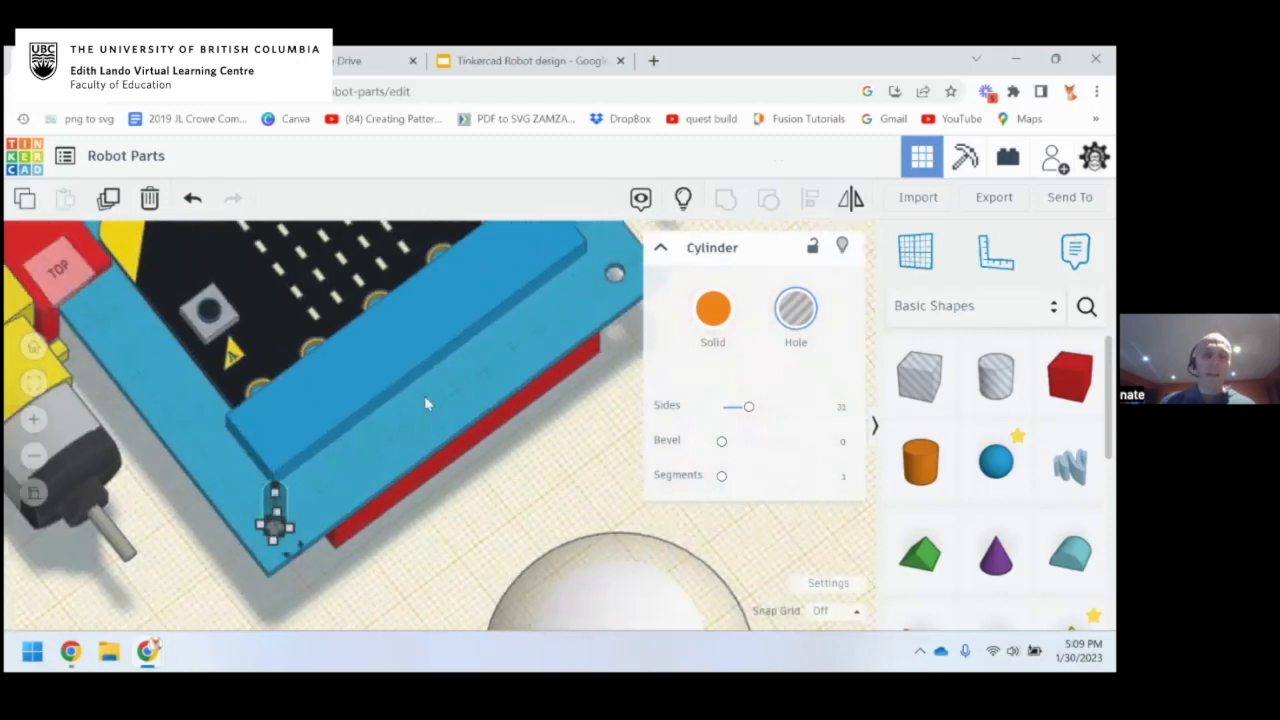
click(822, 611)
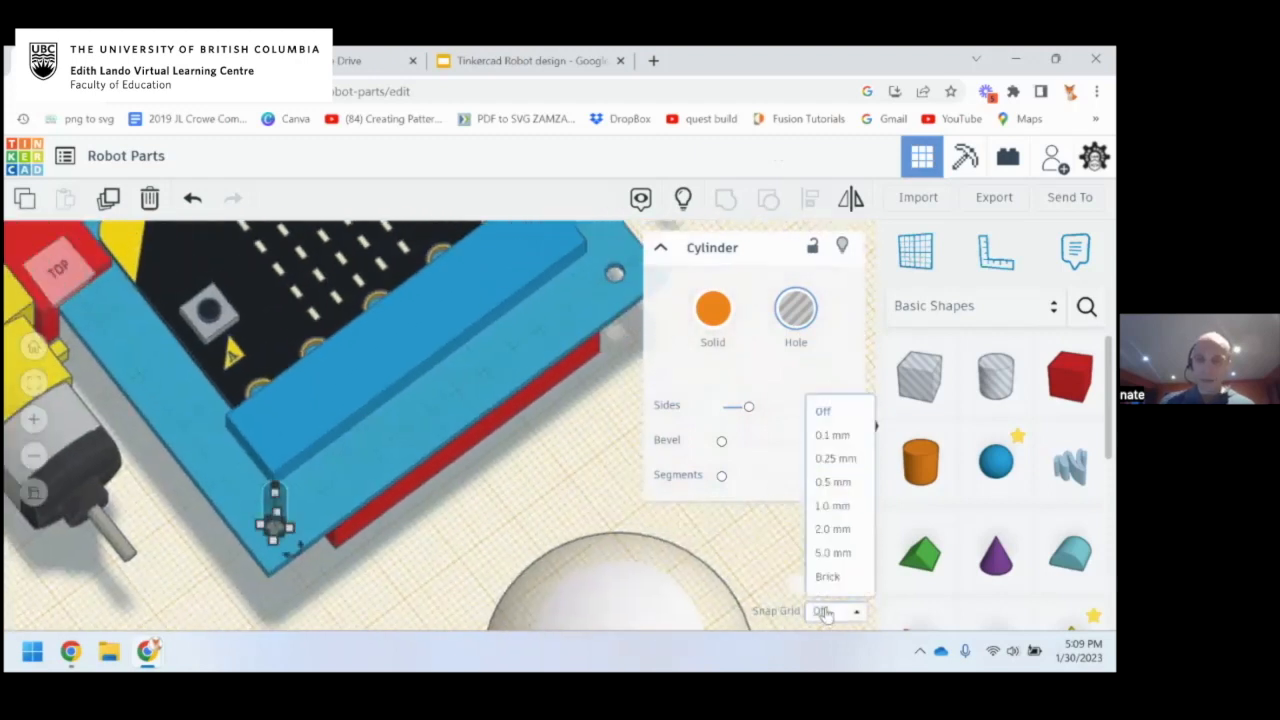
click(835, 507)
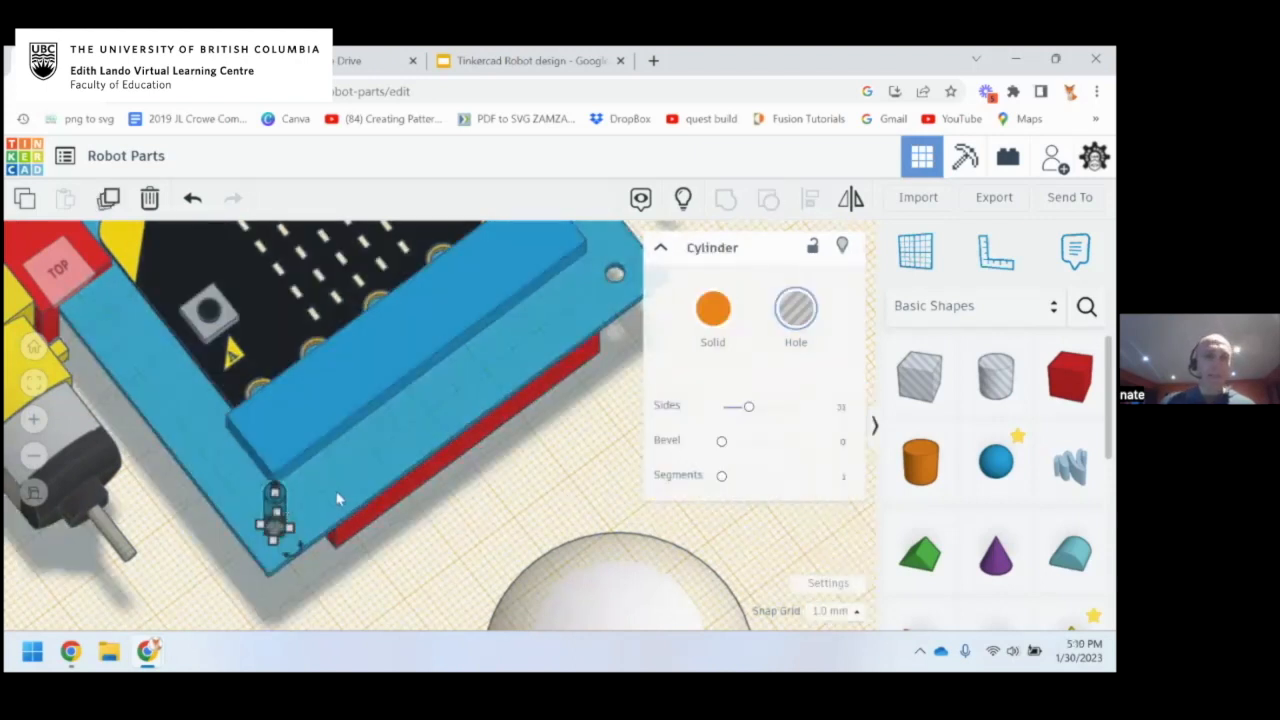
click(58, 268)
click(662, 250)
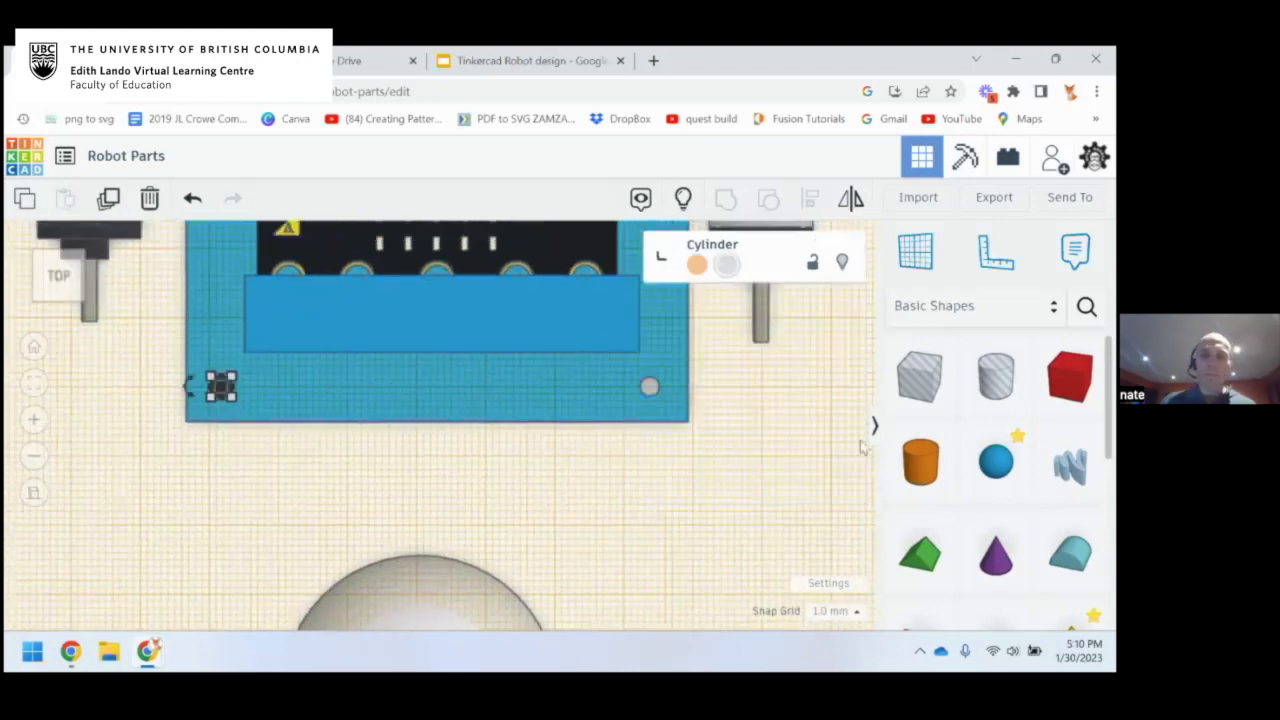
click(874, 426)
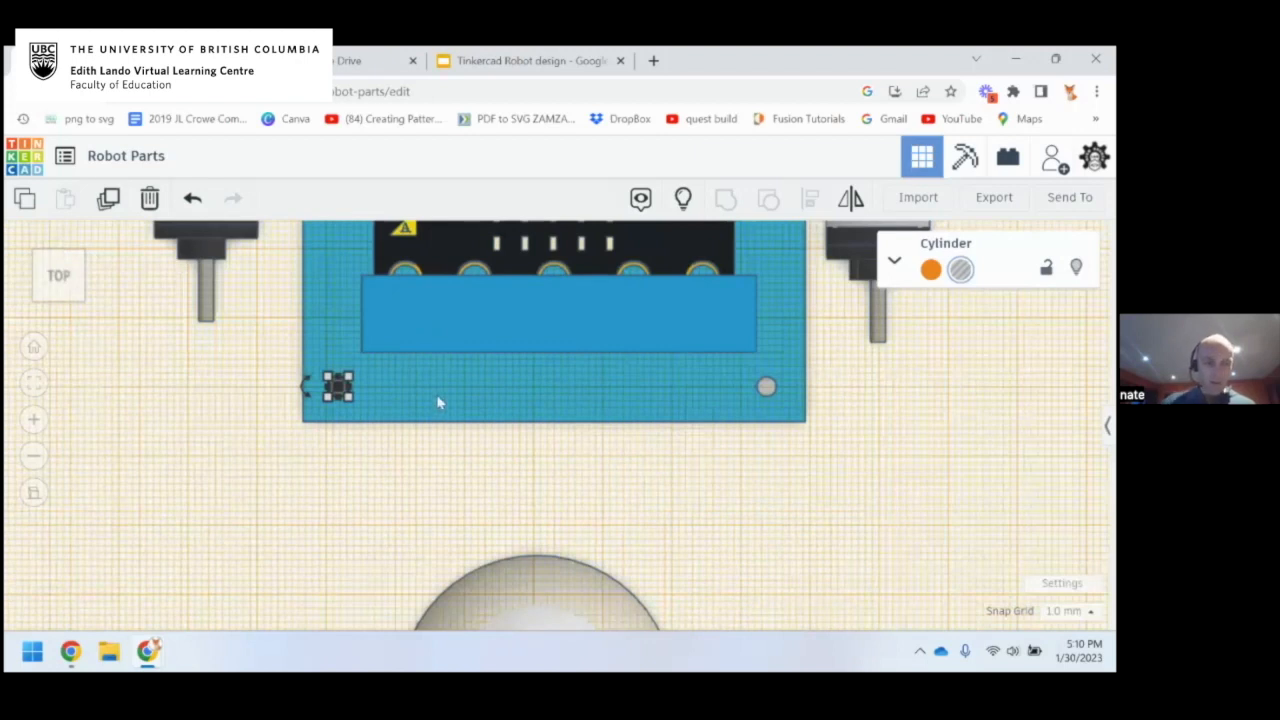
key(Right)
key(Right)
key(Right)
key(Right)
key(Right)
key(Right)
key(Right)
key(Right)
key(Right)
key(Right)
key(Left)
key(Left)
key(Left)
key(Left)
key(Left)
key(Left)
key(Left)
key(shift+Left)
key(Right)
key(Right)
key(Right)
key(Right)
key(Right)
Duplicate the hole cylinder and move the copy straight across onto the screw hole at the plate's opposite front corner
click(114, 208)
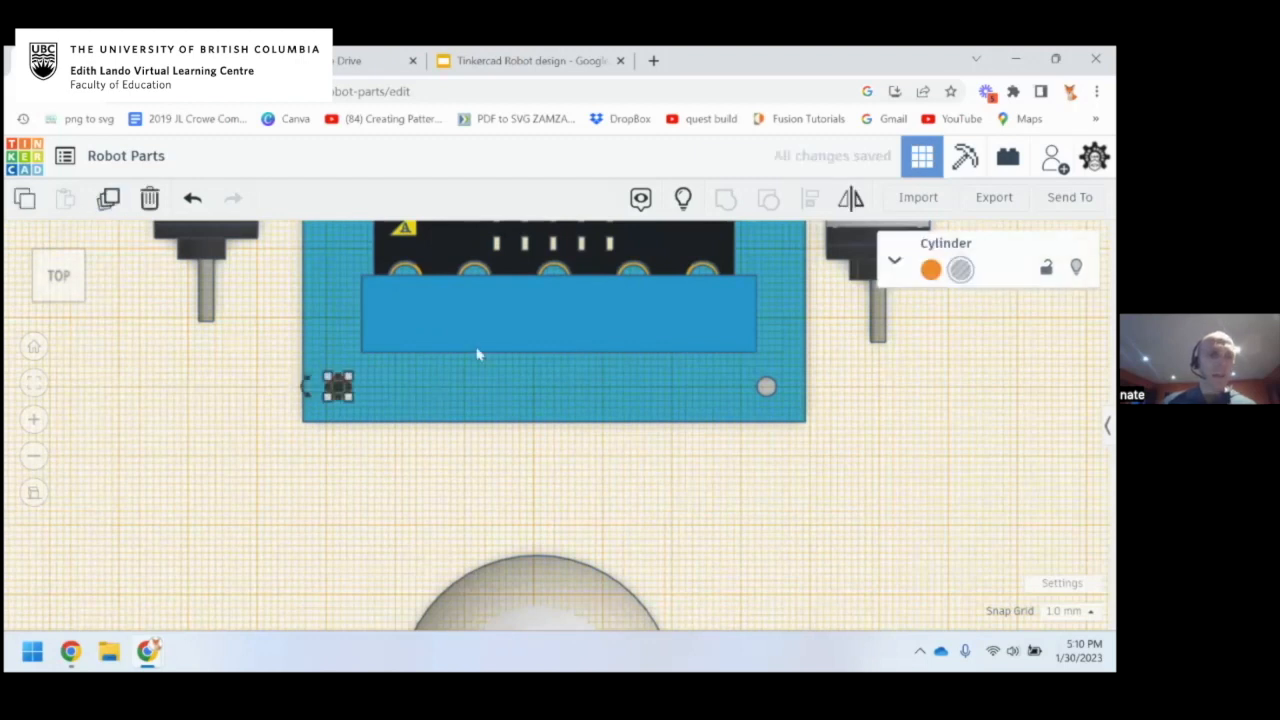
key(shift+Right)
key(shift+Right)
key(shift+Right)
key(shift+Right)
key(shift+Right)
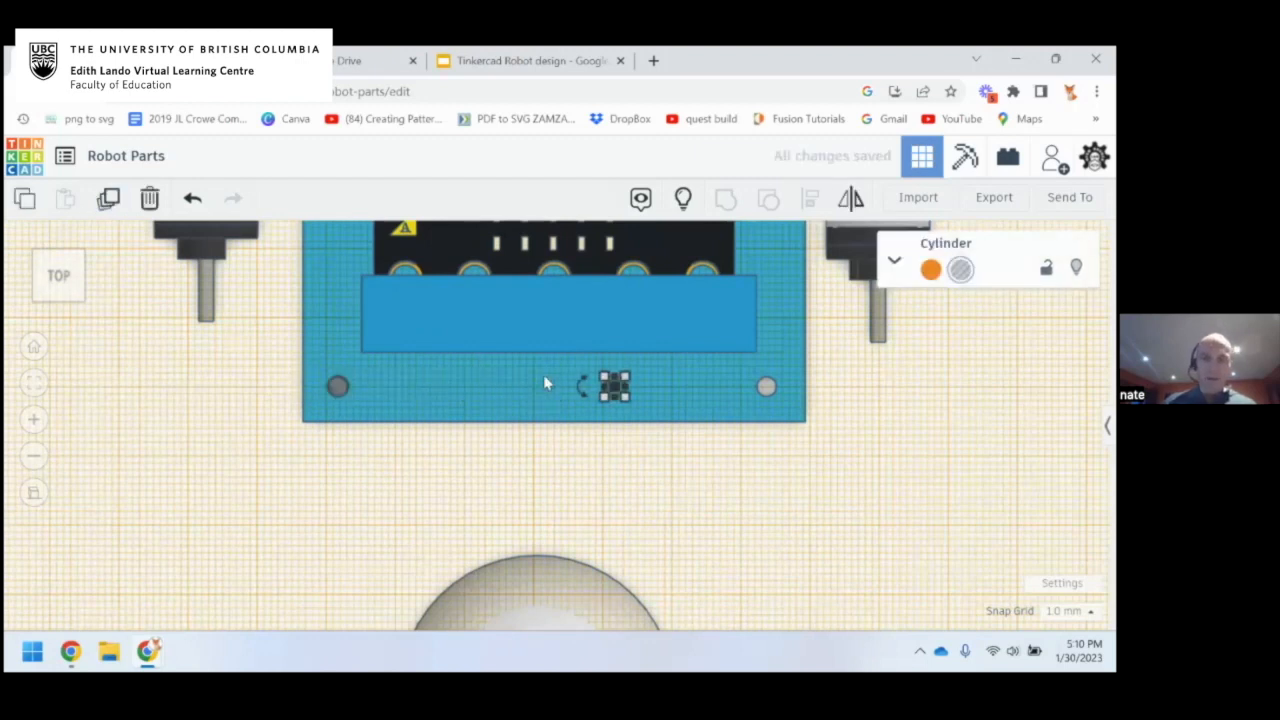
key(shift+Right)
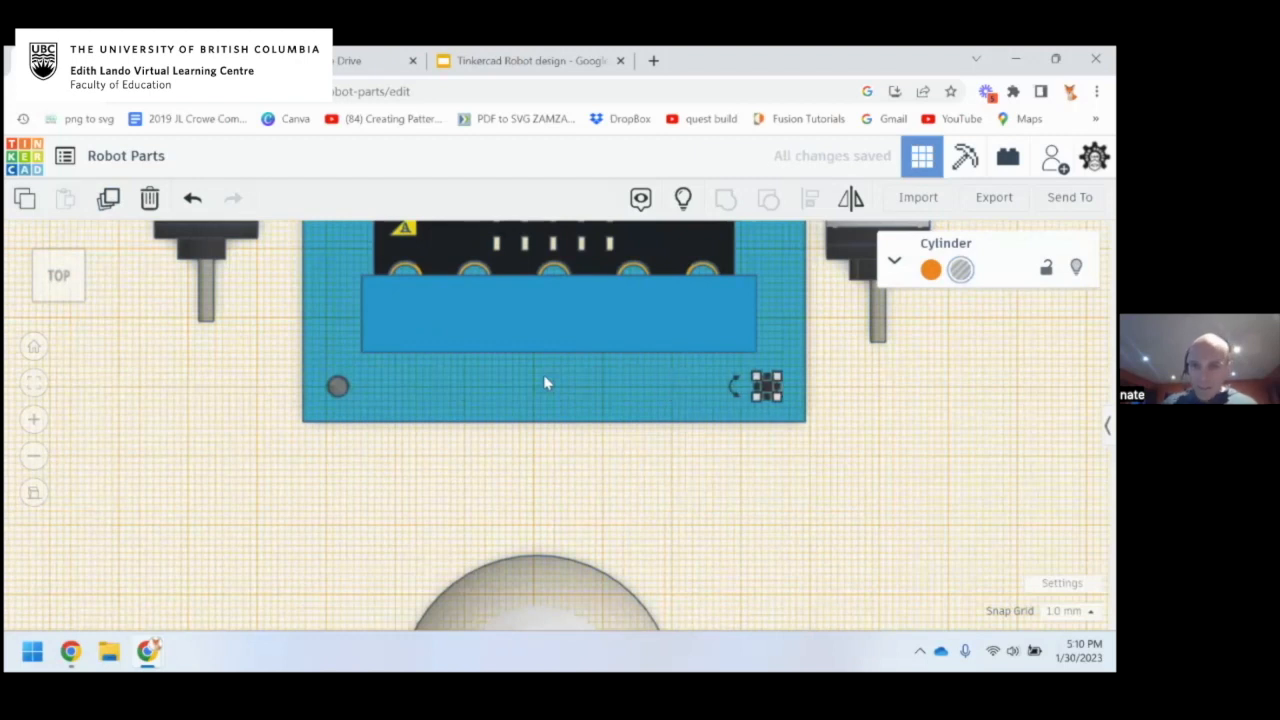
Examine how both hole cylinders line up with the screw holes at the plate's front corners
right_drag(689, 406, 757, 351)
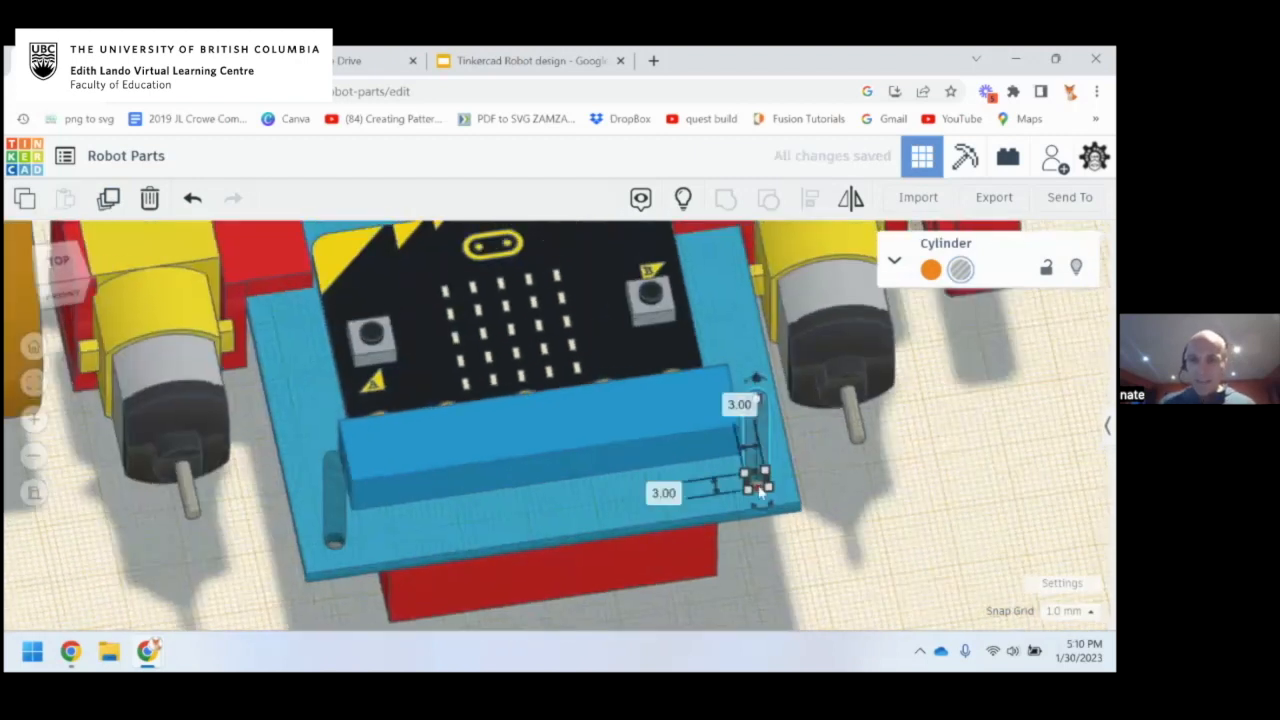
scroll(760, 490, up, 6)
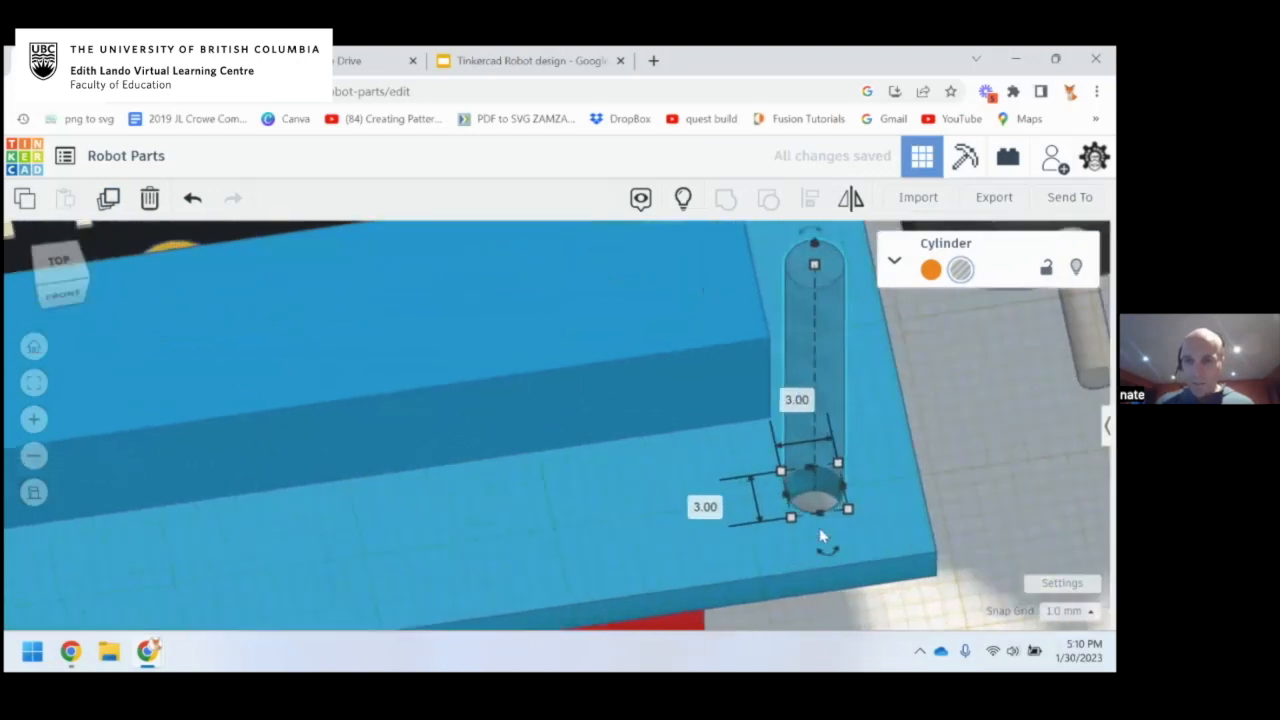
scroll(822, 537, up, 2)
scroll(486, 456, down, 5)
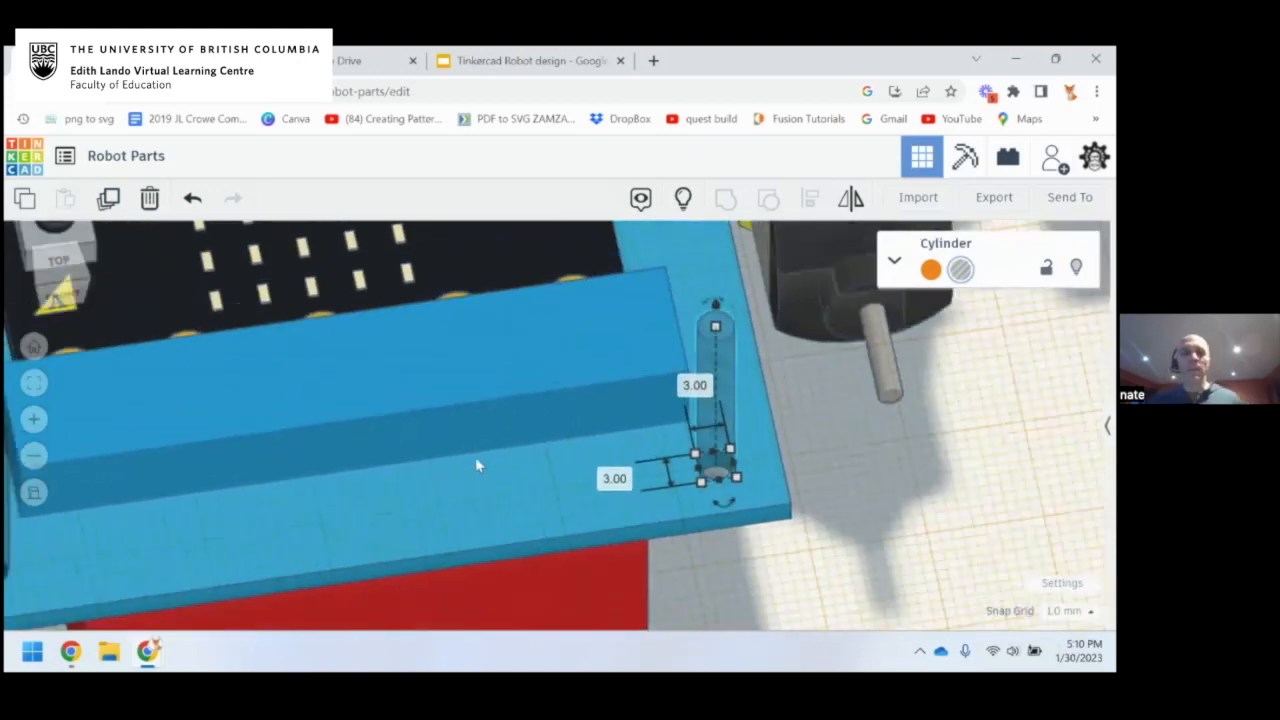
scroll(478, 465, down, 3)
right_drag(374, 405, 485, 386)
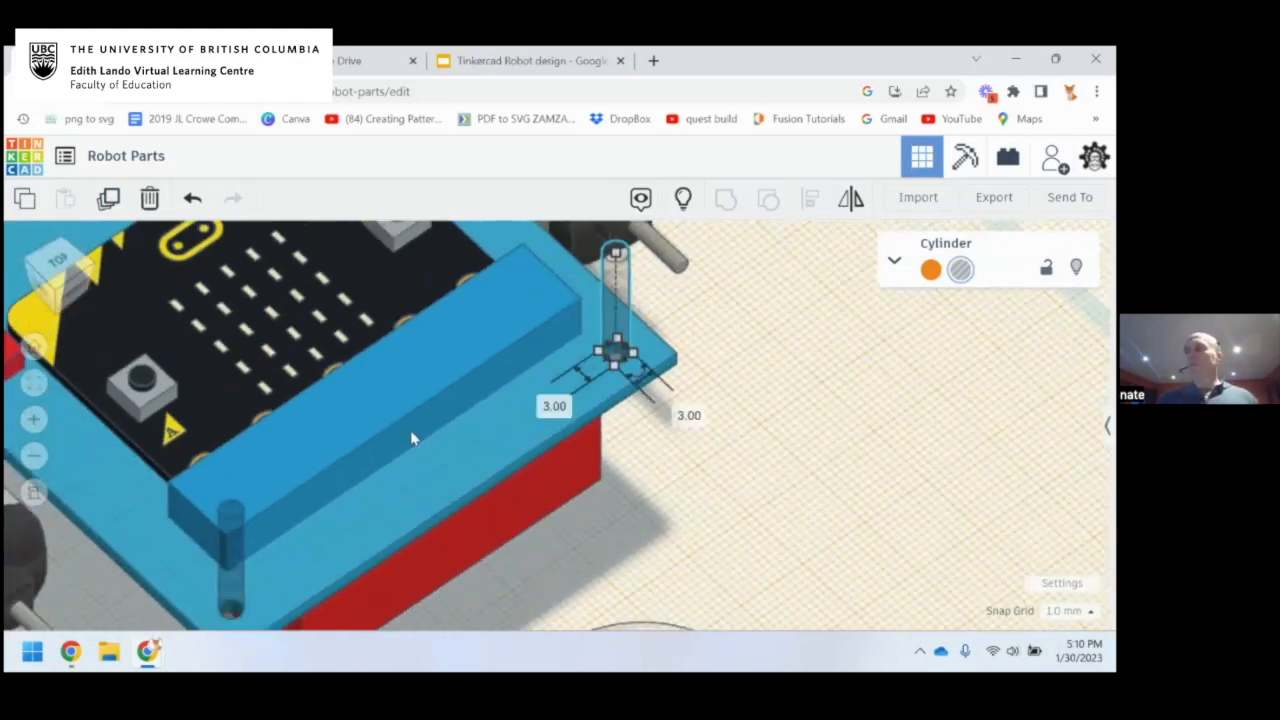
scroll(438, 433, down, 3)
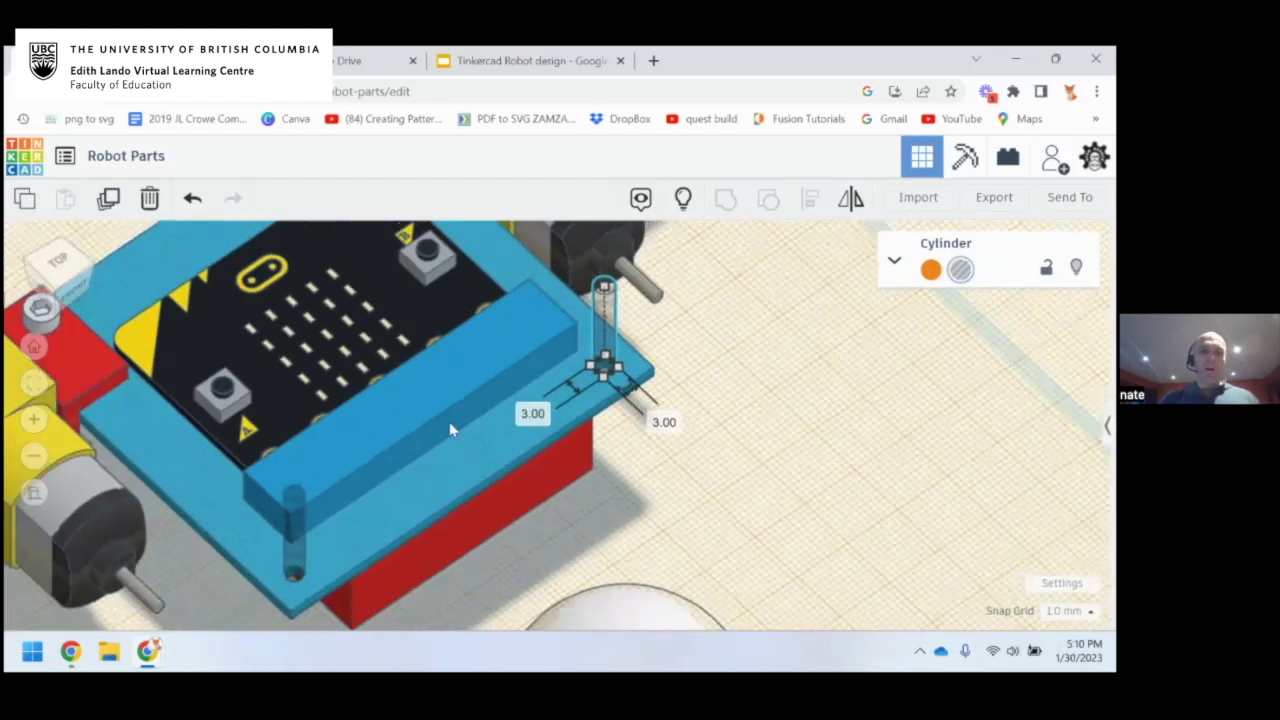
middle_drag(464, 430, 477, 409)
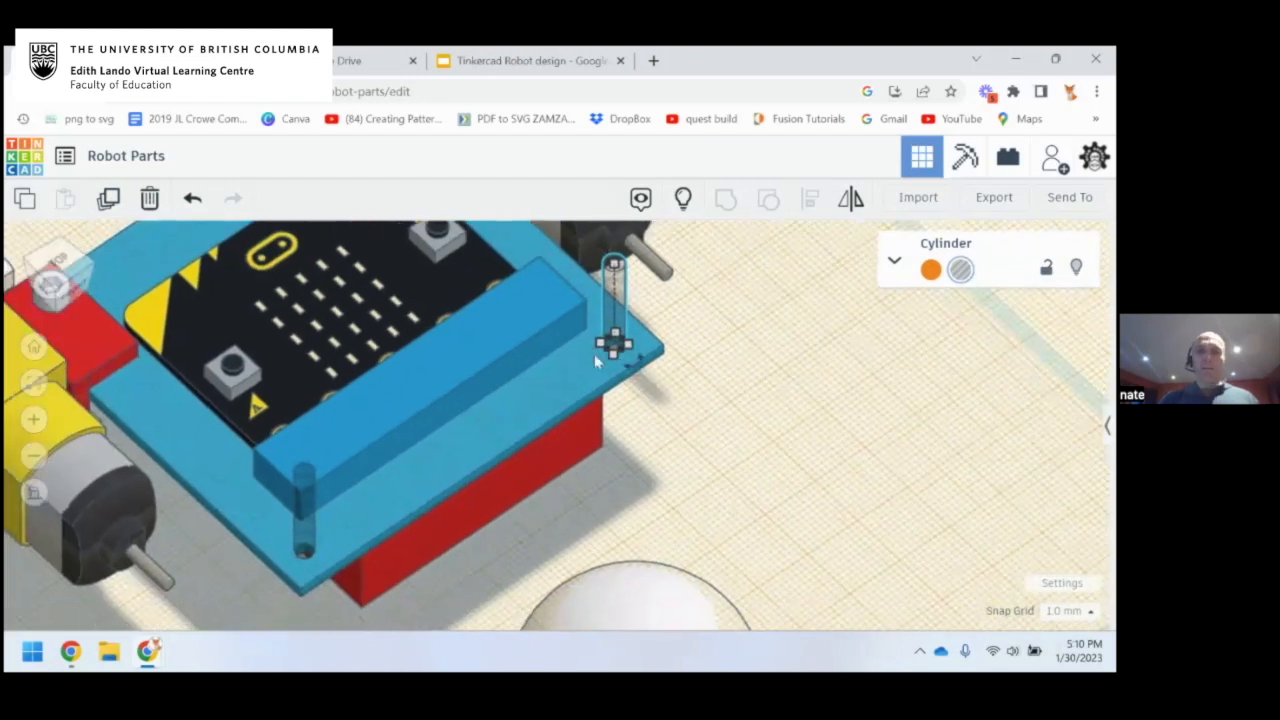
Show the hidden red bar again and group it with both hole cylinders to cut its screw holes
click(684, 200)
right_drag(534, 520, 322, 517)
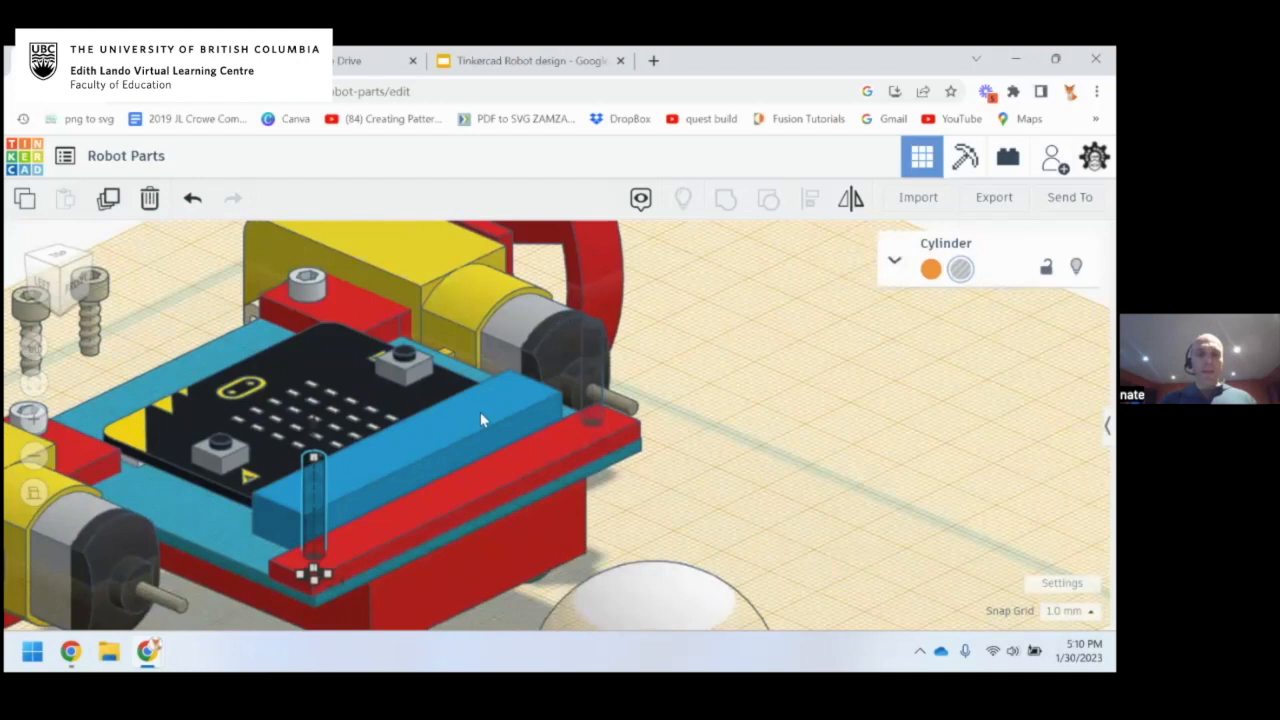
shift+click(598, 383)
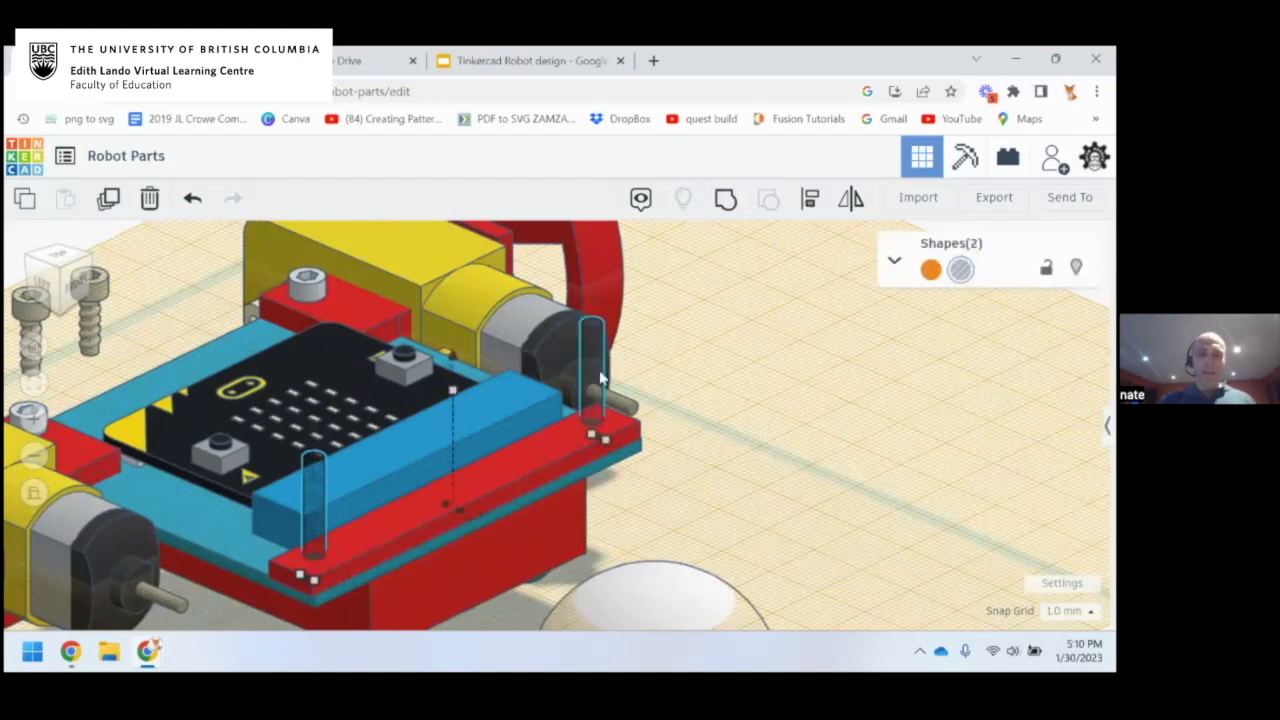
shift+click(524, 460)
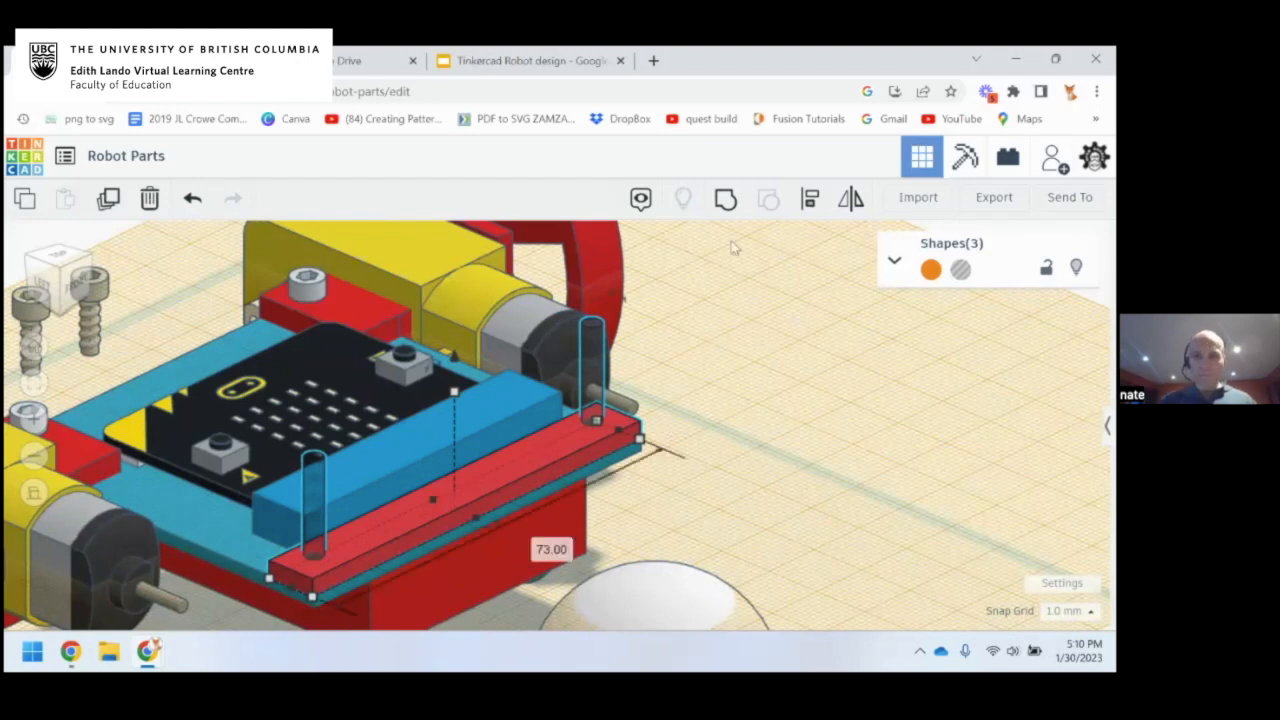
click(727, 203)
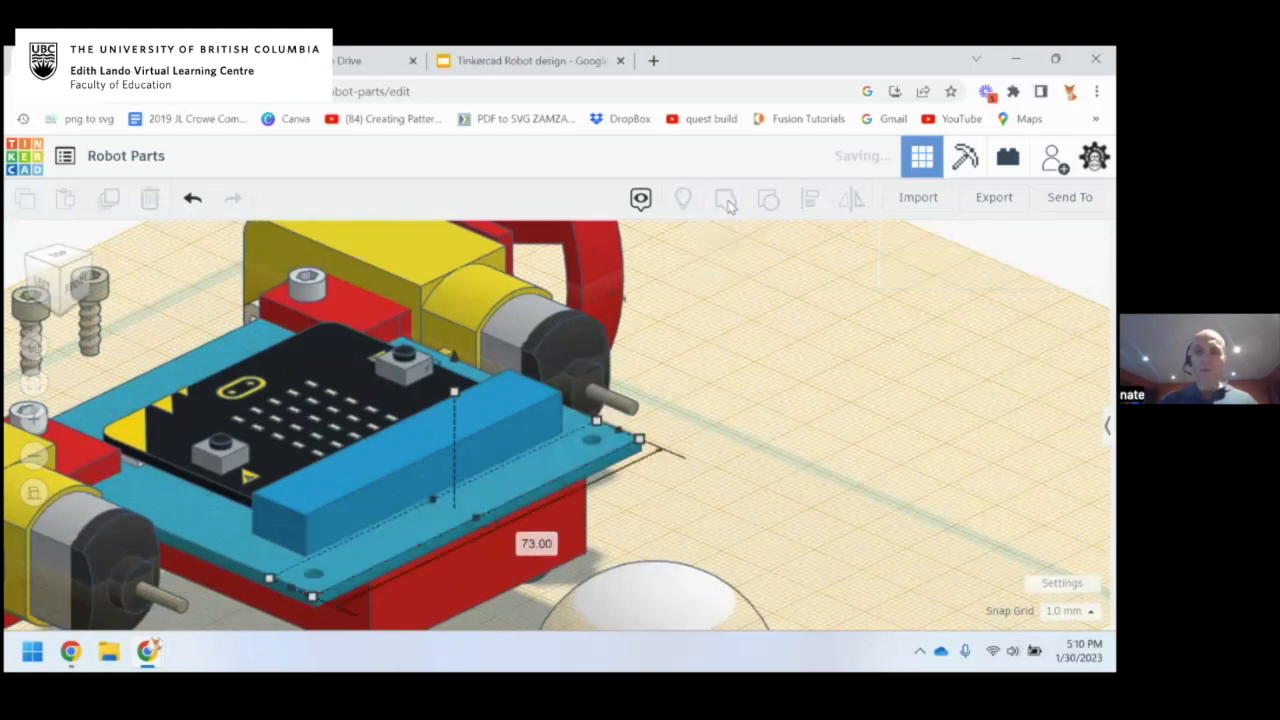
Examine the holes cut in the red bar and their alignment with the plate's screw holes underneath
right_drag(373, 517, 503, 545)
click(35, 490)
right_drag(568, 512, 549, 412)
scroll(407, 480, up, 4)
scroll(407, 486, up, 2)
right_drag(437, 489, 310, 440)
scroll(686, 370, down, 4)
middle_drag(688, 372, 461, 580)
scroll(573, 435, up, 8)
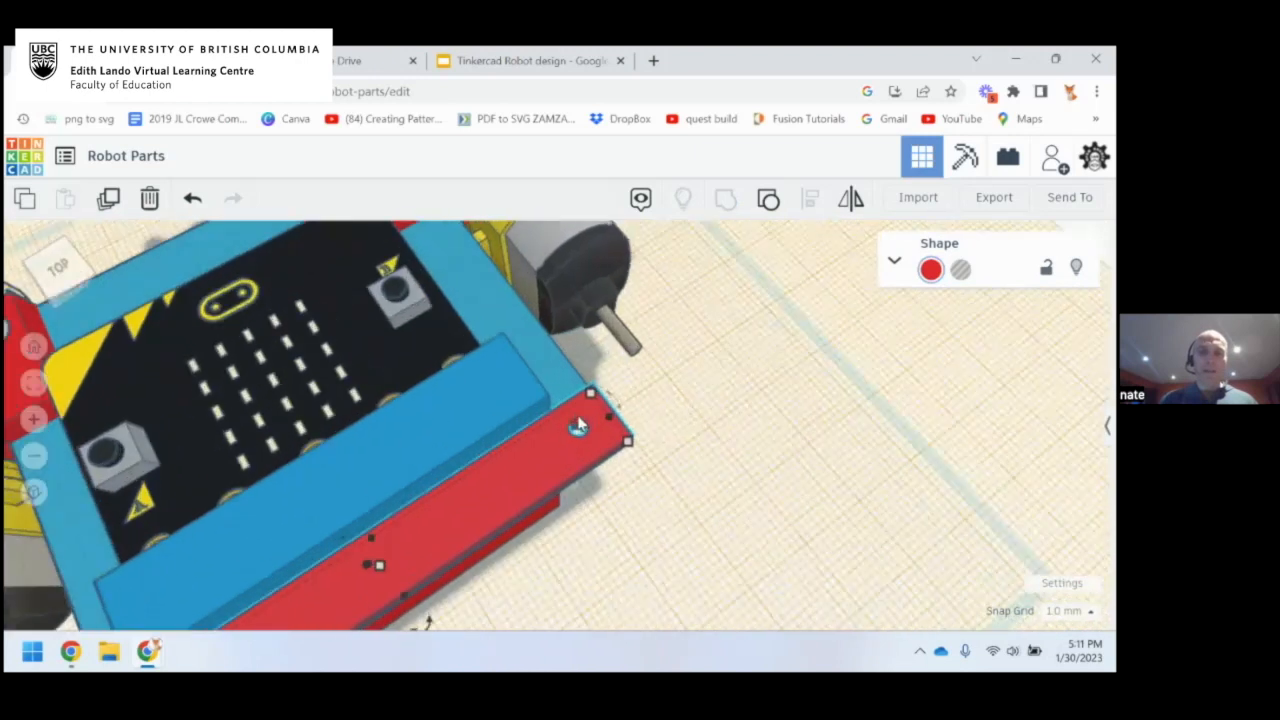
right_drag(572, 443, 497, 466)
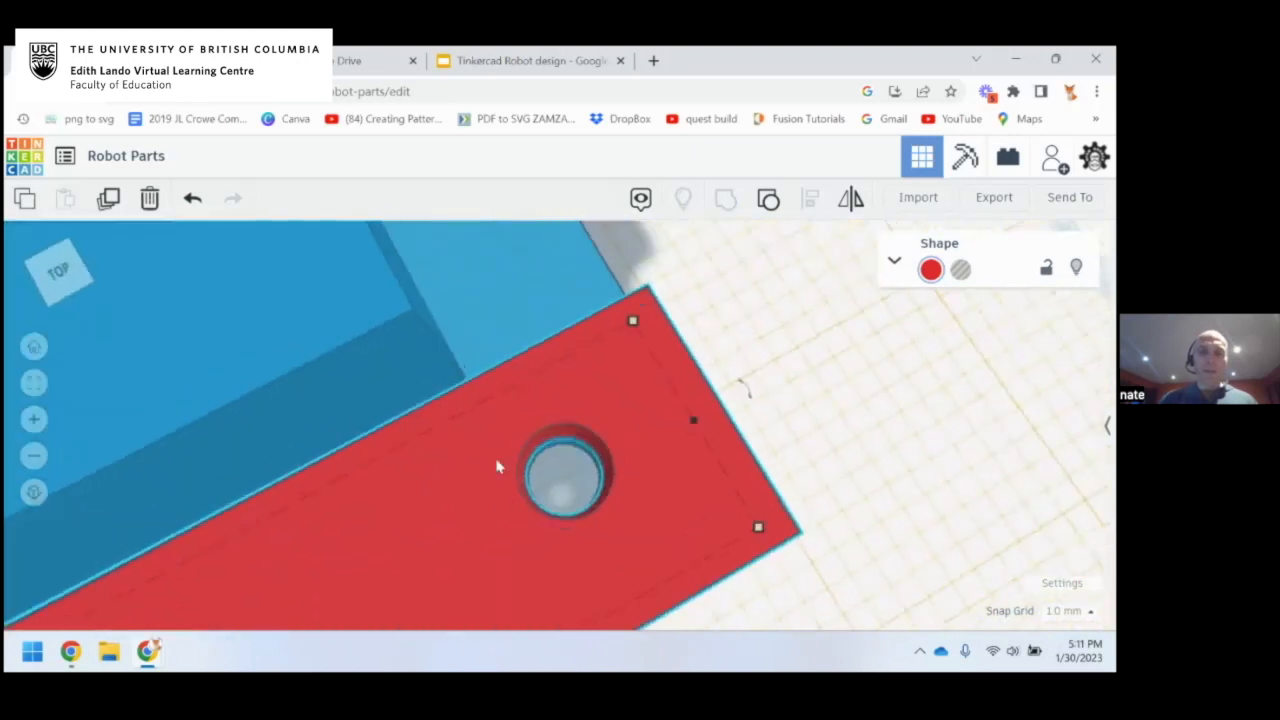
scroll(497, 466, down, 6)
middle_drag(490, 590, 588, 363)
right_drag(588, 363, 540, 391)
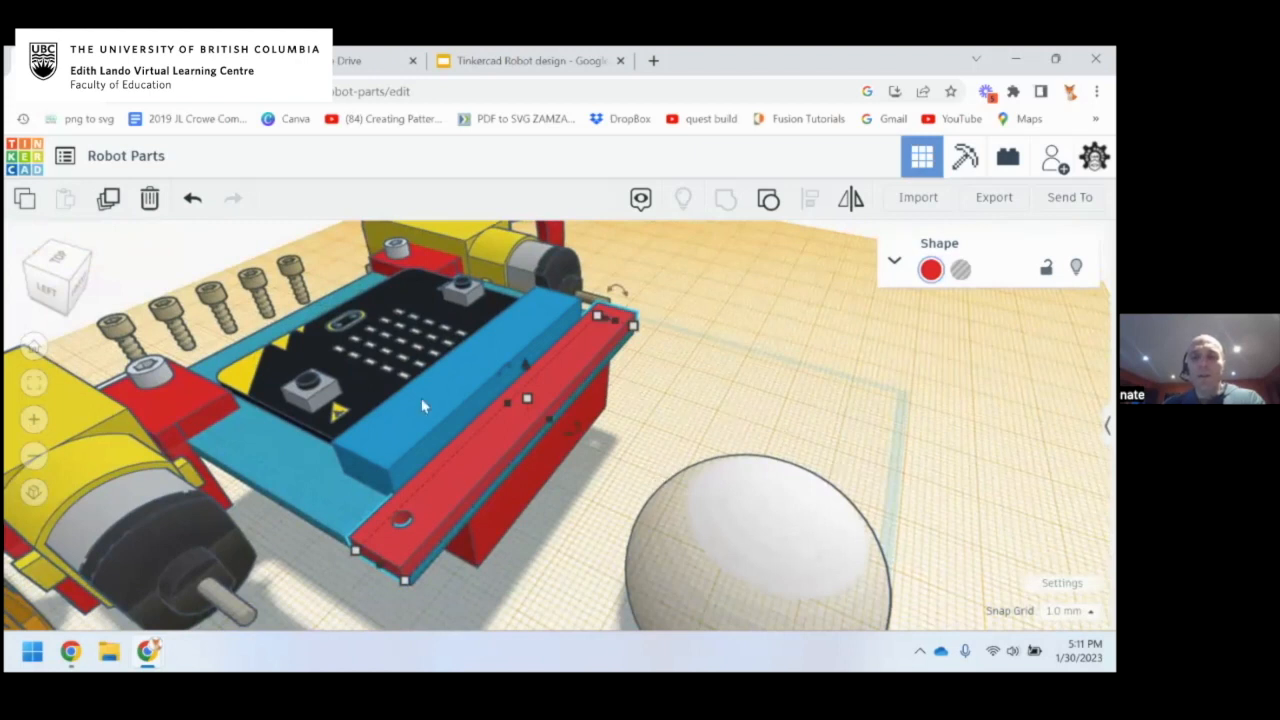
Take a spare screw from the row behind the plate and place it over a hole at one end of the red bar
click(214, 304)
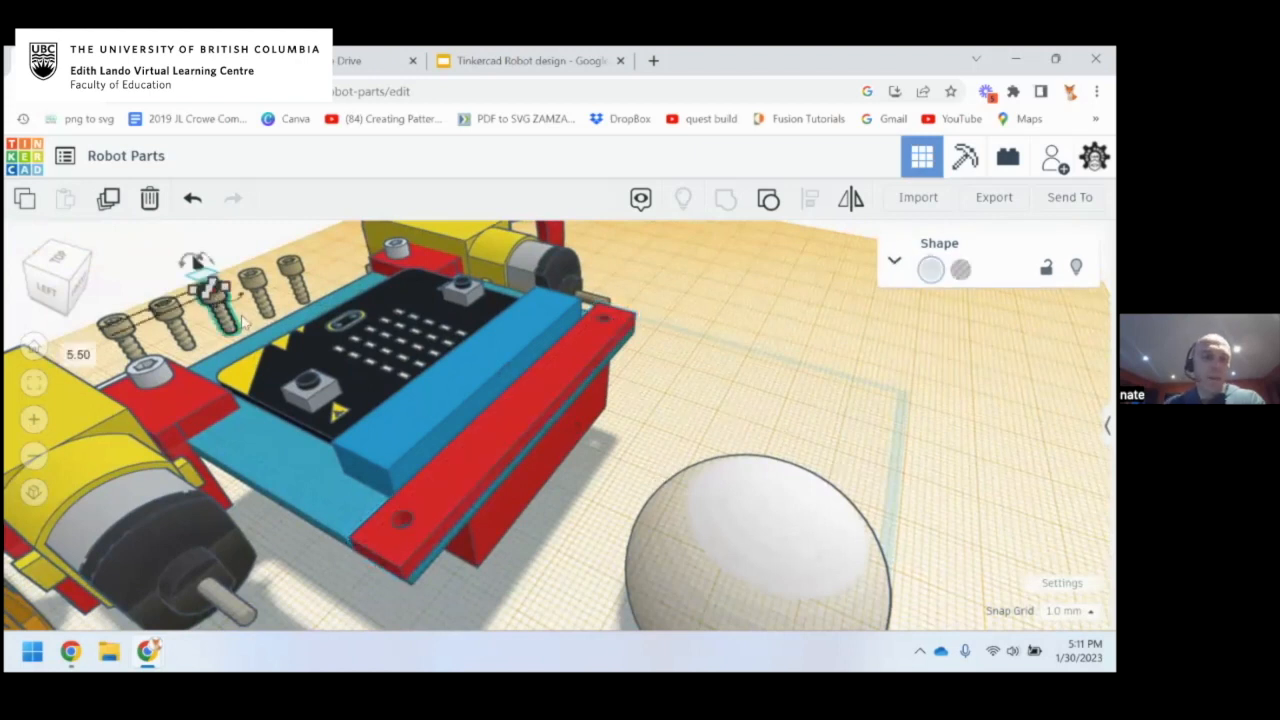
drag(225, 318, 604, 508)
right_drag(697, 457, 721, 442)
key(d)
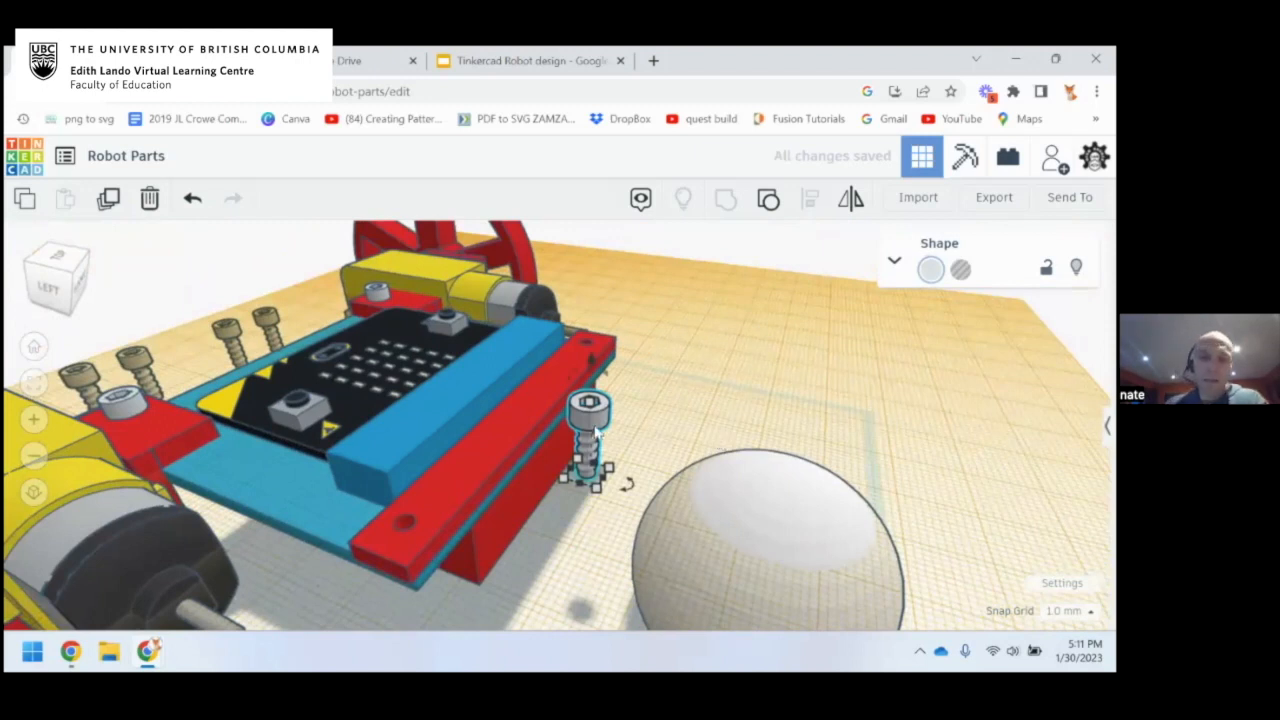
drag(596, 430, 396, 477)
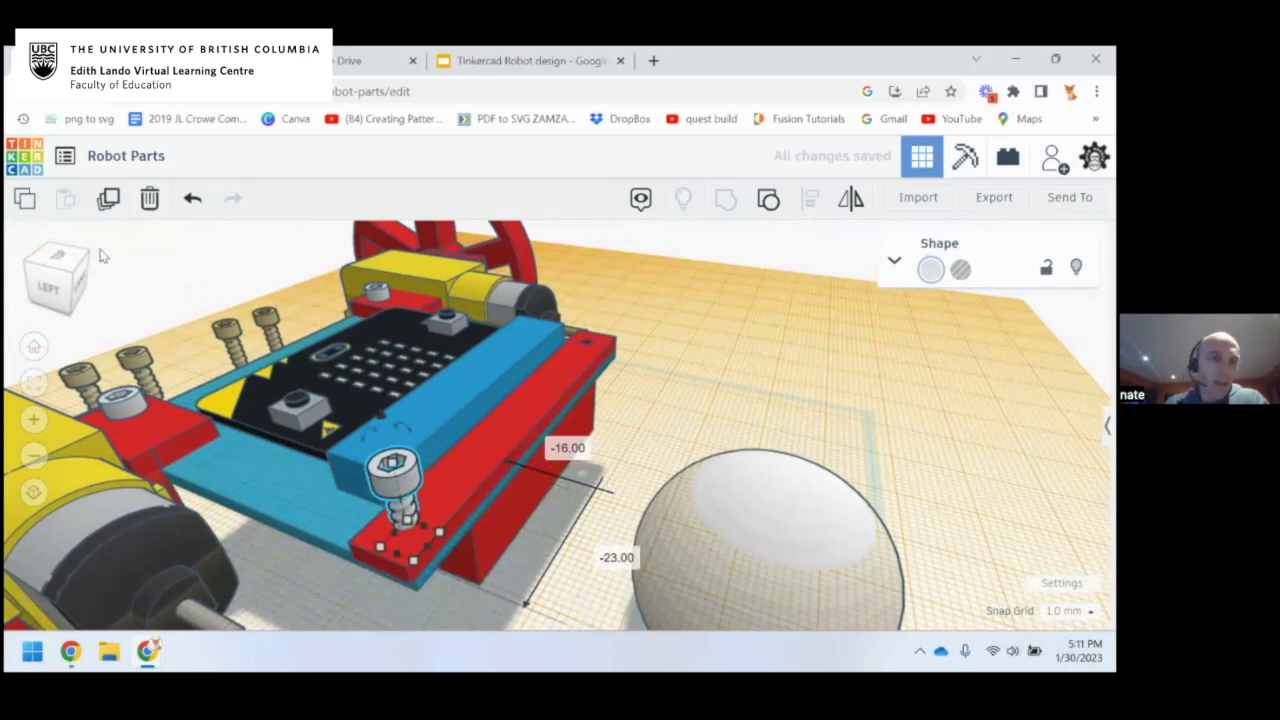
Lower the screw about 7 mm through the red bar's end hole so its head rests on the bar
click(60, 258)
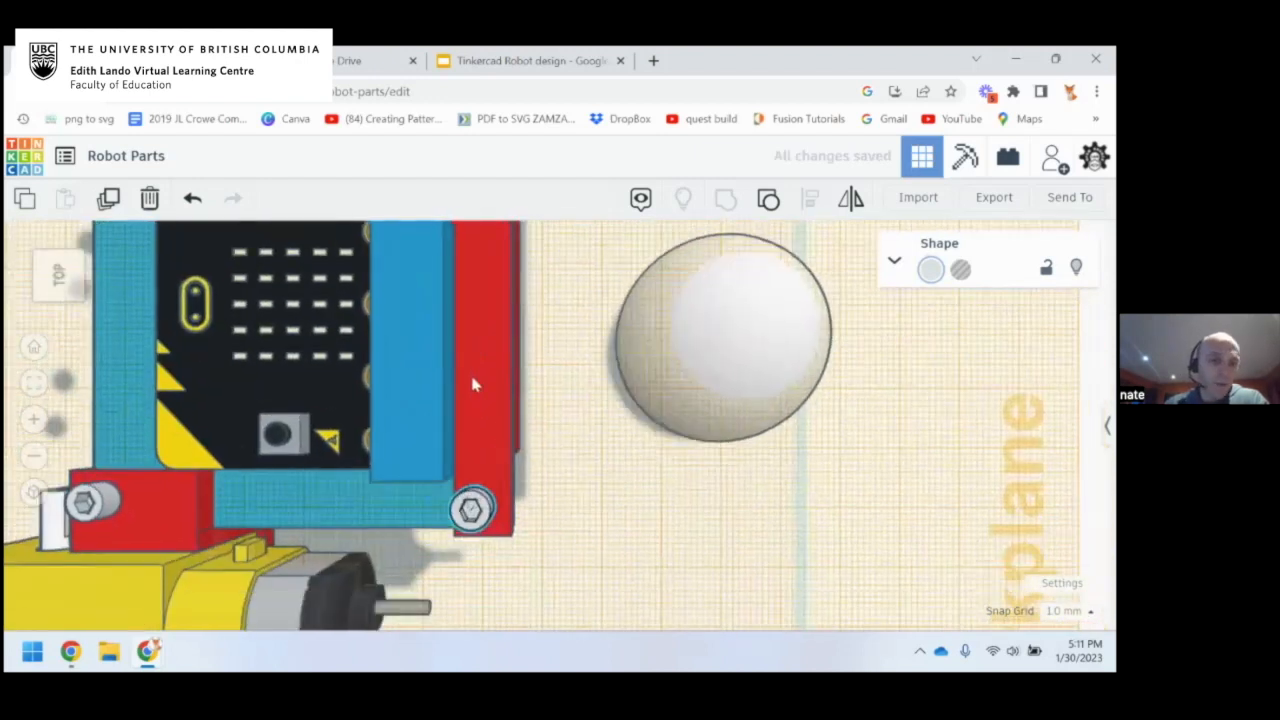
right_drag(545, 491, 494, 442)
scroll(480, 480, up, 4)
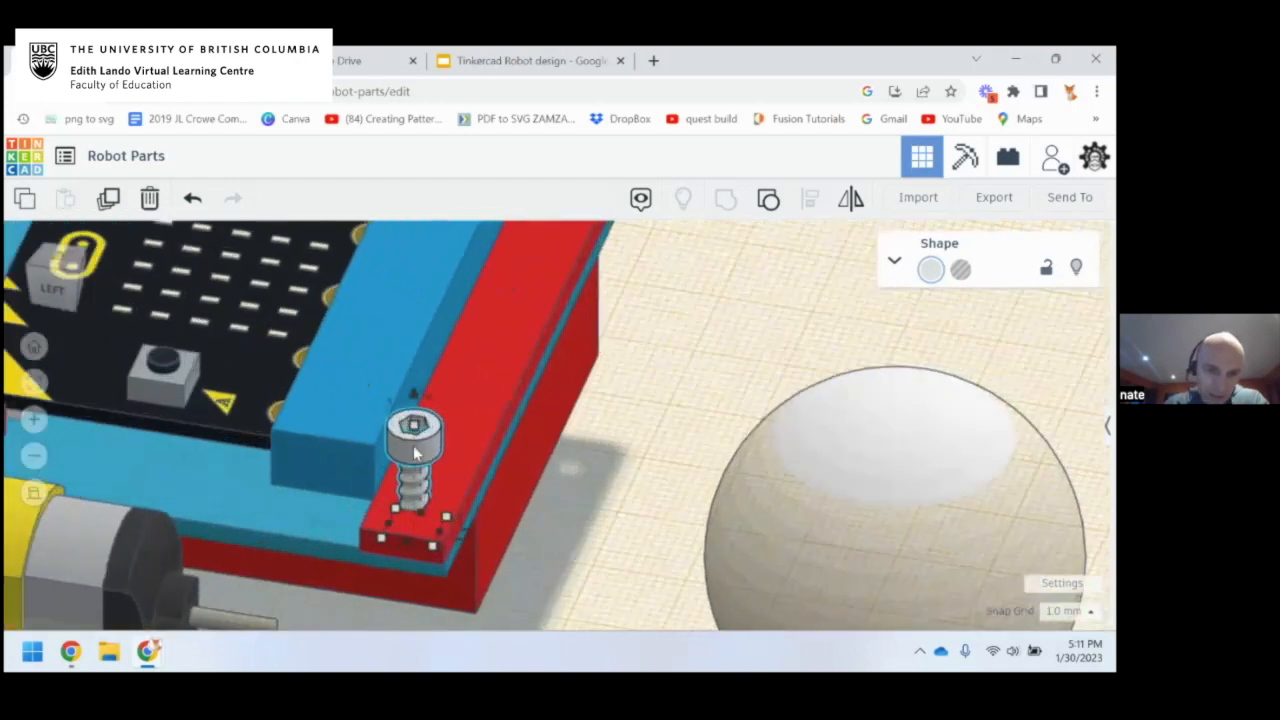
drag(400, 461, 401, 469)
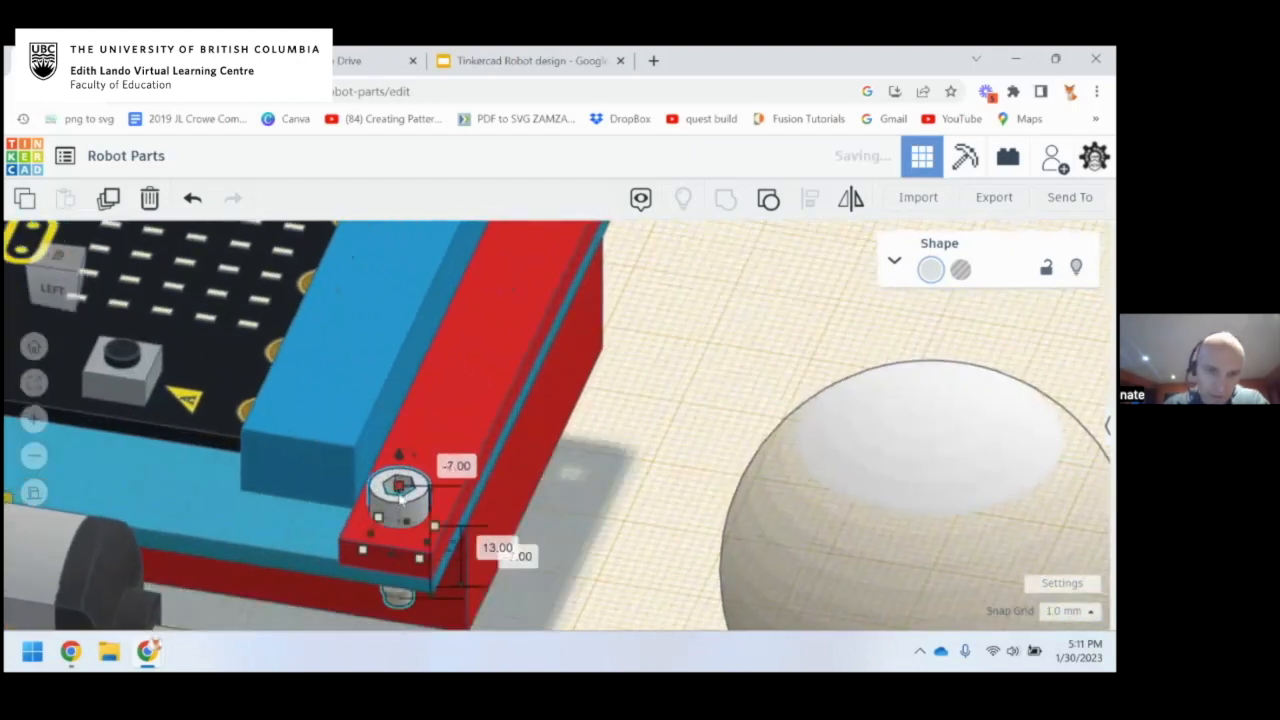
right_drag(500, 460, 335, 528)
scroll(587, 435, down, 4)
right_drag(683, 394, 482, 505)
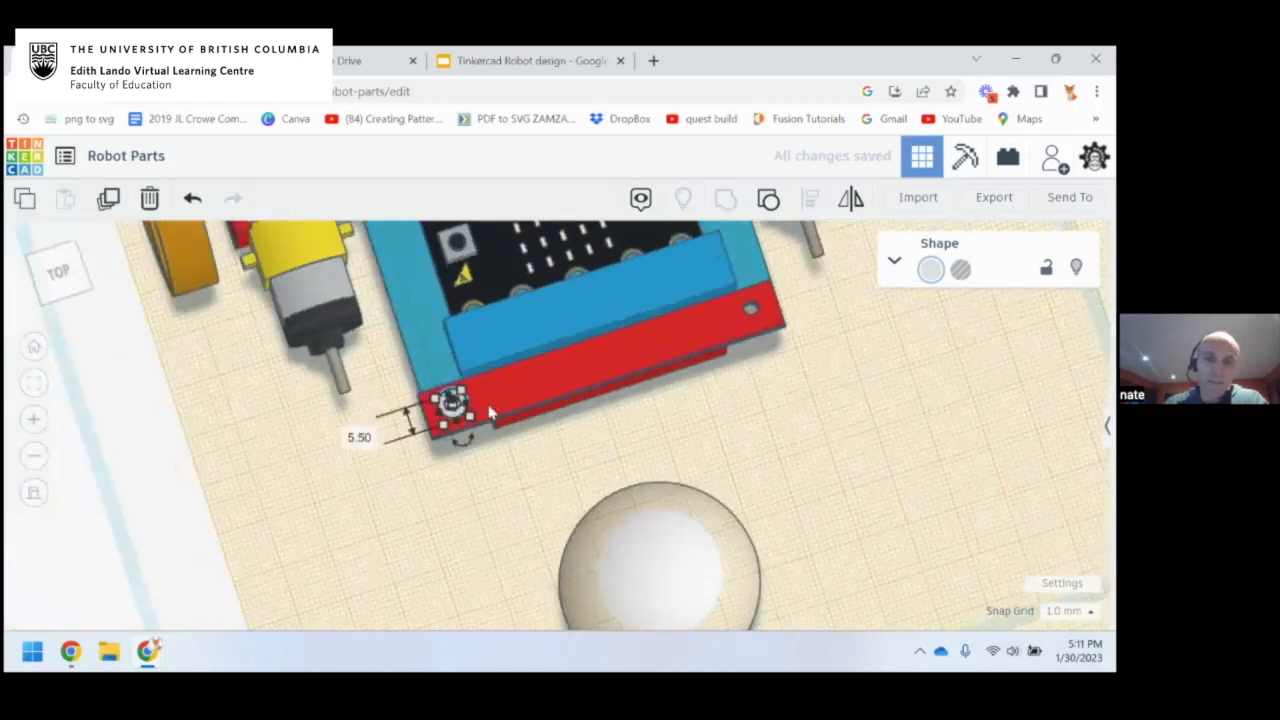
Duplicate the fitted screw and shift the copy along the red bar into the hole at its other end
scroll(552, 385, up, 3)
click(68, 276)
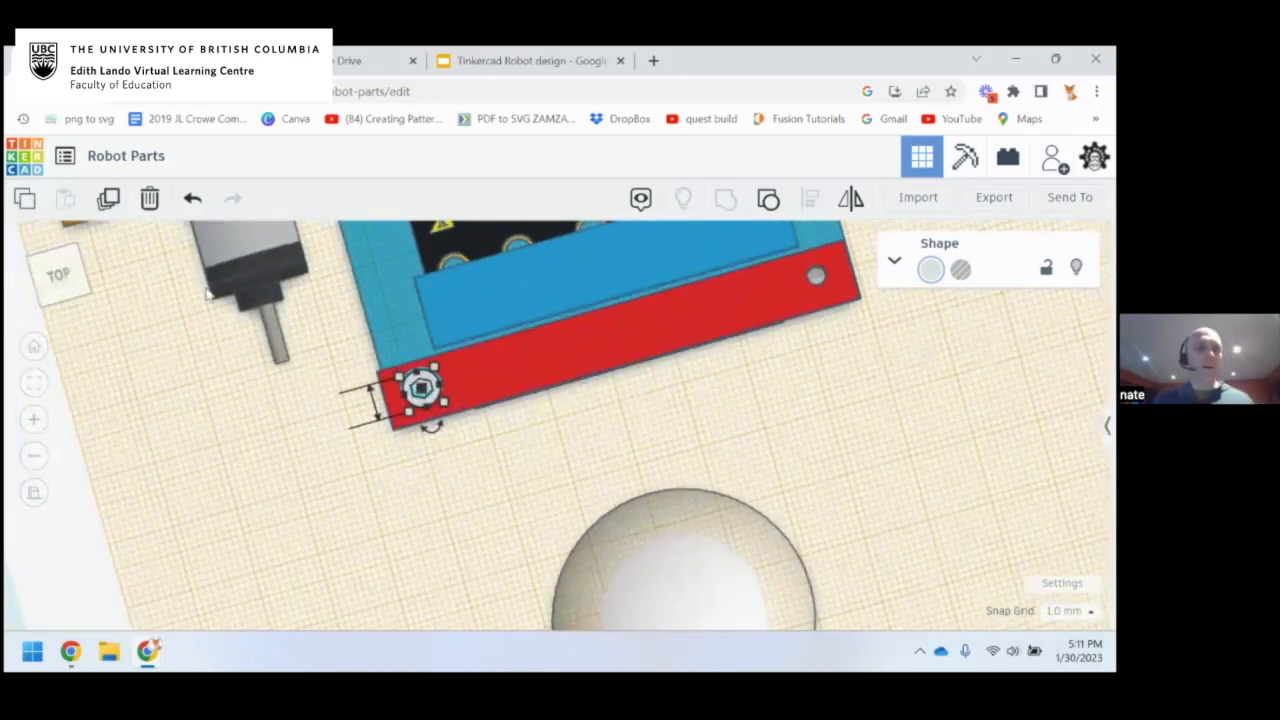
click(59, 277)
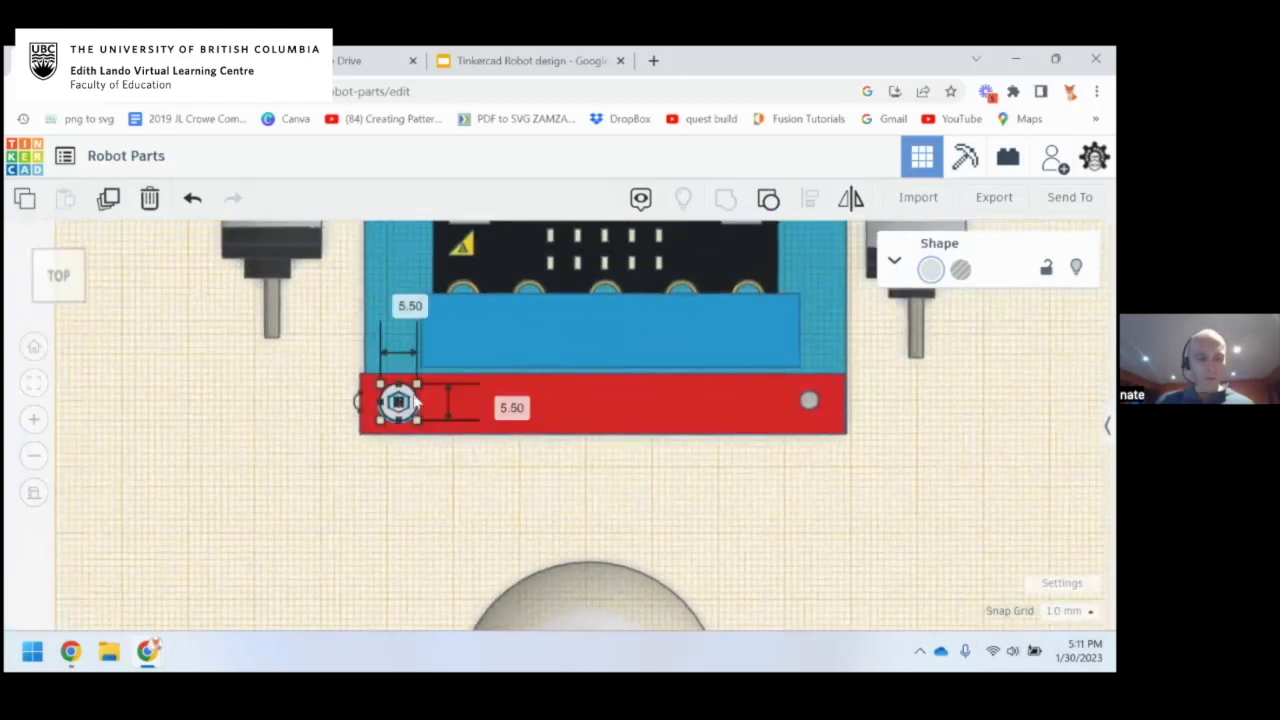
click(415, 401)
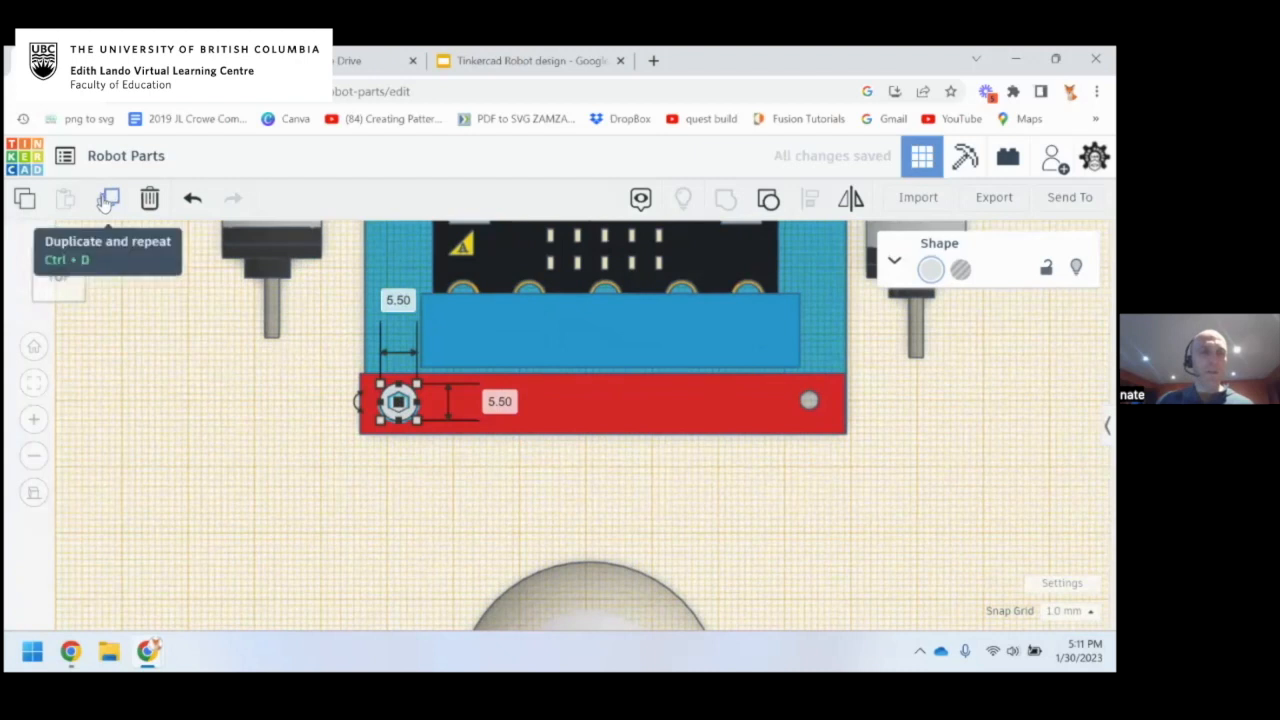
click(105, 203)
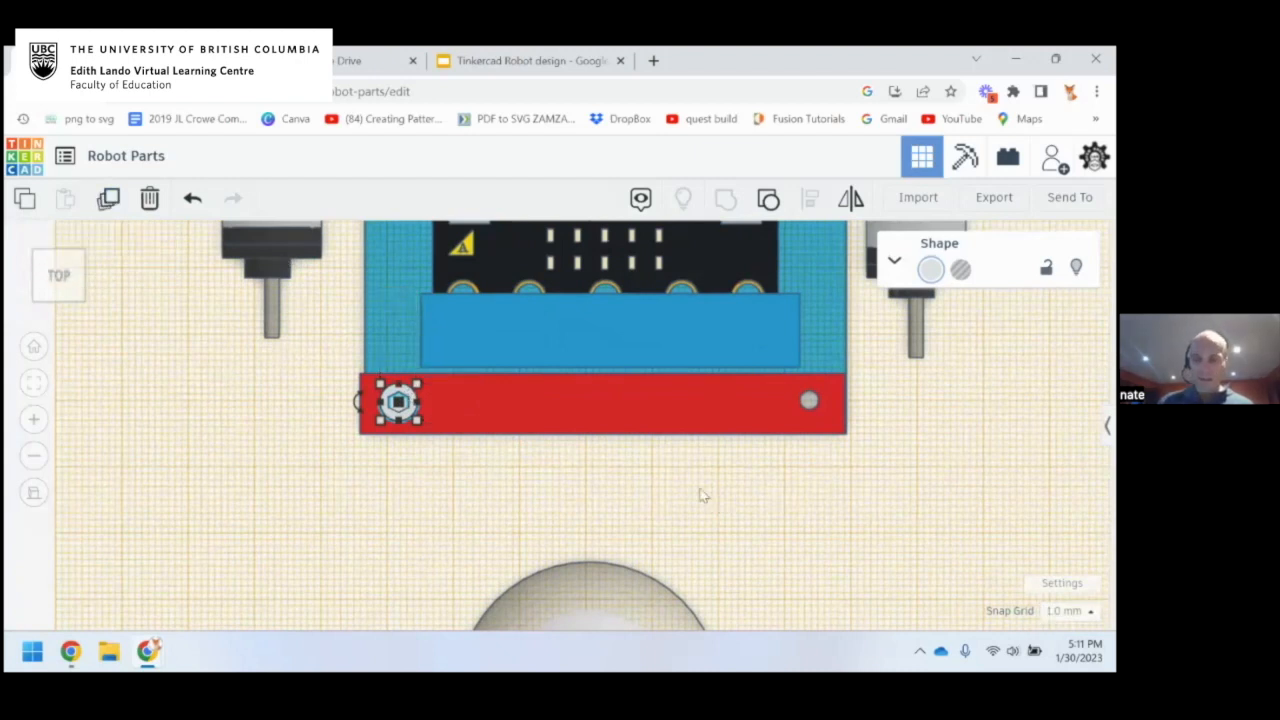
key(shift+Right)
key(shift+Right)
key(shift+Right)
key(shift+Right)
key(shift+Right)
key(shift+Right)
key(Left)
click(630, 500)
right_drag(546, 477, 598, 445)
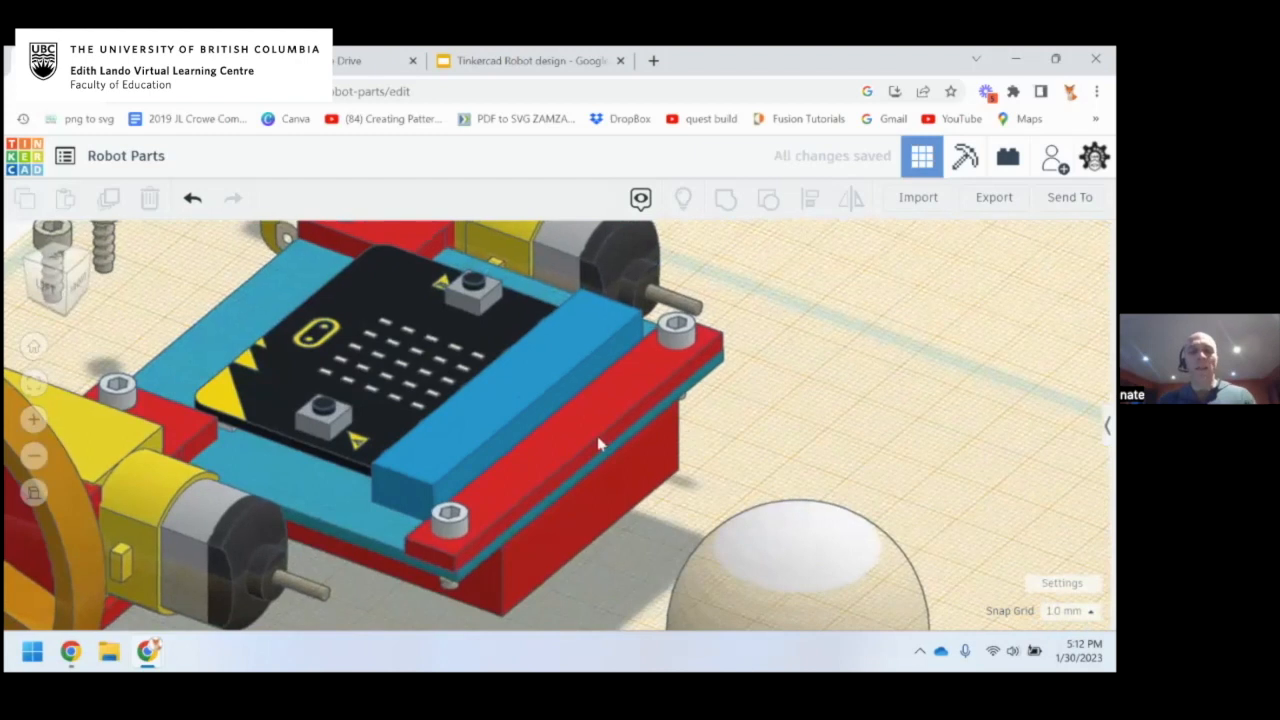
click(530, 61)
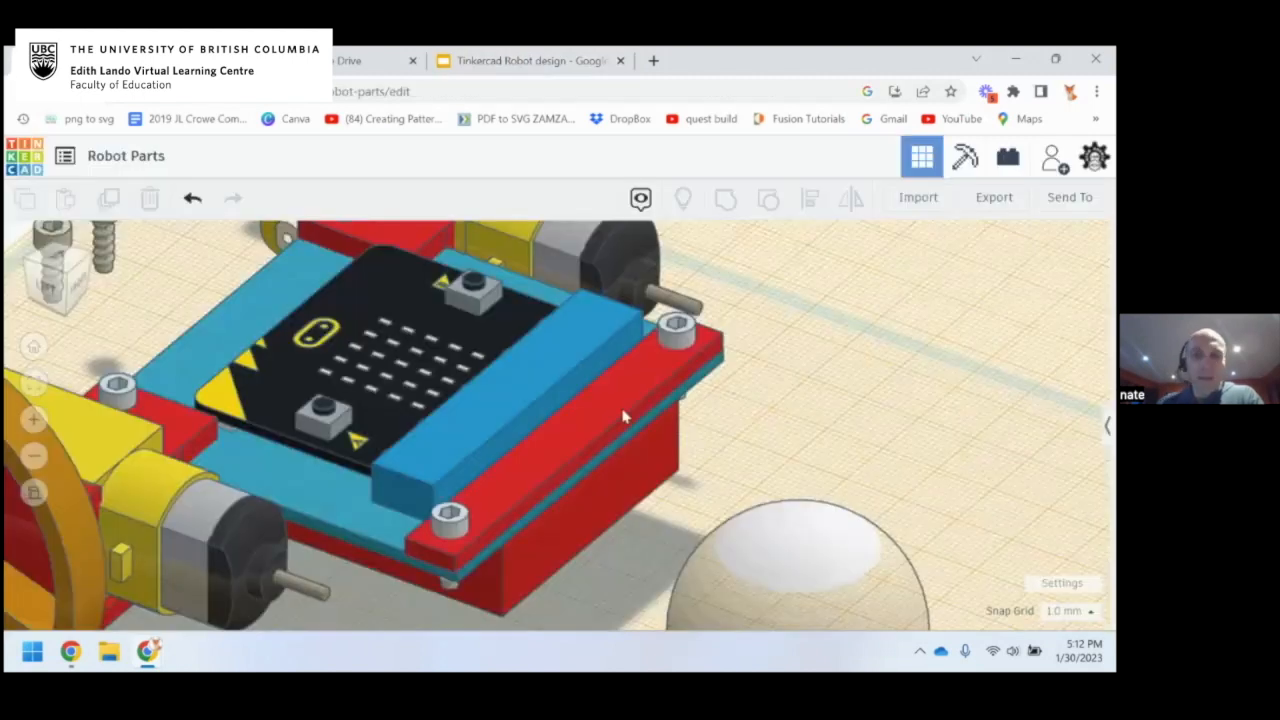
scroll(610, 396, up, 3)
right_drag(620, 392, 562, 386)
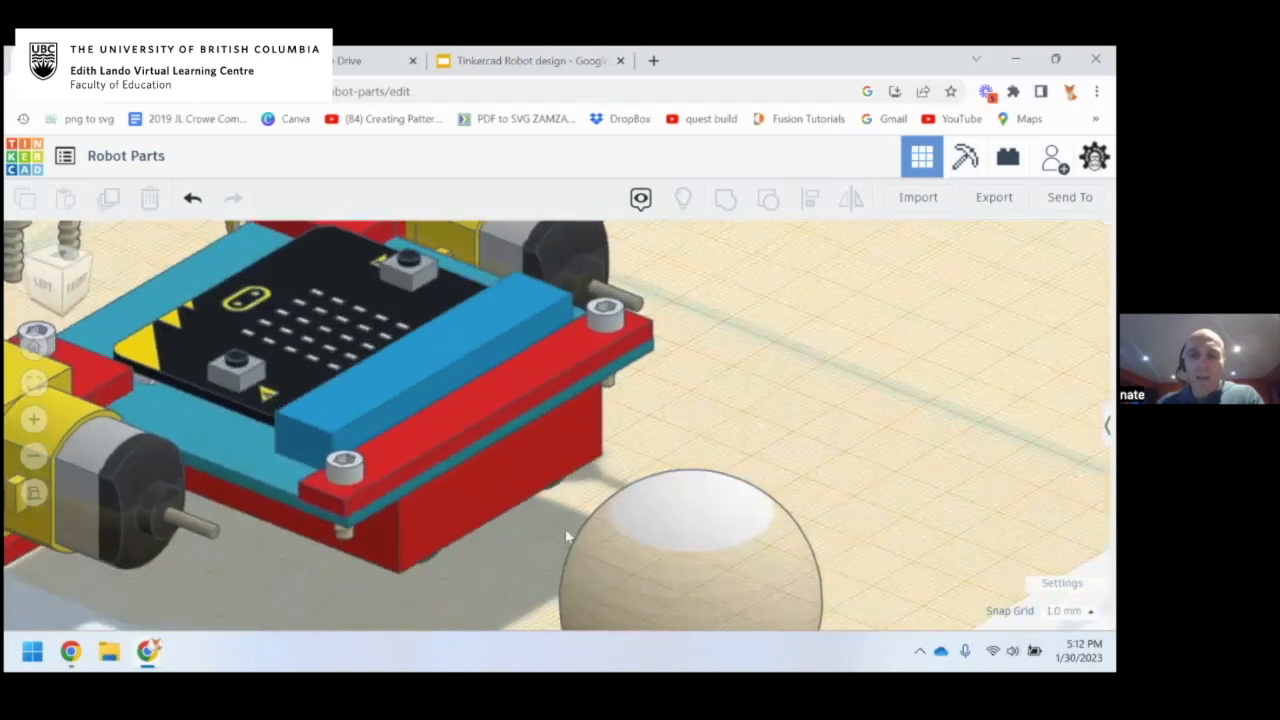
right_drag(619, 445, 575, 407)
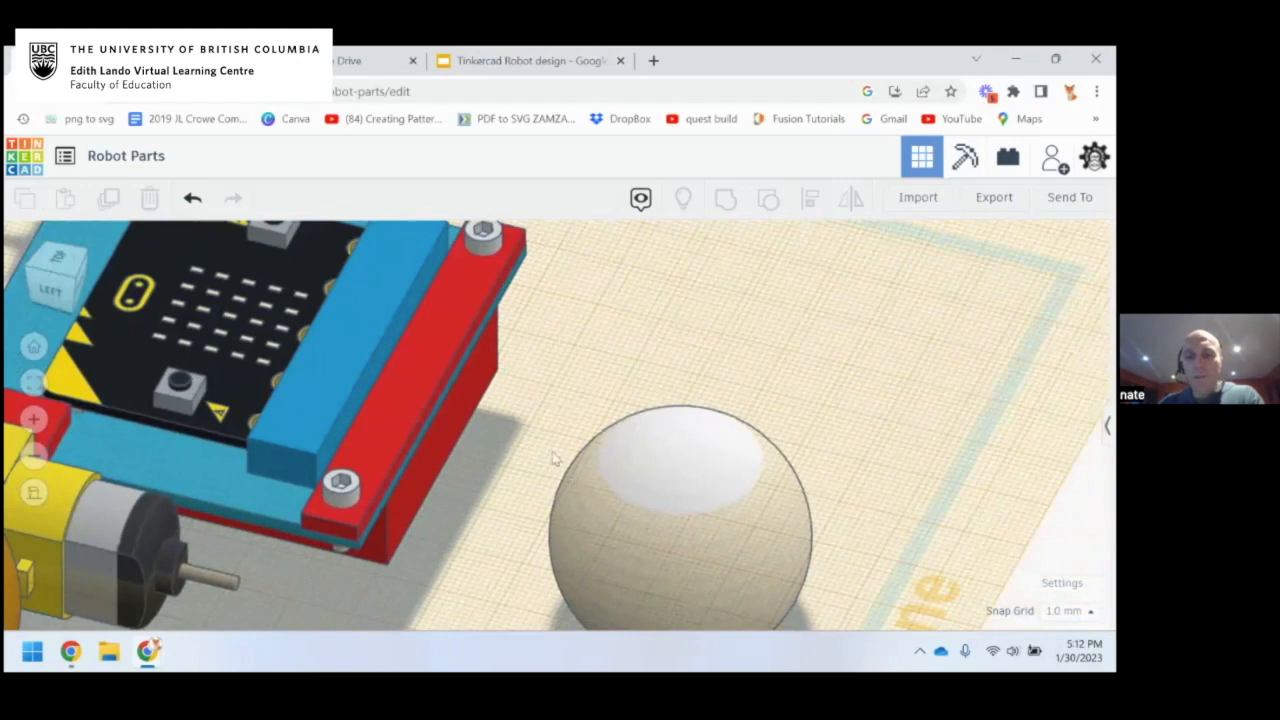
right_drag(691, 428, 522, 441)
Move the white sphere closer to the front edge of the red bar, then select the bar
click(62, 262)
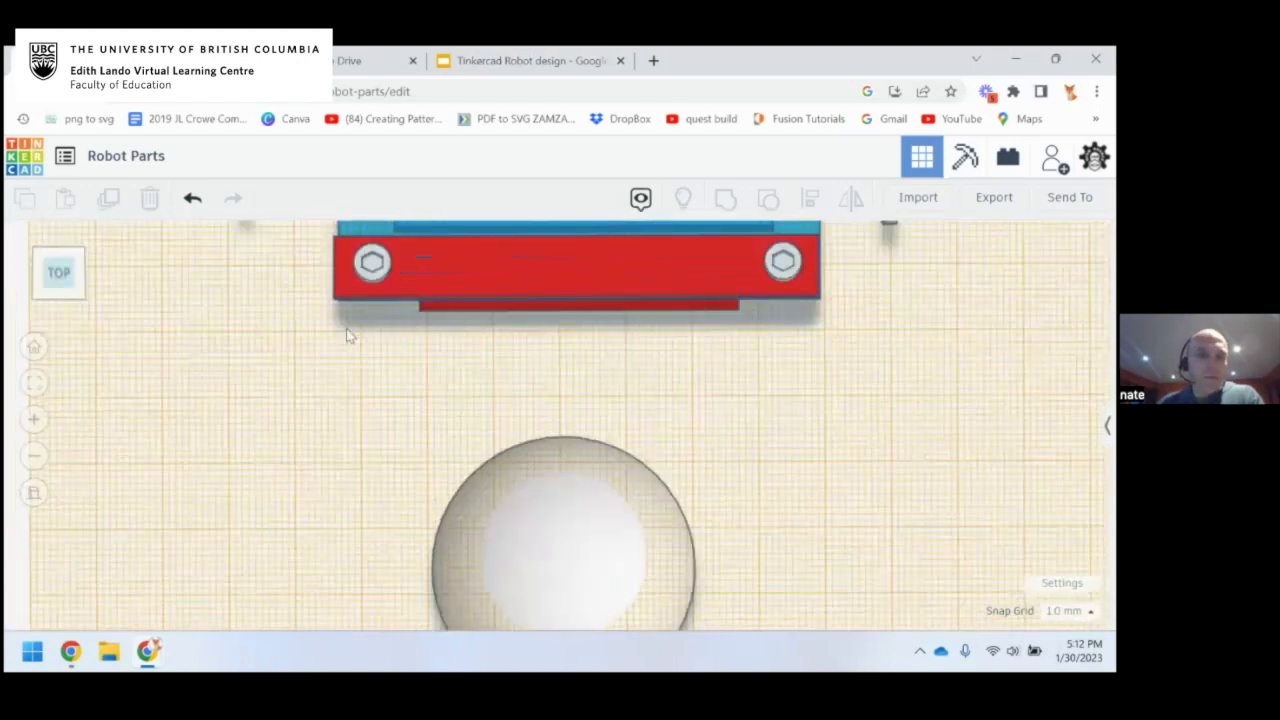
scroll(500, 344, down, 5)
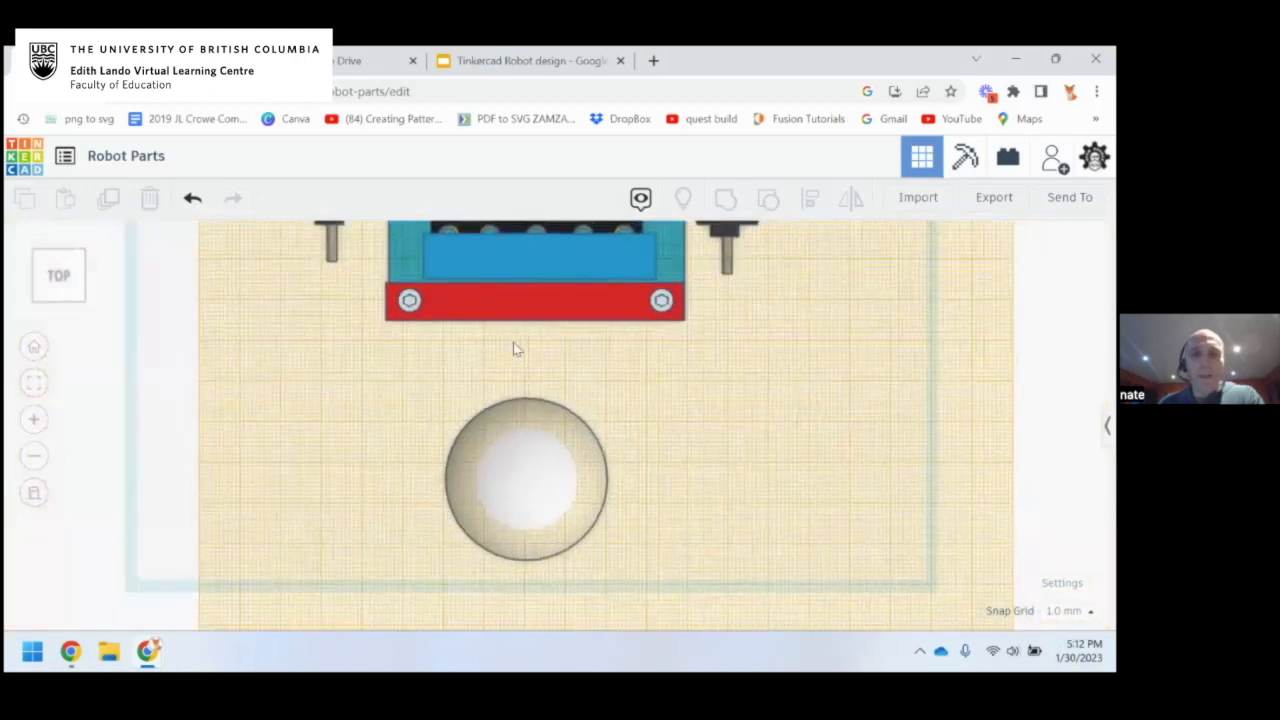
drag(514, 478, 522, 414)
right_drag(640, 394, 679, 394)
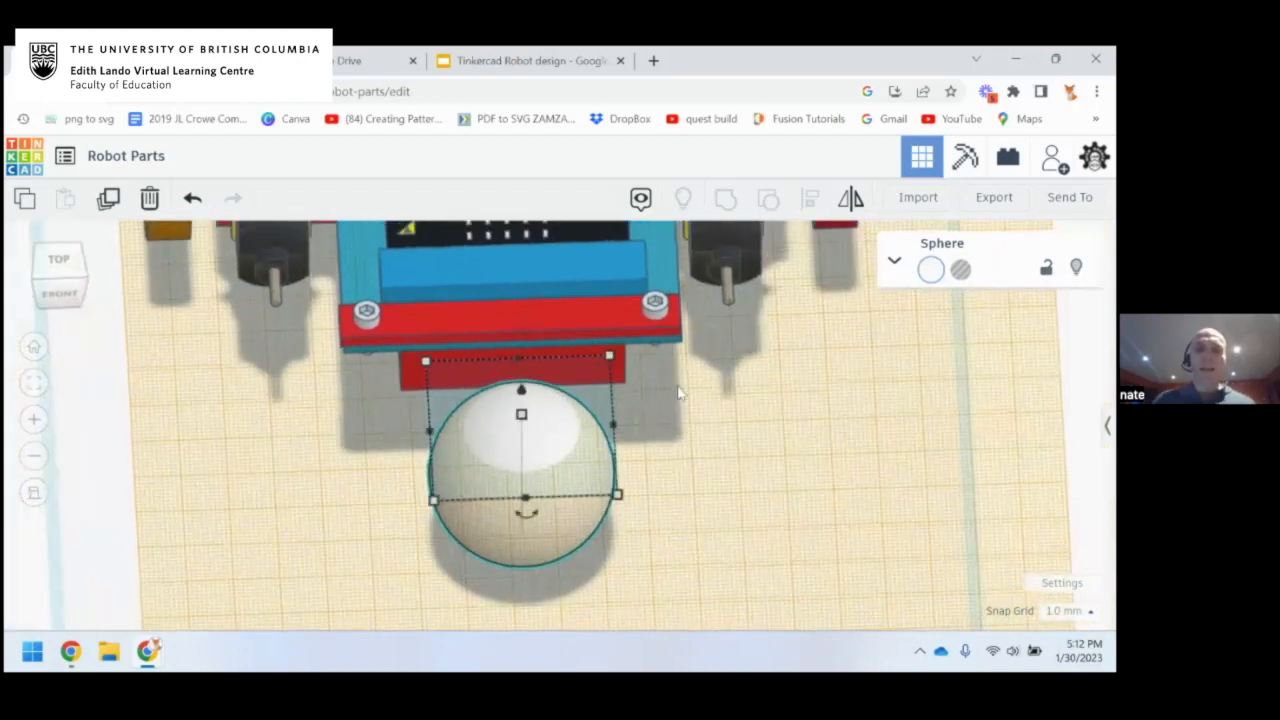
click(545, 327)
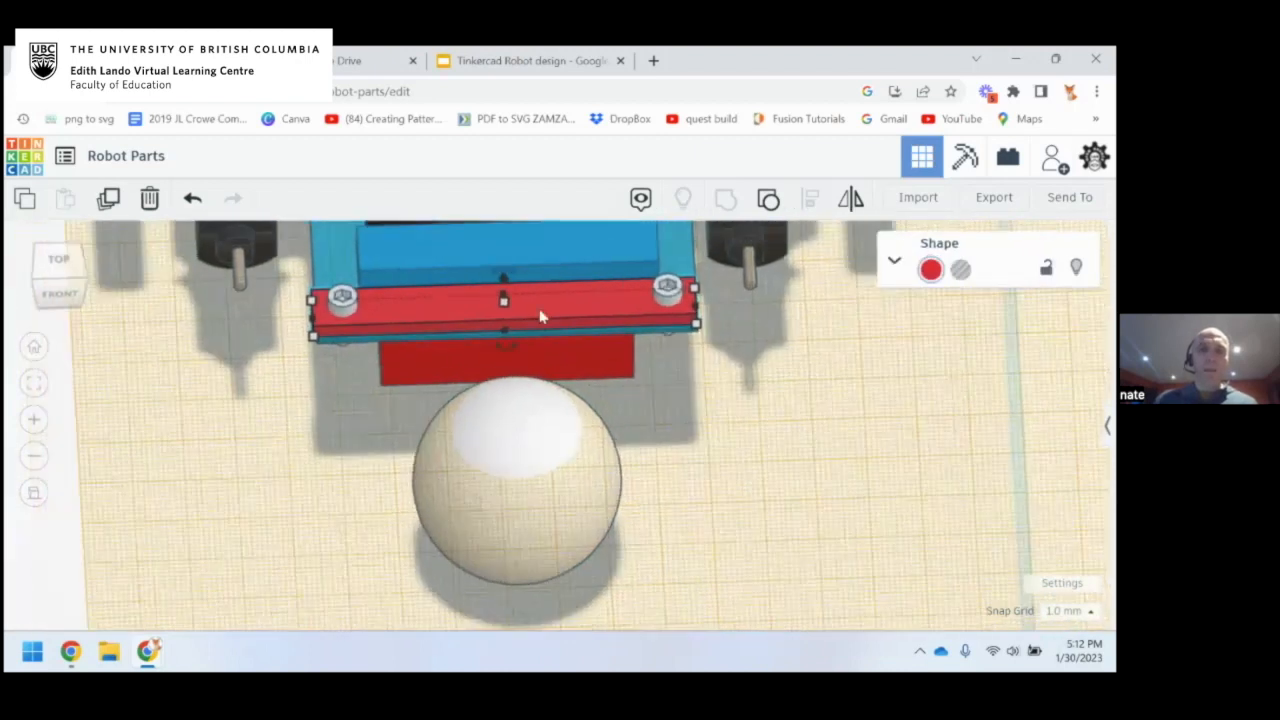
Align the white sphere with the red front bar on their shared centre line across the robot's width
shift+click(526, 437)
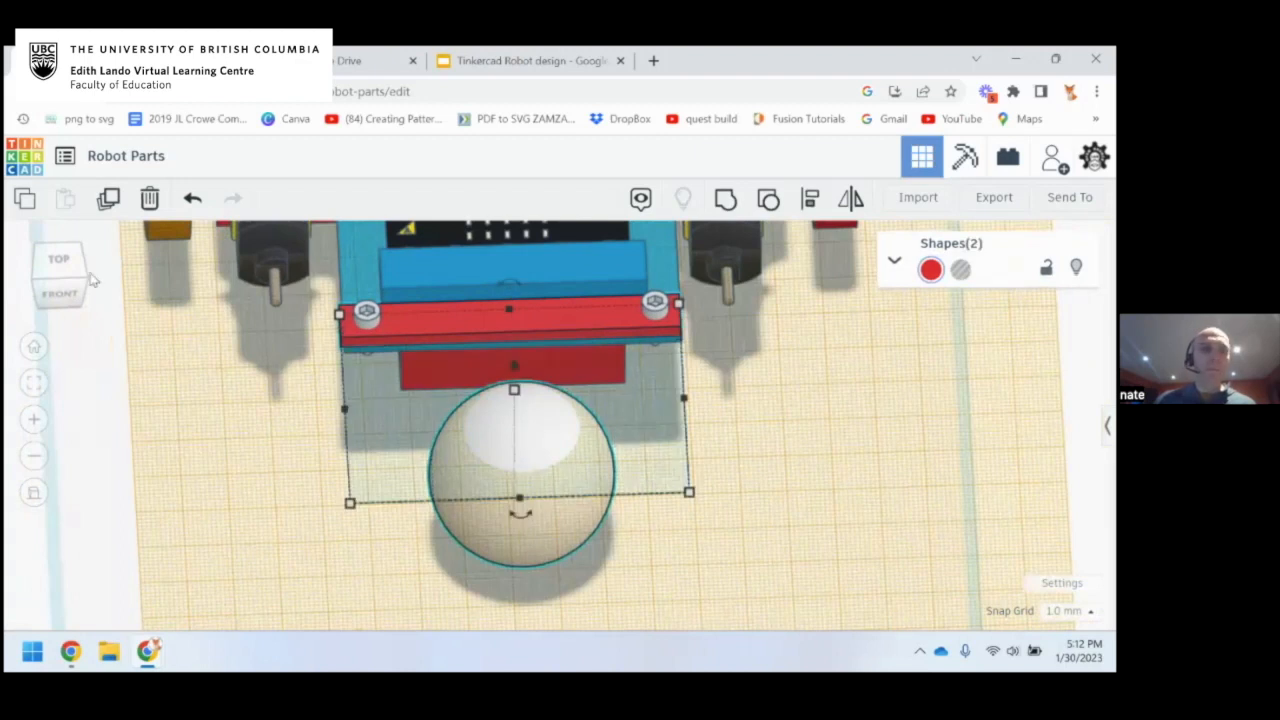
click(60, 264)
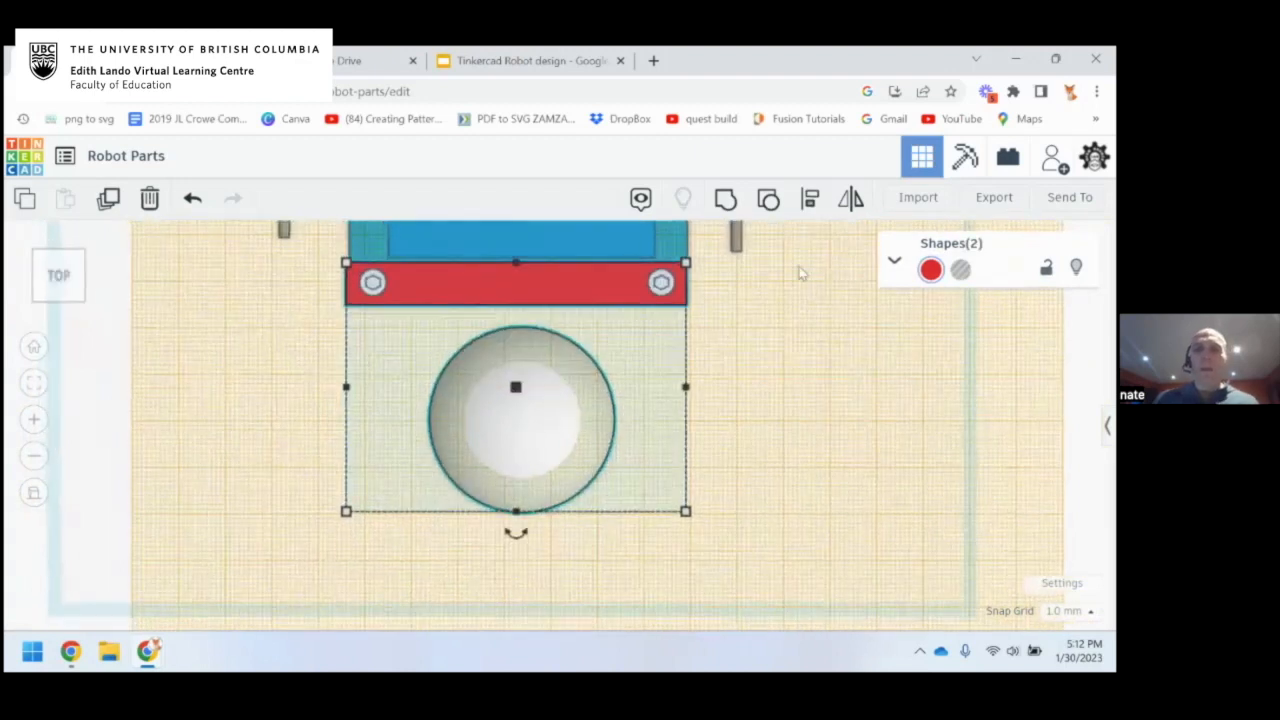
click(812, 202)
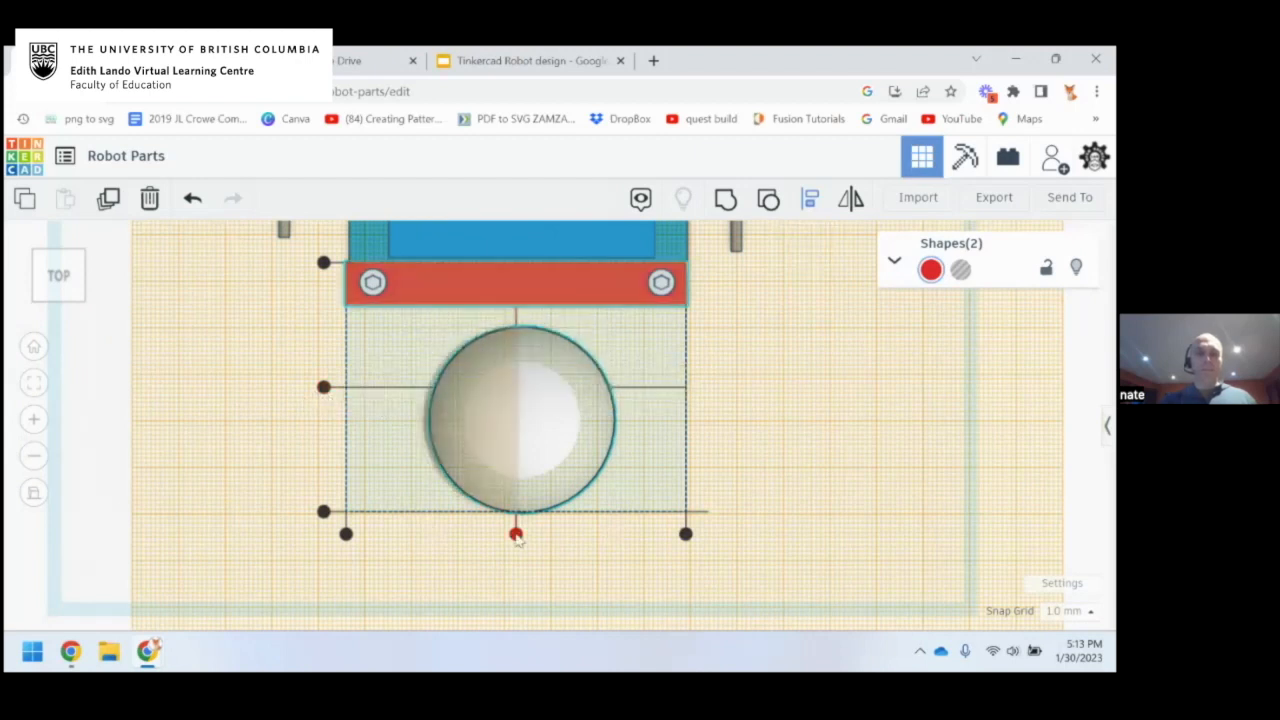
click(515, 534)
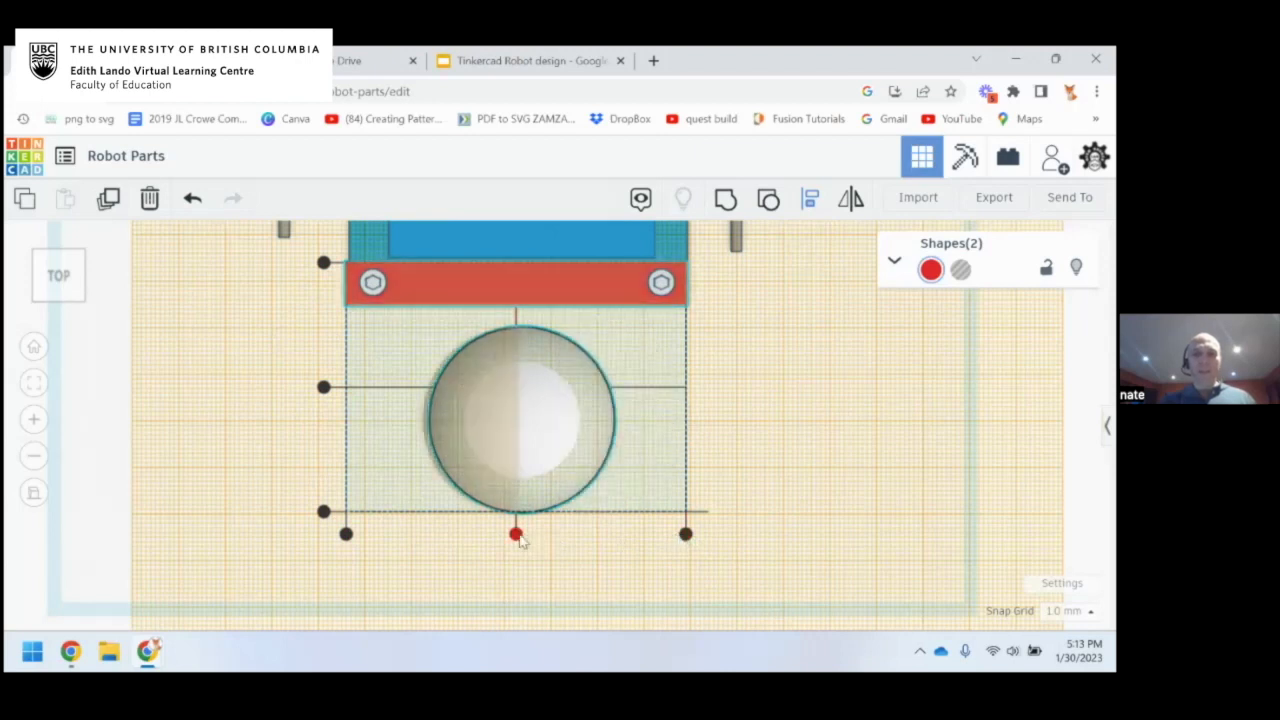
click(515, 535)
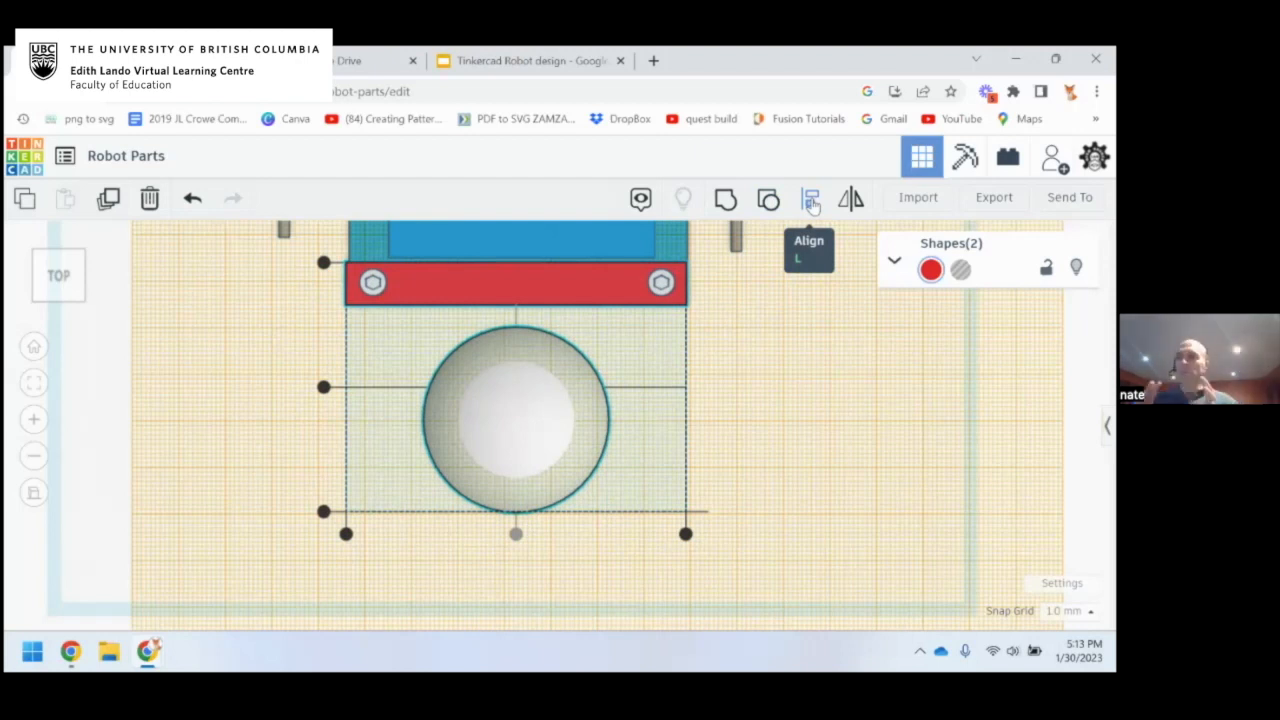
mouse_move(733, 439)
right_down()
mouse_move(808, 403)
mouse_move(725, 442)
mouse_move(732, 432)
right_up()
click(772, 411)
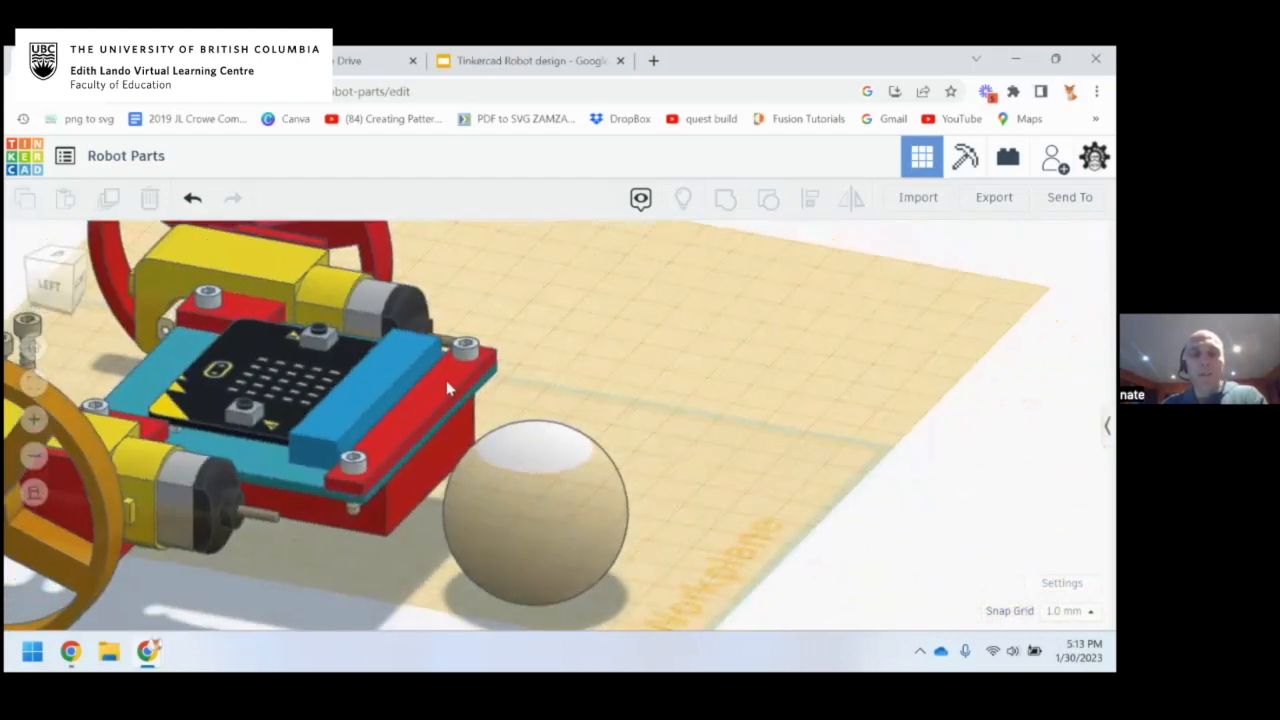
Show the Basic Shapes library and look through it for a shape that can hold the sphere in front of the bar
right_drag(485, 405, 545, 436)
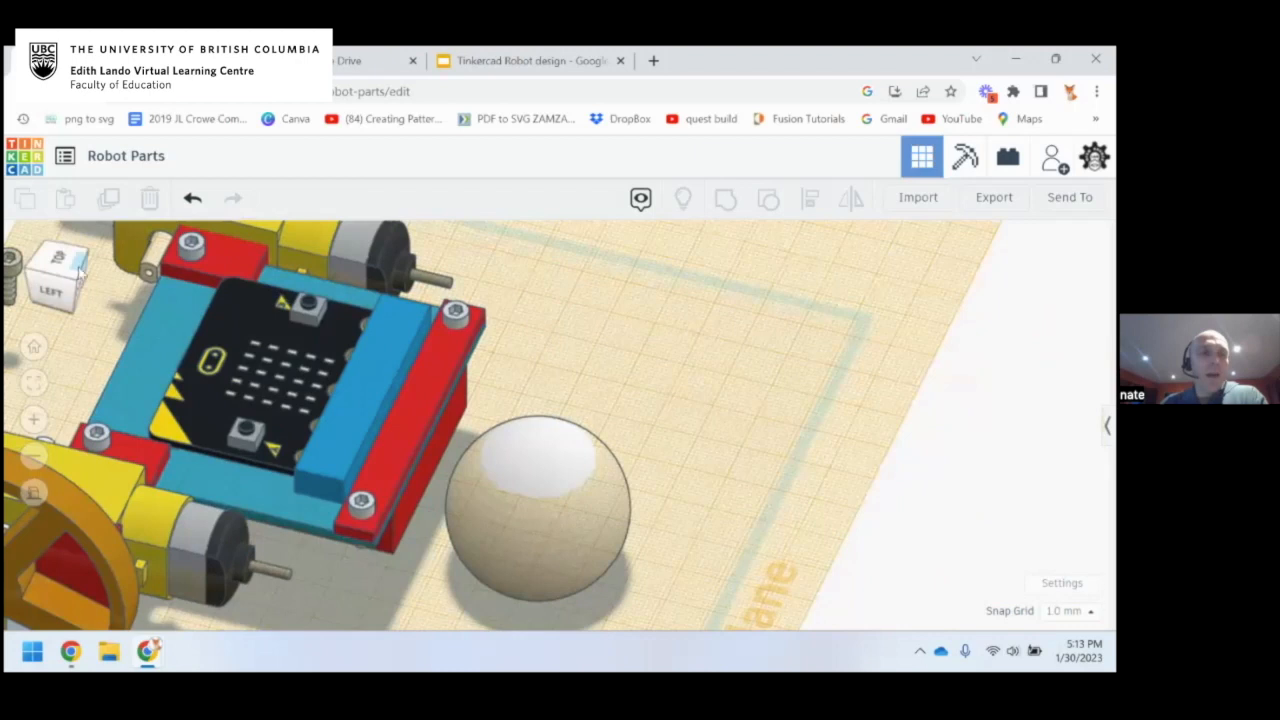
click(76, 270)
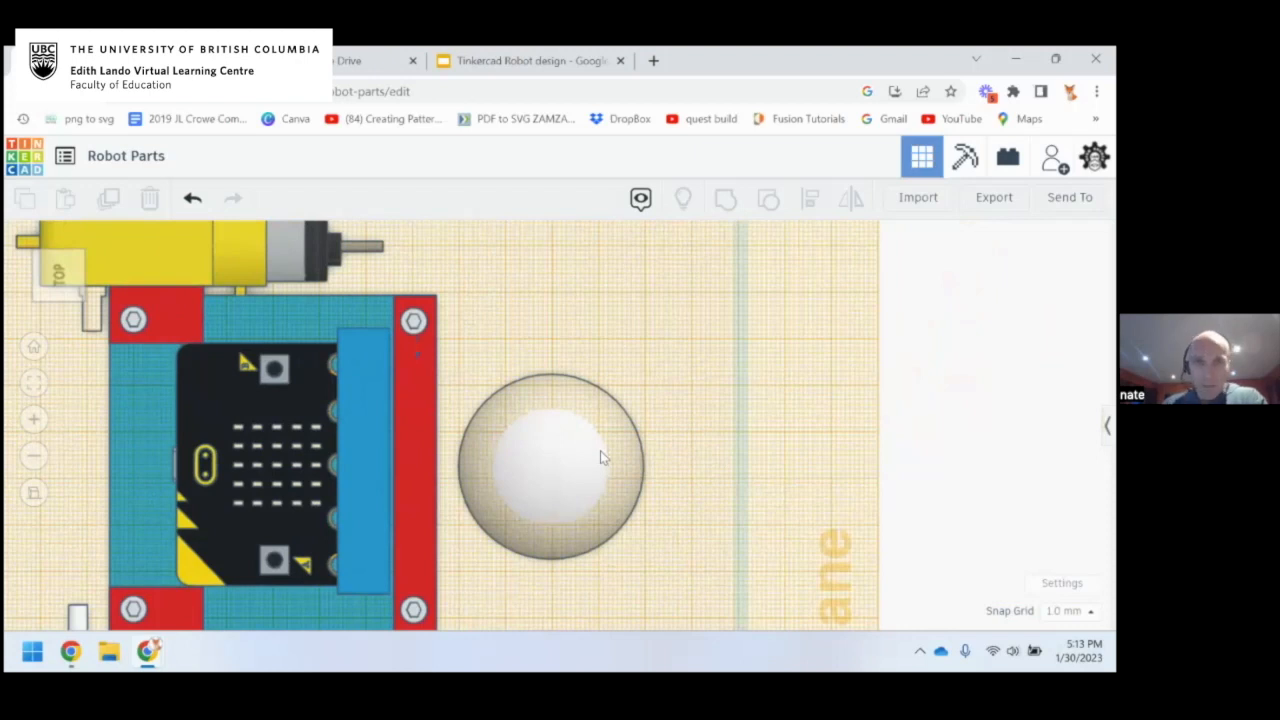
right_drag(613, 453, 614, 425)
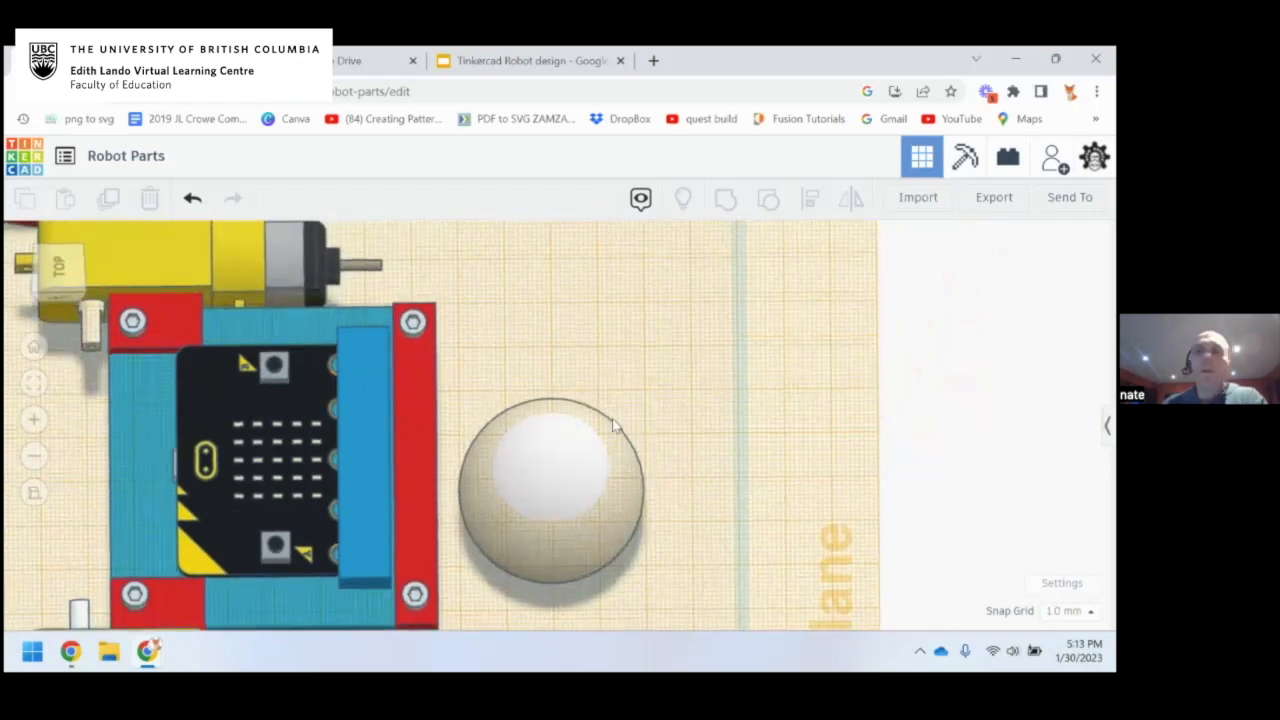
click(1105, 427)
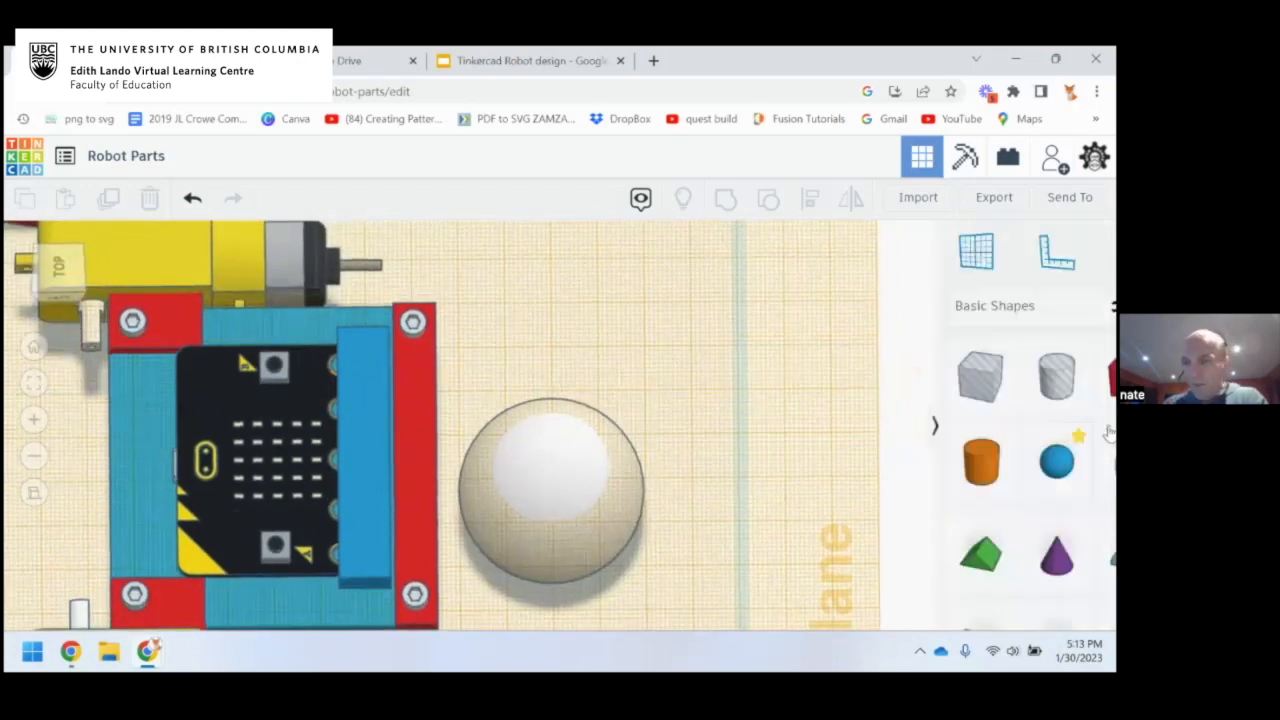
scroll(1020, 457, down, 2)
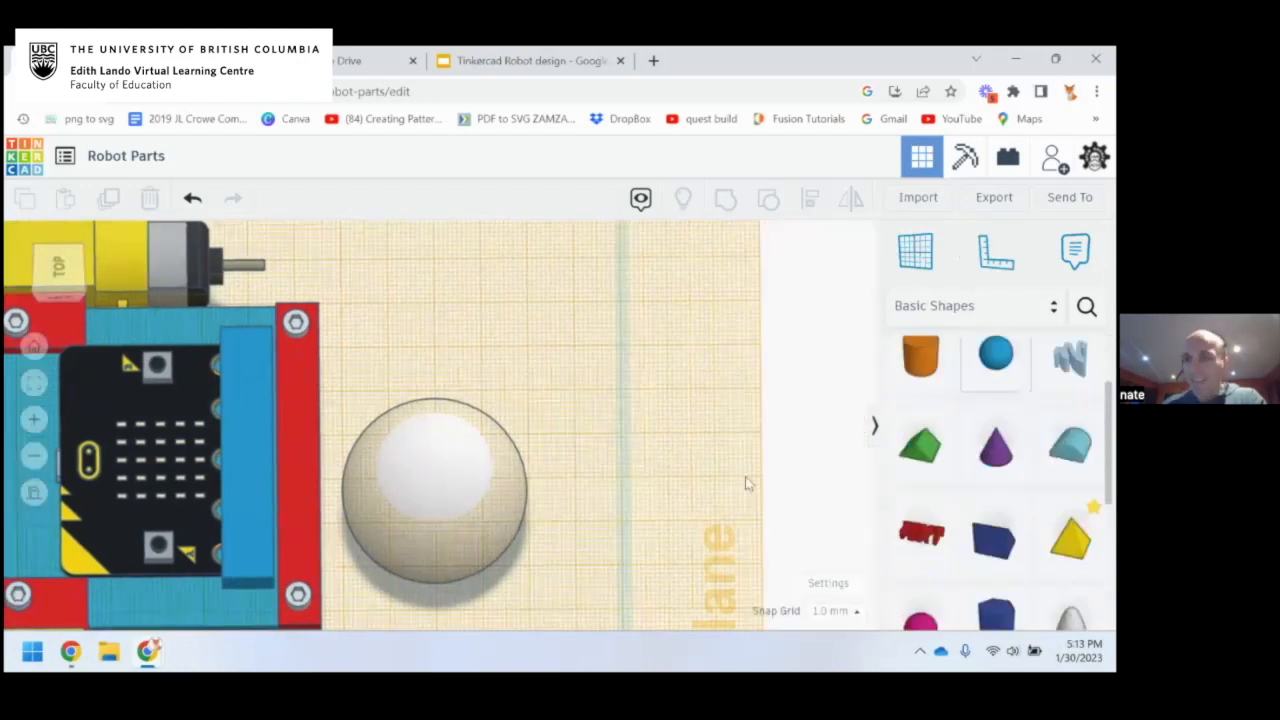
click(33, 492)
right_drag(441, 488, 409, 437)
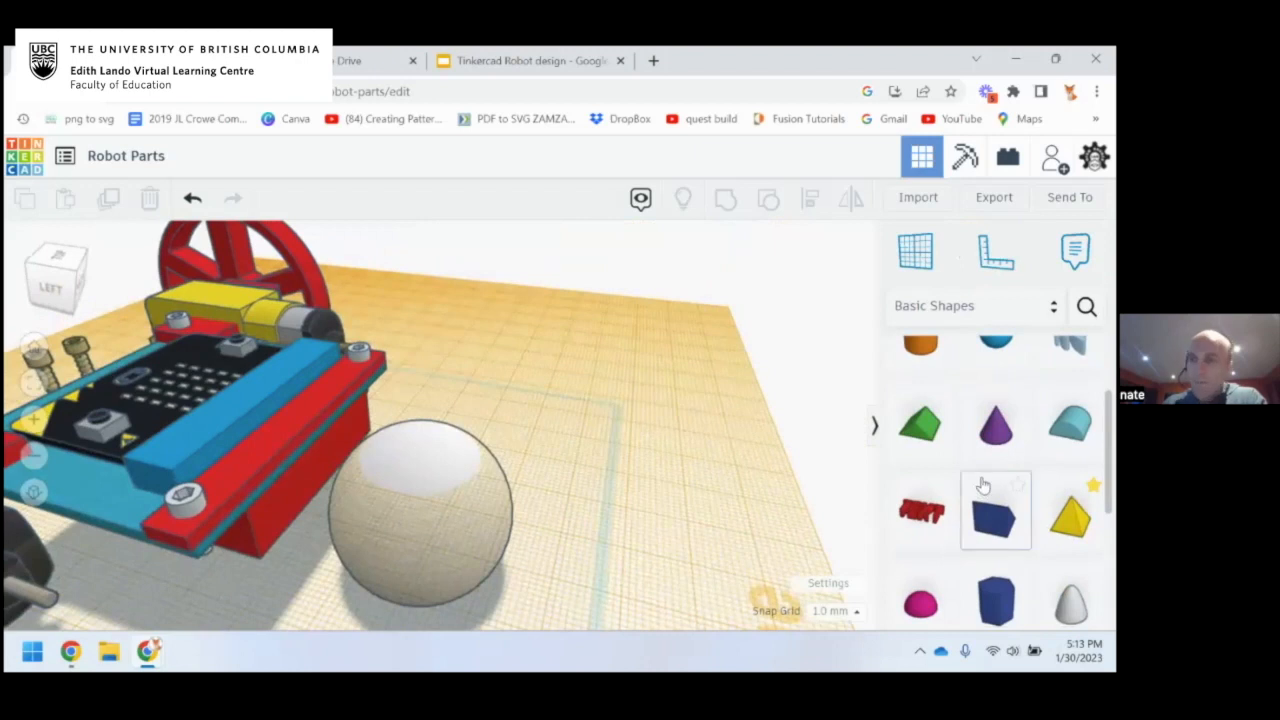
scroll(980, 488, up, 2)
scroll(988, 484, down, 1)
scroll(988, 484, up, 1)
drag(921, 460, 665, 445)
drag(1024, 372, 670, 452)
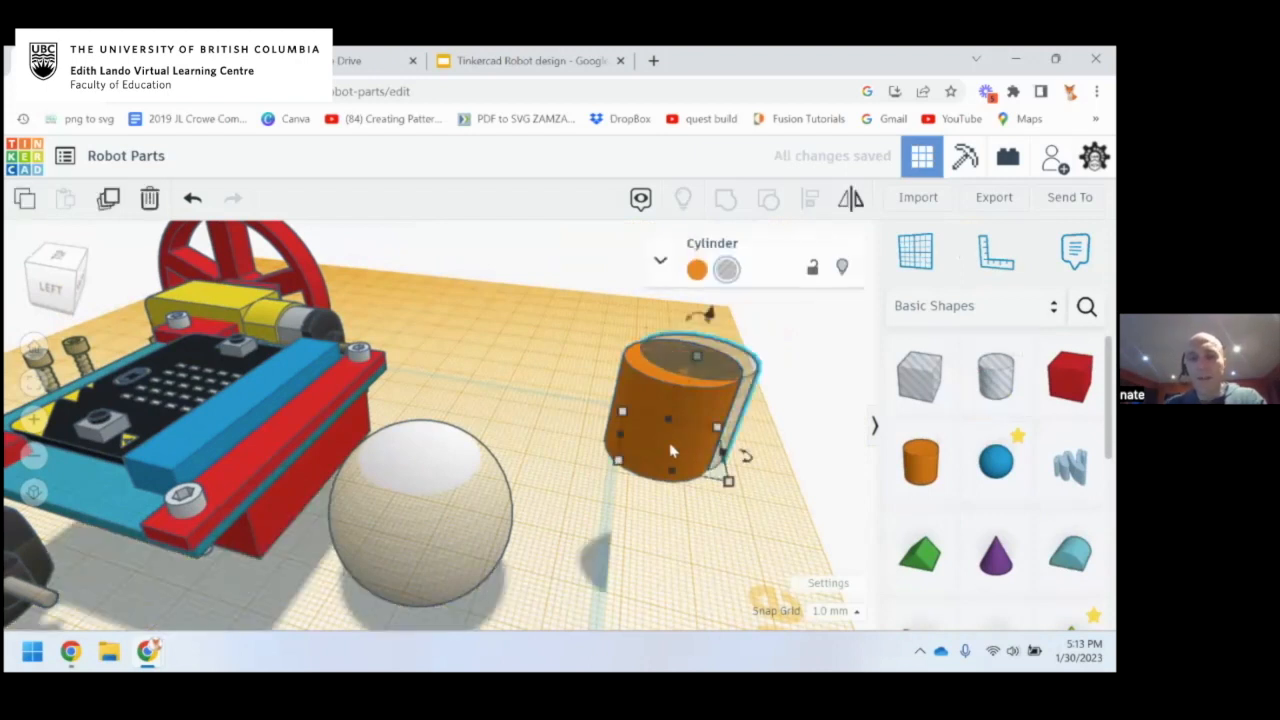
key(ctrl+z)
key(ctrl+z)
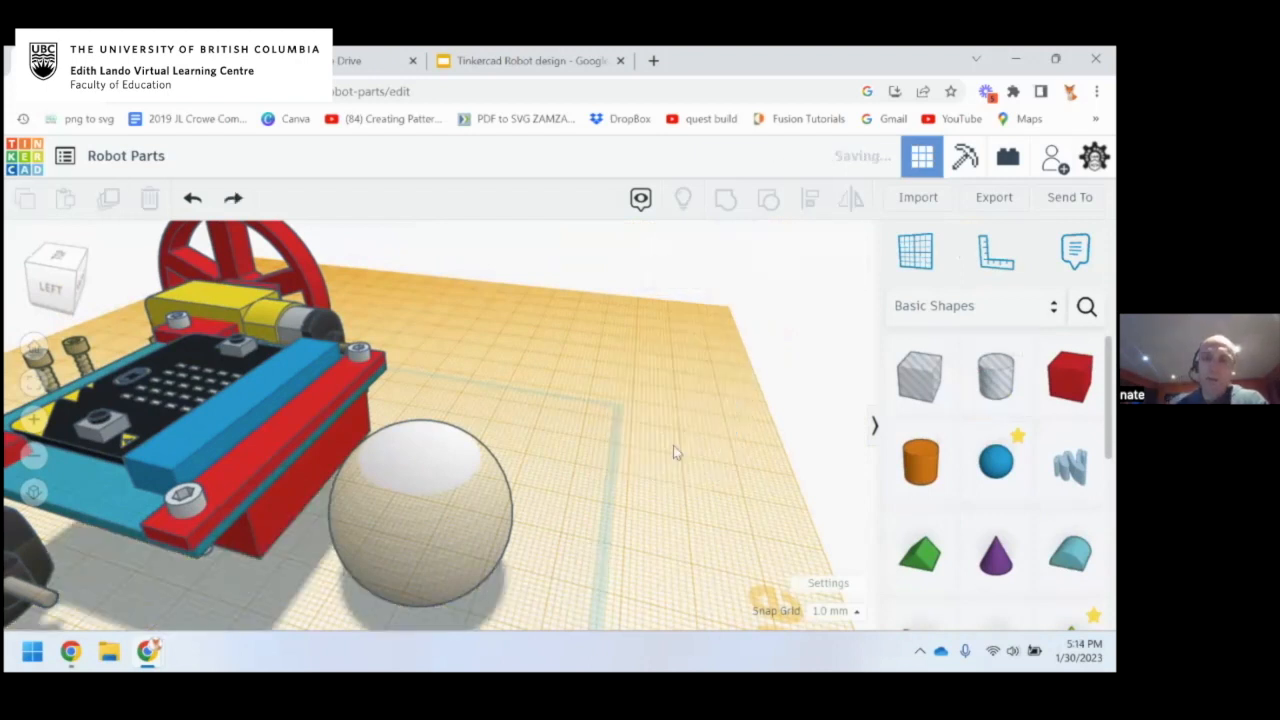
Add a Tube from Basic Shapes on top of the white sphere and shift it 2 mm and 1 mm towards the sphere's centre
scroll(1010, 430, down, 5)
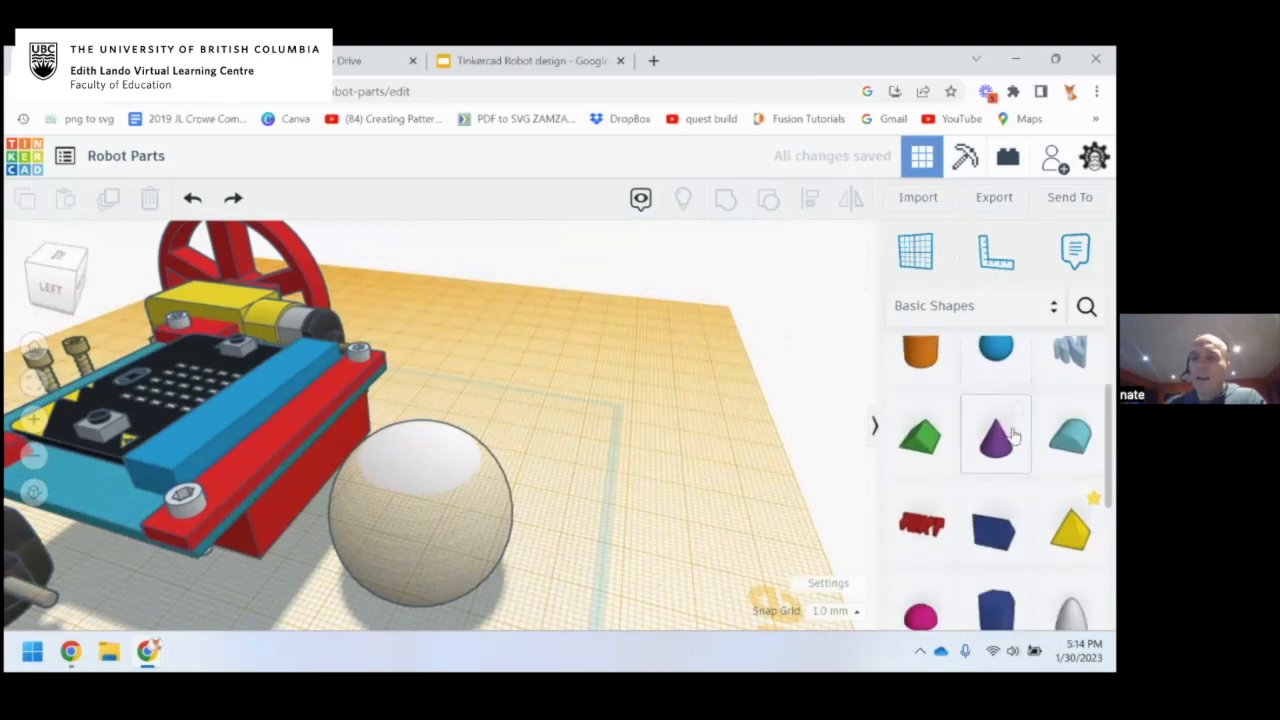
scroll(1005, 427, down, 1)
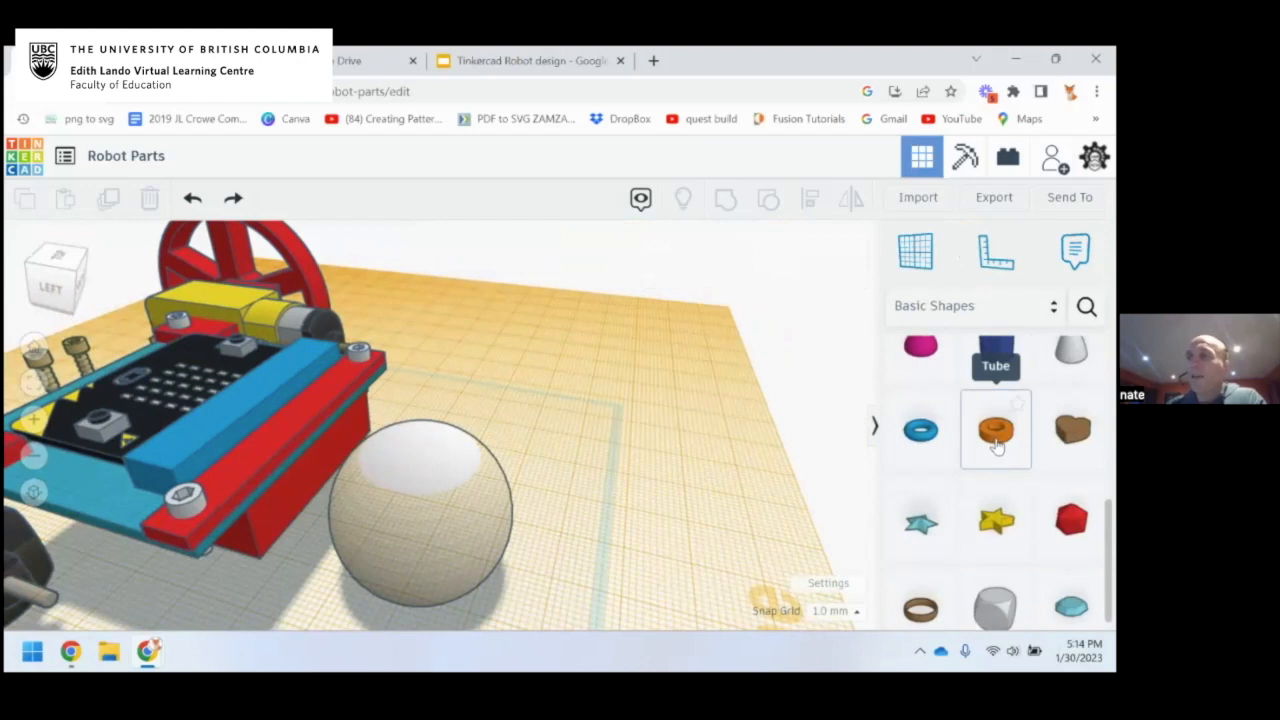
drag(998, 447, 429, 461)
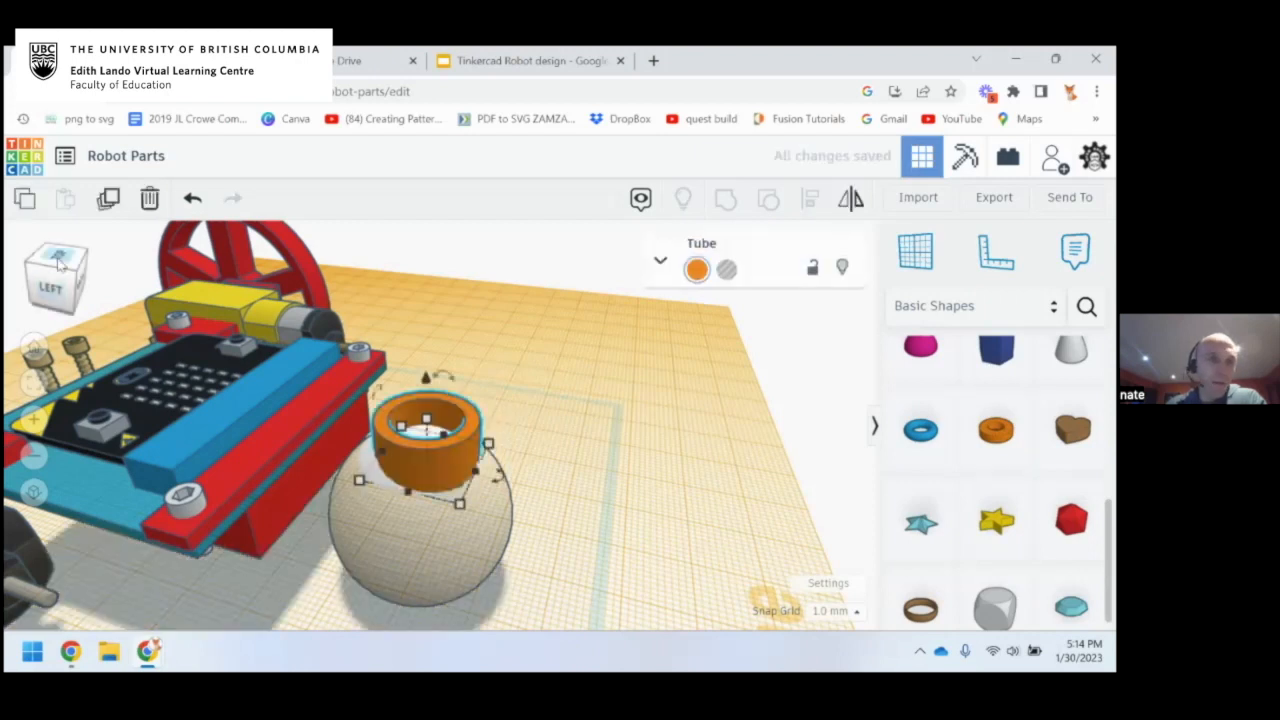
click(57, 257)
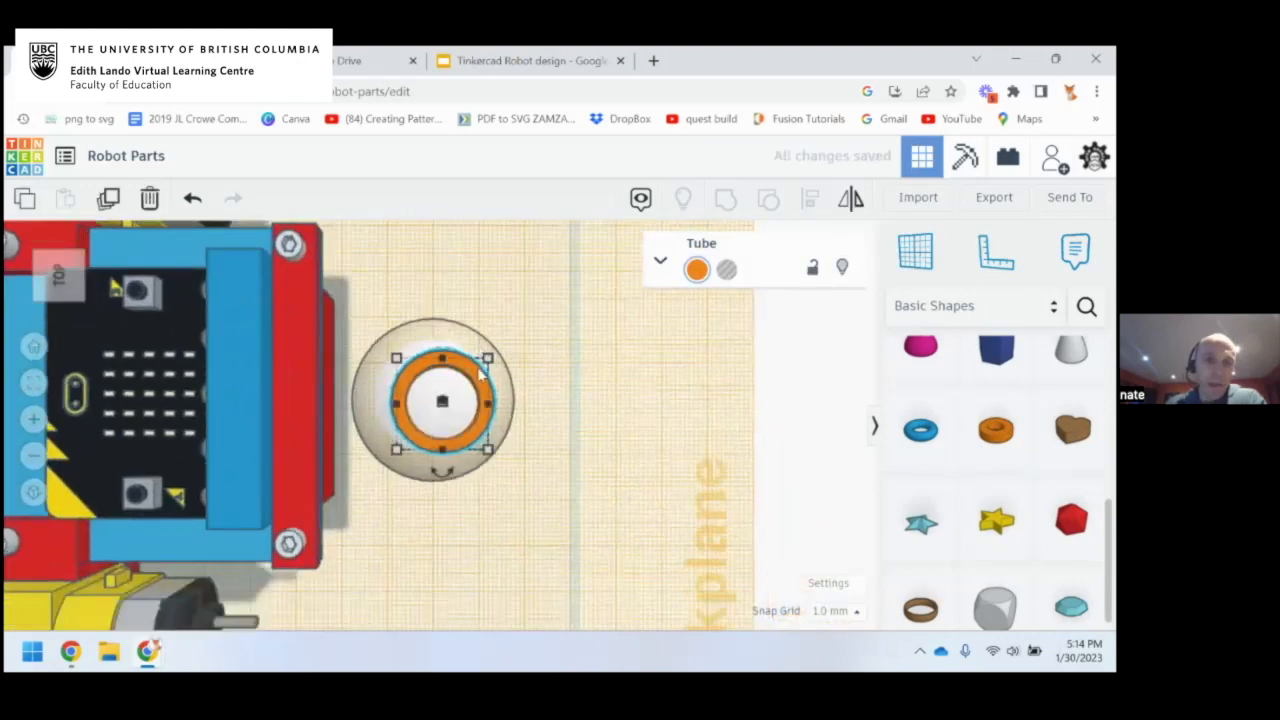
drag(477, 374, 468, 375)
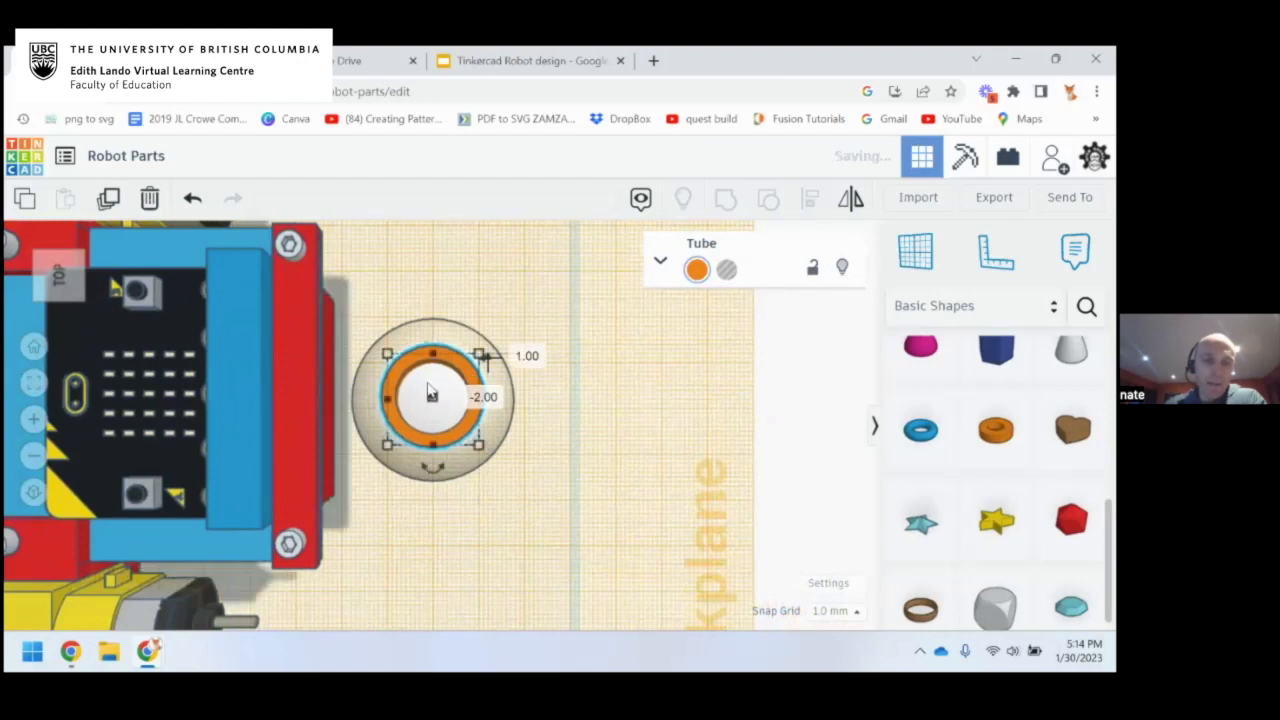
Enlarge the tube proportionally to almost the sphere's diameter and move it back 8 mm and 7 mm to sit centred over the sphere
scroll(430, 390, up, 4)
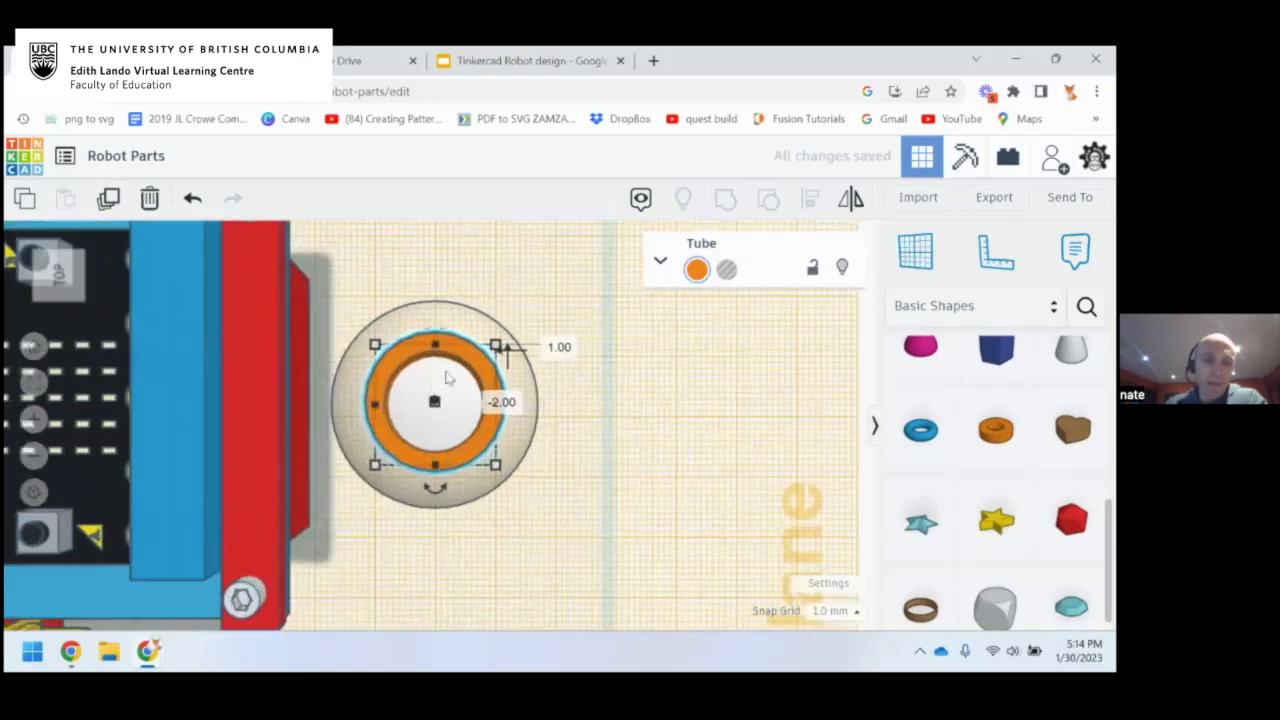
right_drag(585, 369, 238, 368)
click(67, 278)
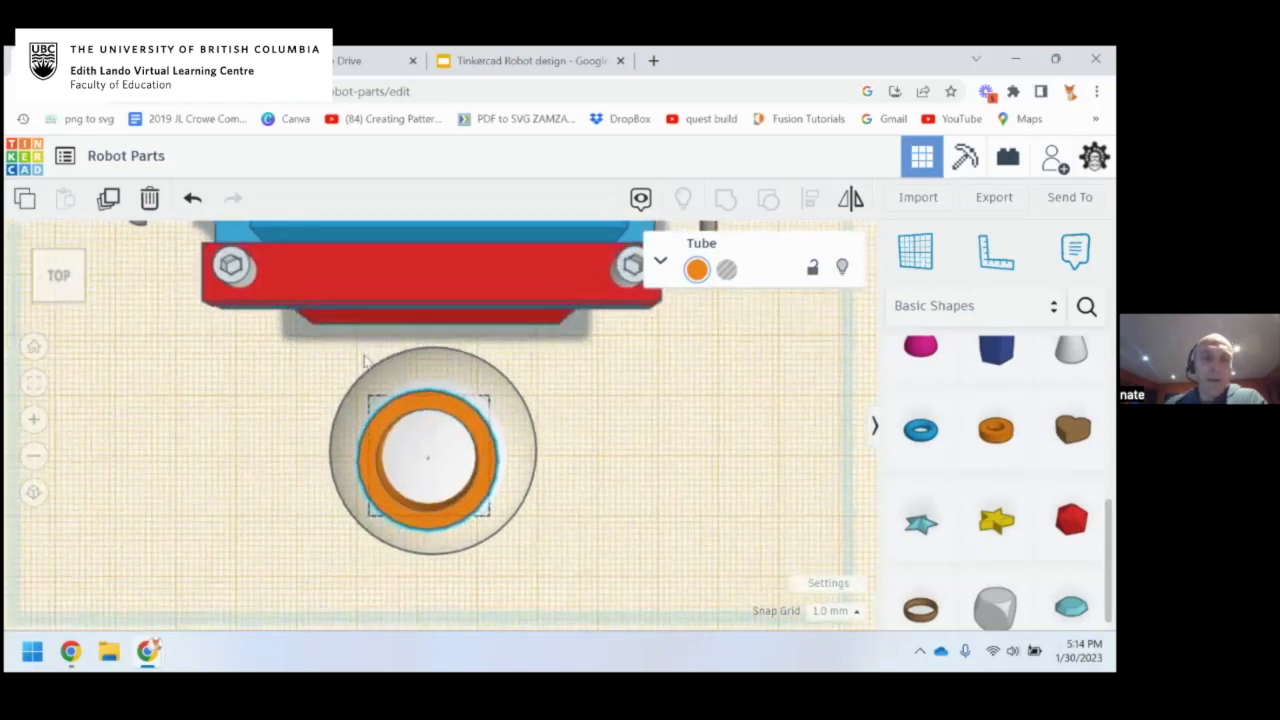
right_drag(567, 419, 631, 349)
mouse_move(541, 411)
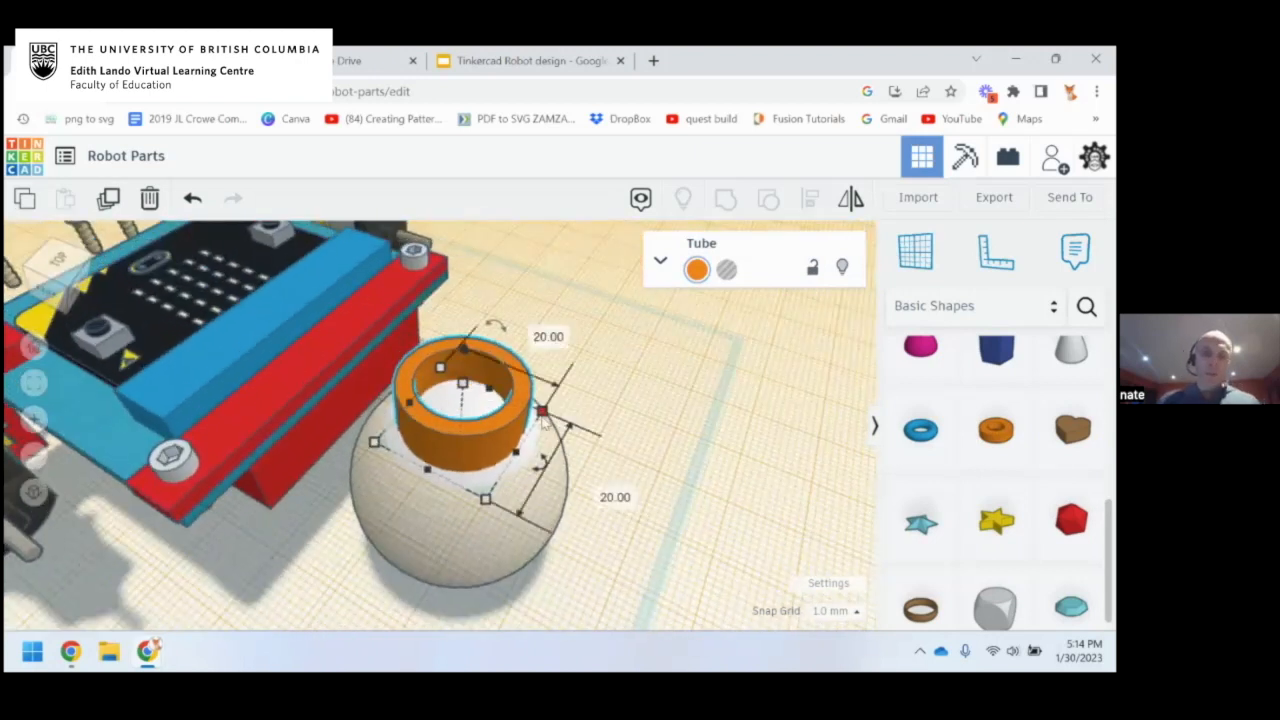
click(63, 268)
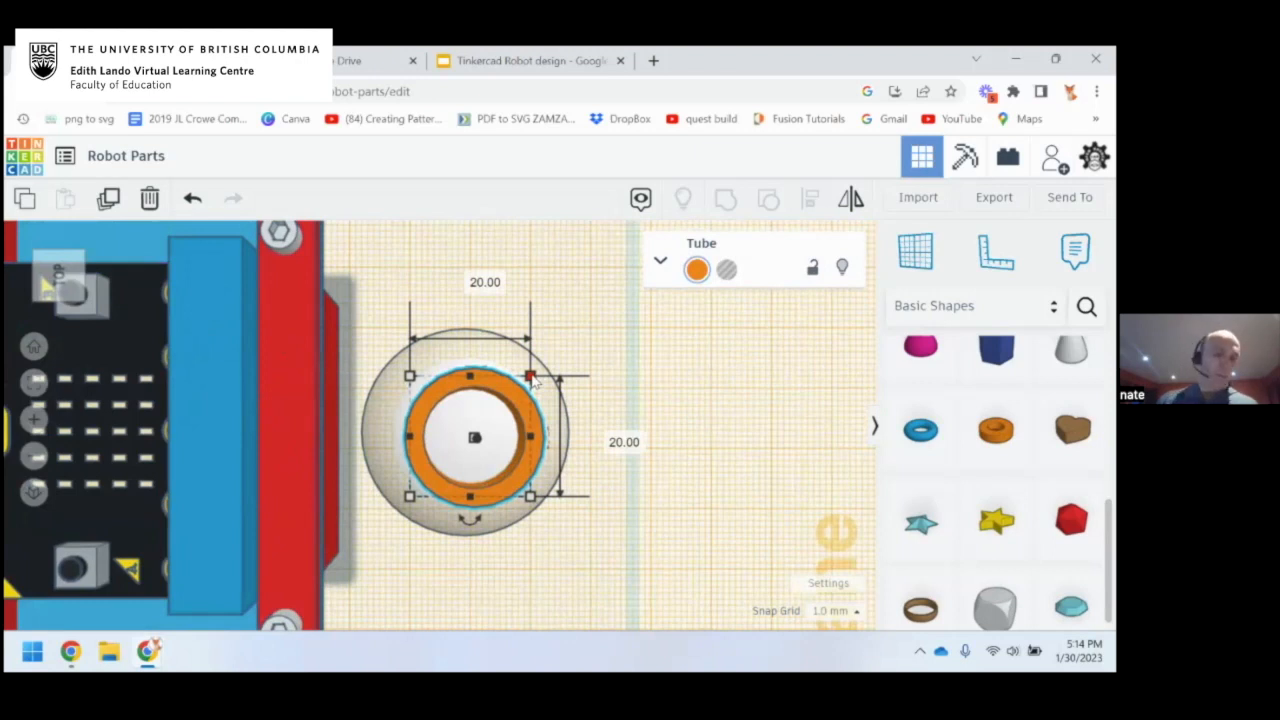
click(34, 492)
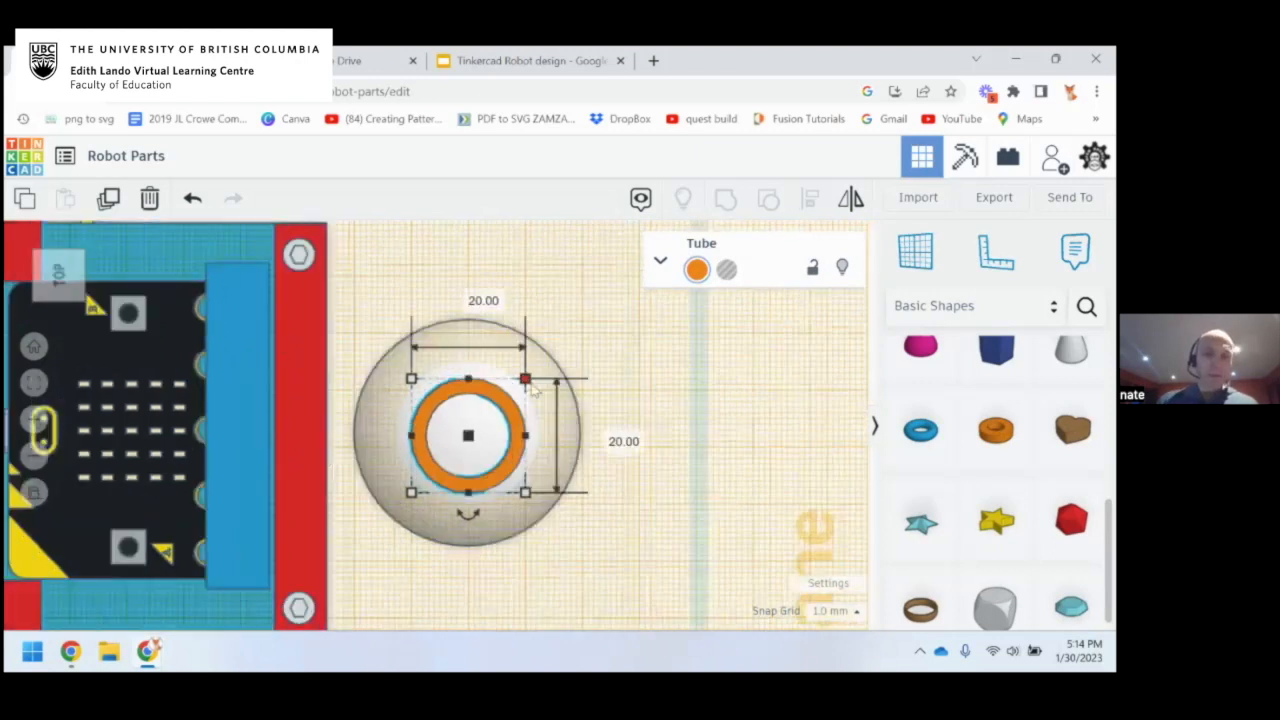
drag(529, 387, 612, 346)
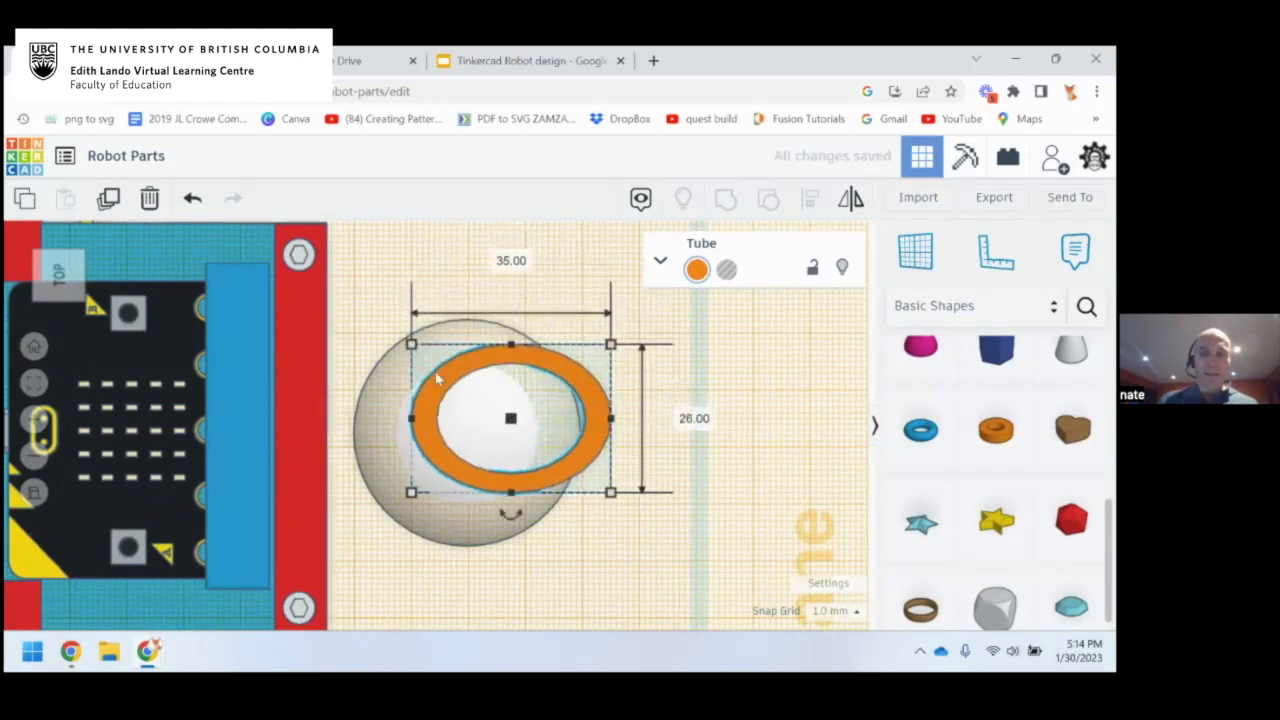
key(ctrl+z)
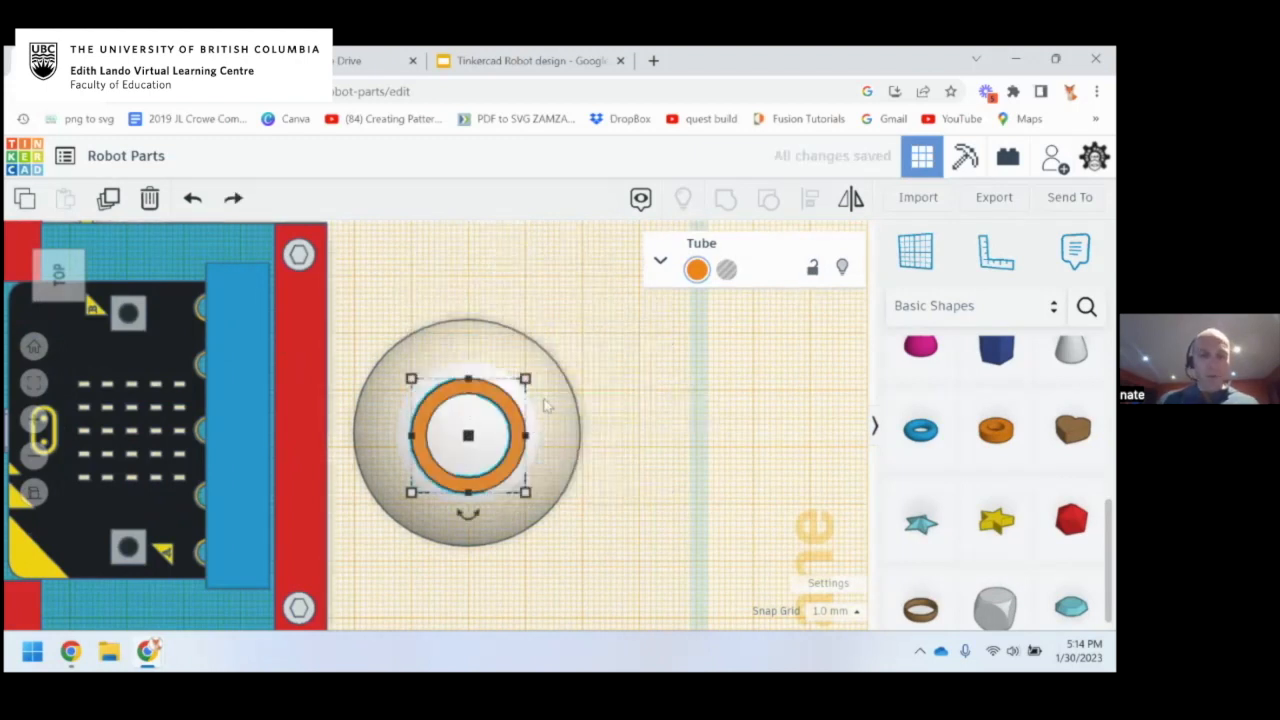
drag(528, 388, 618, 292)
drag(594, 349, 551, 394)
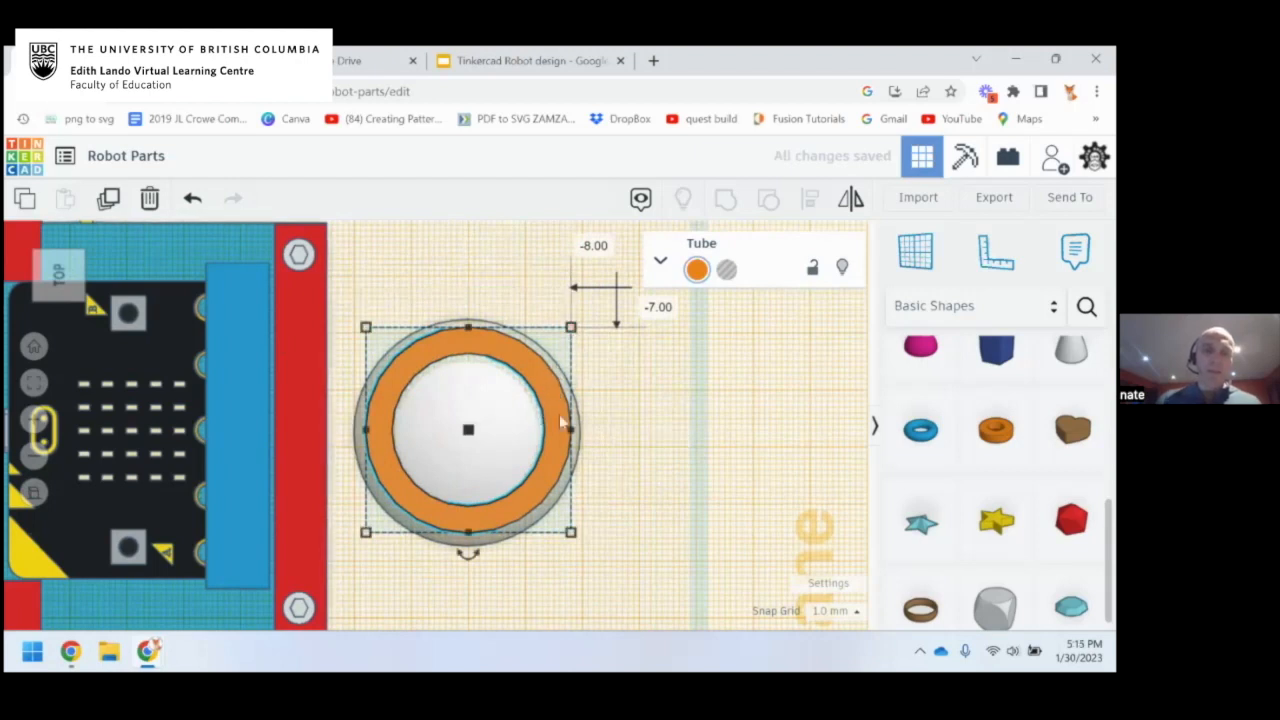
Align the orange tube with the red front bar on their shared centre line across the robot's width
right_drag(527, 427, 302, 463)
click(66, 283)
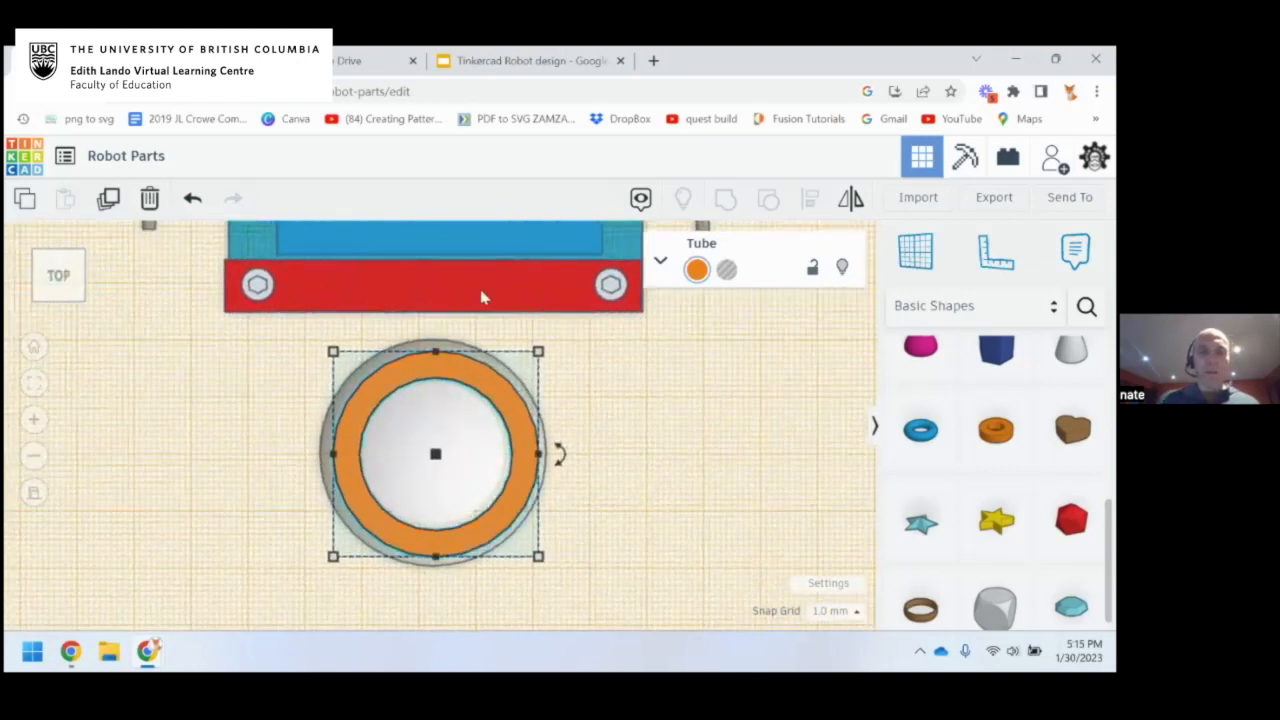
click(440, 297)
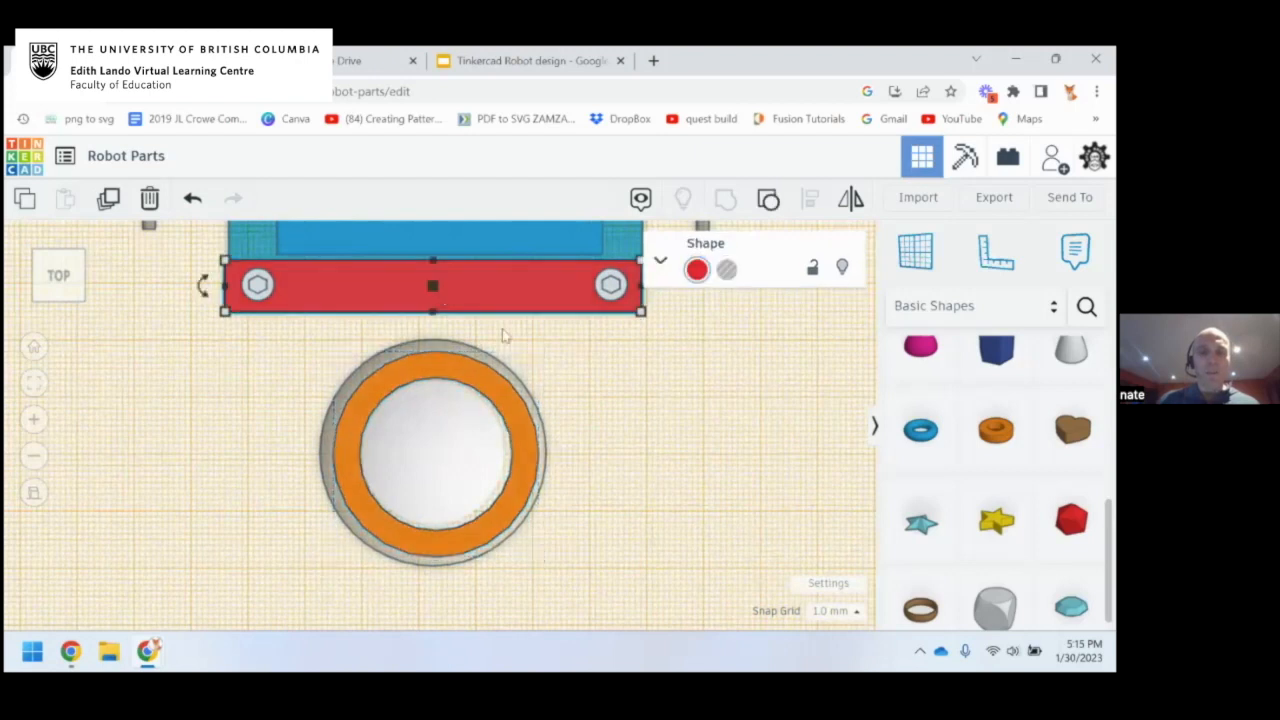
shift+click(491, 395)
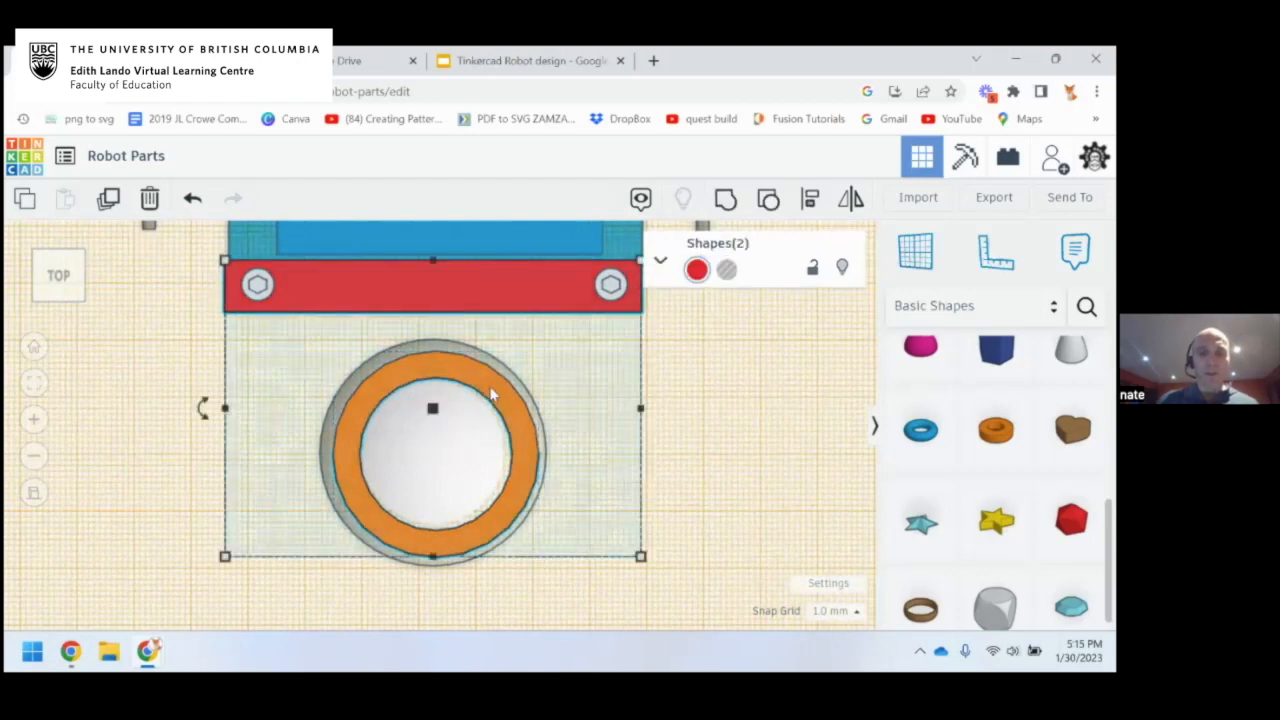
click(810, 197)
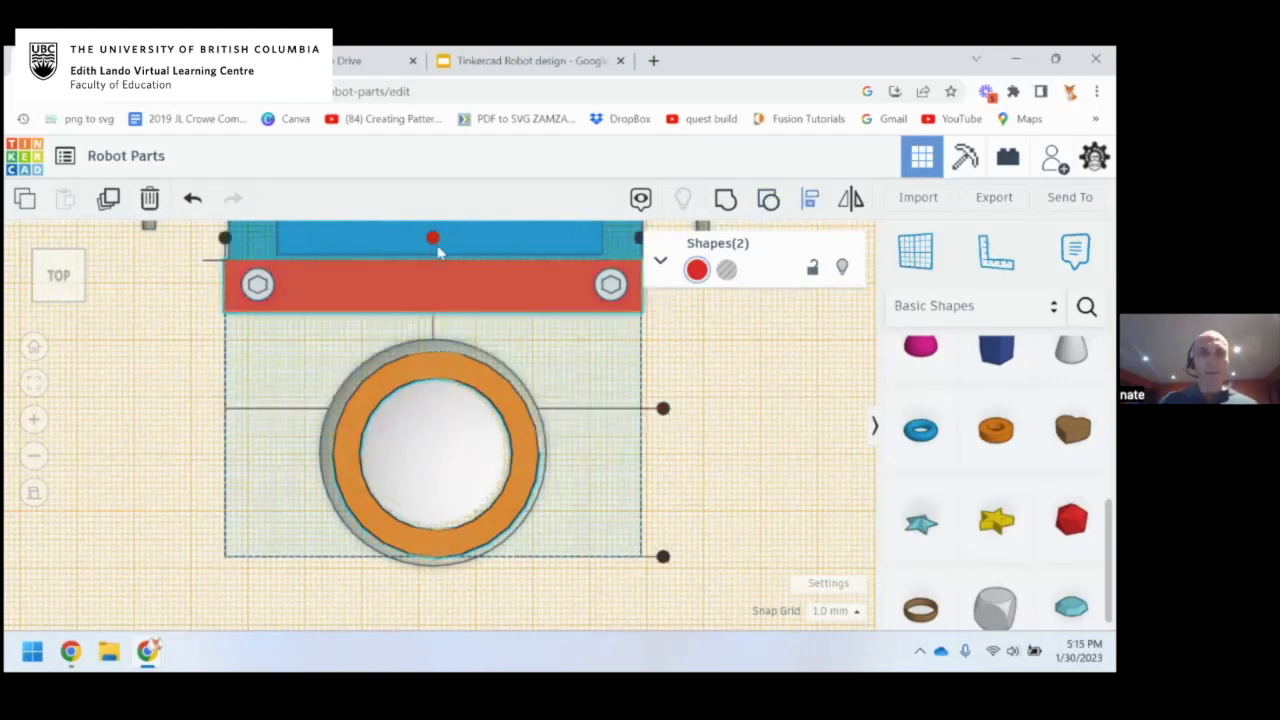
scroll(553, 304, down, 4)
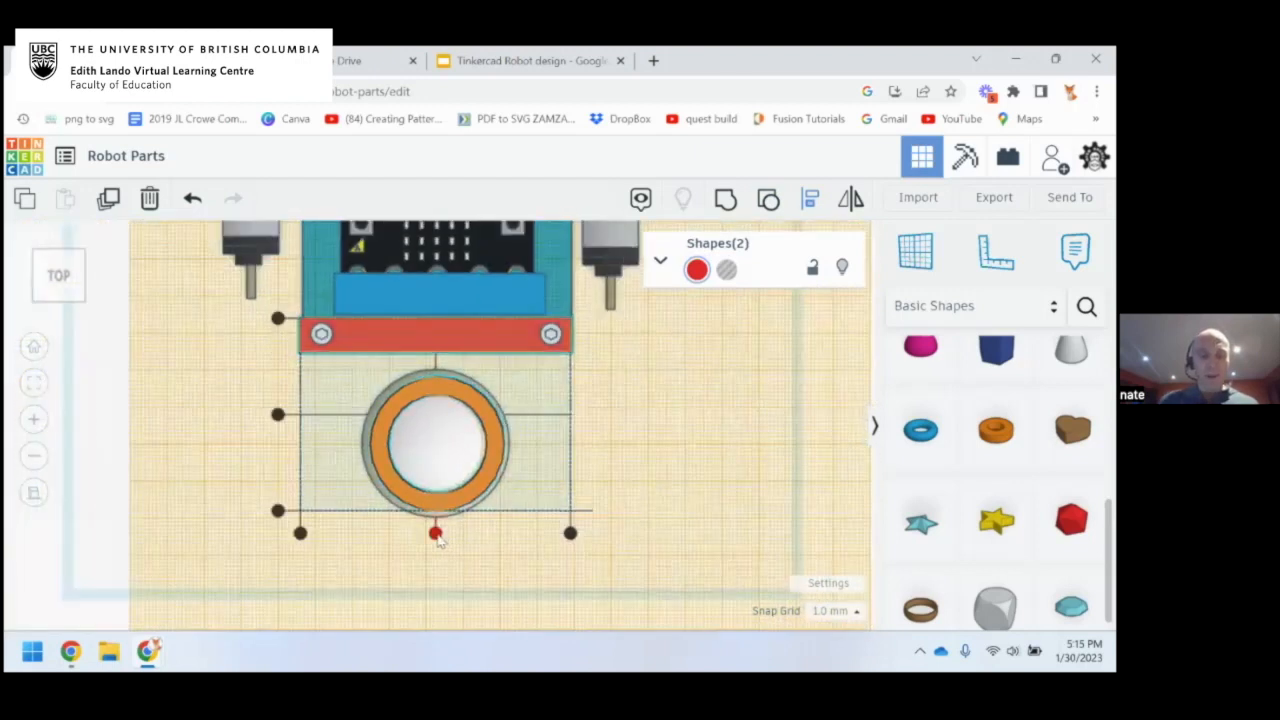
click(435, 533)
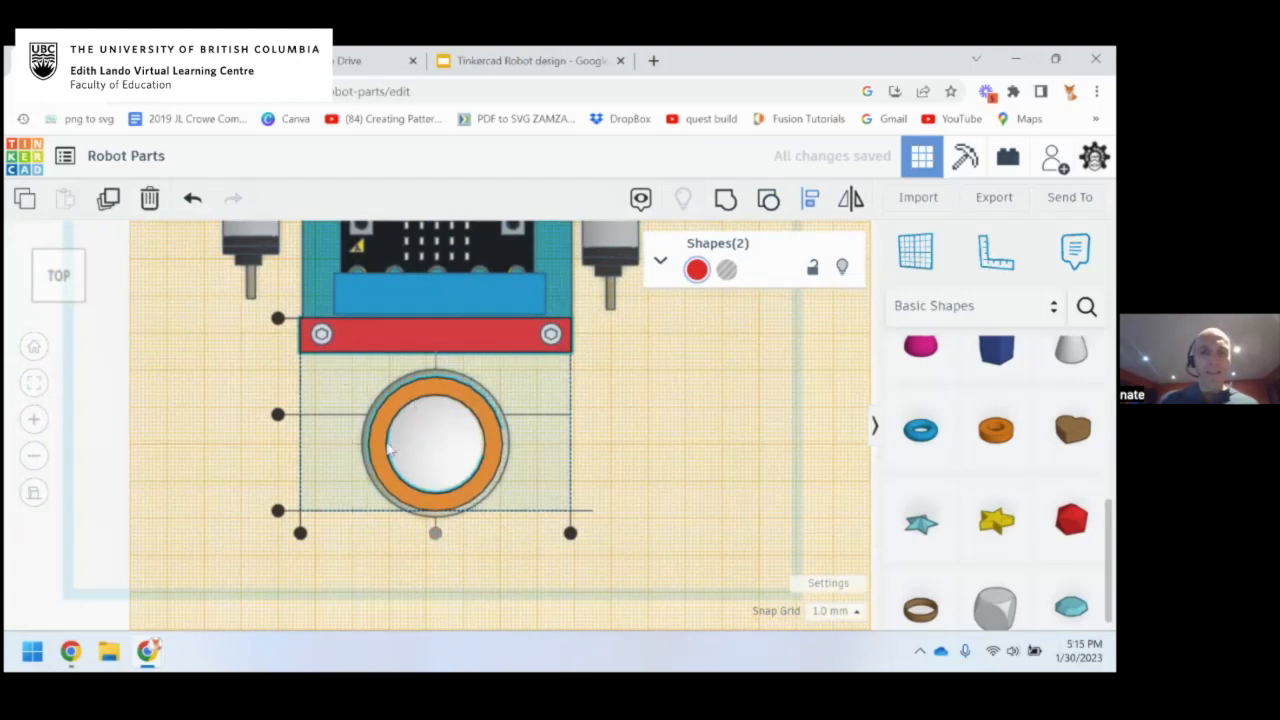
click(672, 414)
Reduce the orange tube's height to 4 mm so it becomes a thin ring on the sphere
right_drag(672, 414, 592, 364)
scroll(528, 355, up, 5)
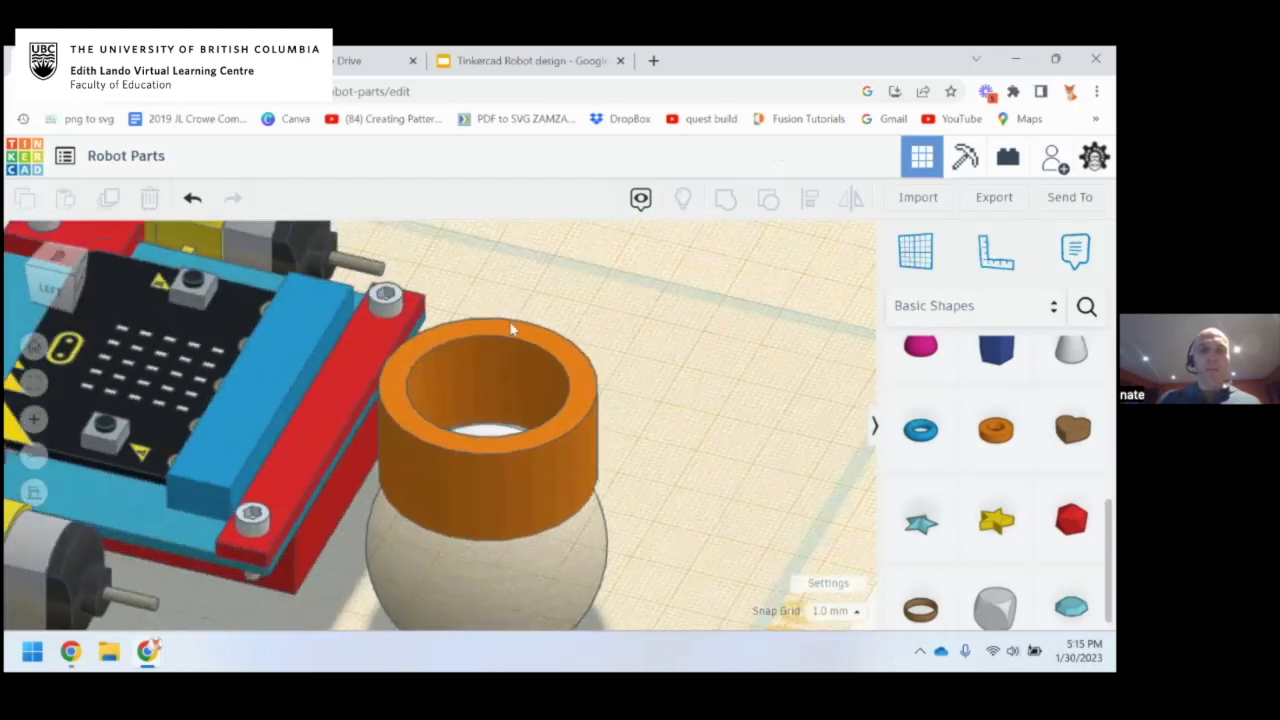
click(34, 492)
click(592, 361)
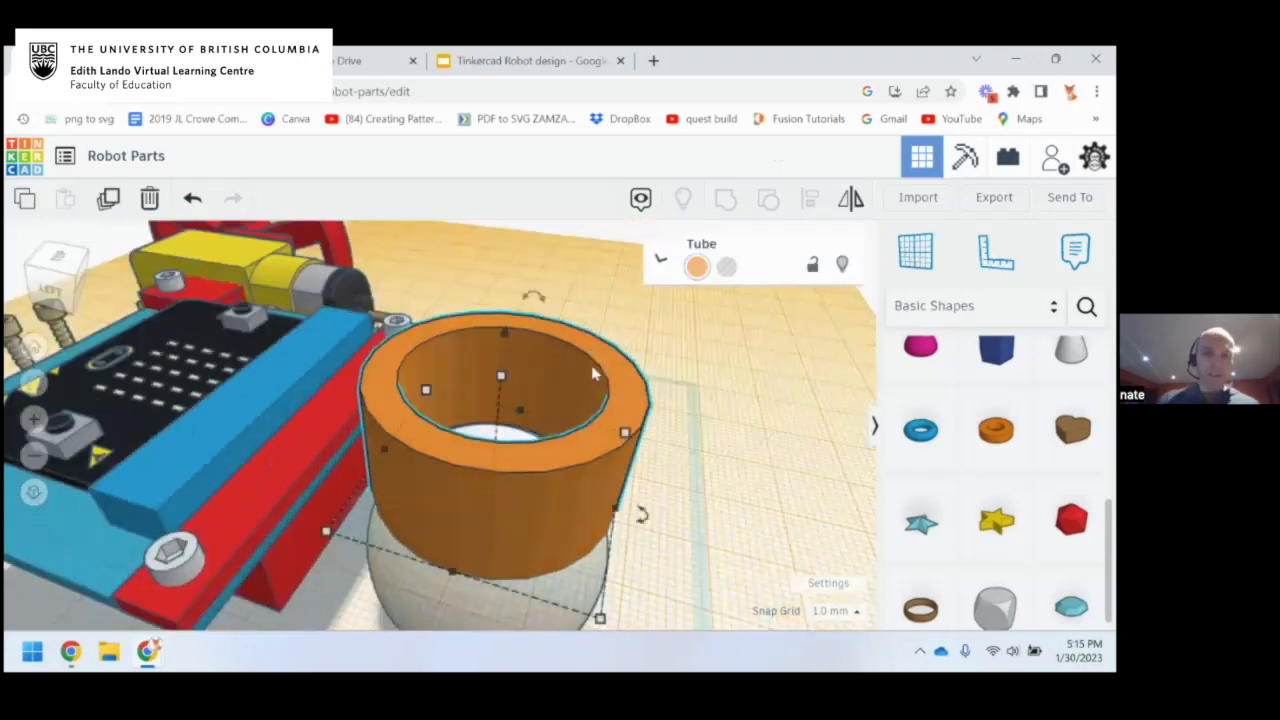
scroll(591, 370, down, 2)
drag(520, 377, 518, 452)
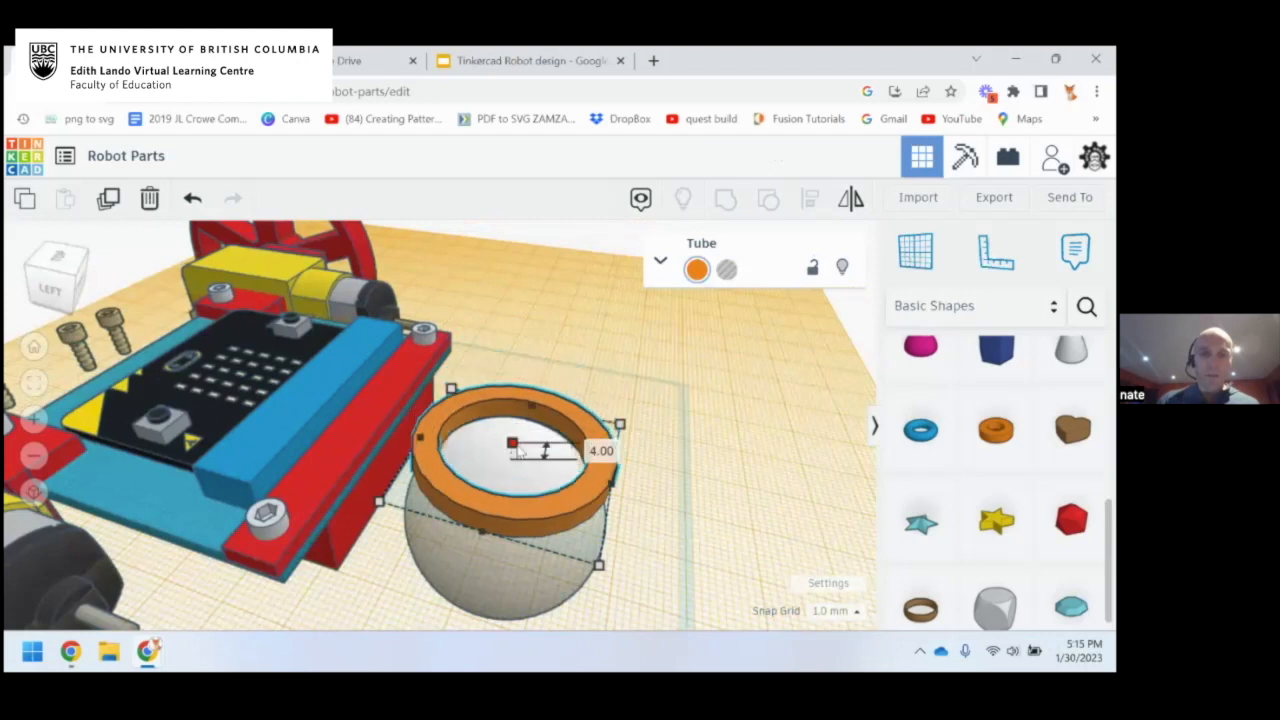
click(601, 450)
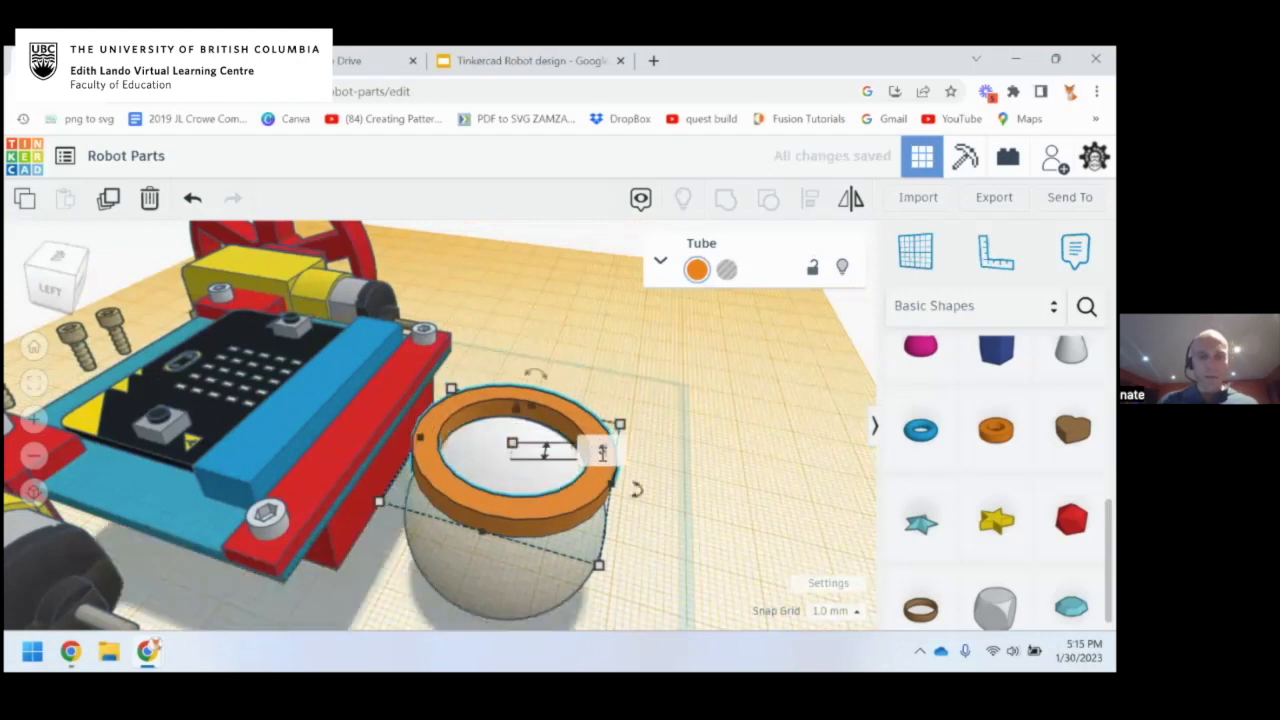
Enlarge the orange ring proportionally to 39 mm by 39 mm
right_drag(610, 400, 562, 404)
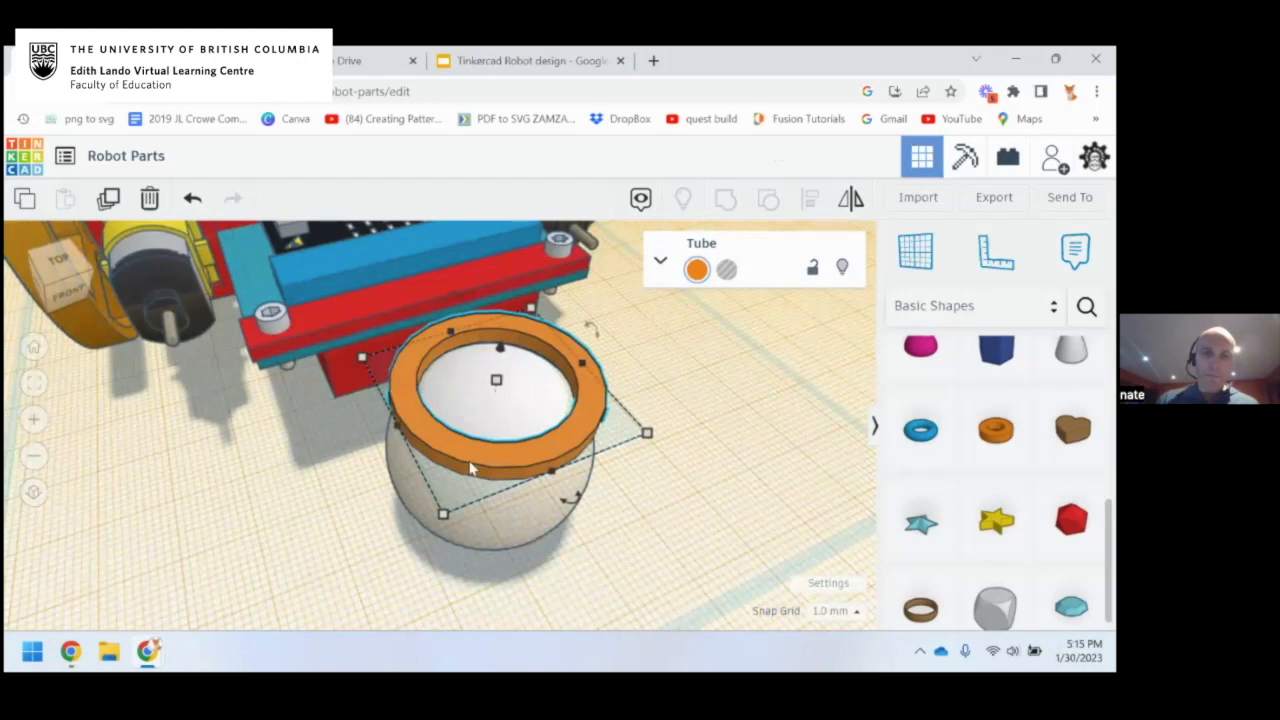
drag(647, 436, 675, 443)
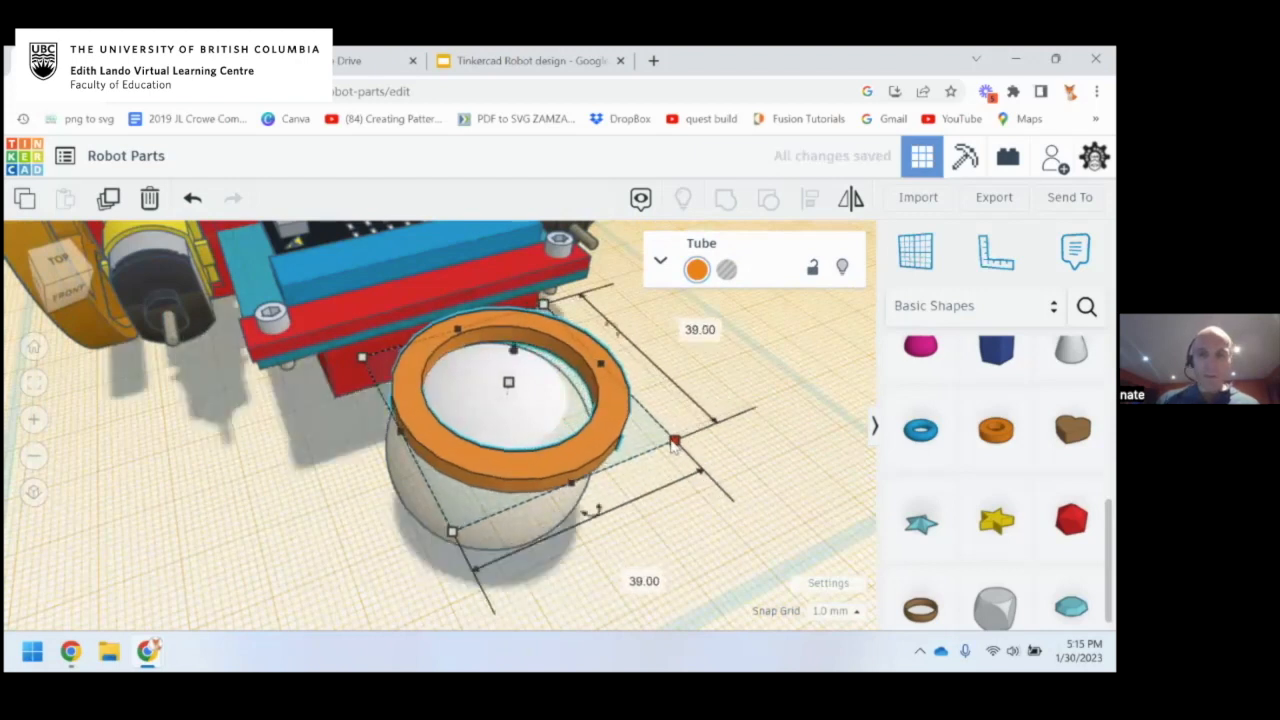
right_drag(637, 432, 586, 431)
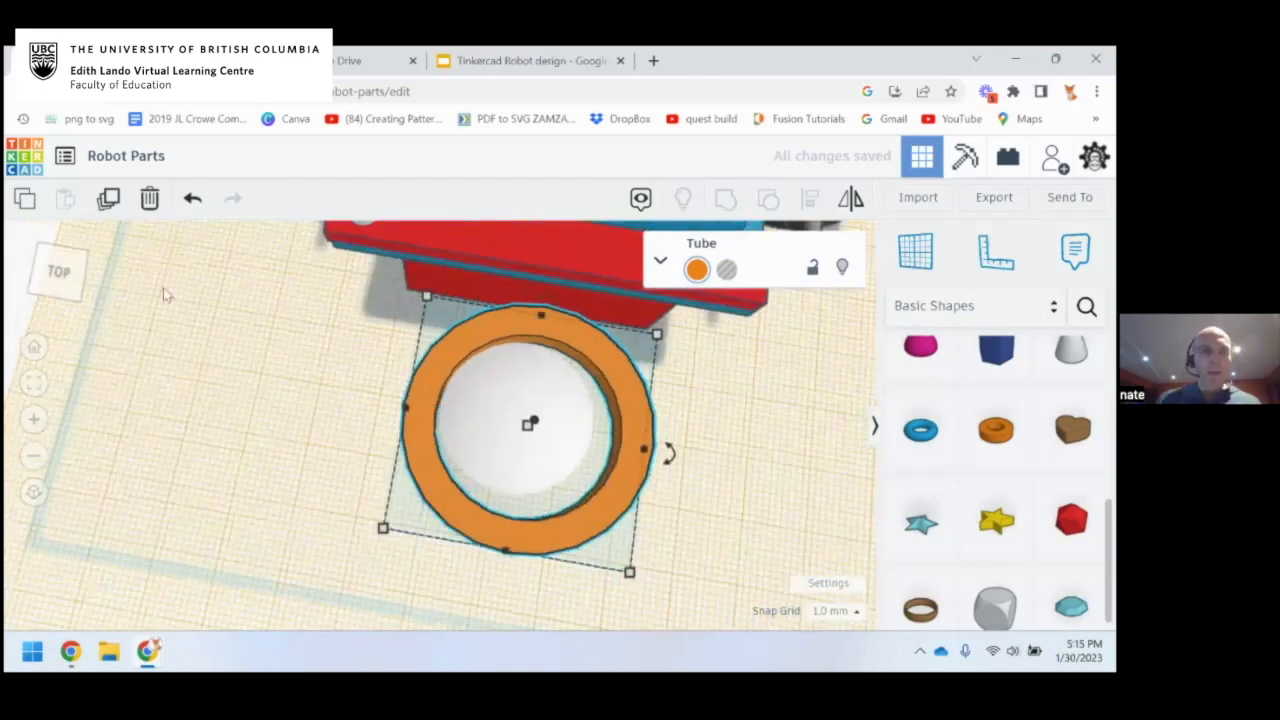
Align the enlarged orange ring with the red front bar on their shared centre line across the robot's width
click(60, 271)
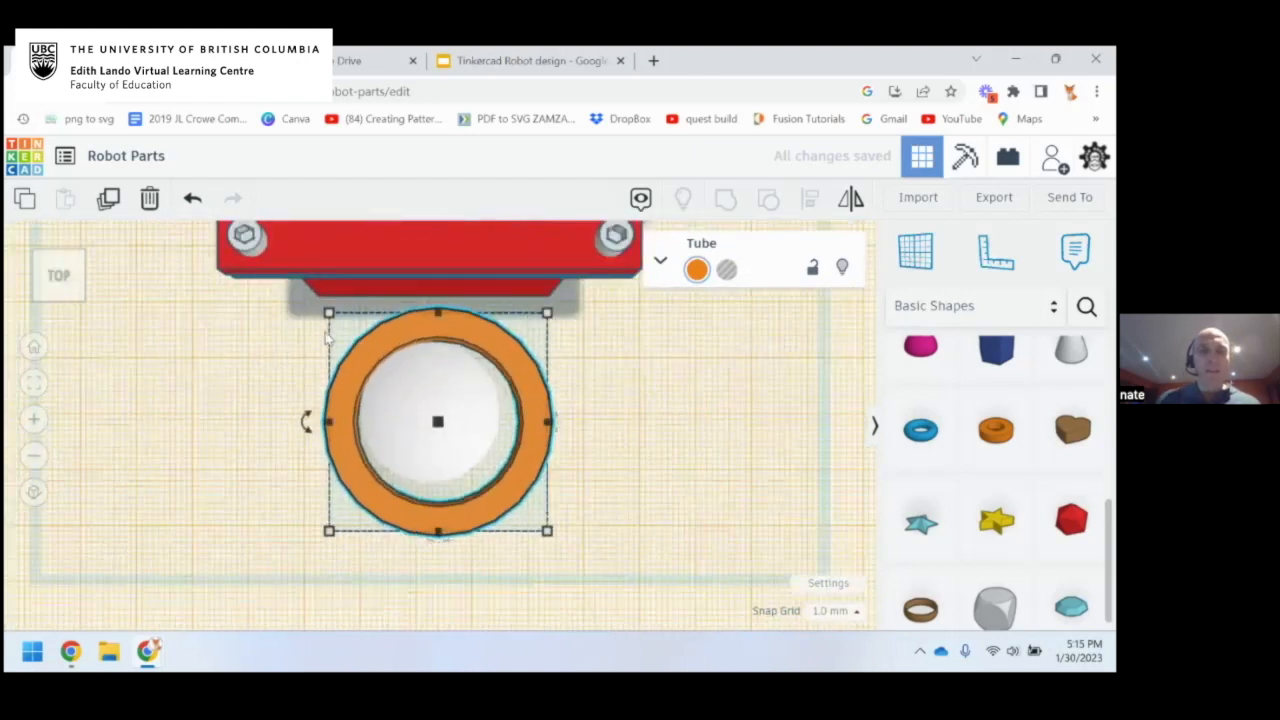
click(414, 240)
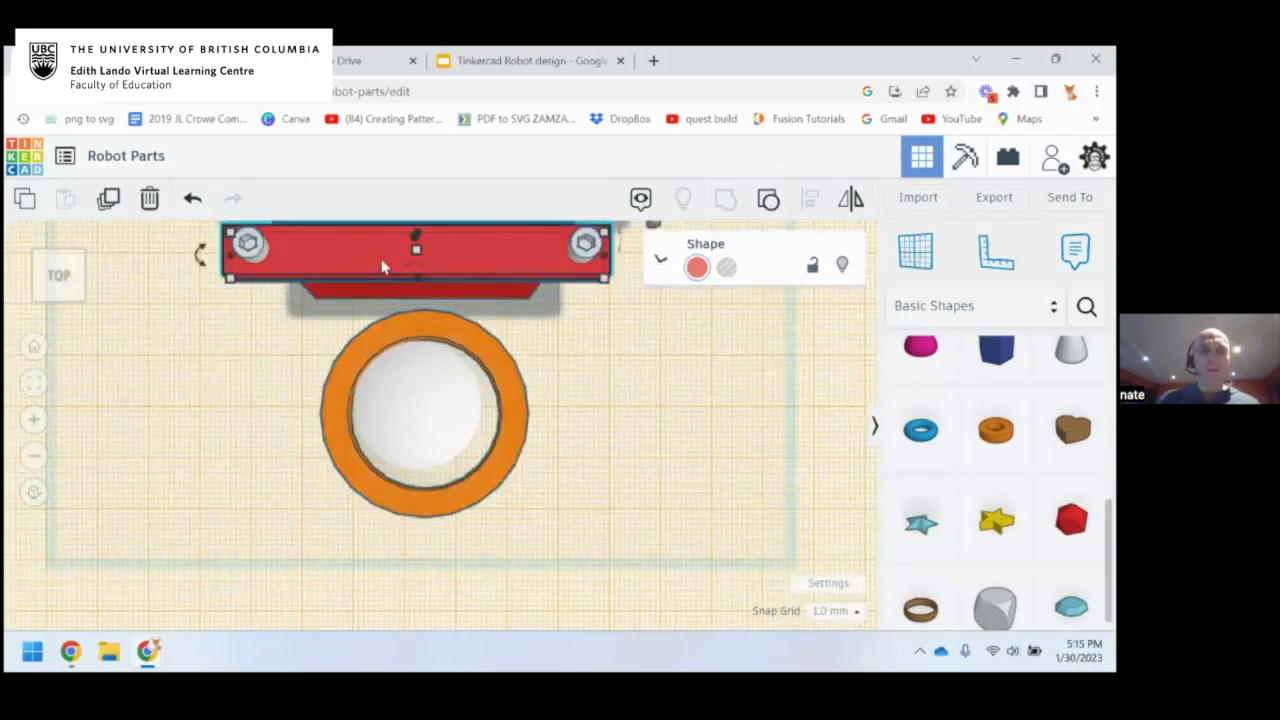
shift+click(456, 338)
key(l)
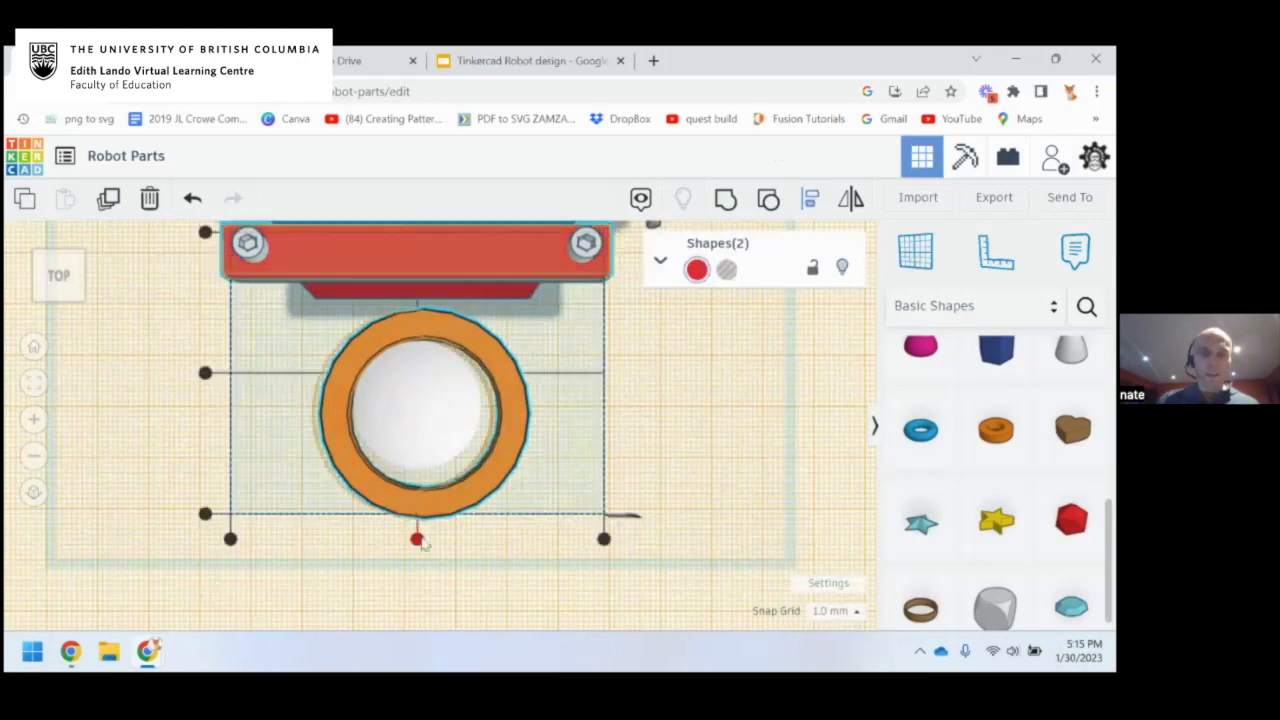
click(417, 540)
click(563, 437)
Reposition the white sphere so it sits centred under the orange ring, and adjust its height within the opening
right_drag(778, 388, 441, 450)
click(416, 433)
drag(415, 391, 415, 402)
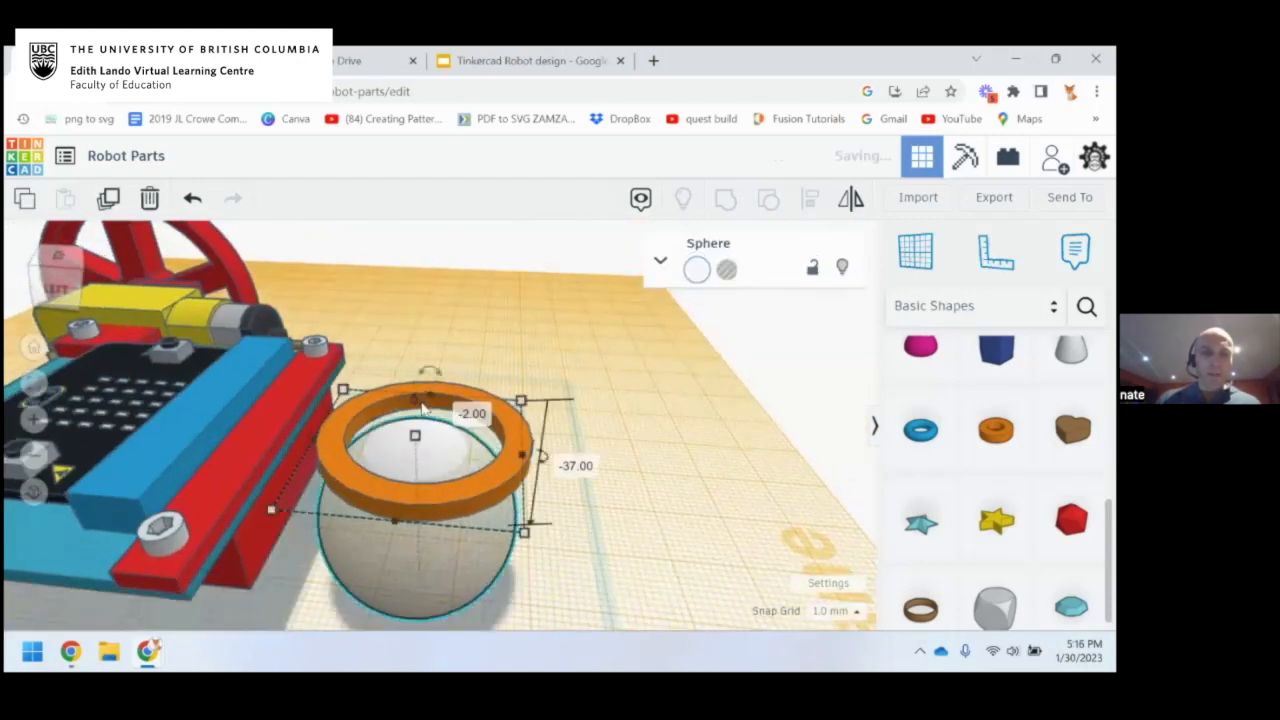
click(476, 398)
drag(428, 402, 425, 425)
right_drag(425, 425, 458, 480)
click(441, 405)
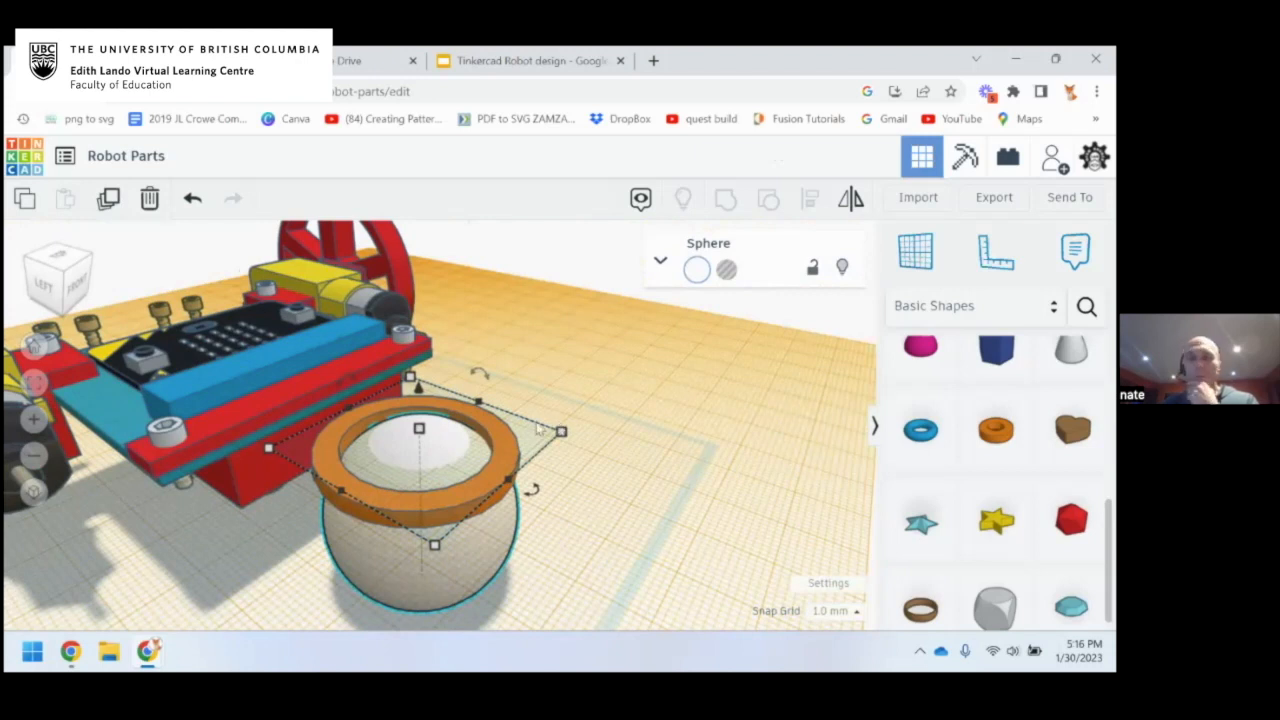
Duplicate the red front bar, extend the copy to 20 mm deep towards the ring, and narrow it from both ends into a central tab
right_drag(410, 431, 456, 420)
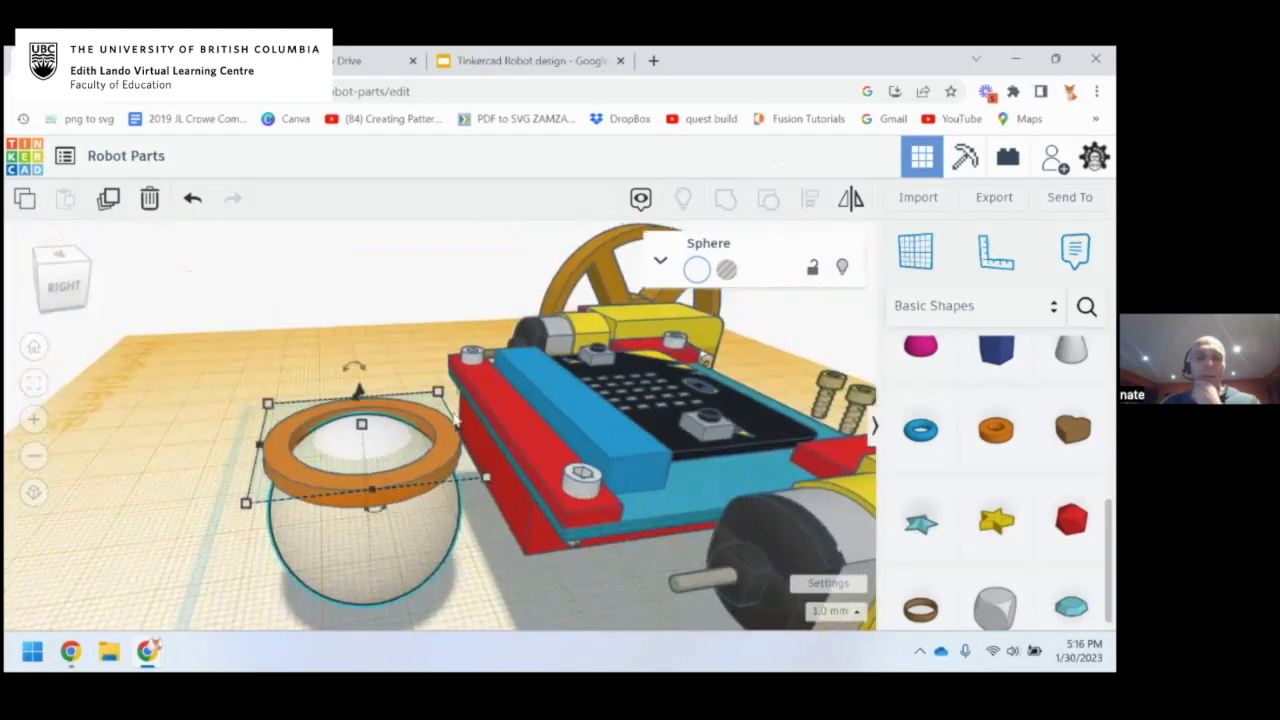
click(519, 410)
click(437, 426)
click(520, 412)
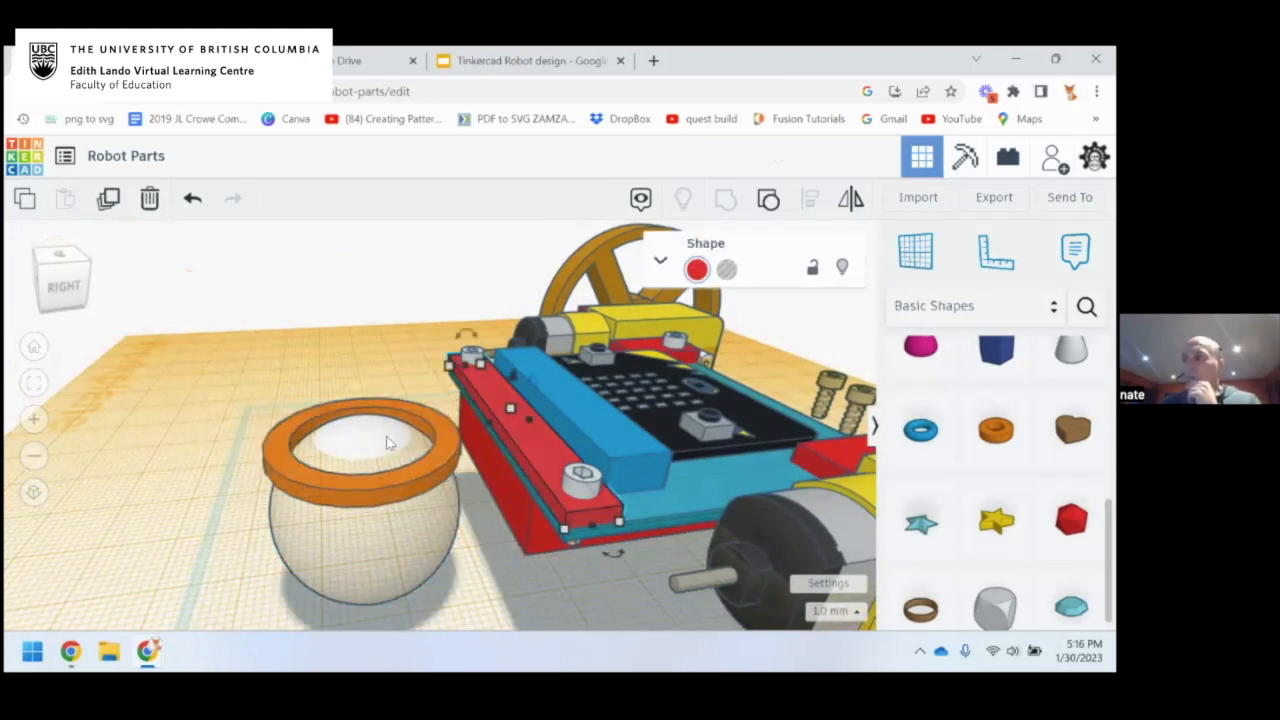
right_drag(450, 428, 530, 455)
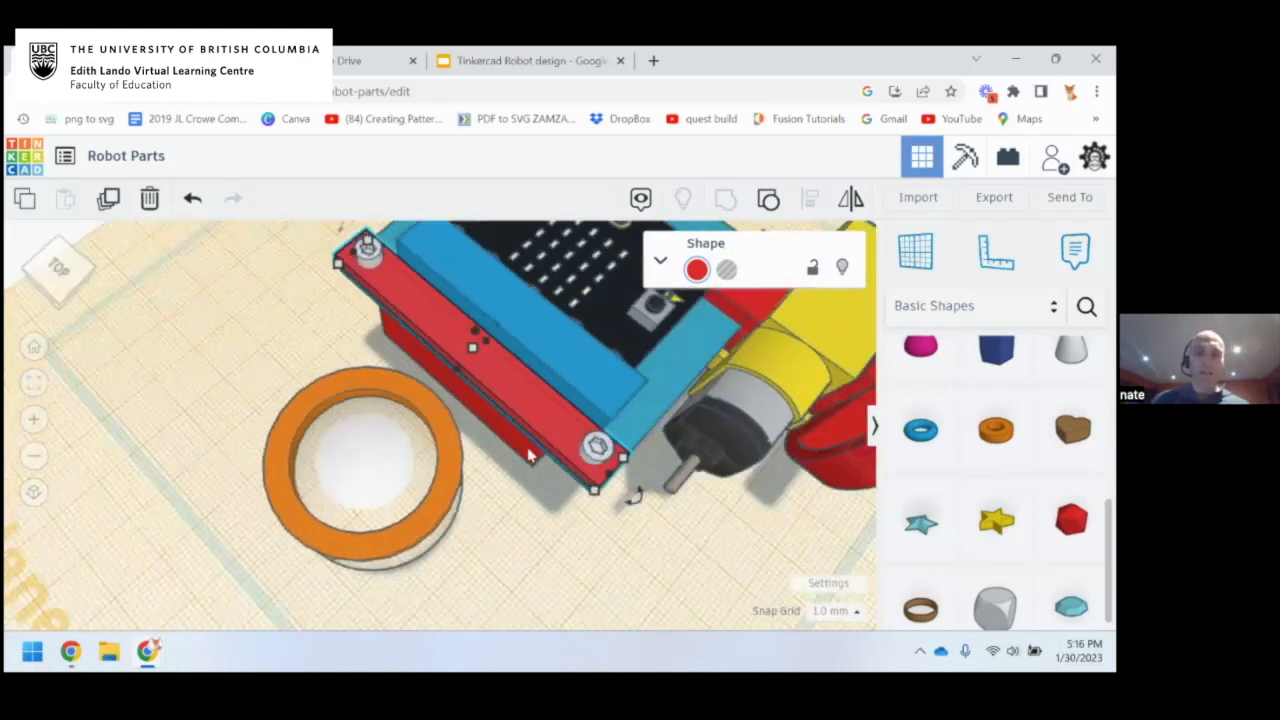
click(64, 272)
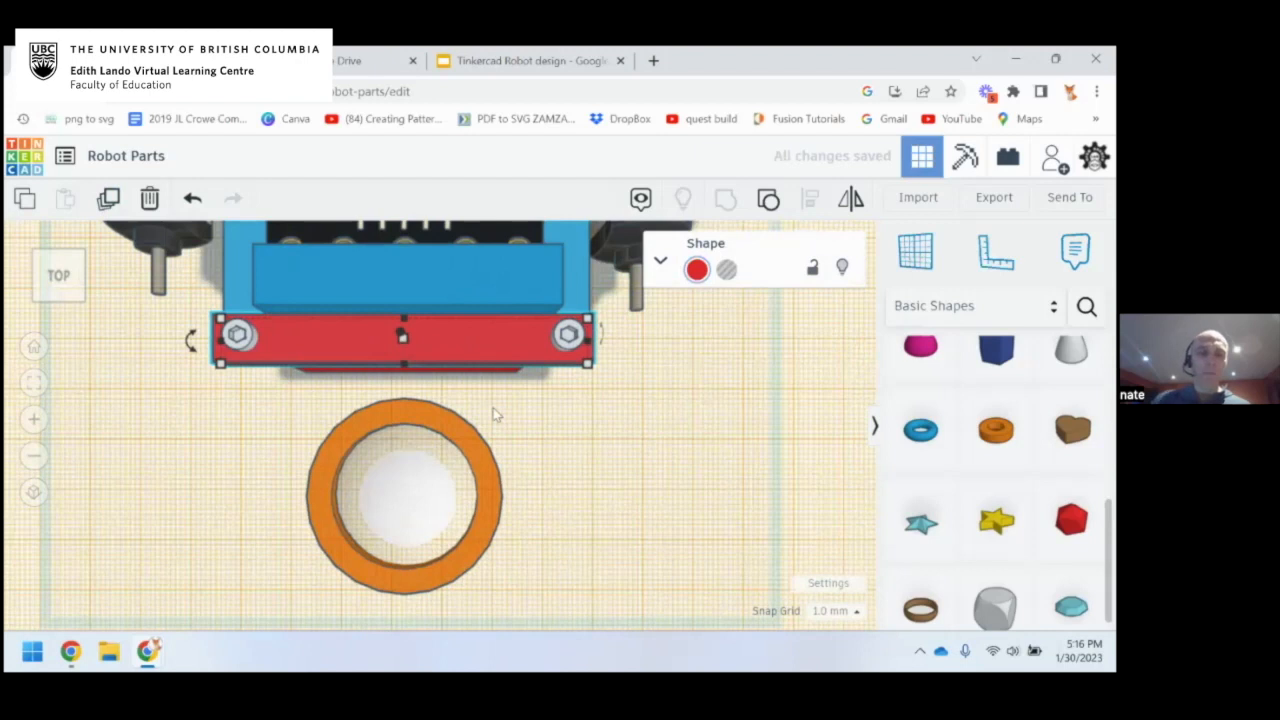
drag(403, 365, 404, 426)
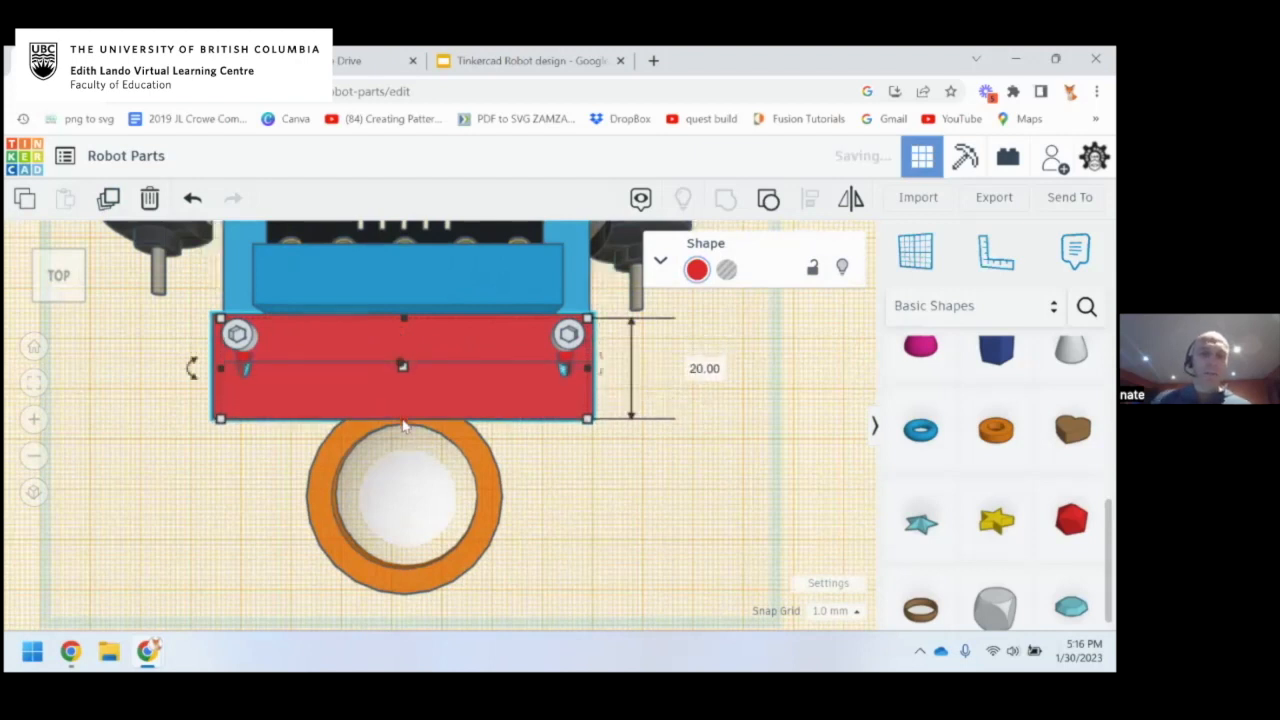
drag(222, 370, 345, 388)
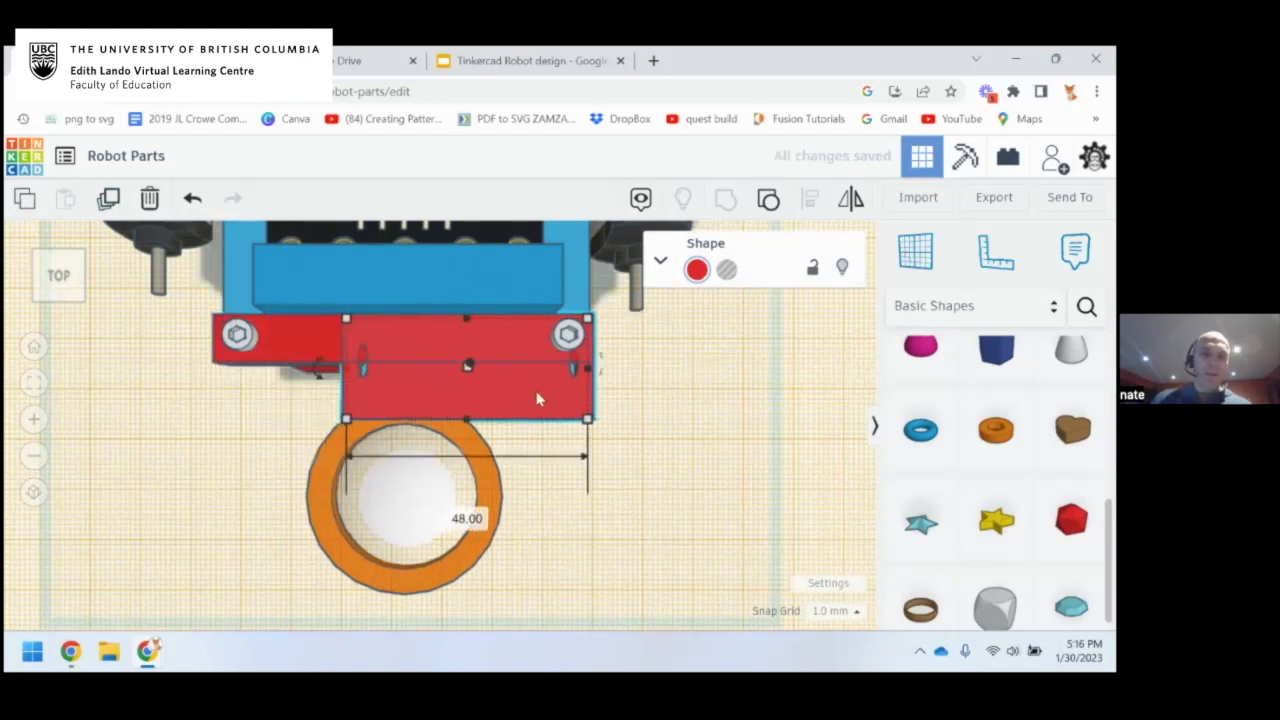
drag(580, 380, 450, 380)
Duplicate the central red tab, shorten the copy from its rear edge towards the ring, and lower it to form a connecting block
right_drag(455, 382, 549, 430)
scroll(463, 466, up, 5)
right_drag(360, 428, 483, 348)
click(479, 360)
scroll(470, 403, up, 3)
right_drag(471, 395, 477, 465)
scroll(473, 438, down, 3)
middle_drag(434, 305, 356, 412)
right_drag(410, 422, 305, 430)
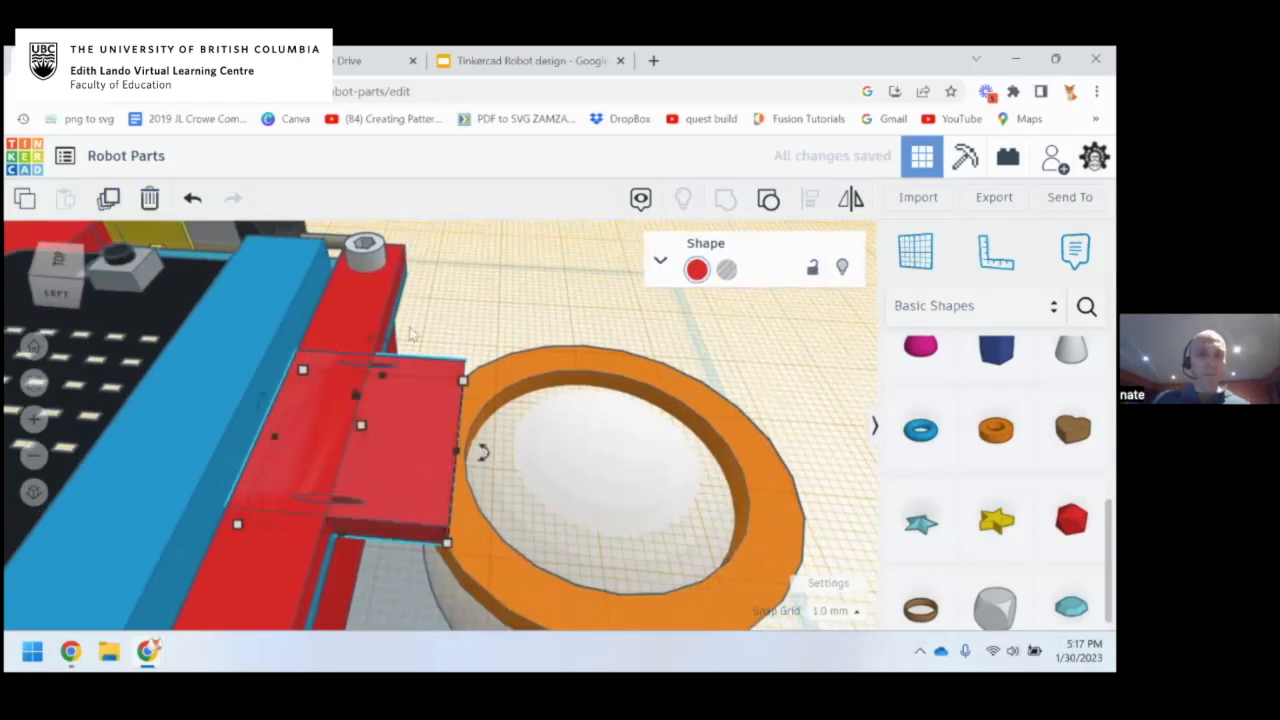
drag(280, 432, 427, 451)
right_drag(482, 452, 665, 509)
click(286, 257)
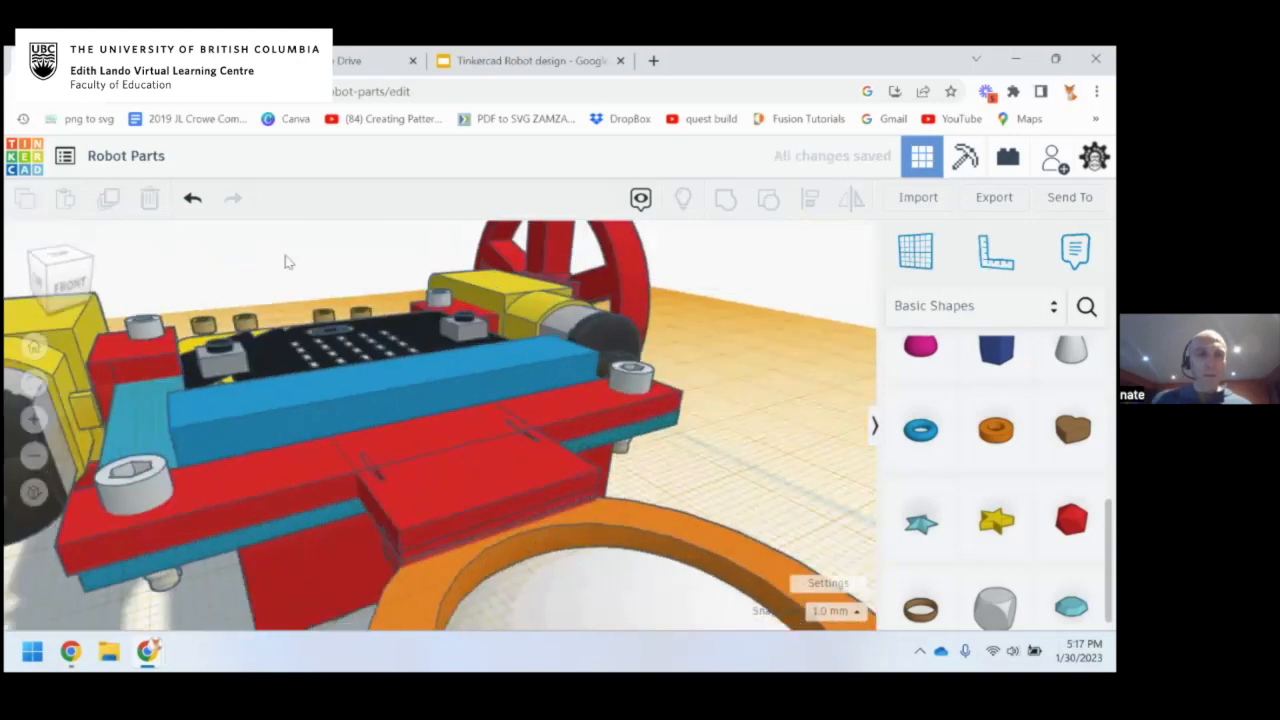
Examine from several angles how the connecting block joins the red tab and bar to the orange ring
scroll(506, 374, down, 3)
right_drag(681, 411, 340, 430)
scroll(340, 430, up, 3)
click(360, 486)
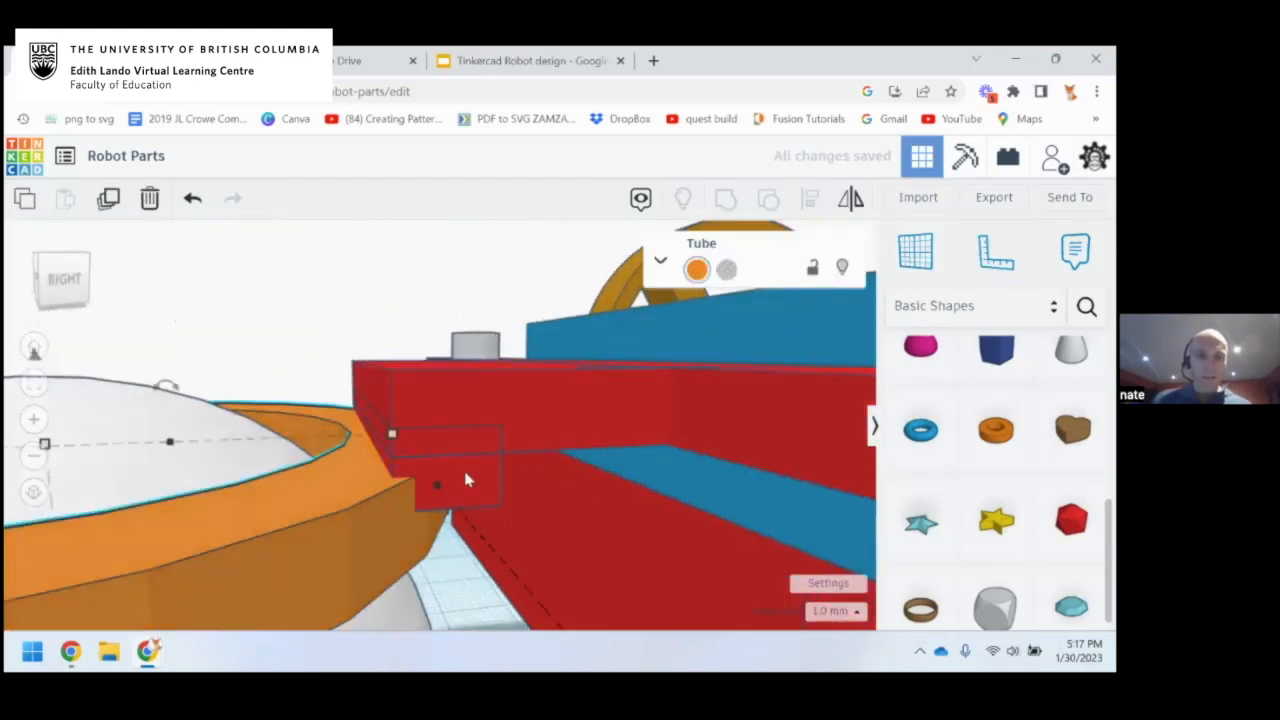
click(466, 478)
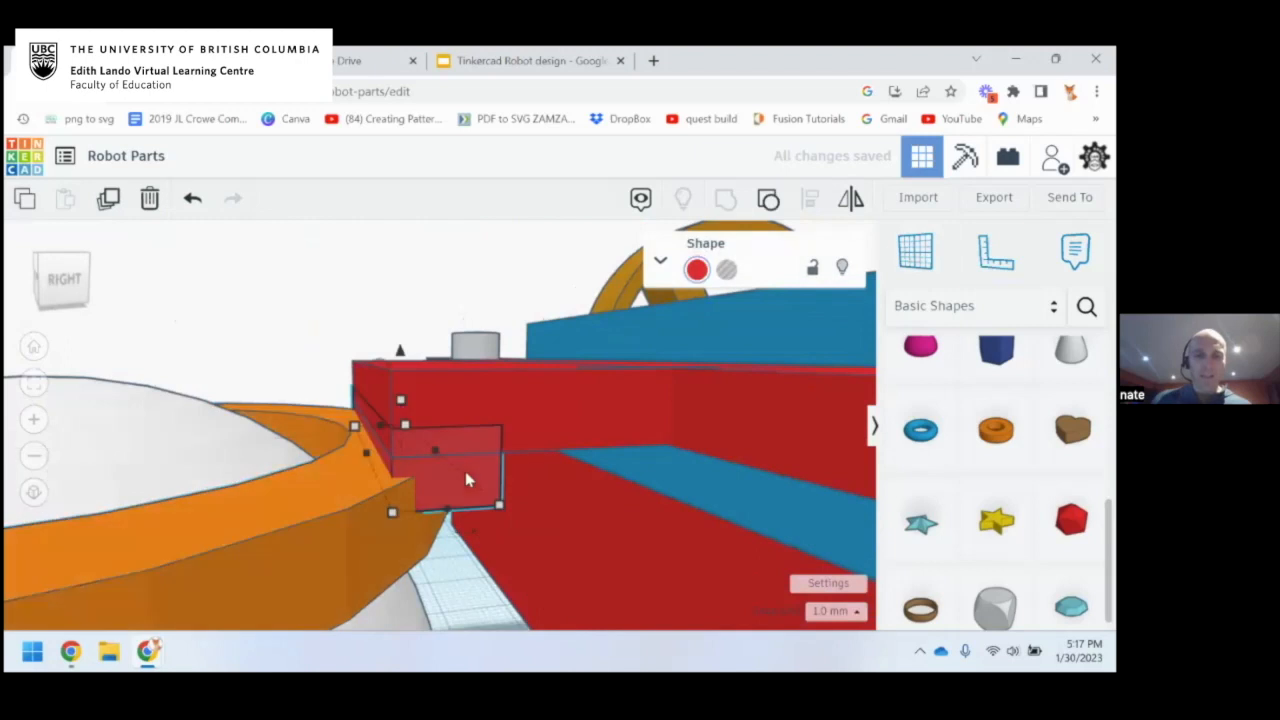
click(540, 413)
scroll(540, 413, down, 4)
right_drag(540, 413, 672, 428)
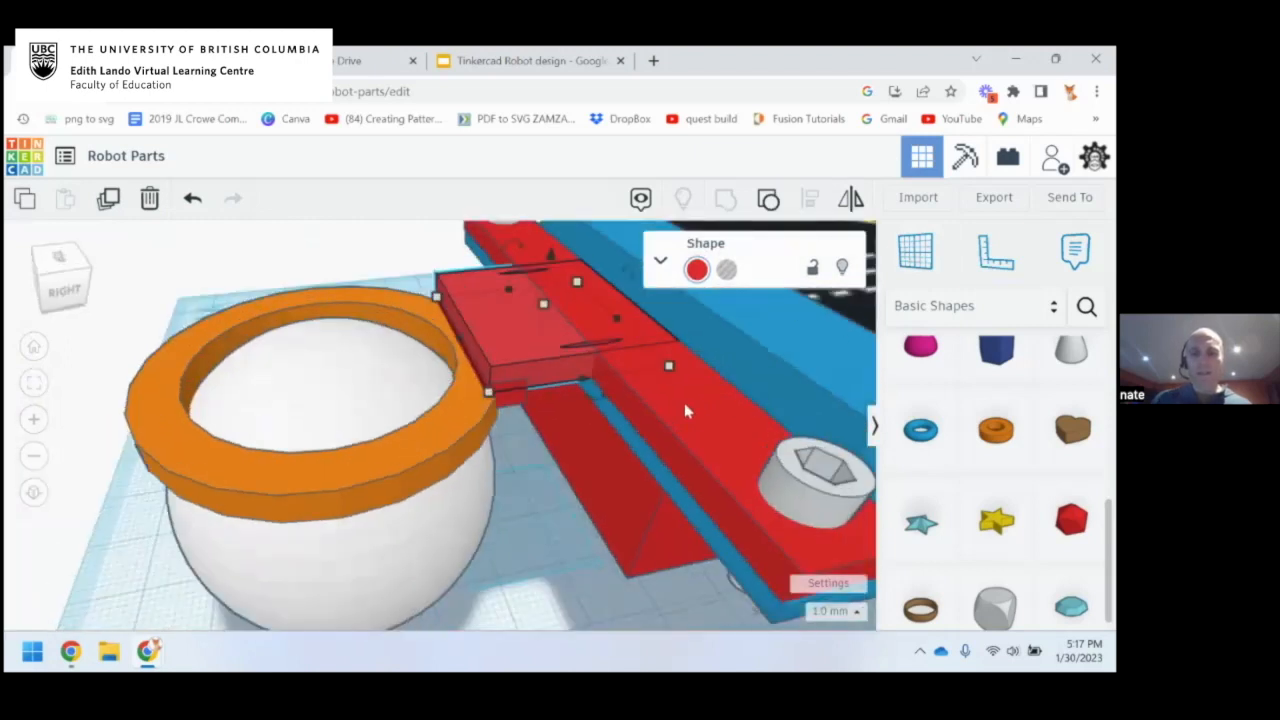
click(686, 411)
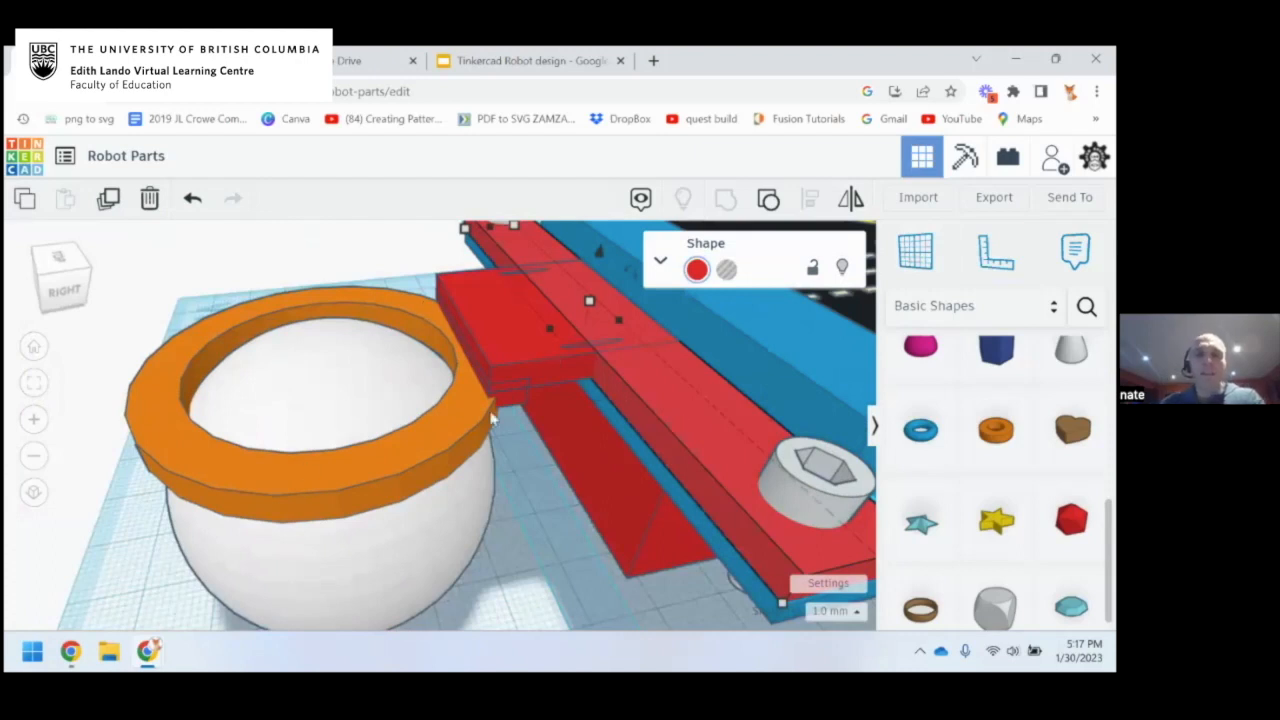
right_drag(491, 418, 556, 402)
scroll(555, 402, down, 3)
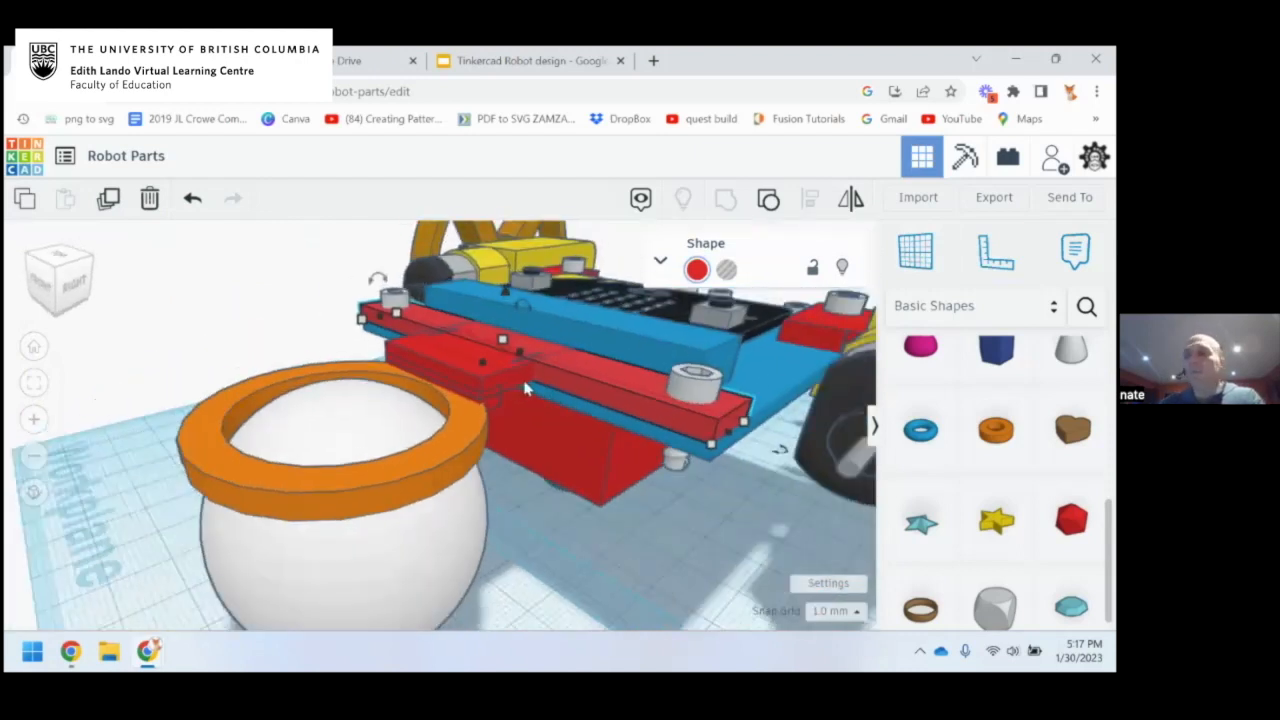
mouse_move(549, 397)
right_down()
mouse_move(544, 411)
mouse_move(562, 418)
right_up()
click(525, 489)
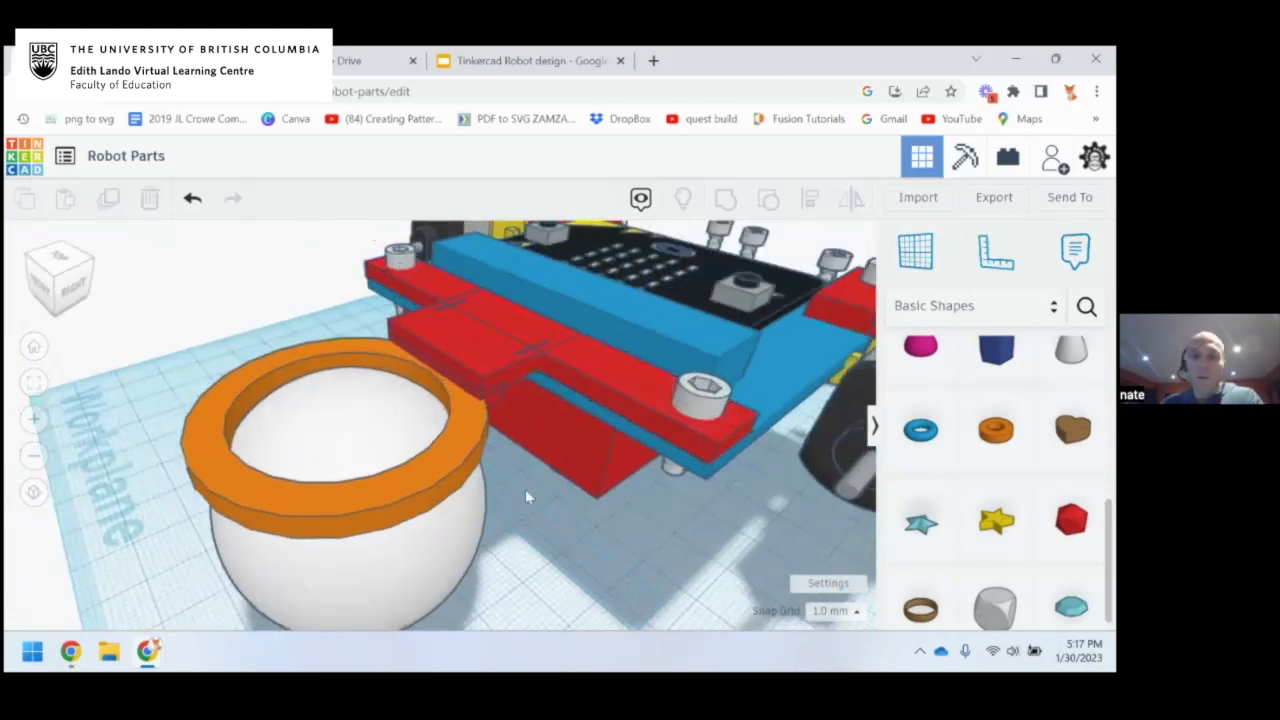
Group the red bar, the central tab, the connecting block and the orange ring into one part
click(601, 379)
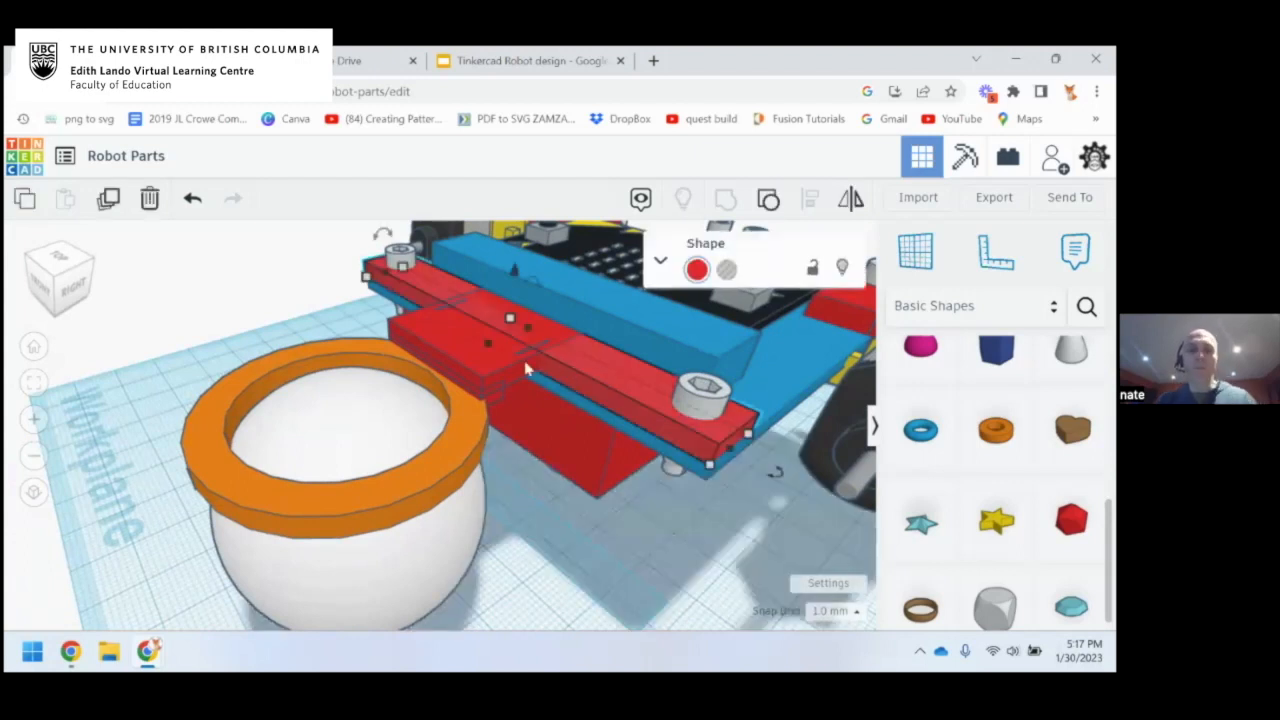
shift+click(489, 373)
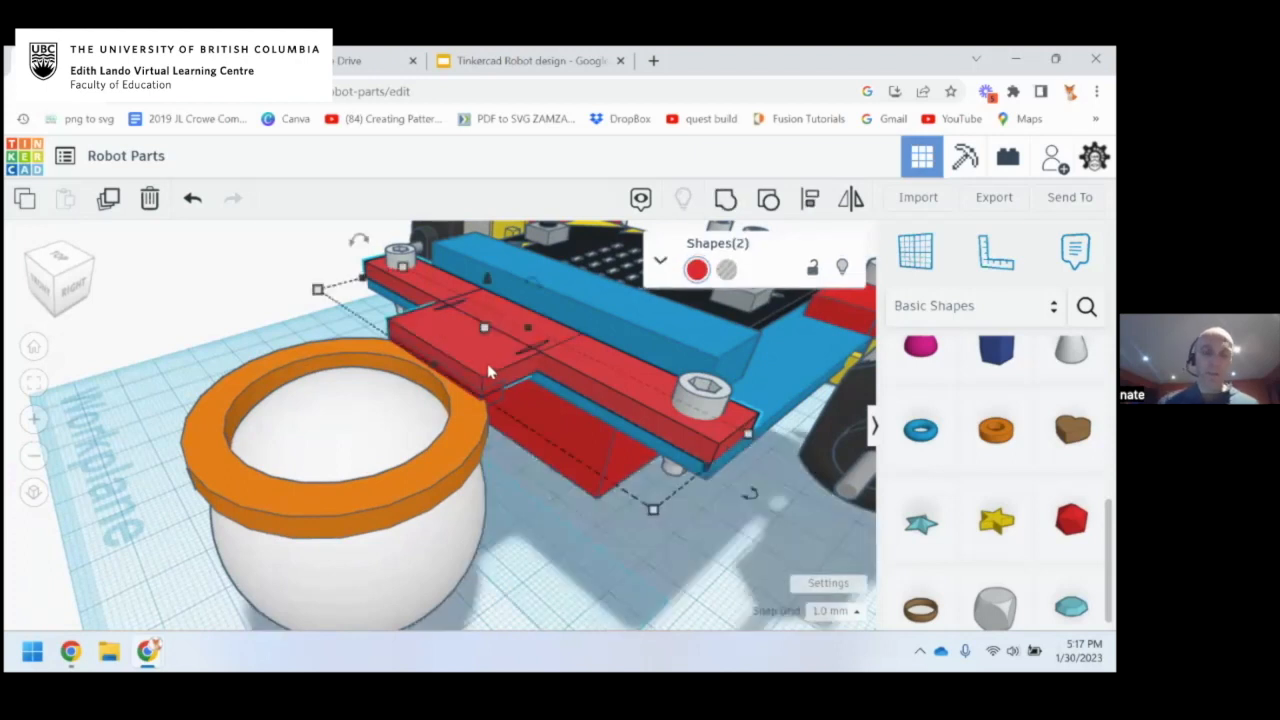
scroll(494, 421, up, 2)
shift+click(495, 400)
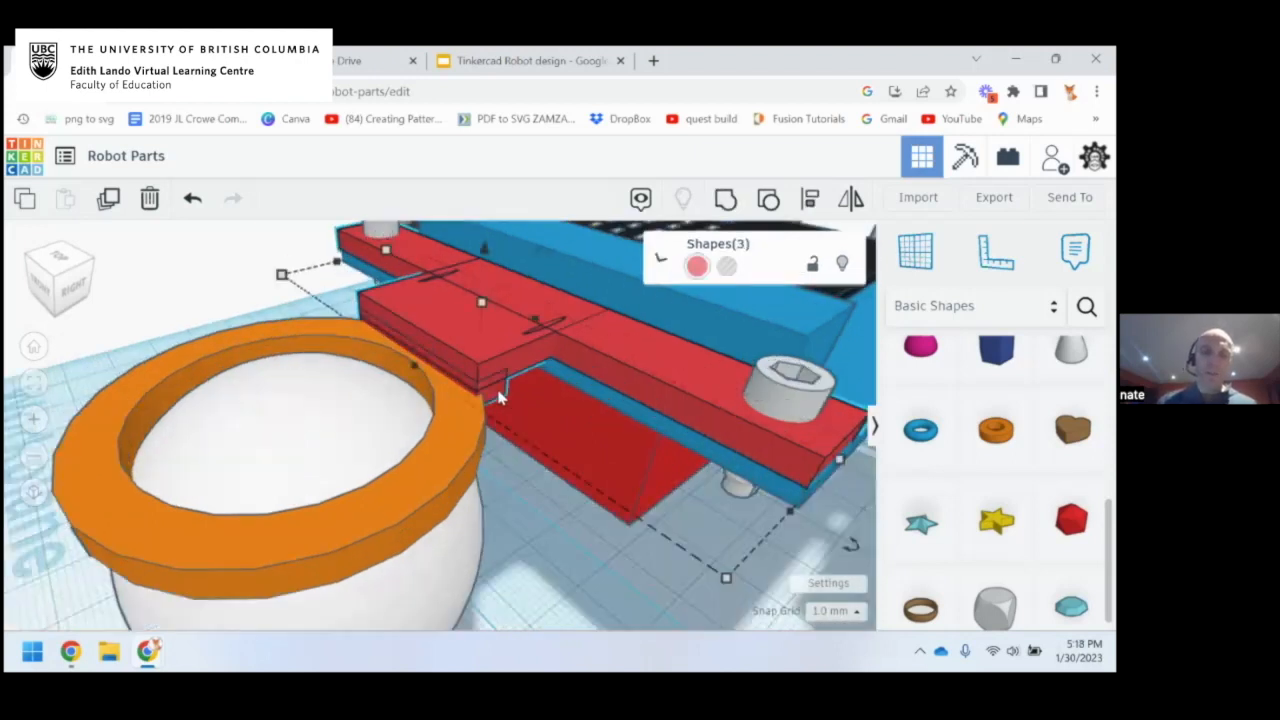
shift+click(451, 461)
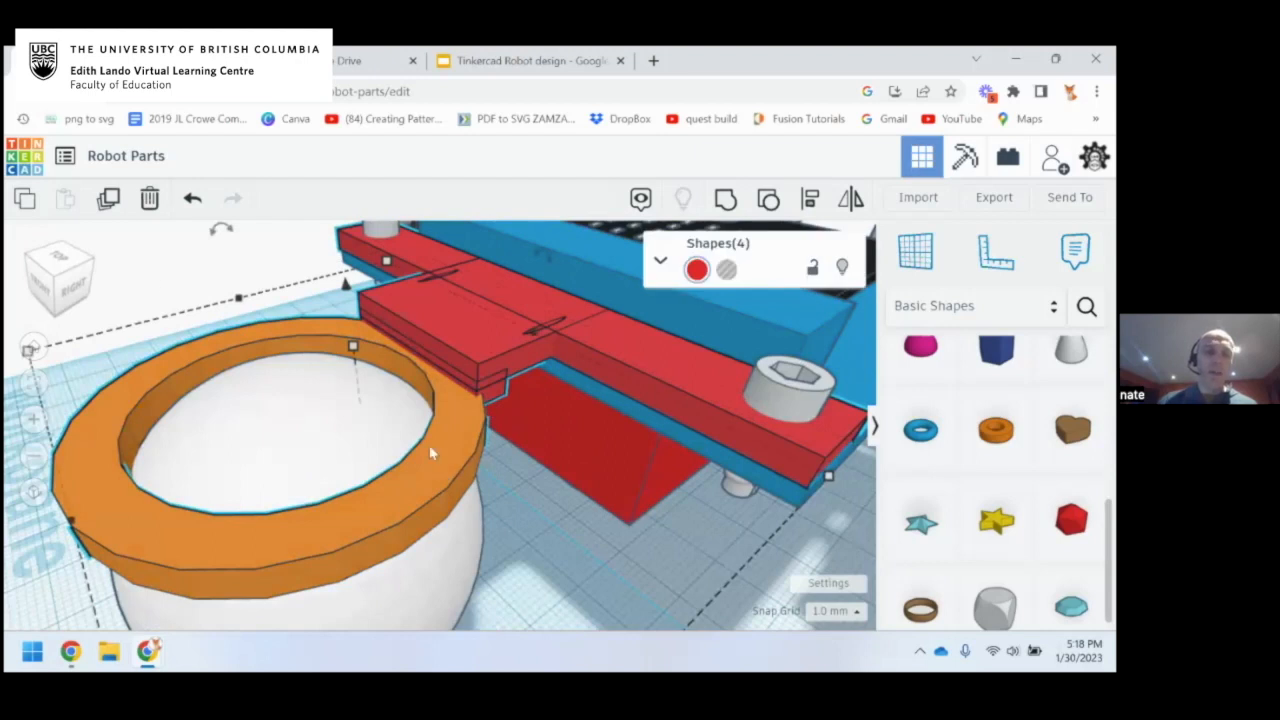
scroll(430, 453, down, 4)
right_drag(525, 489, 690, 468)
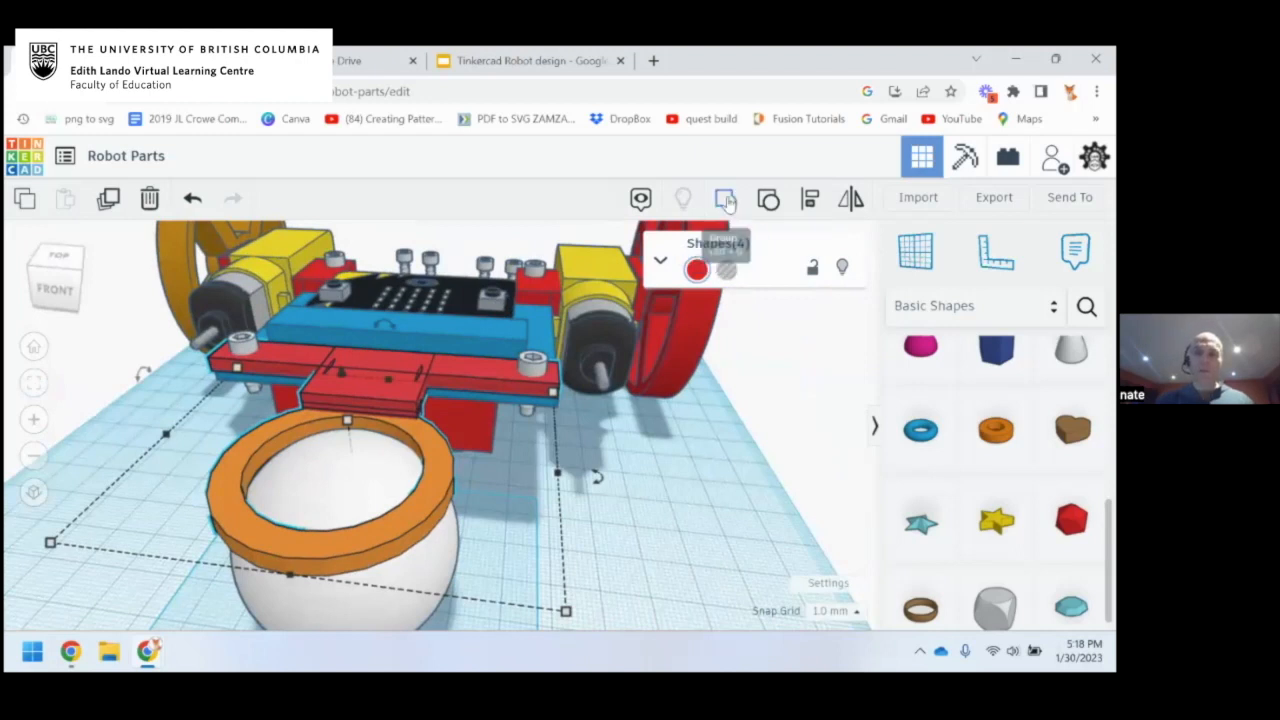
click(726, 200)
click(563, 511)
Pull the grouped front attachment away from the robot to view it on its own, and undo the move
right_drag(563, 511, 329, 434)
click(323, 432)
drag(323, 432, 617, 417)
right_drag(510, 490, 573, 493)
scroll(573, 493, down, 1)
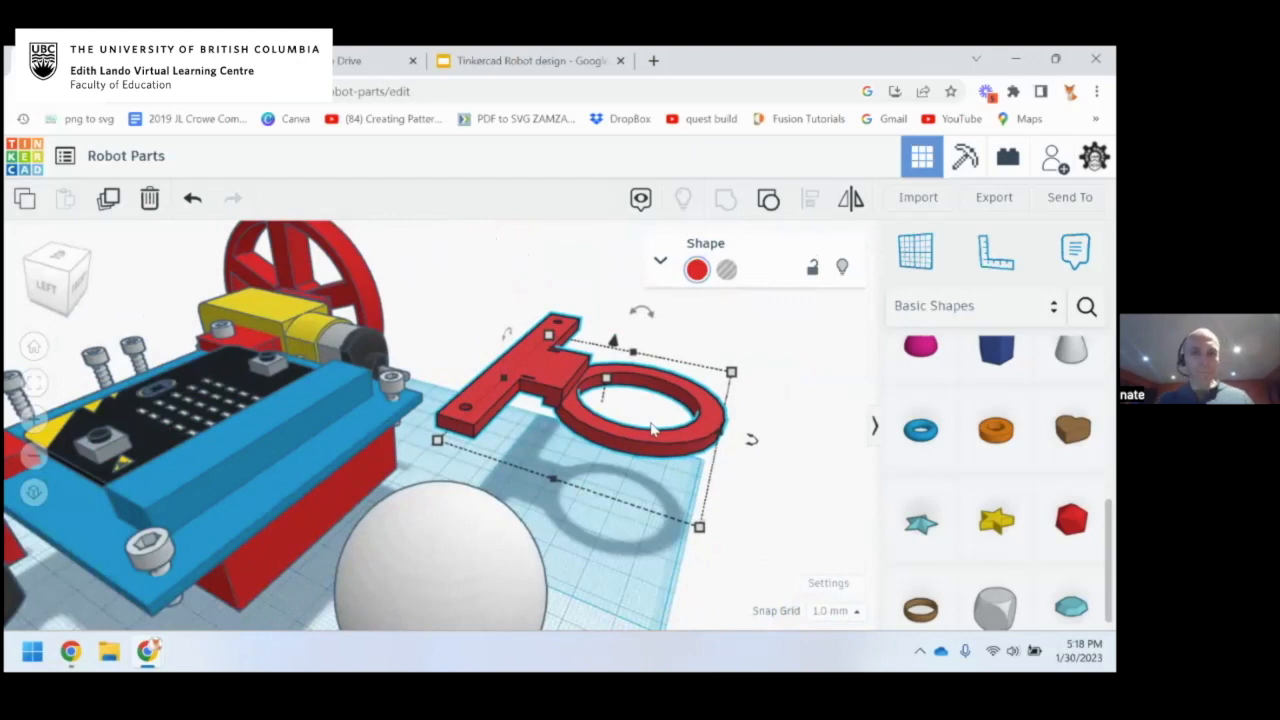
key(ctrl+z)
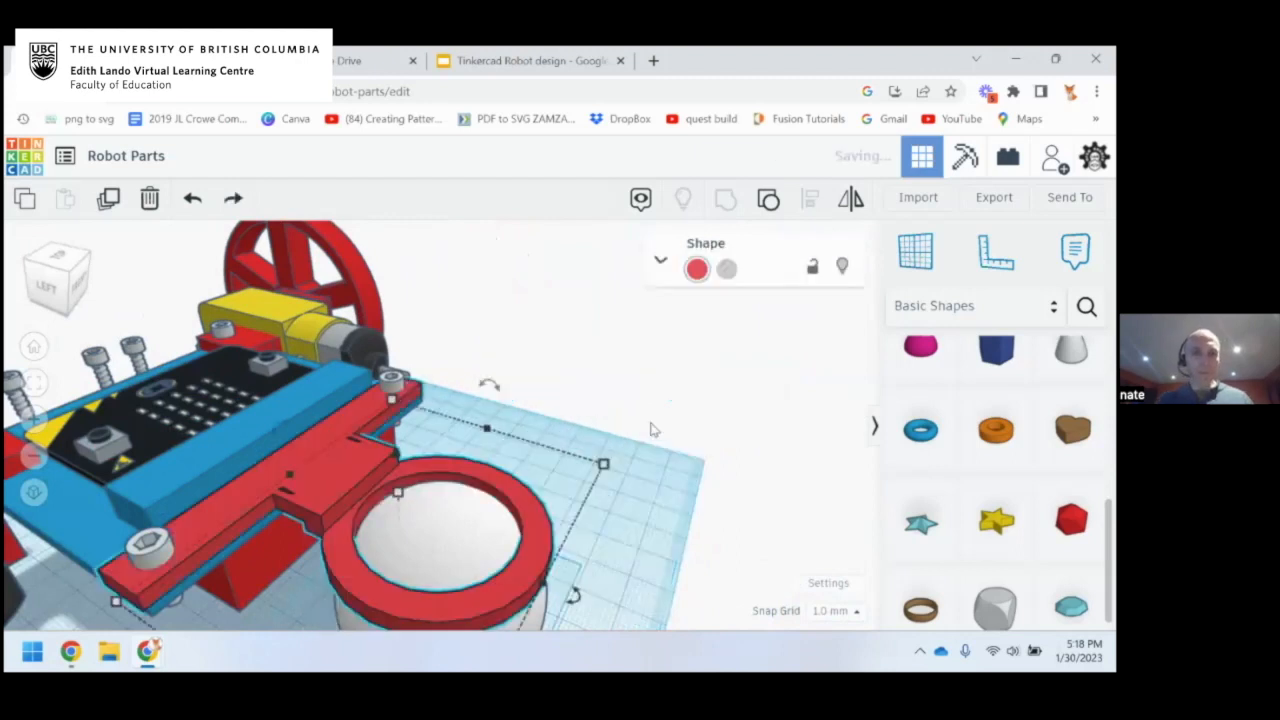
Review the ping pong ball holder slide in the Tinkercad Robot design presentation, and return to the Robot Parts design
right_drag(614, 451, 514, 229)
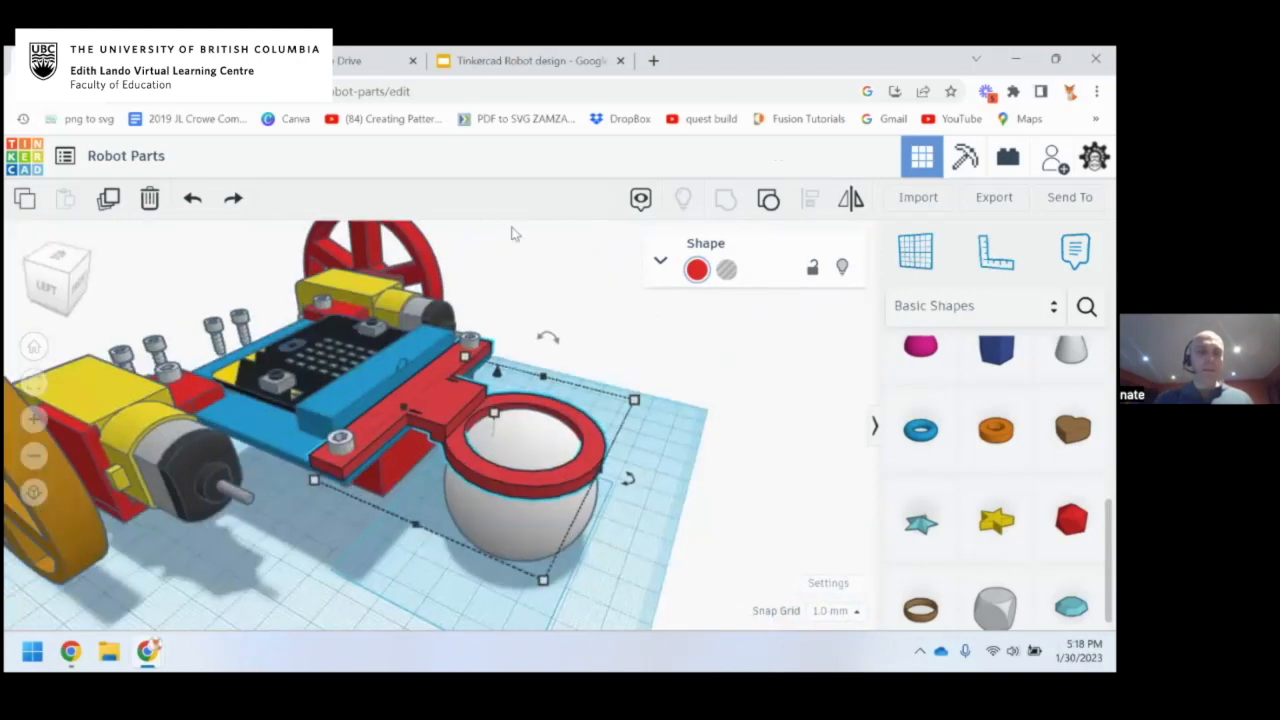
click(540, 62)
scroll(195, 365, down, 1)
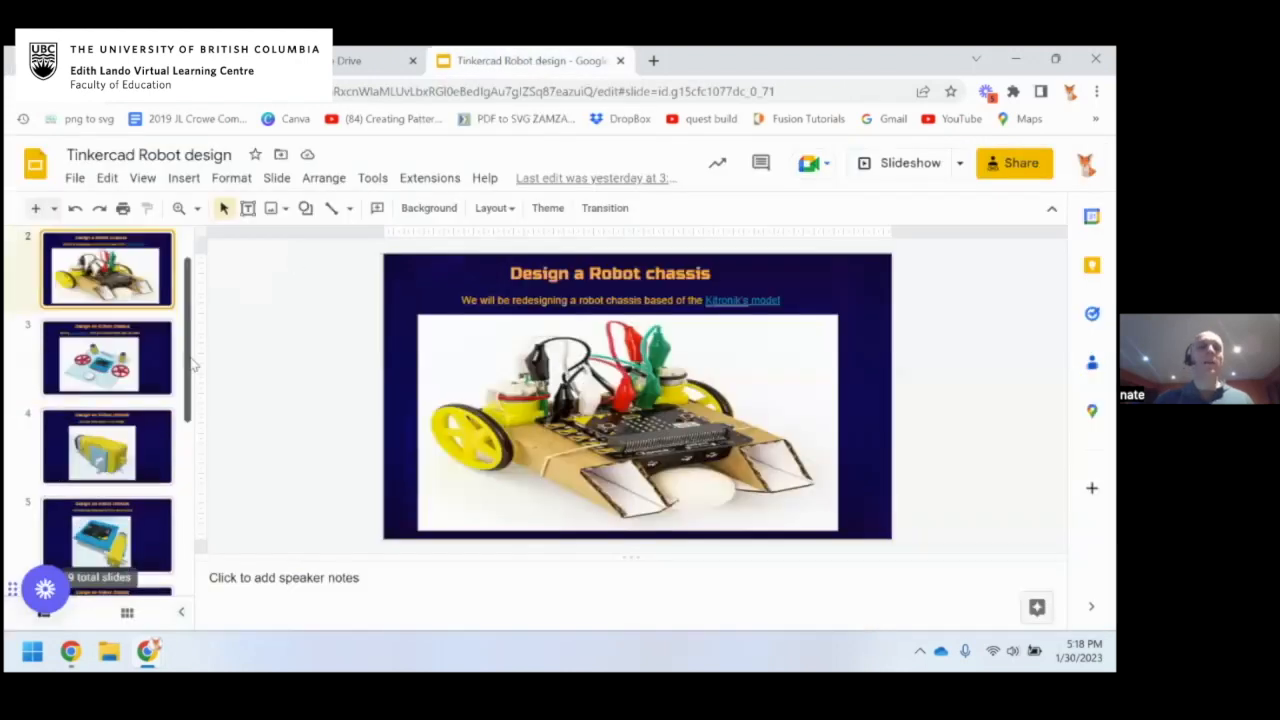
scroll(195, 365, down, 5)
click(118, 550)
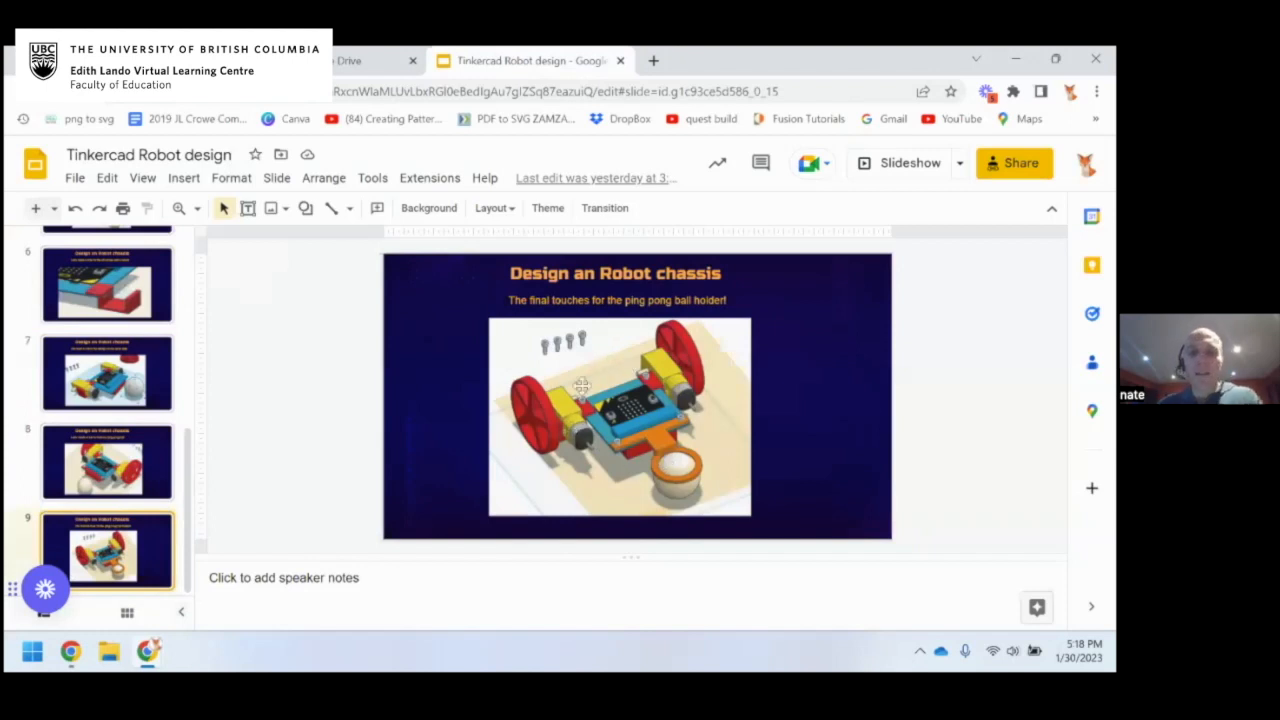
click(170, 61)
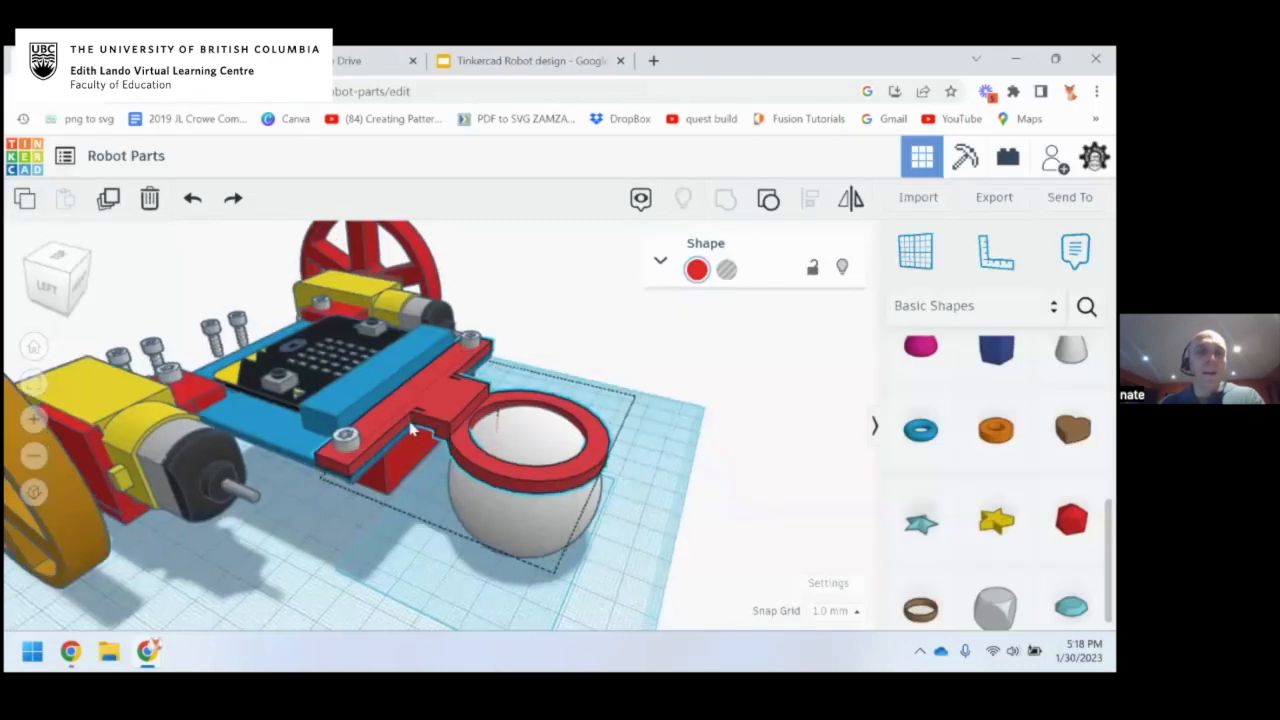
Inspect the grouped front attachment against the chassis from several angles, and look through the Basic Shapes library
right_drag(414, 428, 449, 345)
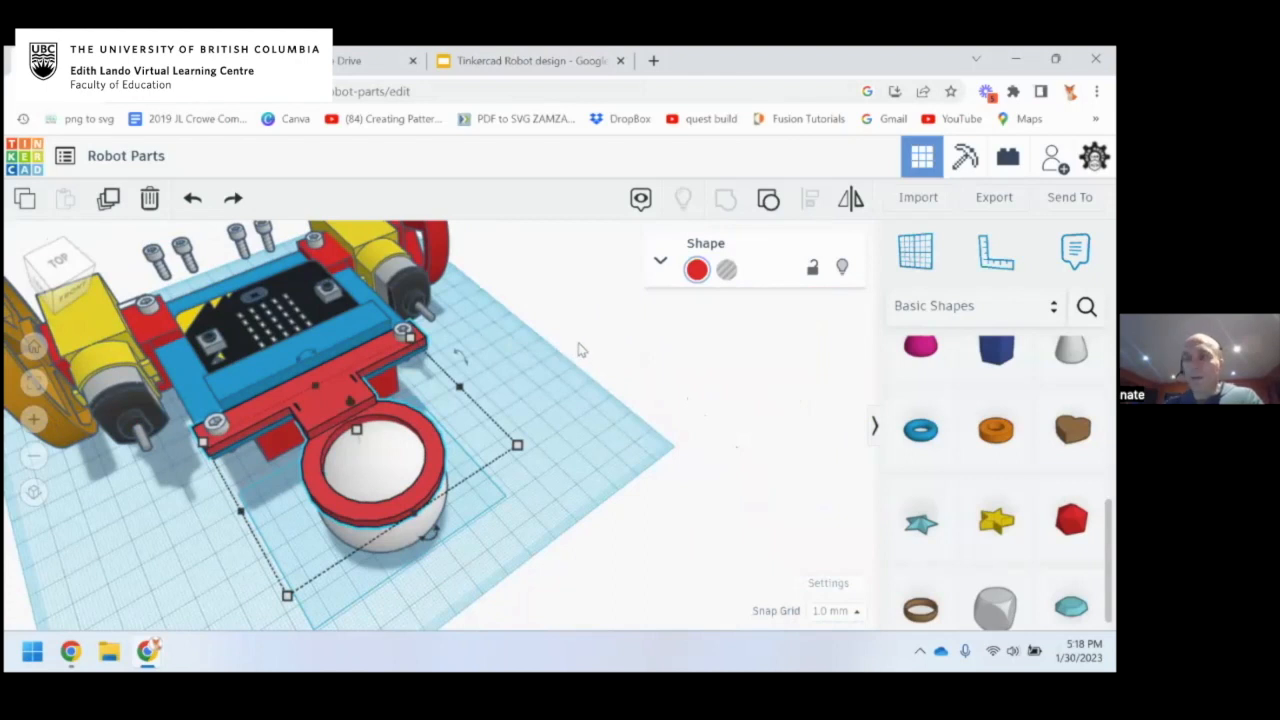
right_drag(534, 380, 506, 365)
click(290, 362)
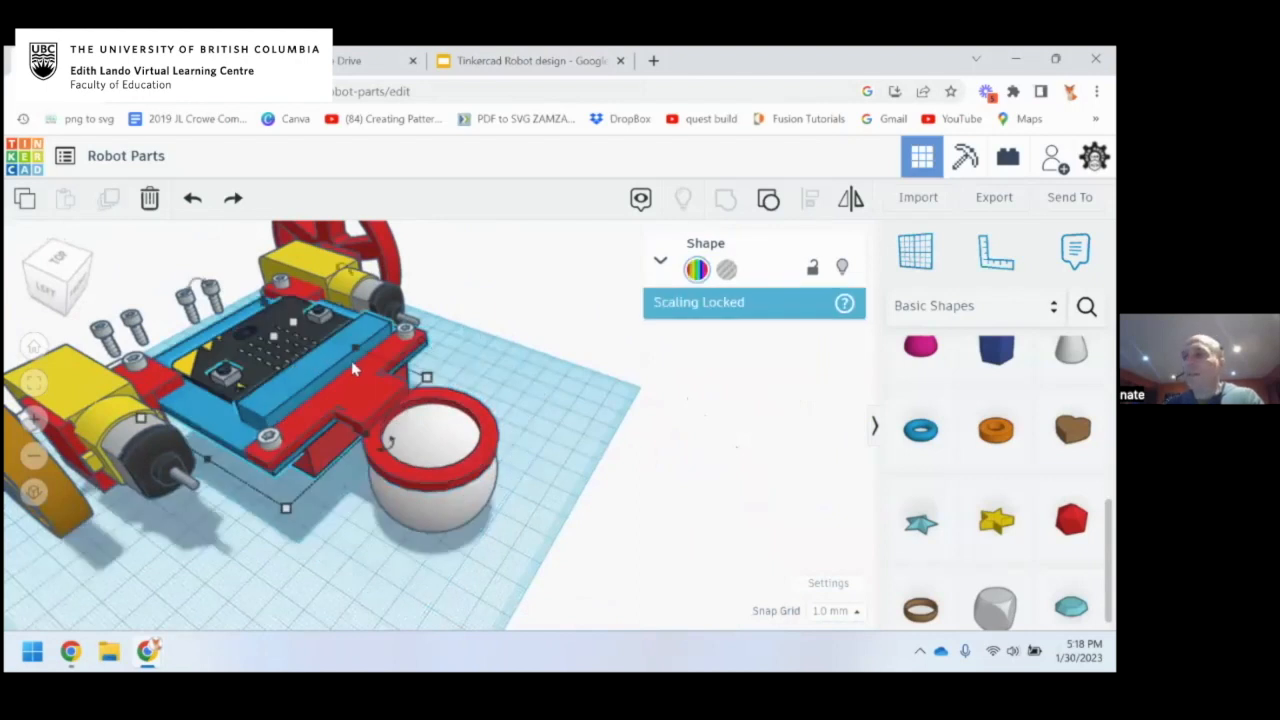
click(481, 357)
right_drag(534, 363, 757, 354)
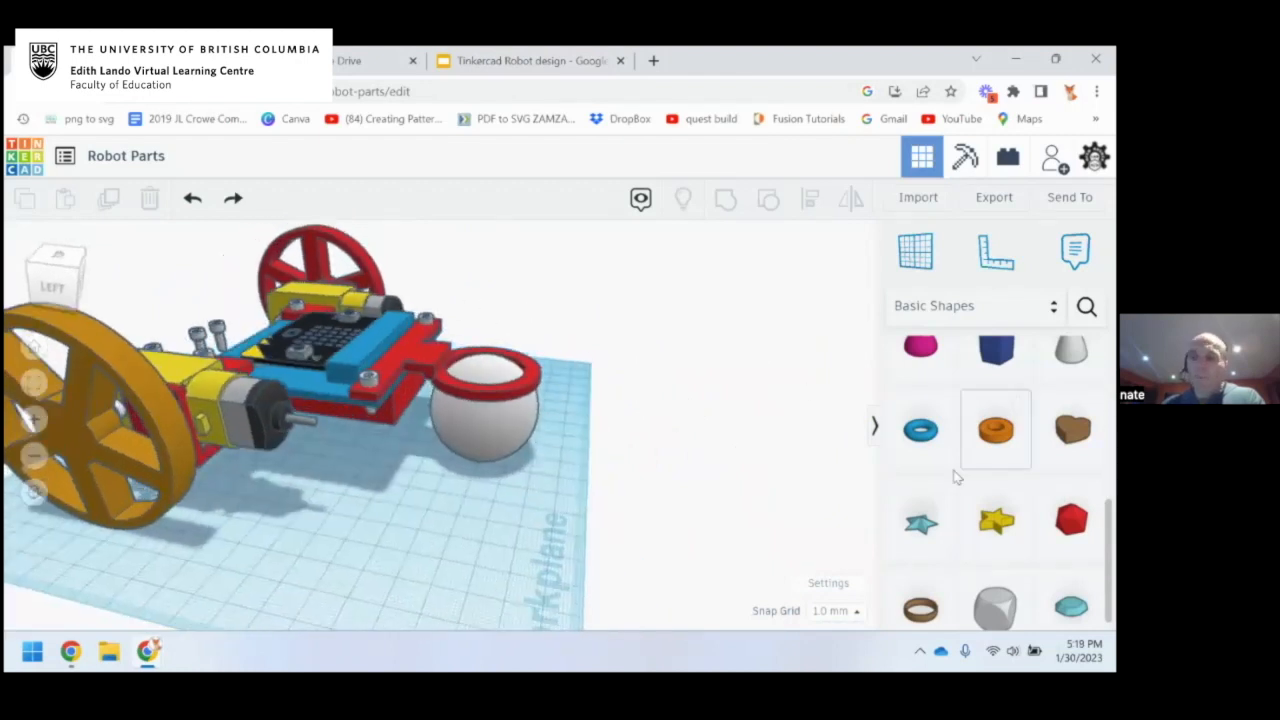
scroll(955, 478, up, 3)
scroll(955, 478, up, 2)
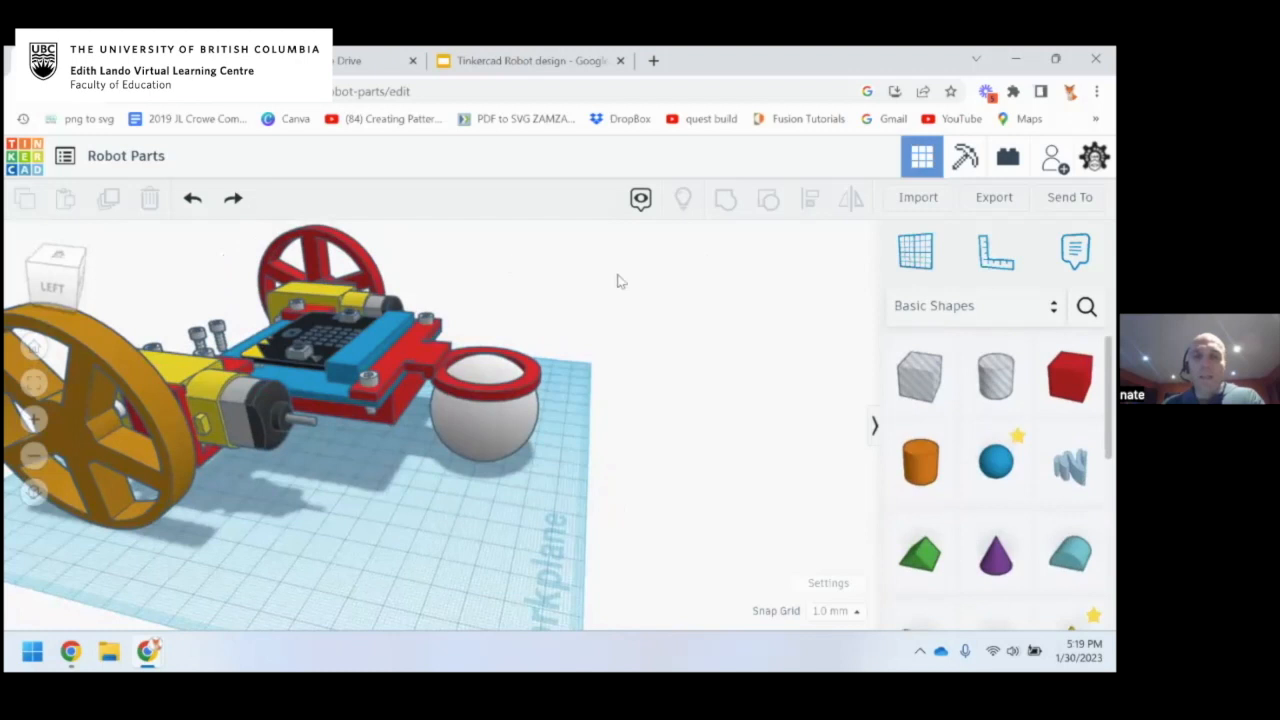
Examine up close how the red tab meets the chassis bar, the ball ring and the nearby motor mount
right_drag(619, 281, 581, 349)
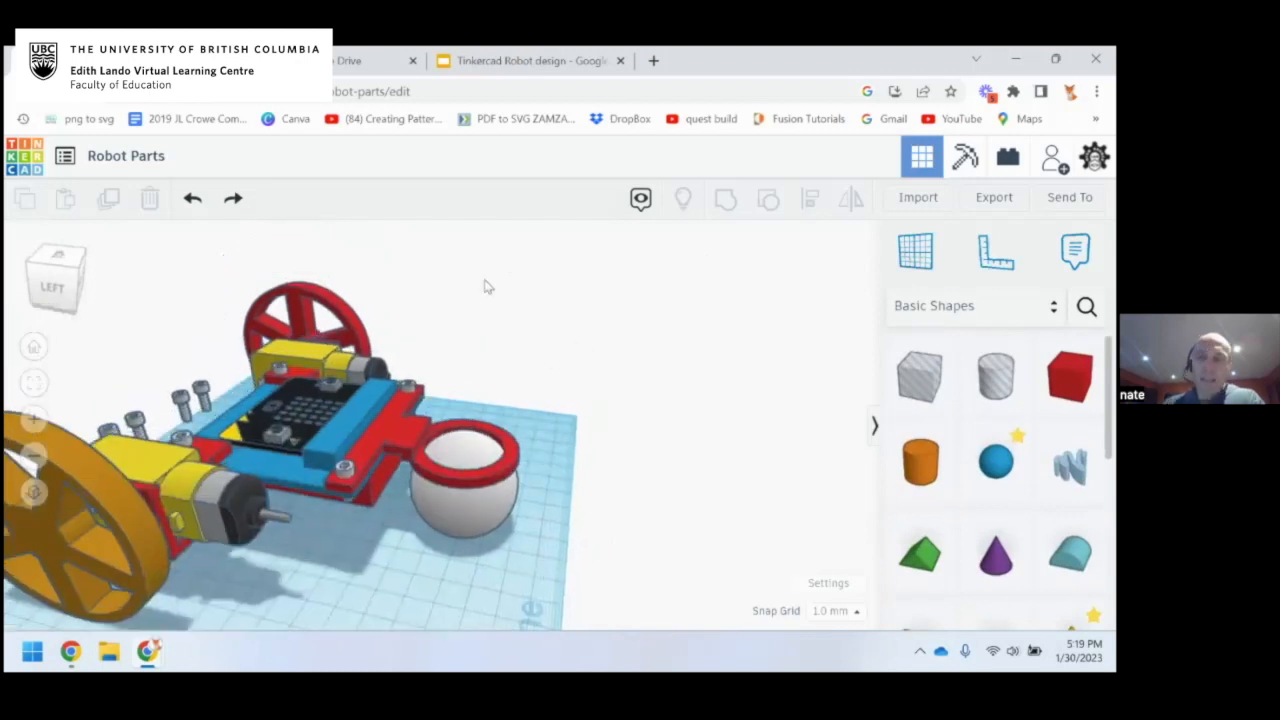
right_drag(502, 297, 557, 325)
scroll(379, 449, up, 3)
scroll(379, 449, up, 4)
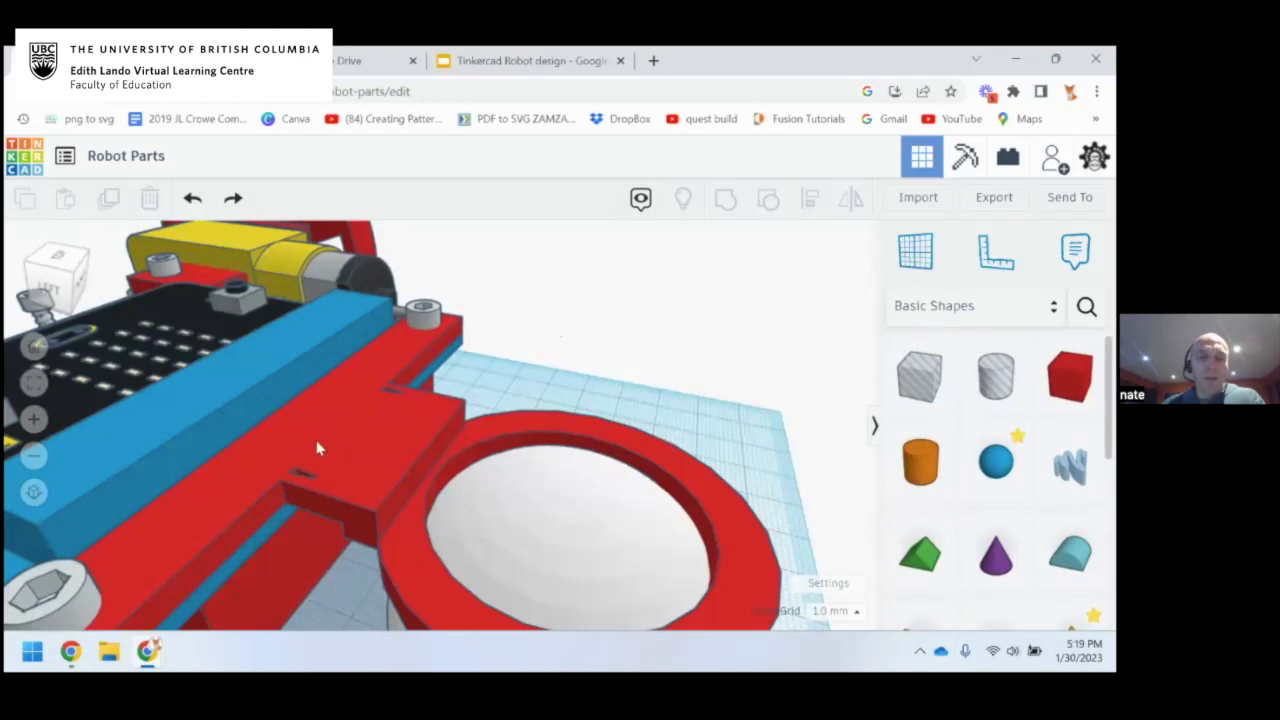
scroll(363, 400, down, 2)
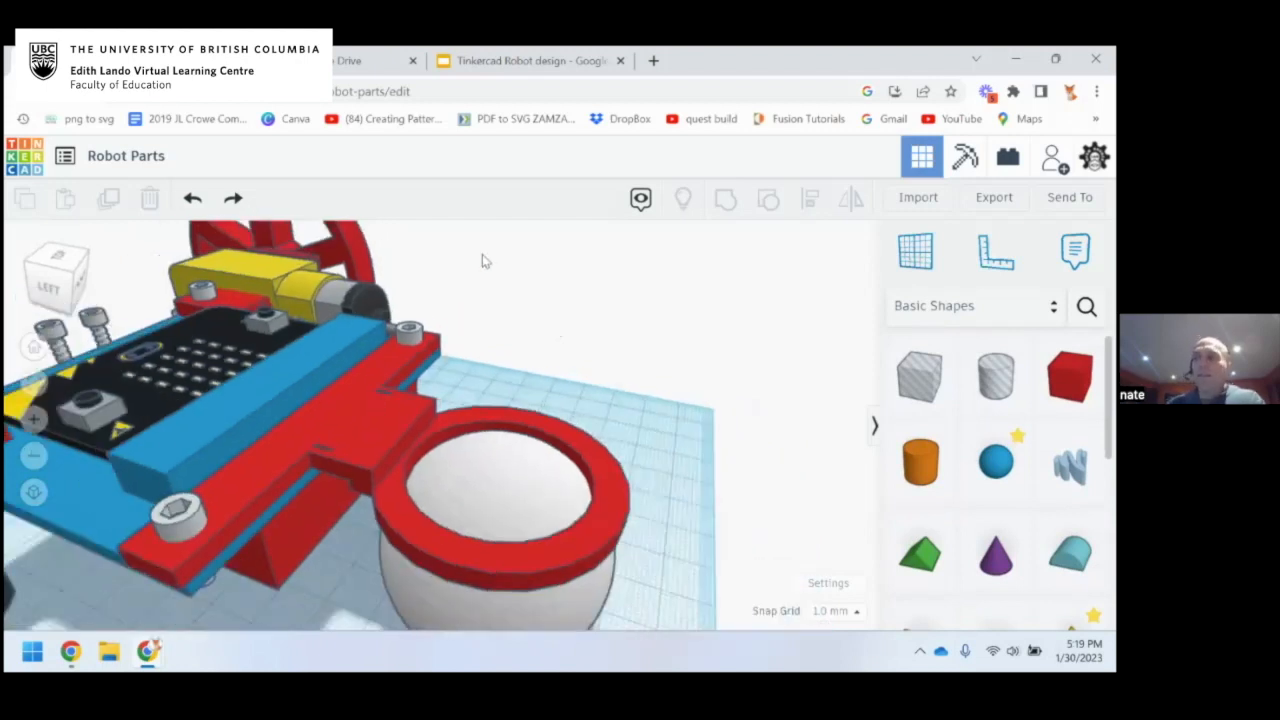
click(390, 425)
scroll(375, 400, down, 2)
click(305, 309)
click(282, 322)
right_drag(565, 409, 360, 399)
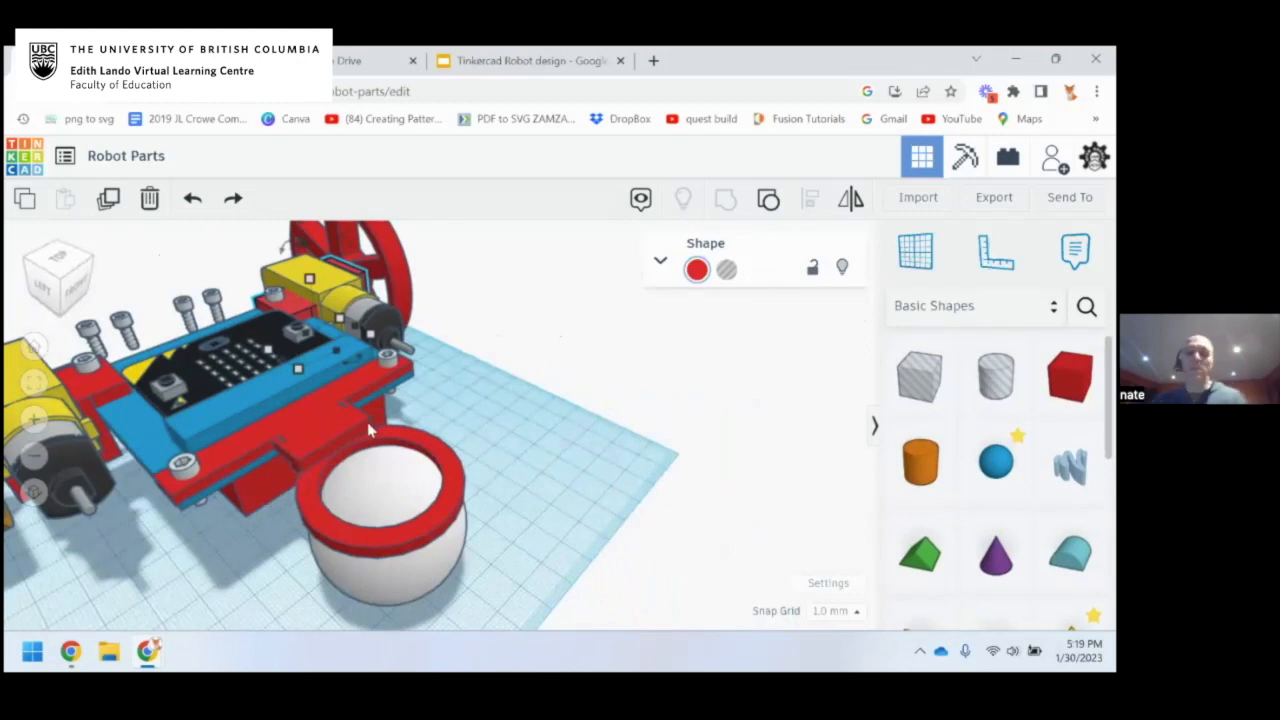
right_drag(353, 428, 610, 398)
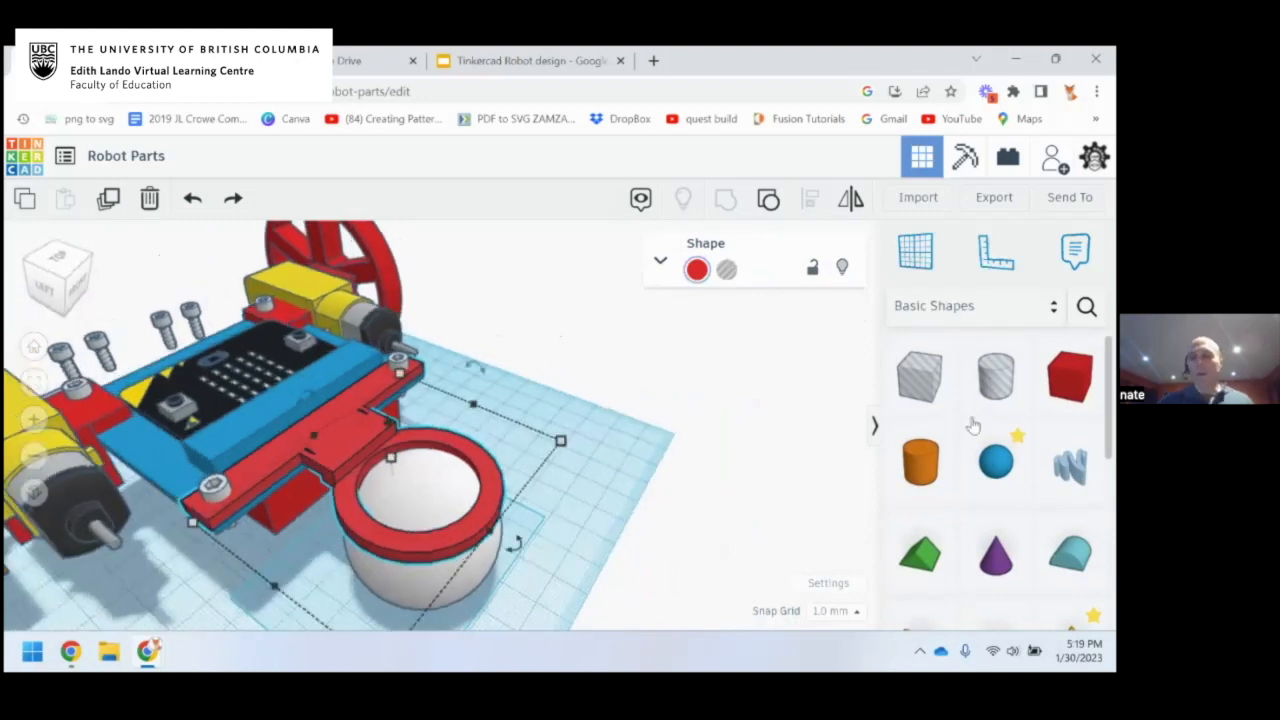
Add a cone beside the ball ring, undo a trial stretch of it, and move it clear of the robot
drag(1001, 568, 516, 466)
right_drag(574, 437, 617, 422)
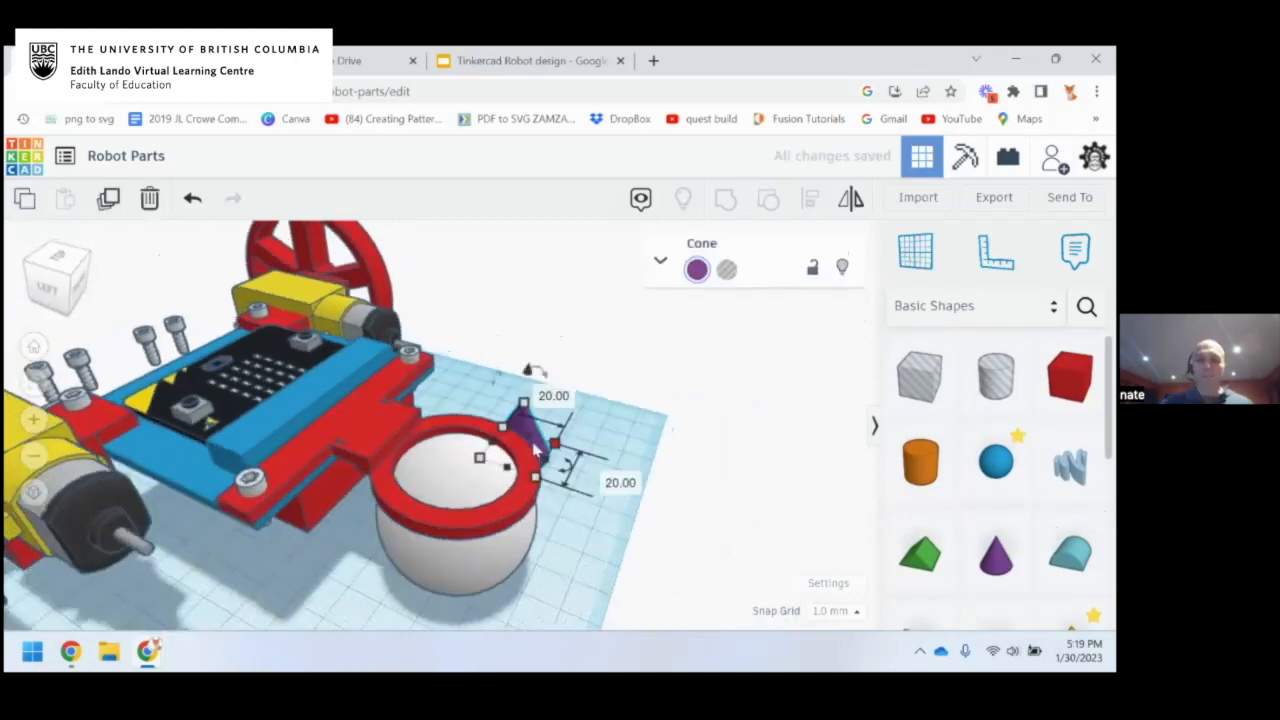
drag(529, 433, 658, 413)
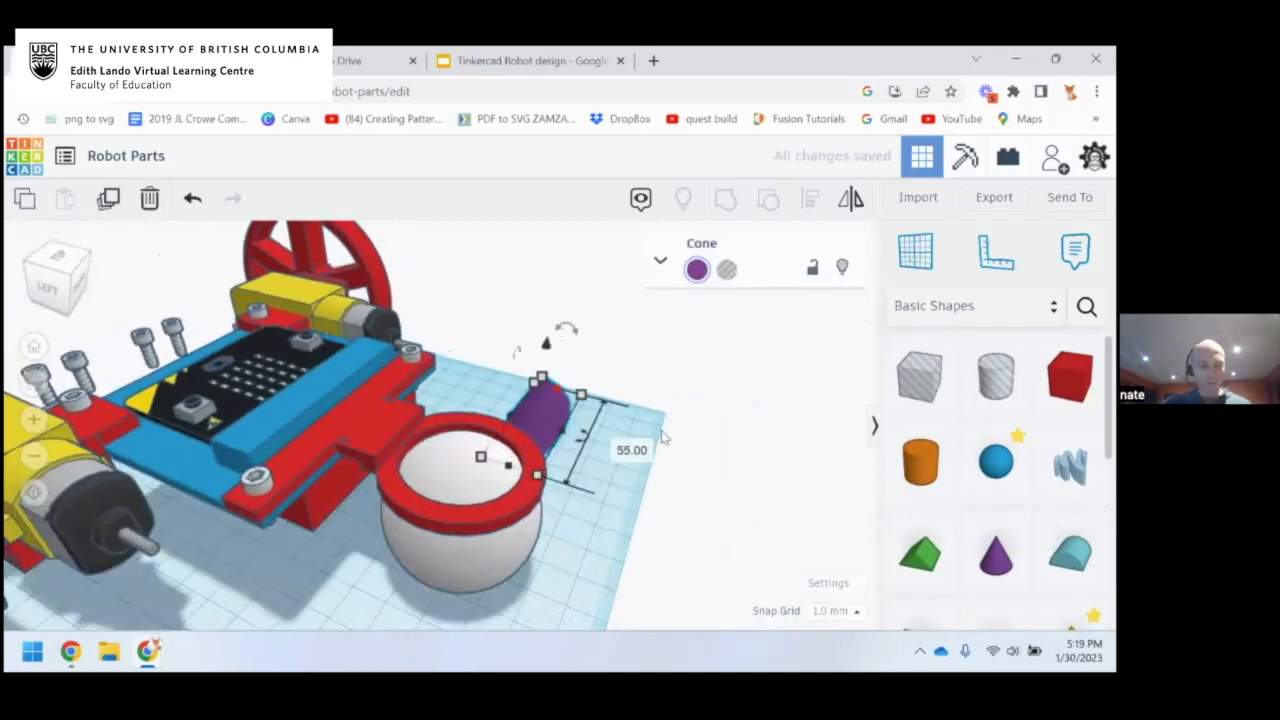
key(ctrl+z)
right_drag(706, 428, 466, 505)
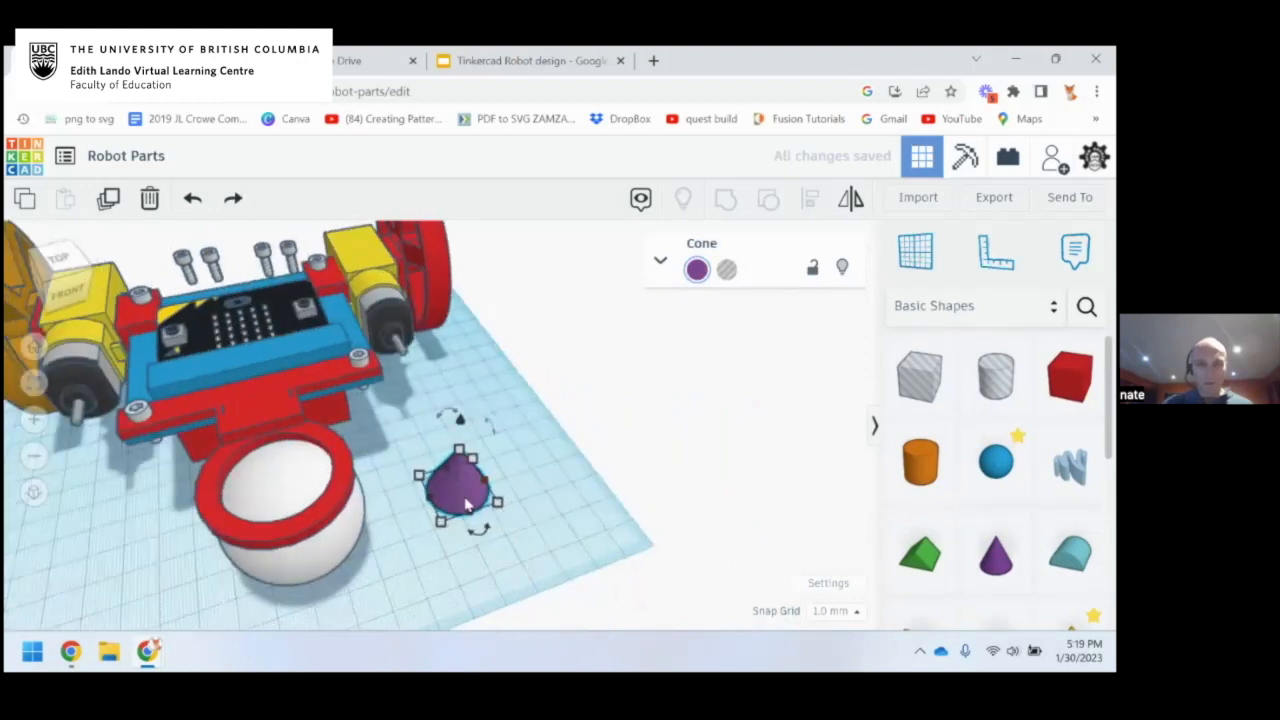
drag(466, 505, 543, 488)
right_drag(562, 438, 638, 408)
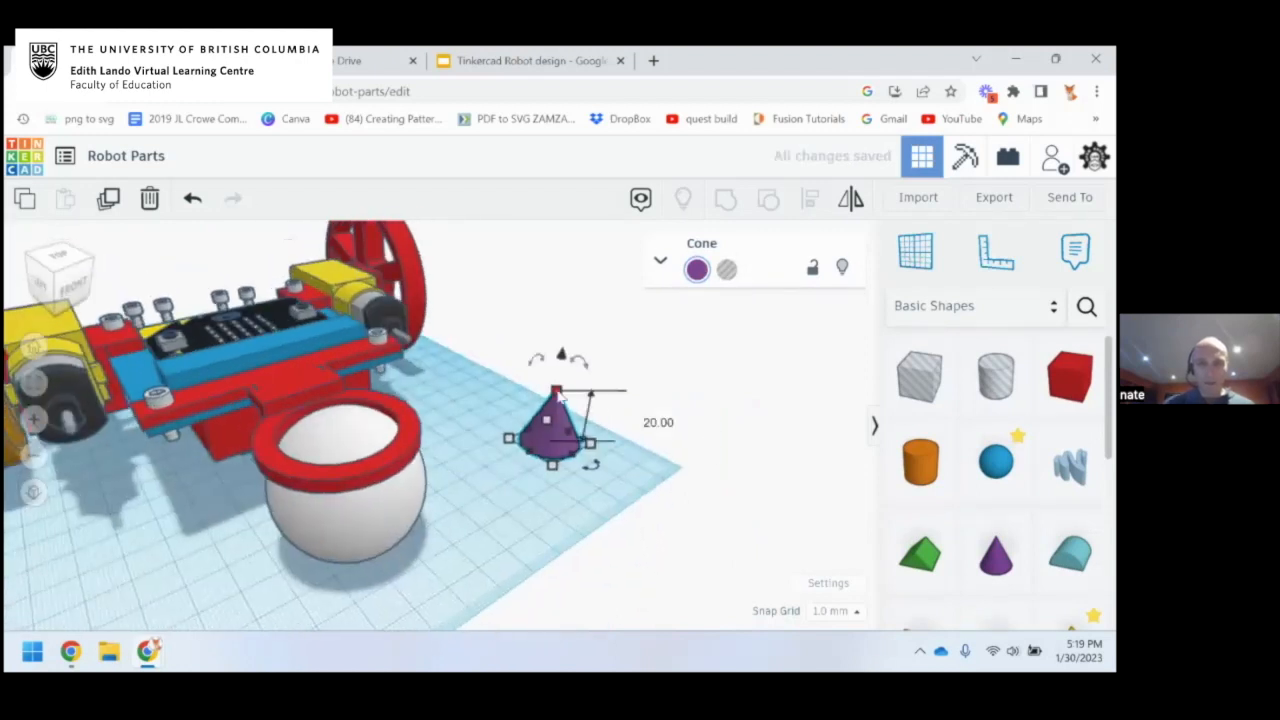
Stretch the cone upward to a height of about 134 mm
drag(558, 391, 571, 188)
scroll(608, 341, up, 2)
scroll(668, 365, down, 4)
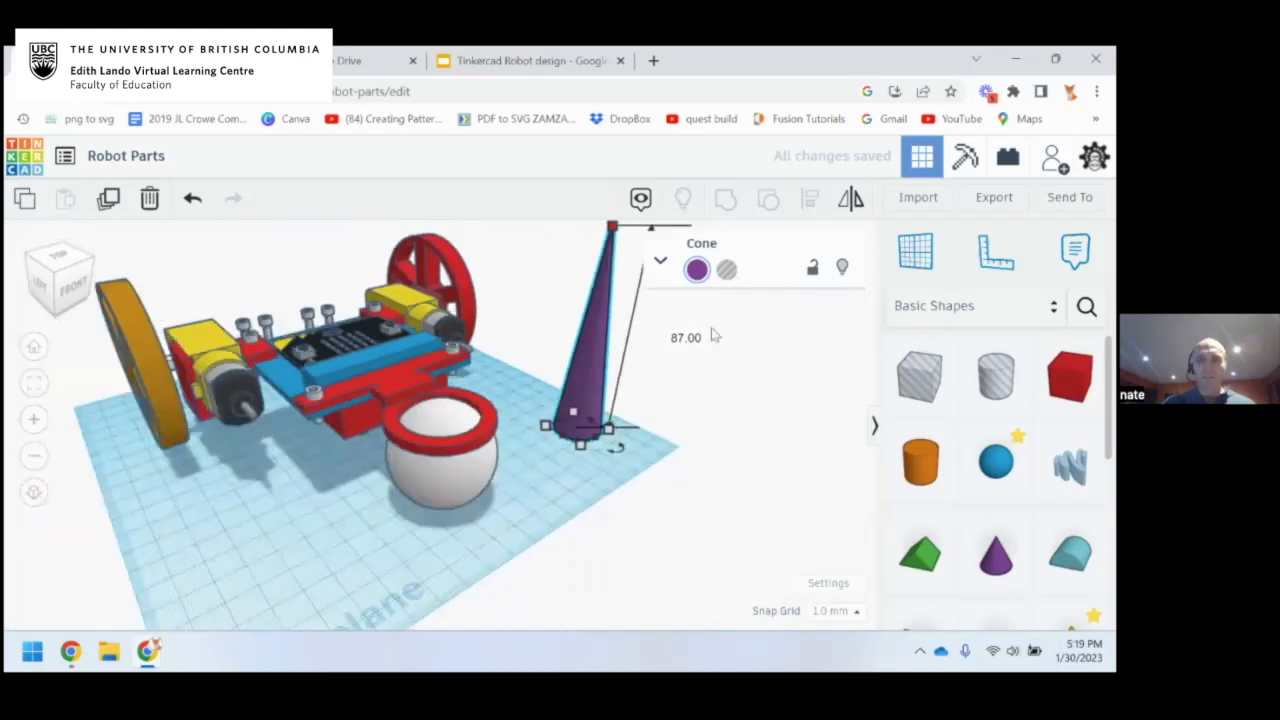
middle_drag(712, 335, 645, 441)
drag(536, 362, 554, 221)
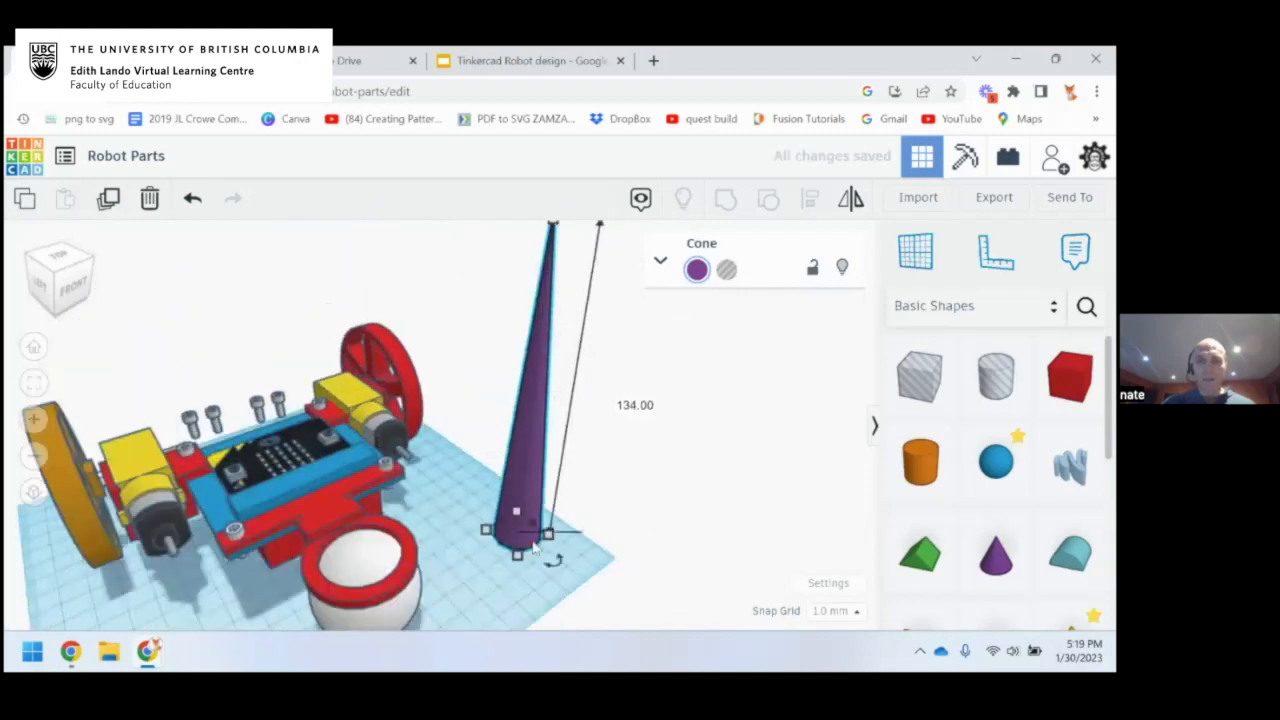
Narrow the cone's base and shorten the cone to about 107 mm, making a thin spike
drag(548, 538, 497, 534)
middle_drag(537, 373, 513, 435)
drag(485, 308, 476, 387)
Tip the spike over to lie horizontally along the robot's length, raise it about 50 mm, and shift it sideways
right_drag(455, 490, 578, 479)
middle_drag(578, 479, 510, 358)
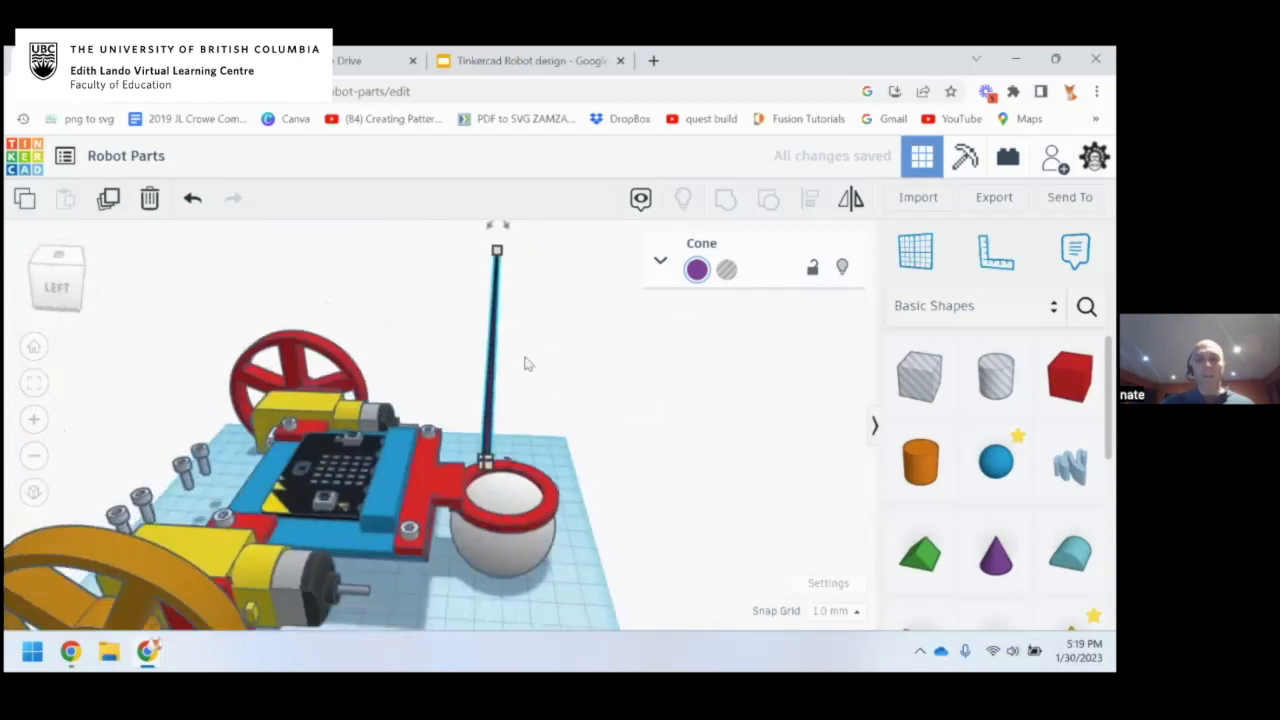
scroll(527, 360, down, 1)
middle_drag(538, 295, 507, 335)
drag(490, 301, 618, 412)
drag(475, 379, 479, 284)
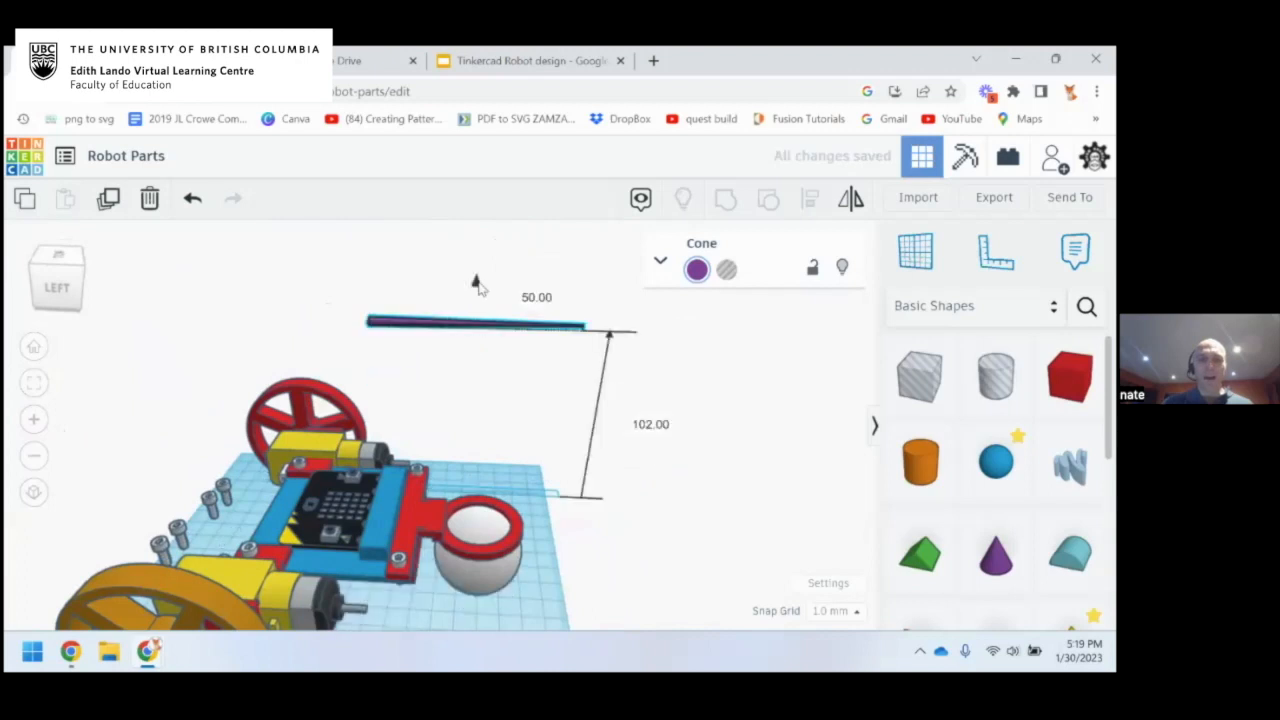
drag(440, 326, 435, 386)
Turn the spike end for end so its wide end faces forward, and position it above the motor beside the red wheel
right_drag(455, 429, 373, 328)
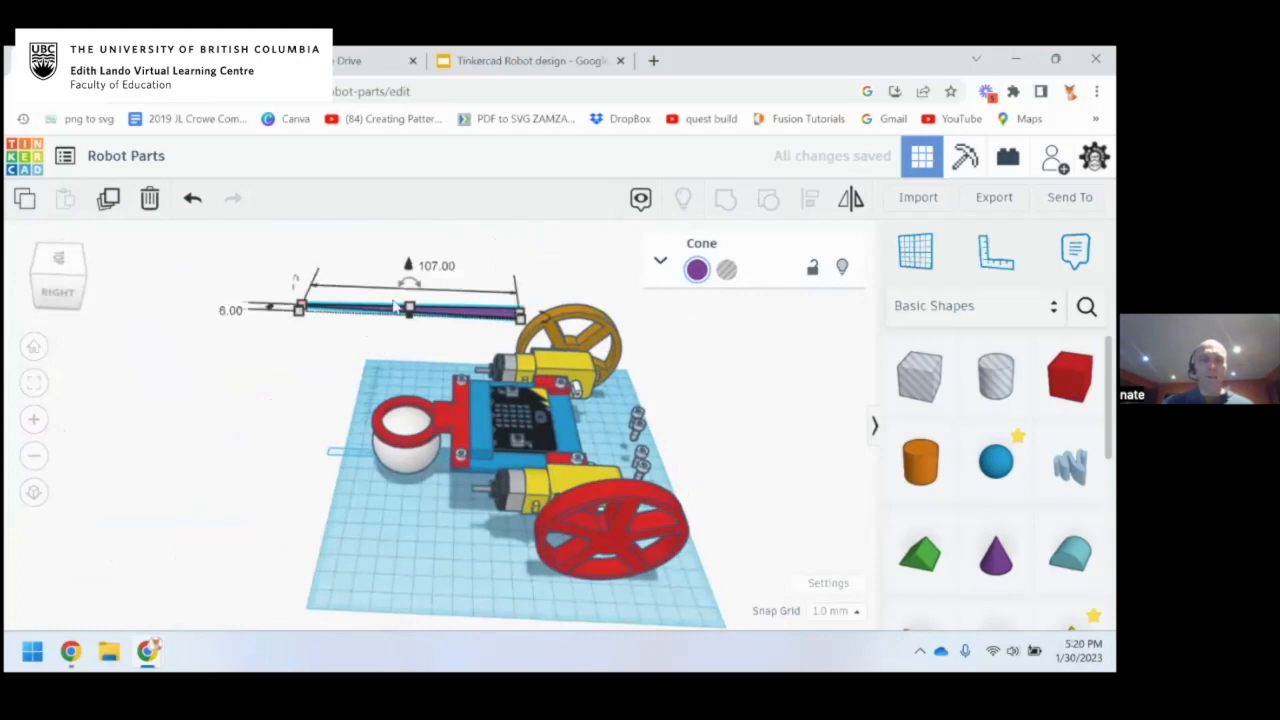
drag(410, 278, 420, 315)
right_drag(380, 466, 400, 416)
drag(410, 389, 472, 368)
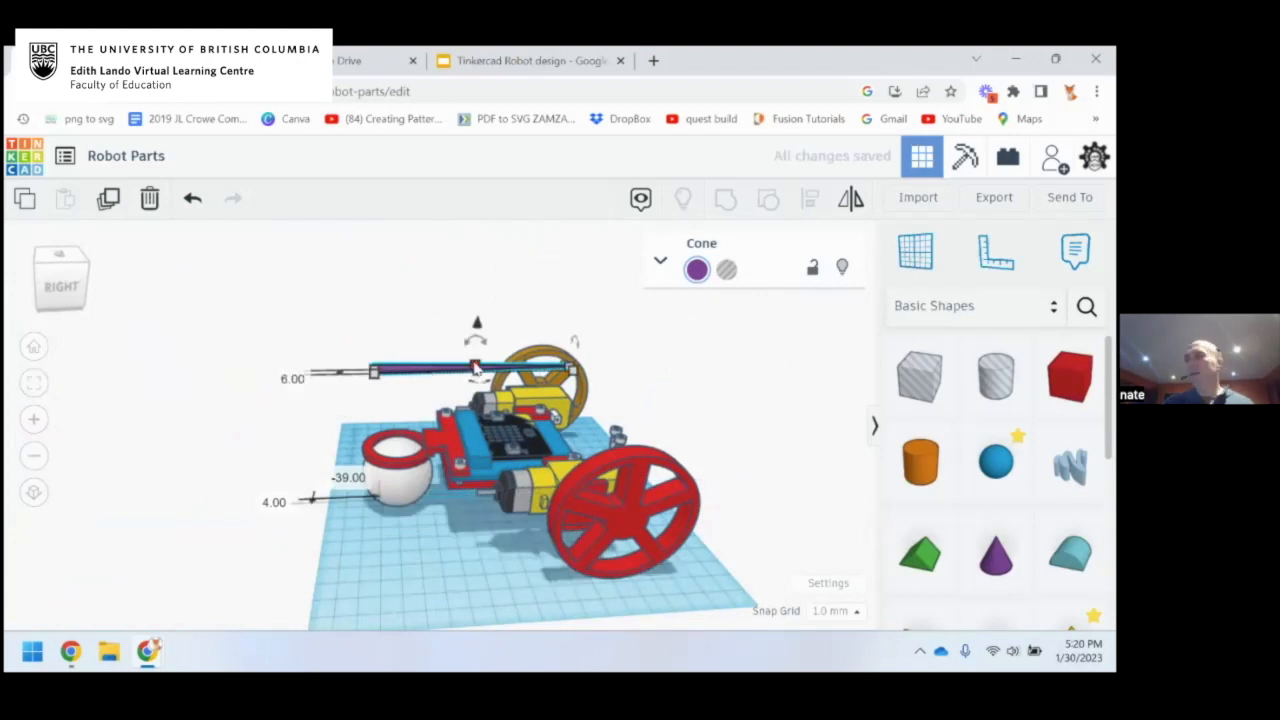
right_drag(485, 372, 516, 432)
right_drag(410, 464, 424, 506)
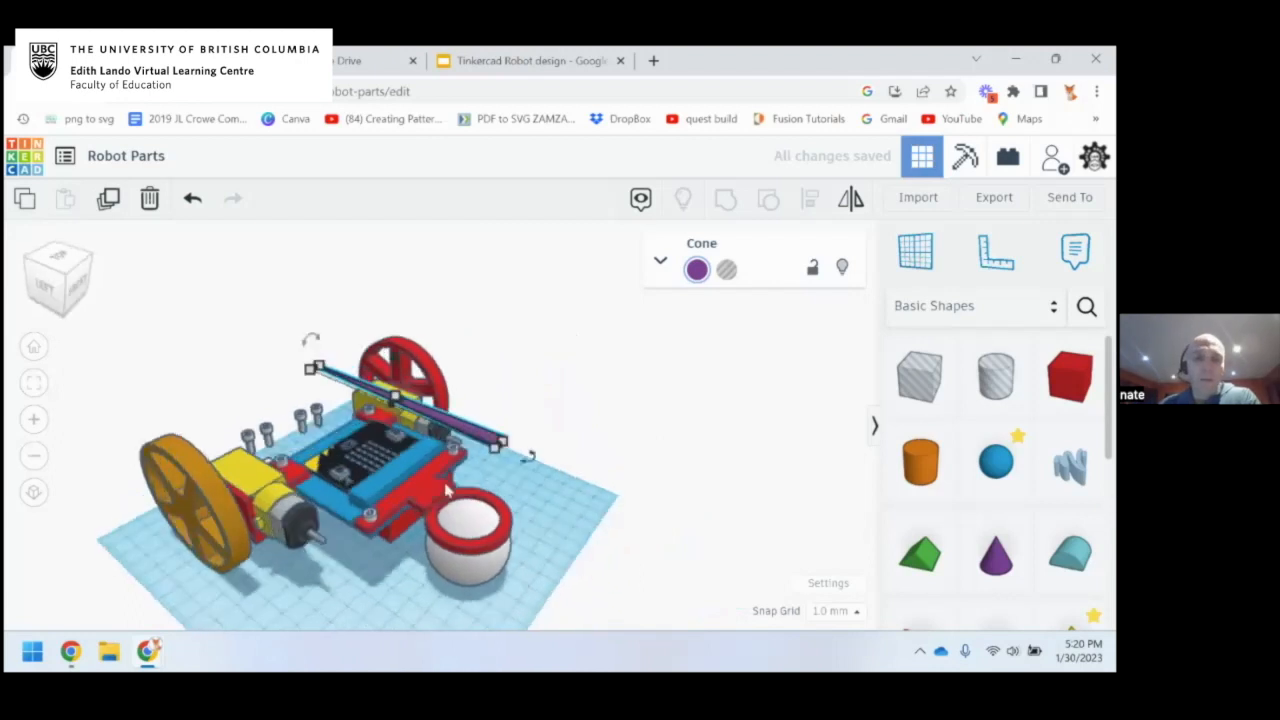
Check the mounting bolts, a spare bolt and the ball-holding attachment by selecting them and viewing the robot from the front
scroll(427, 510, up, 3)
scroll(427, 510, up, 1)
click(361, 528)
click(459, 432)
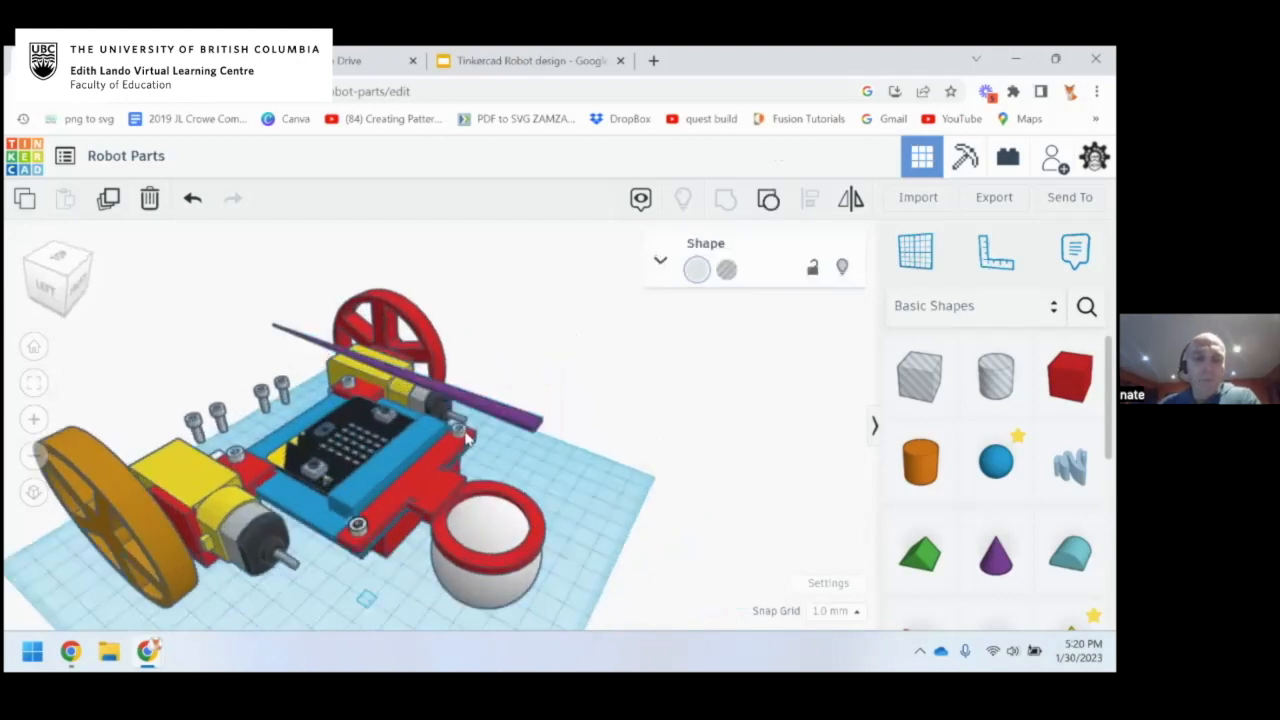
click(262, 392)
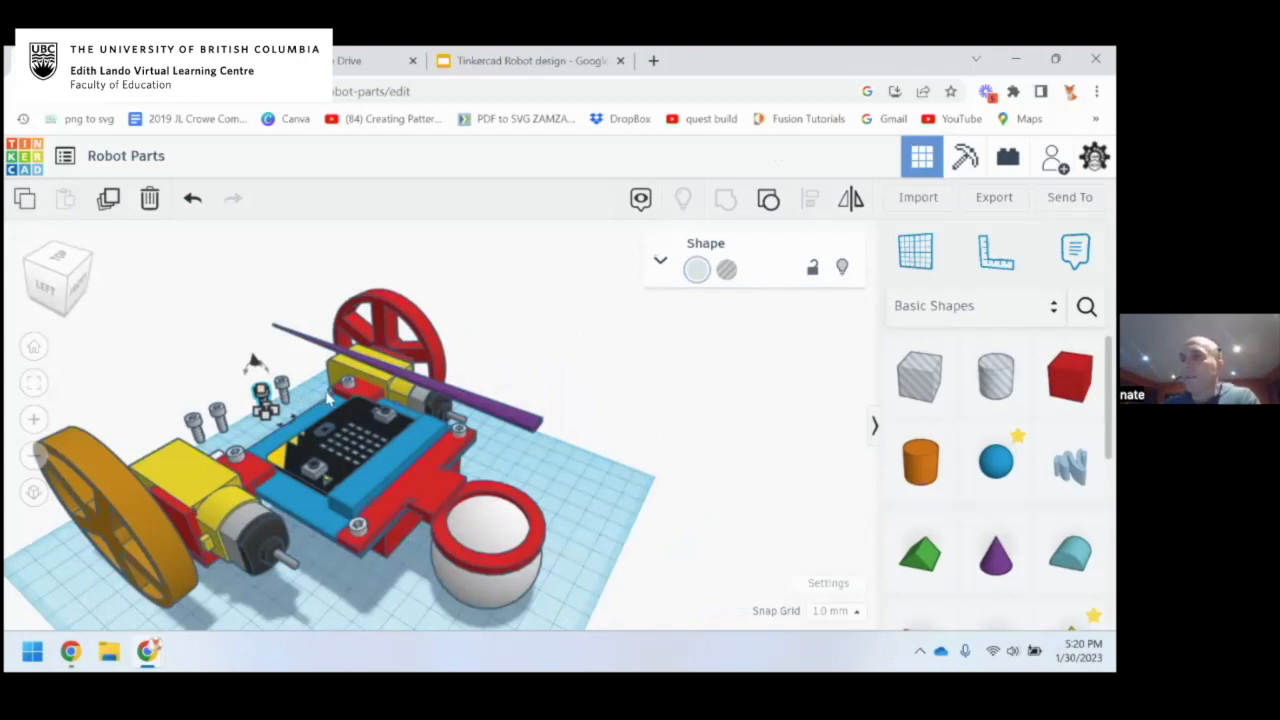
click(435, 509)
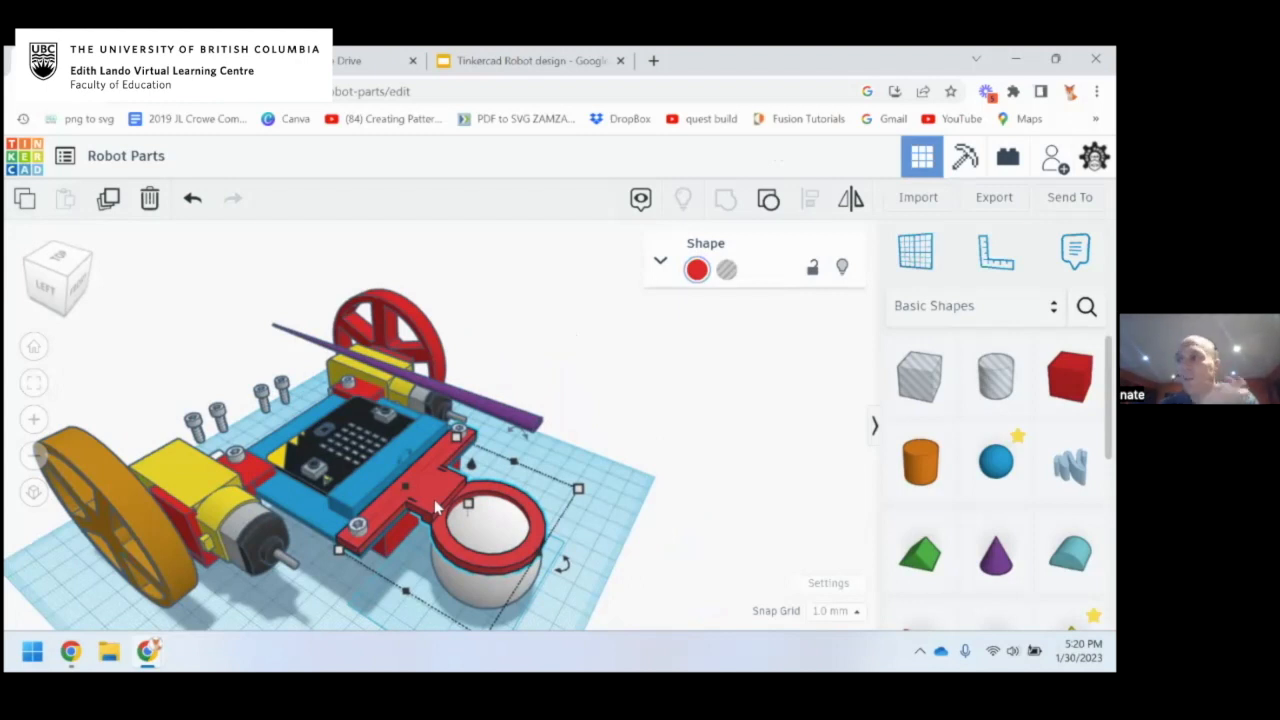
right_drag(460, 507, 590, 418)
click(605, 477)
click(533, 480)
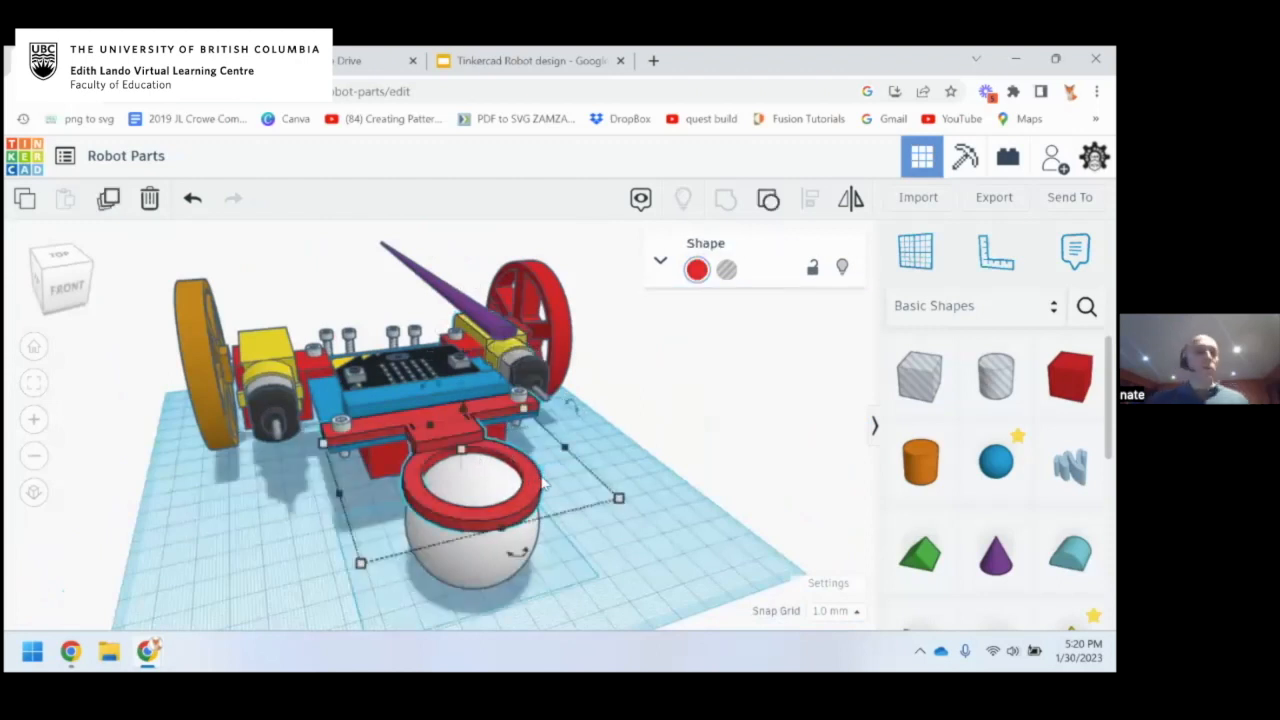
right_drag(314, 249, 372, 300)
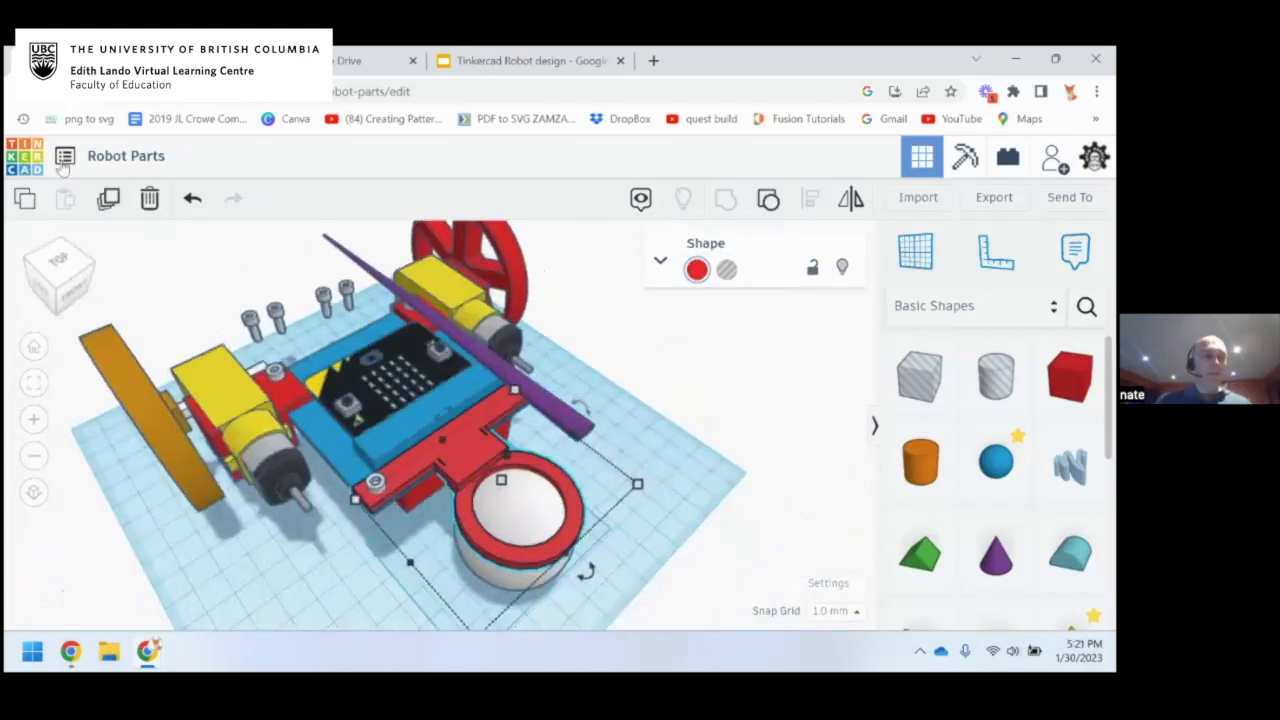
Leave the robot design, browse the collection of own 3D designs, and open the details of Copy of Mars Colony
click(38, 164)
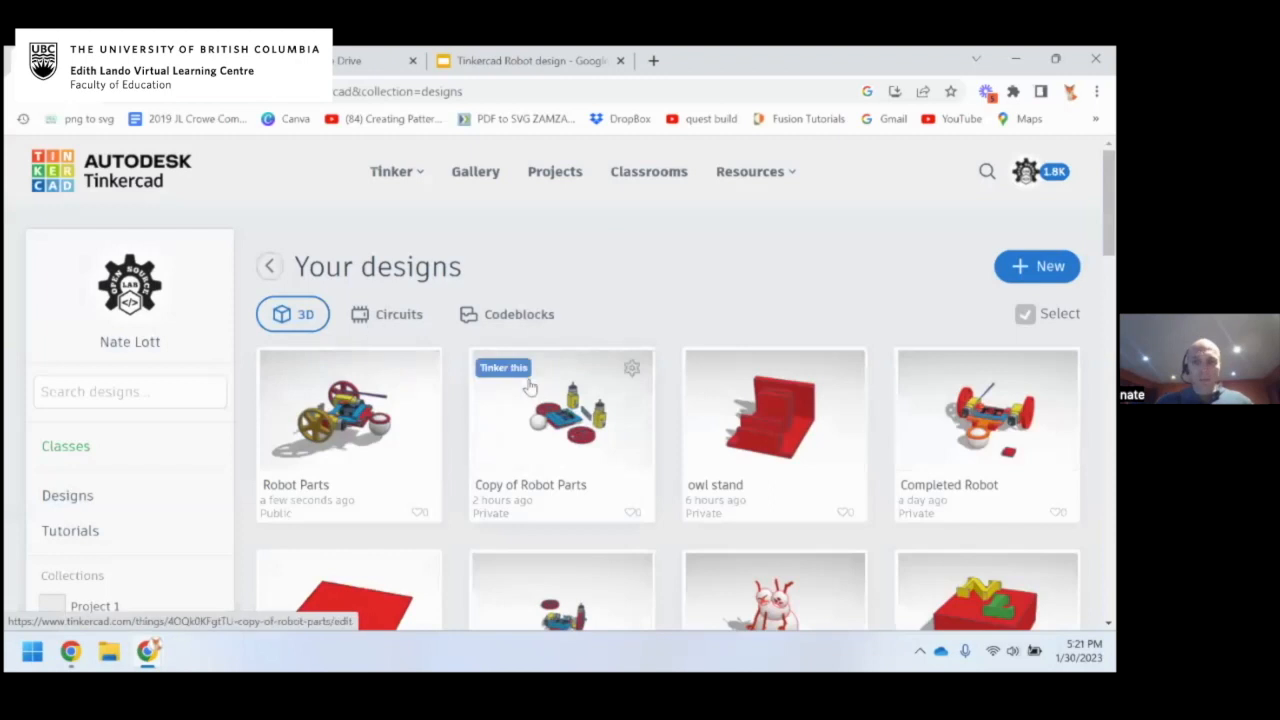
scroll(800, 374, down, 2)
scroll(787, 378, up, 1)
scroll(787, 378, down, 5)
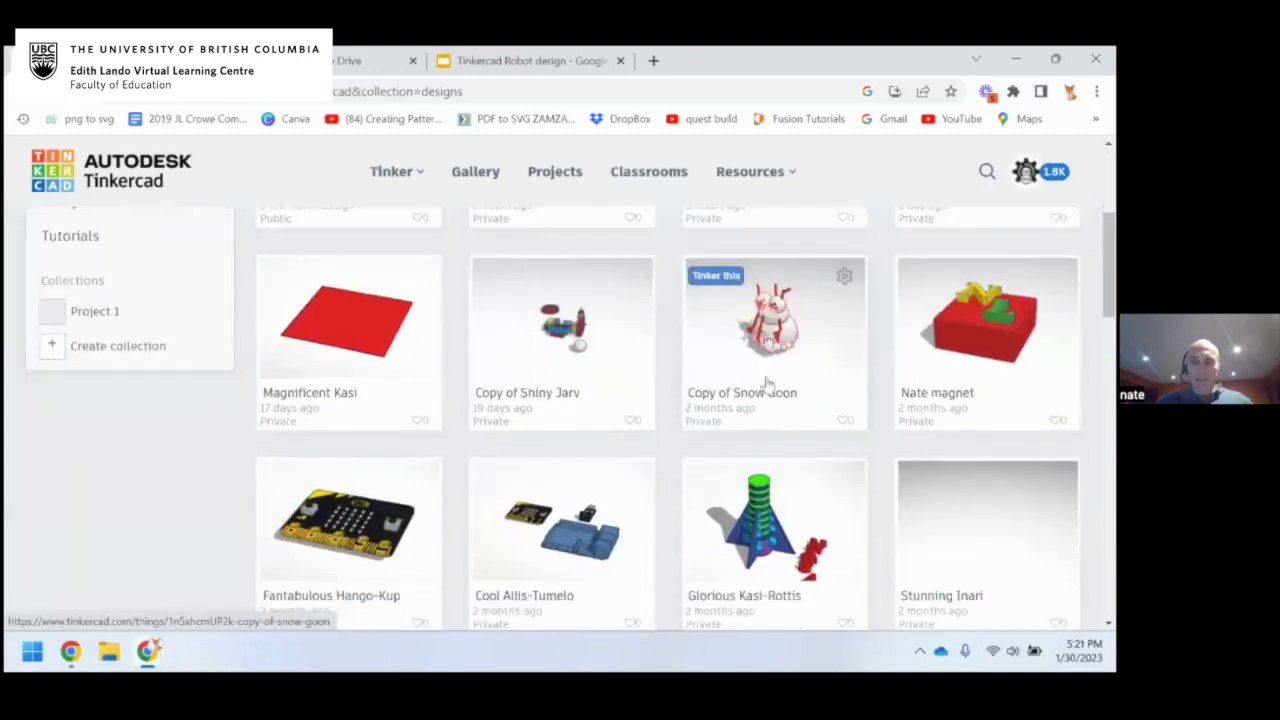
scroll(752, 383, down, 2)
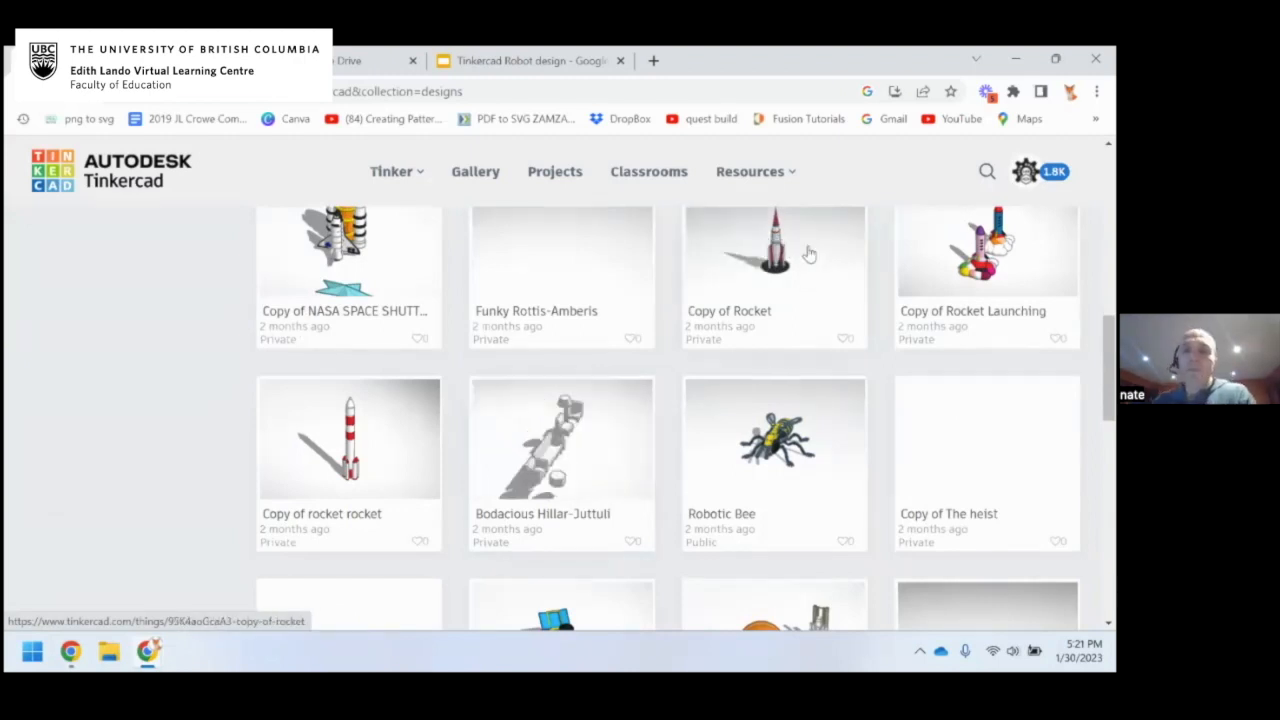
scroll(800, 260, up, 2)
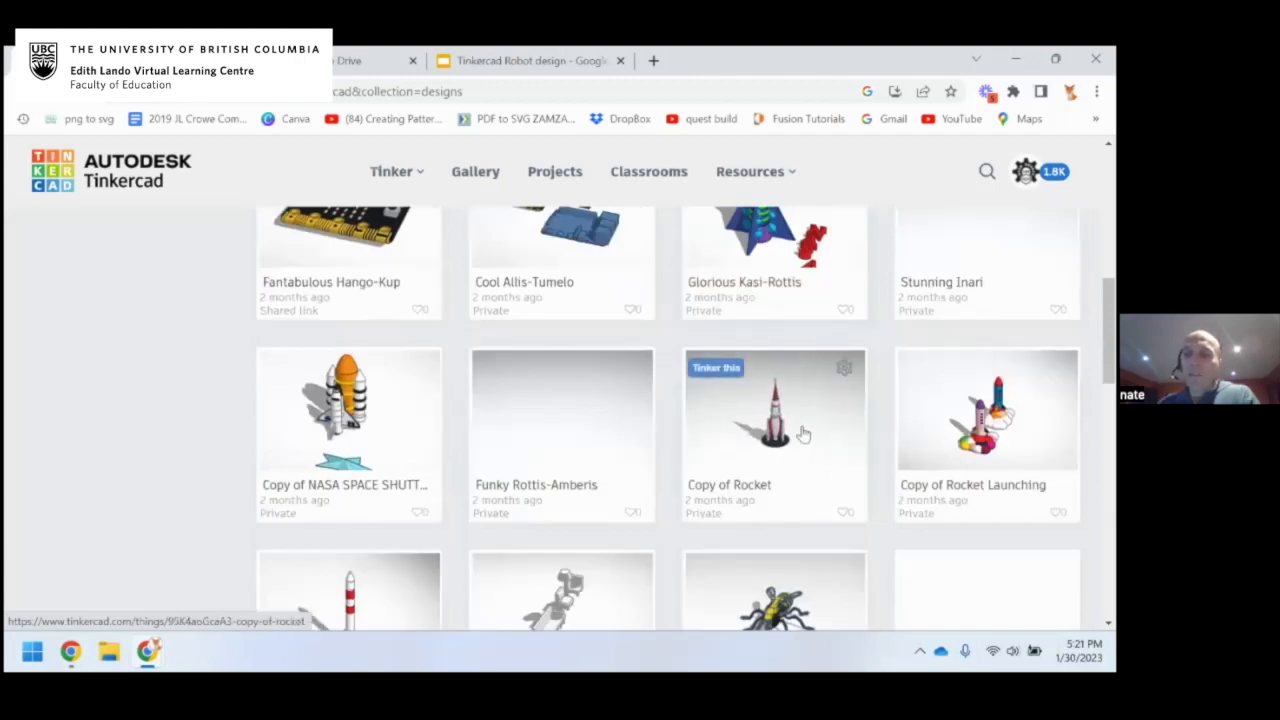
scroll(780, 440, down, 3)
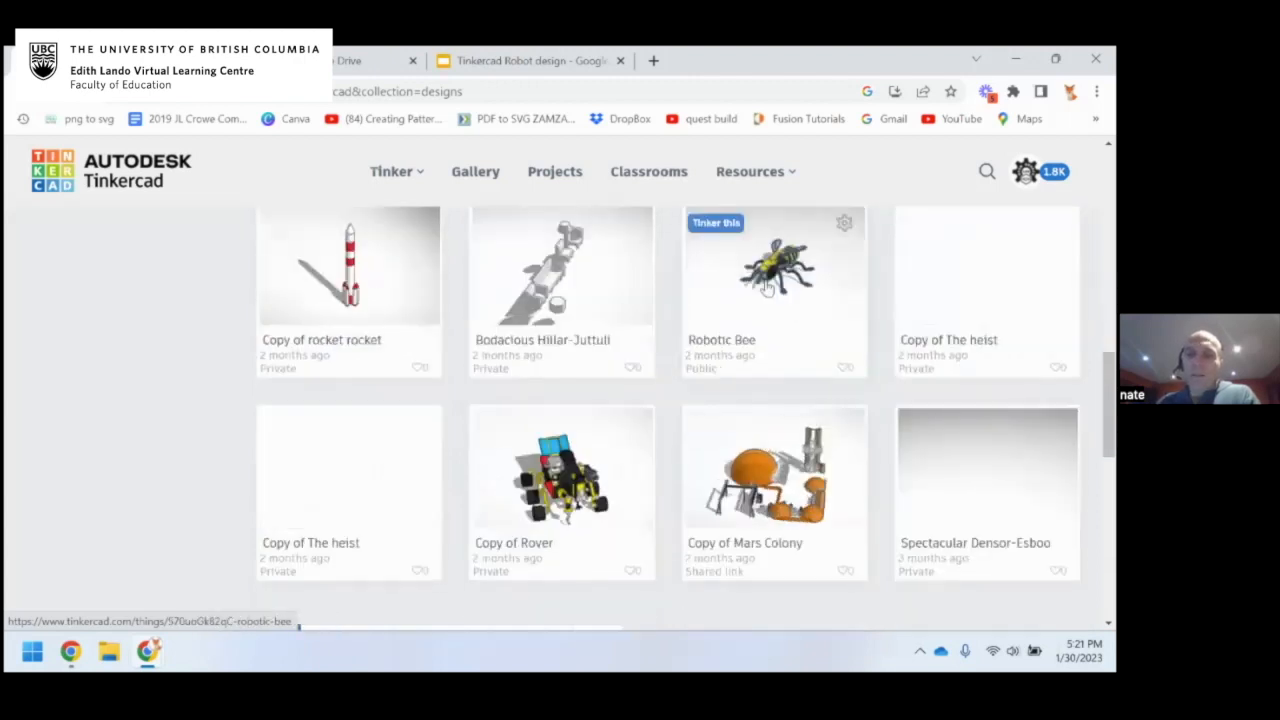
click(765, 487)
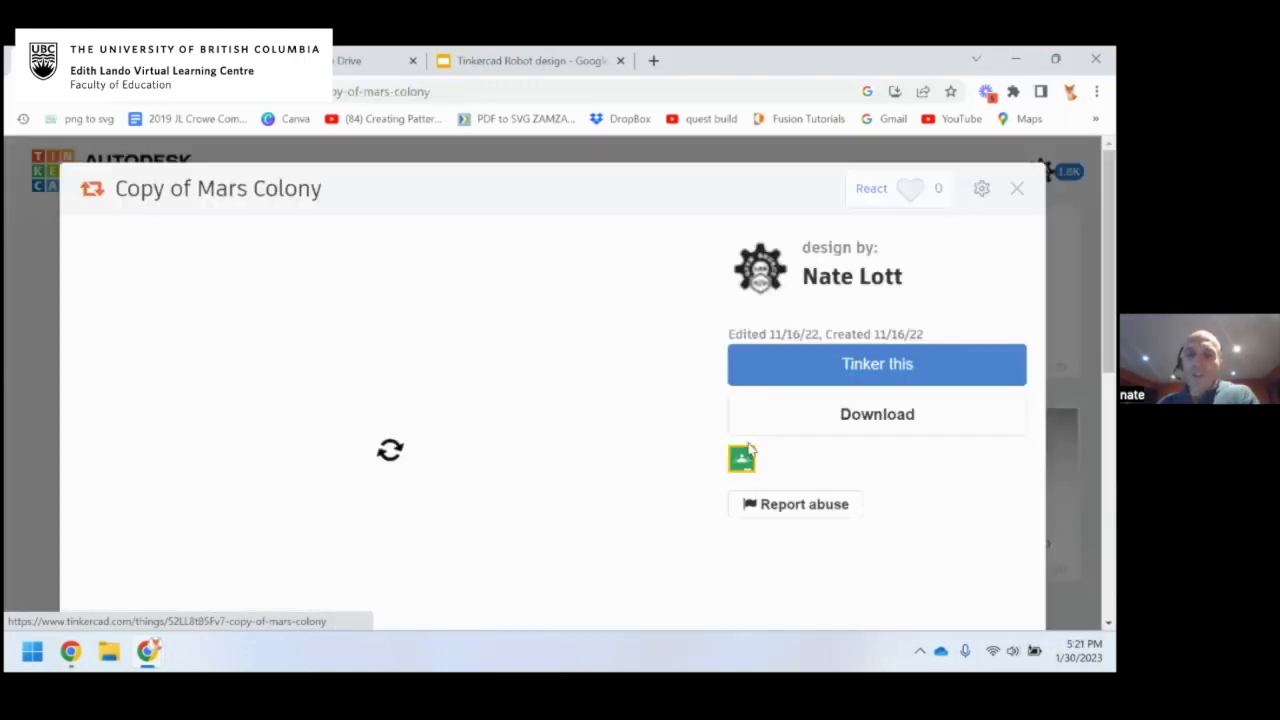
Open the Copy of Mars Colony design in the editor and look over the domes and base structures
click(835, 366)
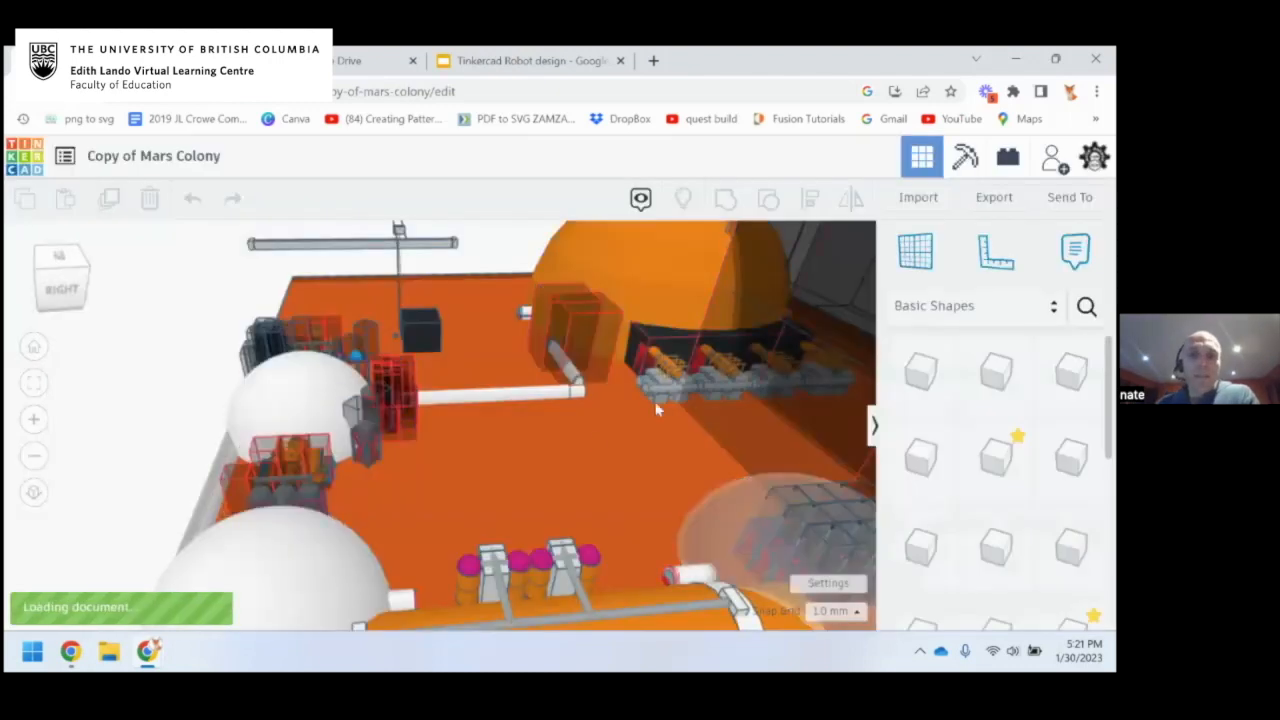
right_drag(494, 460, 32, 120)
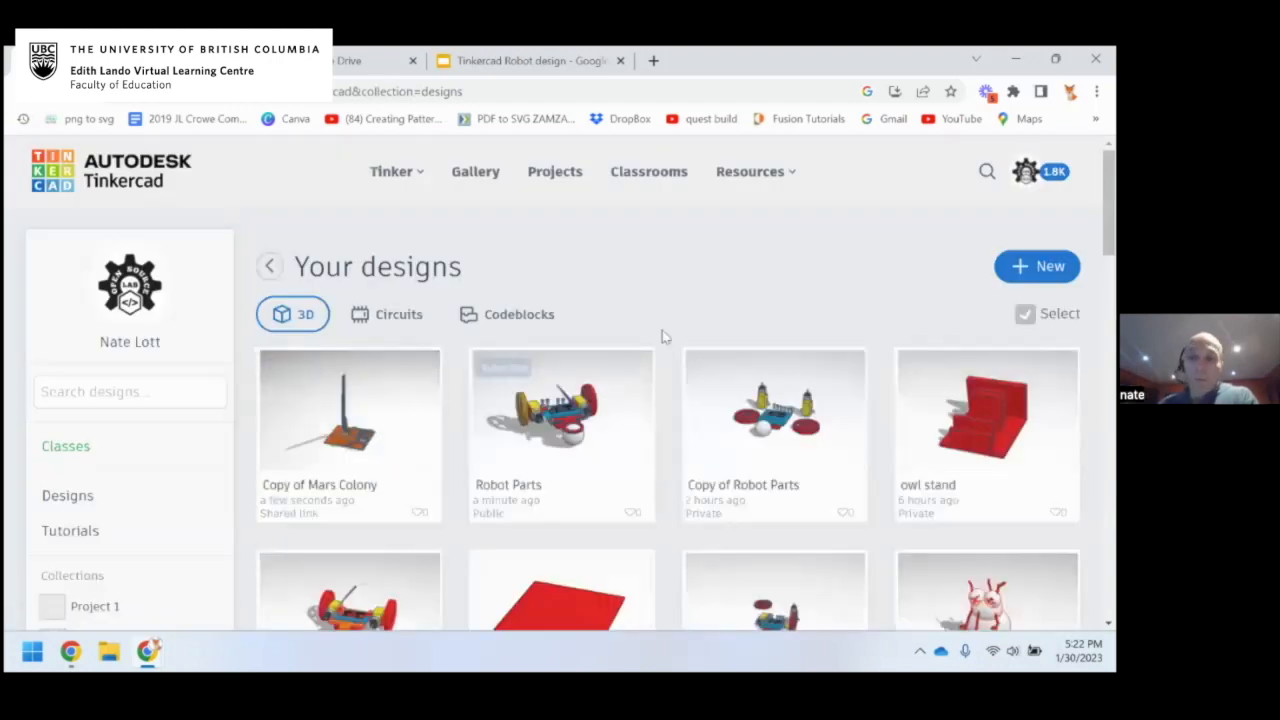
Browse to the second page of own 3D designs and open house 8-9-5-15 for editing
scroll(663, 334, down, 15)
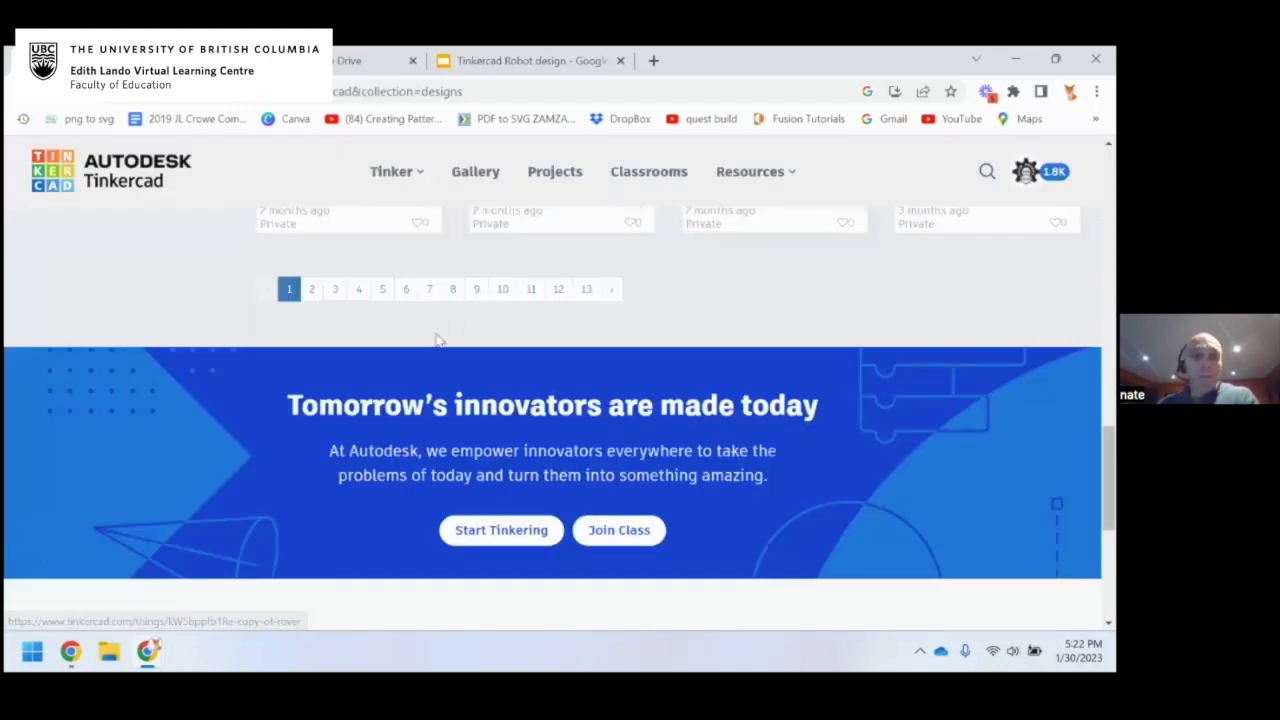
click(300, 290)
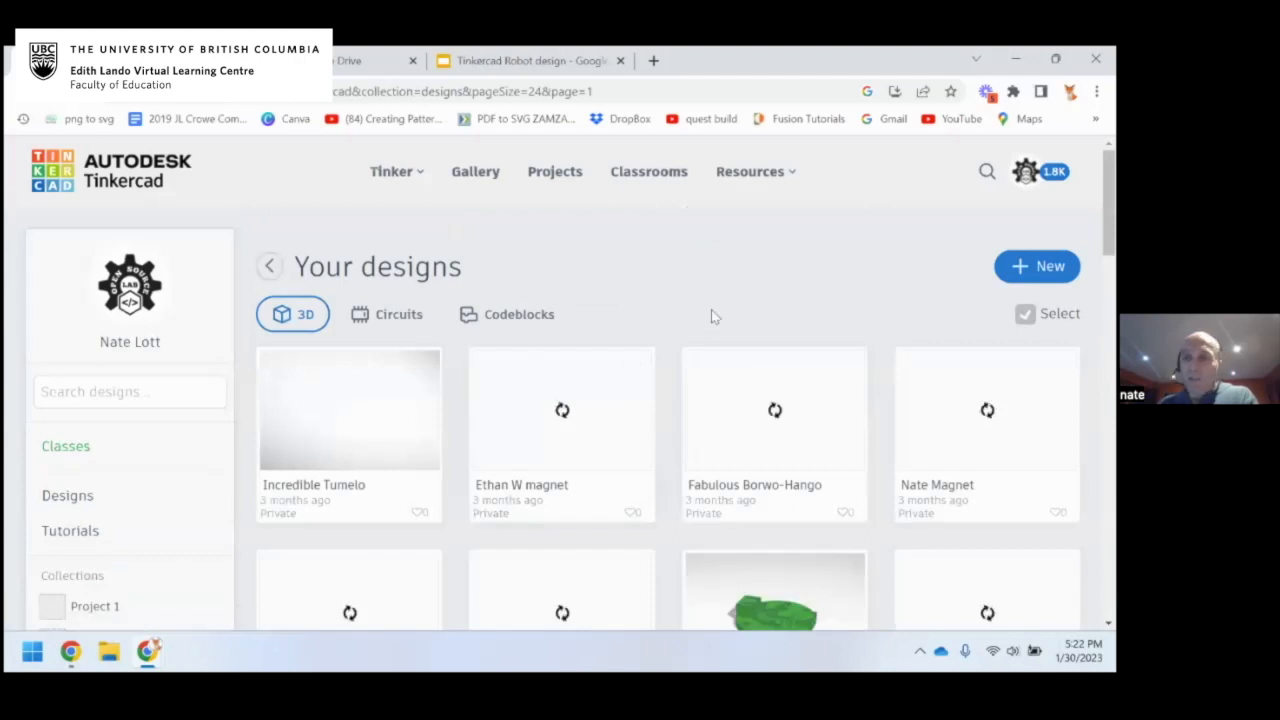
scroll(755, 301, down, 5)
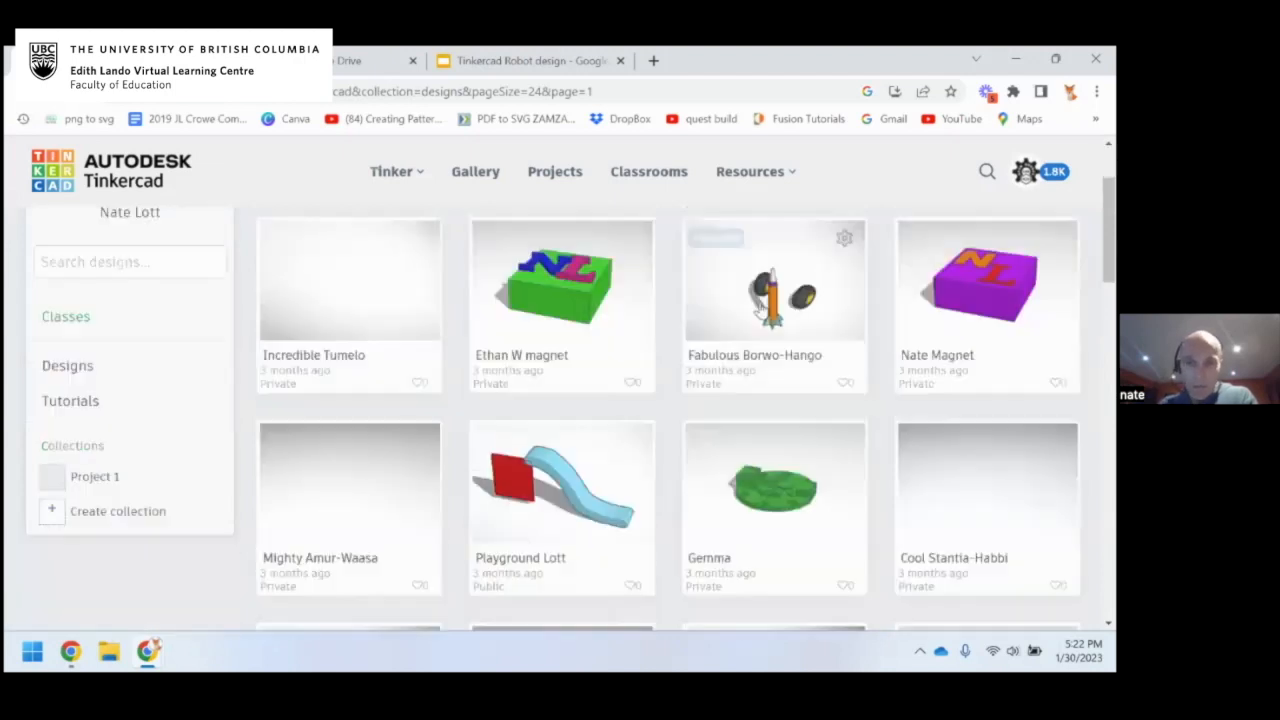
scroll(770, 410, down, 2)
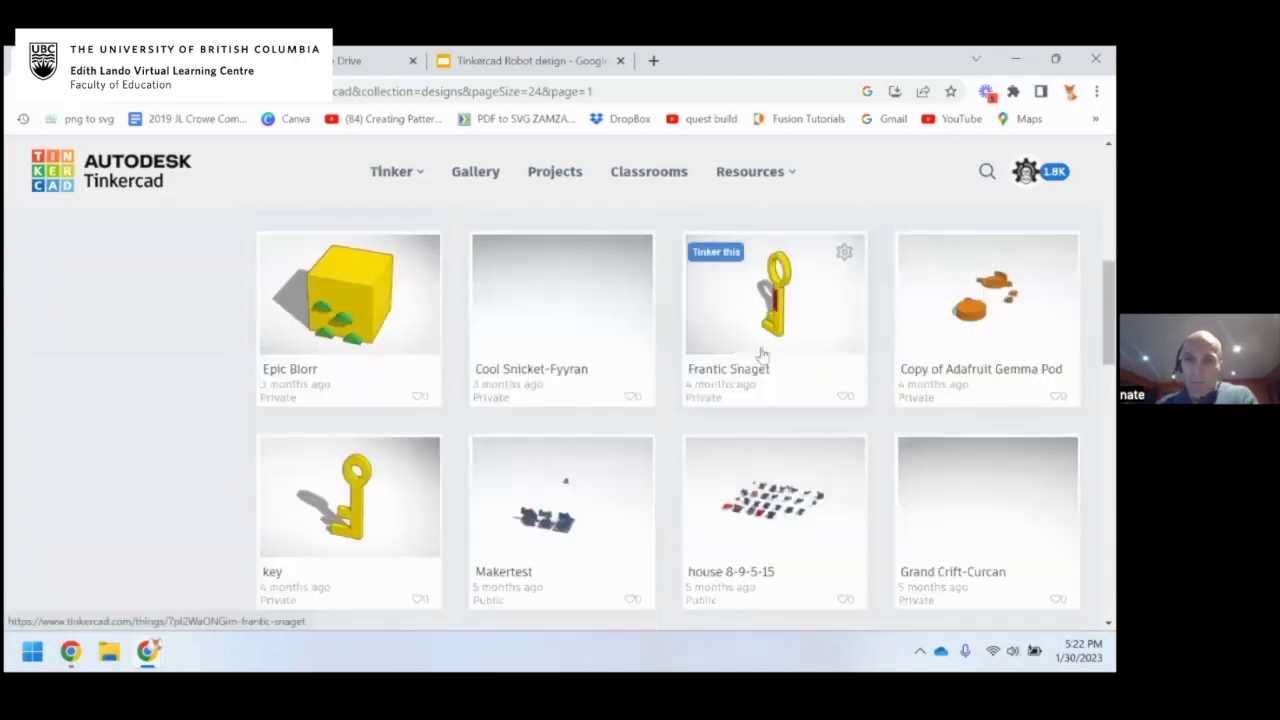
scroll(794, 435, down, 2)
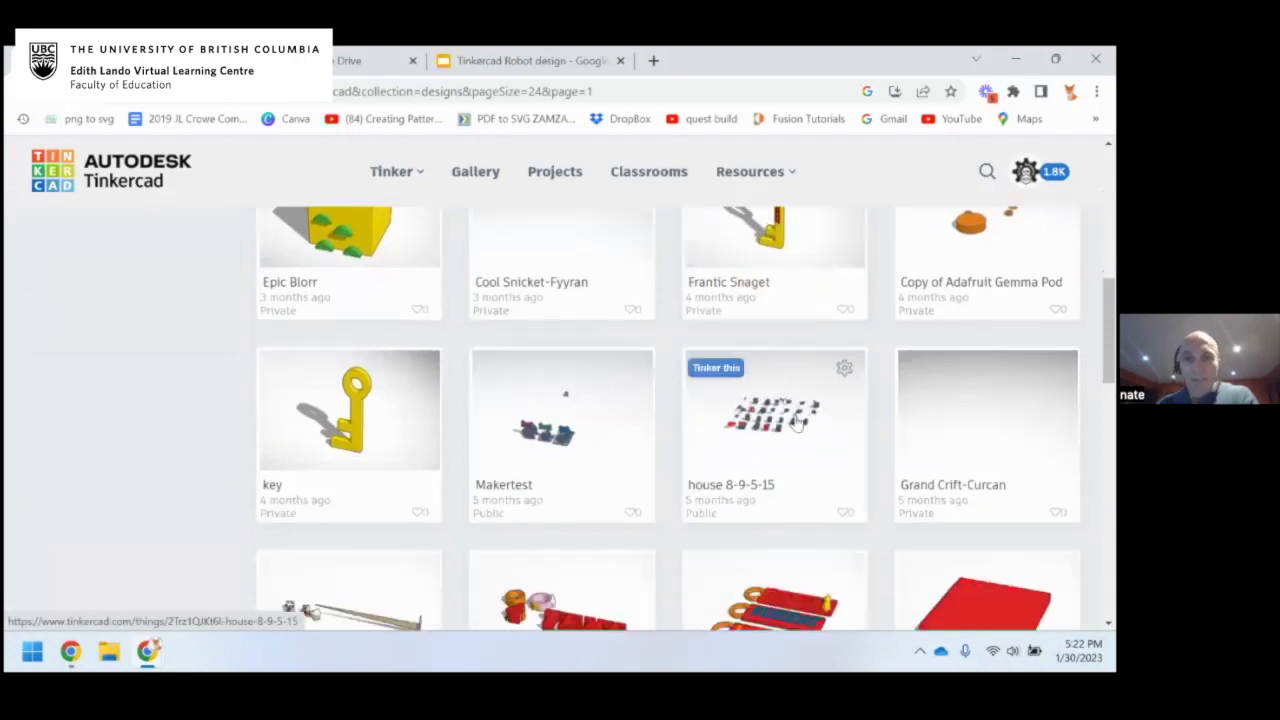
scroll(790, 410, down, 2)
scroll(780, 360, up, 2)
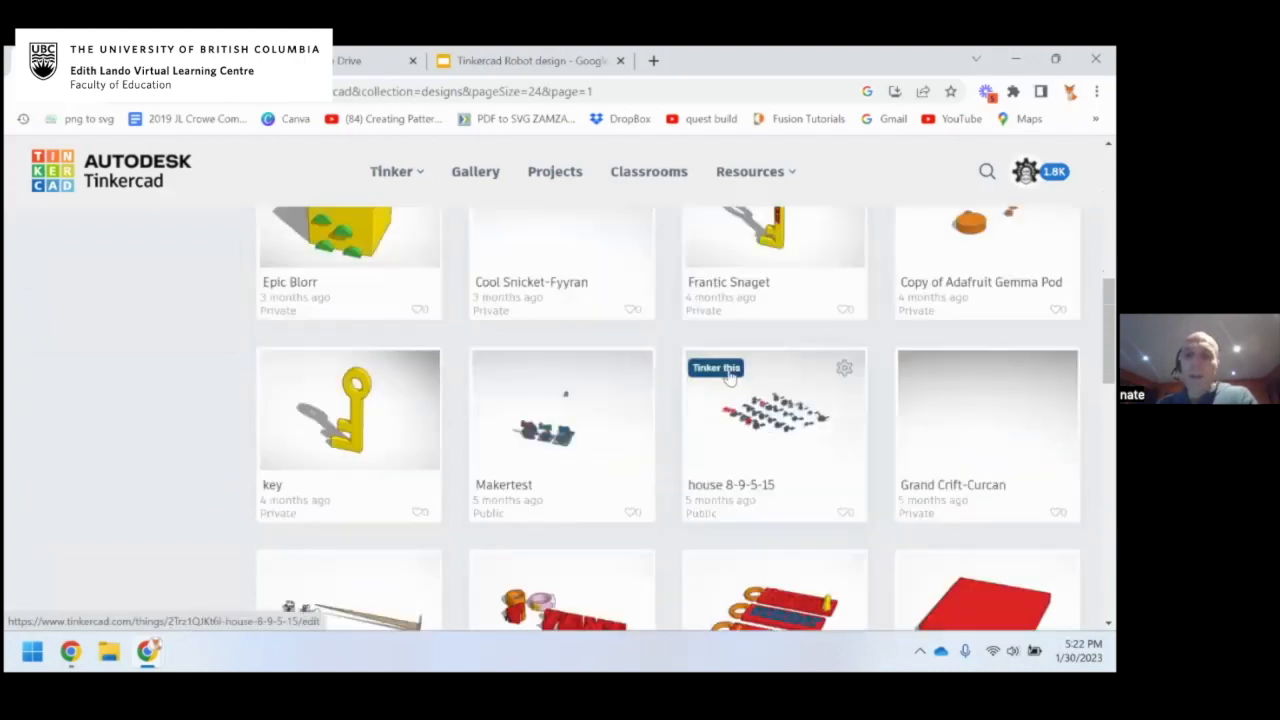
click(730, 372)
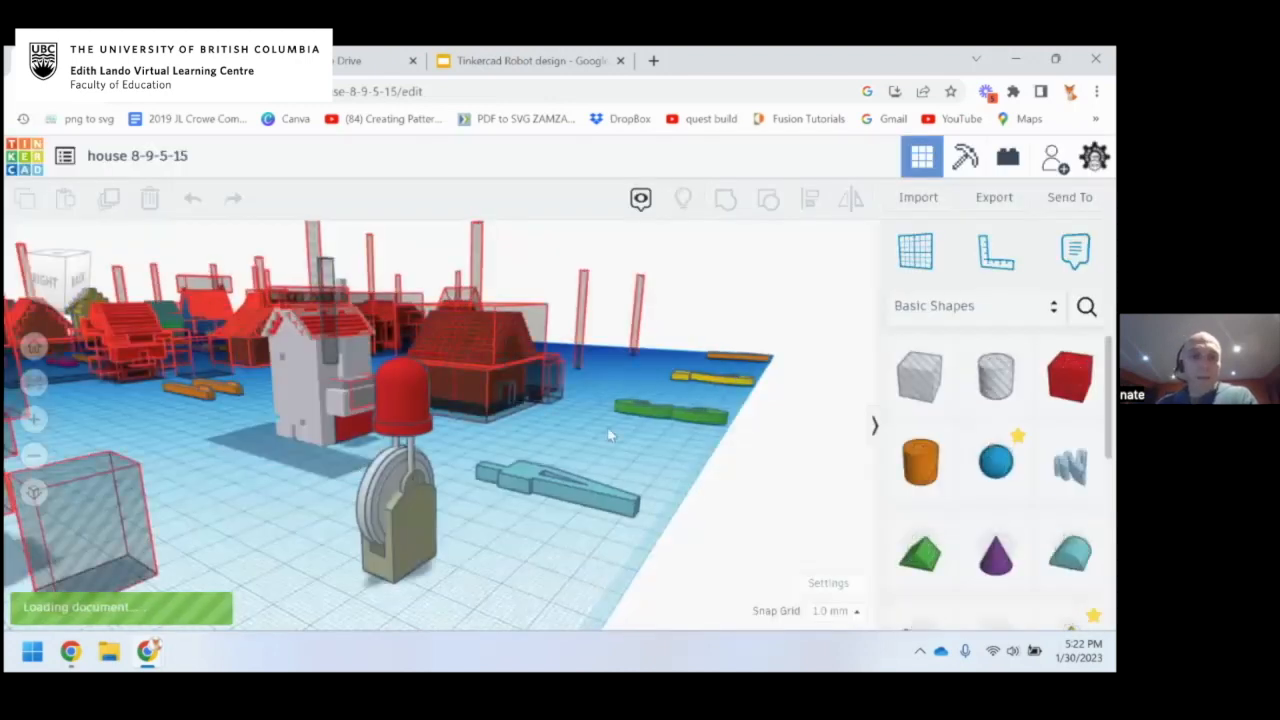
Examine the house models from several angles, focusing on the grey house and the light assembly near the number 4
right_drag(553, 442, 672, 478)
scroll(513, 470, down, 6)
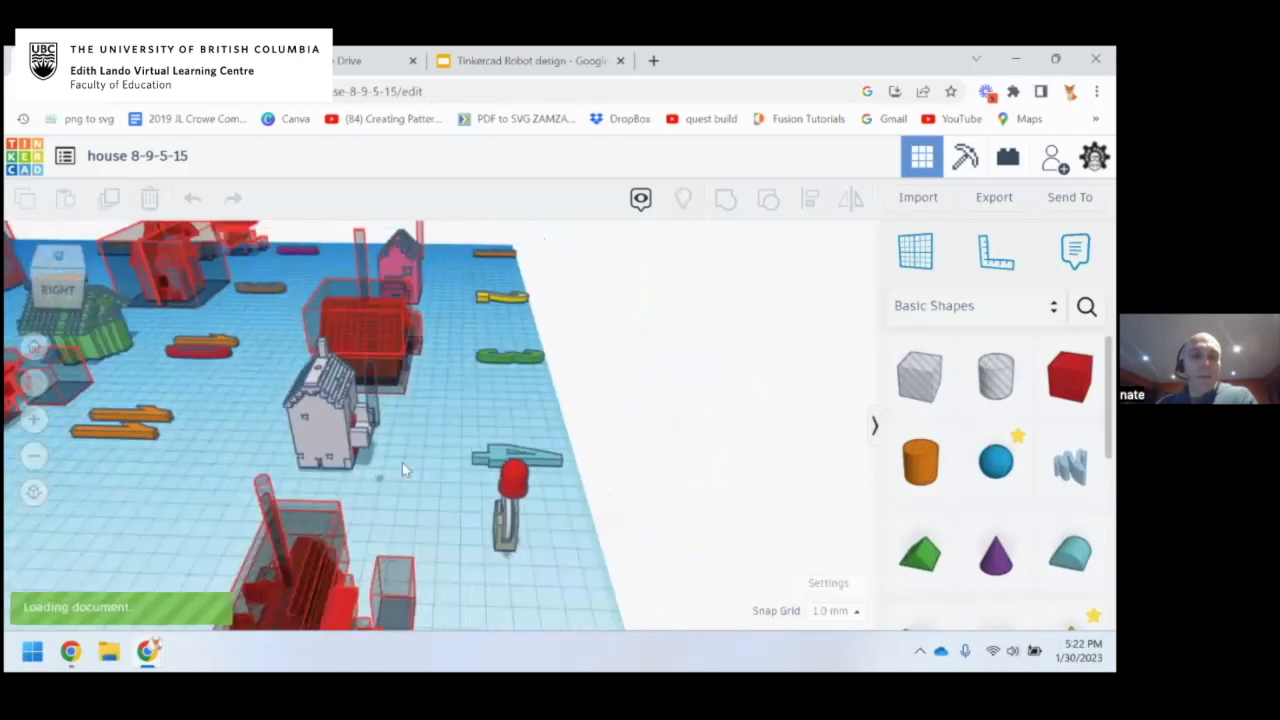
right_drag(280, 444, 439, 461)
scroll(439, 461, up, 5)
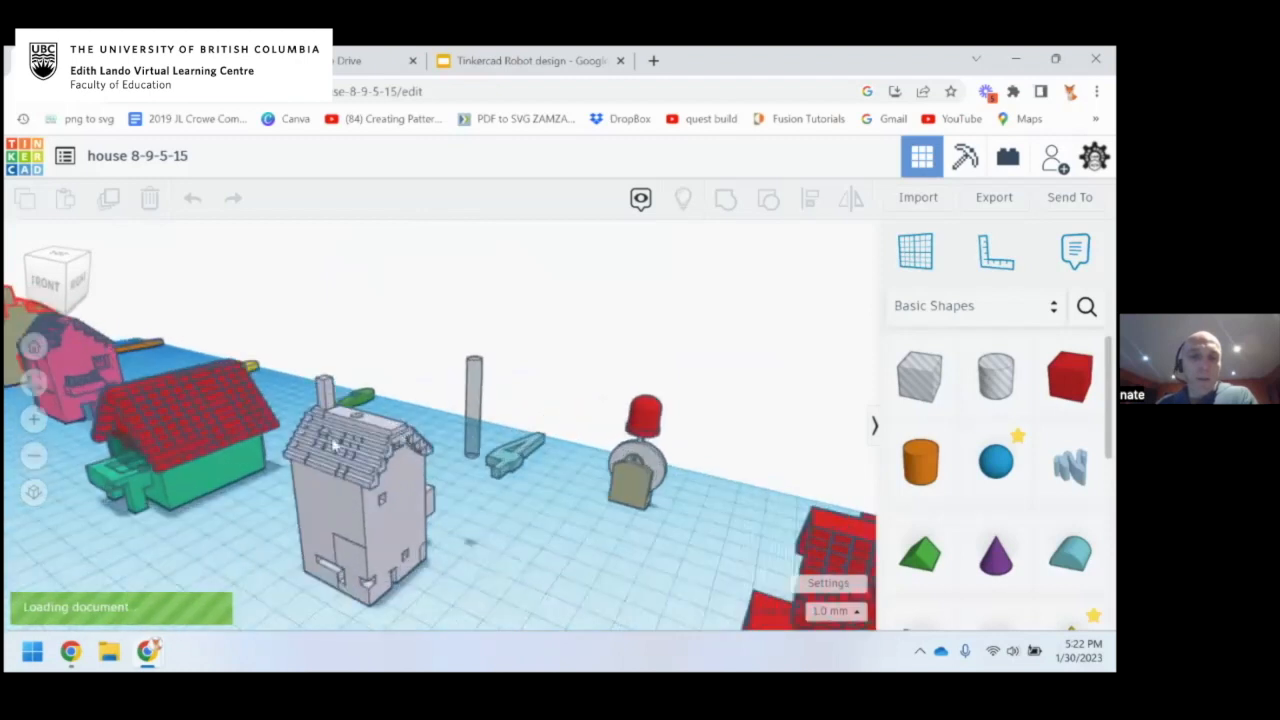
right_drag(340, 449, 380, 485)
right_drag(459, 477, 437, 395)
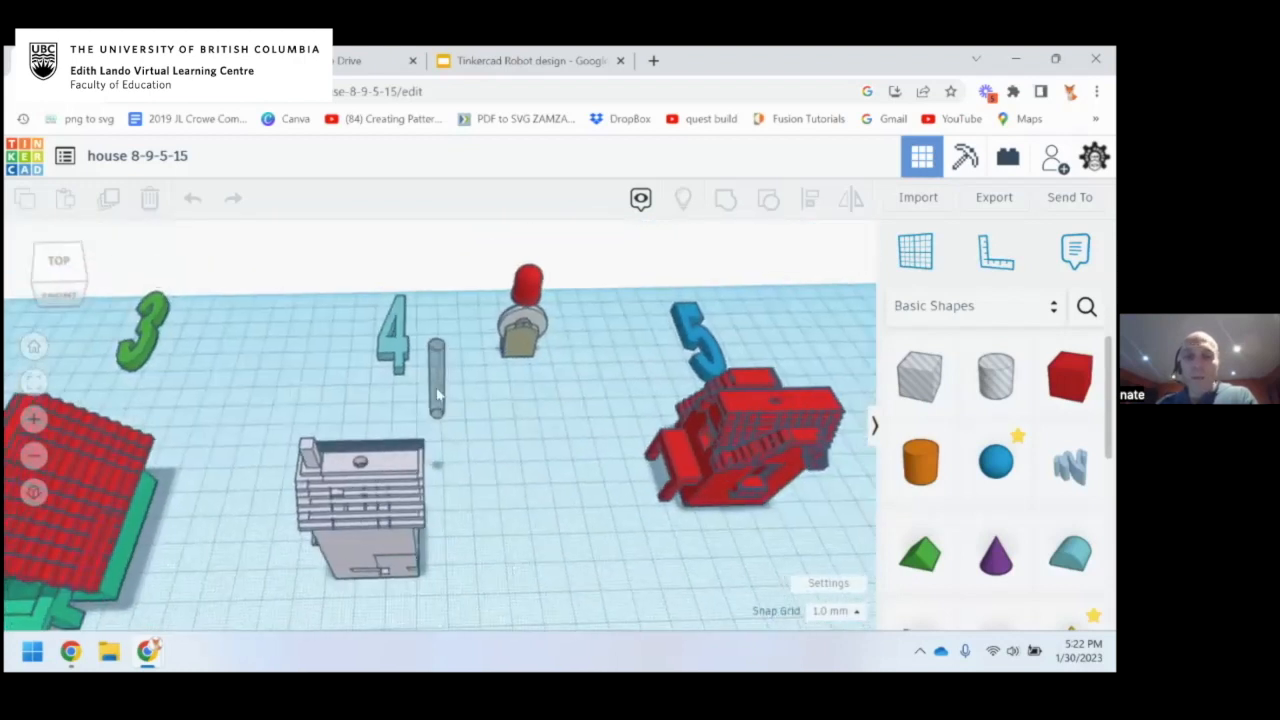
right_drag(581, 478, 600, 435)
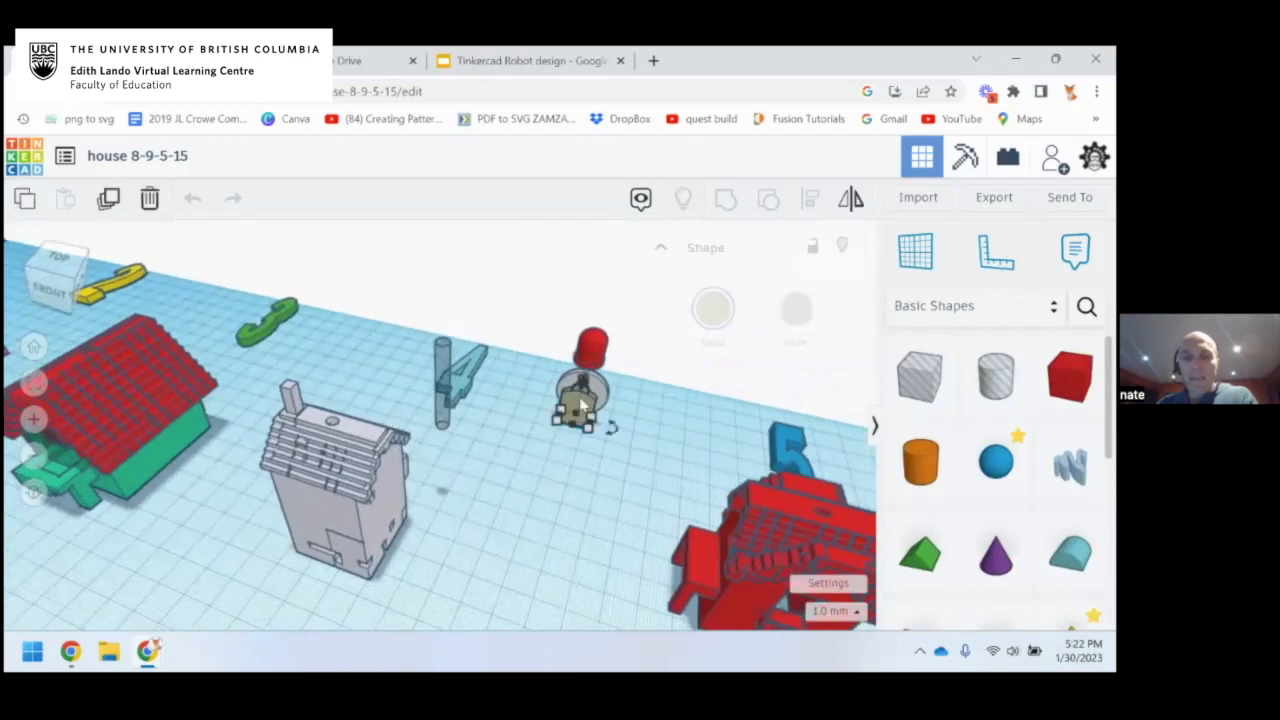
Move the three-part light assembly about 58 mm sideways and 89 mm forward into the grey house, and shift it back out beside the house
drag(593, 444, 338, 474)
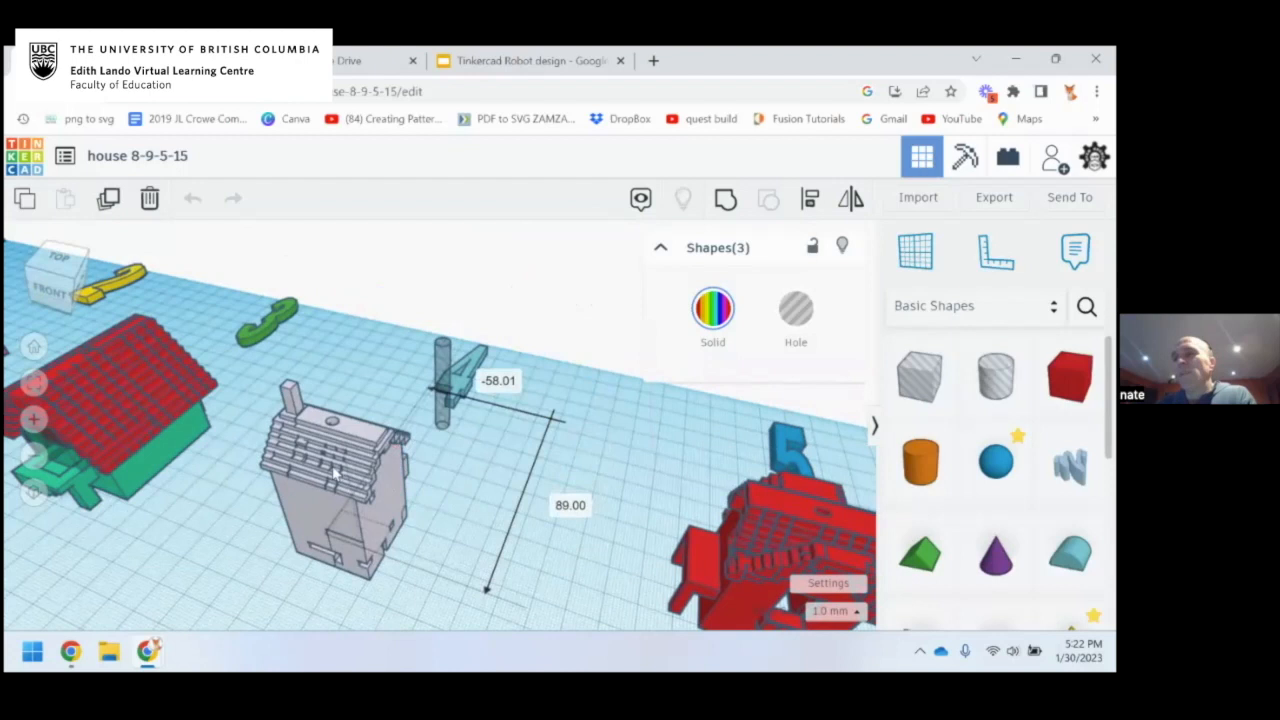
drag(334, 473, 478, 468)
right_drag(412, 568, 346, 492)
middle_drag(346, 492, 410, 345)
right_drag(410, 345, 435, 460)
Inspect the neighbouring house models by selecting them and viewing them from different angles, and return to the collection of own designs
click(213, 452)
right_drag(213, 452, 449, 537)
click(546, 385)
right_drag(546, 385, 607, 509)
middle_drag(552, 361, 484, 395)
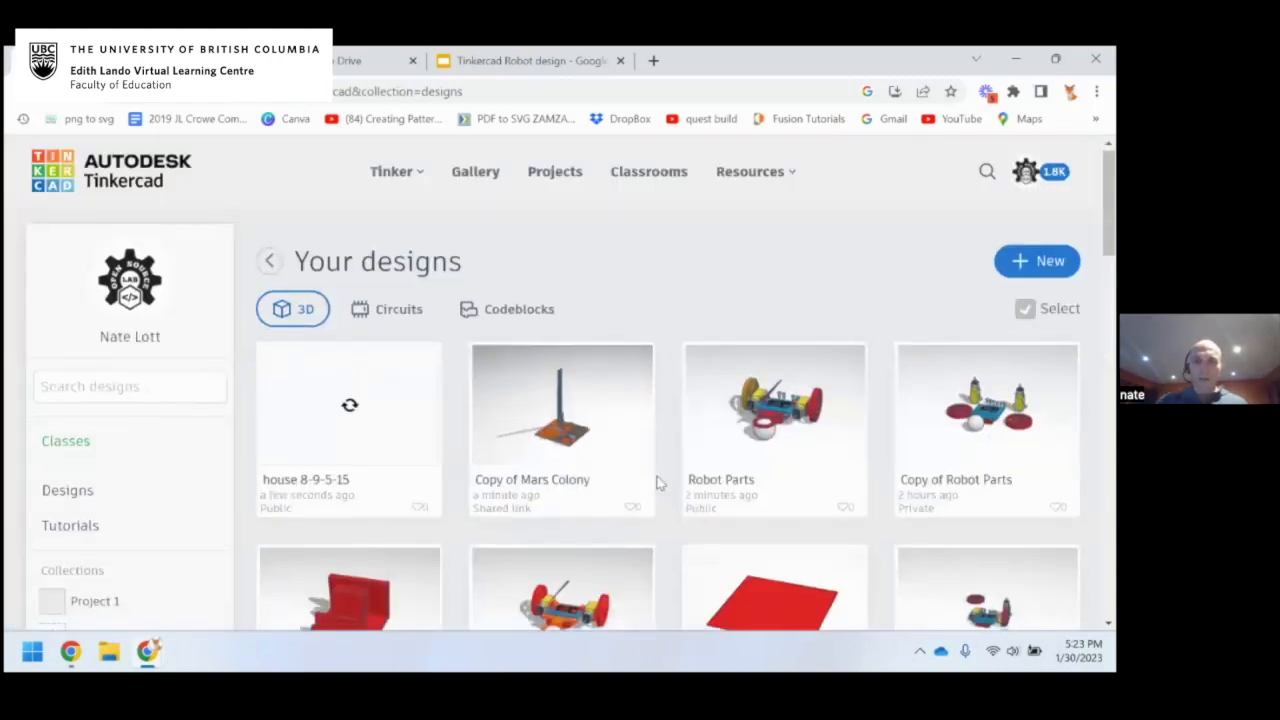
Browse the first page of own 3D designs down to its end for another example
scroll(652, 487, down, 2)
scroll(655, 487, down, 8)
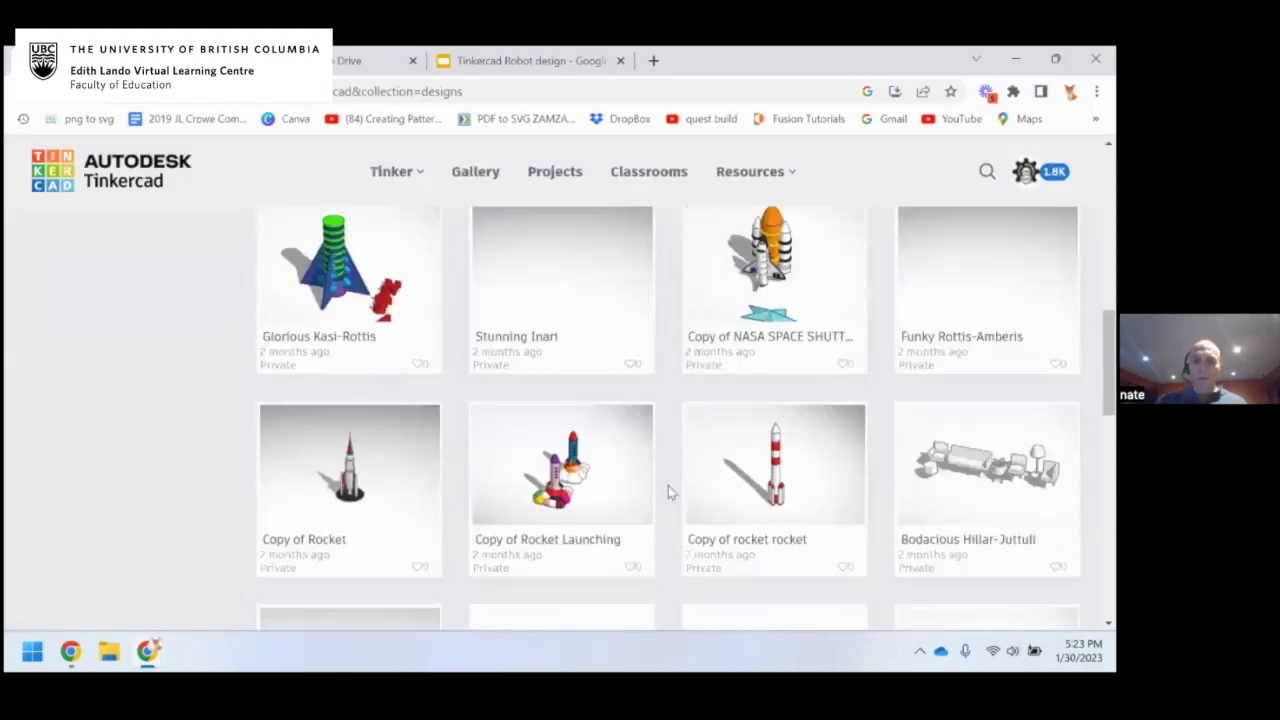
scroll(670, 494, down, 2)
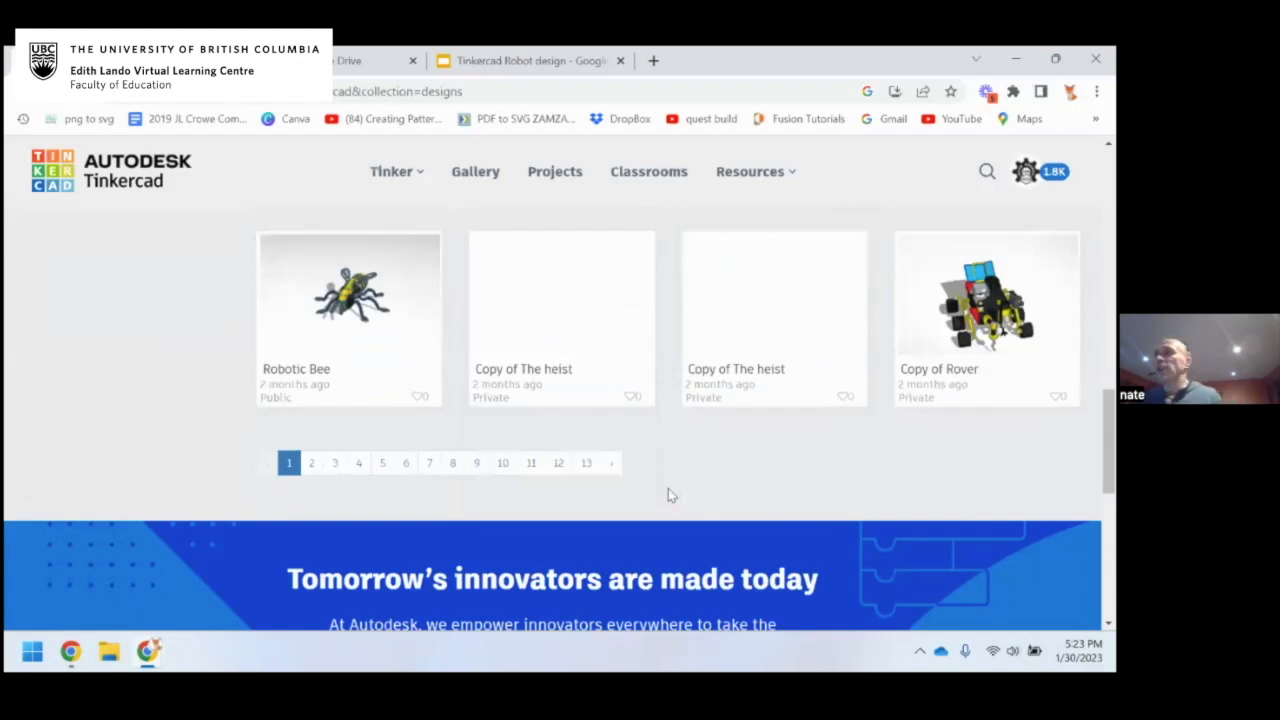